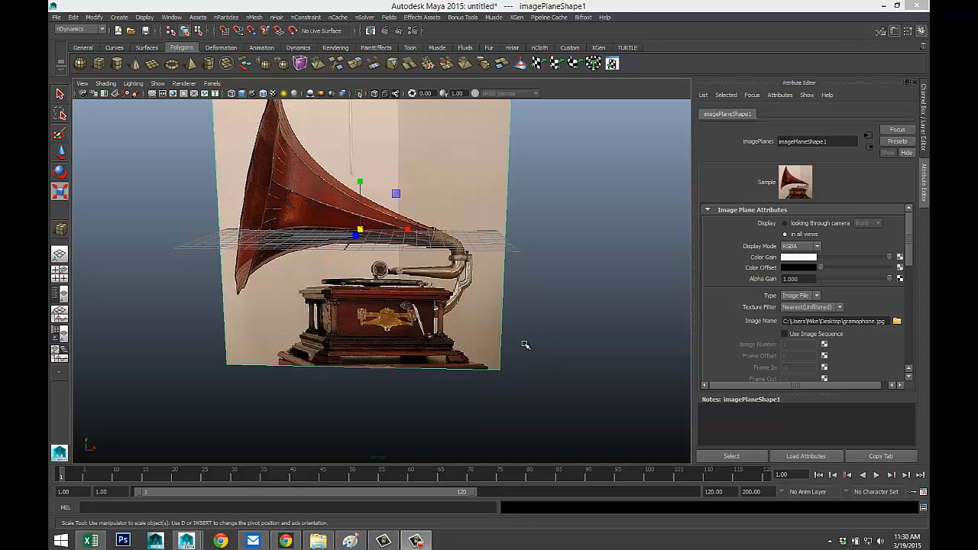
Examine the gramophone reference image plane from several angles and distances.
mouse_move(524, 344)
alt+mouse_down()
mouse_move(532, 349)
mouse_move(545, 334)
mouse_move(525, 346)
alt+mouse_up()
alt+middle_drag(536, 261, 550, 293)
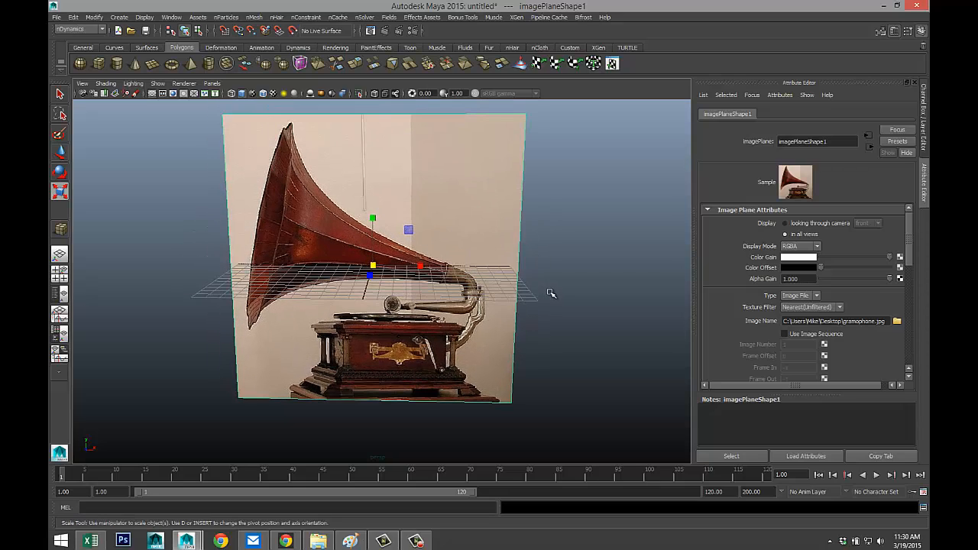
scroll(563, 314, up, 3)
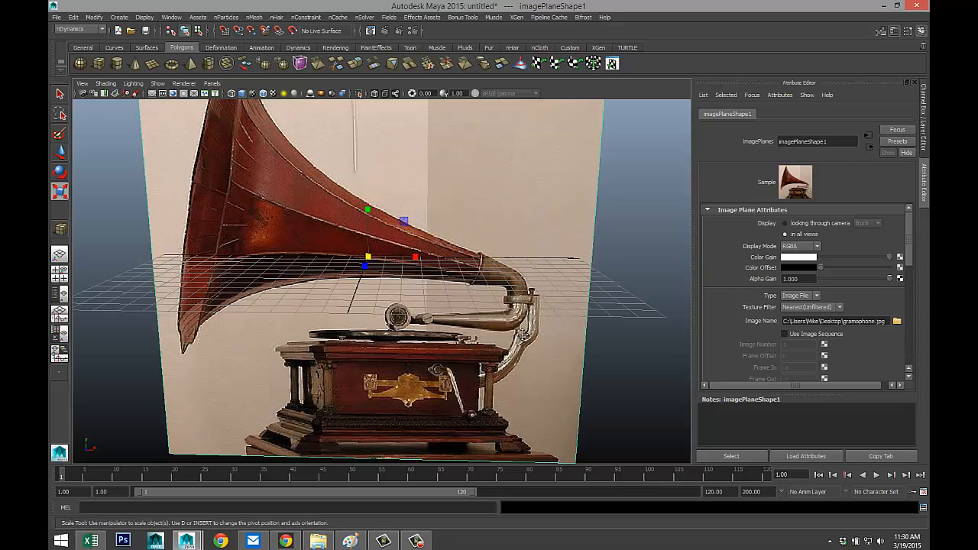
scroll(518, 285, down, 3)
scroll(518, 285, down, 2)
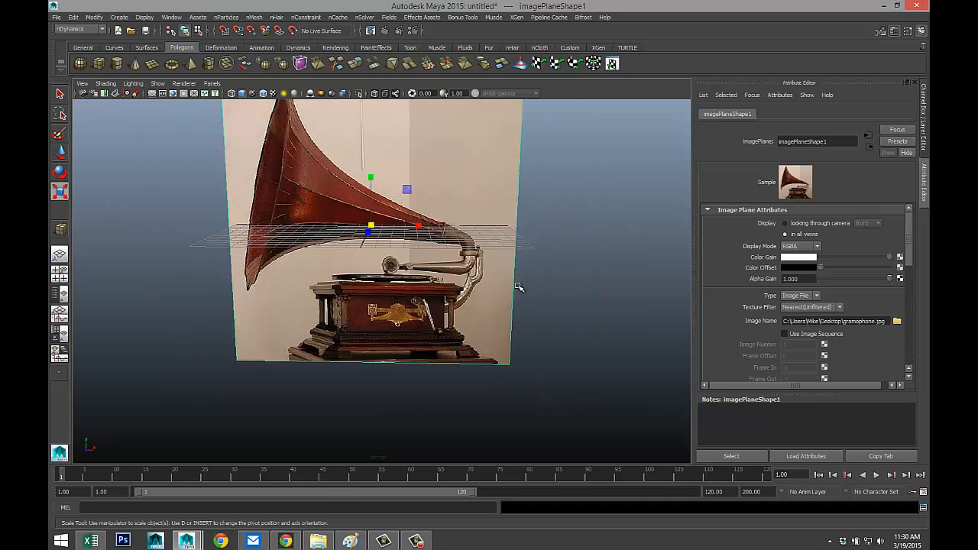
alt+drag(517, 286, 522, 326)
mouse_move(522, 325)
alt+middle_down()
mouse_move(528, 313)
mouse_move(527, 326)
alt+middle_up()
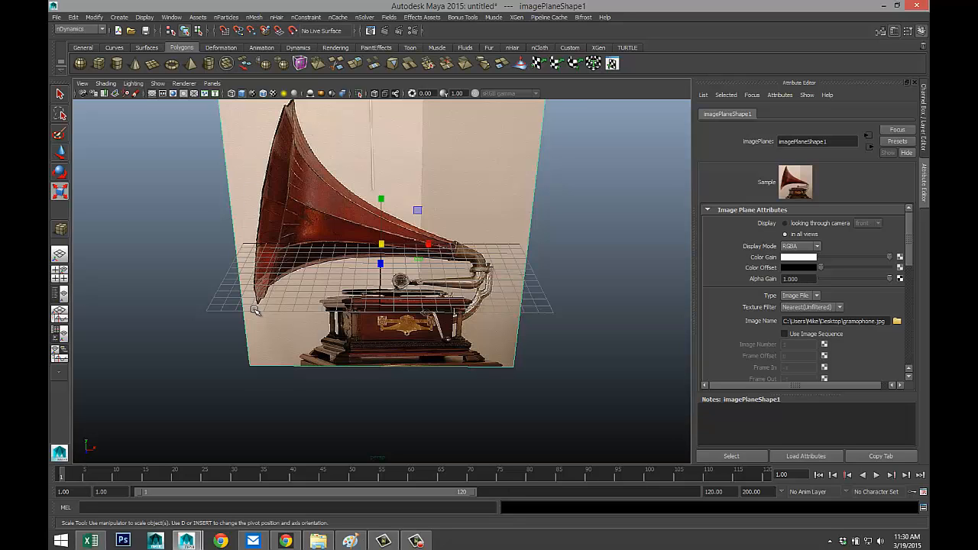
alt+drag(254, 310, 301, 285)
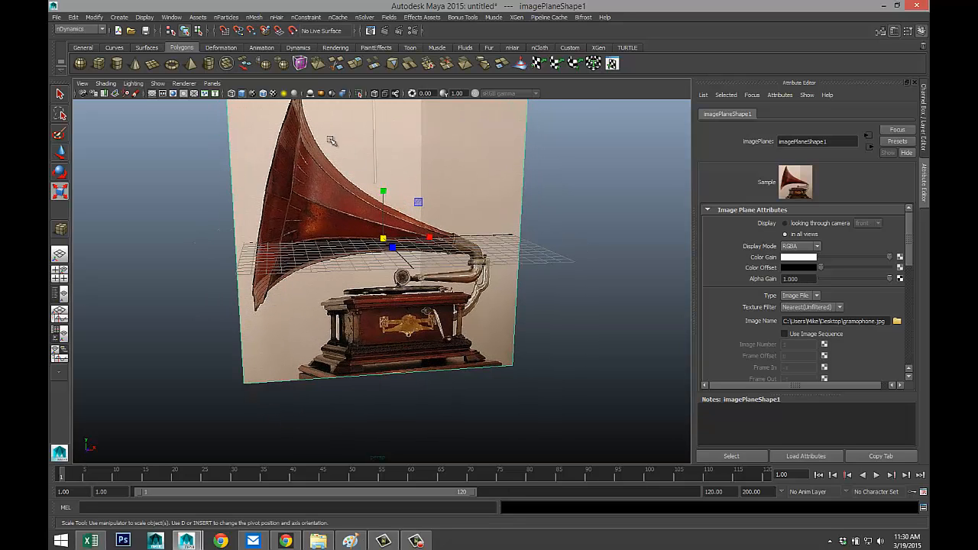
alt+drag(382, 280, 381, 322)
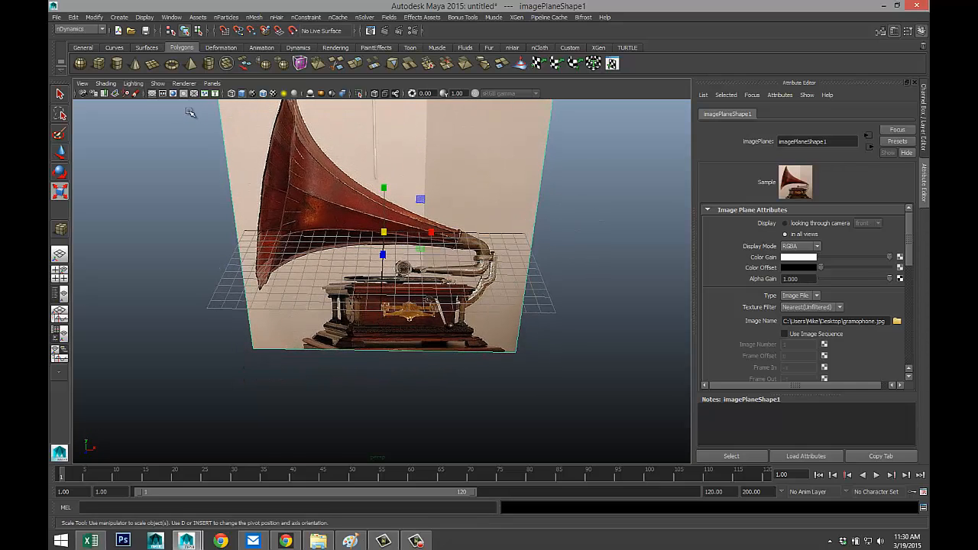
Create a polygon cylinder in front of the reference image, about 1.56 in radius and 9.04 in height.
click(117, 63)
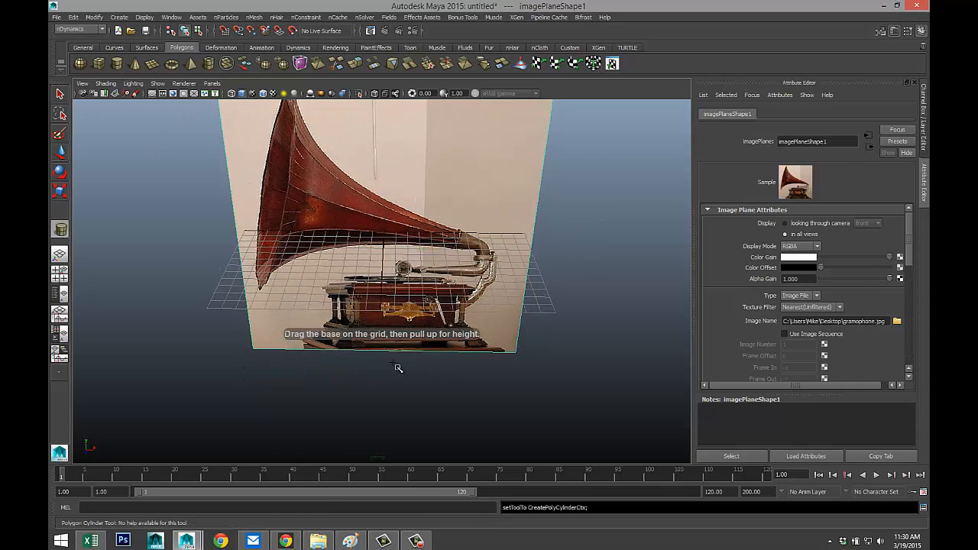
drag(390, 362, 411, 219)
alt+middle_drag(510, 267, 487, 309)
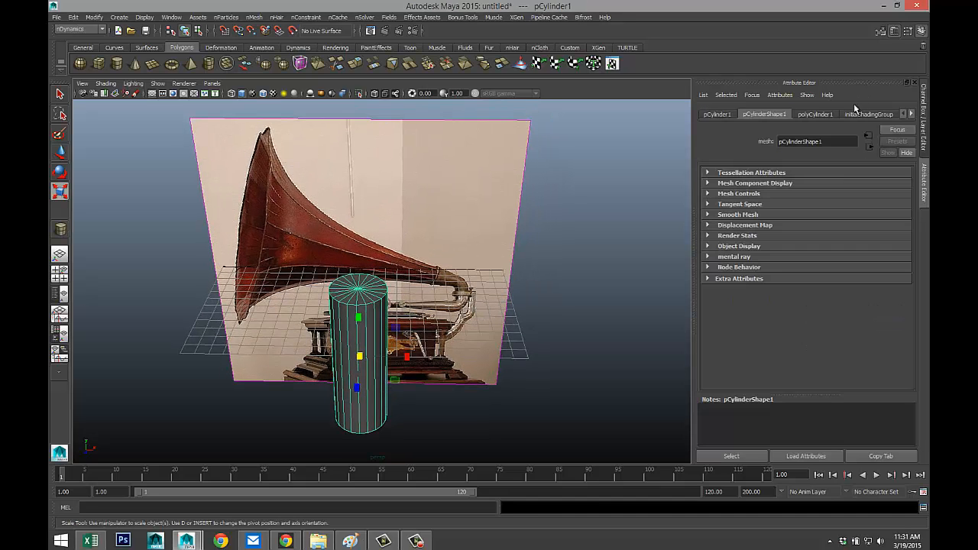
Set the cylinder's axis subdivisions to 8 and its cap subdivisions to 0.
click(816, 114)
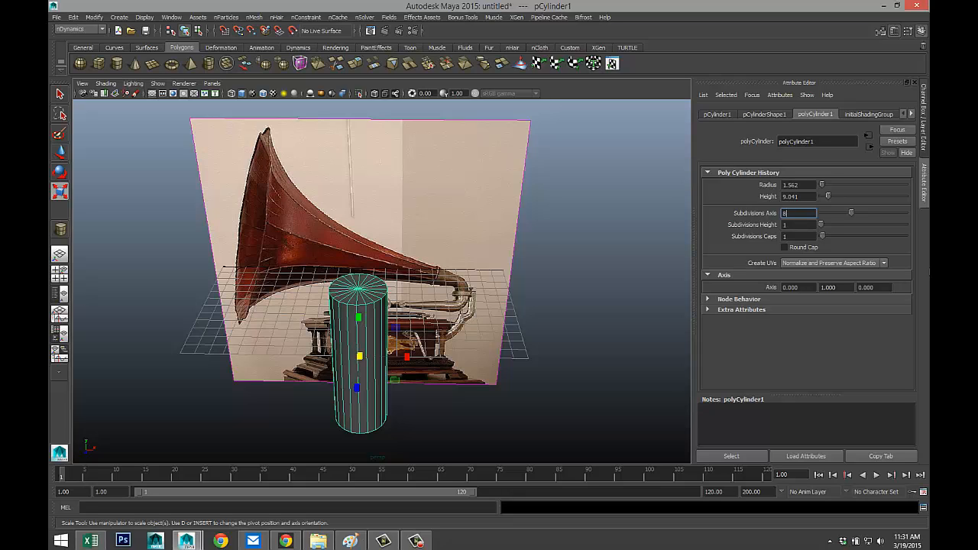
key(Return)
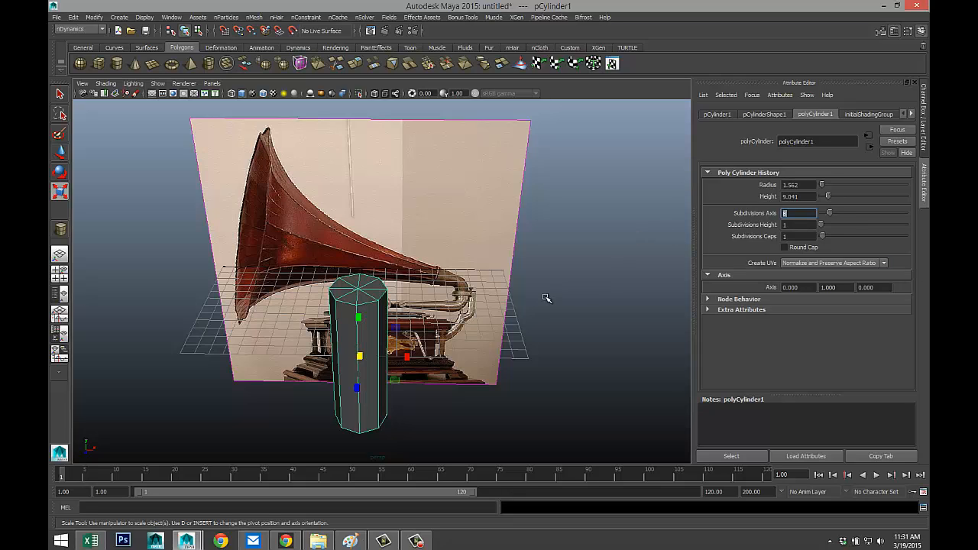
alt+drag(547, 299, 688, 289)
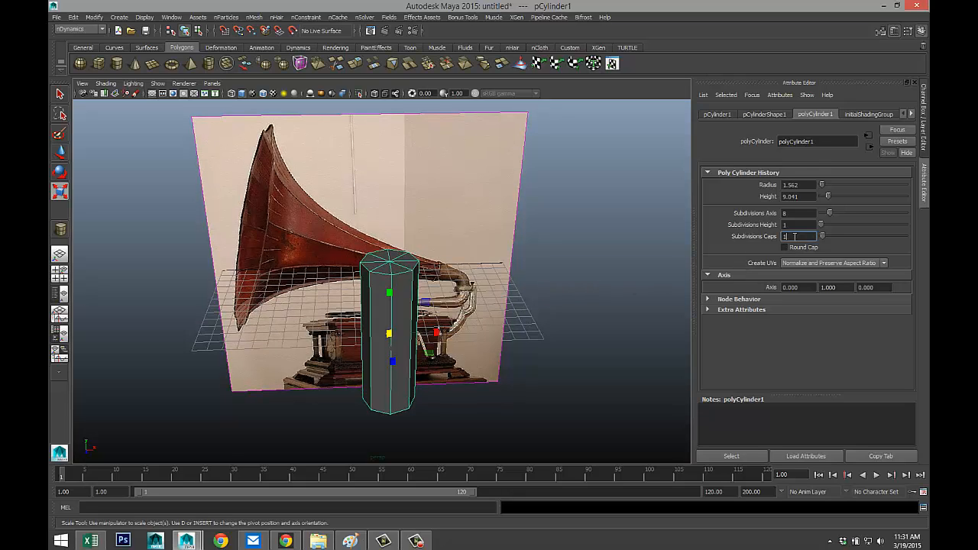
text(0)
key(Return)
Delete the cylinder's top and bottom cap faces to leave an open tube.
right_drag(374, 266, 391, 276)
click(391, 269)
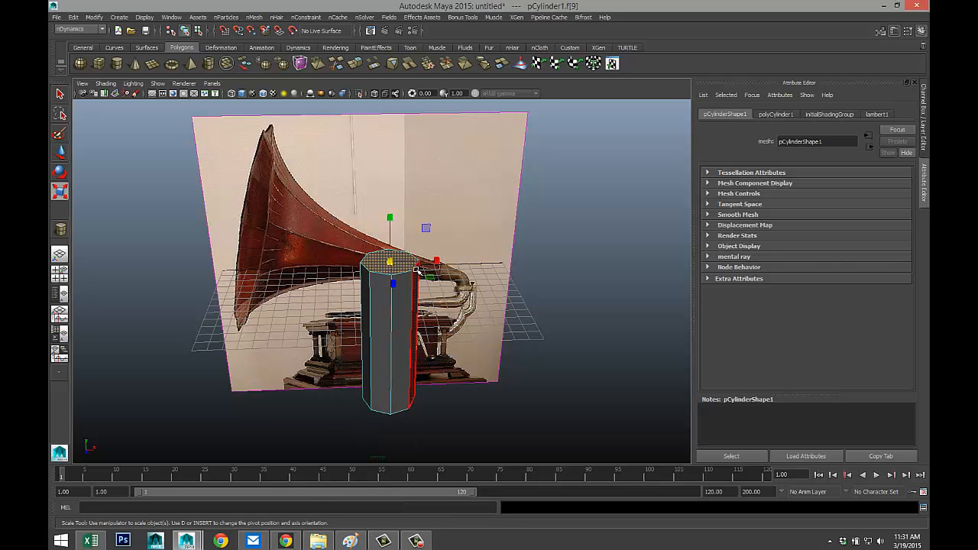
click(451, 309)
alt+drag(487, 327, 371, 169)
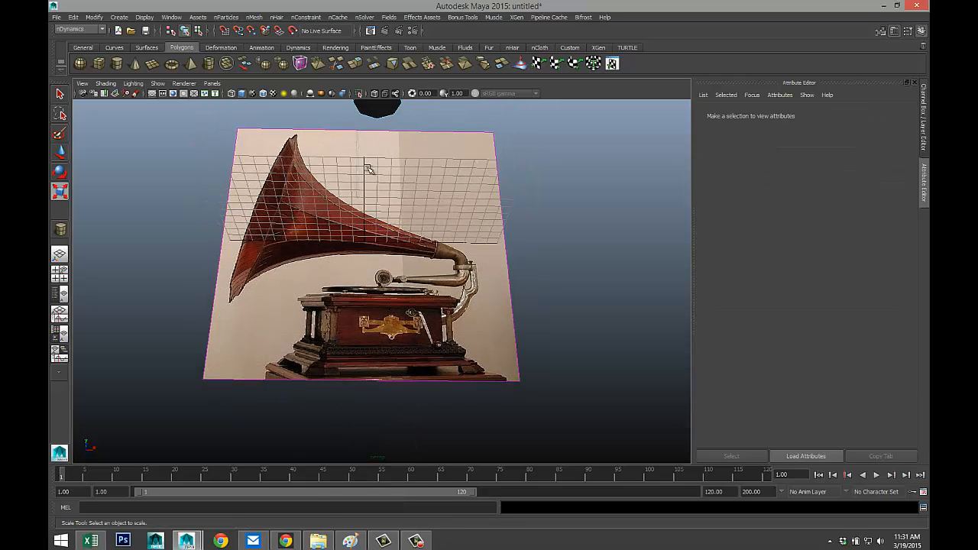
click(378, 109)
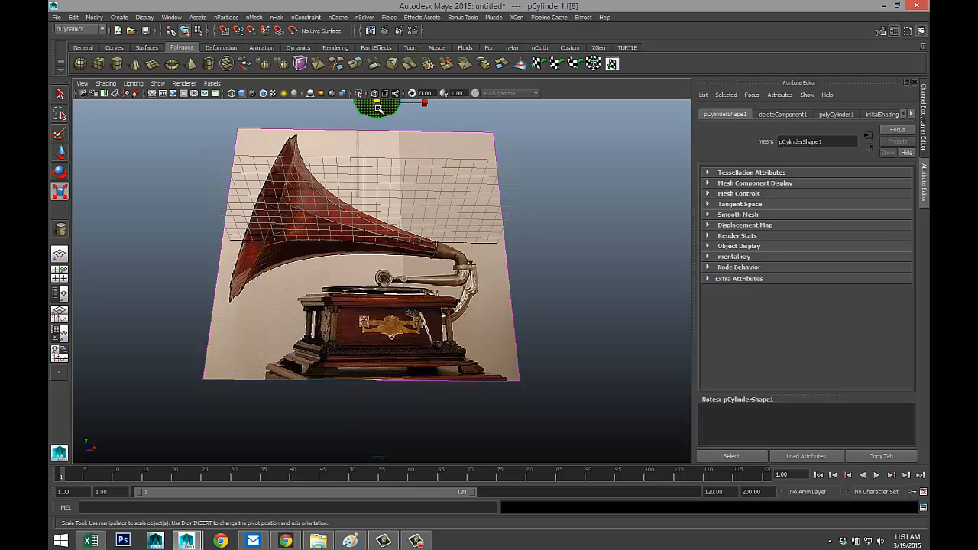
click(378, 109)
alt+drag(449, 210, 441, 304)
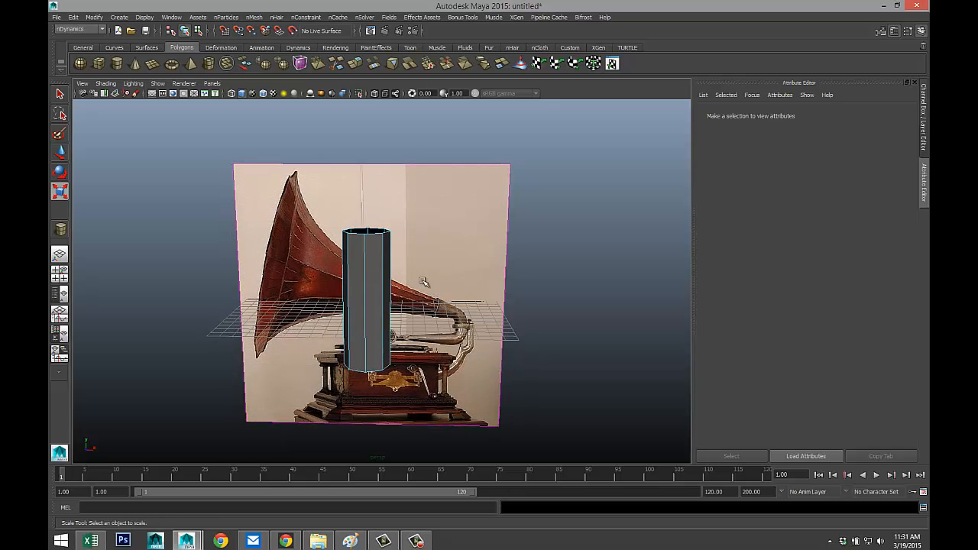
Insert 10 evenly spaced edge loops along the tube's height with the Insert Edge Loop Tool.
click(255, 18)
click(88, 30)
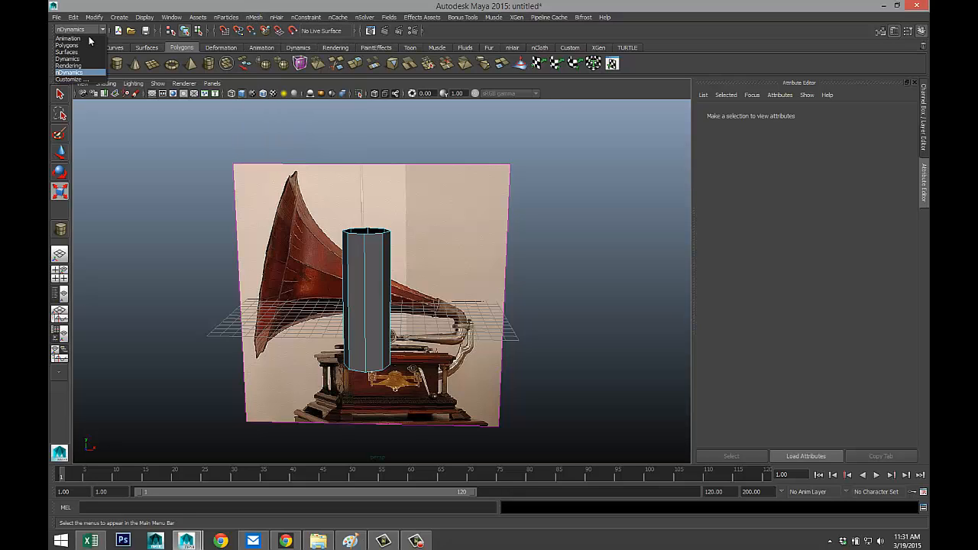
click(89, 40)
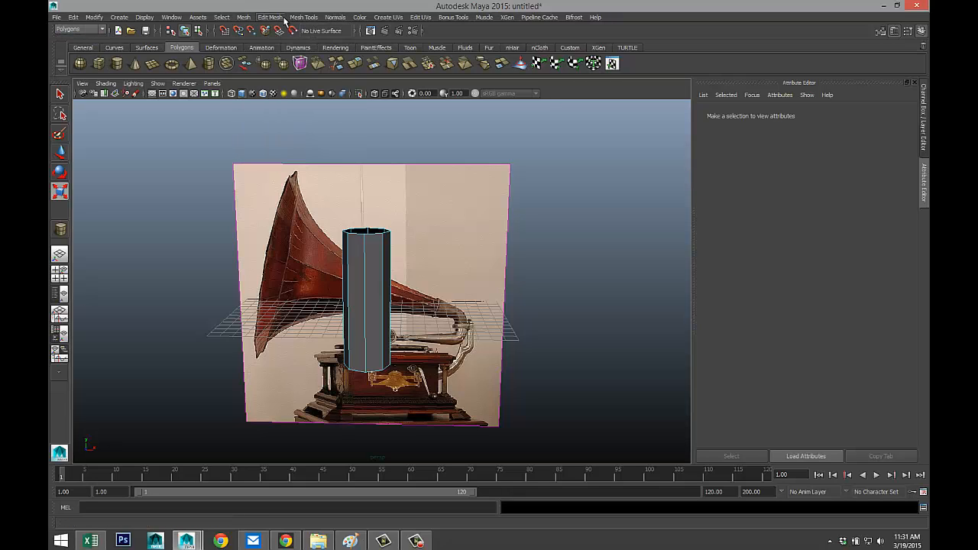
click(303, 17)
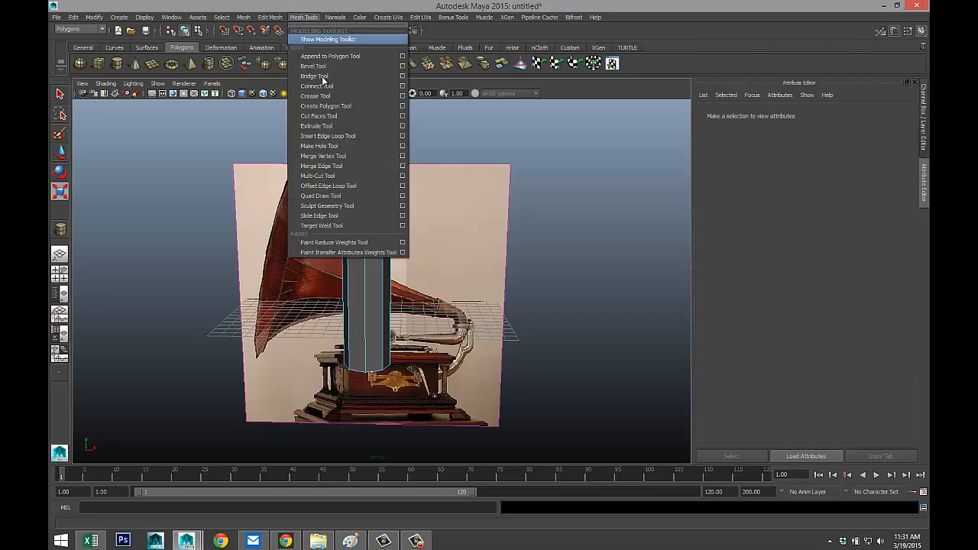
click(403, 137)
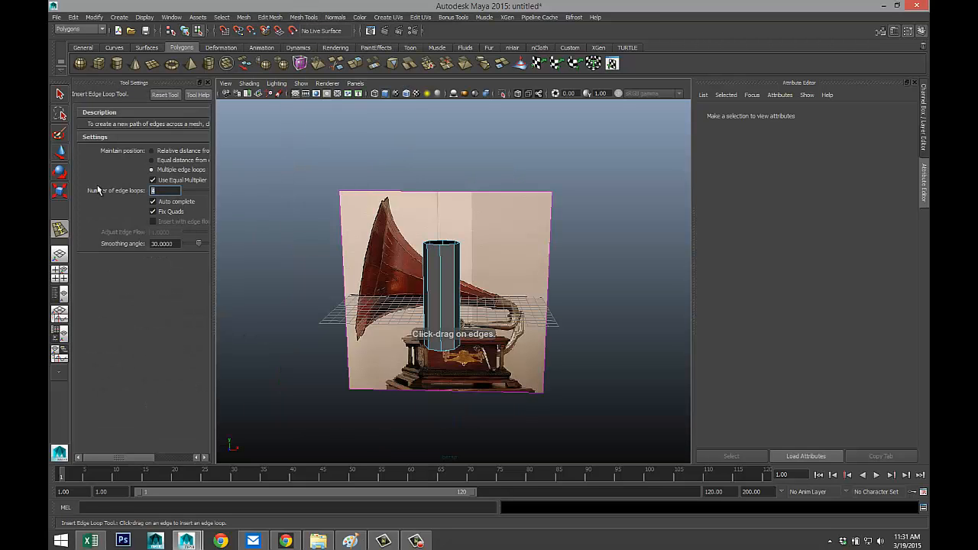
text(10)
key(Return)
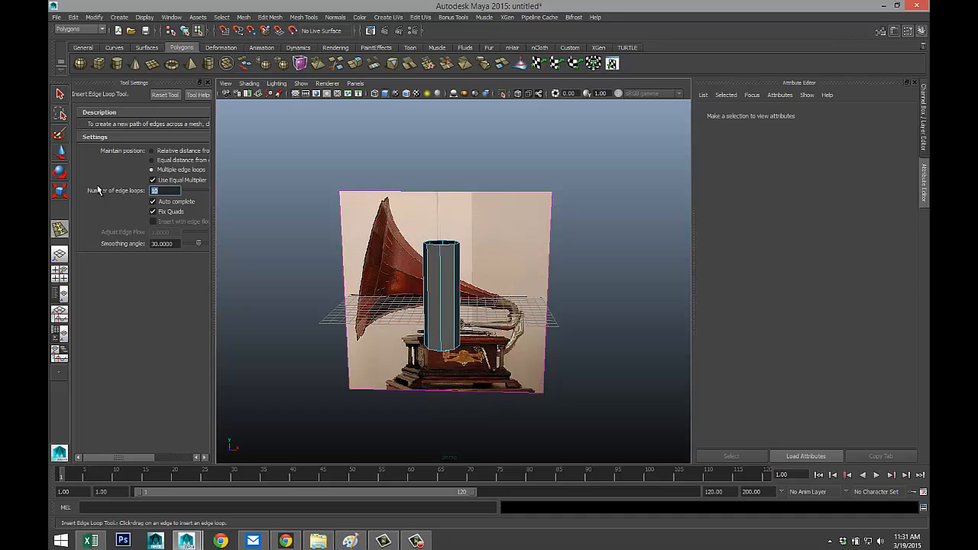
scroll(407, 323, up, 3)
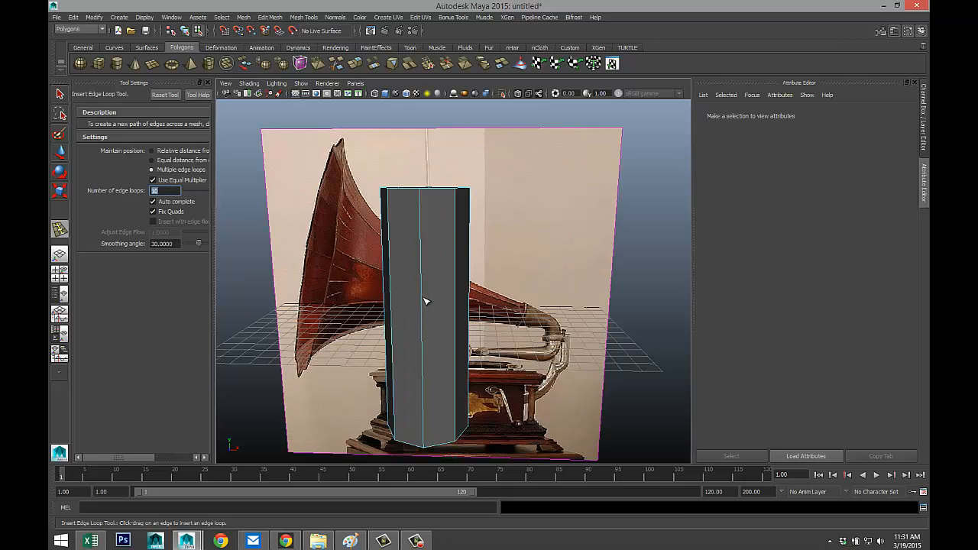
click(425, 301)
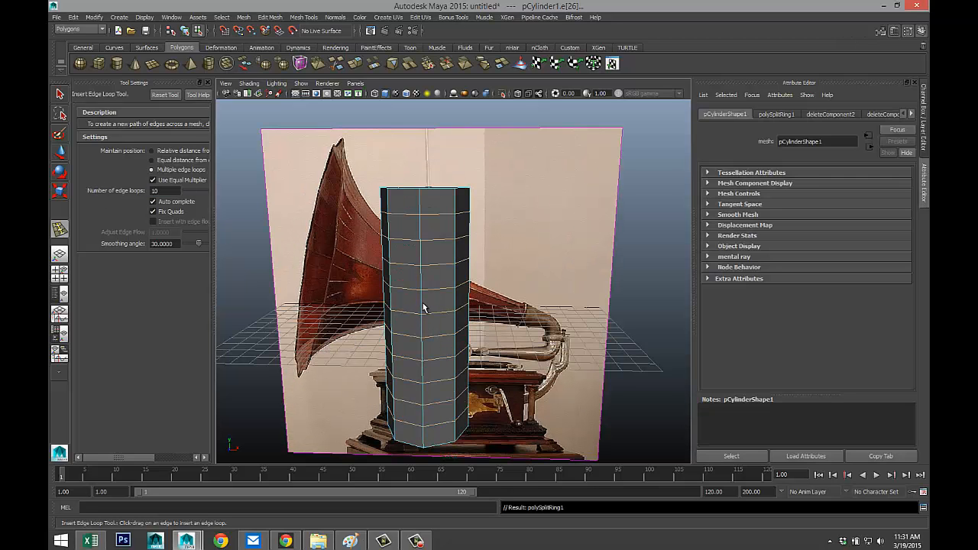
key(q)
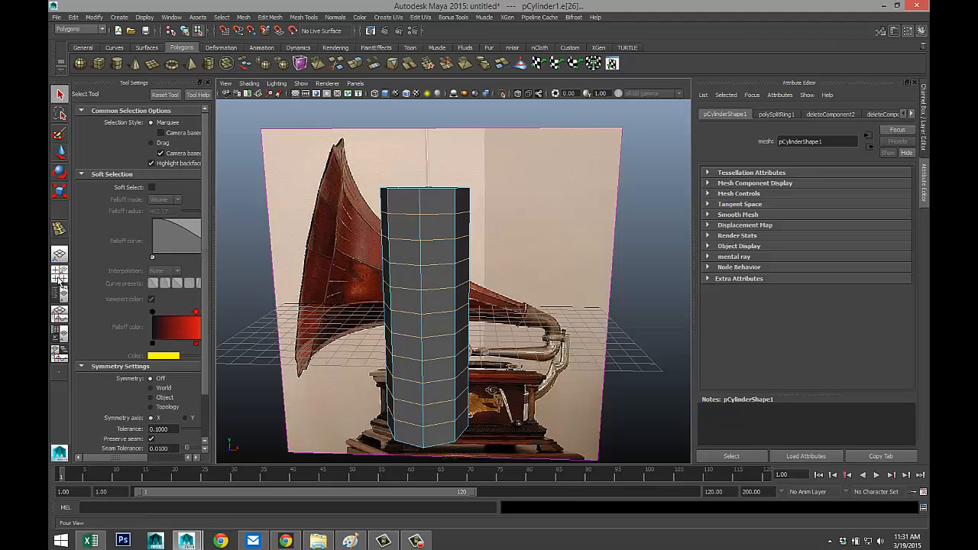
In the front view, scale the three lowest vertex rows inward to taper the tube's lower end.
click(61, 276)
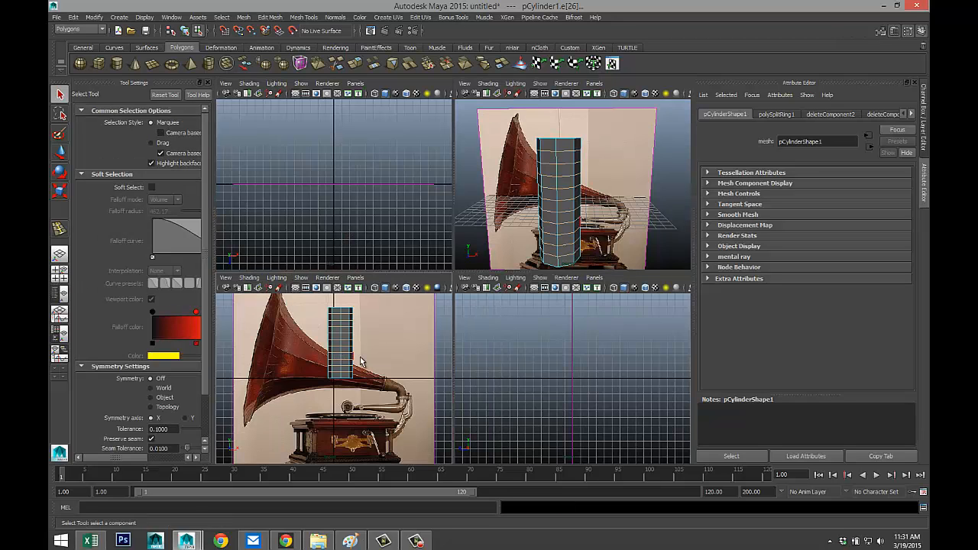
key(space)
scroll(474, 367, up, 1)
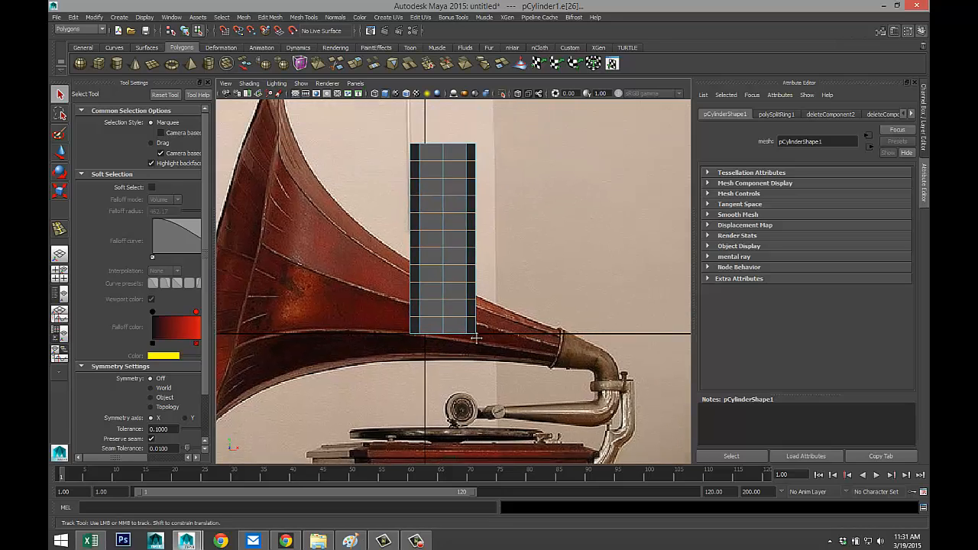
scroll(426, 351, up, 2)
right_click(426, 352)
right_drag(396, 310, 384, 292)
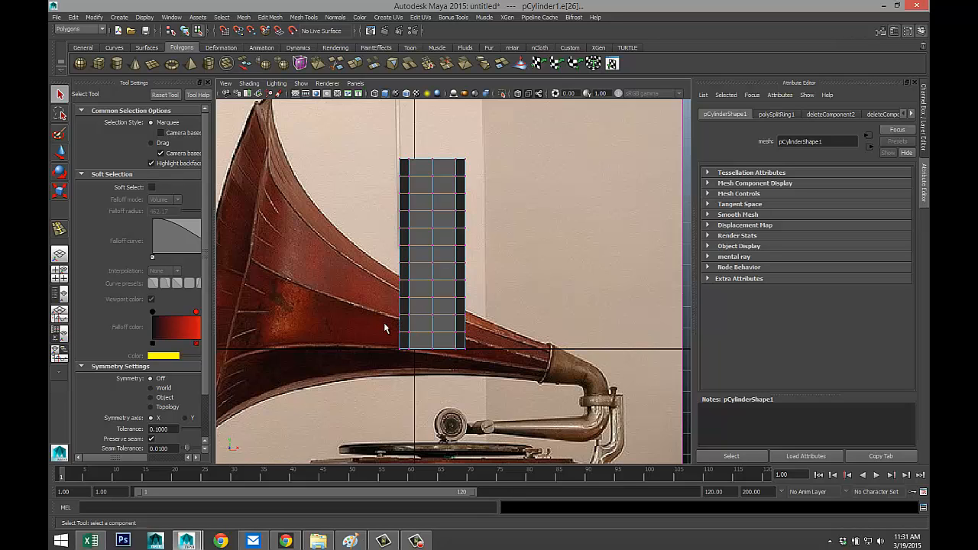
drag(385, 328, 489, 378)
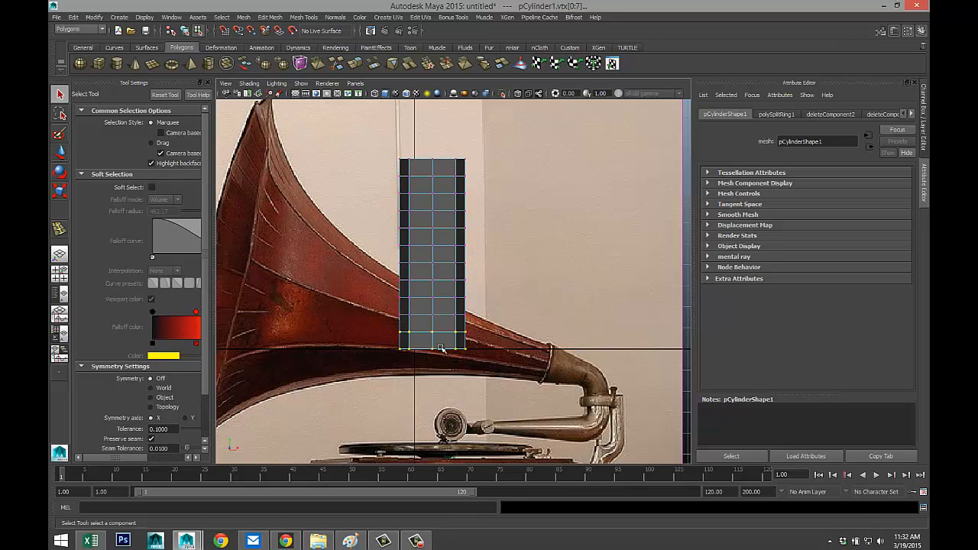
key(r)
drag(432, 341, 421, 342)
drag(380, 308, 428, 317)
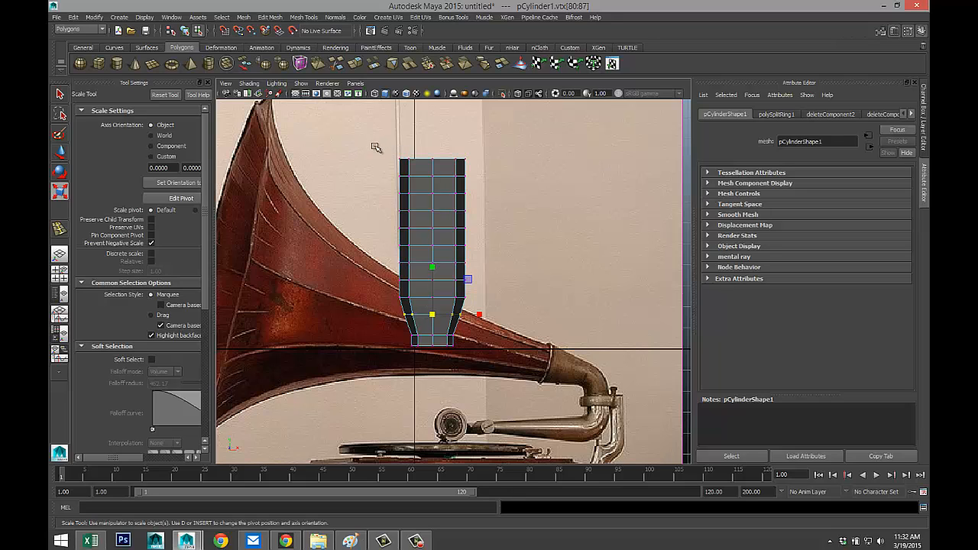
Scale the five uppermost vertex rows outward by decreasing amounts to flare the tube into a horn mouth.
drag(468, 166, 502, 167)
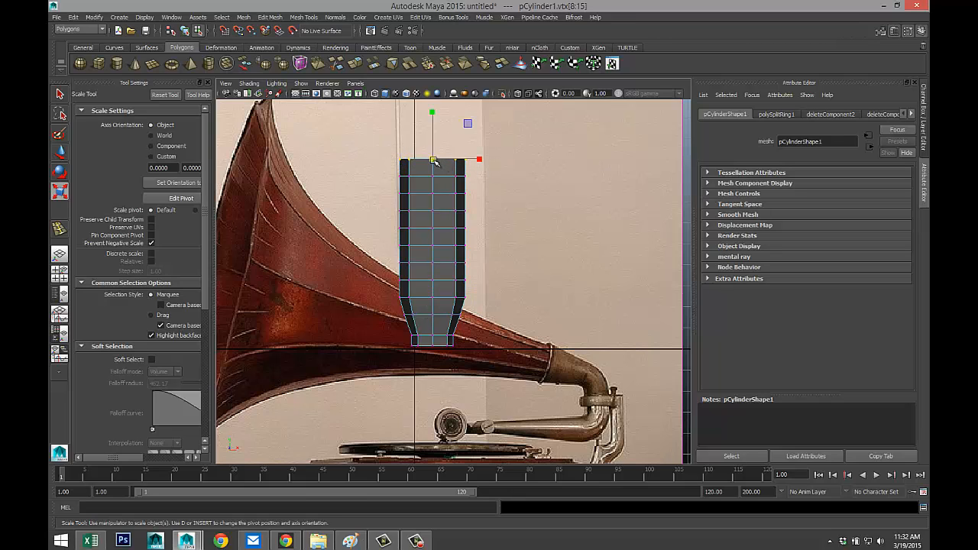
drag(434, 161, 572, 178)
drag(377, 170, 509, 185)
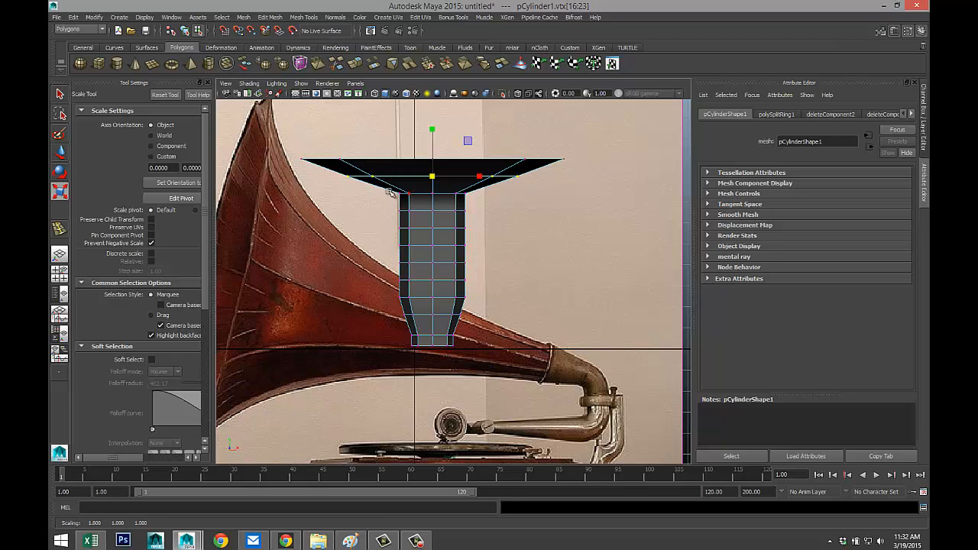
drag(373, 189, 506, 206)
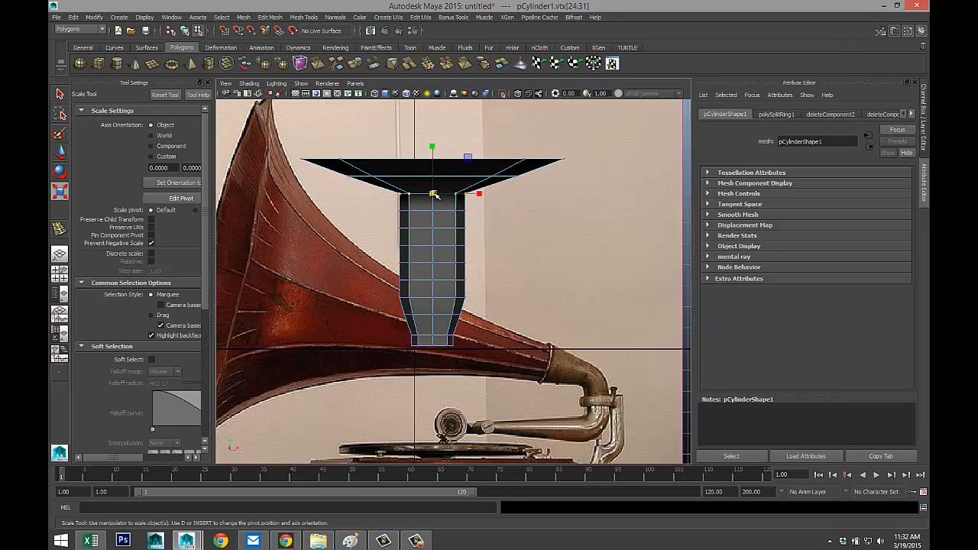
drag(434, 196, 515, 192)
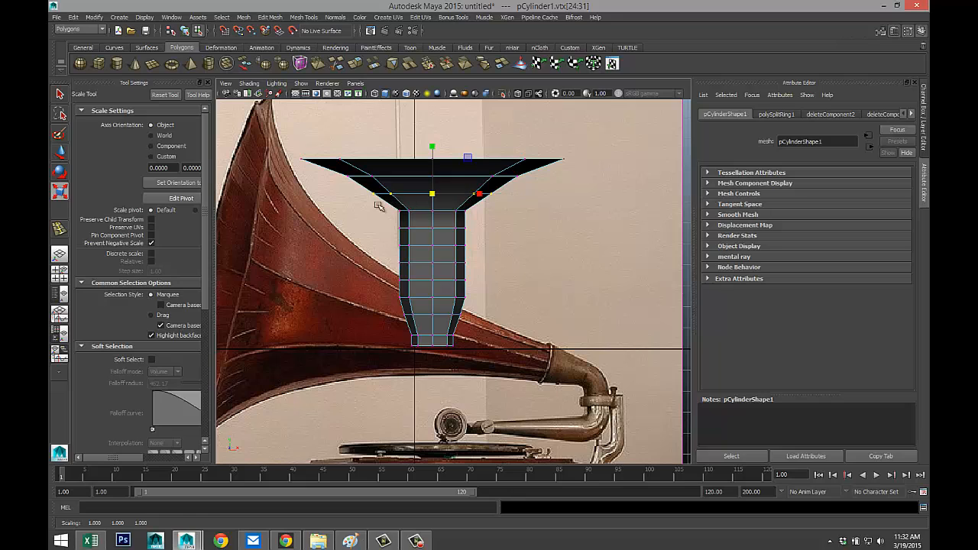
drag(379, 205, 457, 228)
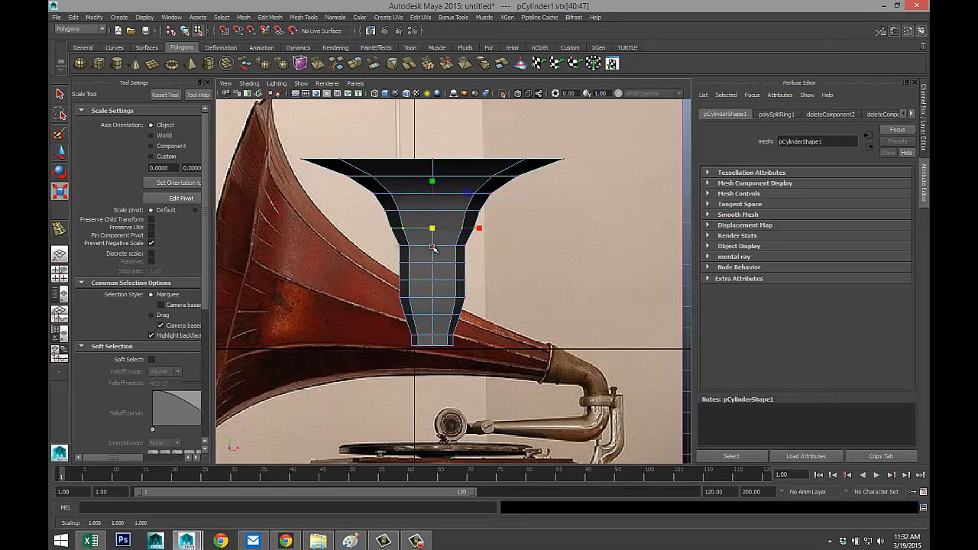
Scale the sixth vertex row from the tube's narrow end slightly outward and the fourth row inward to smooth the taper.
drag(390, 256, 498, 272)
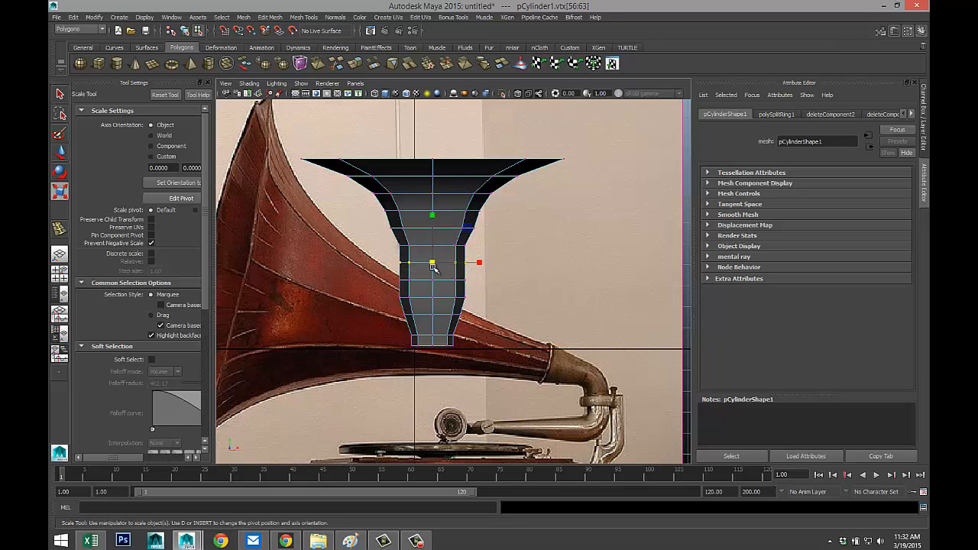
mouse_move(434, 264)
mouse_down()
mouse_move(446, 265)
mouse_move(437, 264)
mouse_up()
drag(389, 309, 428, 313)
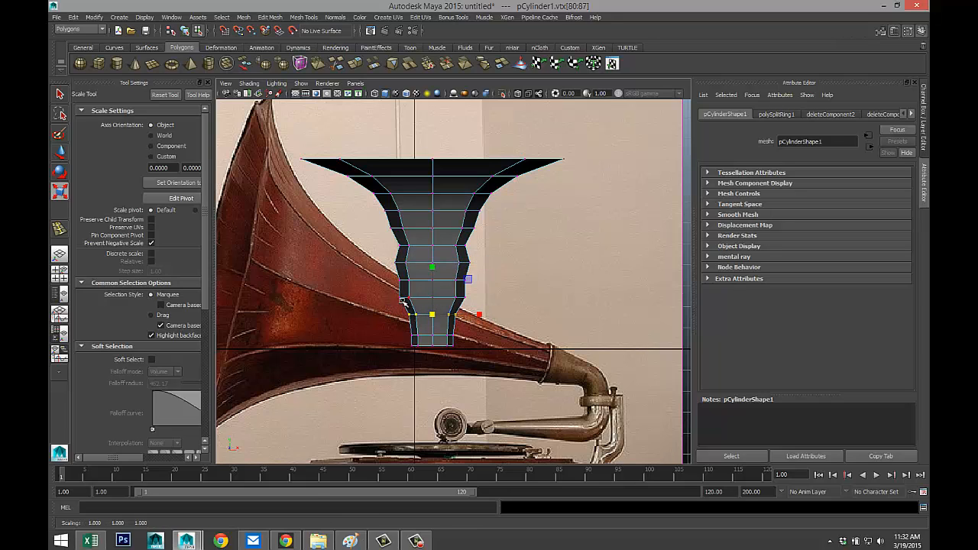
drag(382, 290, 500, 309)
drag(438, 297, 427, 297)
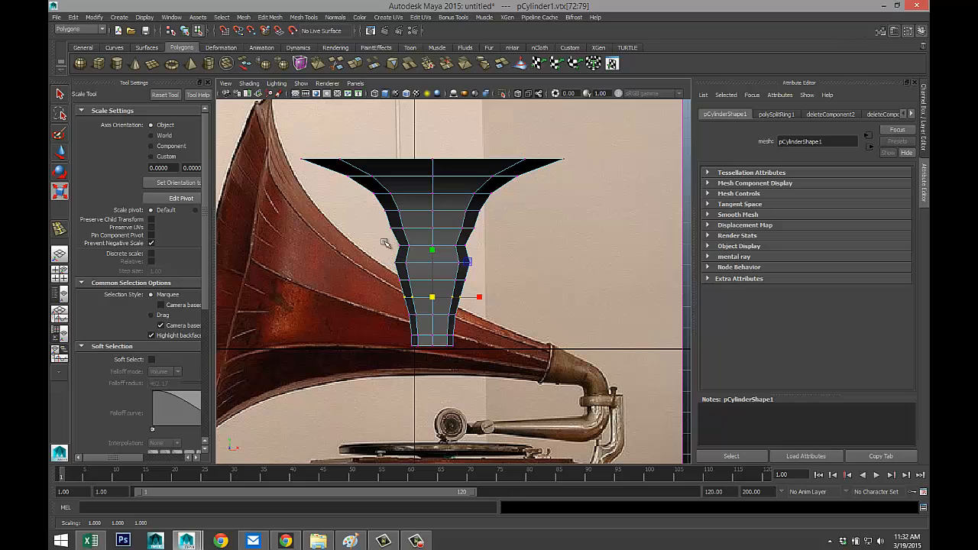
Scale the seventh, eighth and ninth vertex rows from the narrow end outward by increasing amounts to widen the horn's curve.
drag(384, 242, 510, 253)
drag(434, 246, 454, 250)
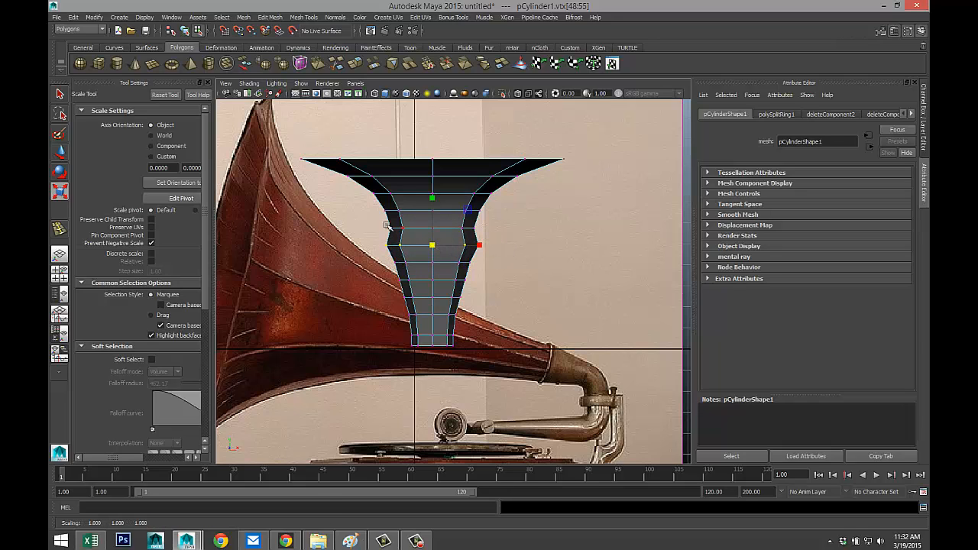
drag(370, 223, 506, 234)
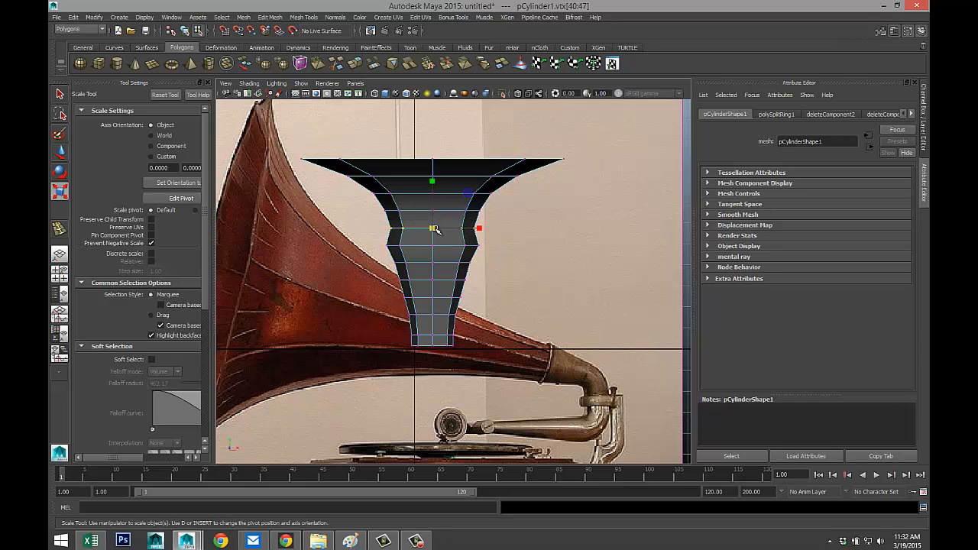
drag(434, 229, 459, 233)
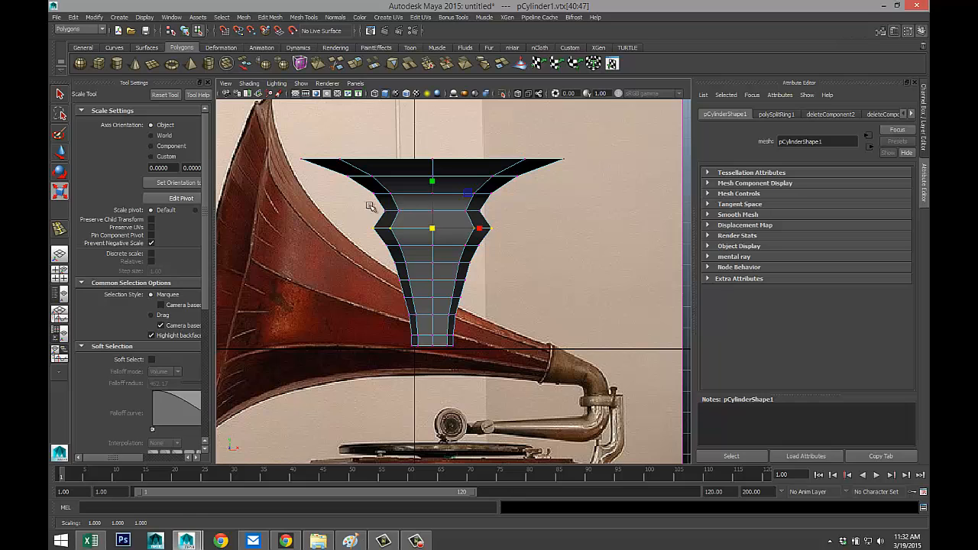
drag(370, 207, 521, 215)
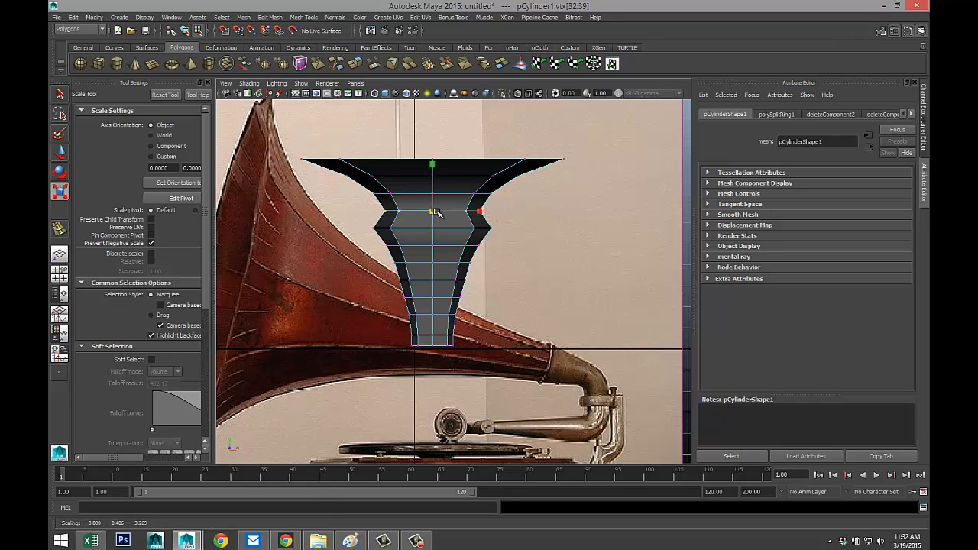
drag(437, 212, 479, 221)
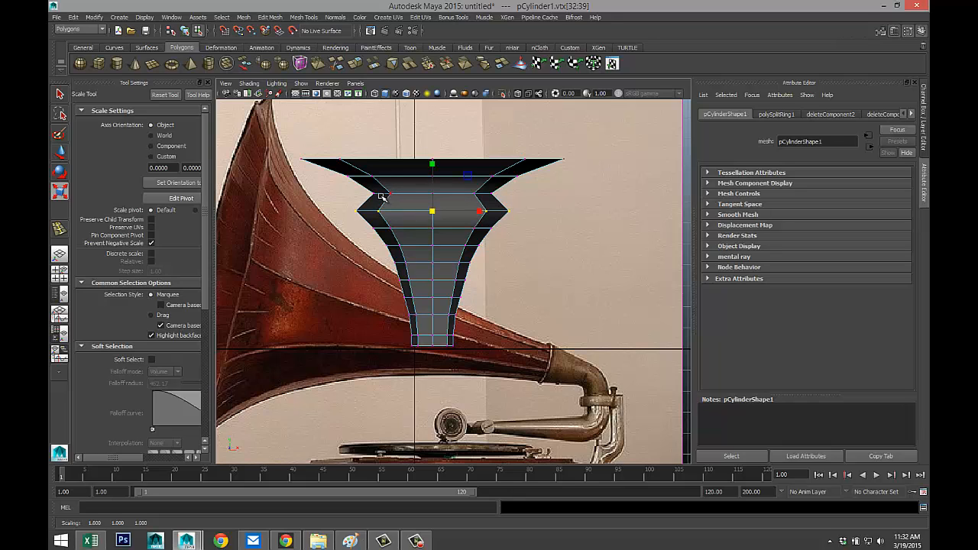
Scale the three uppermost vertex rows further outward to complete a smooth flare at the horn's mouth.
drag(371, 191, 538, 200)
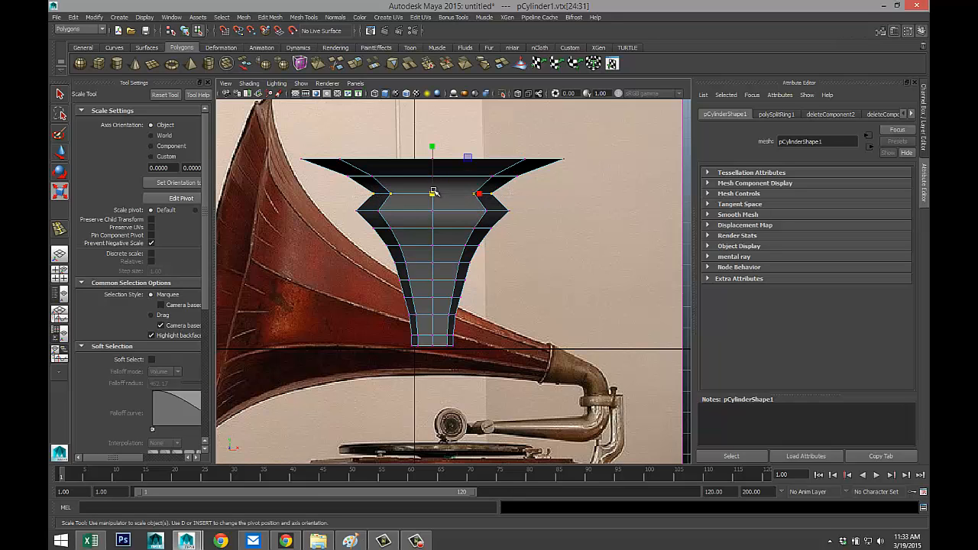
drag(432, 194, 497, 205)
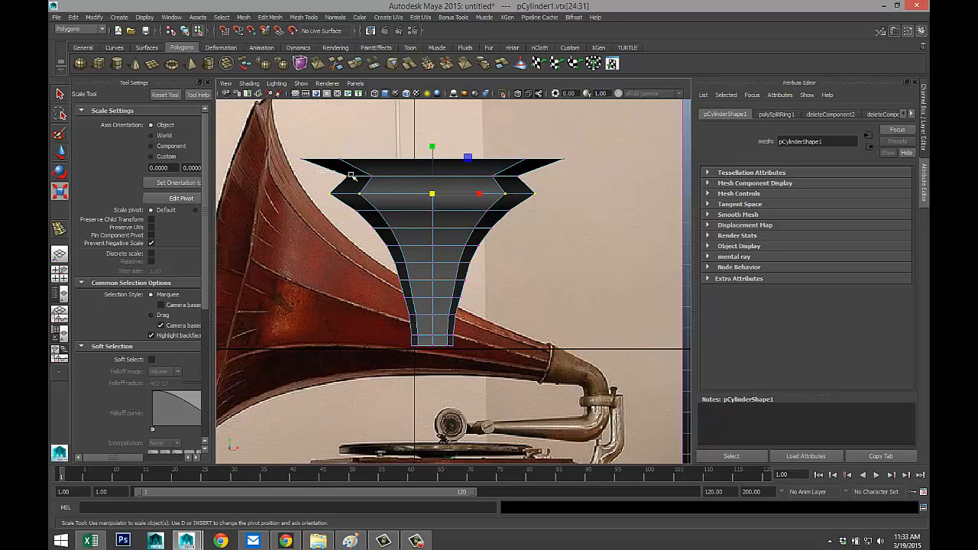
drag(334, 169, 565, 188)
drag(441, 179, 502, 187)
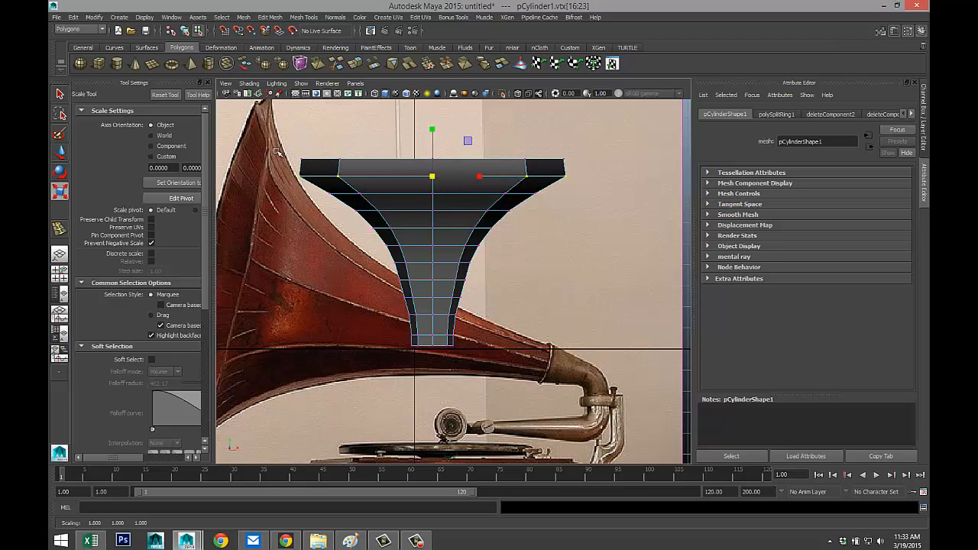
drag(297, 152, 583, 170)
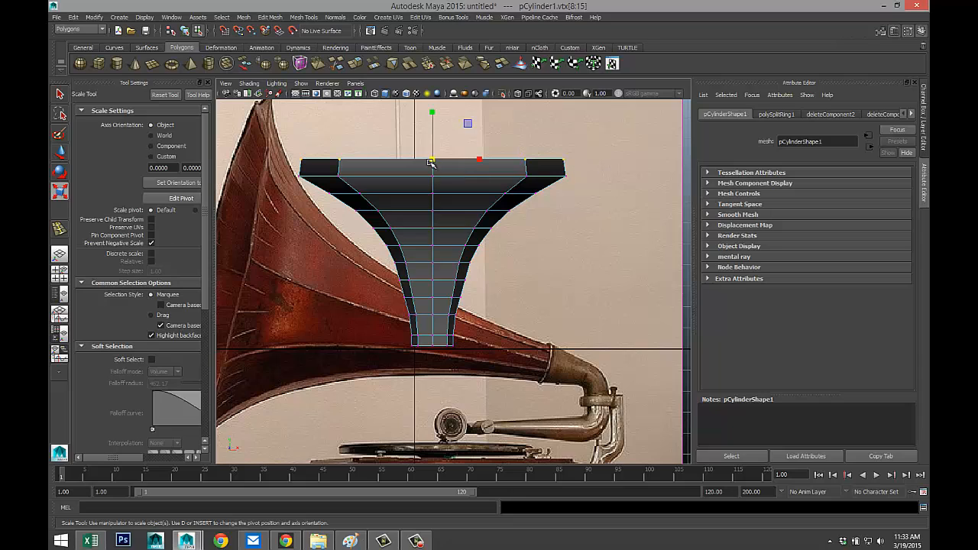
drag(430, 163, 481, 167)
Return to object mode and rotate the whole horn about 78 degrees in the front view so its mouth faces like the photo's.
click(59, 273)
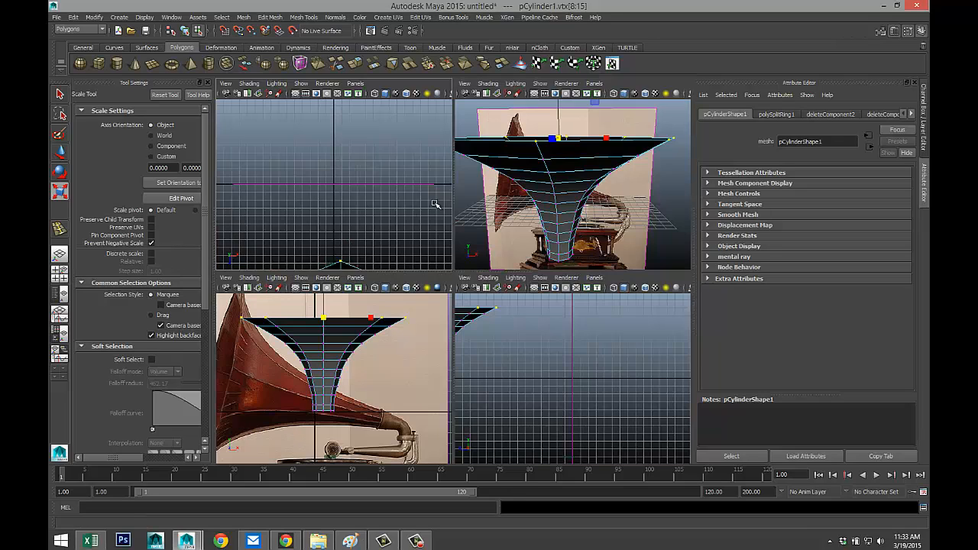
key(space)
scroll(449, 248, down, 3)
alt+drag(449, 248, 424, 243)
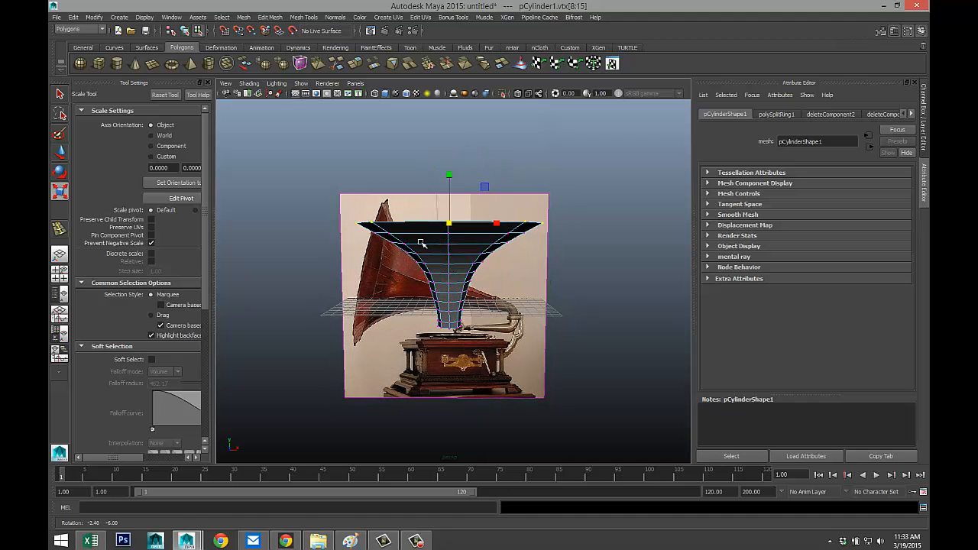
right_drag(447, 275, 470, 264)
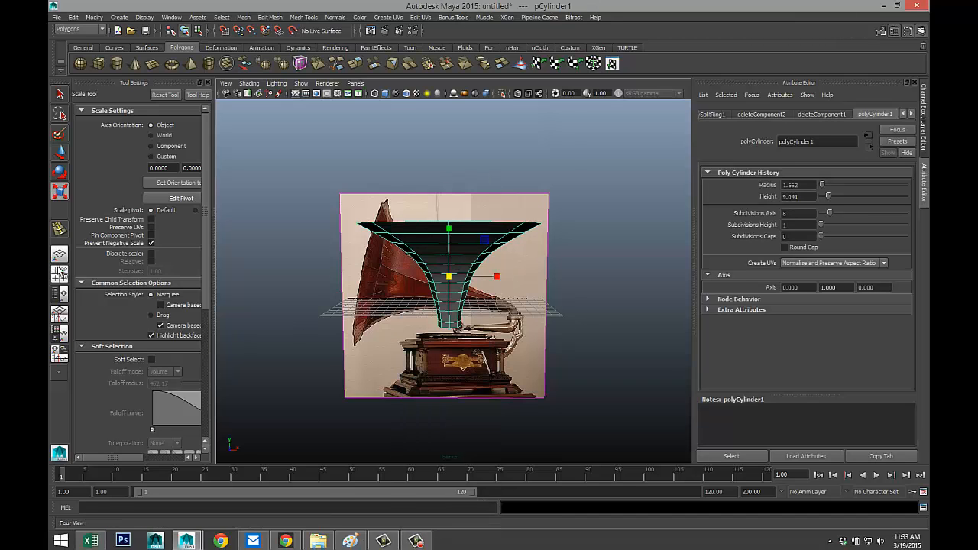
key(space)
key(space)
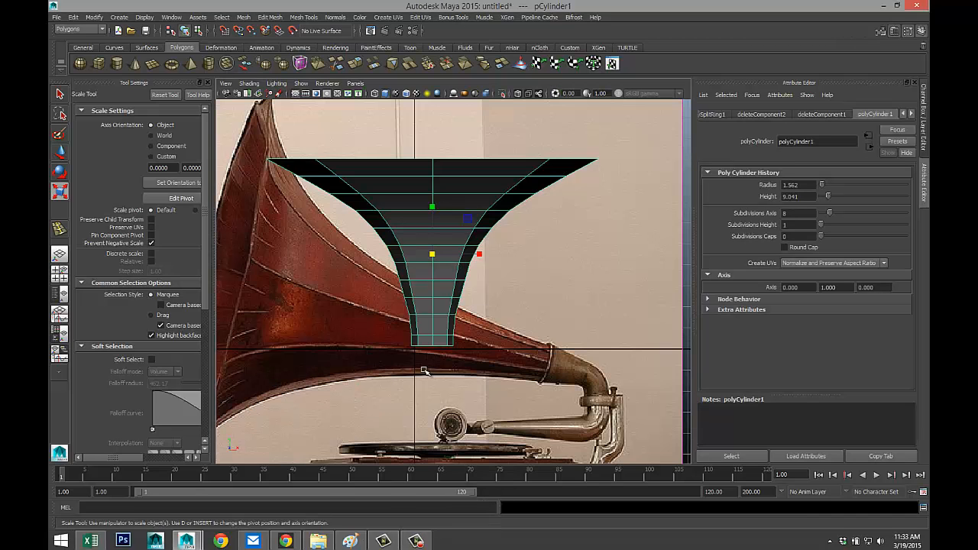
key(e)
drag(464, 305, 495, 235)
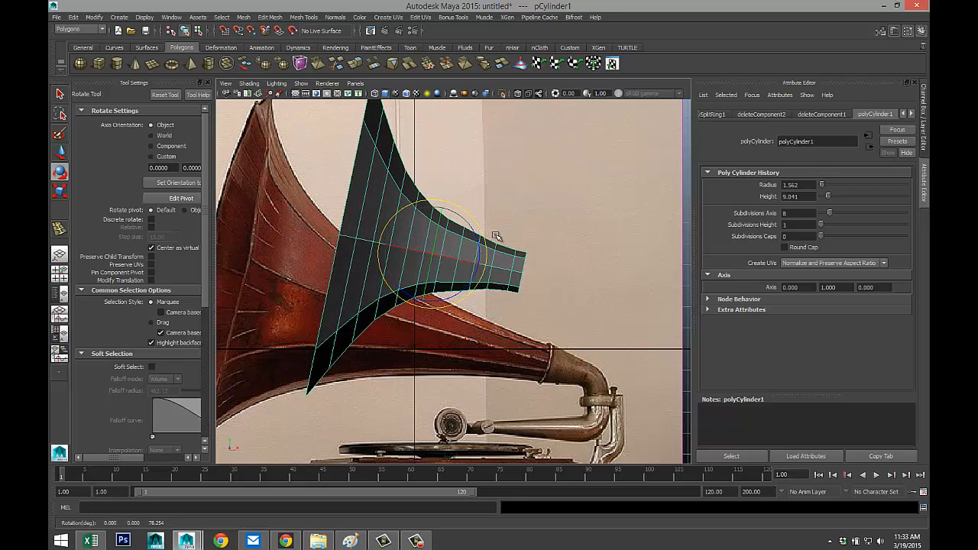
Move the rotated horn over the gramophone horn in the reference photo, with its upper rim near the photographed one.
alt+middle_drag(517, 271, 539, 367)
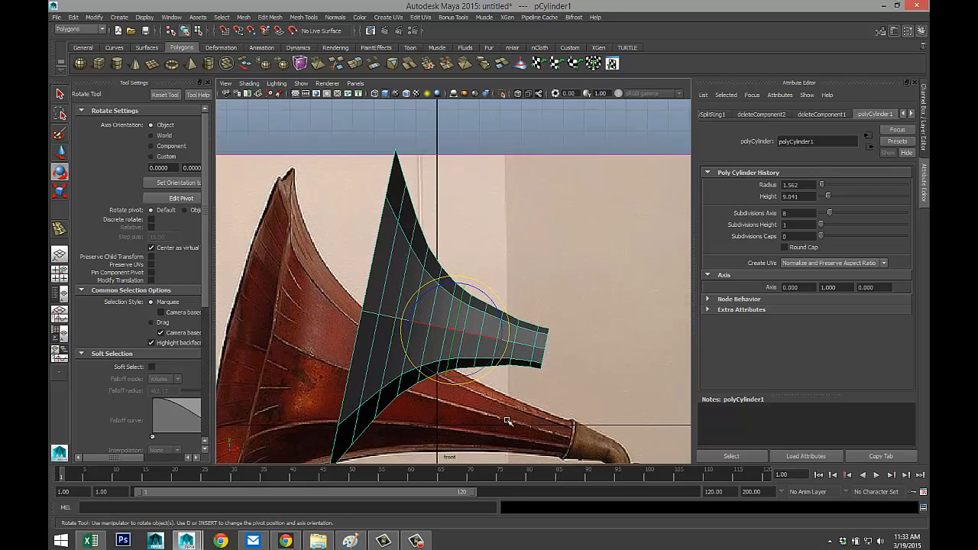
key(w)
drag(454, 327, 355, 359)
scroll(454, 359, down, 2)
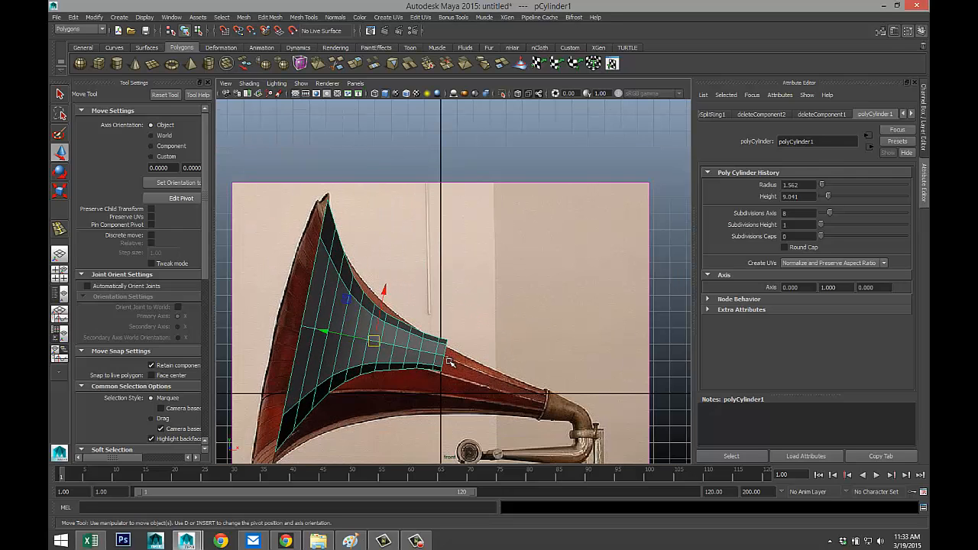
Scale the horn along its own long axis to lengthen it toward the photographed horn's proportions.
mouse_move(482, 333)
alt+middle_down()
mouse_move(488, 324)
mouse_move(468, 328)
alt+middle_up()
alt+click(473, 360)
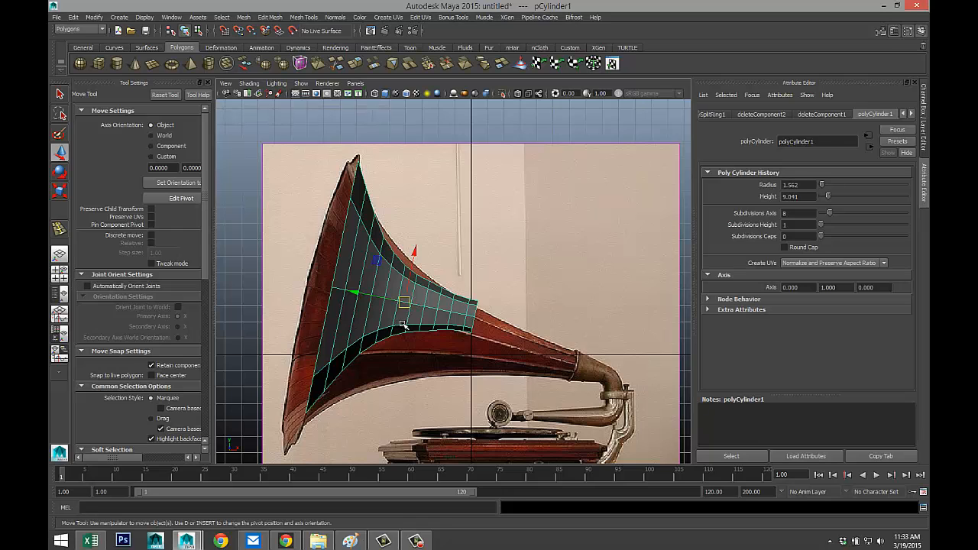
key(r)
drag(358, 293, 305, 282)
Adjust the horn's rotation to about 73 degrees and move it so the narrow end meets the photo's brass elbow.
mouse_move(376, 342)
alt+middle_down()
mouse_move(423, 360)
mouse_move(374, 341)
alt+middle_up()
key(e)
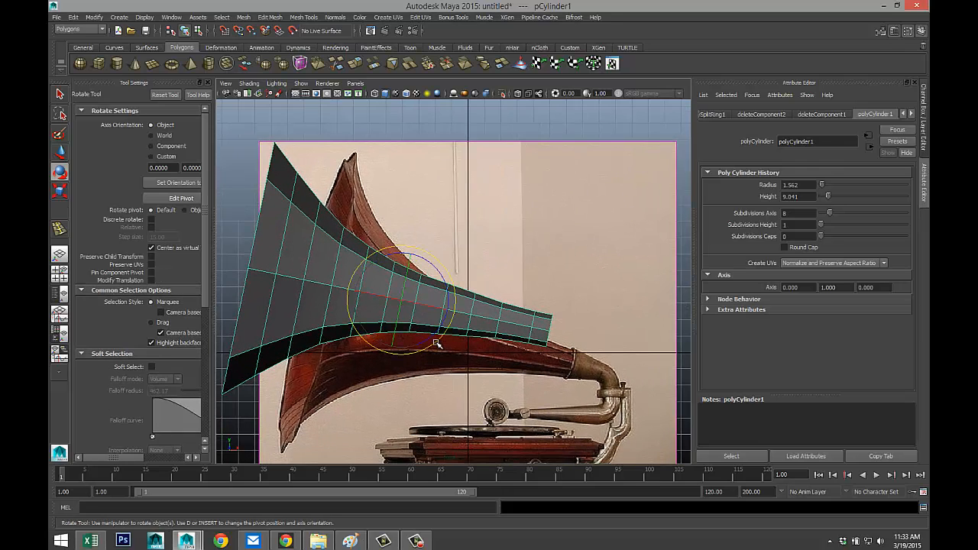
drag(437, 344, 432, 345)
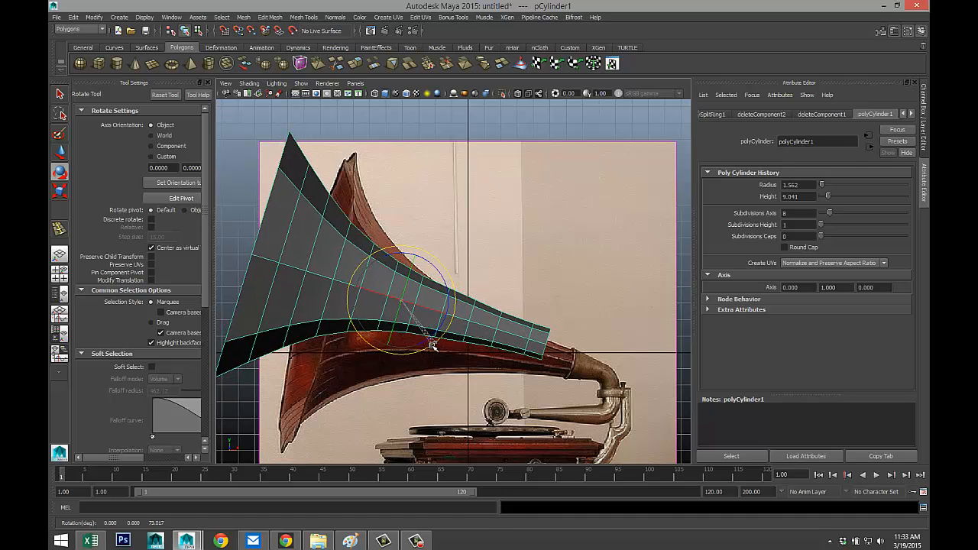
key(w)
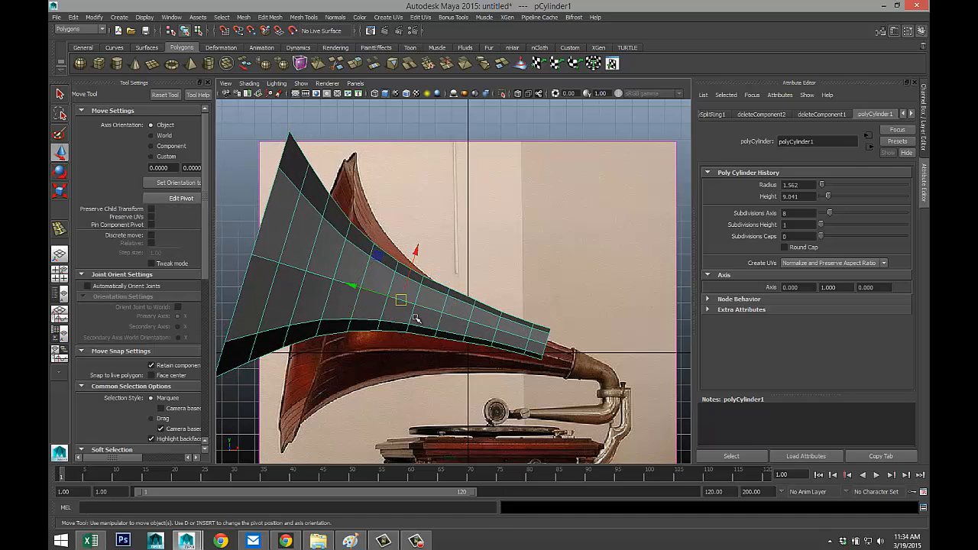
drag(400, 300, 423, 319)
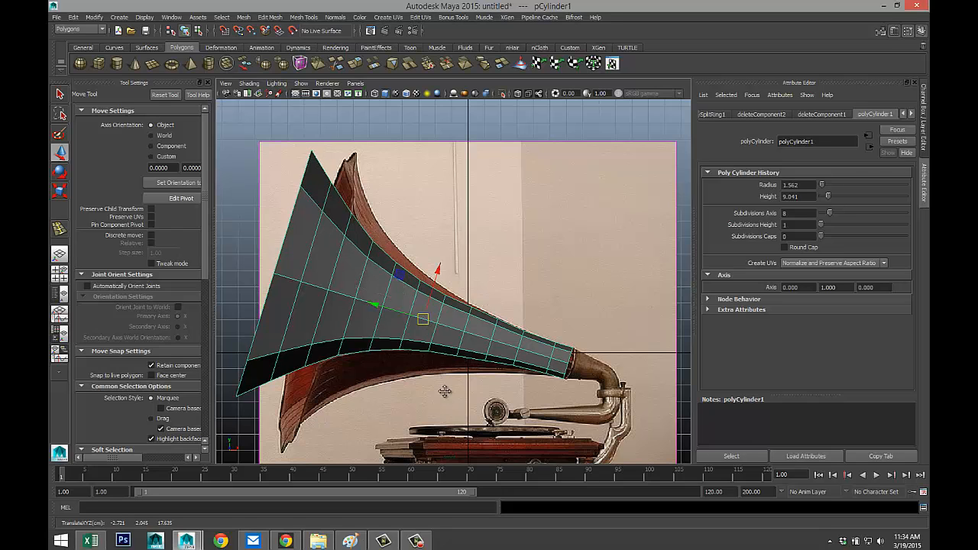
In vertex mode, scale the fourth and fifth rows from the narrow end outward to match the photographed horn's thickness.
alt+middle_drag(443, 391, 481, 386)
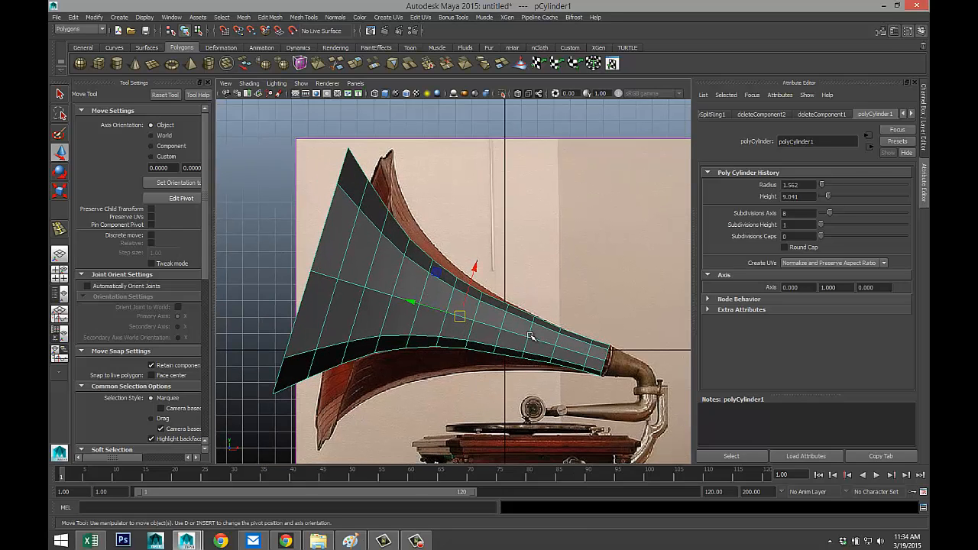
right_drag(524, 302, 516, 316)
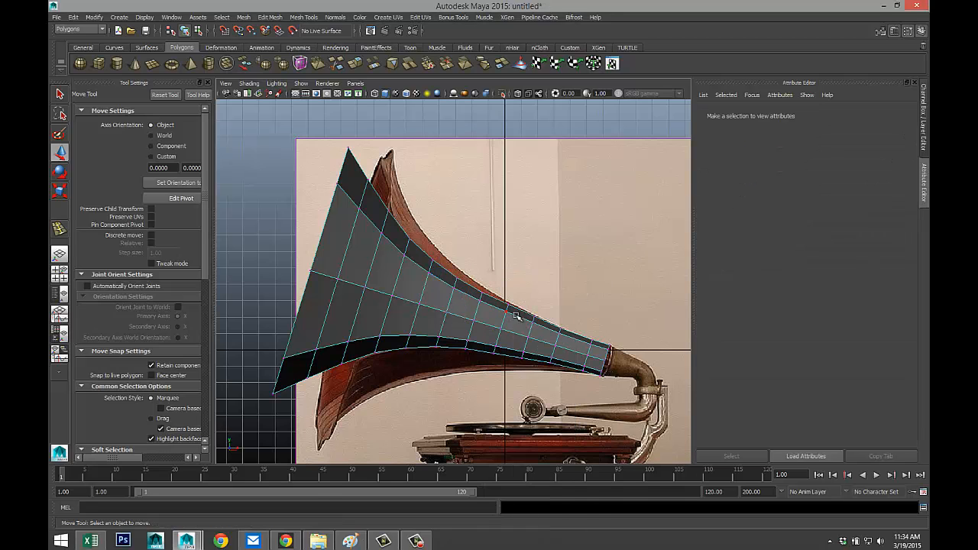
drag(541, 387, 539, 388)
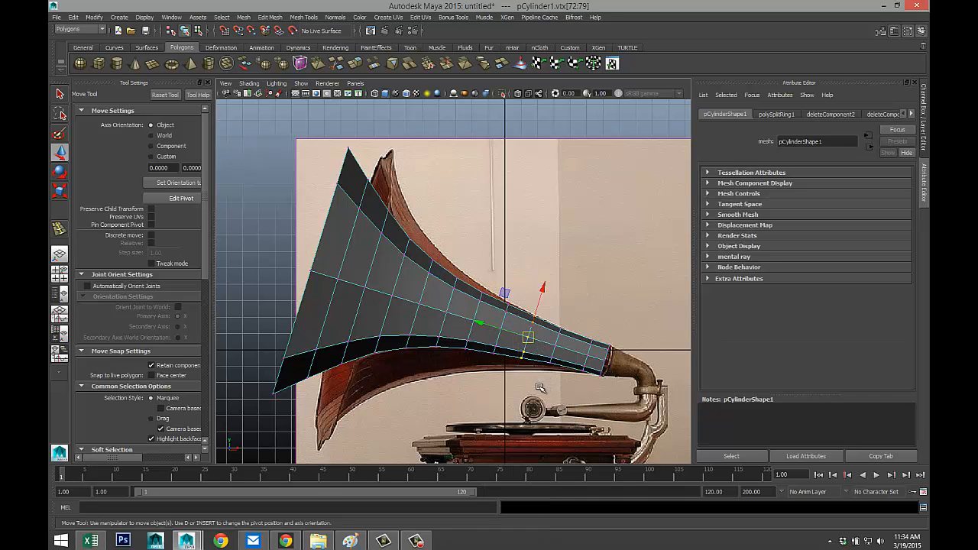
key(r)
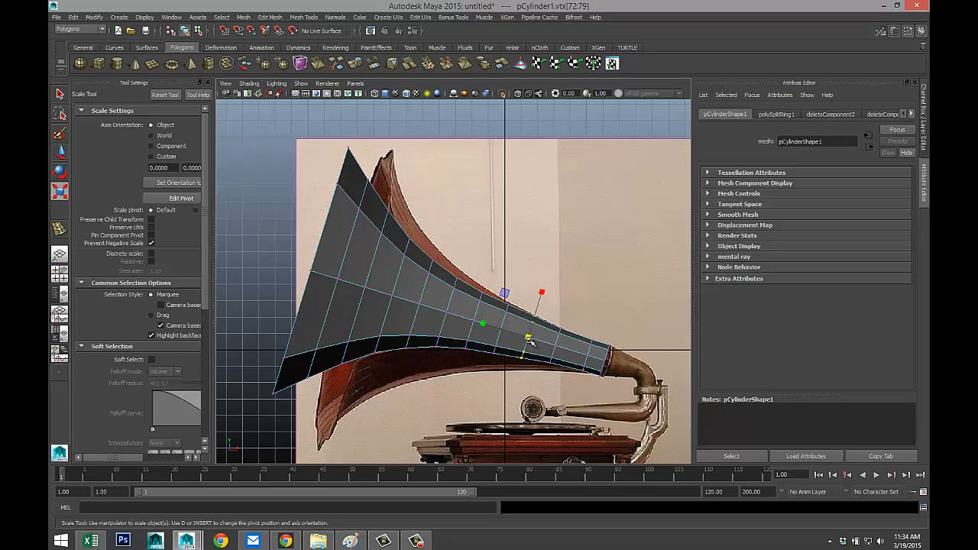
drag(527, 338, 527, 344)
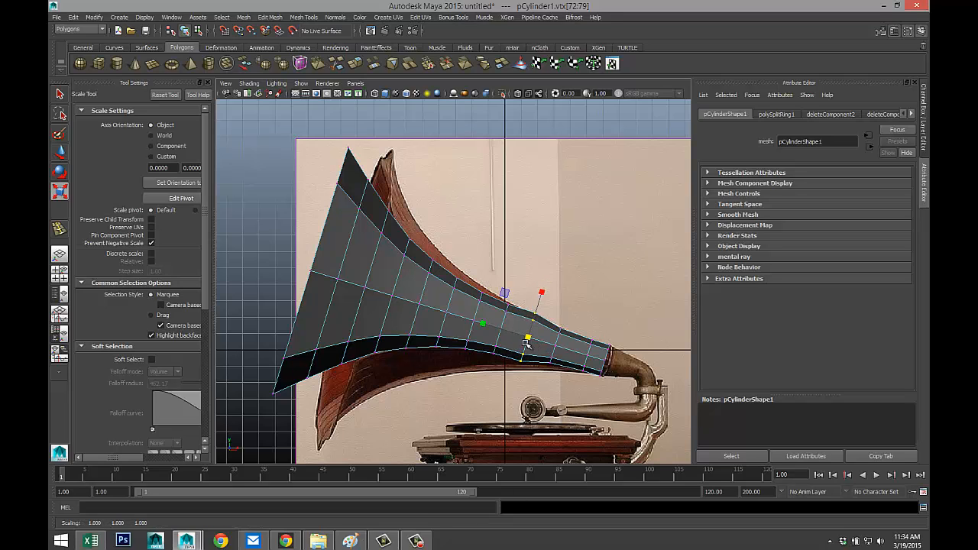
drag(487, 279, 510, 372)
drag(505, 330, 511, 335)
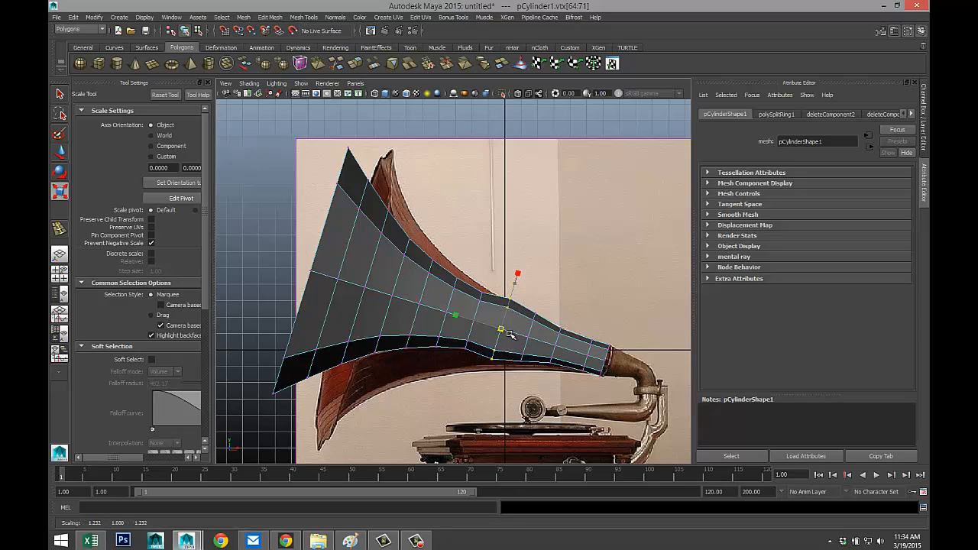
Select the sixth and seventh vertex rows from the narrow end in turn and scale each outward toward the photo's outline.
drag(466, 266, 491, 377)
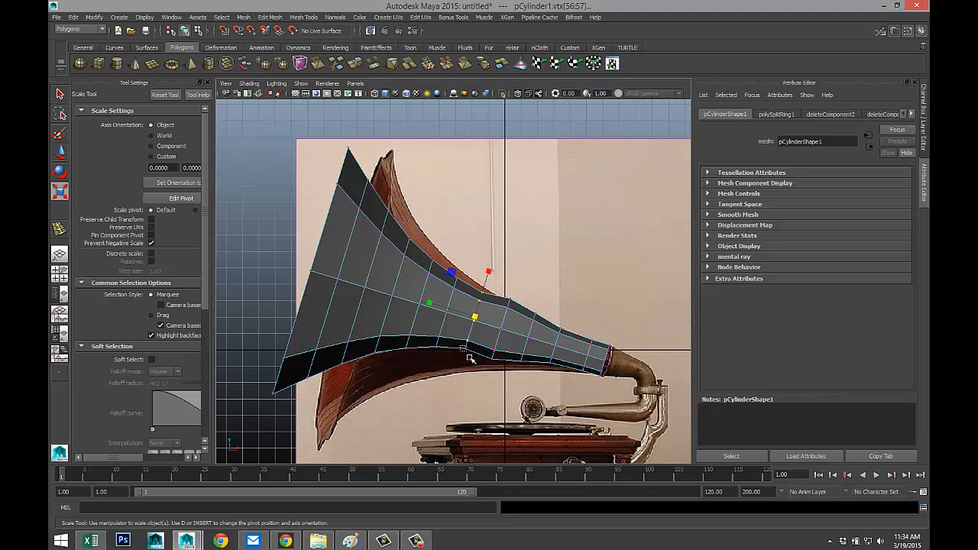
drag(474, 320, 489, 329)
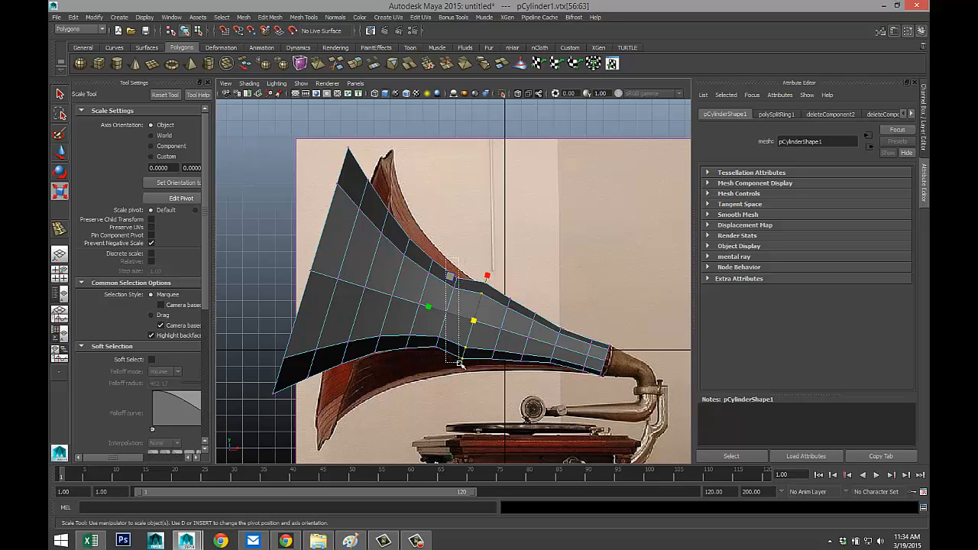
click(439, 348)
shift+drag(434, 333, 448, 379)
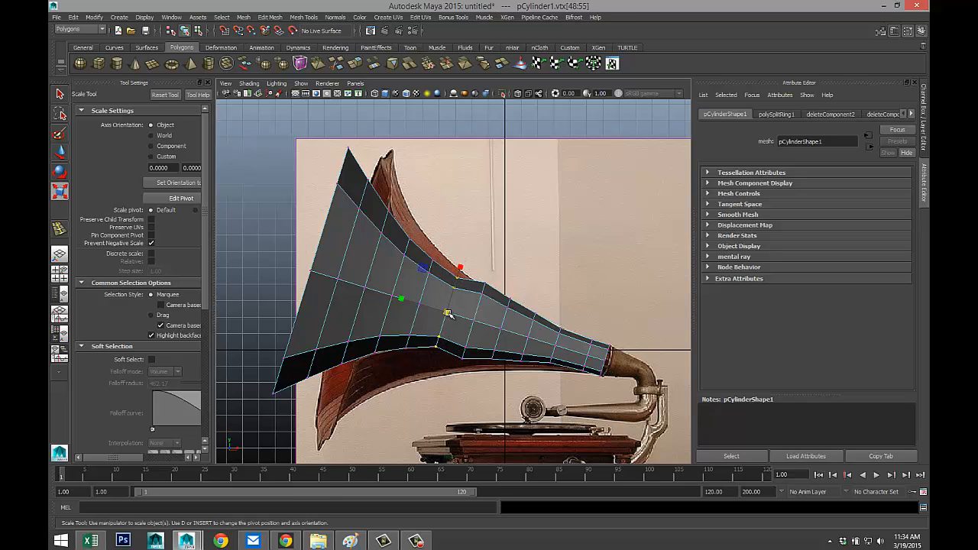
drag(447, 313, 464, 326)
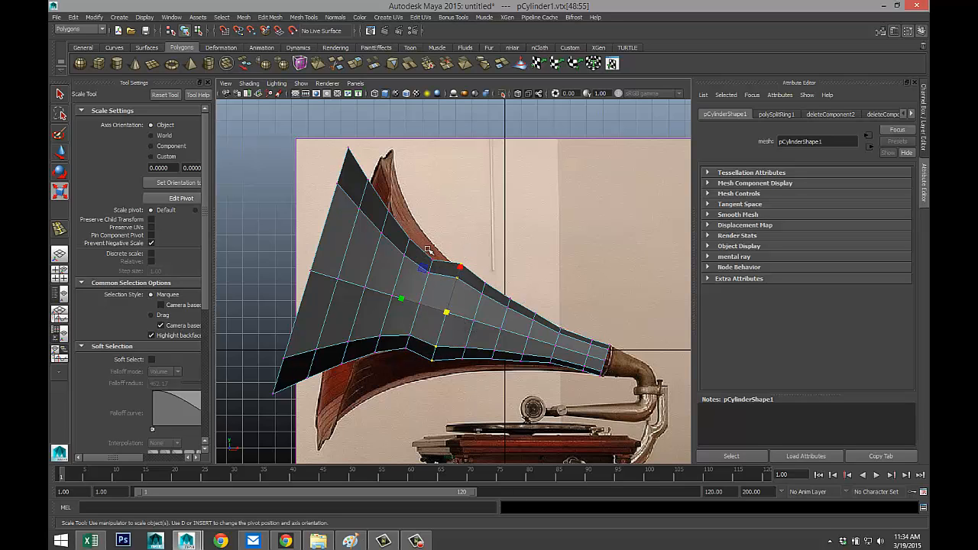
Scale the eighth and ninth vertex rows from the narrow end outward to continue the widening curve toward the mouth.
mouse_move(441, 292)
mouse_down()
mouse_move(425, 315)
mouse_move(418, 374)
mouse_up()
drag(423, 306, 449, 327)
drag(396, 227, 397, 376)
drag(392, 295, 429, 318)
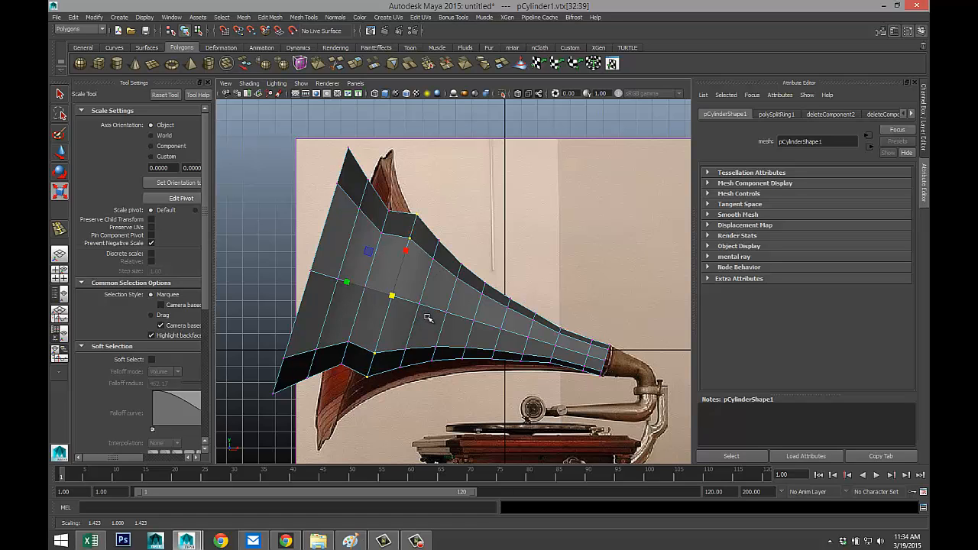
Scale the third and second vertex rows from the horn's mouth outward in turn to extend the flare.
click(384, 210)
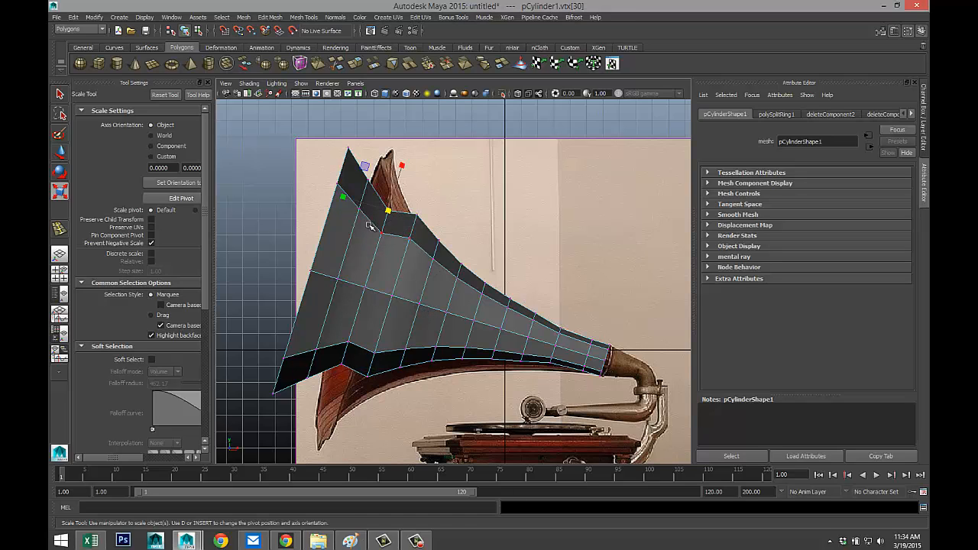
shift+drag(368, 223, 393, 248)
shift+drag(357, 280, 373, 295)
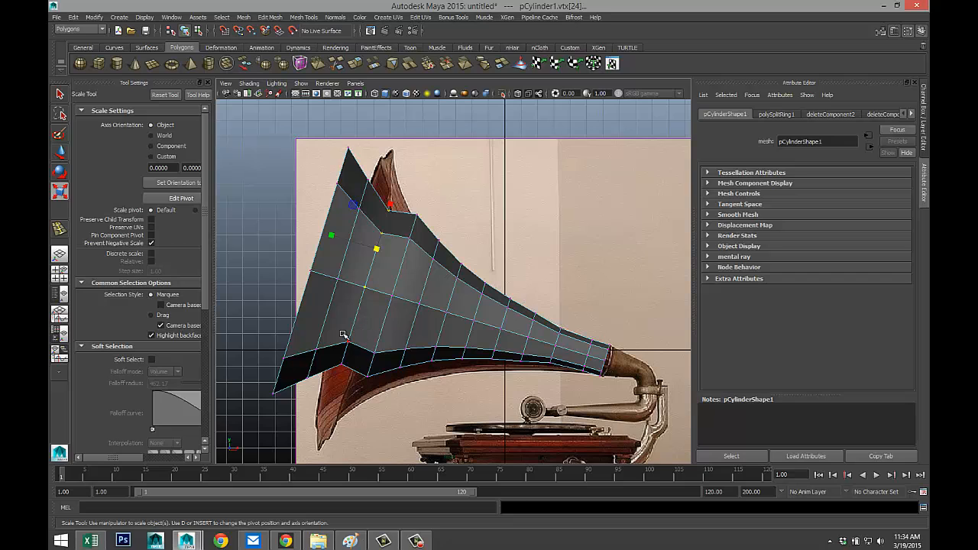
shift+drag(357, 388, 357, 386)
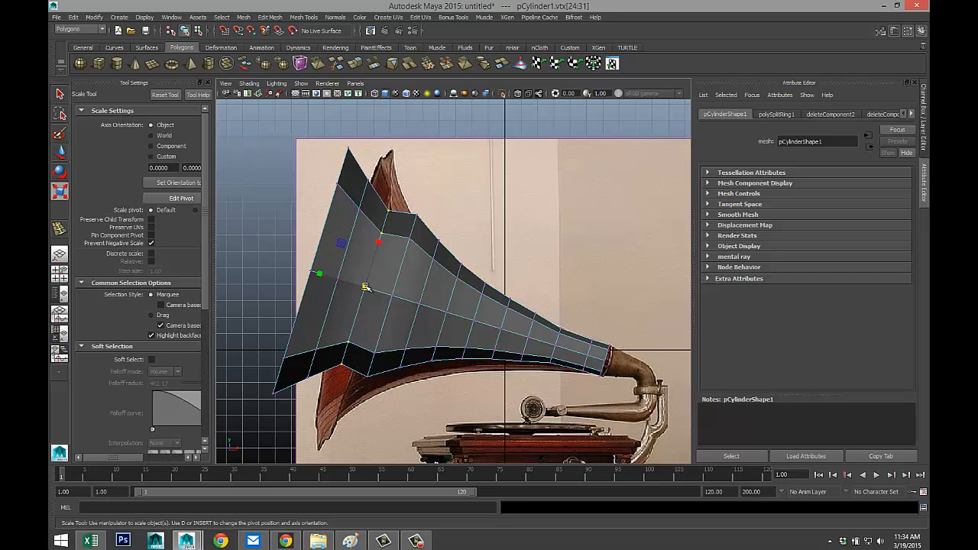
drag(365, 287, 408, 307)
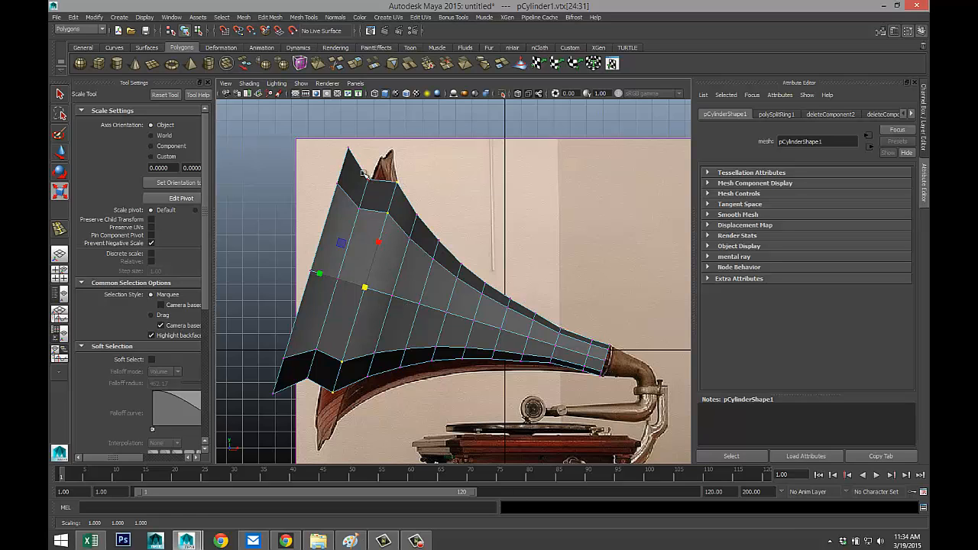
drag(382, 215, 365, 216)
shift+drag(331, 271, 346, 287)
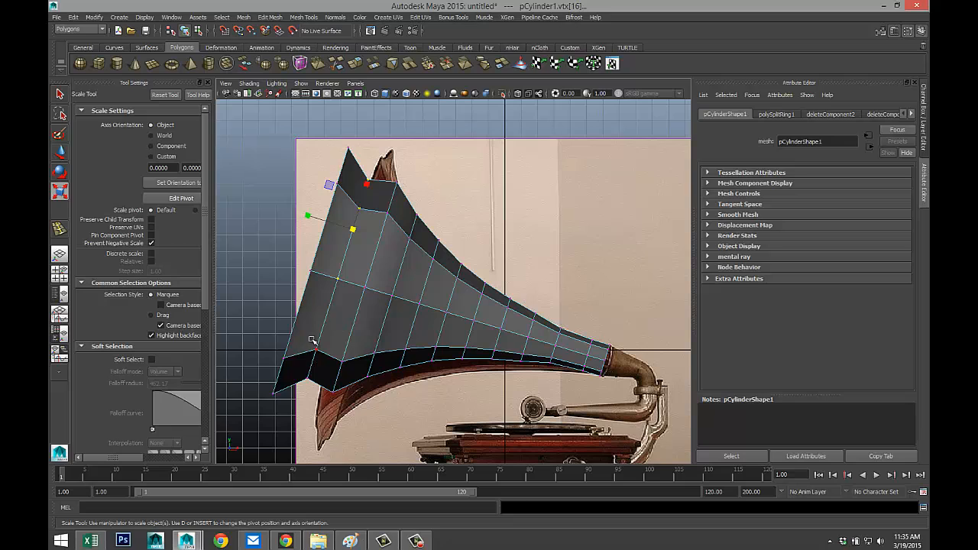
shift+drag(311, 340, 324, 390)
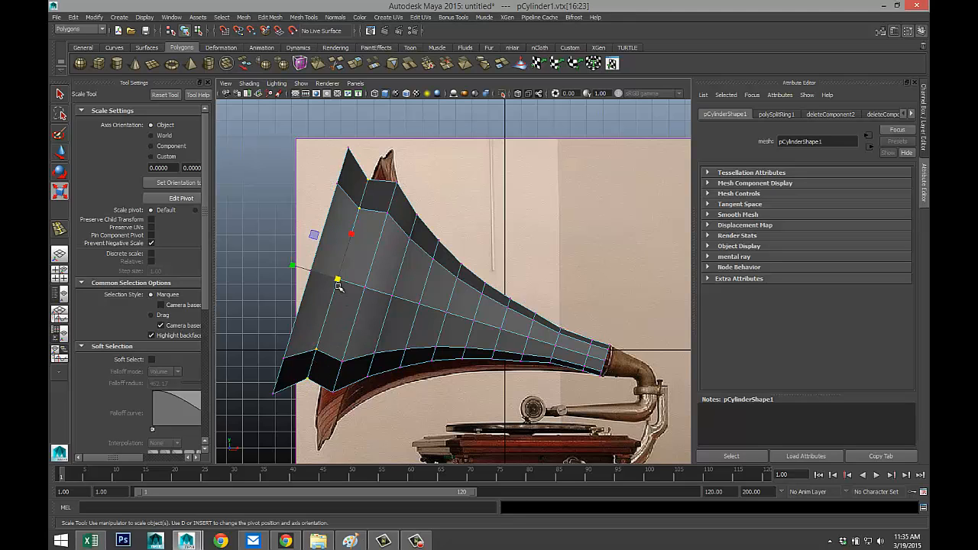
drag(337, 283, 390, 302)
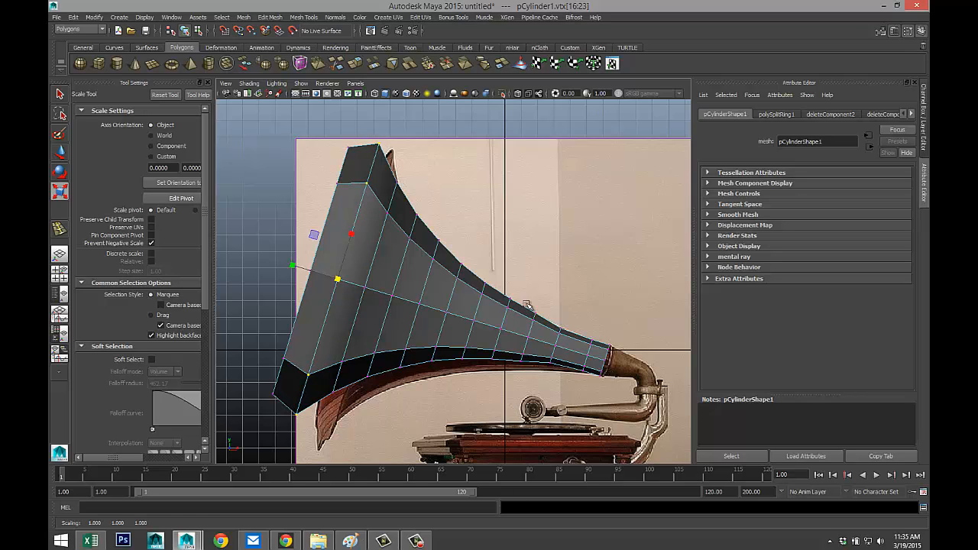
Fine-tune the scale of the fourth vertex row from the narrow end and inspect the horn in perspective.
drag(527, 304, 536, 383)
drag(527, 339, 527, 339)
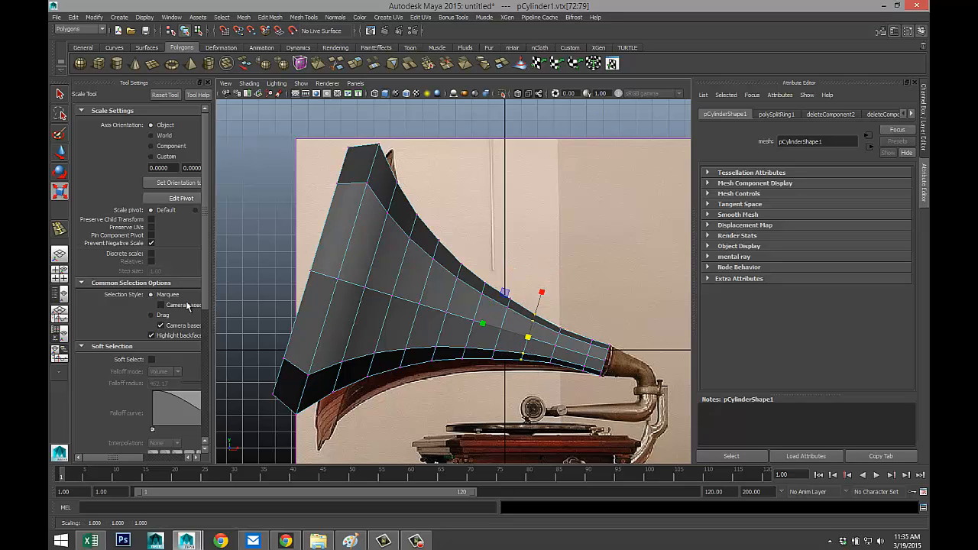
click(59, 273)
key(space)
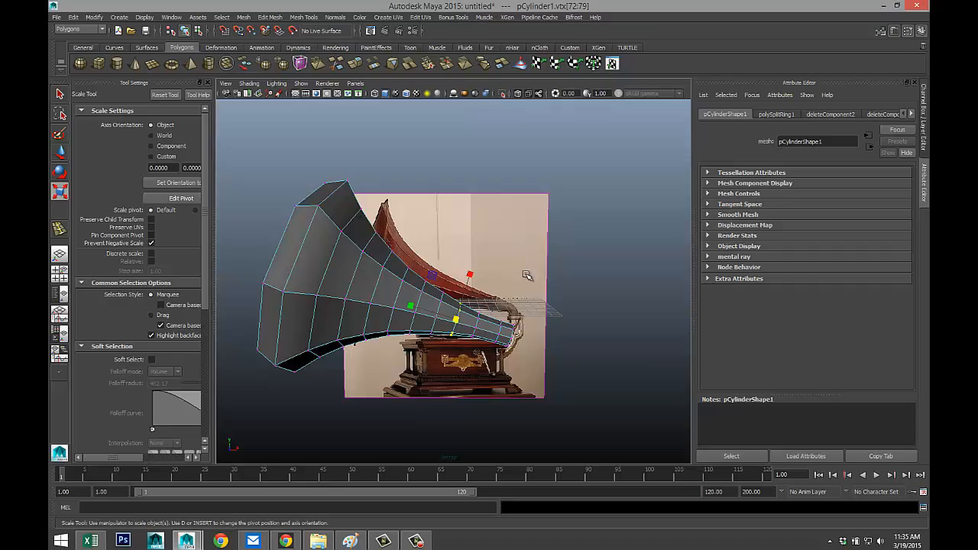
alt+drag(527, 275, 547, 293)
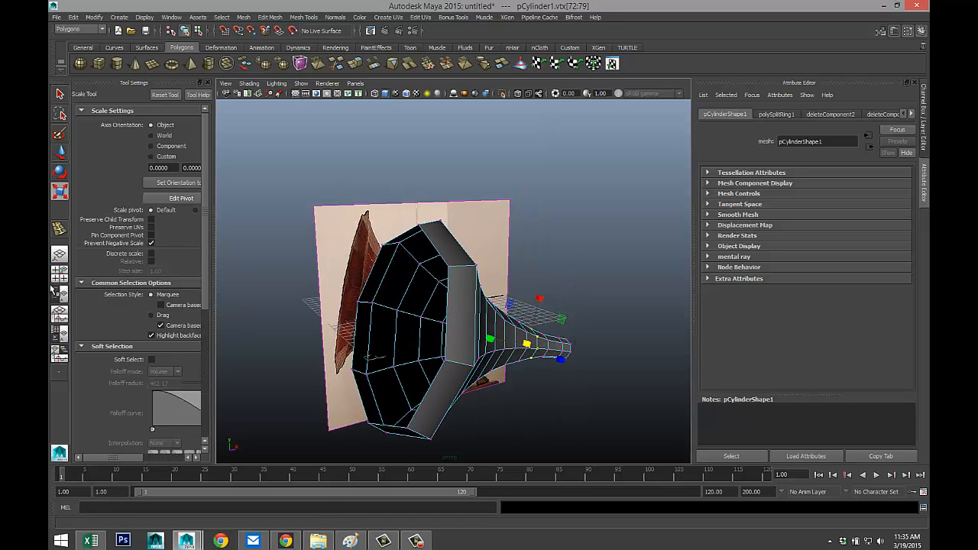
In object mode, rotate the horn upright so its mouth faces straight up.
right_drag(449, 333, 490, 280)
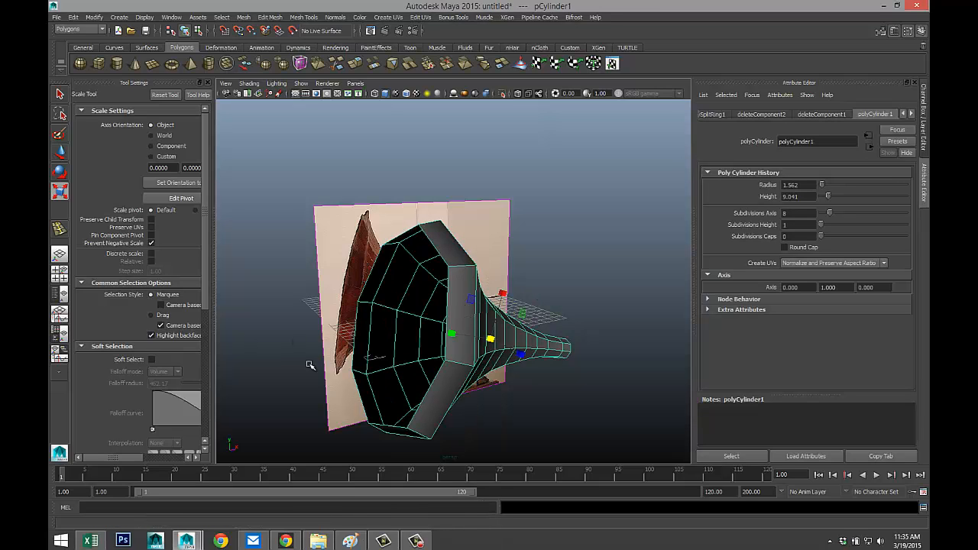
key(e)
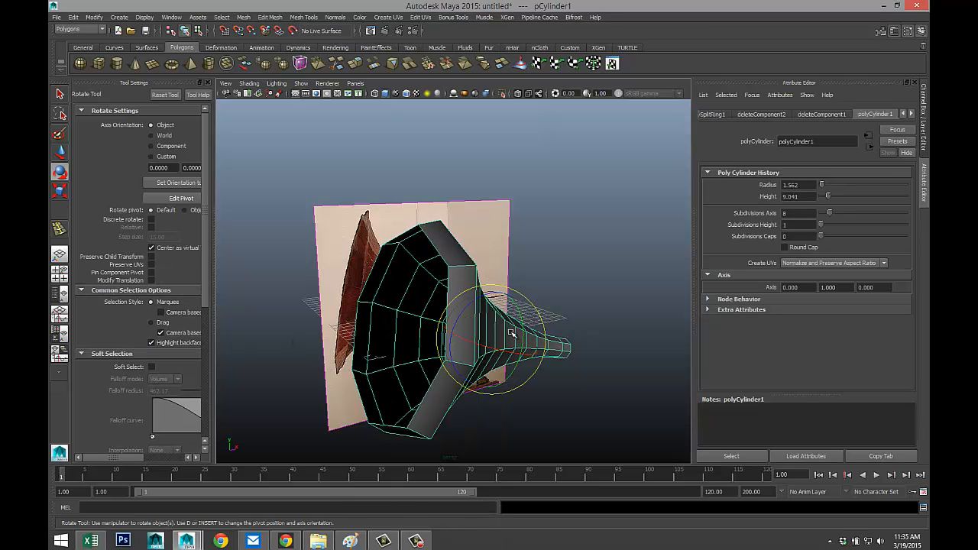
drag(487, 335, 499, 291)
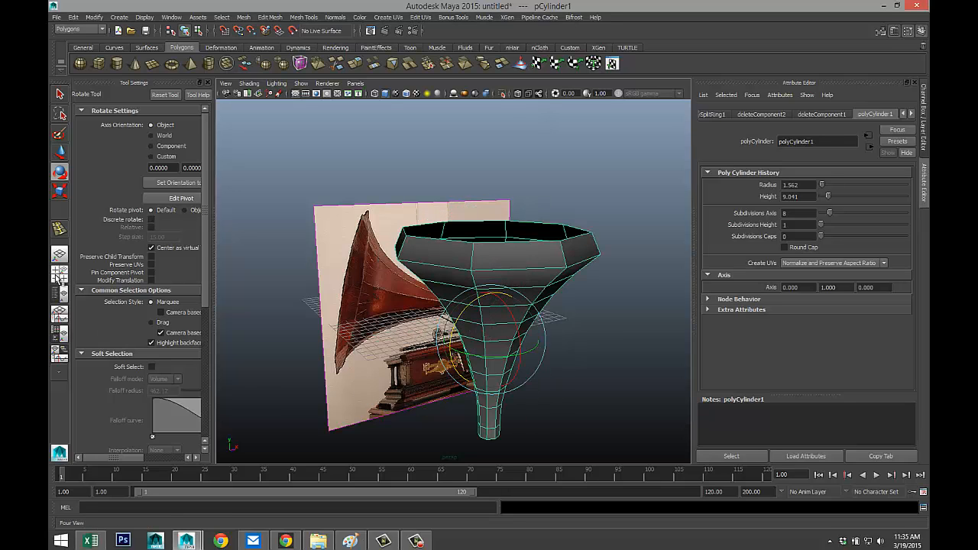
In the front view, widen the mouth's rim vertices, lower them almost onto the next row, and fine-tune their scale to continue the curve.
click(60, 274)
key(space)
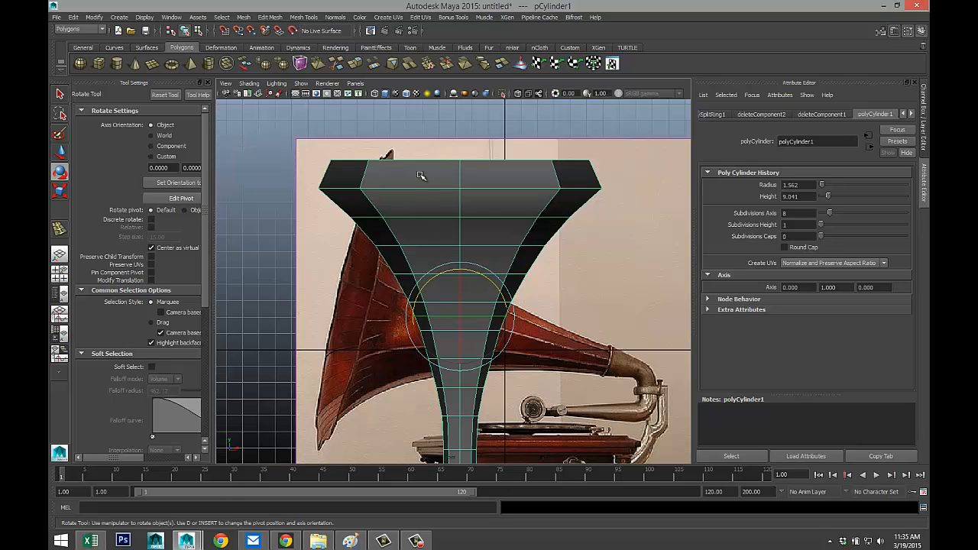
right_drag(426, 159, 388, 159)
drag(315, 151, 602, 192)
key(r)
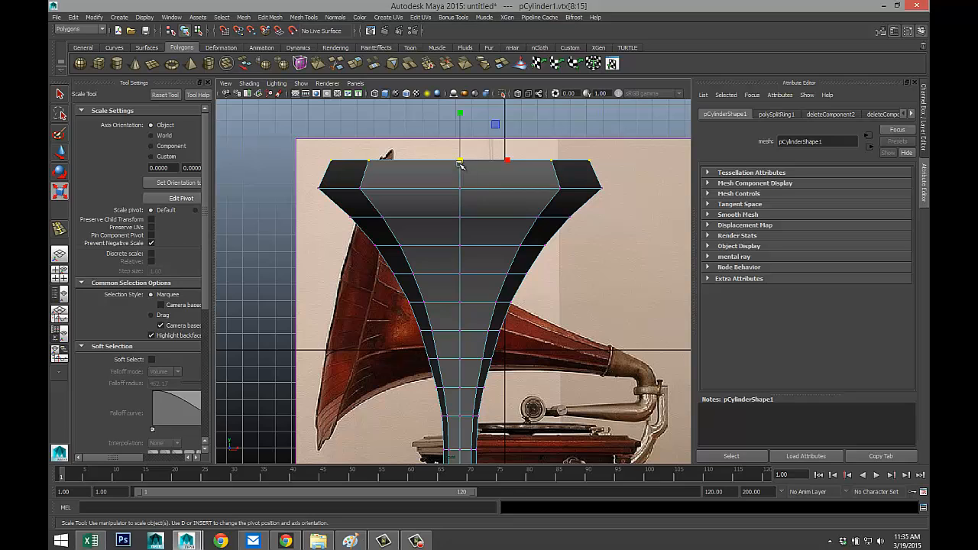
drag(478, 165, 521, 166)
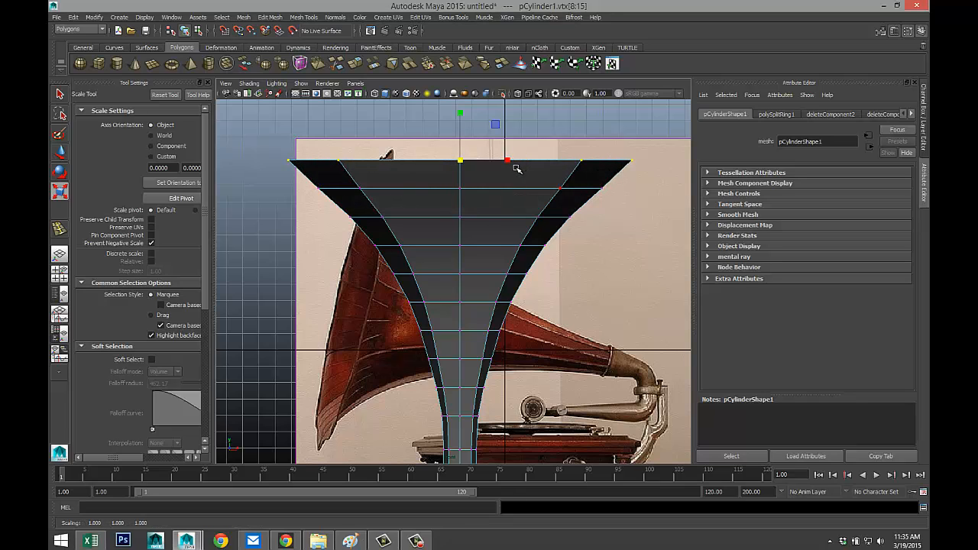
key(w)
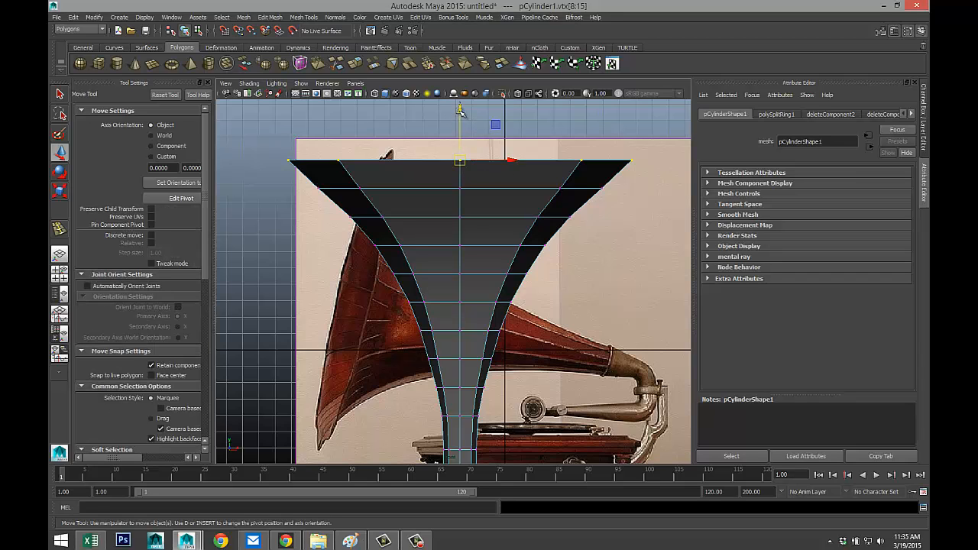
drag(459, 111, 470, 135)
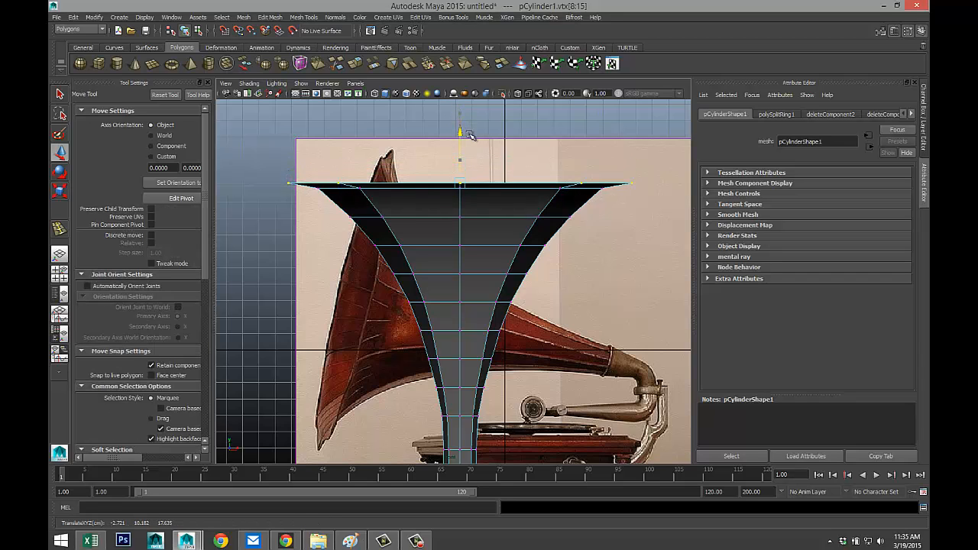
key(r)
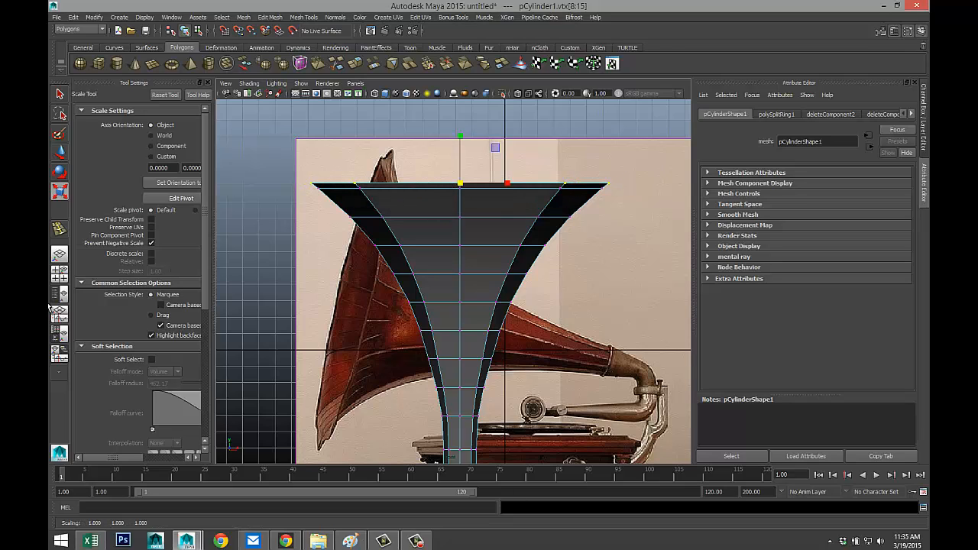
In edge mode, select three neighbouring lengthwise edge loops running from the horn's mouth to its narrow end.
click(59, 272)
key(space)
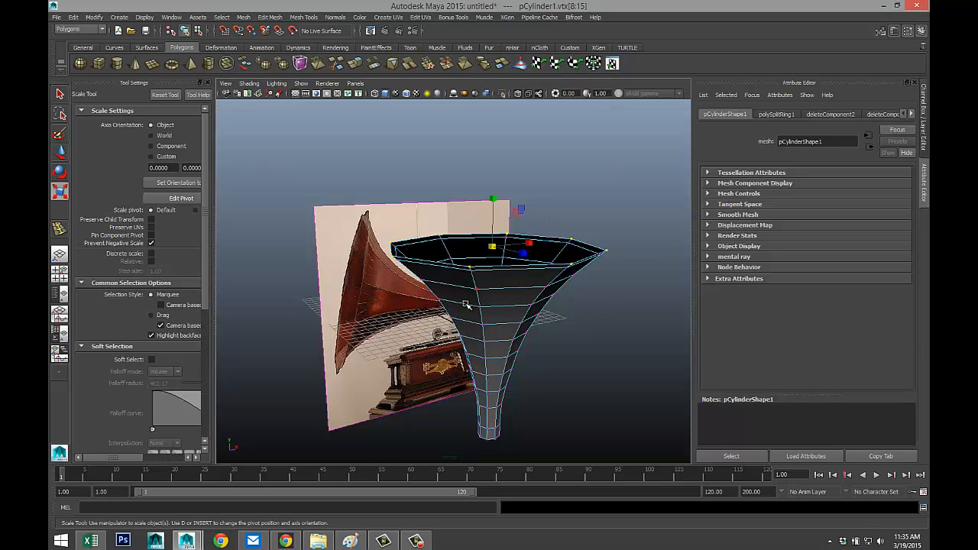
scroll(466, 312, up, 3)
alt+drag(474, 340, 475, 258)
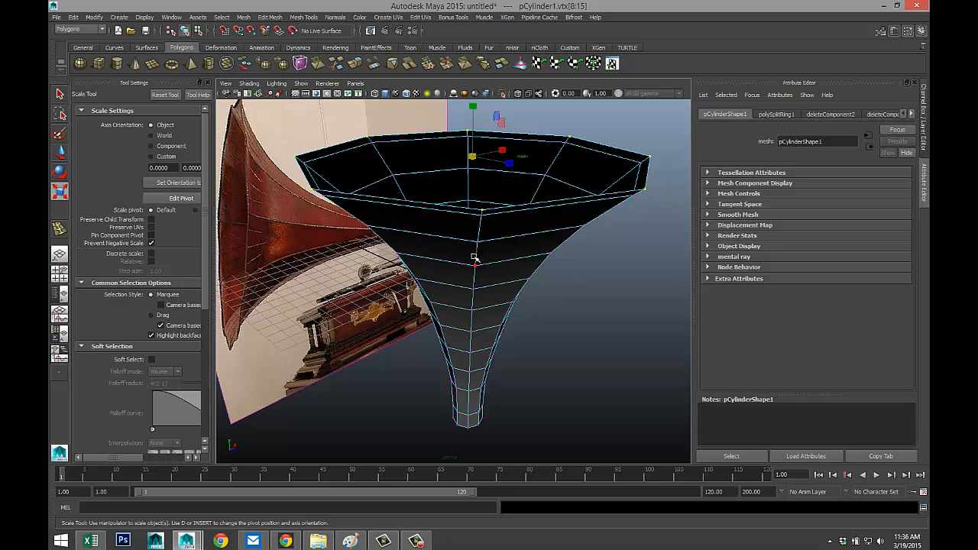
right_drag(475, 259, 473, 232)
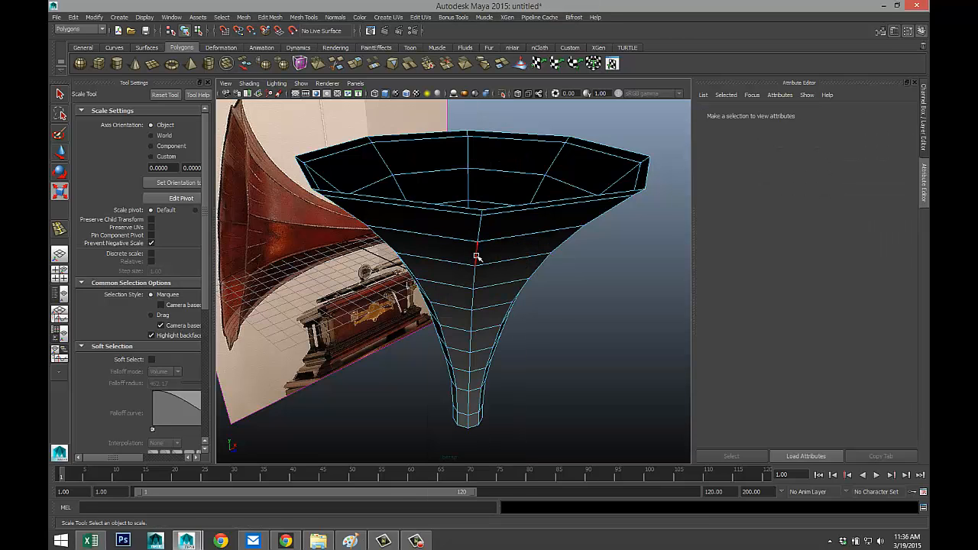
click(476, 258)
alt+drag(414, 305, 463, 286)
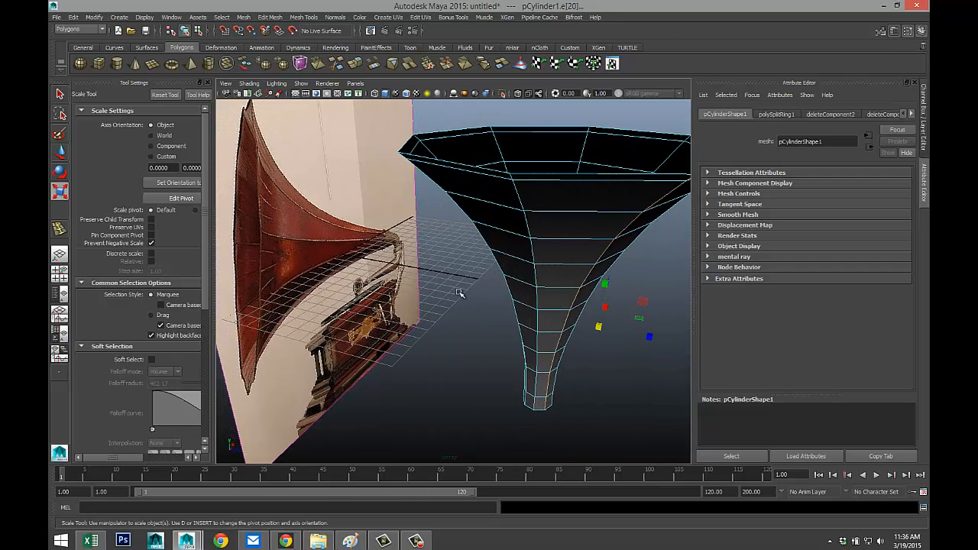
shift+click(532, 257)
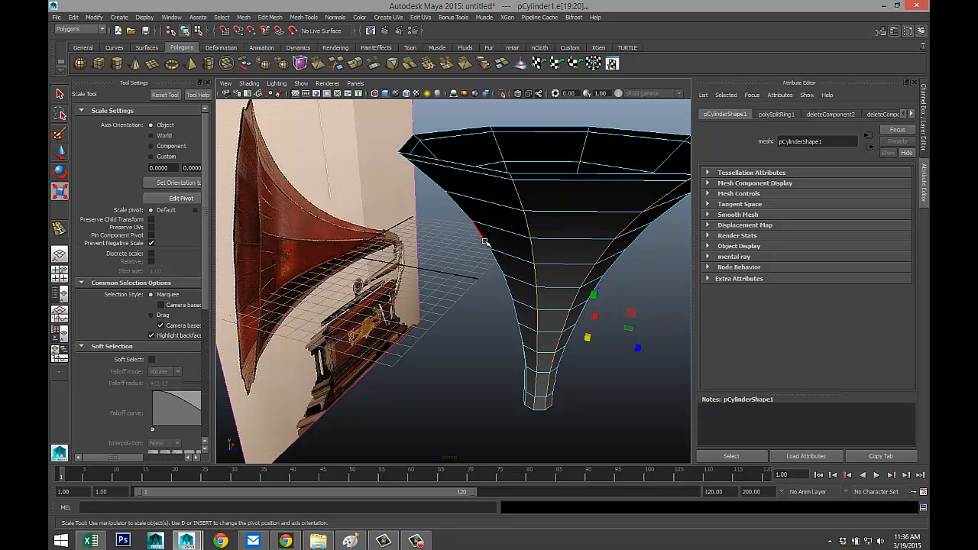
shift+double_click(484, 242)
Add the remaining lengthwise edge loops around the horn to the selection and bevel them all.
alt+drag(580, 327, 372, 243)
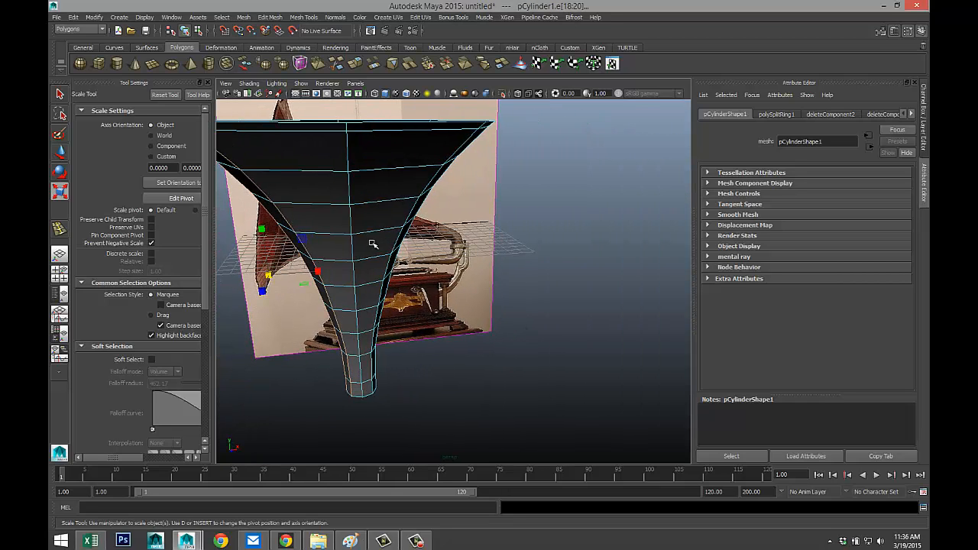
shift+click(425, 197)
alt+drag(432, 200, 288, 230)
shift+double_click(380, 222)
click(411, 214)
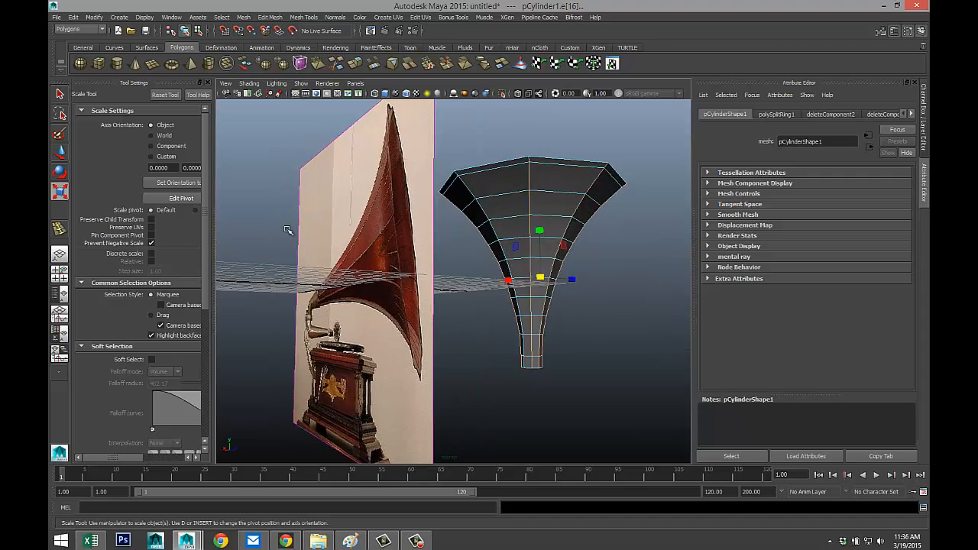
double_click(482, 210)
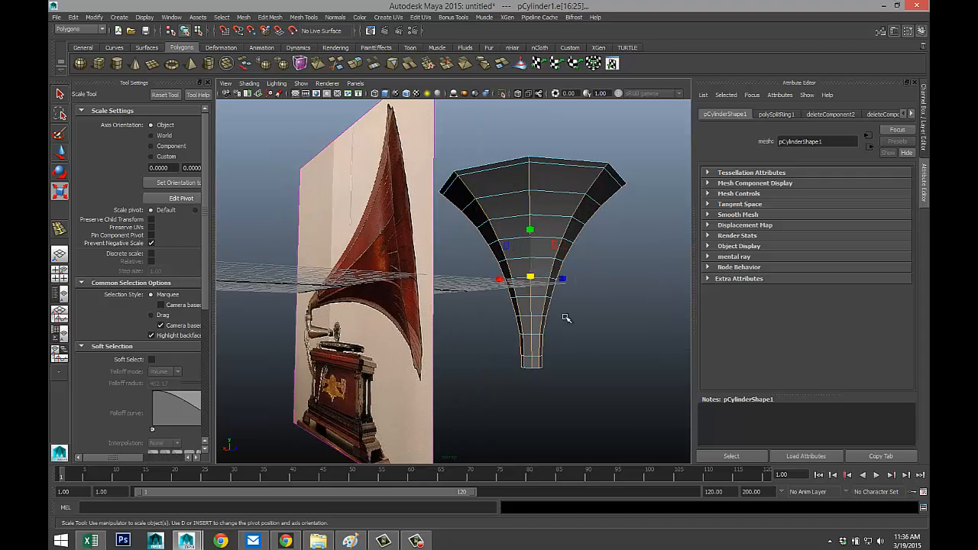
alt+drag(565, 318, 429, 350)
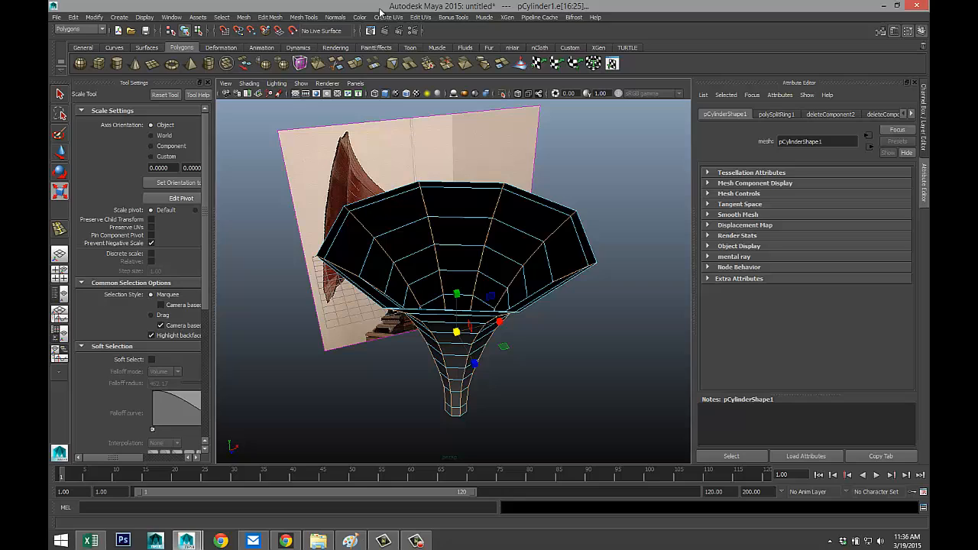
click(271, 17)
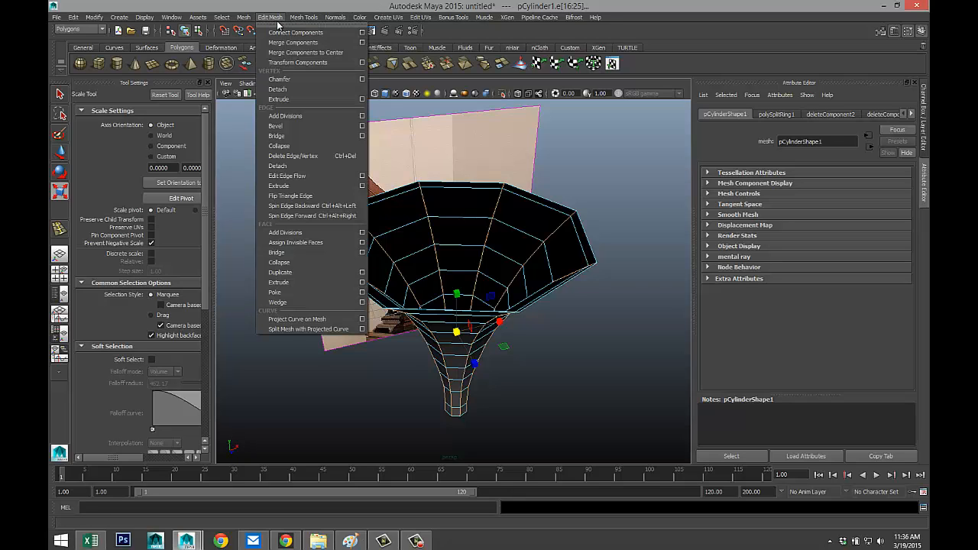
click(301, 126)
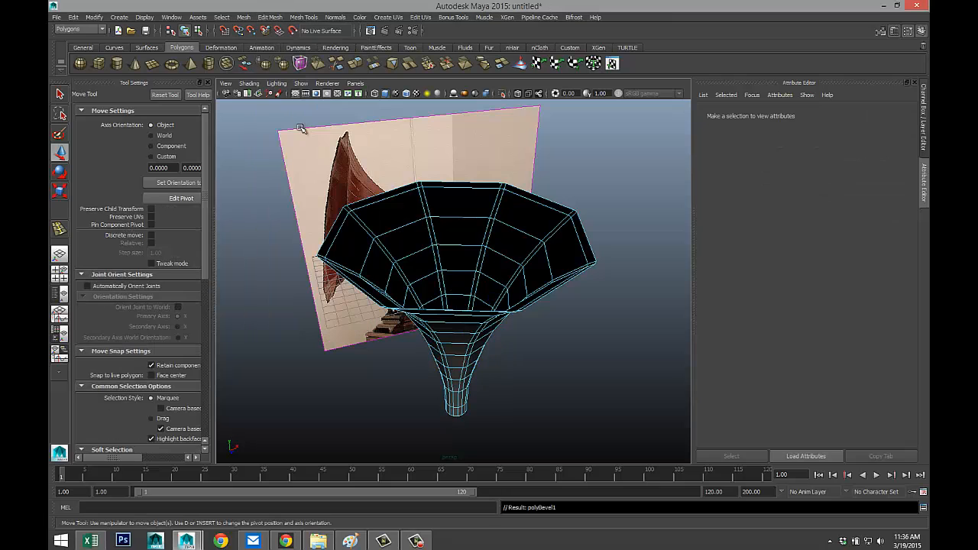
In face mode, select two neighbouring narrow seam strips of faces running from the horn's mouth to its narrow end.
scroll(576, 358, up, 3)
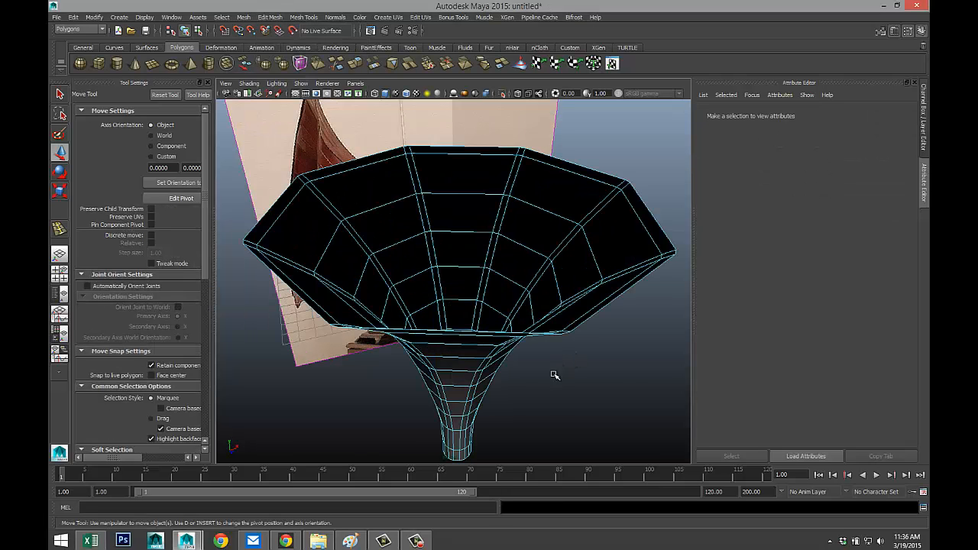
alt+drag(553, 376, 532, 348)
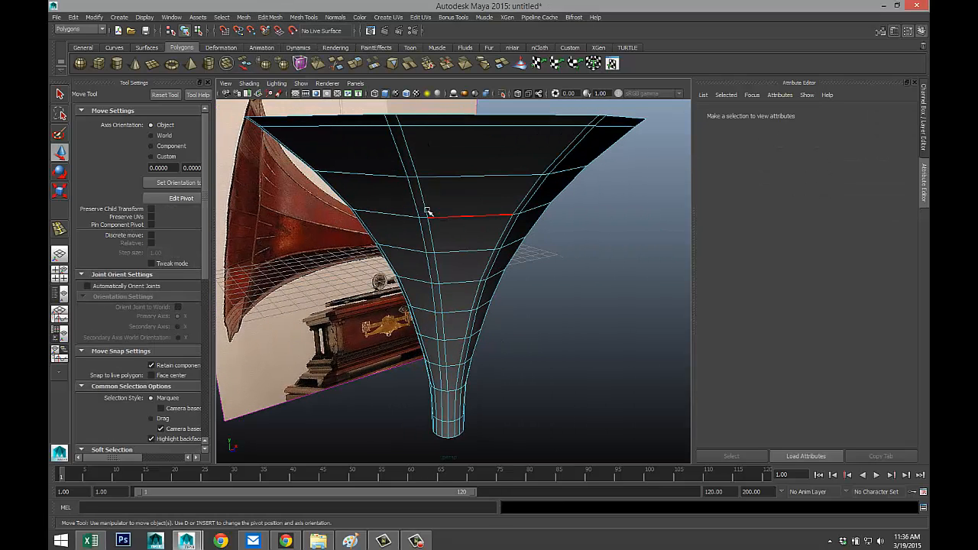
right_drag(422, 206, 419, 229)
click(402, 143)
shift+double_click(403, 144)
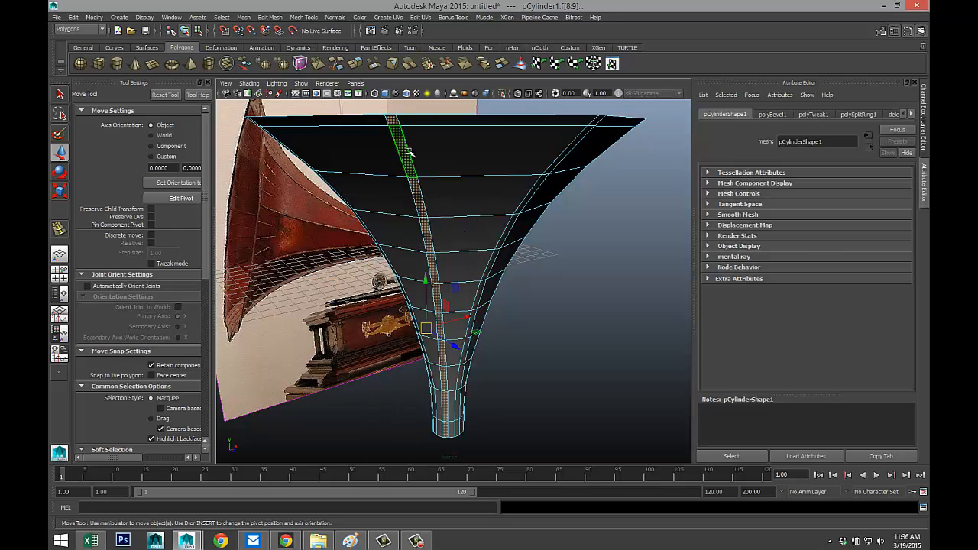
alt+drag(543, 275, 527, 288)
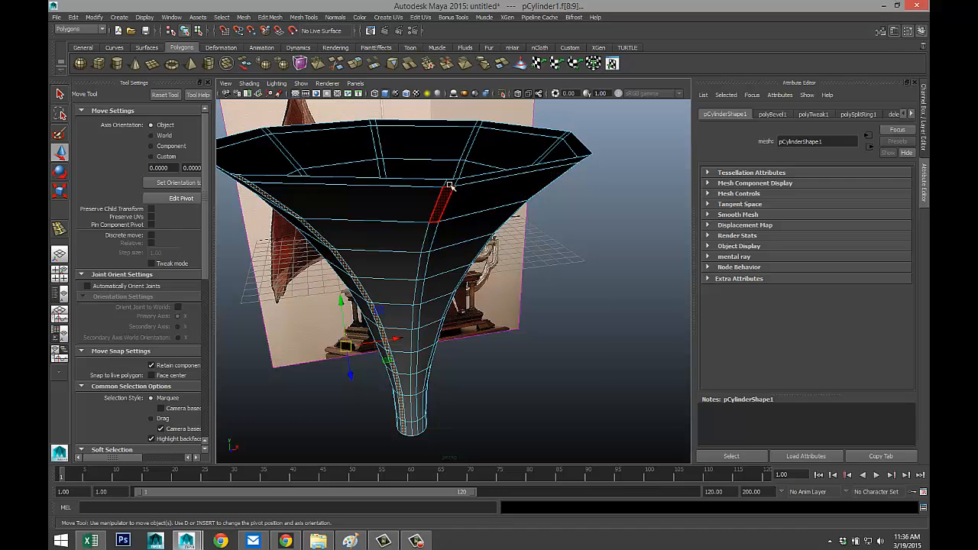
shift+click(447, 195)
shift+double_click(449, 201)
Add the next three lengthwise seam strips around the horn to the face selection.
alt+drag(451, 206, 388, 175)
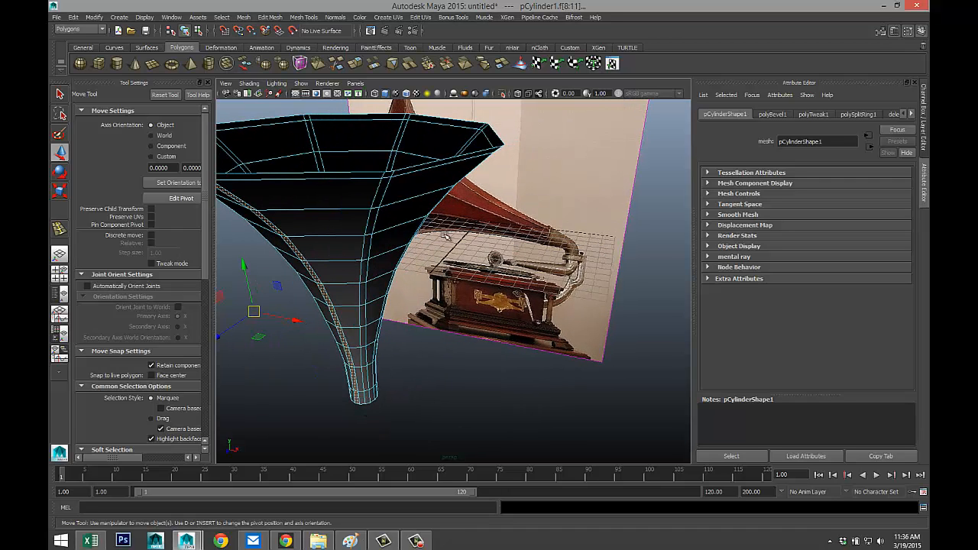
shift+double_click(382, 191)
alt+drag(382, 191, 368, 155)
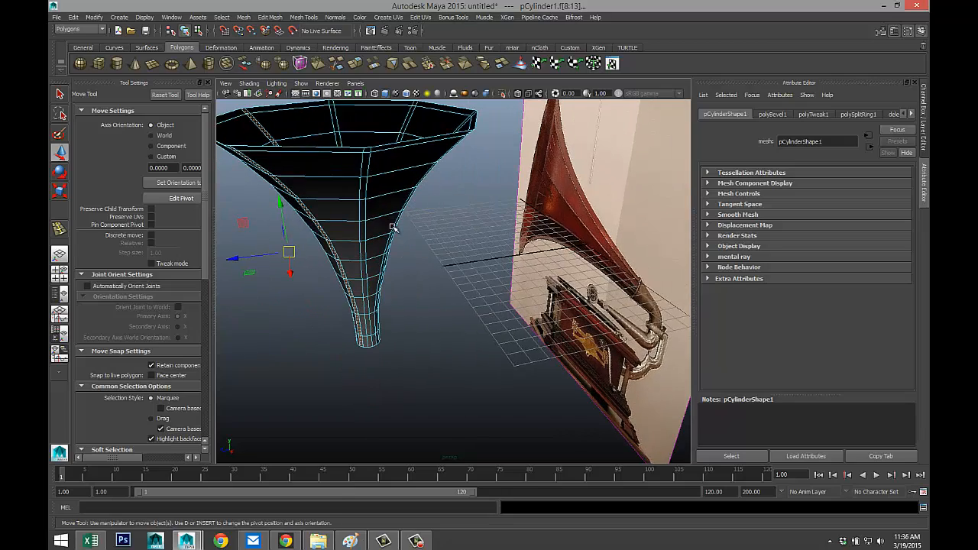
shift+double_click(367, 157)
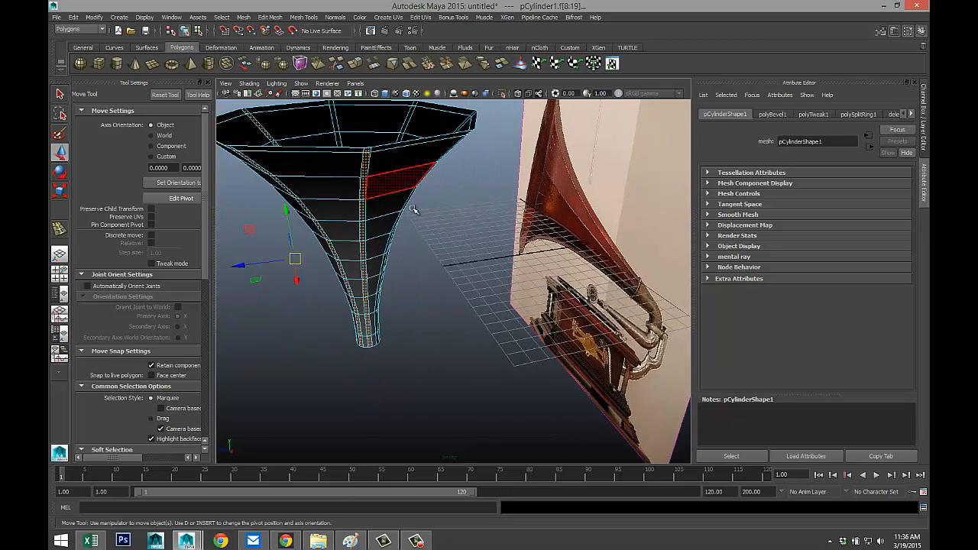
alt+drag(415, 211, 404, 214)
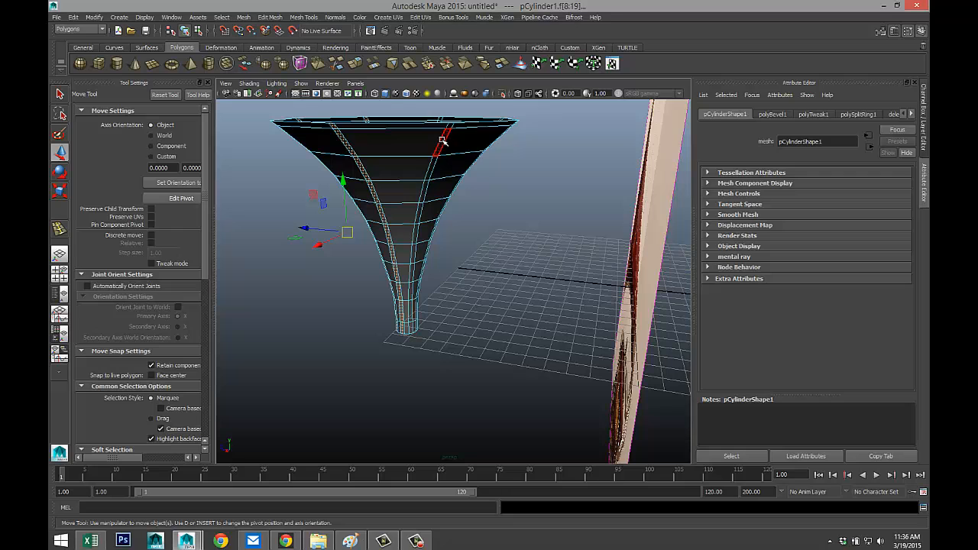
shift+double_click(436, 160)
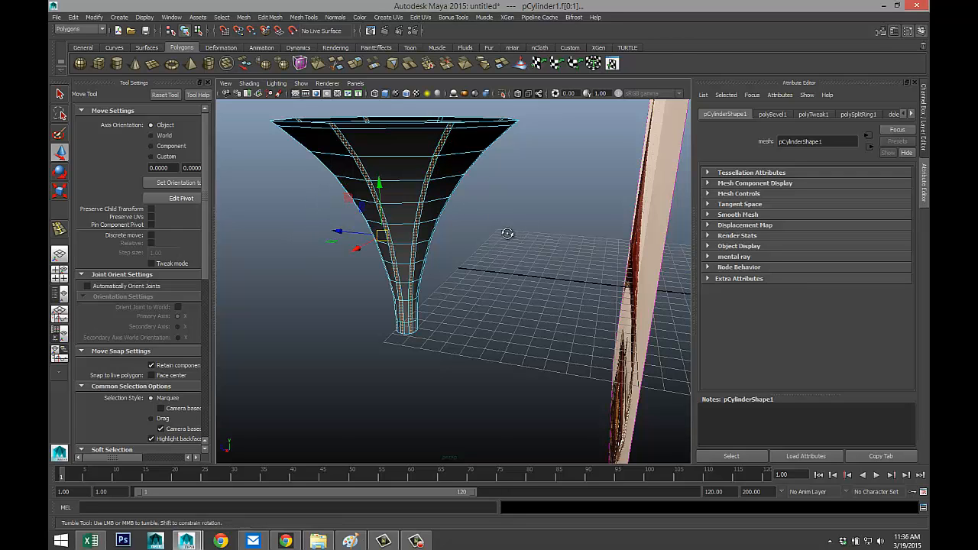
mouse_move(506, 233)
alt+mouse_down()
mouse_move(454, 247)
mouse_move(491, 229)
alt+mouse_up()
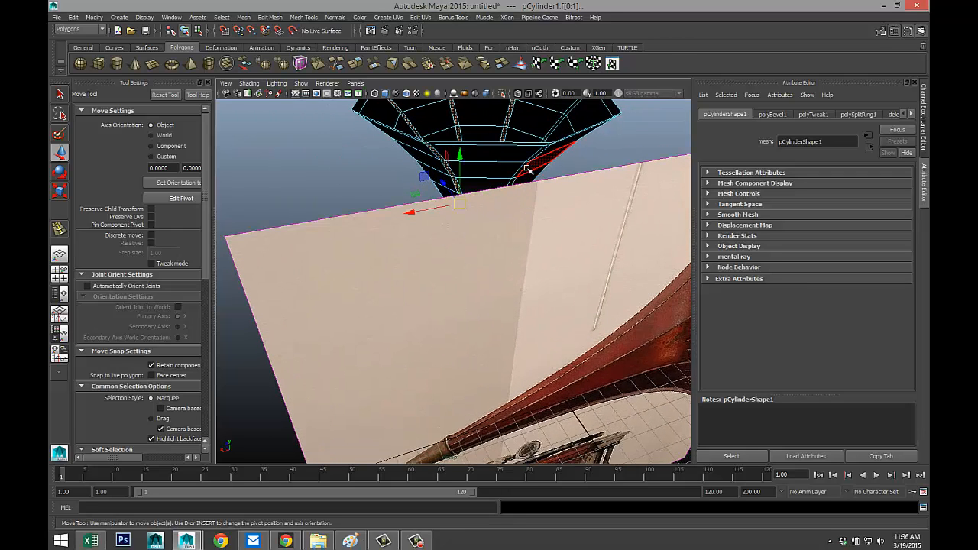
Add the last remaining lengthwise seam strips so the face selection covers every strip around the horn.
shift+click(535, 156)
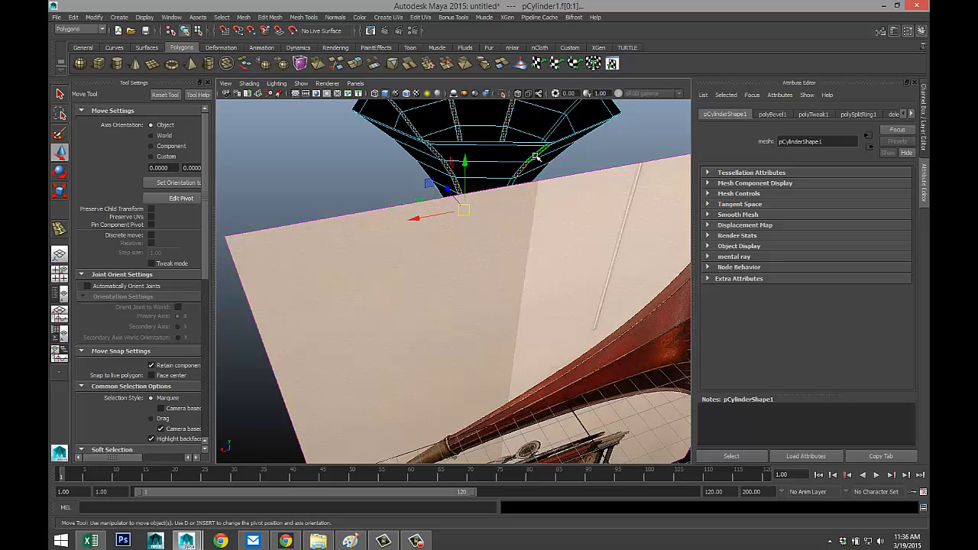
shift+click(539, 161)
alt+drag(543, 165, 572, 205)
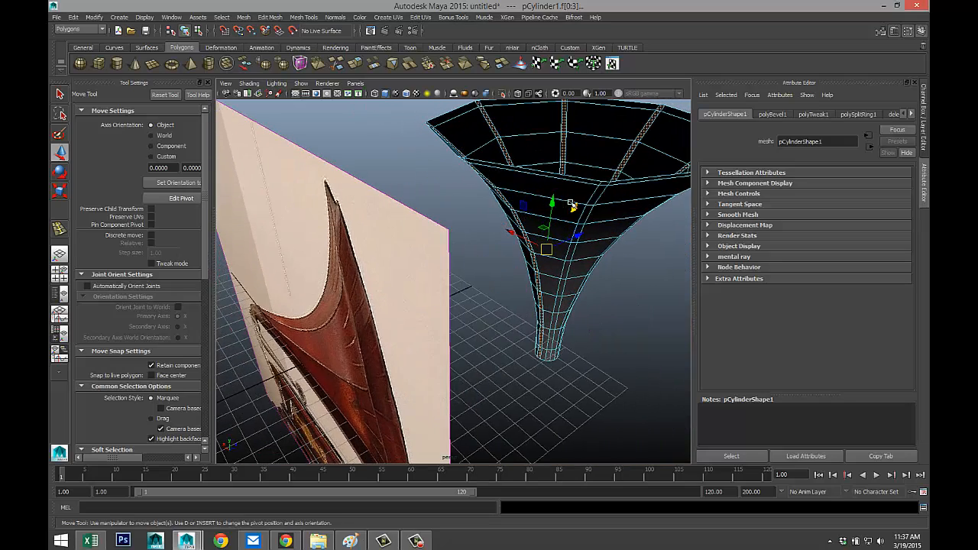
shift+click(587, 213)
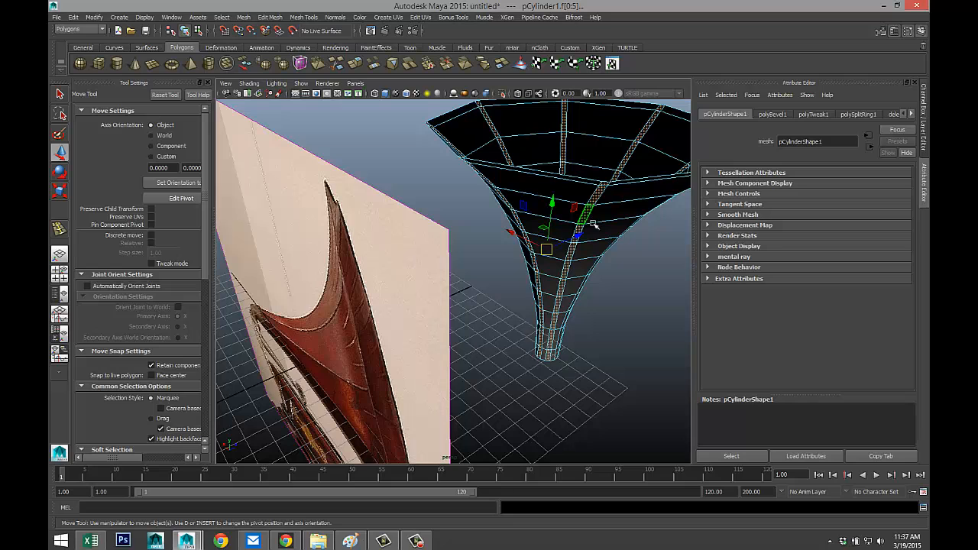
mouse_move(587, 212)
alt+mouse_down()
mouse_move(563, 222)
mouse_move(569, 229)
mouse_move(577, 205)
alt+mouse_up()
shift+click(582, 191)
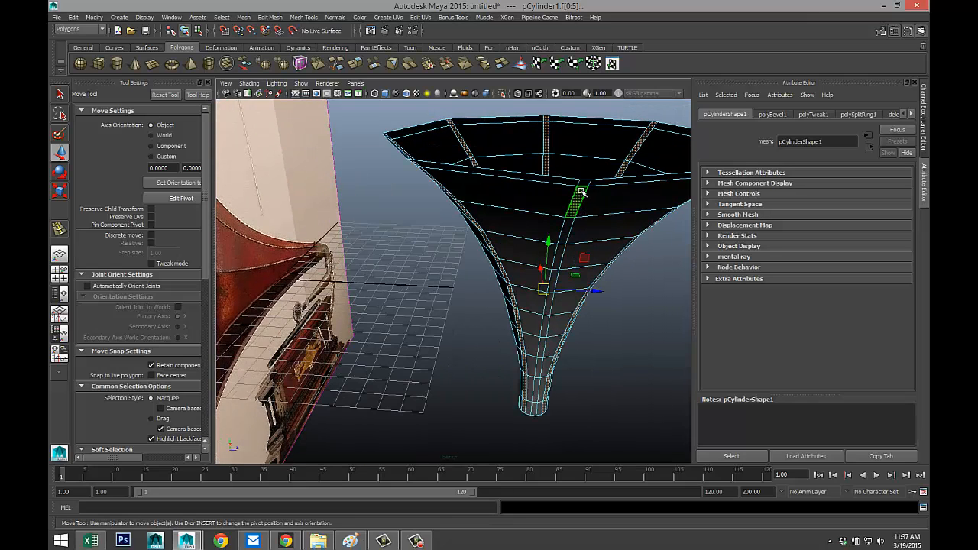
shift+double_click(582, 185)
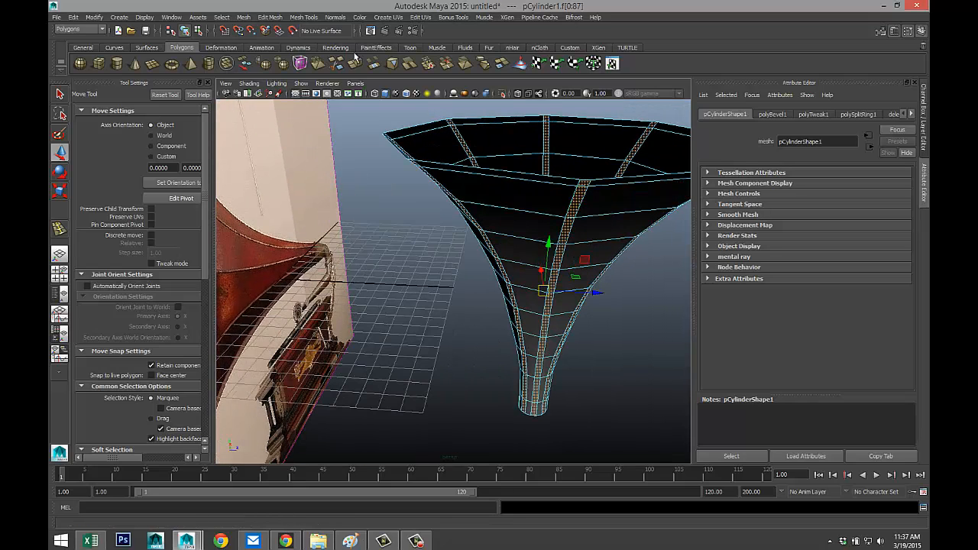
Extrude the selected strips, scale them slightly outward, and scale them vertically to bring their ends level with the mouth's rim.
click(276, 19)
click(295, 283)
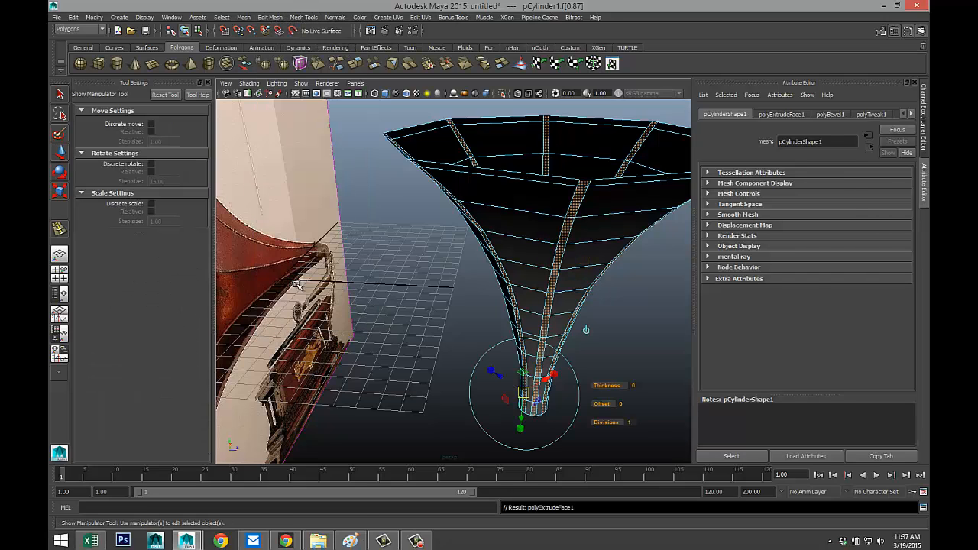
key(r)
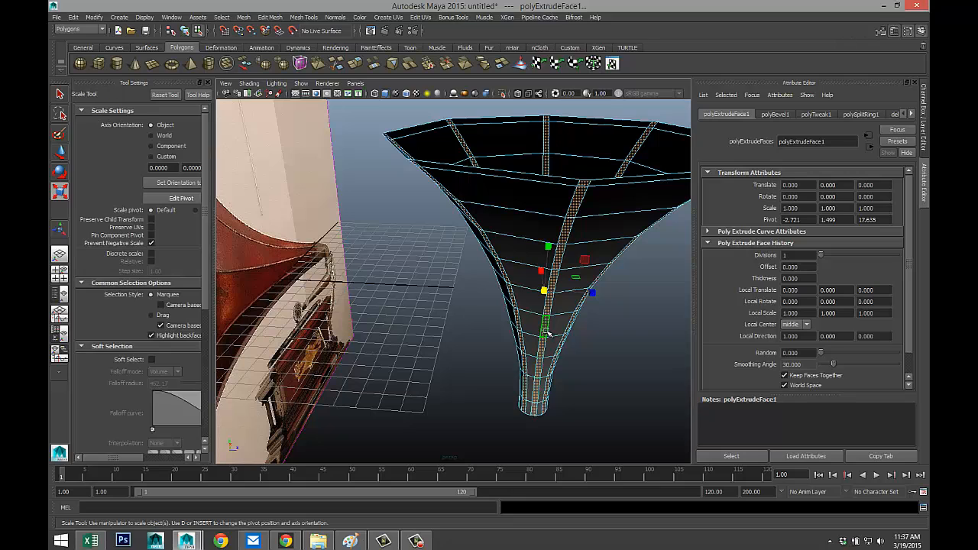
drag(545, 291, 557, 297)
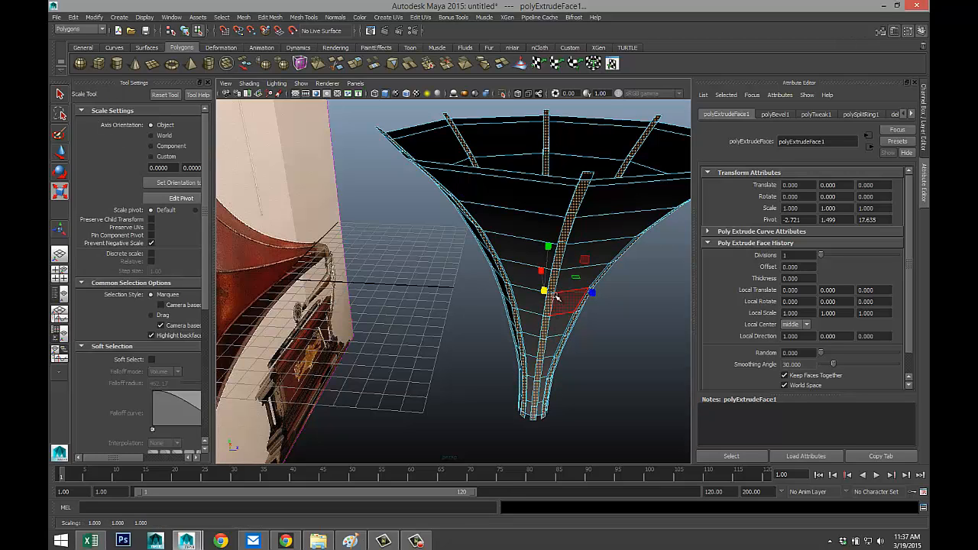
drag(548, 247, 549, 247)
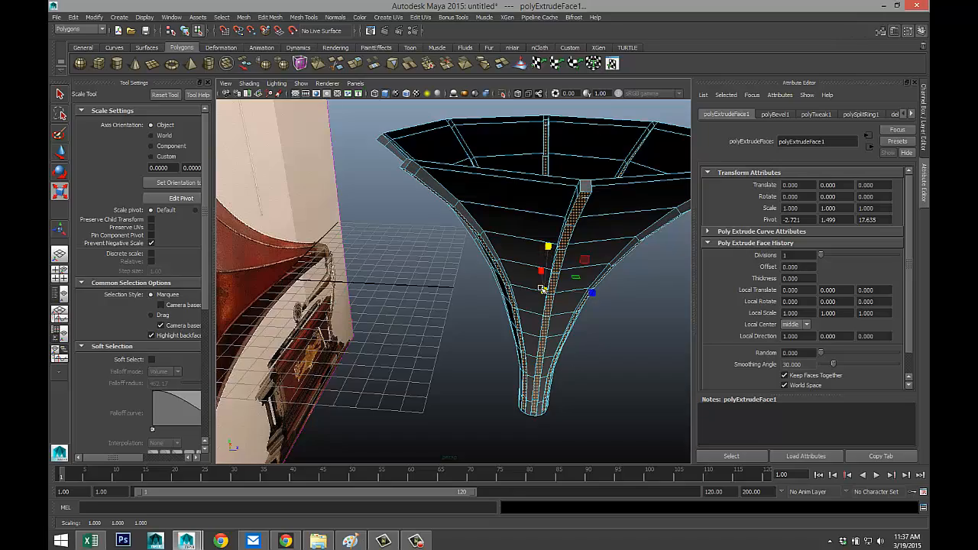
alt+drag(541, 292, 518, 309)
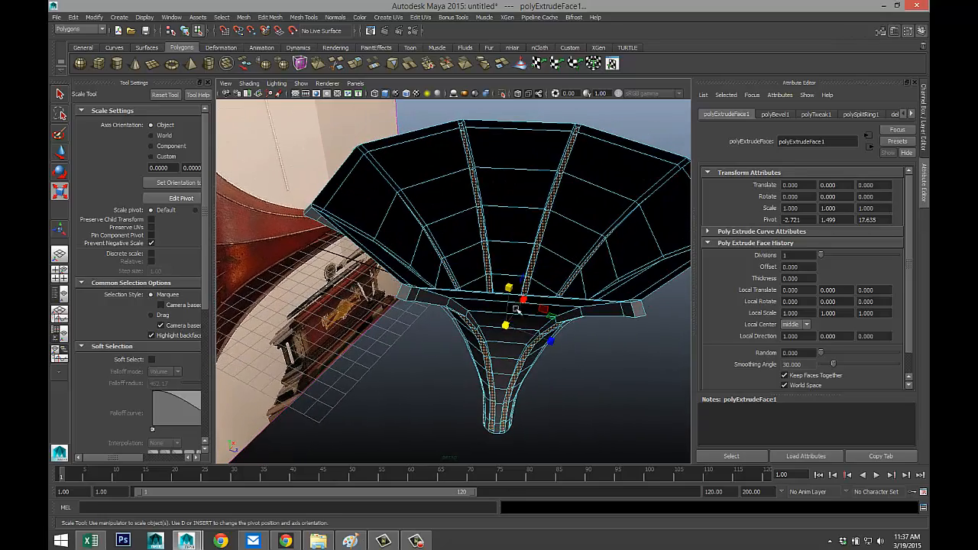
click(593, 386)
alt+drag(581, 379, 551, 361)
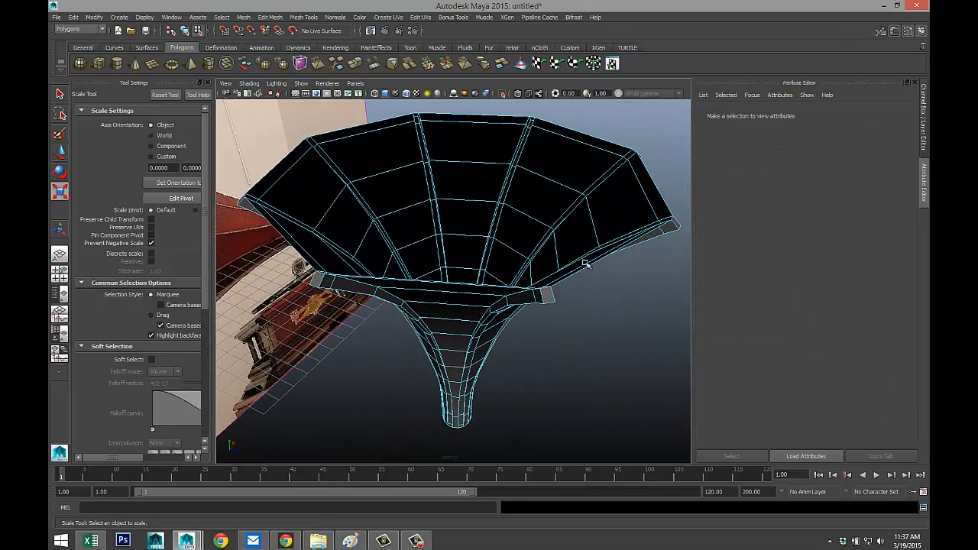
Select the horn as a whole object, turn on its smooth mesh preview, and inspect the ribs from another angle.
right_click(591, 250)
click(615, 237)
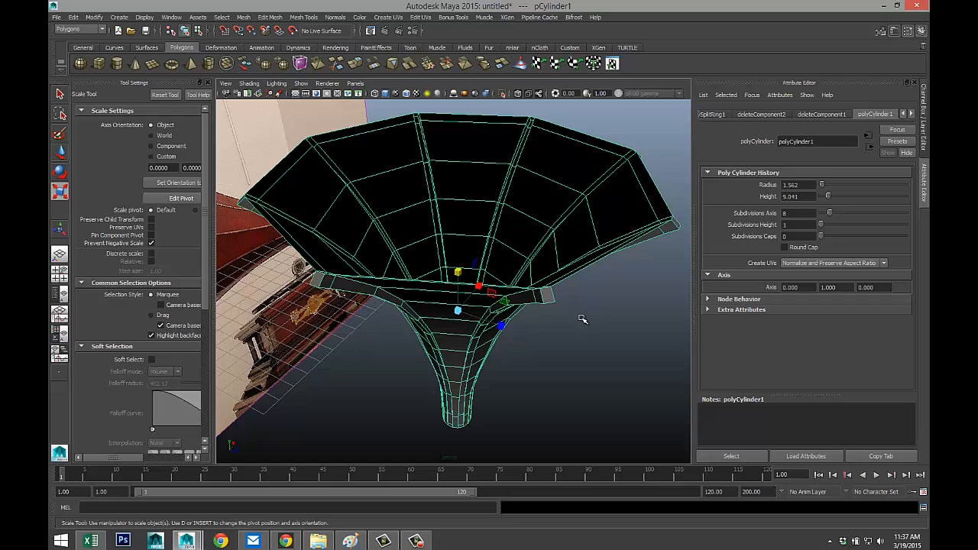
key(3)
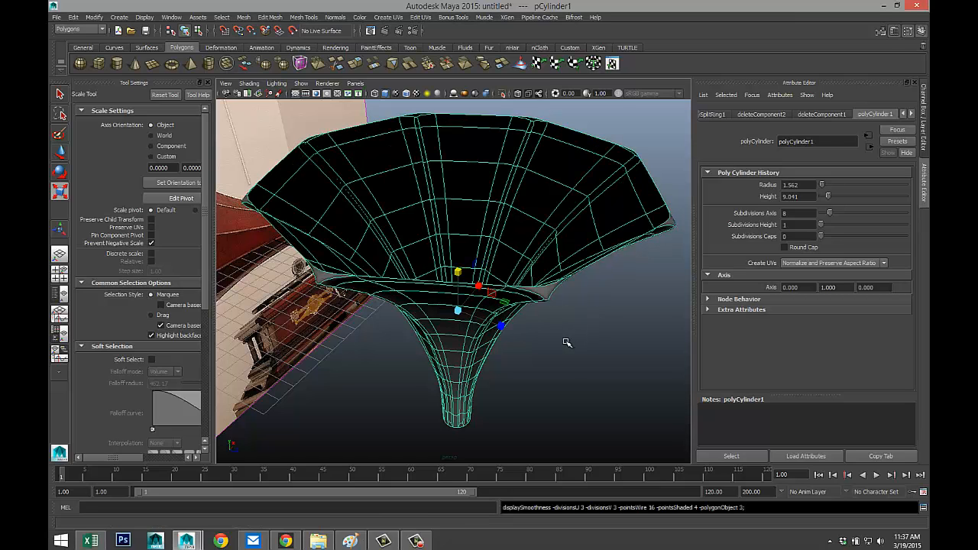
alt+drag(563, 343, 458, 342)
click(569, 338)
click(560, 315)
In the front view, rotate the horn to about 75 degrees and nudge it into line with the photographed horn.
scroll(560, 315, down, 8)
click(60, 272)
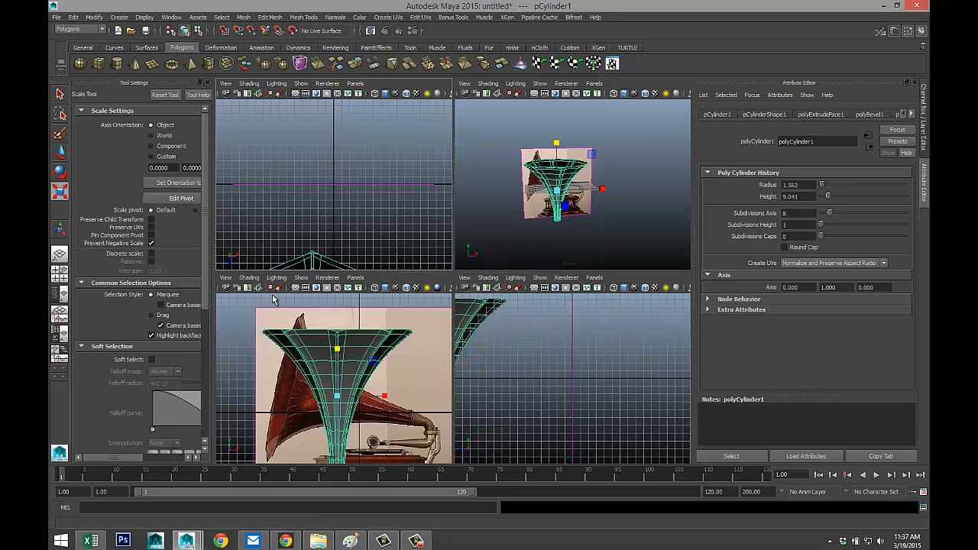
key(space)
key(e)
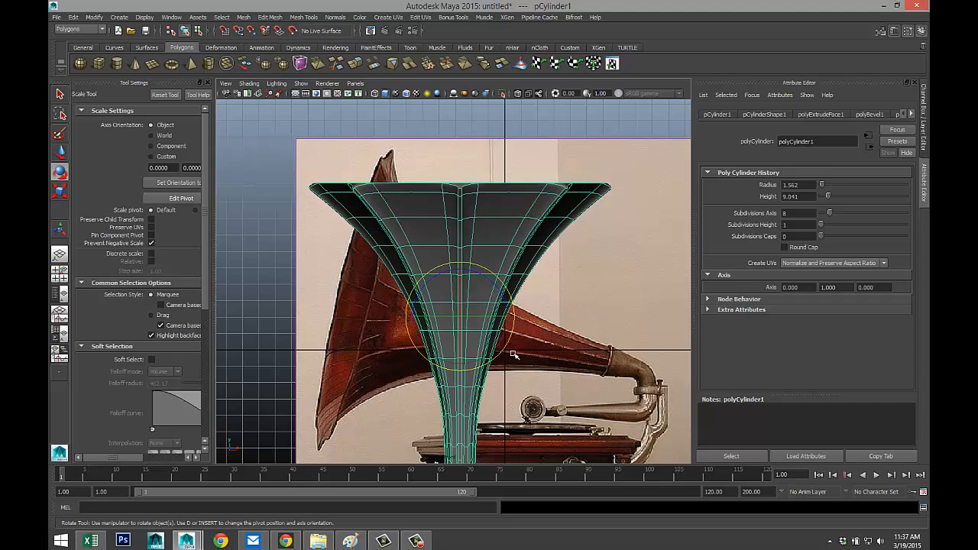
drag(509, 345, 527, 257)
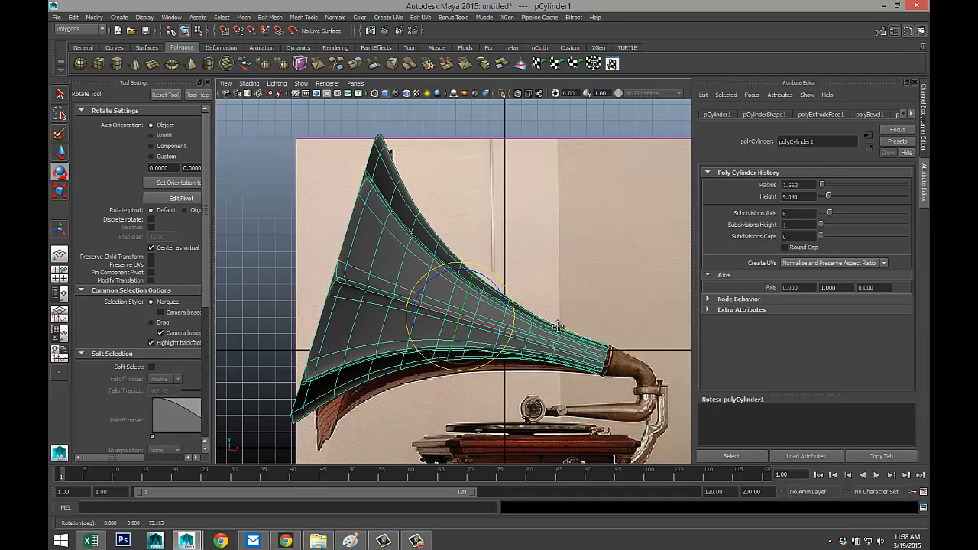
alt+middle_drag(558, 326, 417, 314)
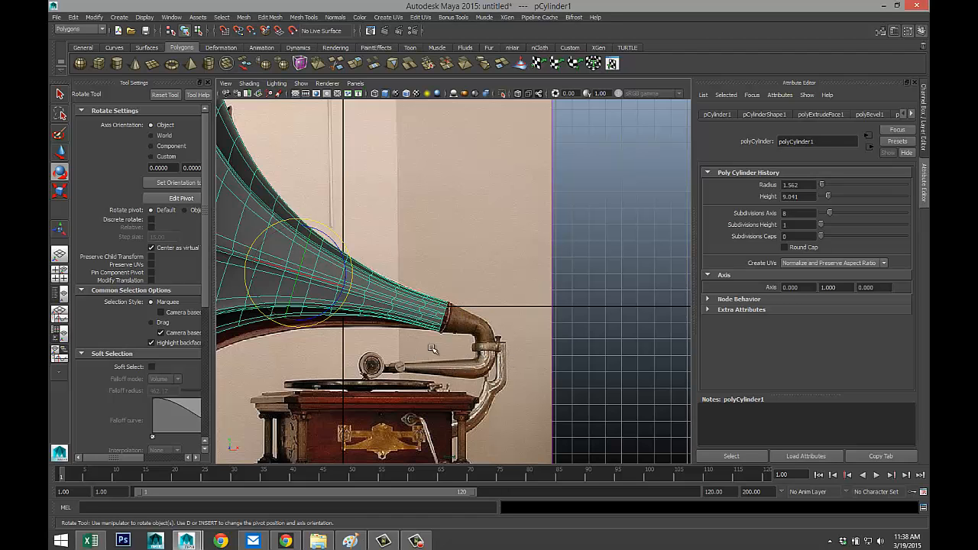
alt+middle_drag(432, 348, 541, 345)
drag(388, 322, 393, 322)
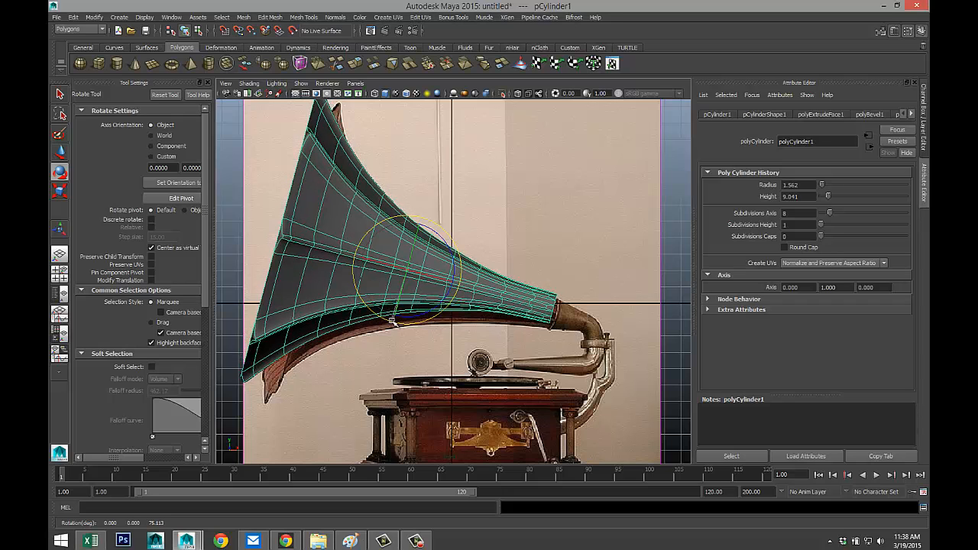
key(w)
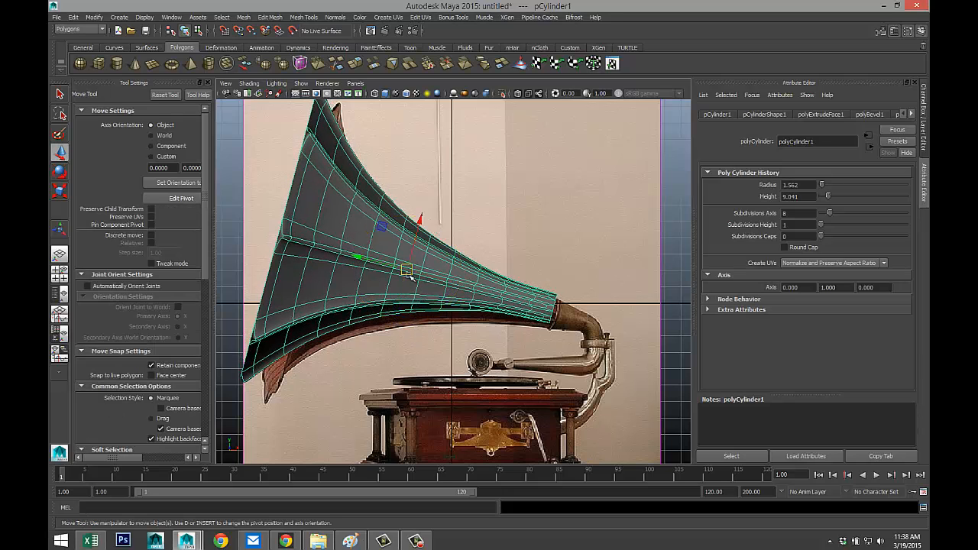
drag(410, 278, 406, 279)
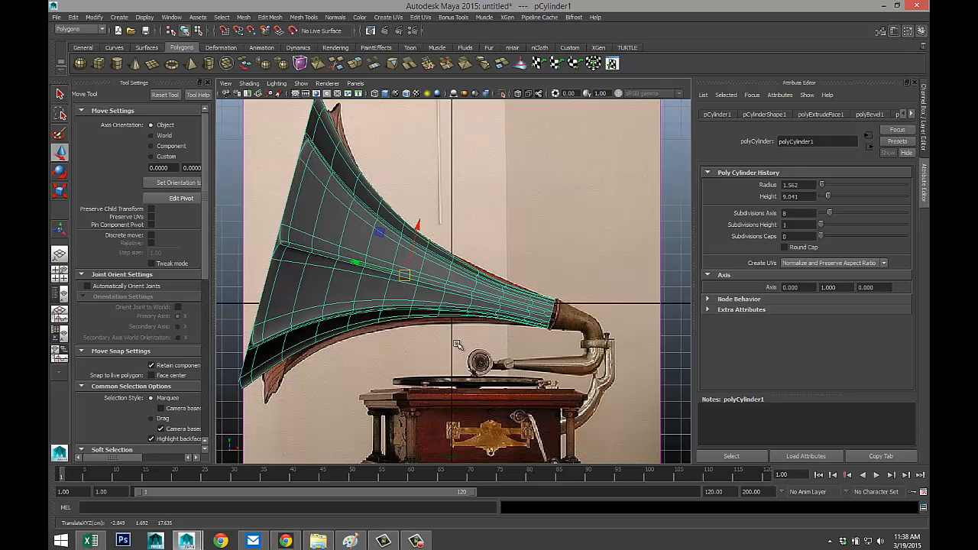
In the perspective view, create a polygon cylinder about 3.2 in radius and 8.5 high near the horn, with 0 cap subdivisions.
click(66, 279)
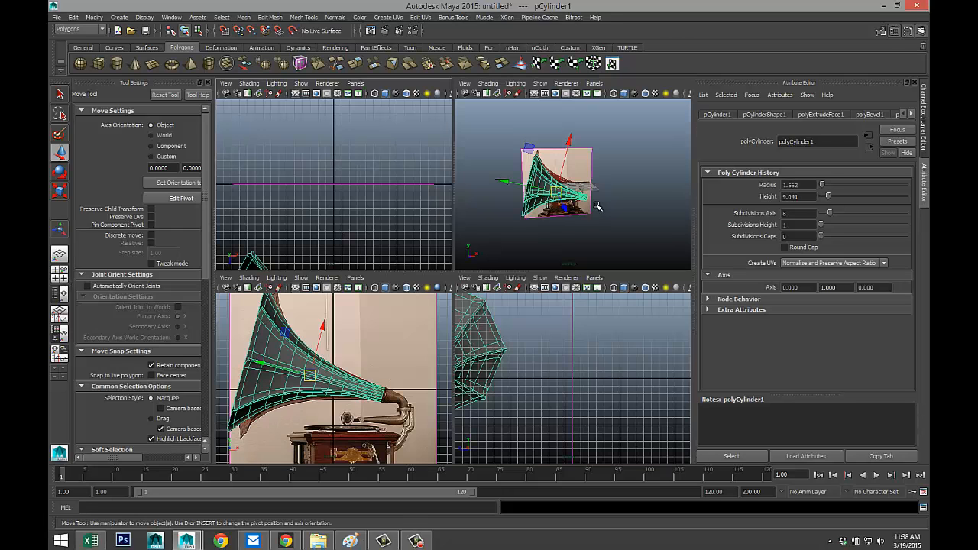
key(space)
alt+drag(544, 281, 489, 276)
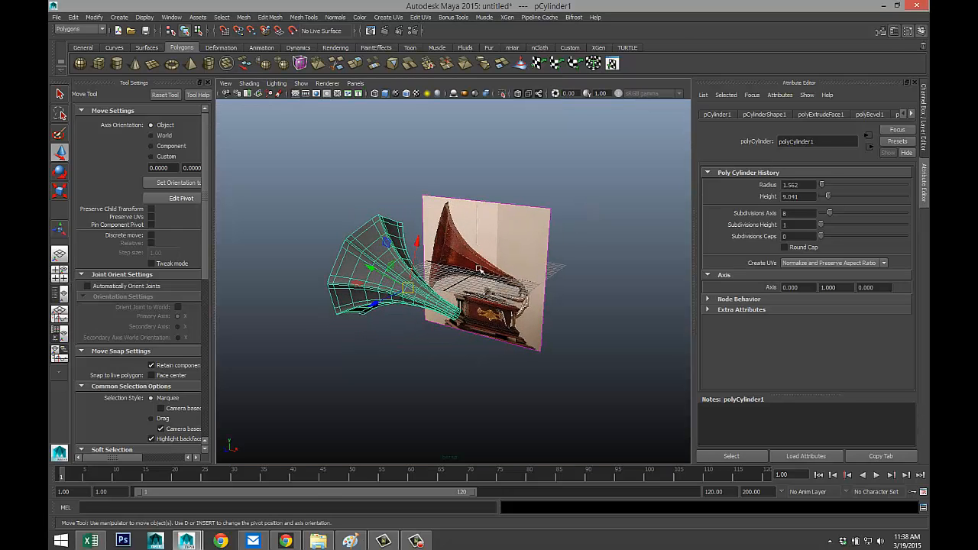
click(117, 63)
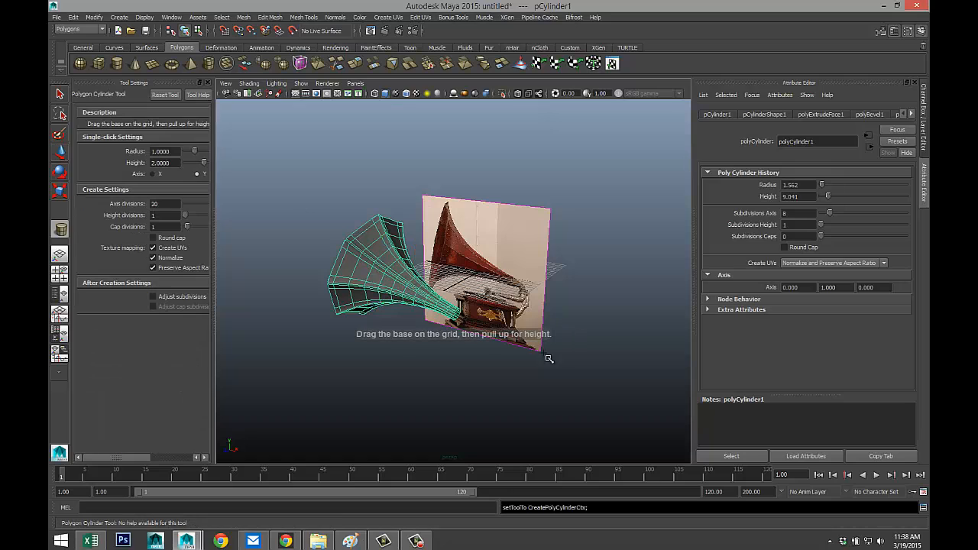
drag(523, 372, 543, 299)
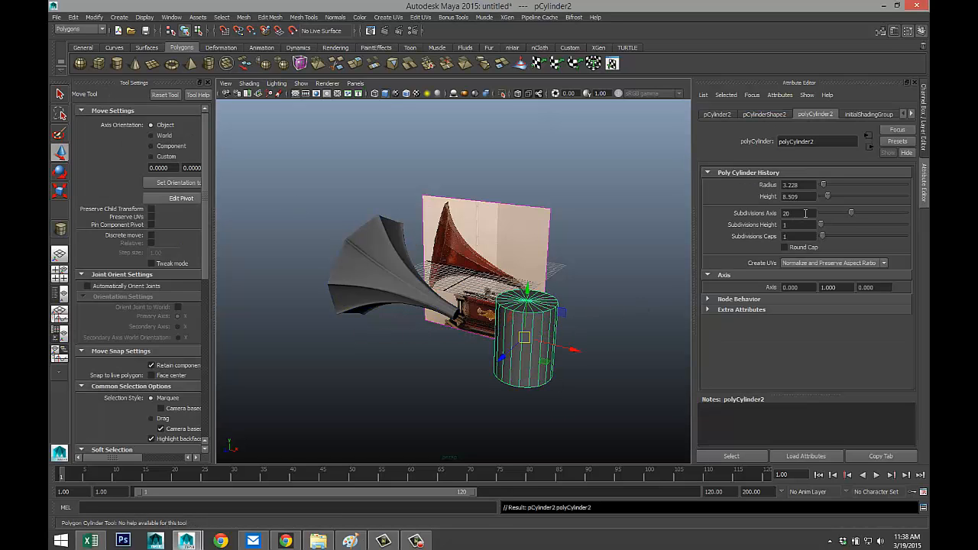
click(799, 237)
text(0)
key(Return)
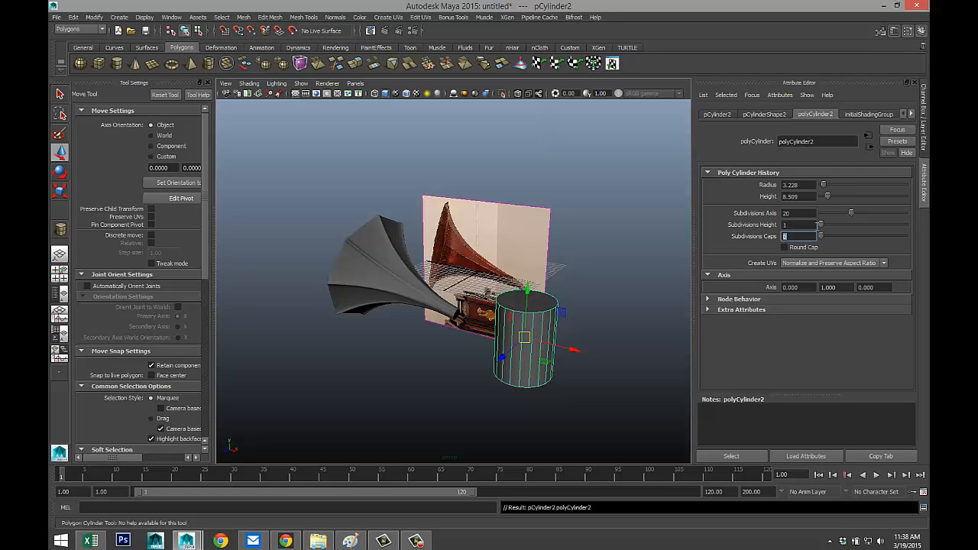
Set the new cylinder's height subdivisions to 8.
click(789, 224)
text(8)
key(Return)
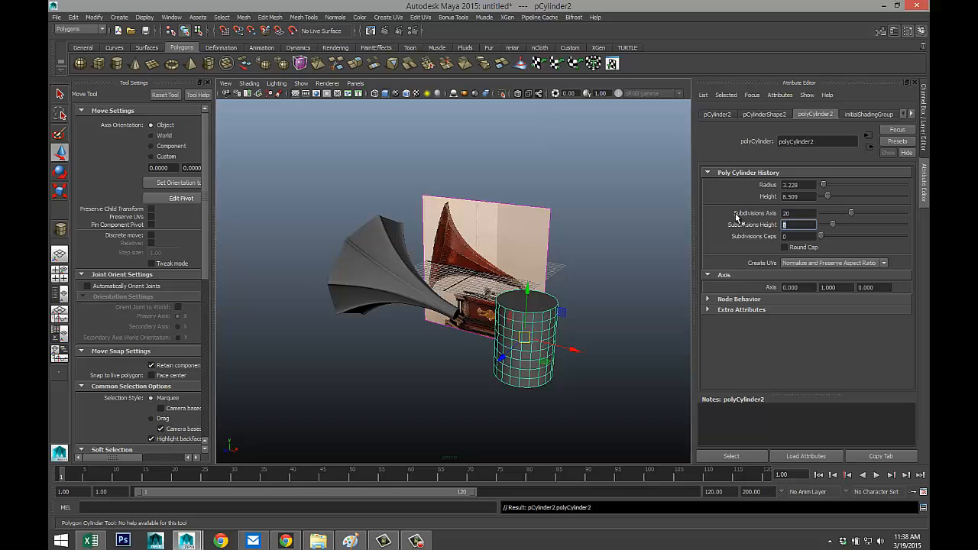
Delete the cap faces at both ends of the new cylinder, leaving an open tube.
right_drag(539, 302, 537, 319)
click(539, 306)
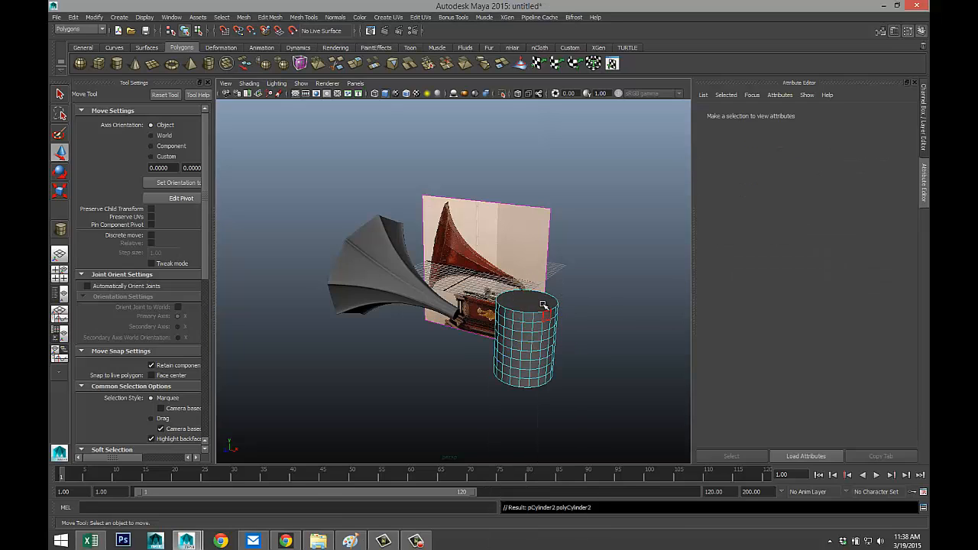
click(601, 352)
alt+drag(587, 366, 571, 307)
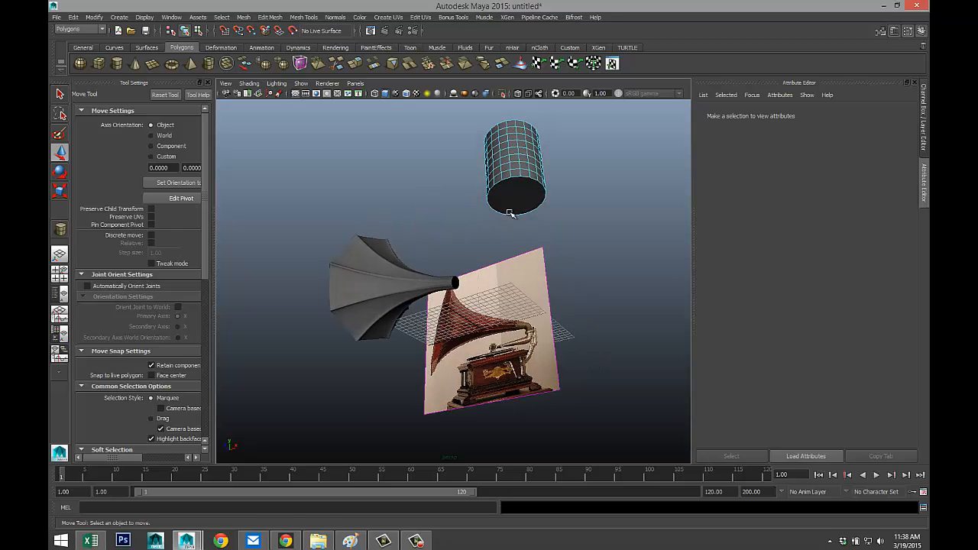
click(519, 215)
click(533, 238)
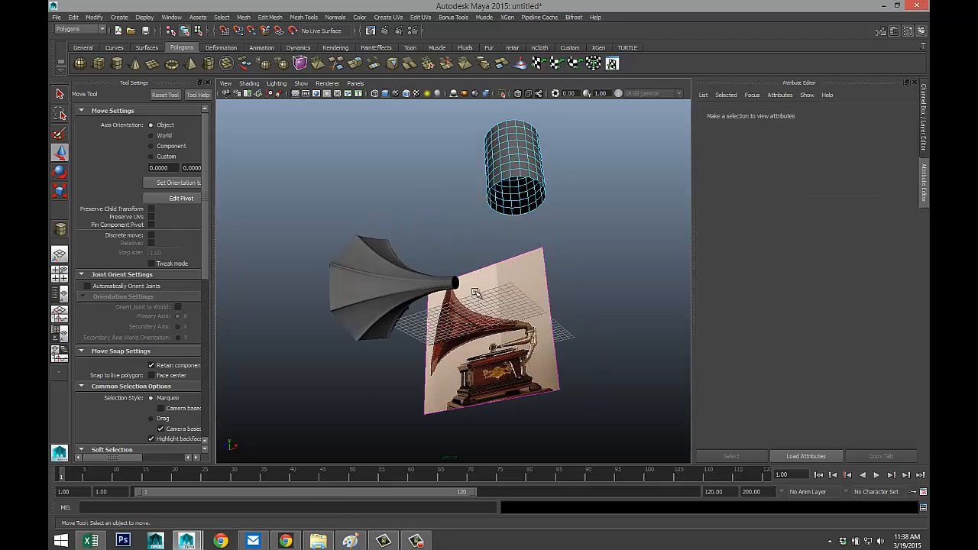
Select the edge loop around the tube's top opening and lower it slightly to narrow the uppermost row of faces.
alt+drag(475, 292, 434, 300)
scroll(441, 340, up, 5)
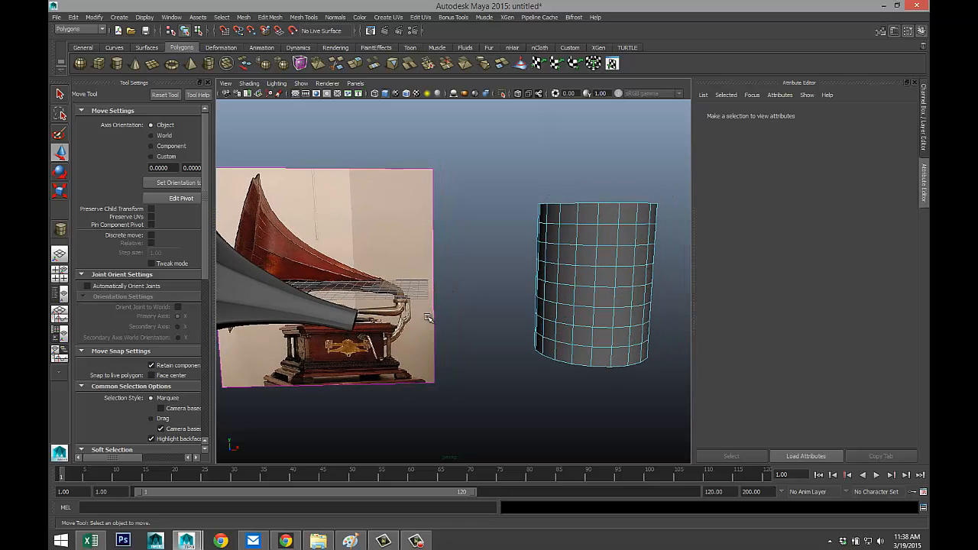
alt+drag(444, 345, 410, 343)
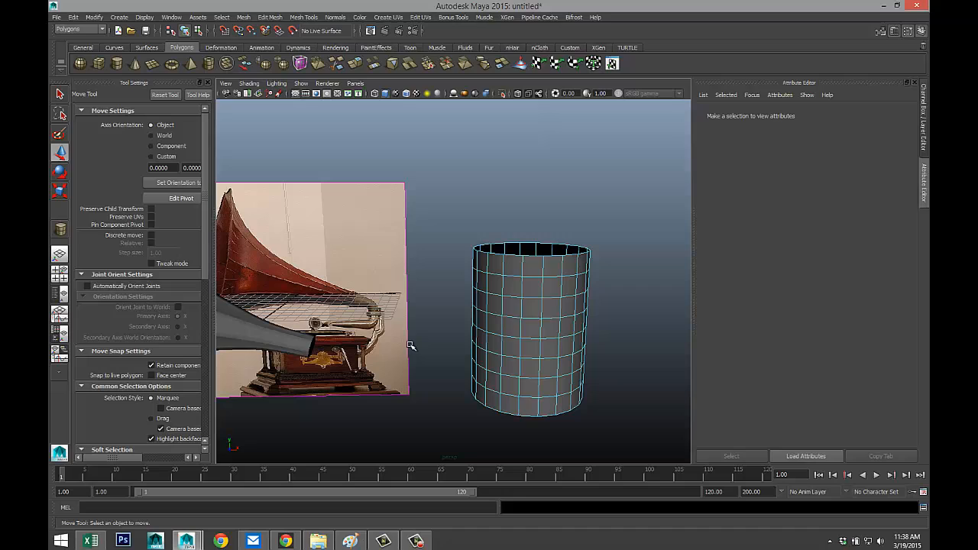
right_drag(552, 258, 557, 259)
double_click(557, 258)
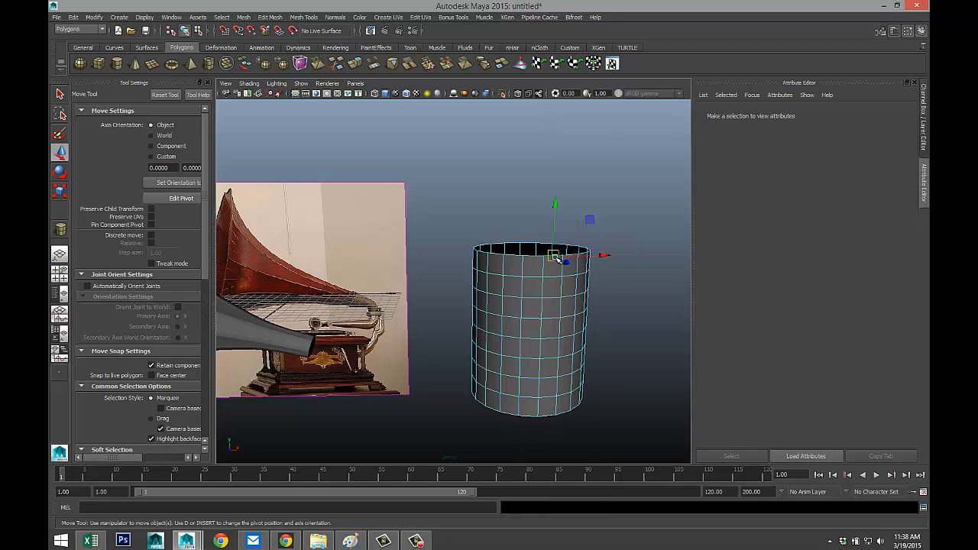
drag(533, 200, 535, 207)
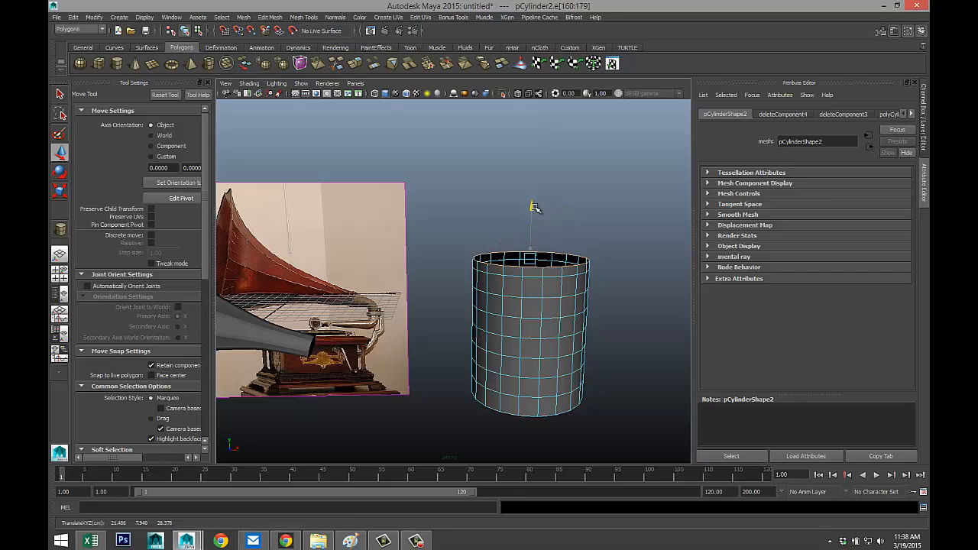
Select the full ring of faces around the tube's top and extrude it outward with a thickness of 0.2.
scroll(551, 264, up, 3)
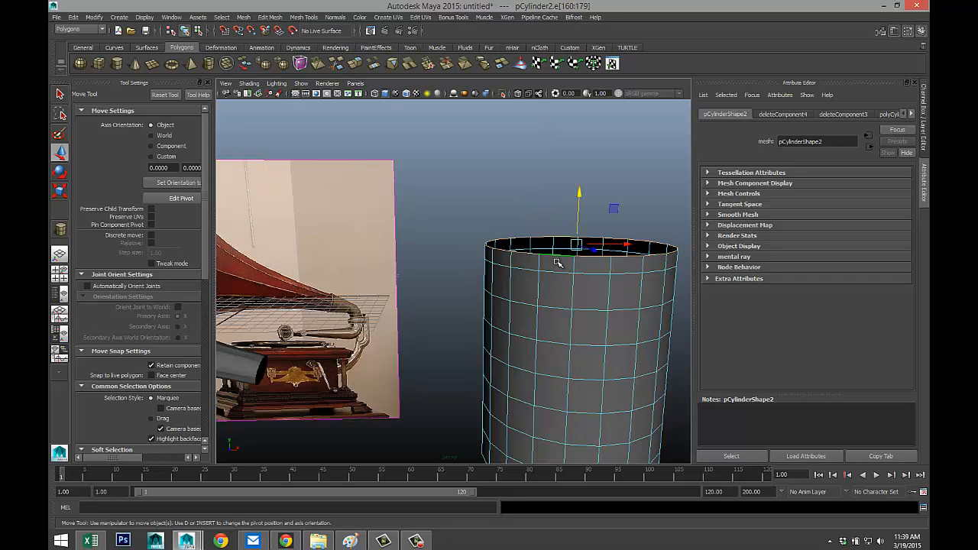
right_drag(558, 267, 557, 291)
click(554, 265)
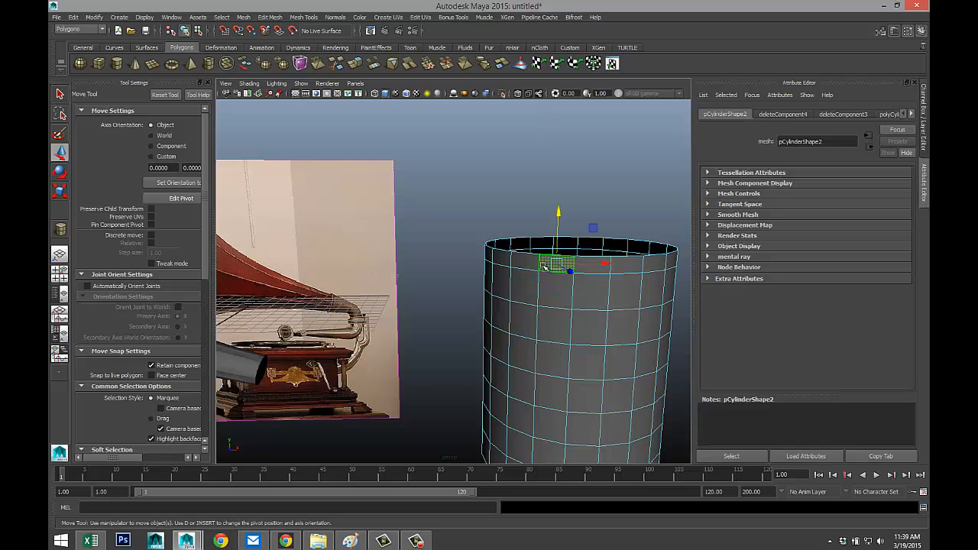
shift+click(533, 263)
shift+double_click(534, 262)
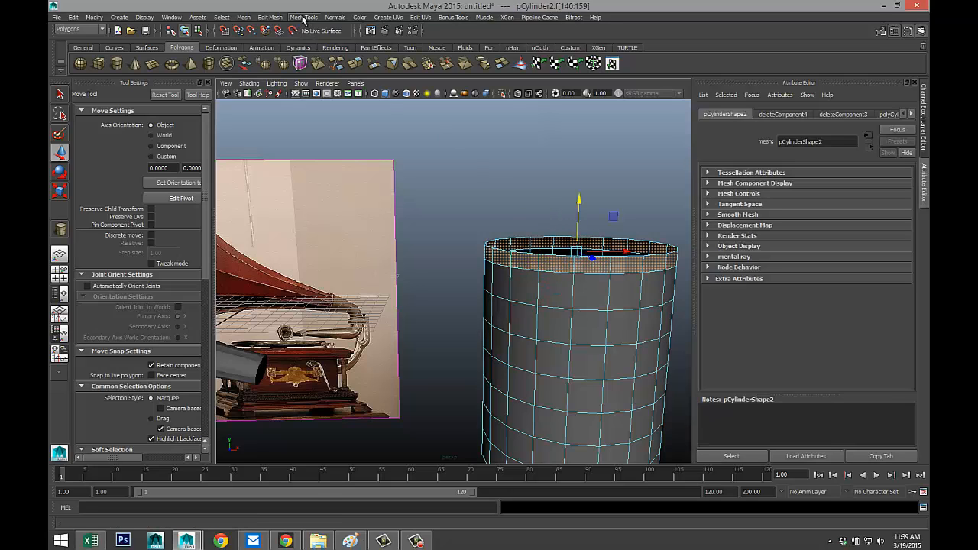
click(277, 18)
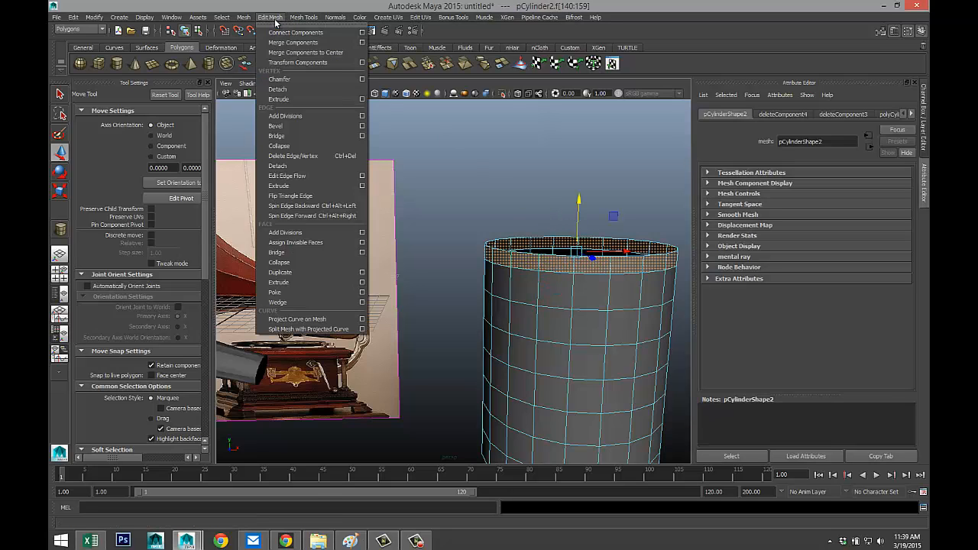
click(294, 284)
scroll(403, 312, down, 3)
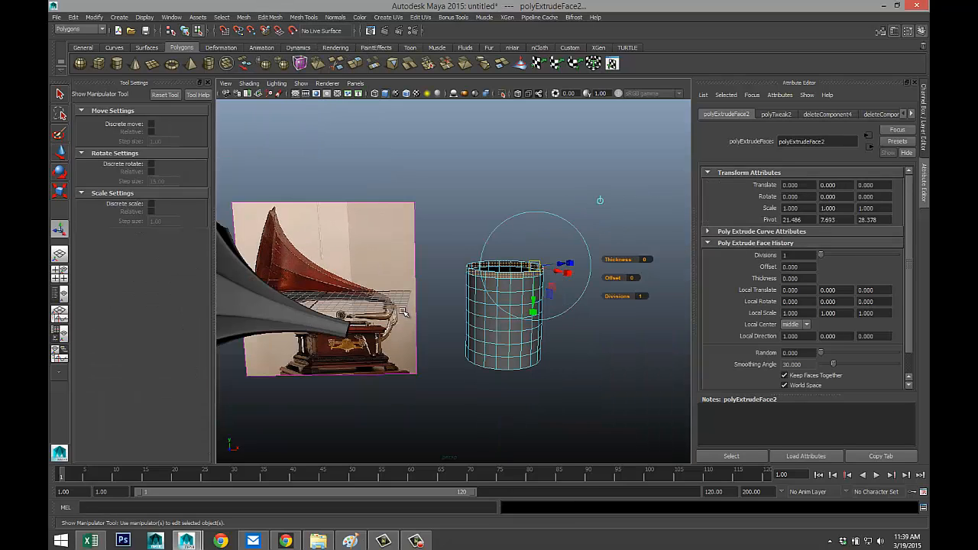
click(639, 260)
text(0.2)
key(Return)
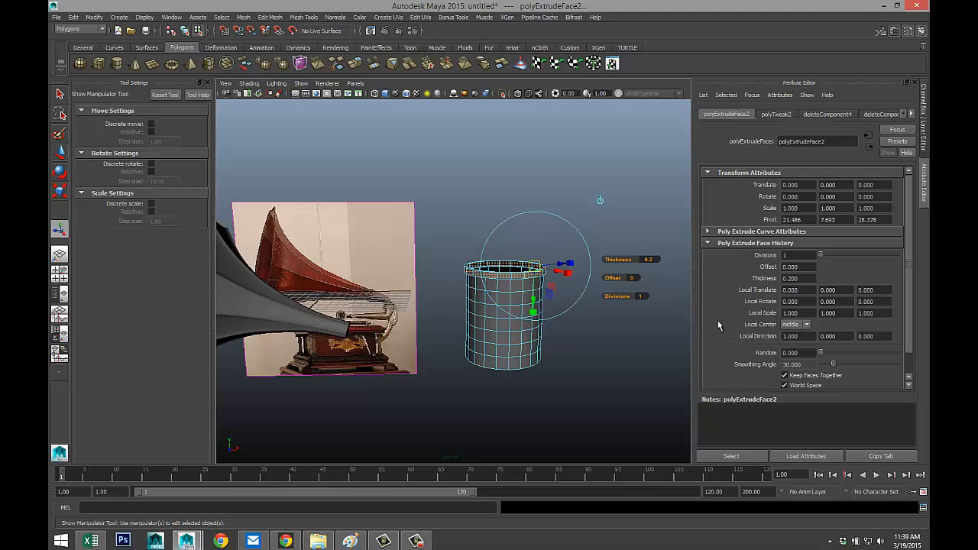
In the front view, select the tube as a whole object and rotate it to about 70 degrees.
scroll(609, 370, up, 3)
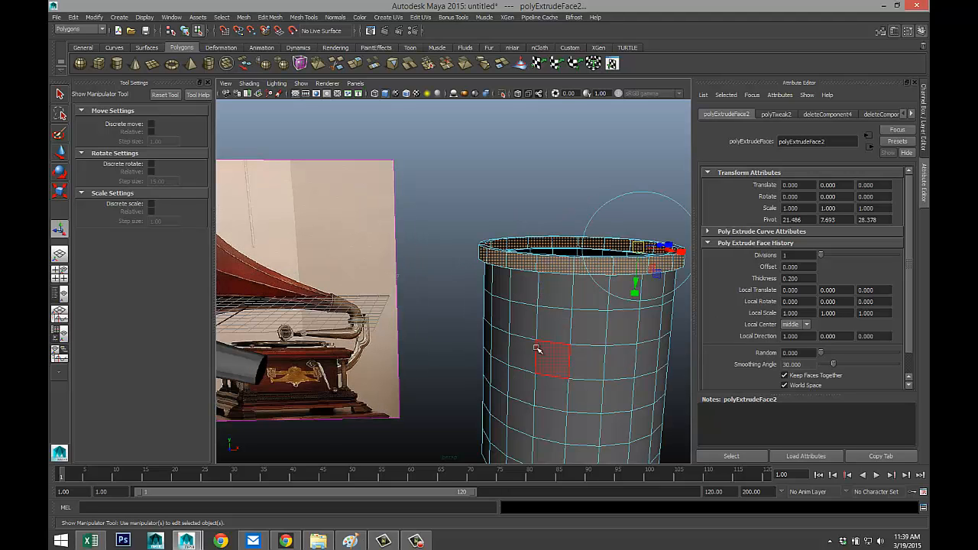
alt+middle_drag(484, 341, 342, 327)
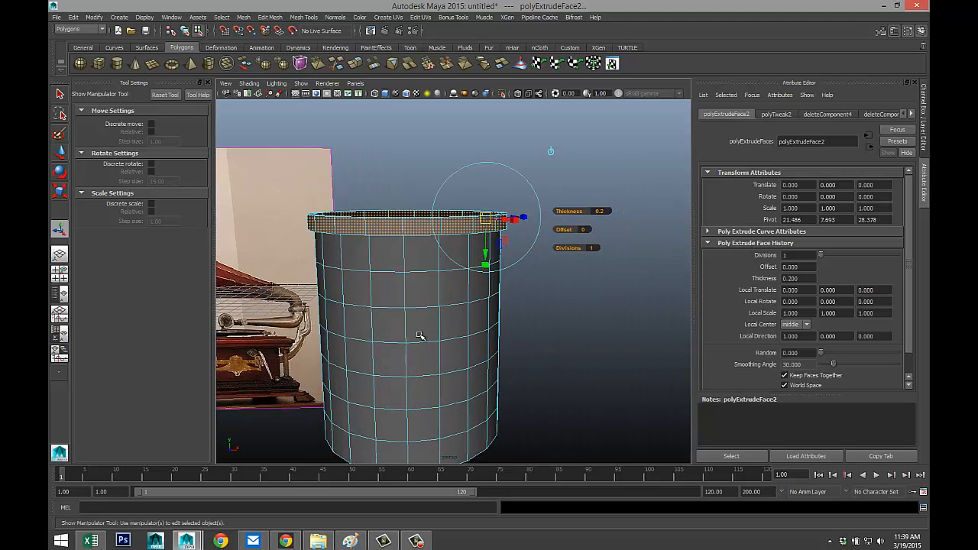
alt+drag(419, 334, 443, 335)
click(58, 276)
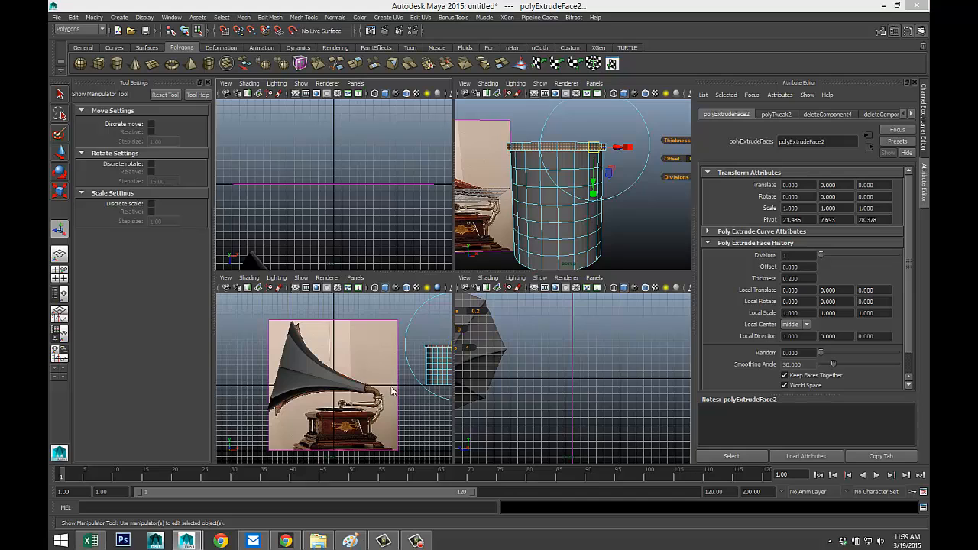
key(space)
key(f)
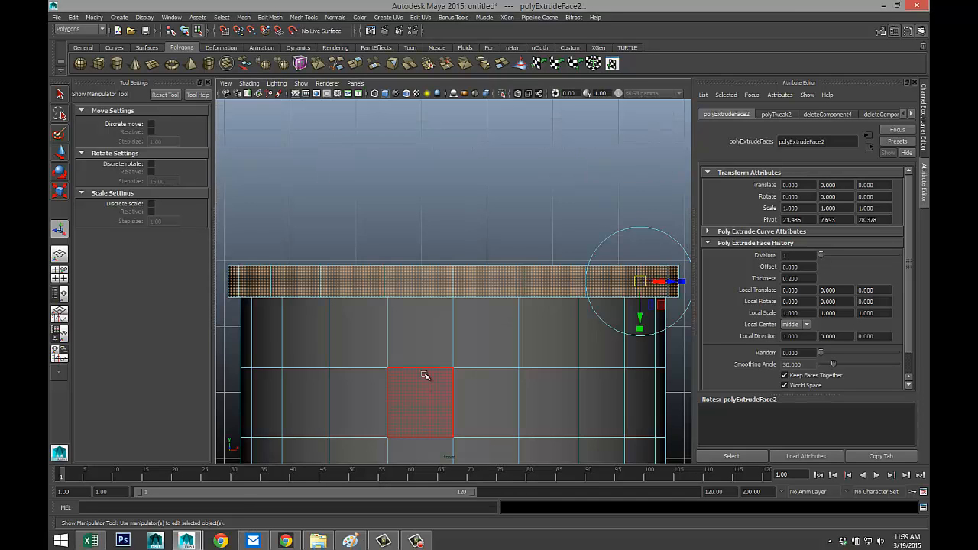
scroll(421, 371, down, 5)
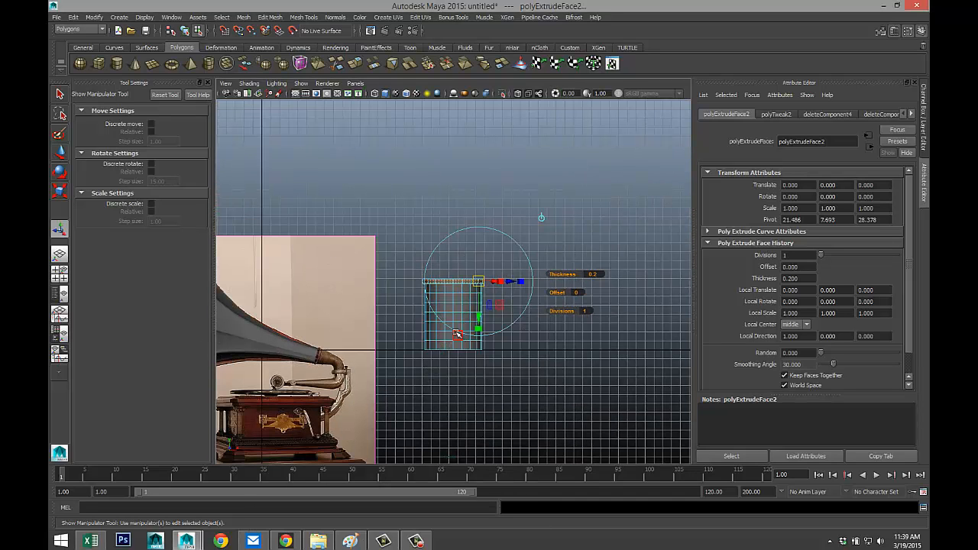
right_drag(440, 344, 486, 278)
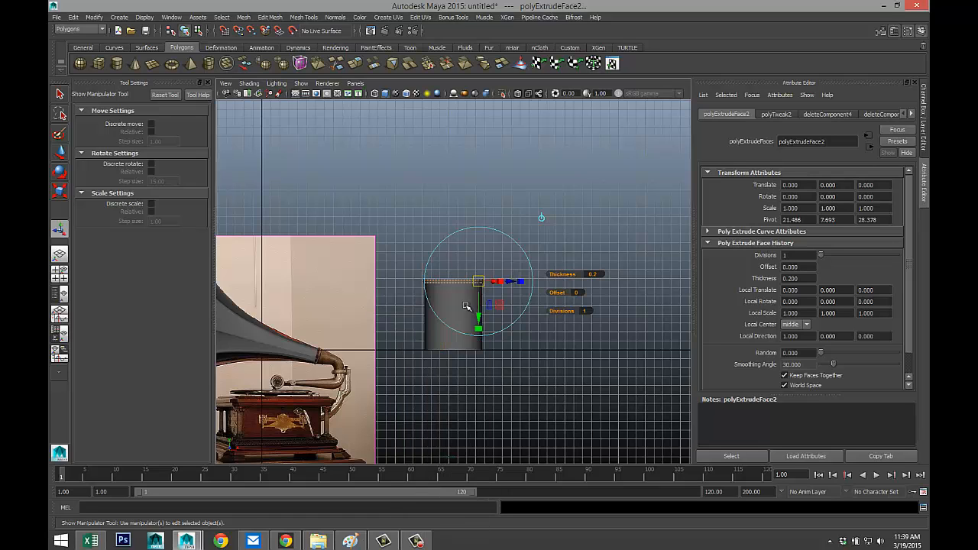
click(464, 311)
key(e)
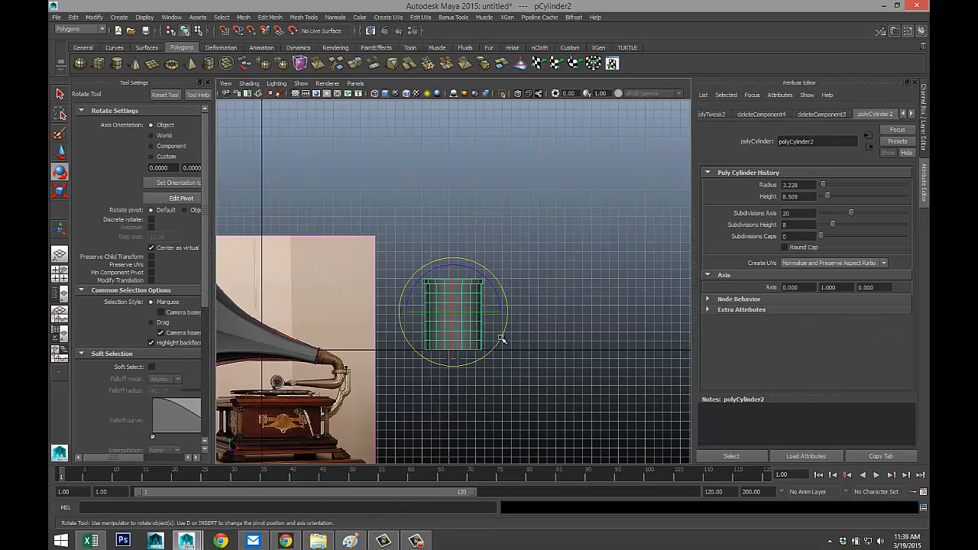
drag(502, 338, 512, 267)
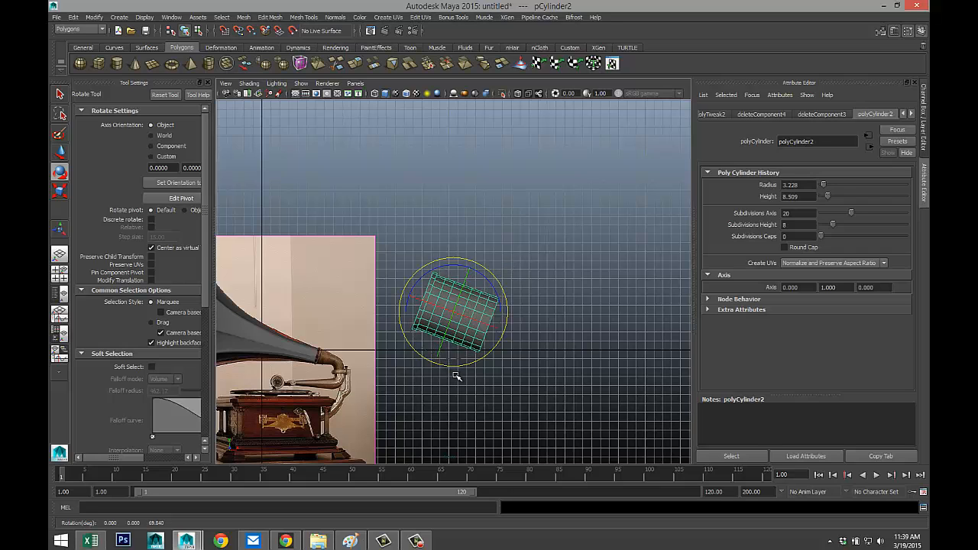
Move the tube onto the photographed neck behind the horn and scale it uniformly to about 0.315.
key(w)
drag(455, 311, 340, 359)
key(f)
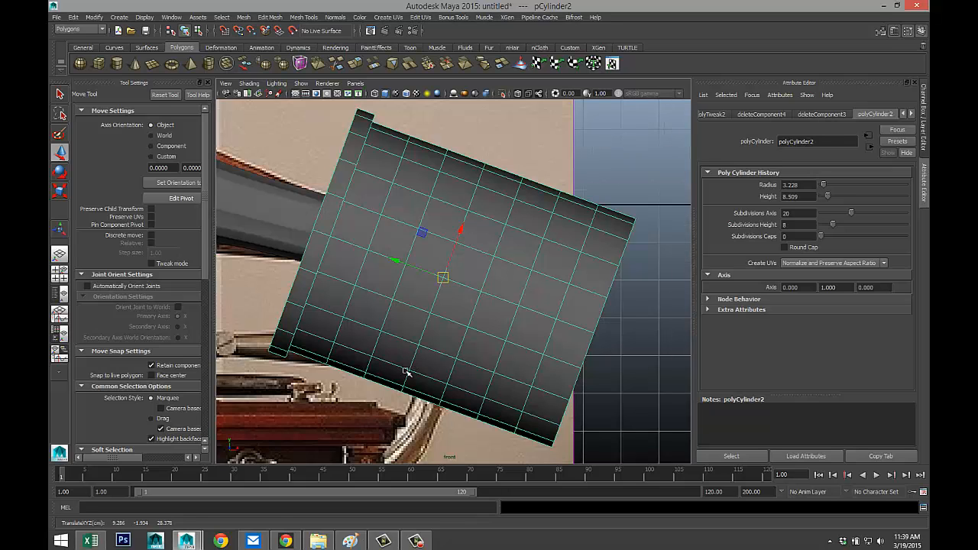
key(r)
drag(442, 277, 246, 271)
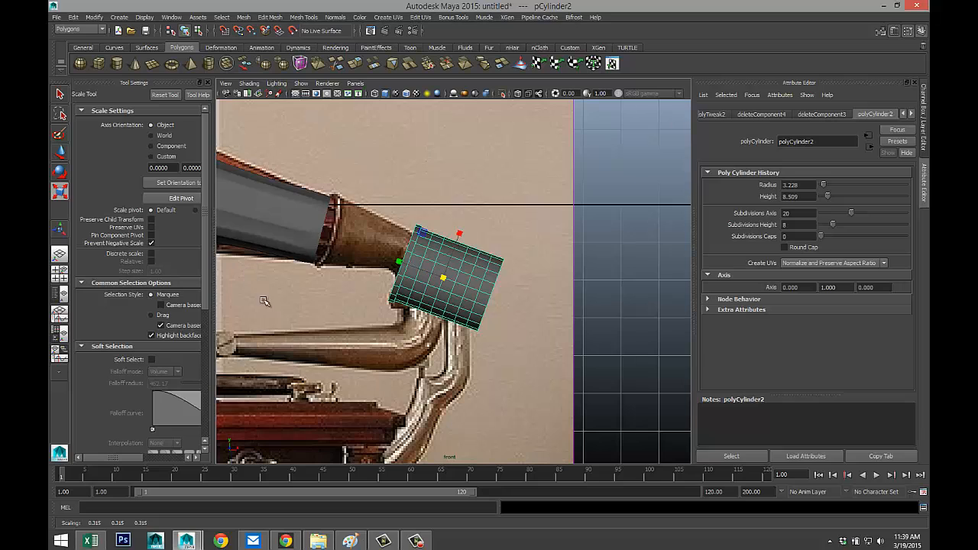
key(w)
drag(443, 277, 365, 245)
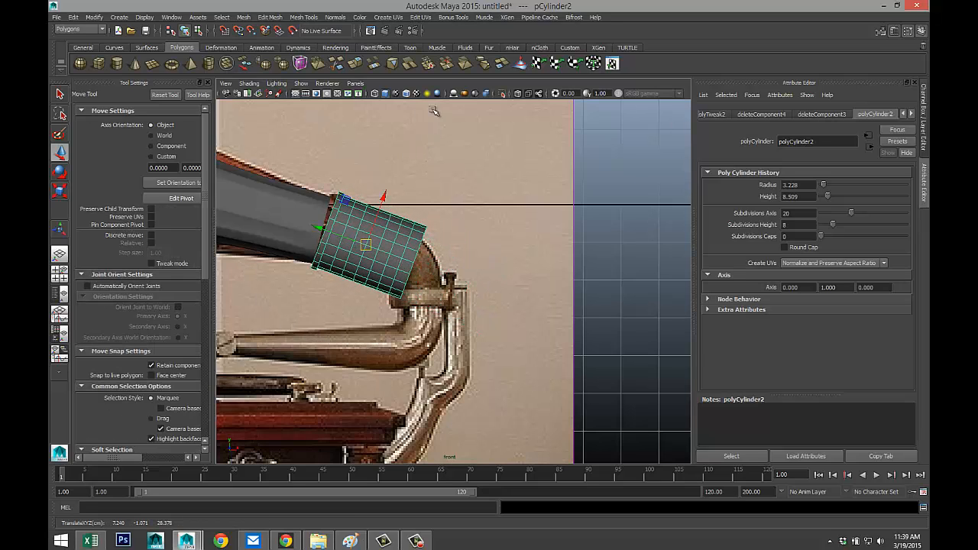
Turn on X-ray display and rotate the tube to about 75.6 degrees to match the photographed neck.
click(518, 94)
scroll(440, 300, up, 3)
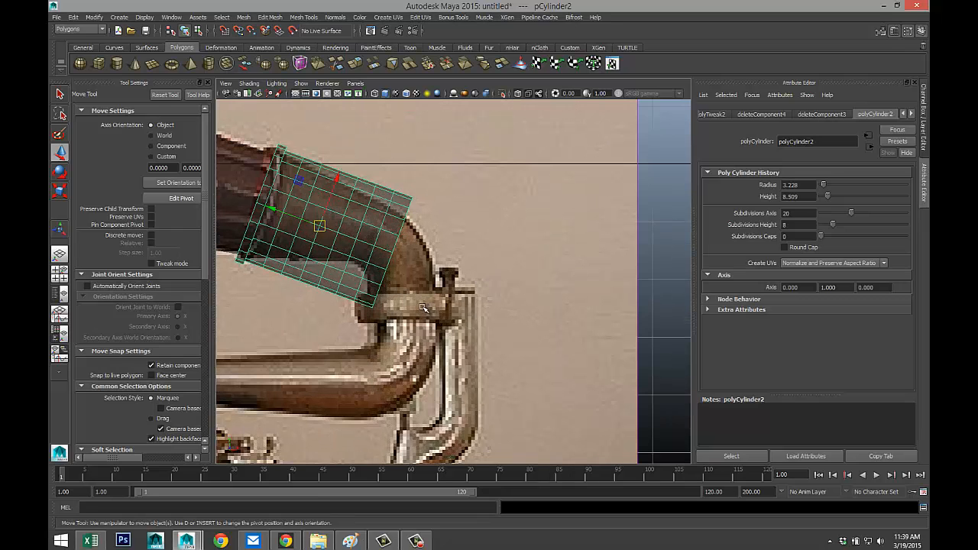
alt+middle_drag(422, 307, 487, 321)
alt+click(487, 322)
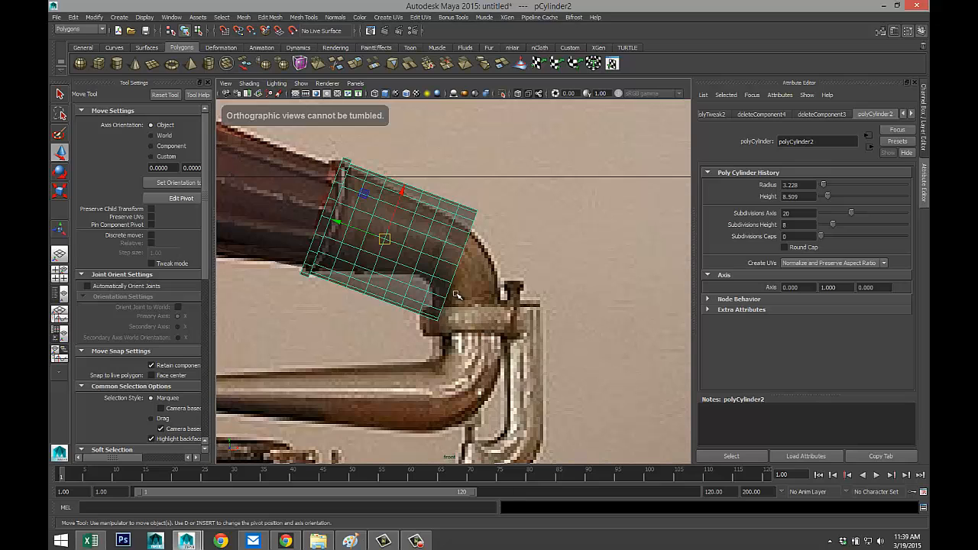
key(e)
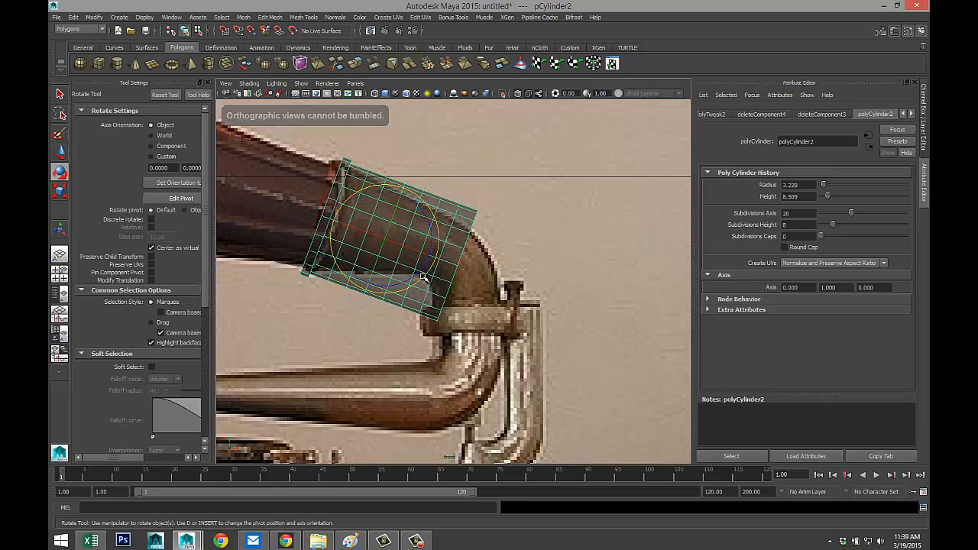
drag(424, 280, 428, 276)
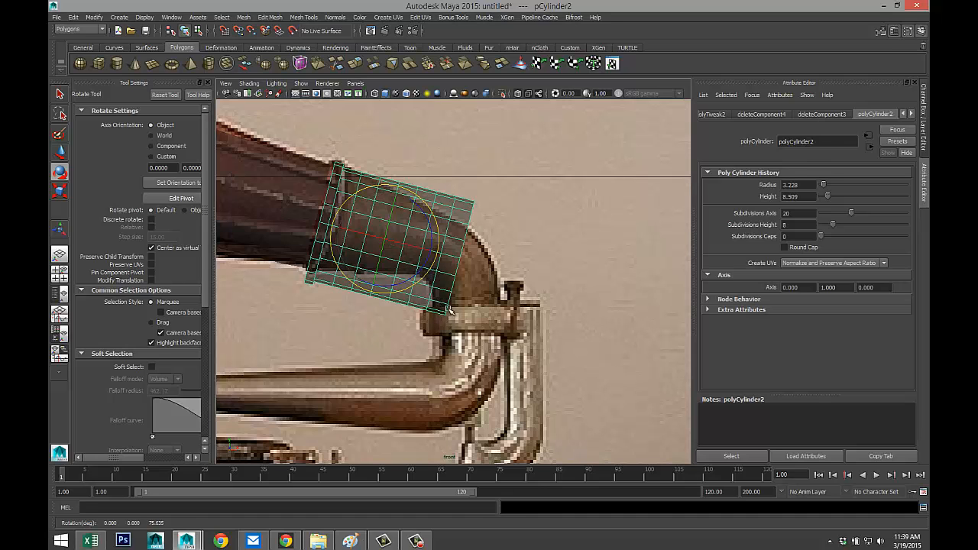
Select the horn model and hide it so the photo around the neck can be seen clearly.
scroll(450, 336, up, 3)
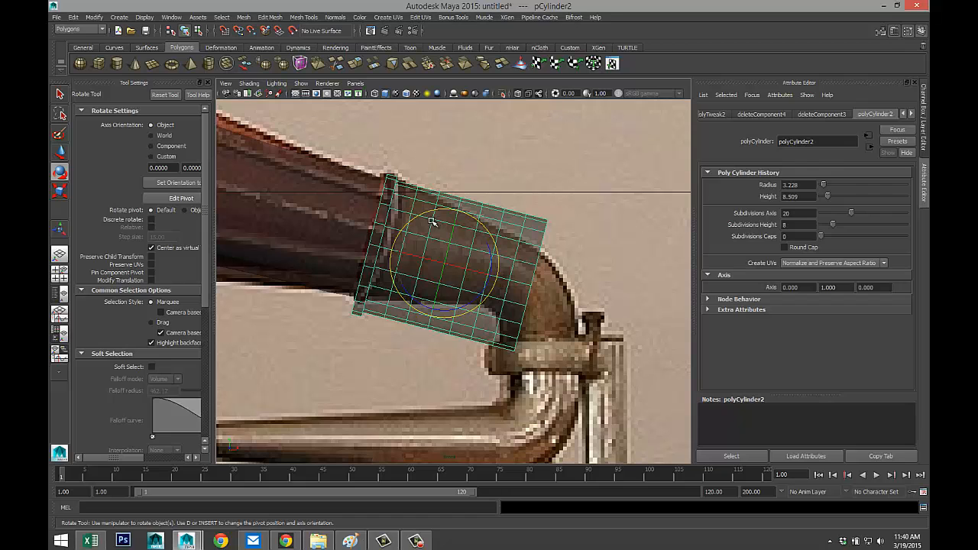
scroll(430, 239, down, 5)
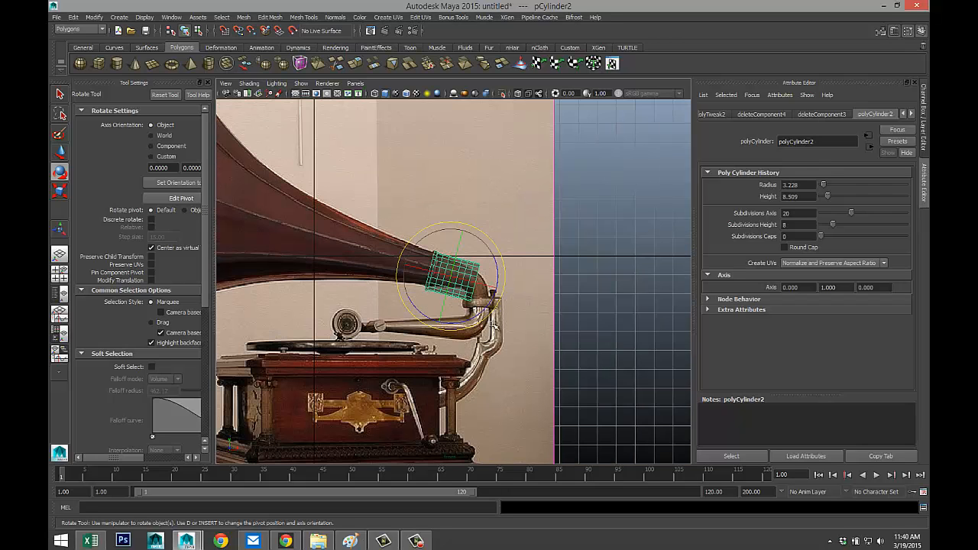
scroll(537, 356, down, 4)
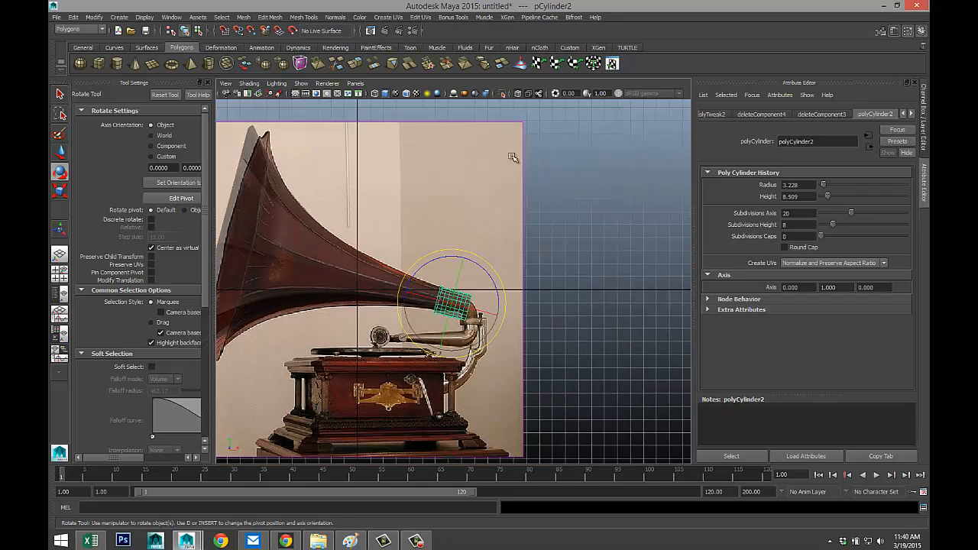
click(473, 237)
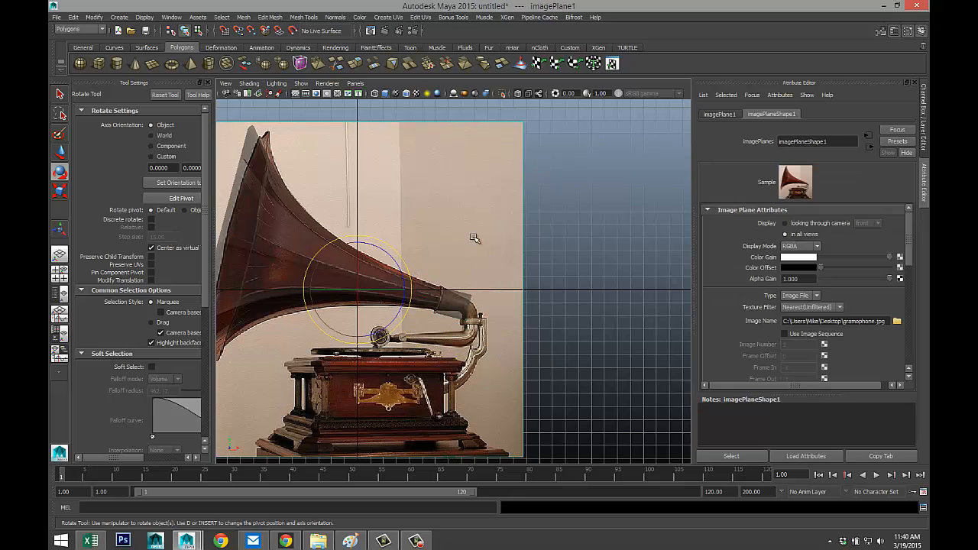
click(269, 228)
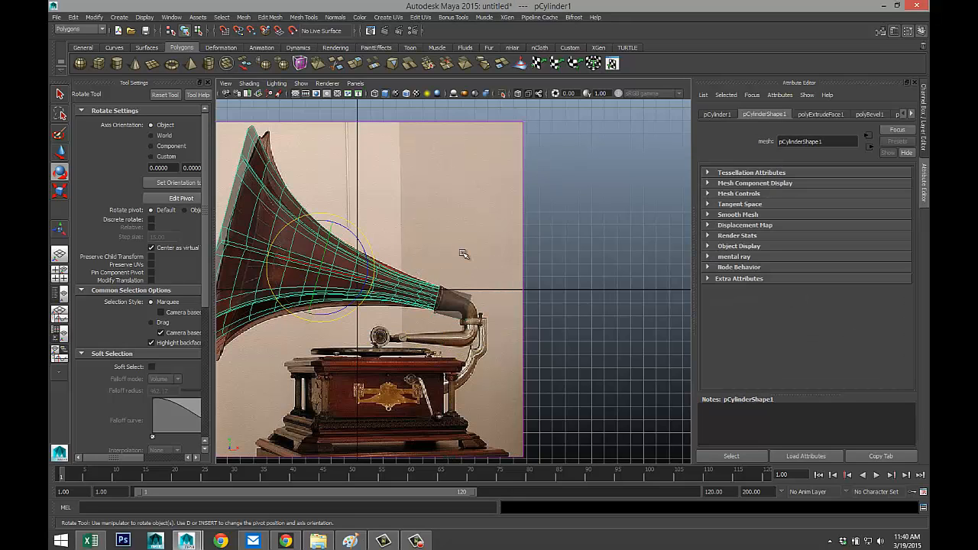
key(ctrl+h)
scroll(469, 282, up, 3)
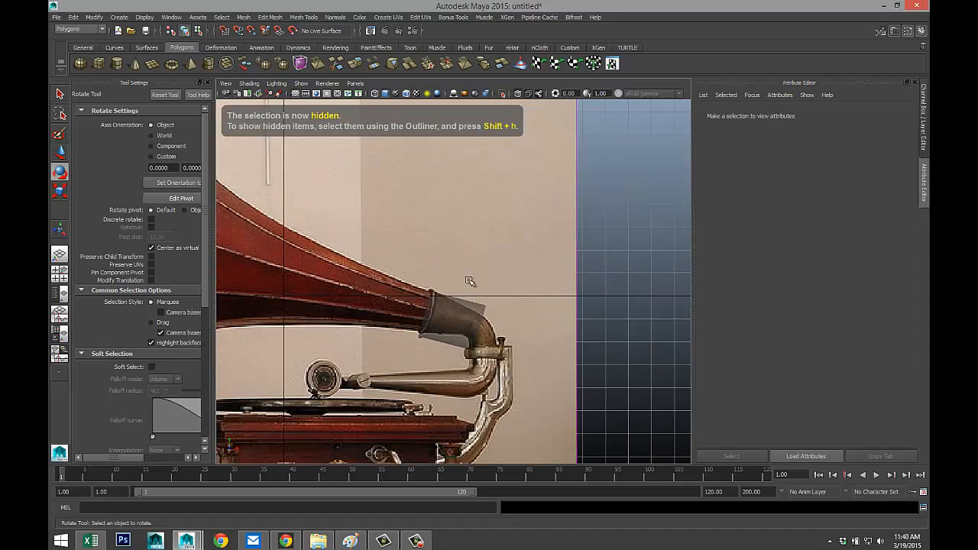
Rotate the reference photo plane about 15.9 degrees so the neck lies level, and rotate the tube to about 90.6 degrees.
click(558, 220)
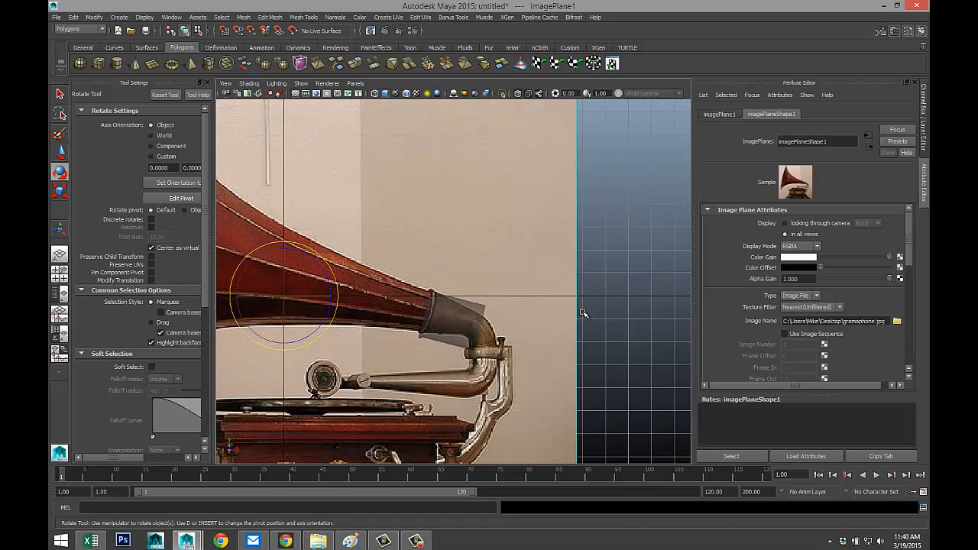
drag(330, 327, 334, 313)
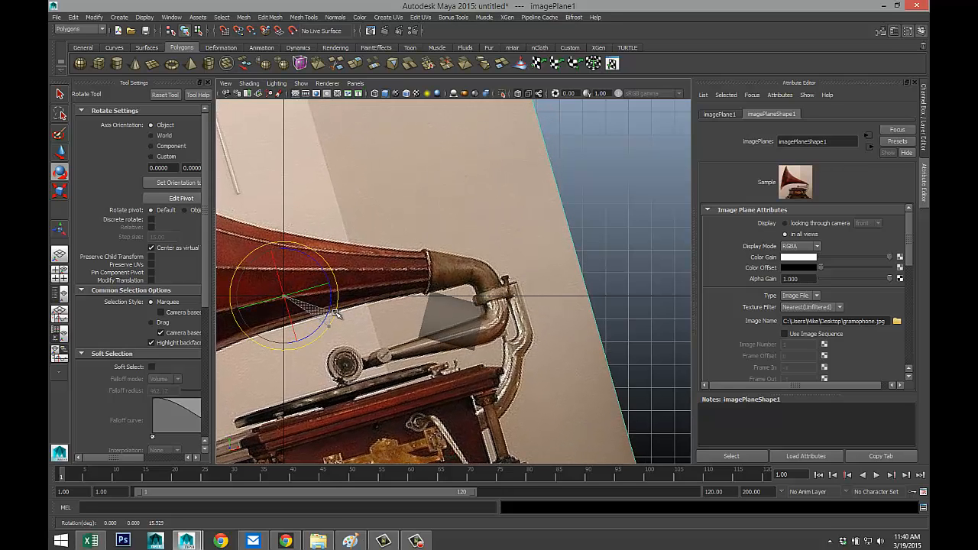
click(463, 333)
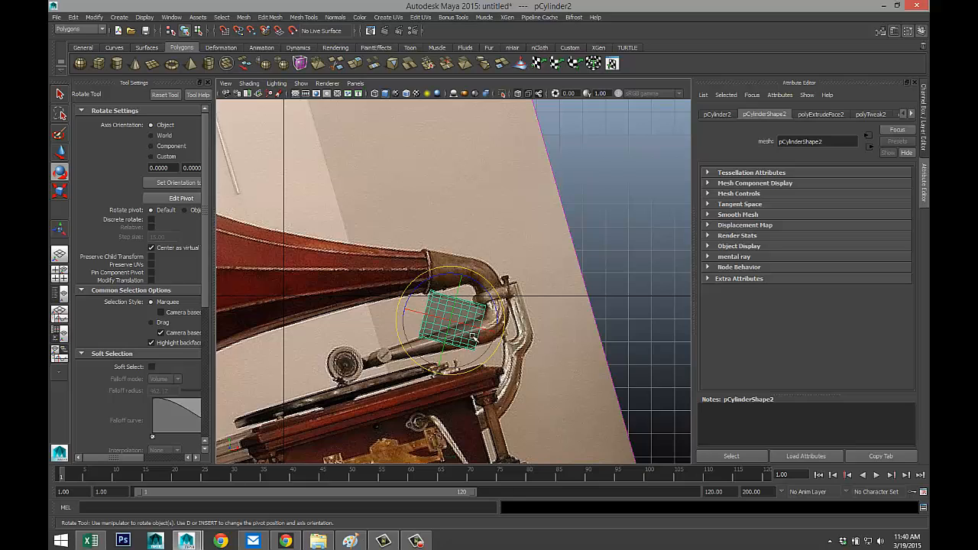
key(j)
drag(487, 360, 495, 350)
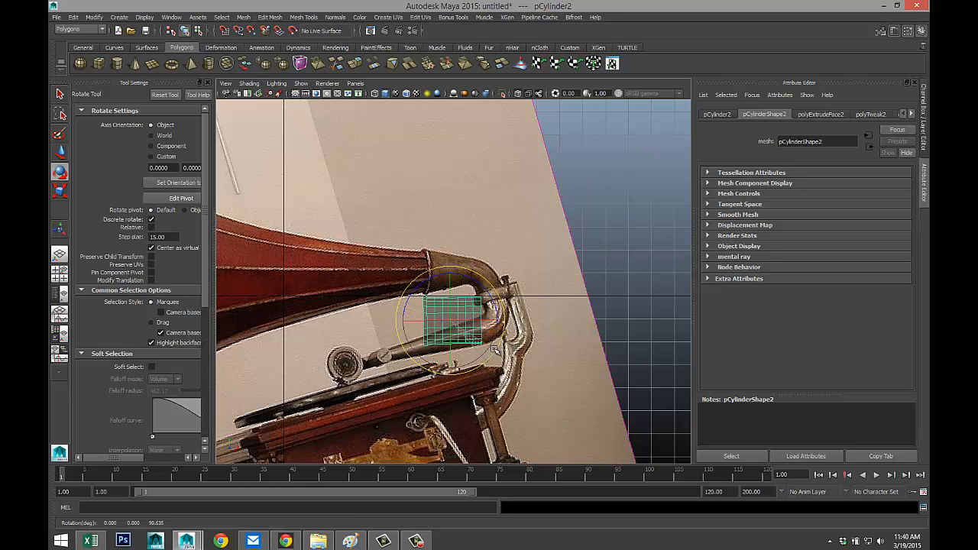
Move the tube up onto the photographed neck, aligning its flanged rim with the horn's end at a height of about 1.053.
key(w)
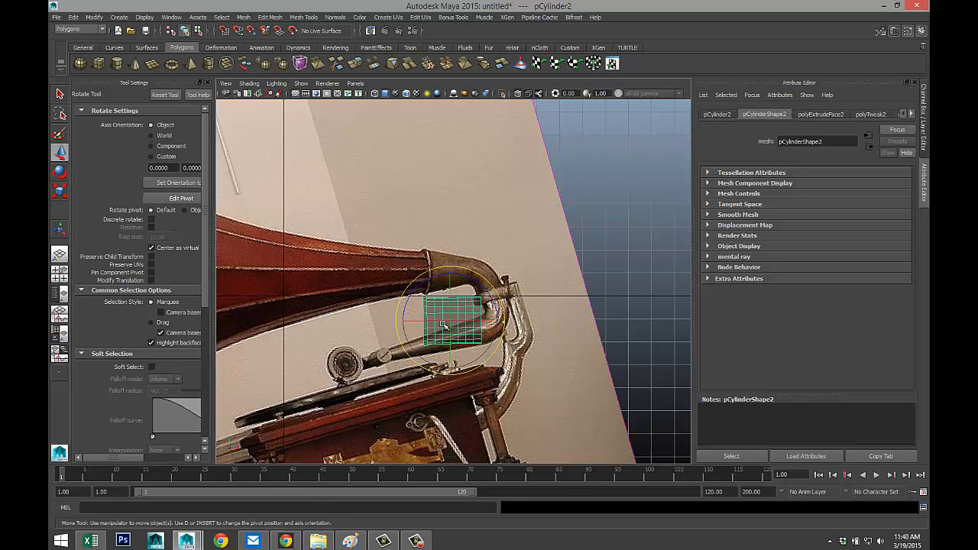
drag(451, 330, 452, 274)
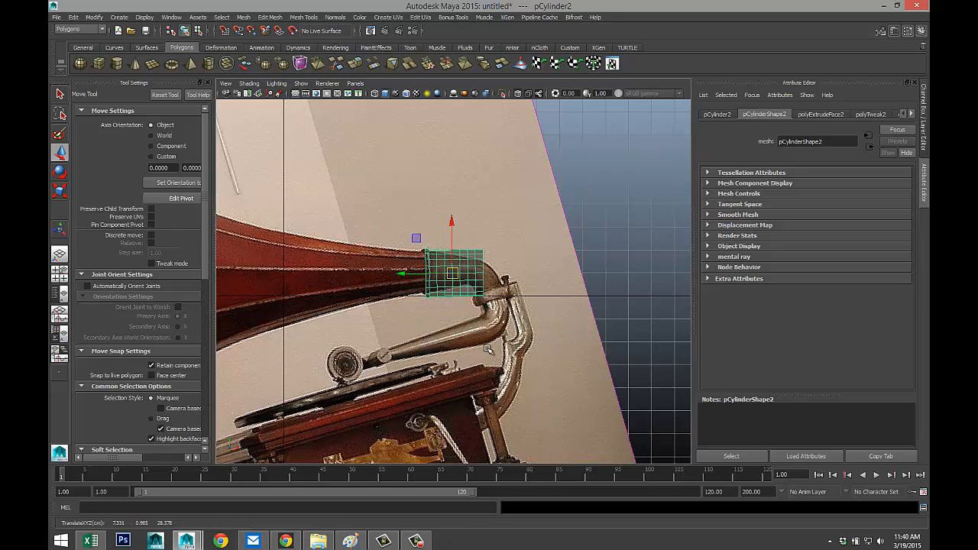
alt+right_drag(417, 237, 487, 350)
alt+middle_drag(484, 365, 447, 366)
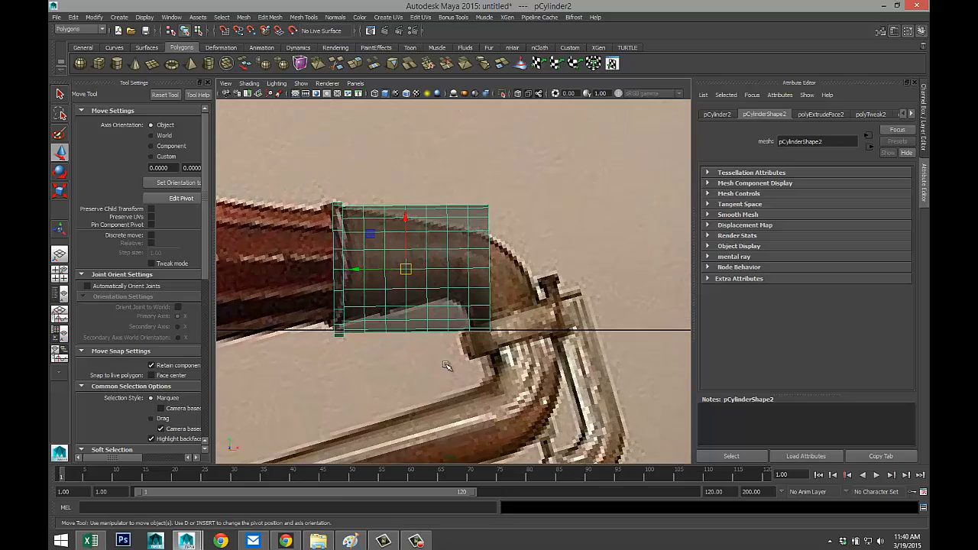
drag(406, 220, 408, 217)
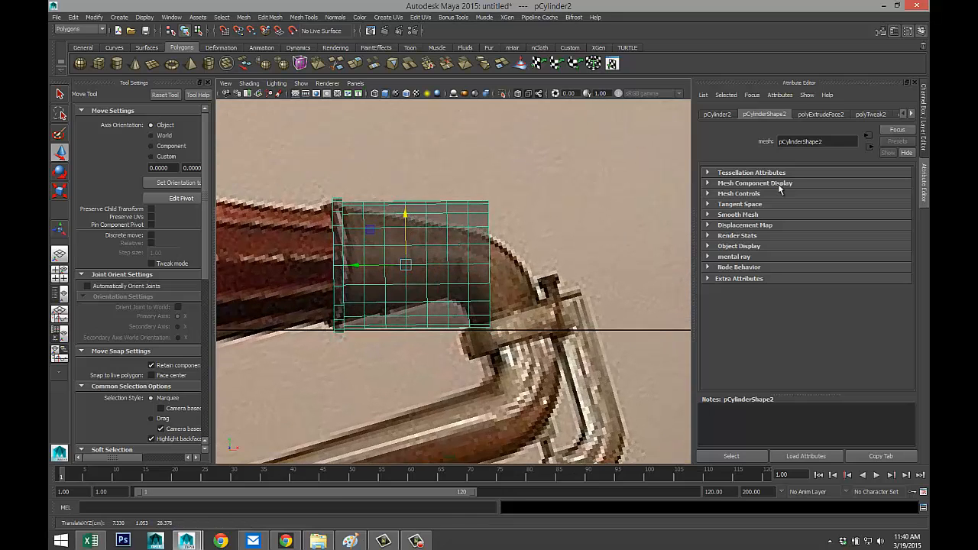
Set the tube's Z rotation to exactly 90 degrees.
click(718, 114)
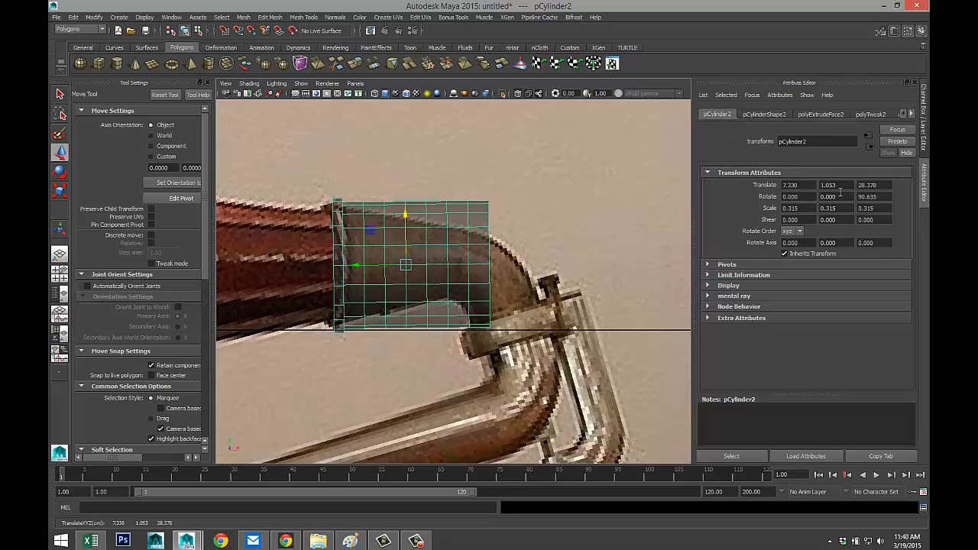
click(883, 197)
text(90)
key(Return)
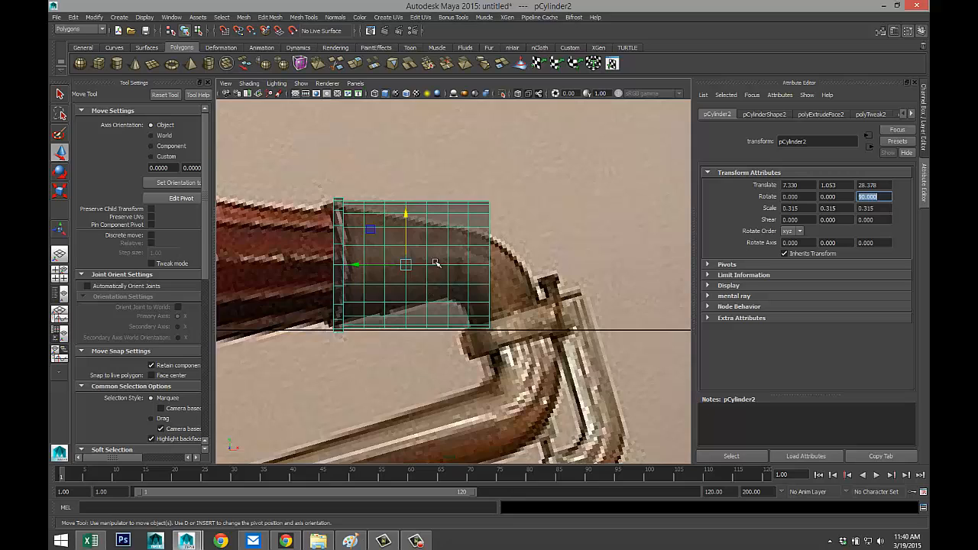
Taper the tube's first three sections behind the flange by scaling down progressively smaller groups of vertex rows to the photographed neck outline.
right_drag(382, 230, 360, 212)
drag(354, 187, 519, 380)
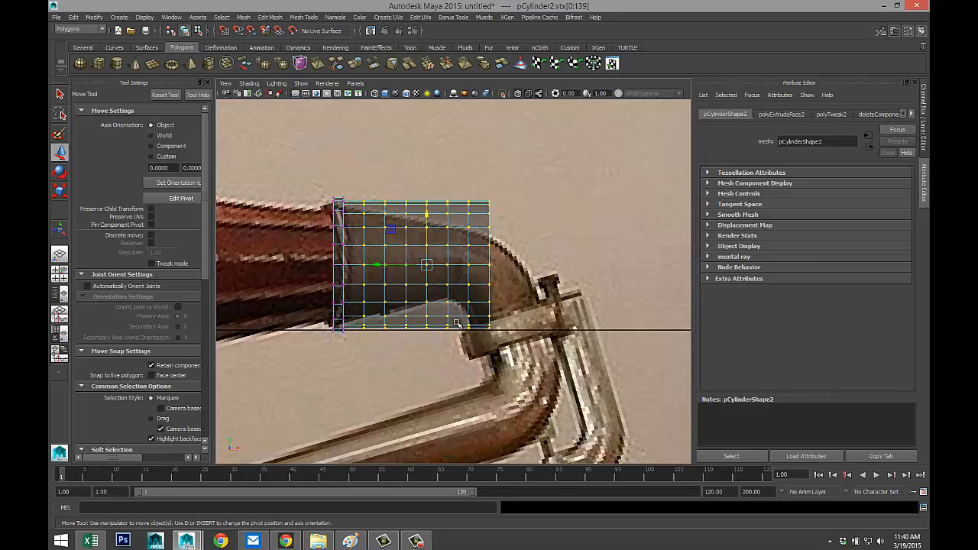
key(r)
drag(426, 264, 411, 264)
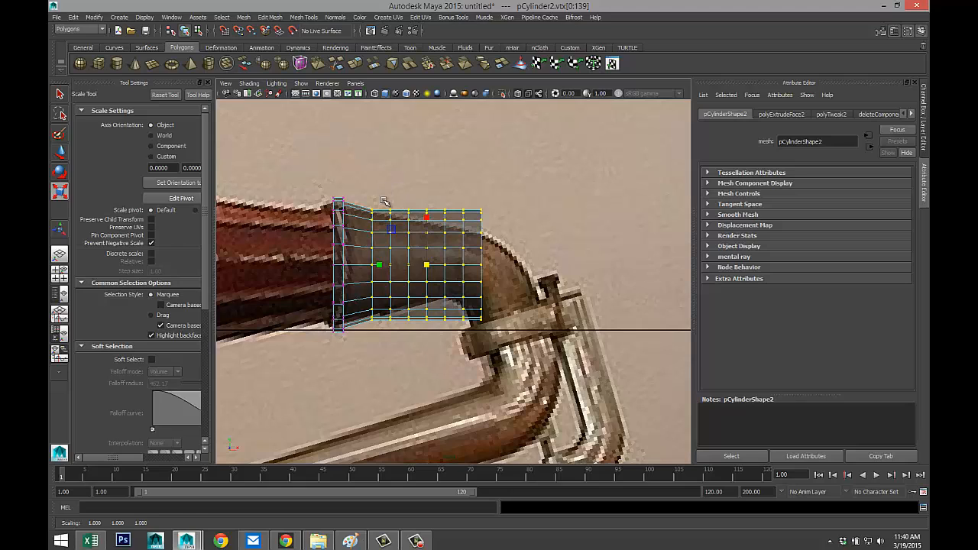
drag(384, 201, 518, 353)
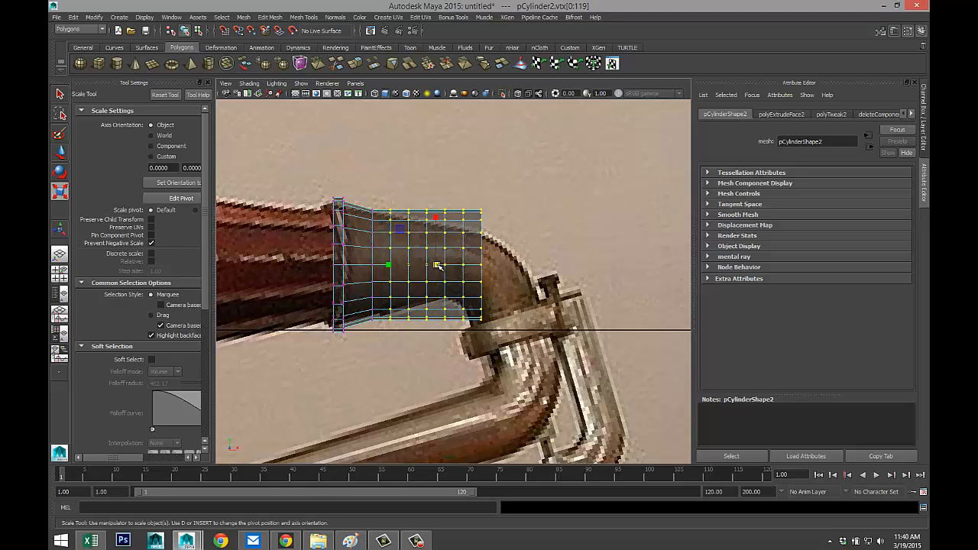
drag(438, 265, 431, 265)
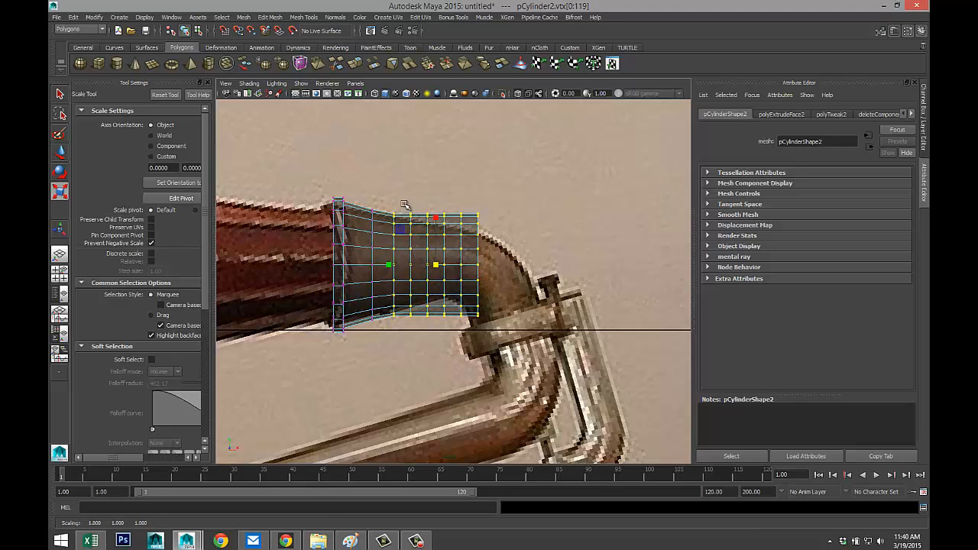
drag(405, 205, 489, 348)
drag(443, 266, 438, 265)
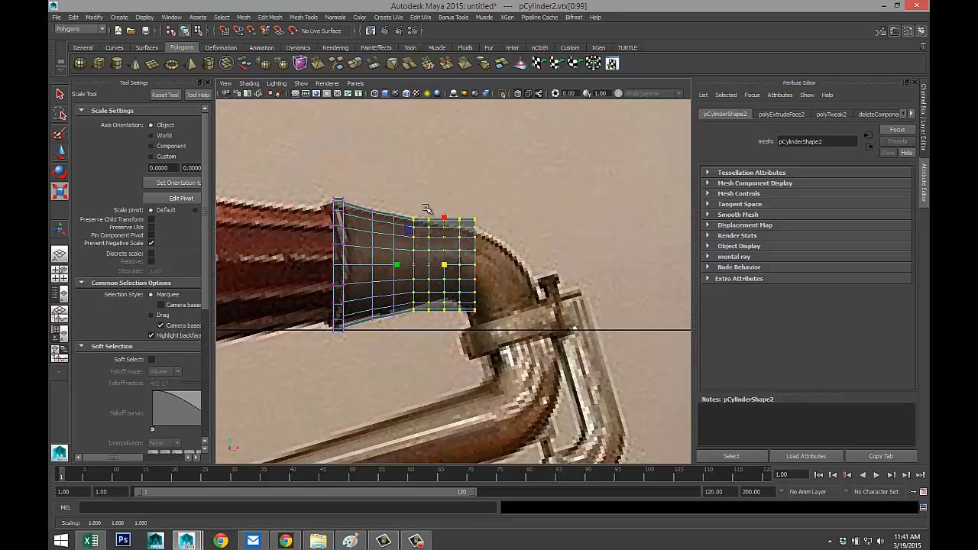
Continue the taper through the tube's last four vertex rows, scaling each group slightly smaller up to the open end.
drag(422, 206, 510, 342)
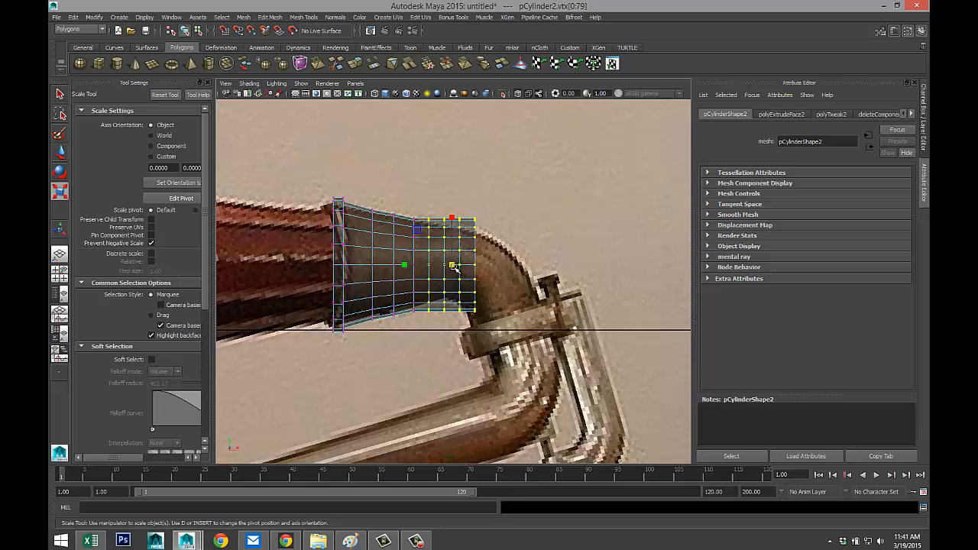
drag(454, 268, 450, 268)
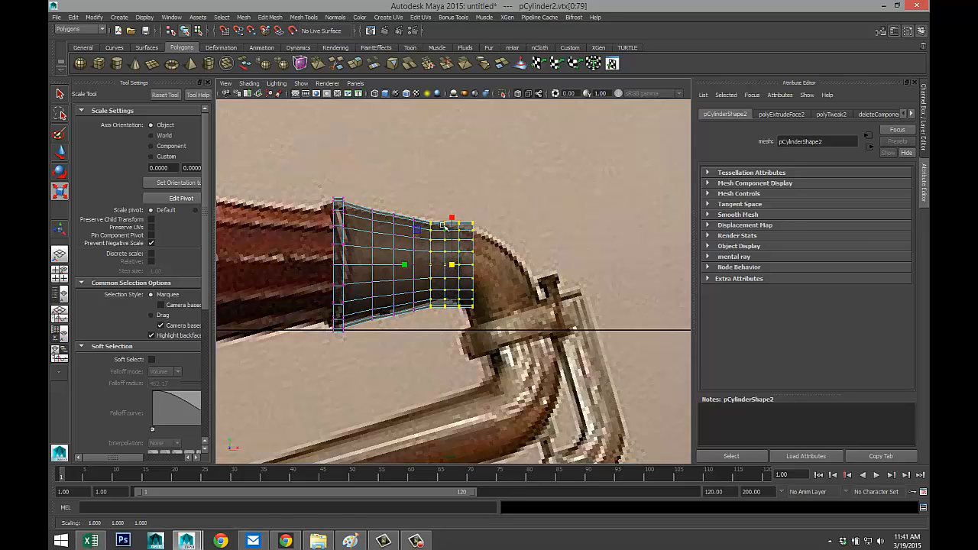
drag(437, 210, 503, 329)
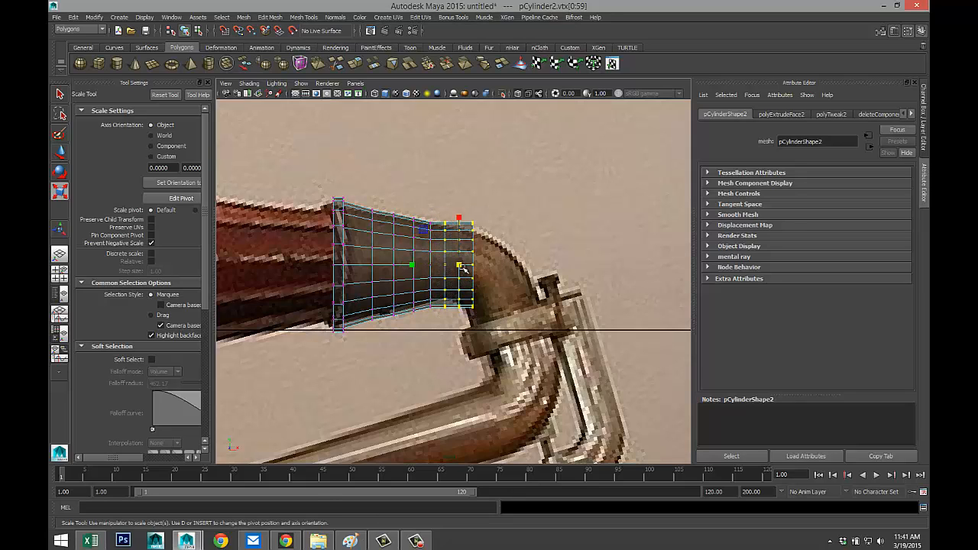
drag(464, 270, 460, 269)
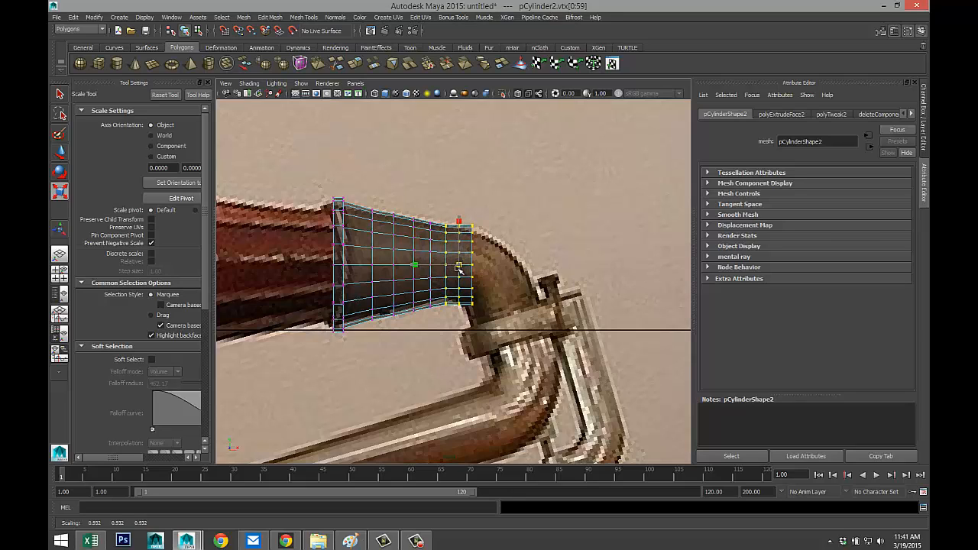
drag(451, 205, 490, 337)
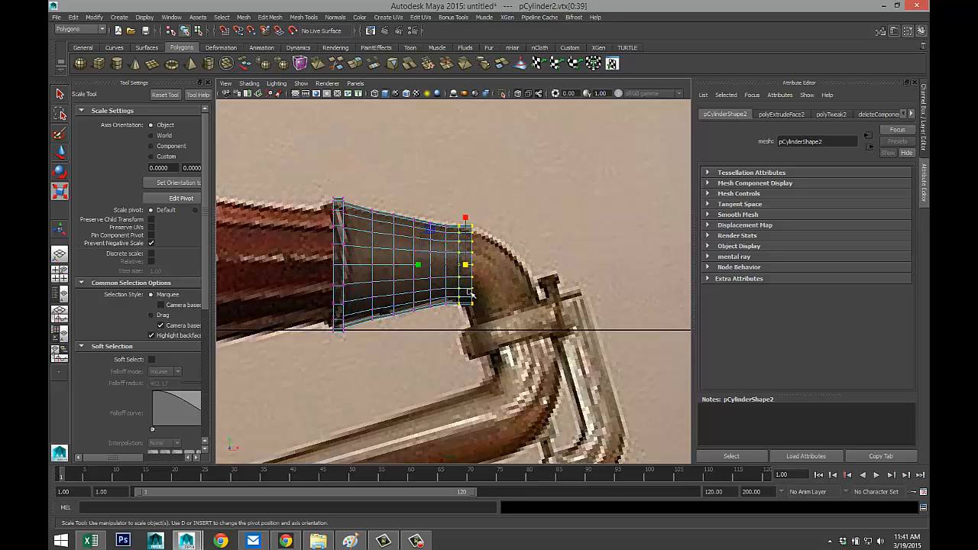
click(464, 265)
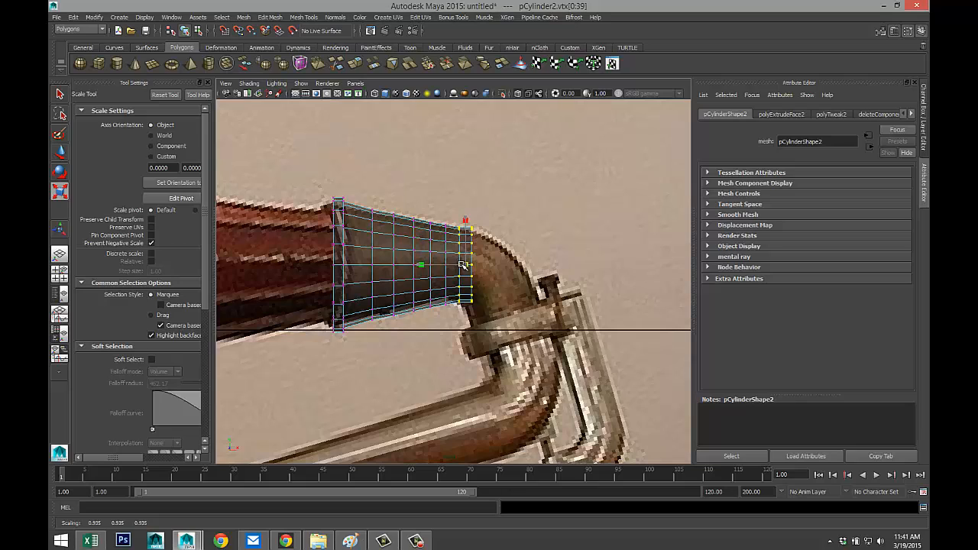
drag(463, 200, 498, 334)
drag(477, 271, 473, 266)
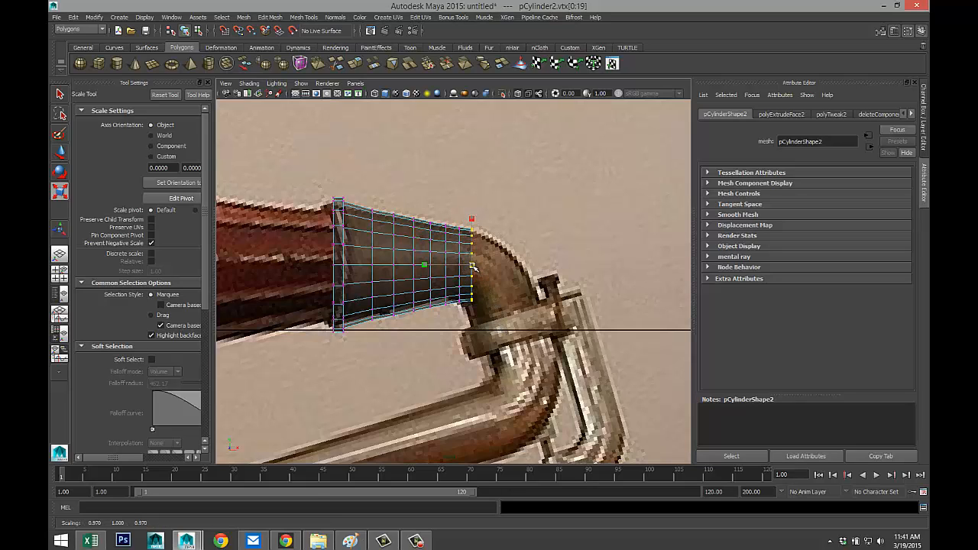
click(473, 266)
Select the two rings of faces at the tube's narrow end and delete them where the neck starts to bend.
scroll(459, 355, up, 3)
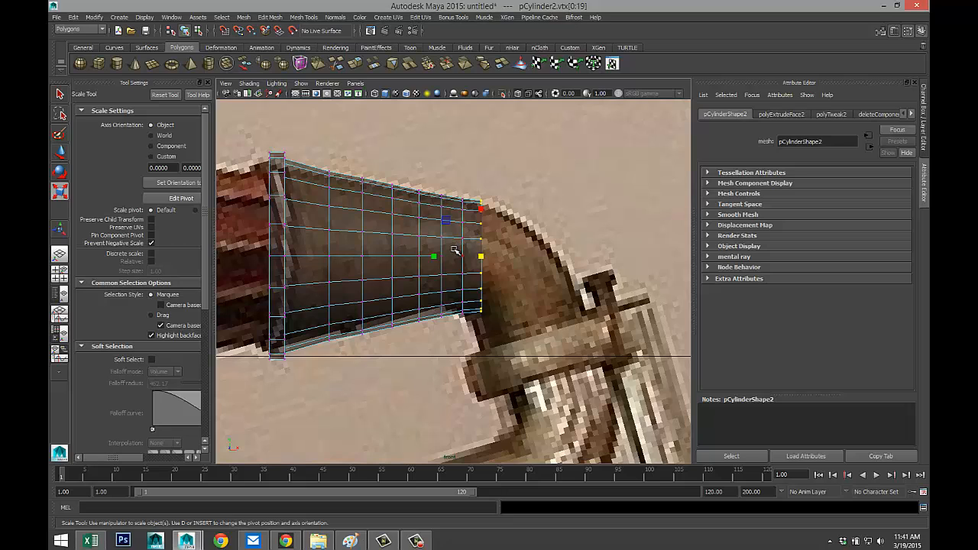
right_drag(453, 248, 461, 270)
drag(455, 175, 532, 344)
click(532, 344)
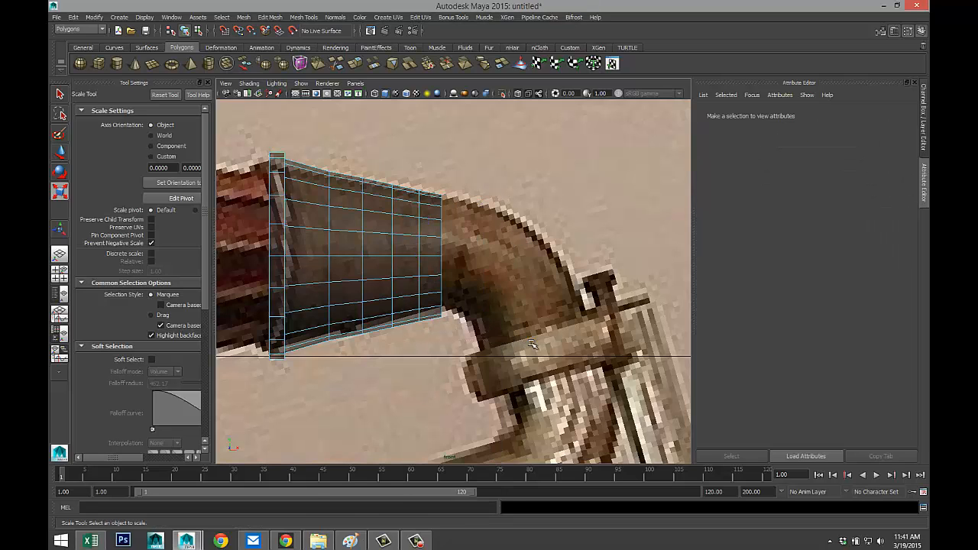
In the perspective view, select the whole border edge loop around the tube's narrow open end.
click(60, 273)
key(space)
key(f)
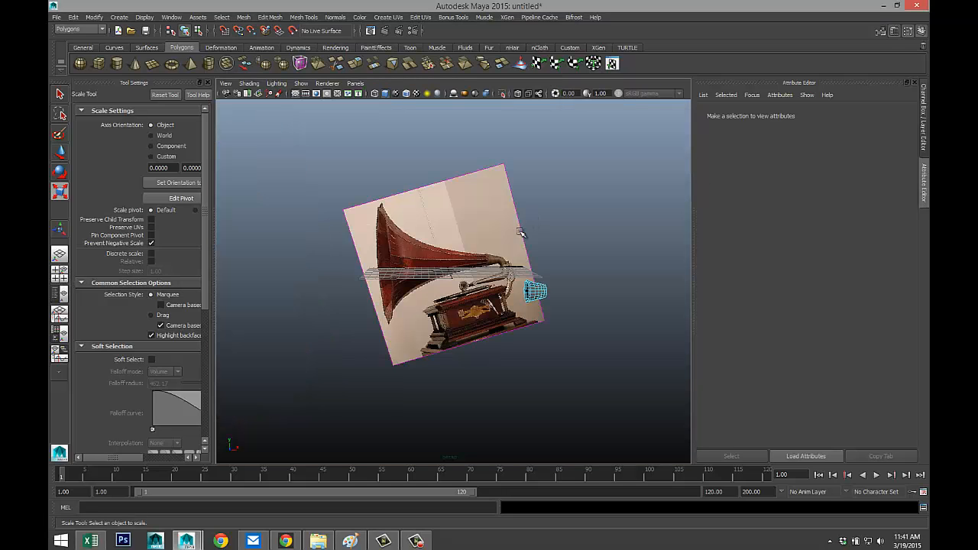
alt+right_drag(513, 263, 587, 347)
alt+middle_drag(561, 337, 424, 311)
alt+drag(424, 311, 585, 354)
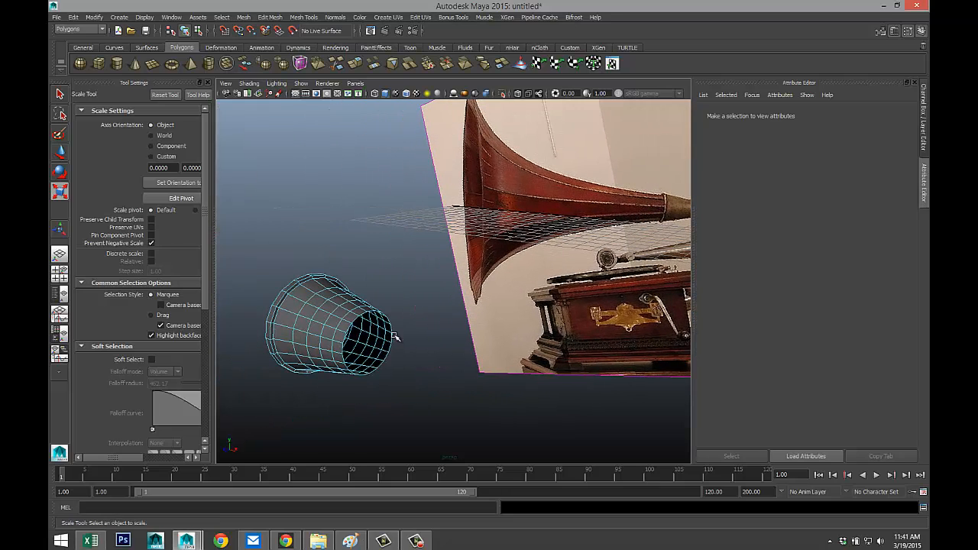
alt+drag(394, 336, 388, 334)
right_click(280, 336)
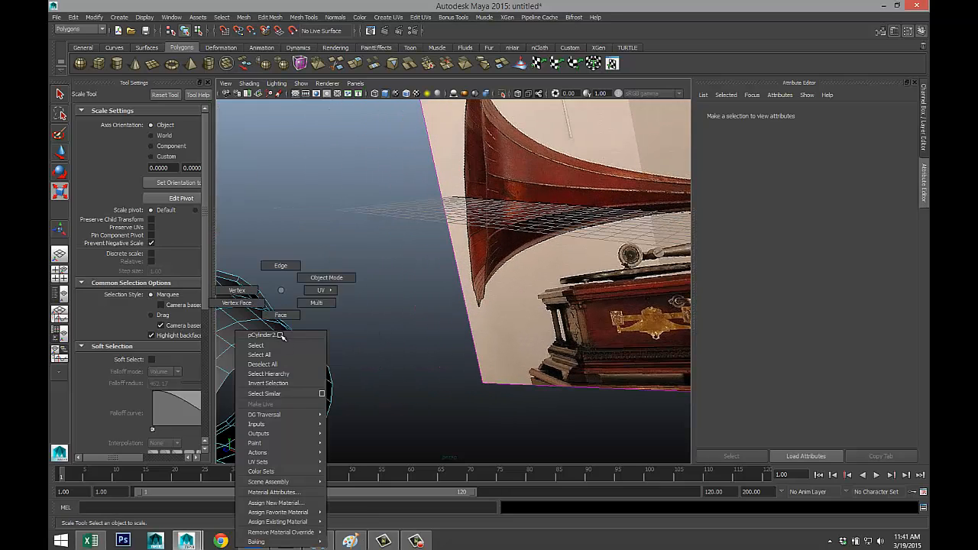
click(280, 265)
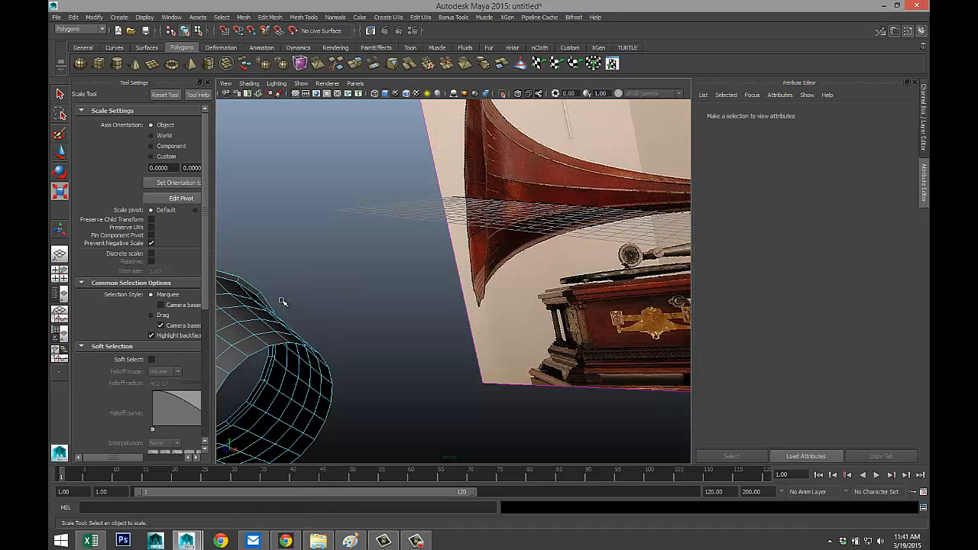
click(283, 344)
mouse_move(372, 367)
alt+middle_down()
mouse_move(391, 362)
mouse_move(380, 364)
alt+middle_up()
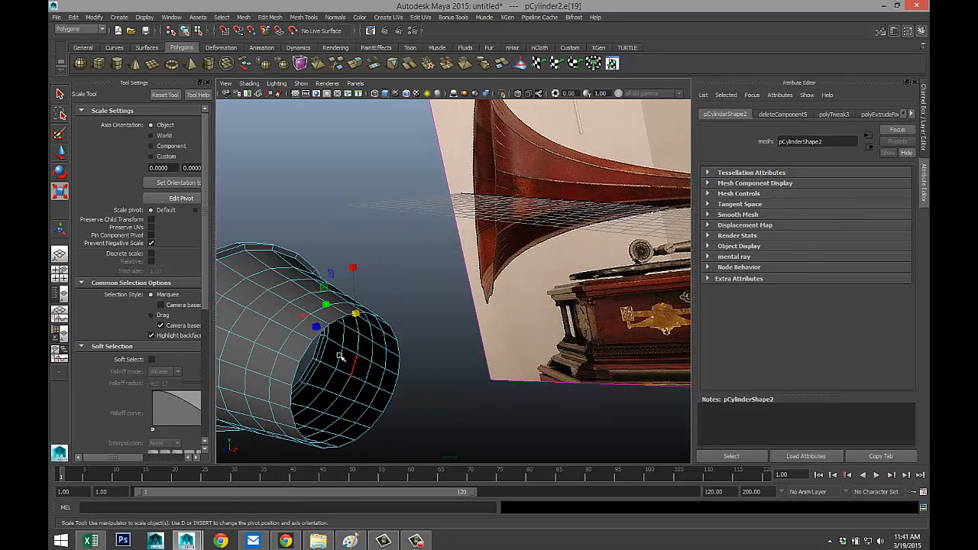
double_click(336, 318)
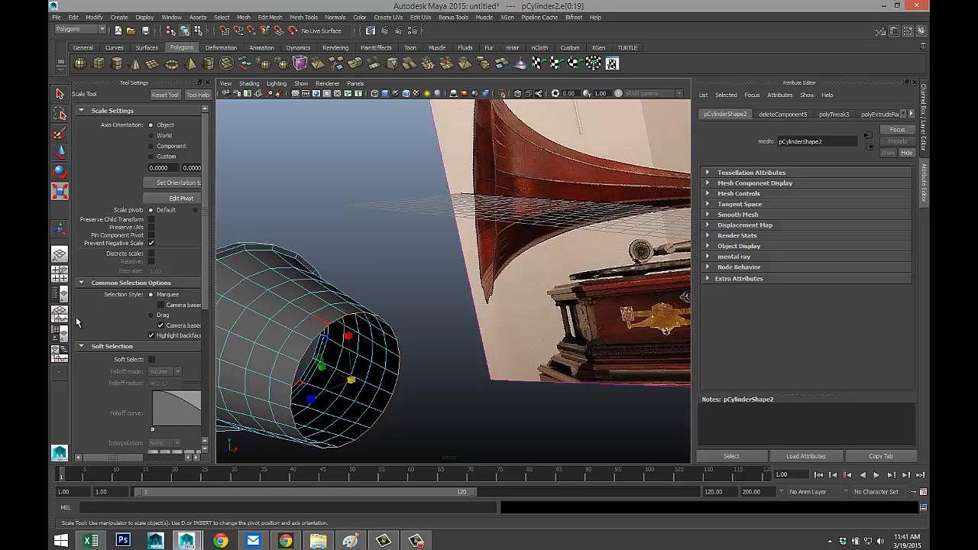
In the front view, extrude the tube's open border edge loop and move it straight outward to where the neck begins curving.
click(59, 271)
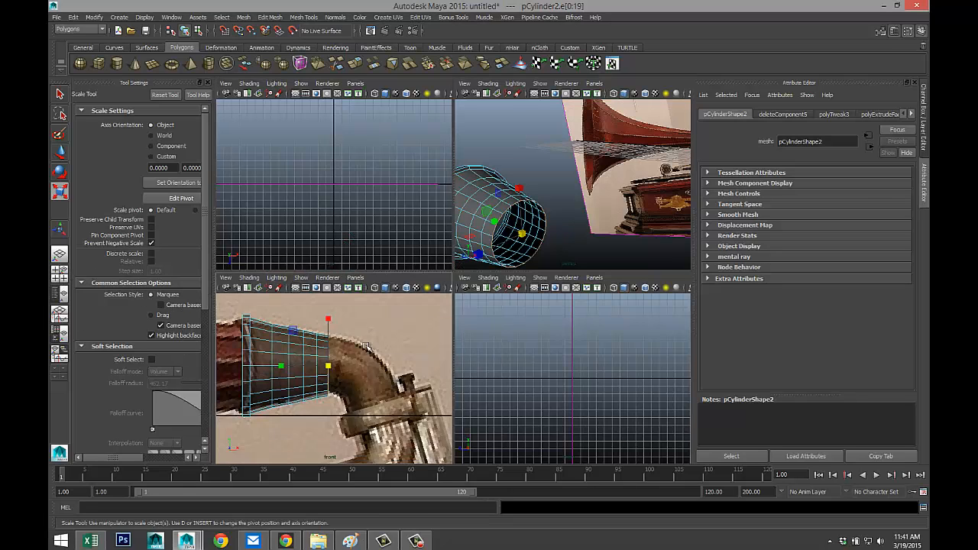
key(space)
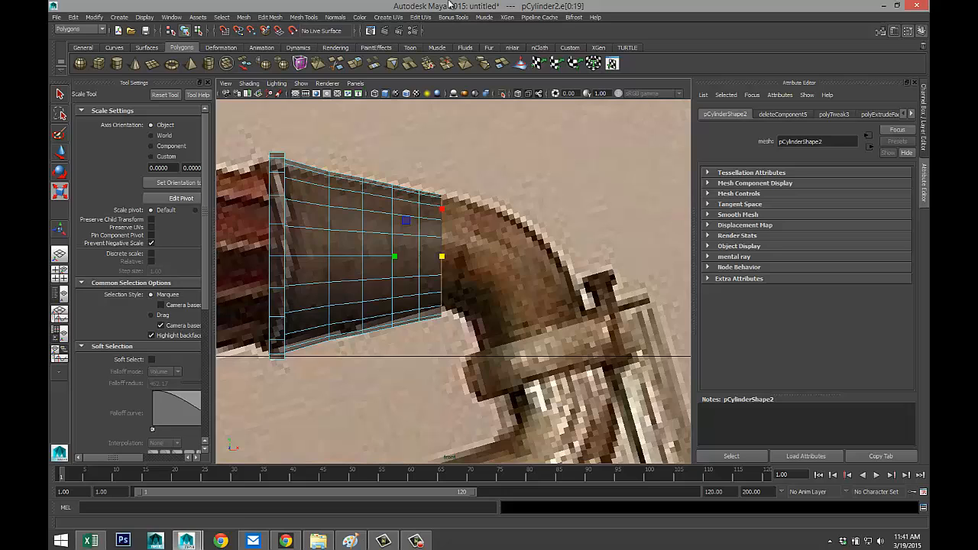
click(270, 18)
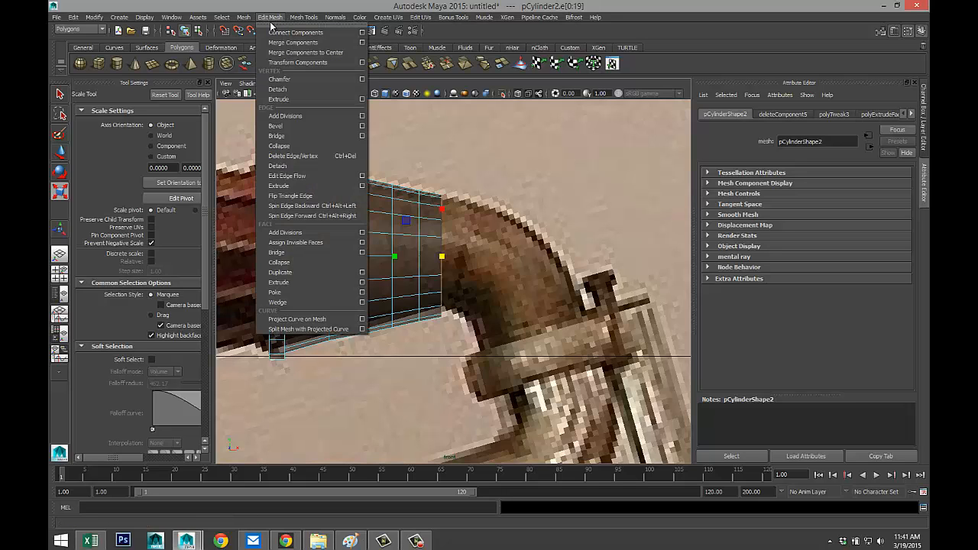
click(289, 185)
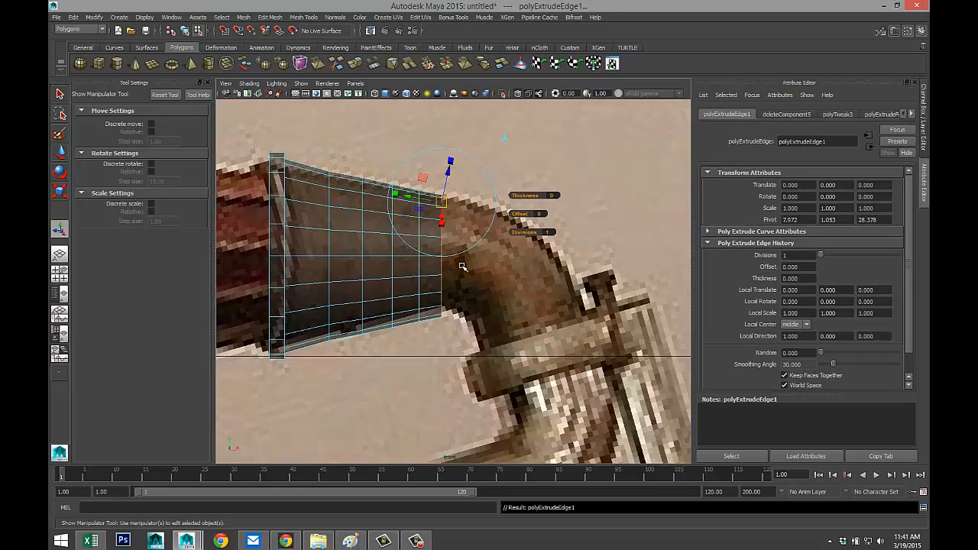
key(w)
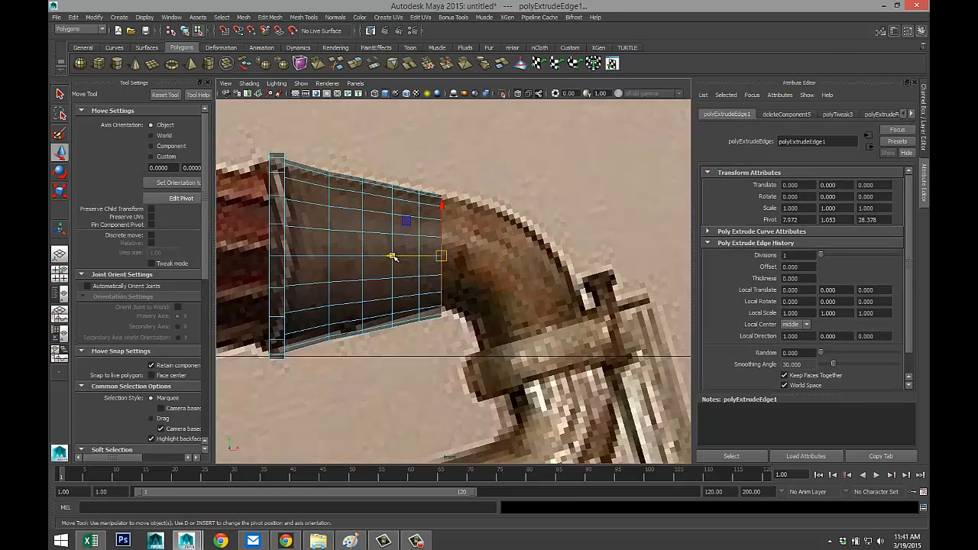
drag(392, 256, 447, 257)
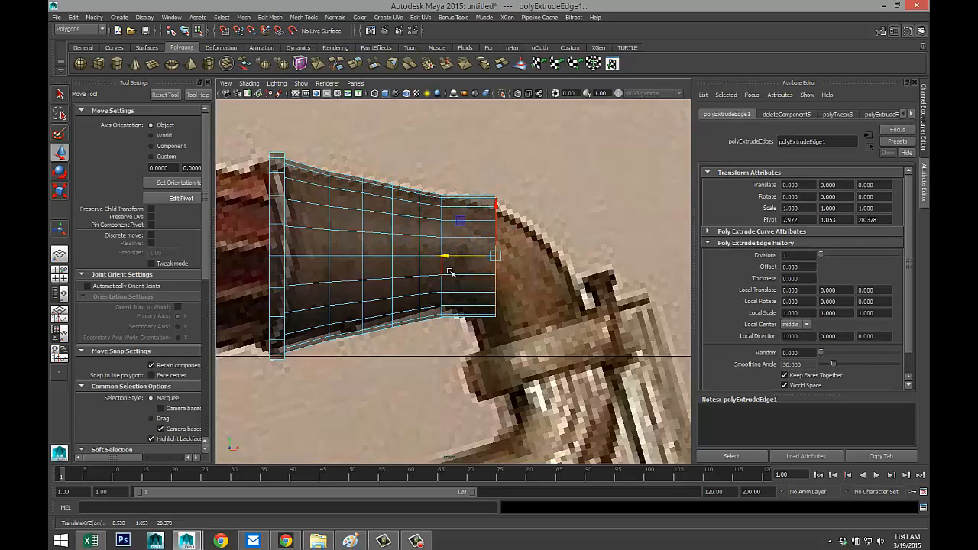
Rotate the extruded end loop clockwise and shift it back and slightly down to fit the photographed neck outline.
key(e)
drag(539, 286, 522, 296)
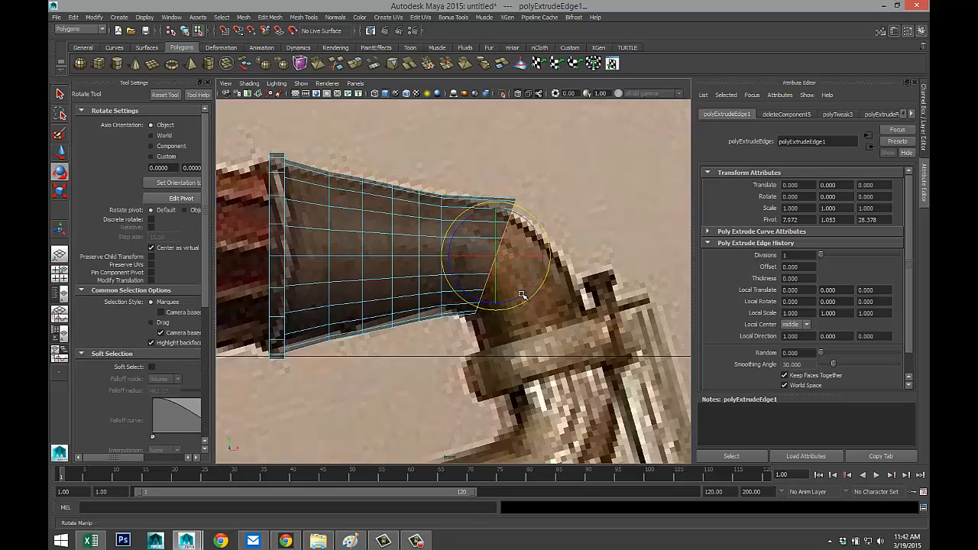
key(w)
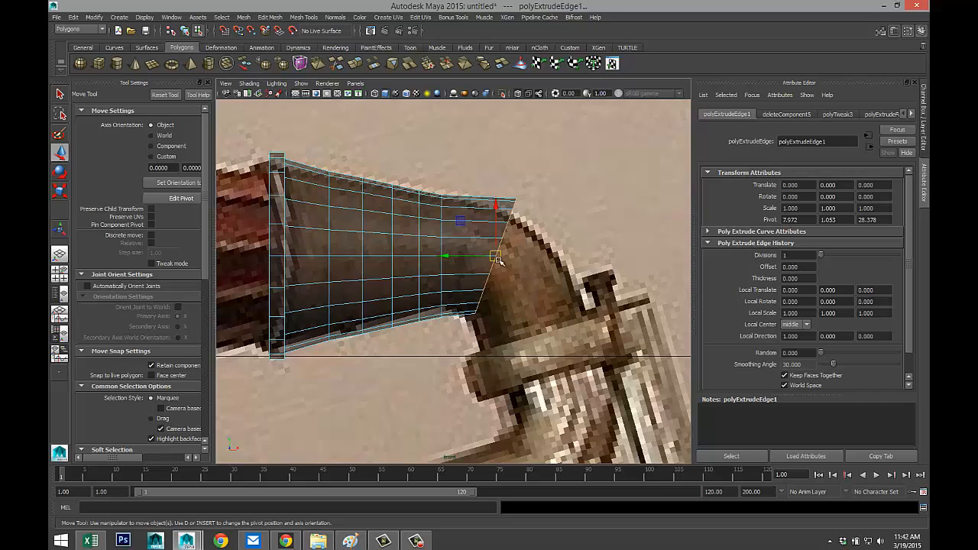
drag(498, 260, 477, 263)
key(r)
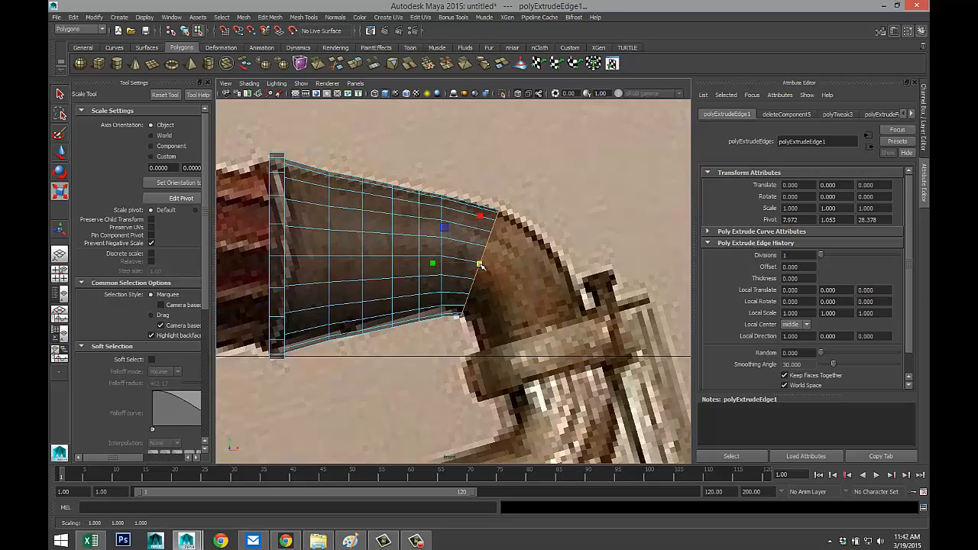
Extrude a second short section down along the bend and rotate its end loop further to follow the curve.
key(ctrl+e)
key(w)
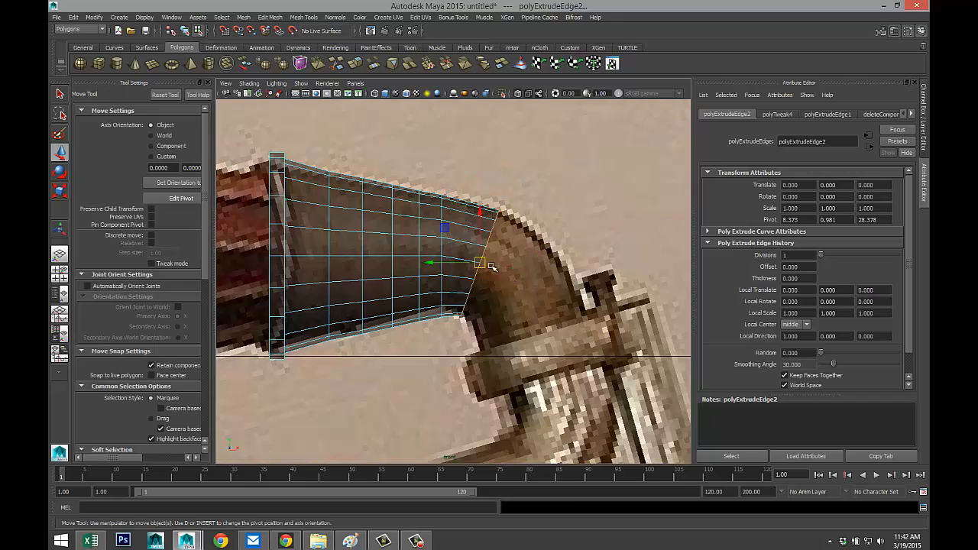
drag(479, 263, 501, 276)
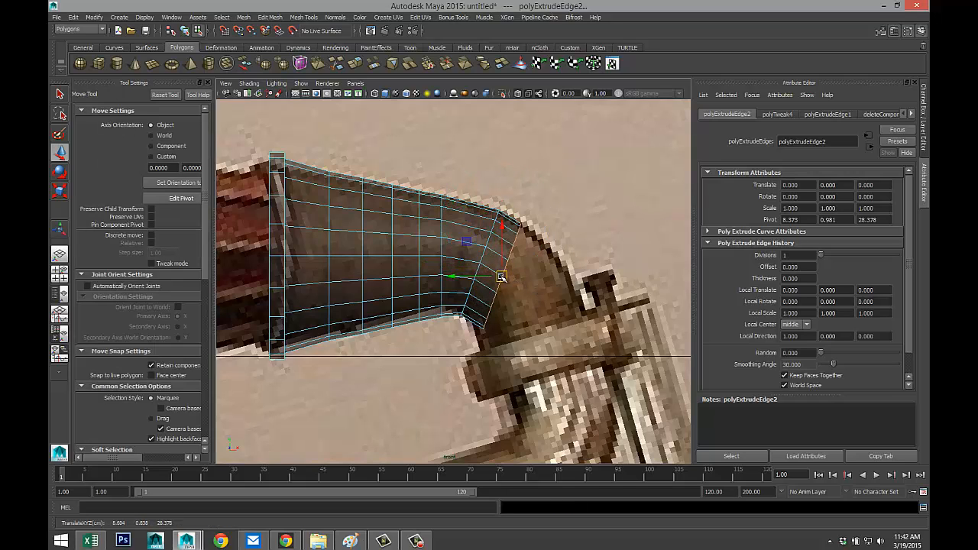
key(e)
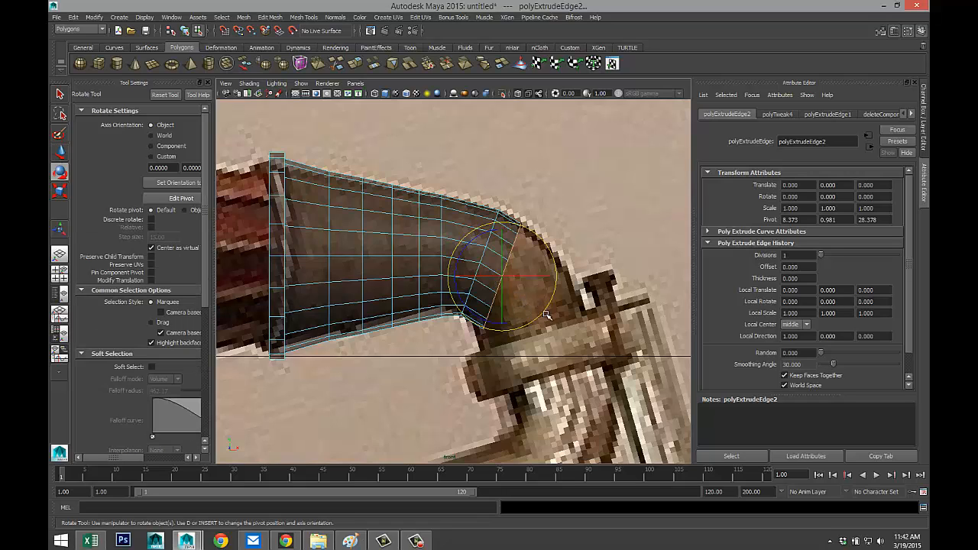
drag(538, 315, 531, 320)
Extrude a third bend section toward the clamp and tilt its end loop perpendicular to the photographed neck.
key(ctrl+e)
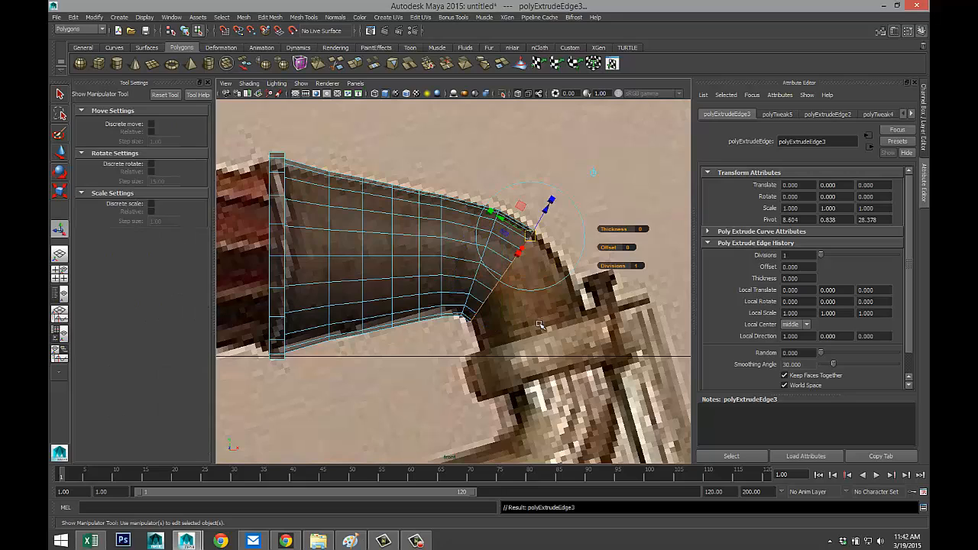
key(w)
drag(501, 277, 514, 294)
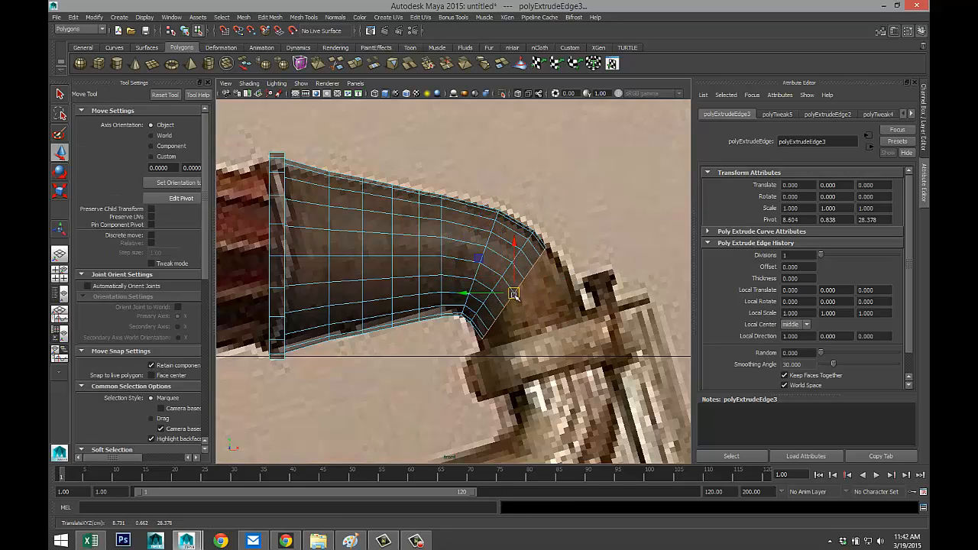
key(e)
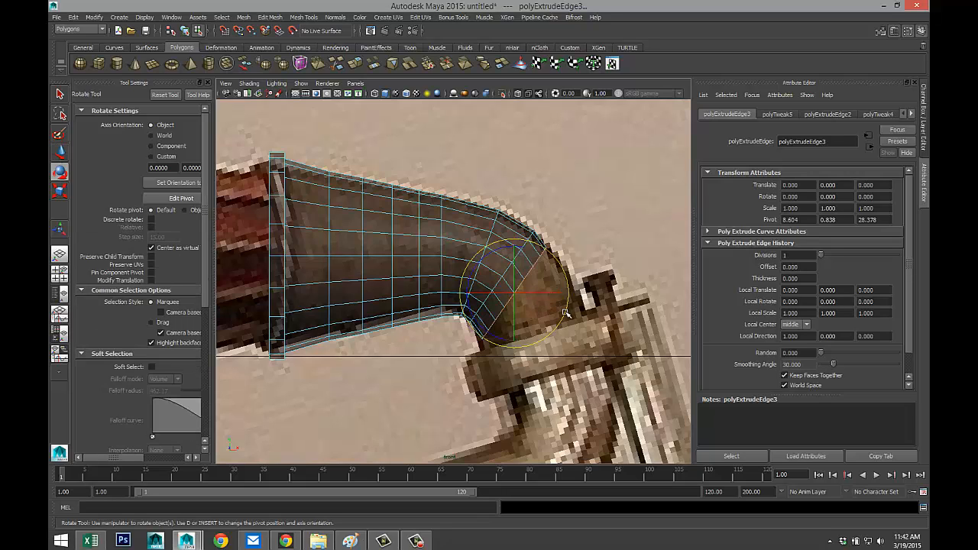
drag(560, 320, 555, 322)
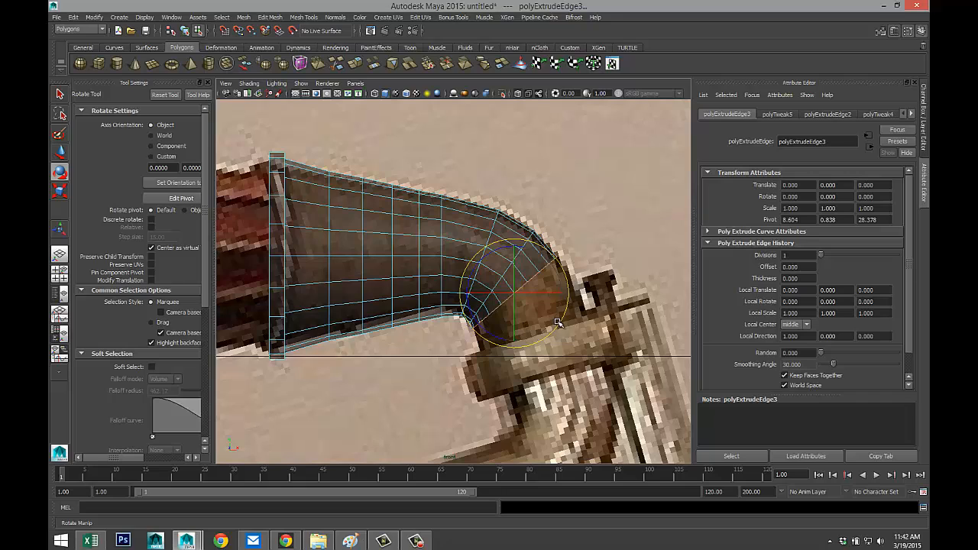
Extrude a fourth section around the outer curve and rotate its end loop closer to the clamp's angle.
key(ctrl+e)
key(w)
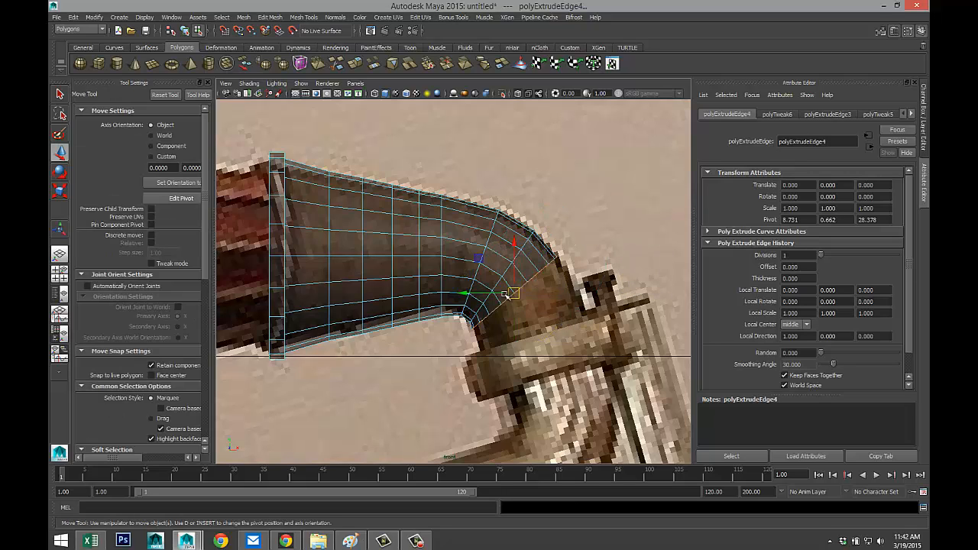
drag(515, 294, 525, 313)
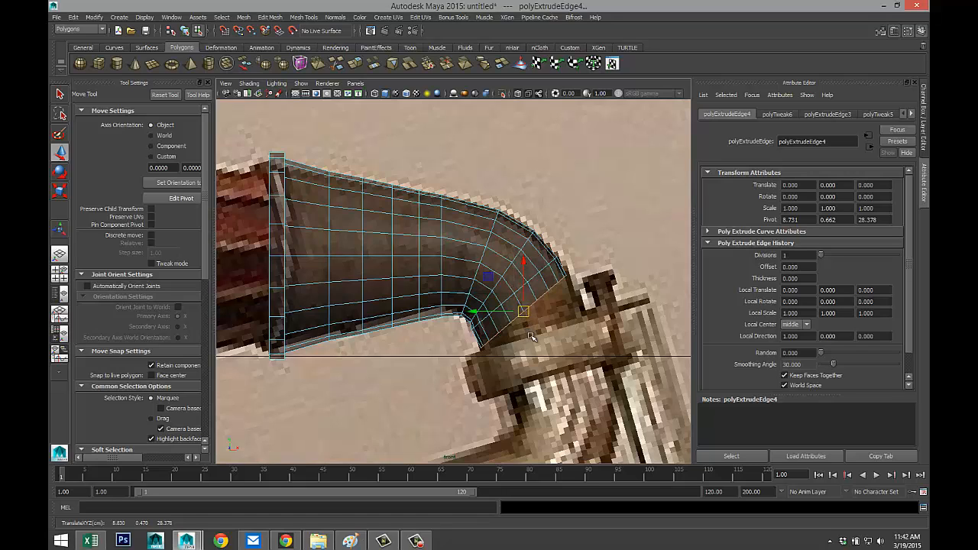
key(e)
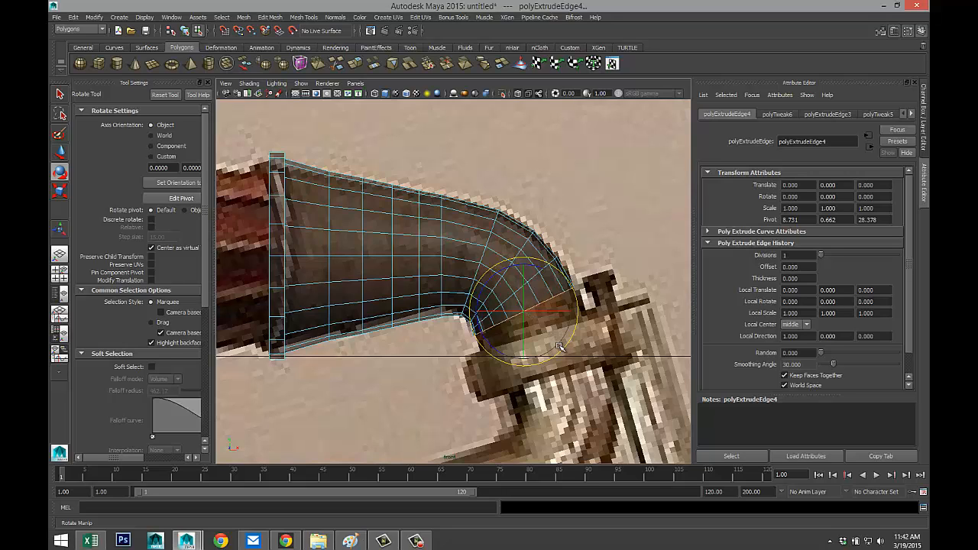
Extrude a fifth section down to the clamp's upper edge, aligning its end loop's angle and position with the clamp.
key(ctrl+e)
key(w)
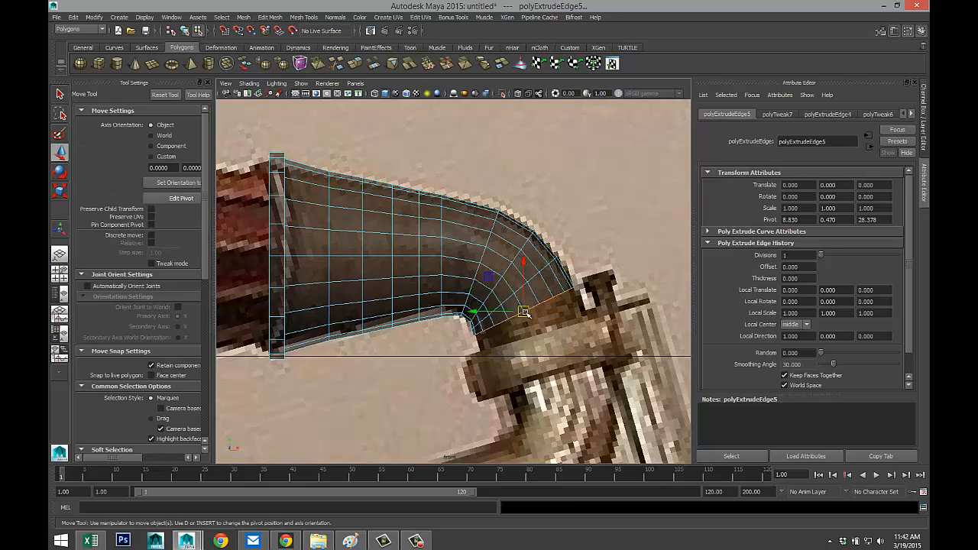
drag(525, 318, 533, 334)
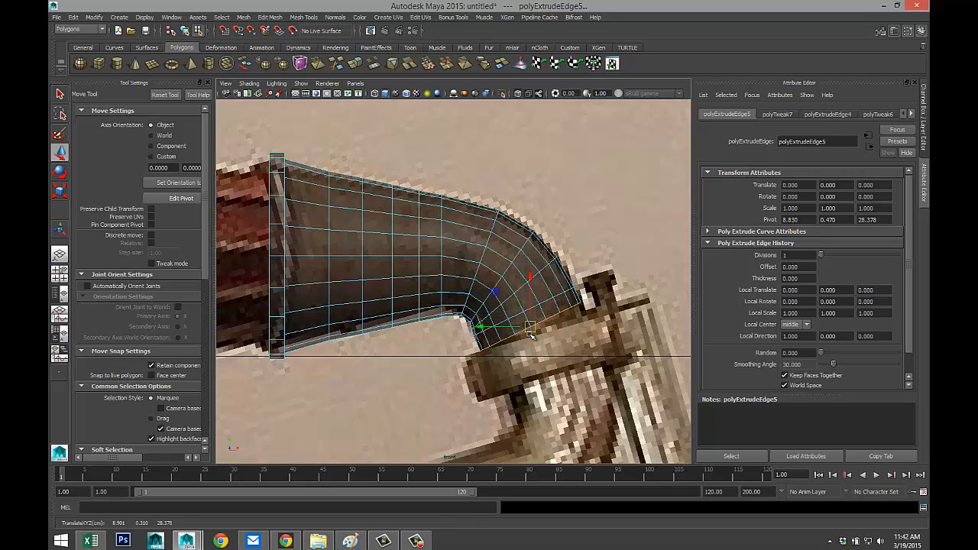
key(e)
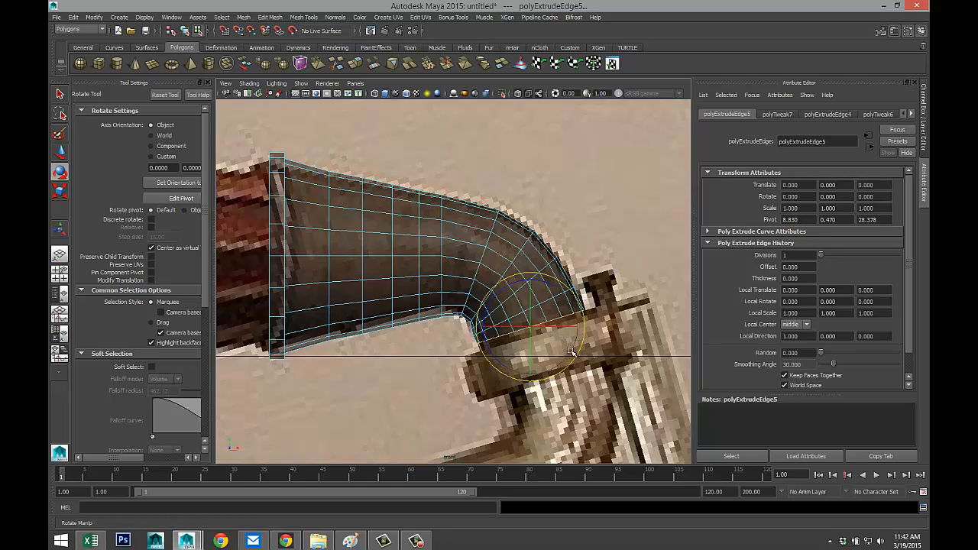
key(w)
drag(537, 334, 534, 337)
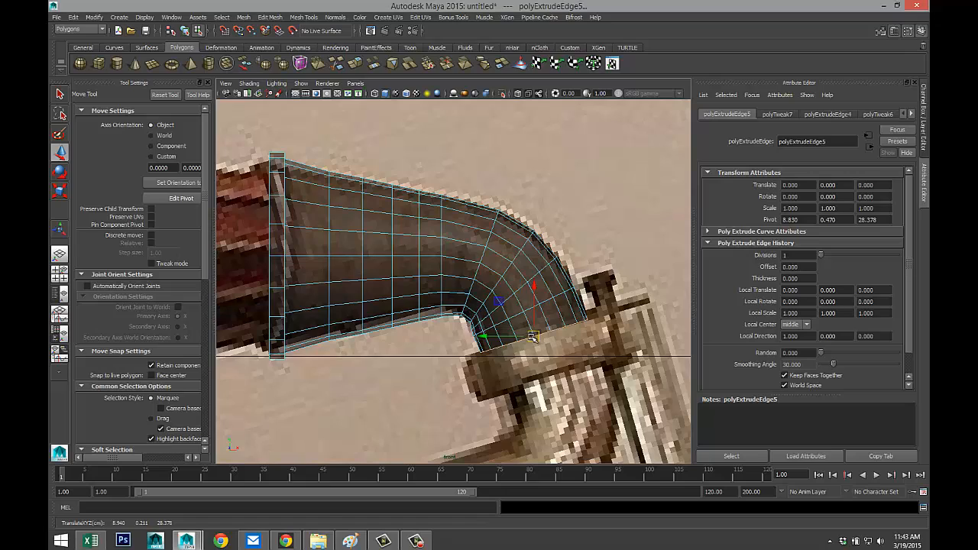
Extrude the end loop straight through the clamp to its lower edge, keeping the neck's direction.
scroll(532, 339, down, 9)
scroll(533, 342, up, 3)
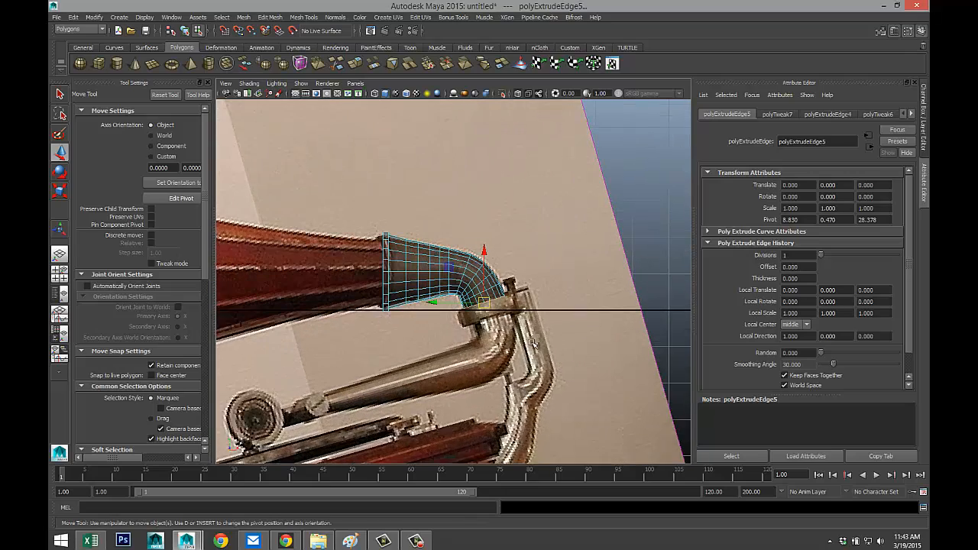
scroll(533, 343, up, 1)
alt+middle_drag(540, 346, 519, 293)
scroll(534, 311, up, 1)
scroll(534, 311, up, 3)
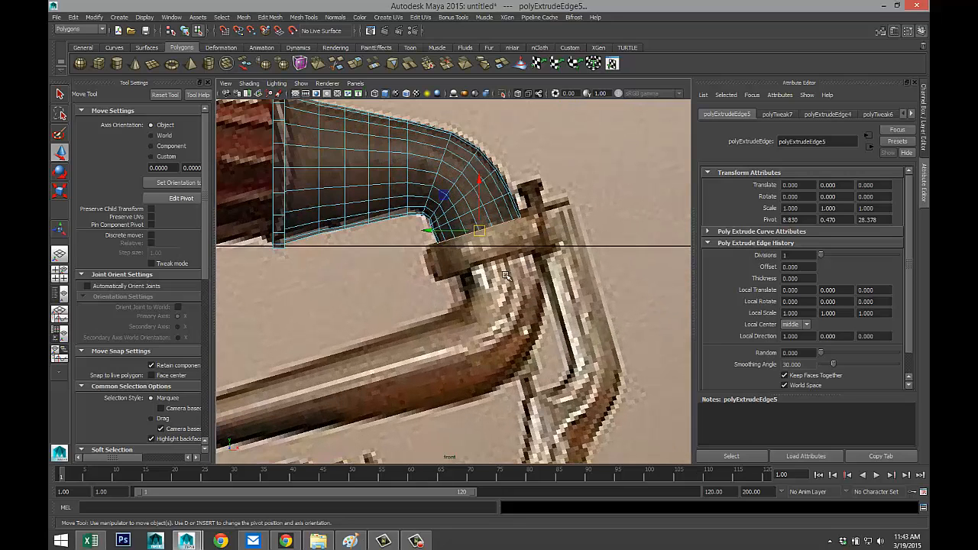
key(g)
key(w)
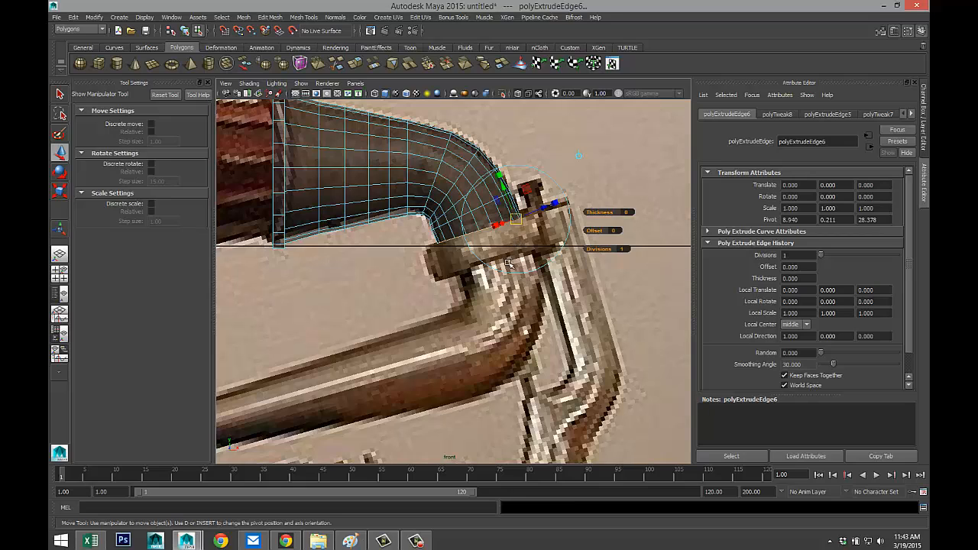
drag(479, 231, 490, 262)
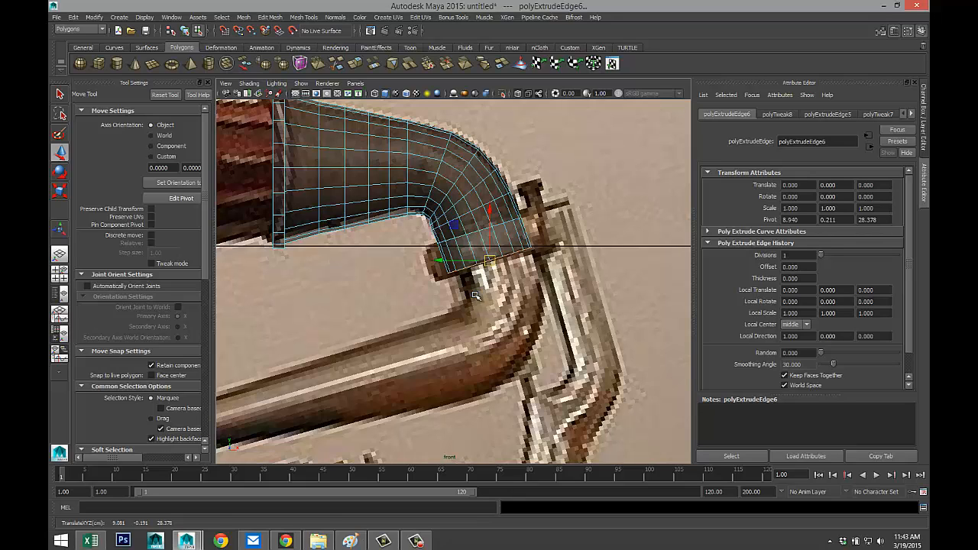
Extrude two short sections below the clamp and rotate the last end loop to roughly horizontal for the lower bend.
key(g)
key(w)
drag(489, 262, 495, 280)
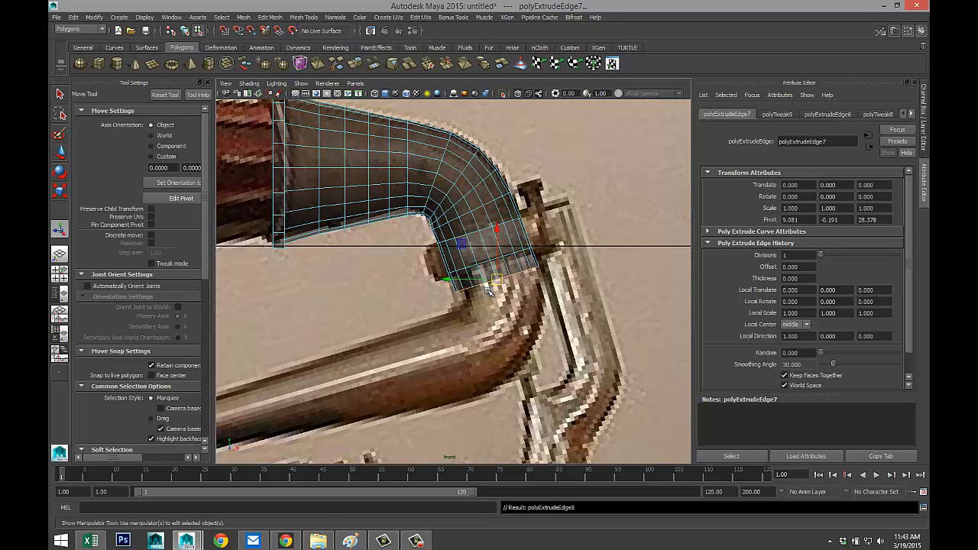
key(g)
key(w)
drag(496, 277, 502, 299)
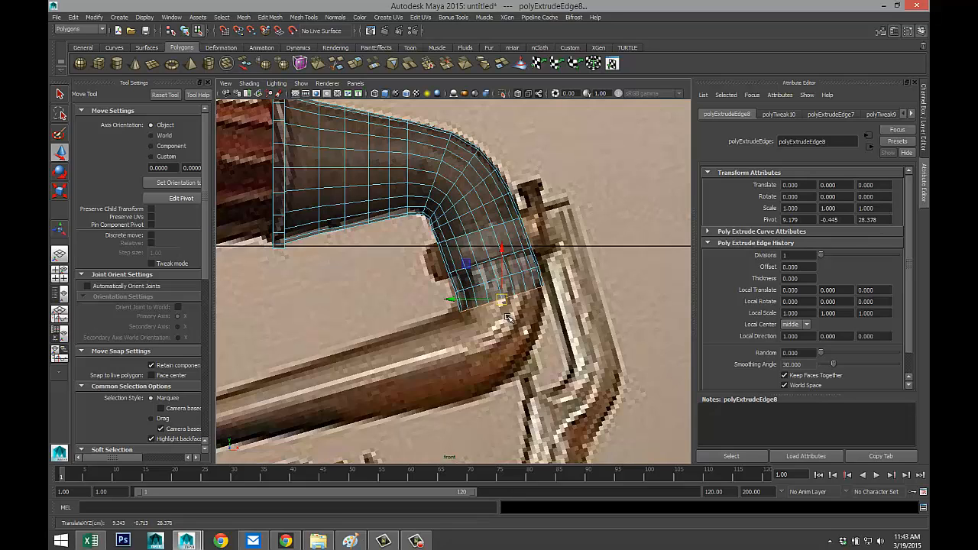
key(e)
drag(539, 340, 524, 343)
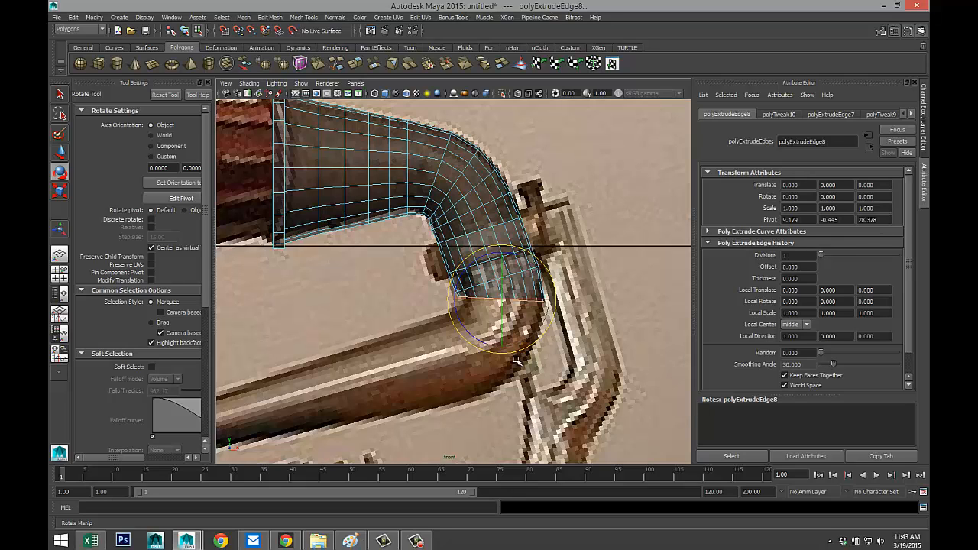
Extrude another section down into the lower elbow and rotate its end loop clockwise toward the horizontal arm.
key(ctrl+e)
key(w)
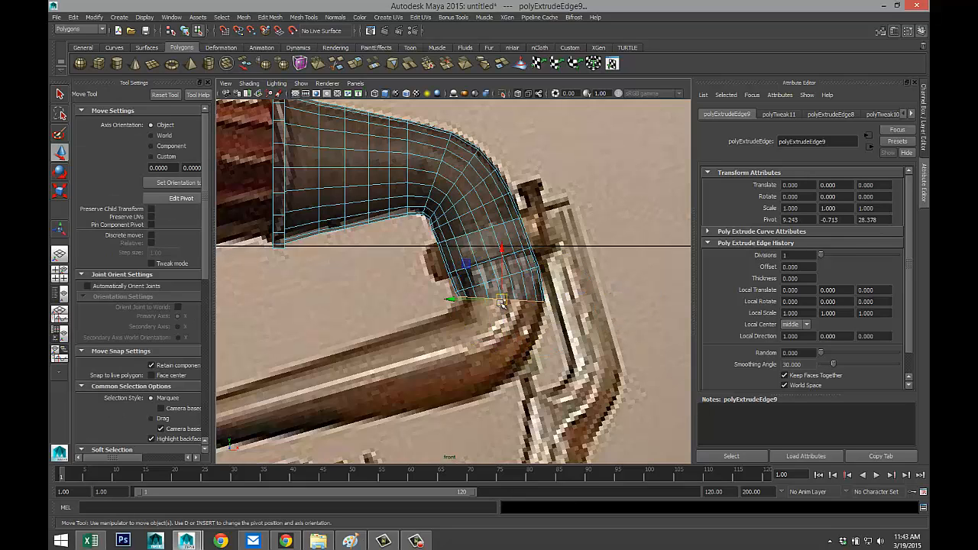
drag(501, 304, 498, 321)
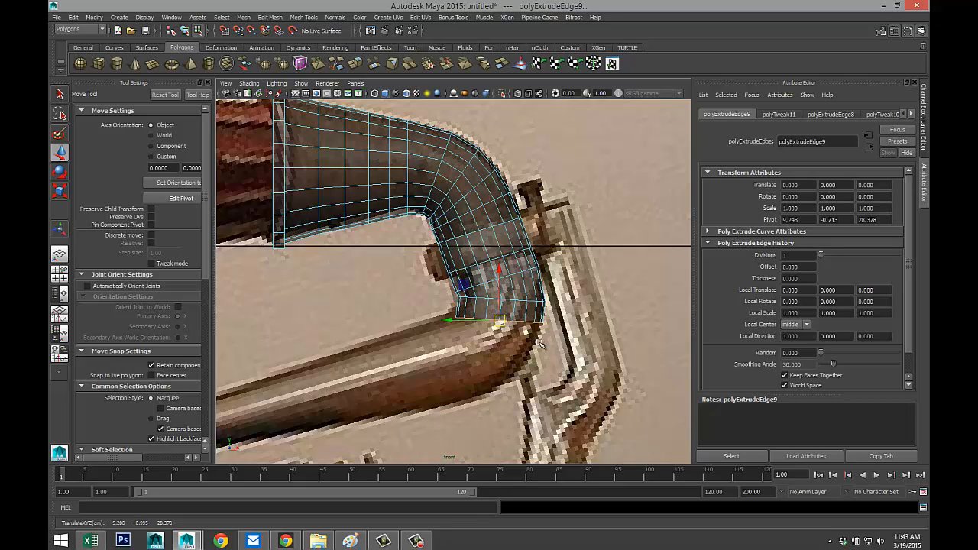
key(e)
drag(541, 341, 532, 351)
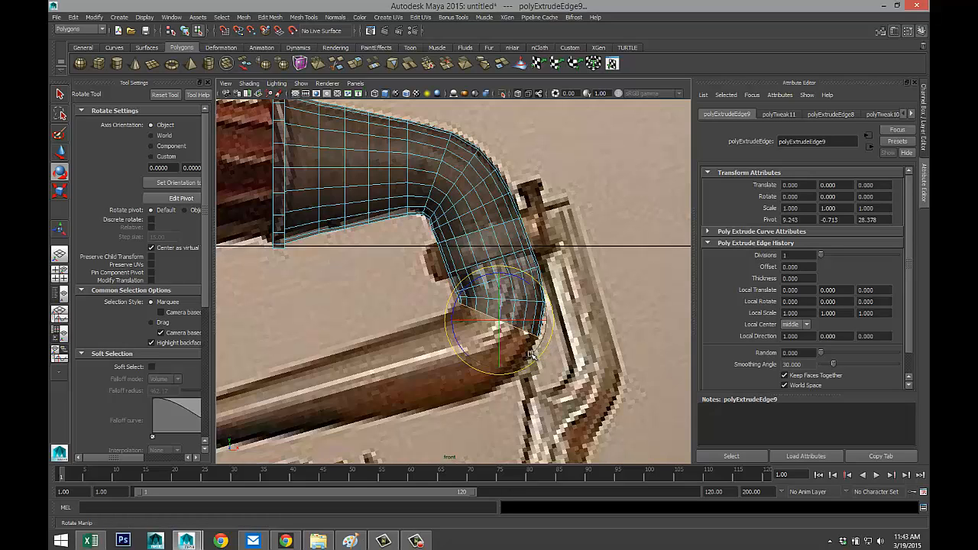
Extrude the neck's end loop further into the lower elbow and rotate it clockwise to follow the bend in the photo.
key(ctrl+e)
key(w)
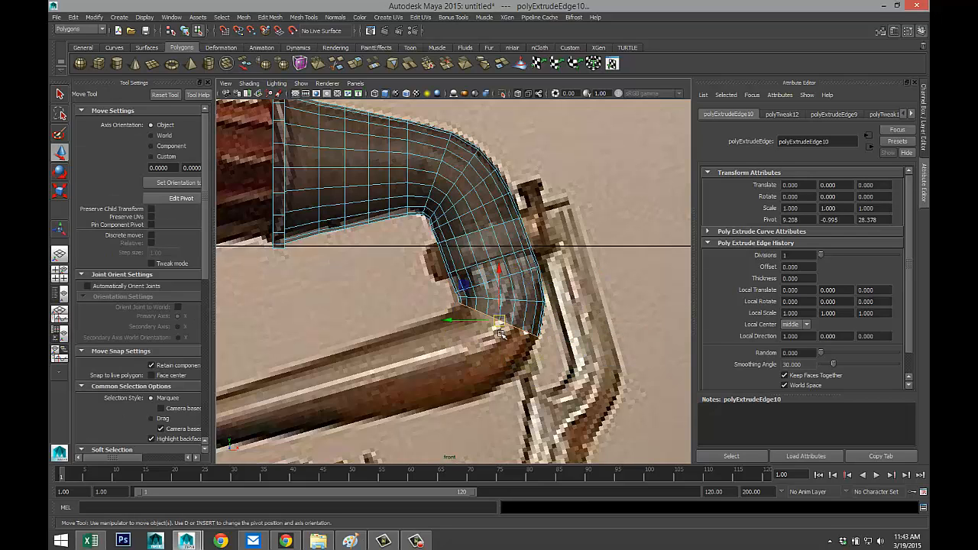
drag(497, 321, 487, 340)
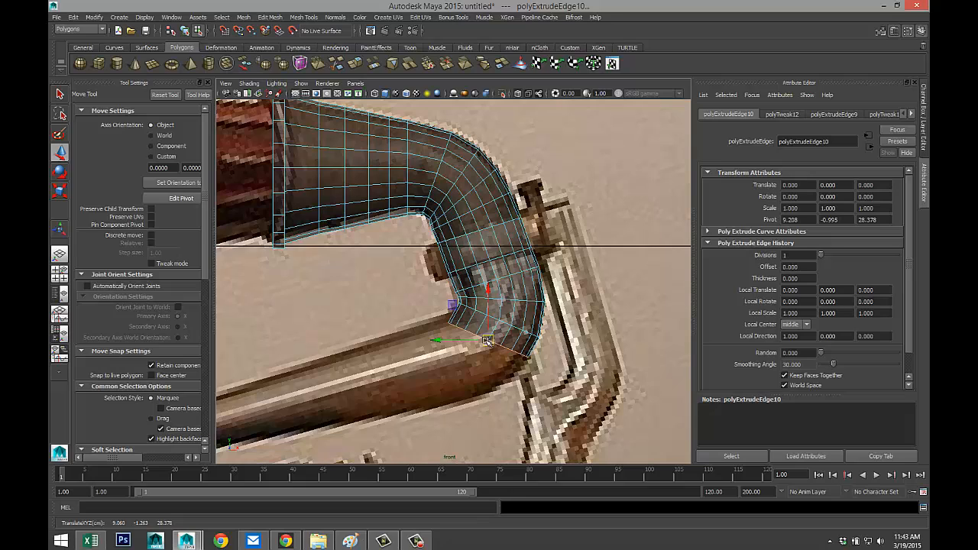
key(e)
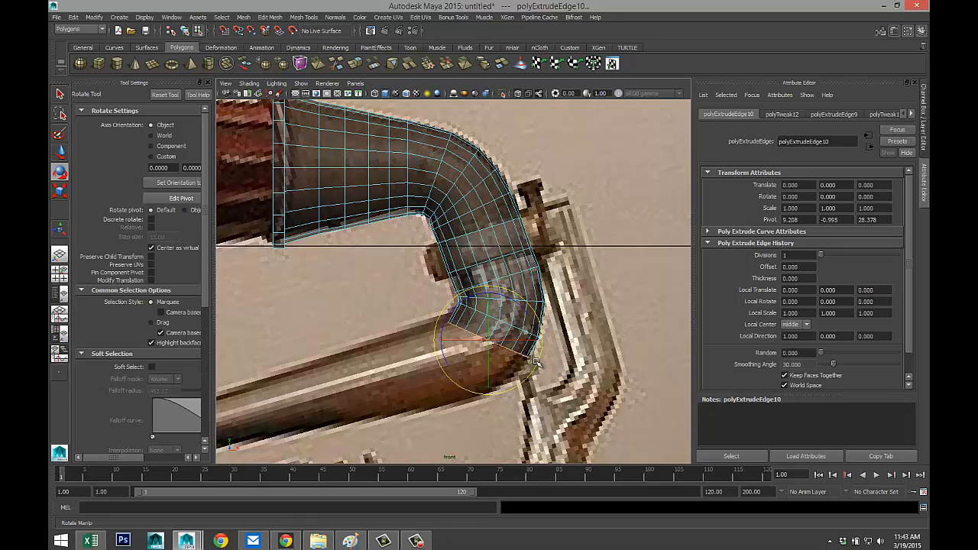
drag(531, 366, 518, 369)
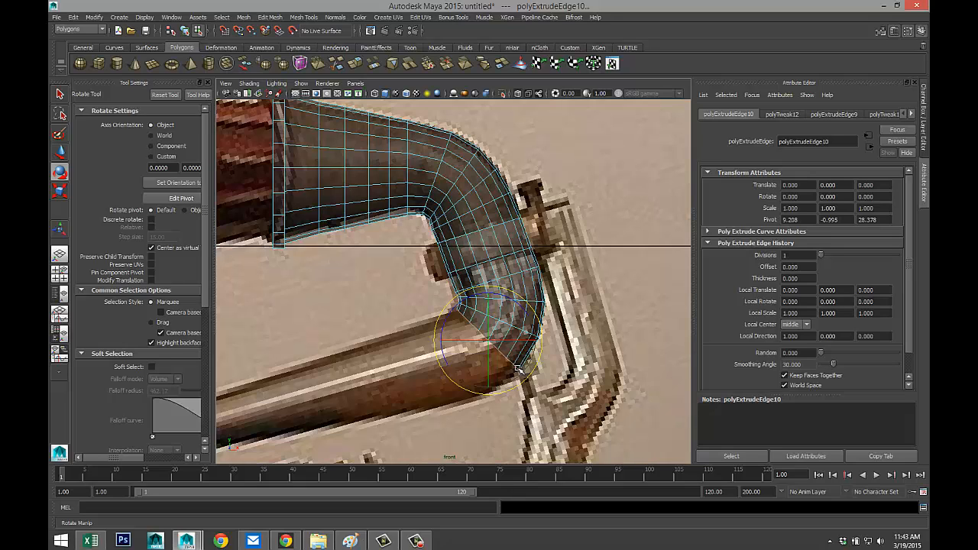
Extrude the next elbow section down toward the long arm and rotate its end loop clockwise to a steeper angle.
key(ctrl+e)
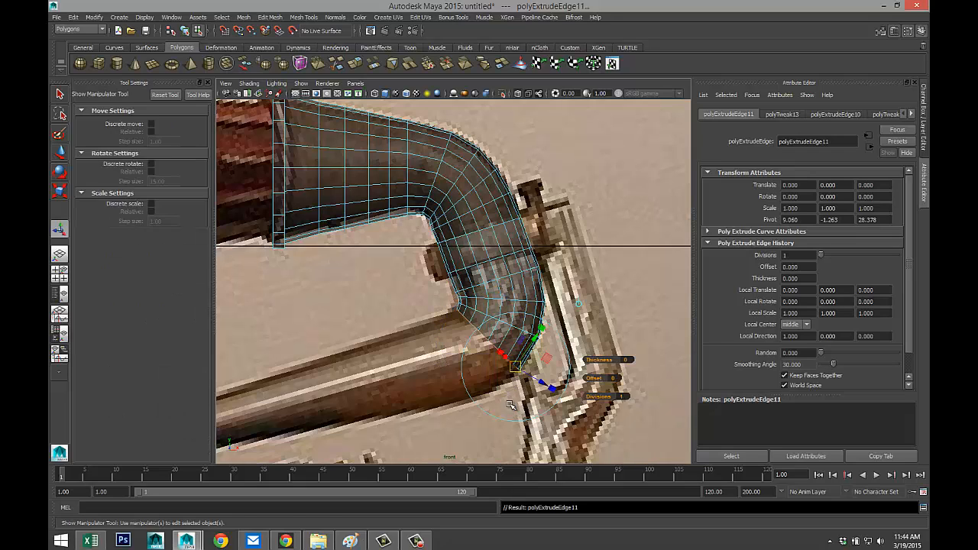
key(w)
drag(487, 342, 468, 356)
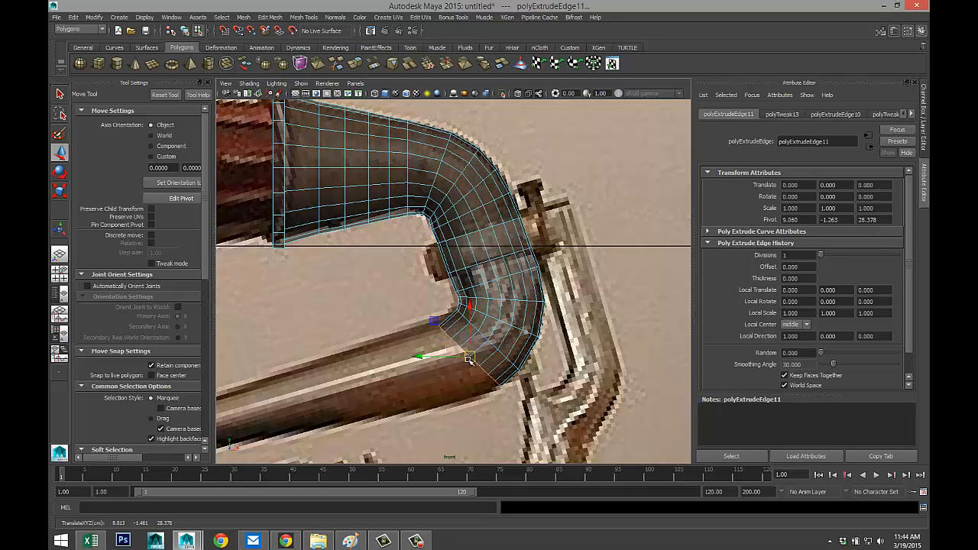
key(e)
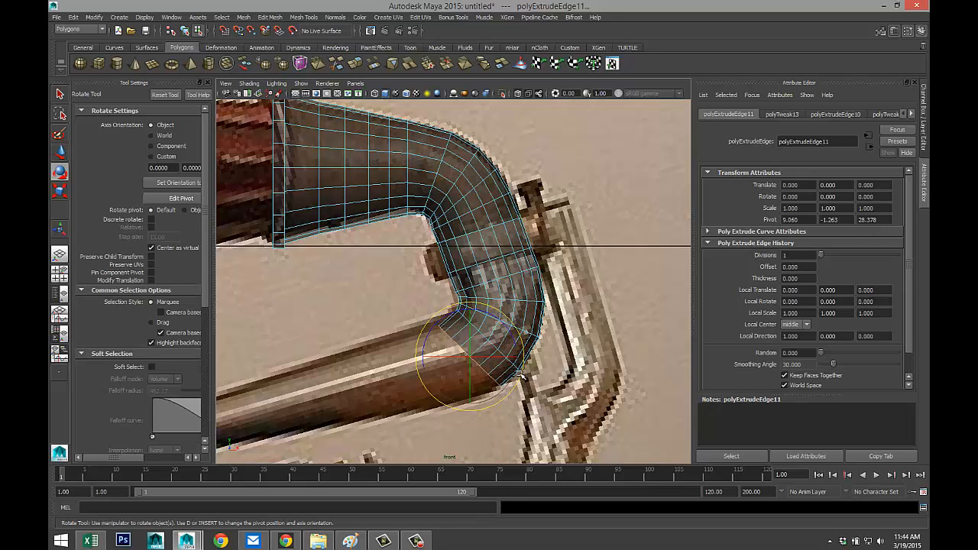
drag(519, 374, 500, 384)
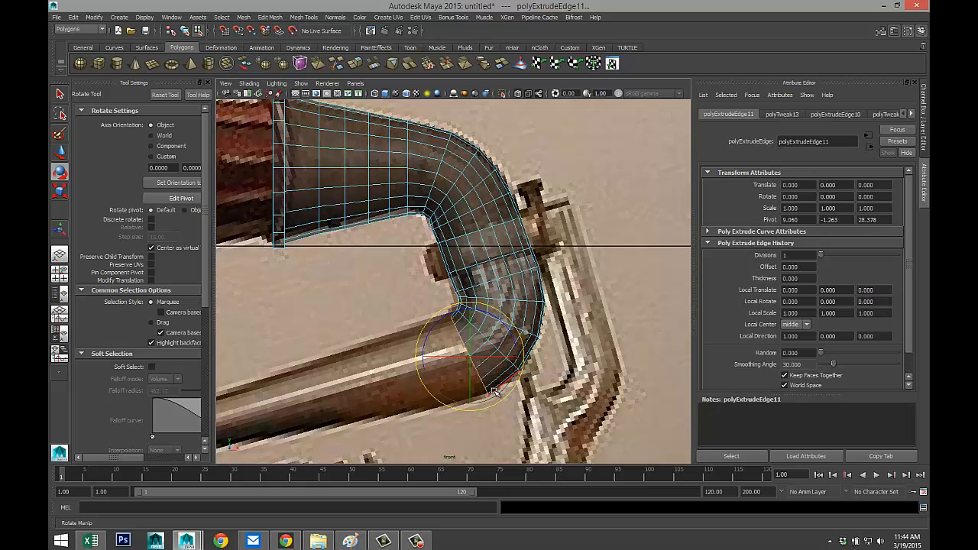
Extrude a section out of the elbow into the long arm and rotate its end loop perpendicular to the arm.
key(ctrl+e)
key(w)
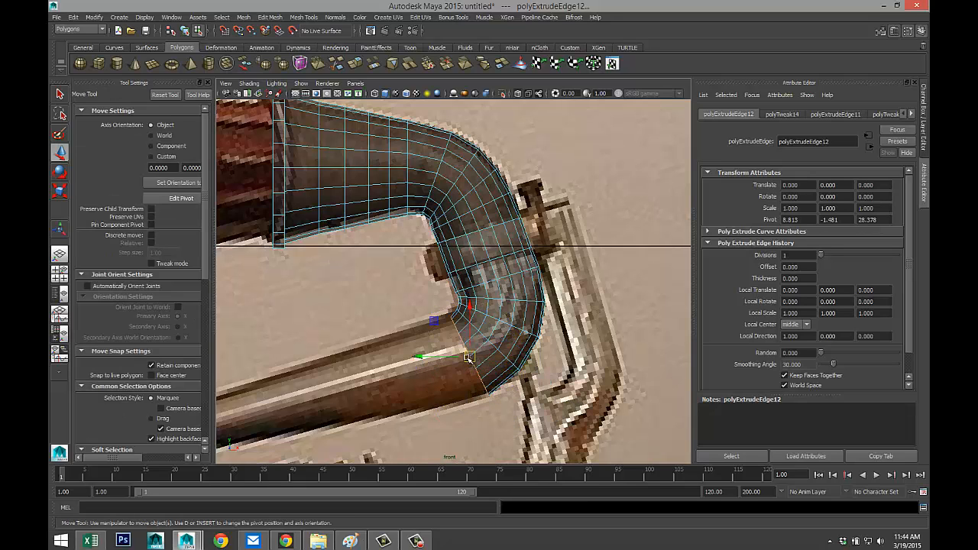
drag(468, 357, 435, 367)
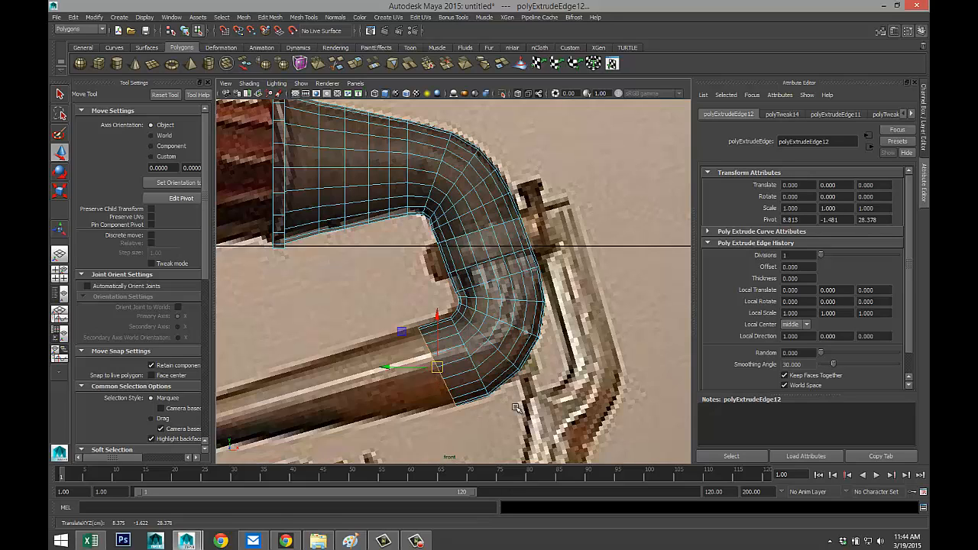
key(e)
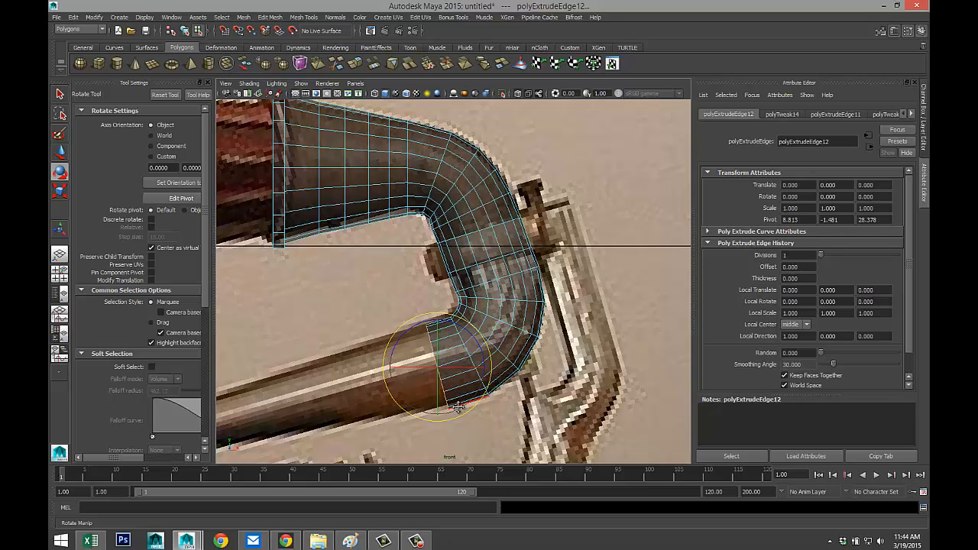
Extrude the first straight section along the long arm and scale its end loop to the arm's width.
alt+middle_drag(458, 407, 510, 322)
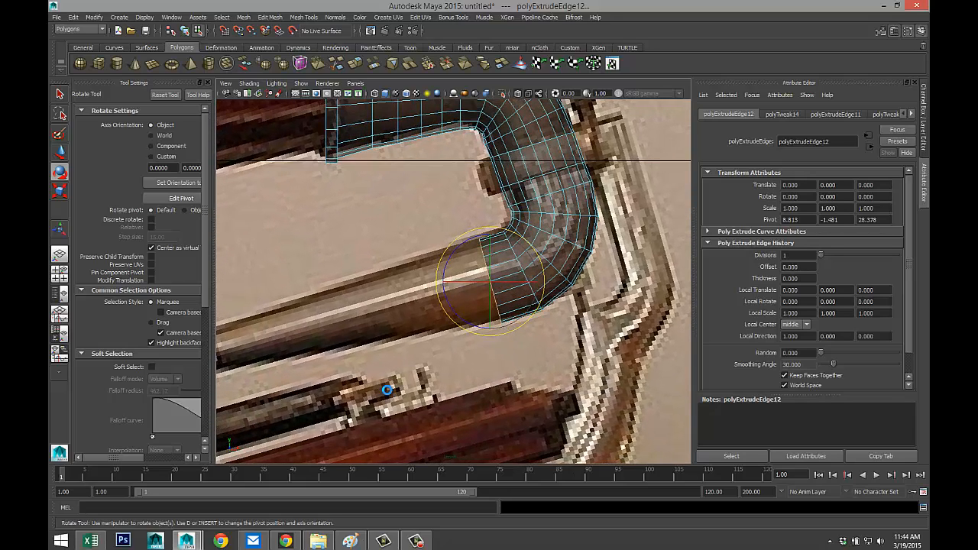
key(ctrl+e)
key(w)
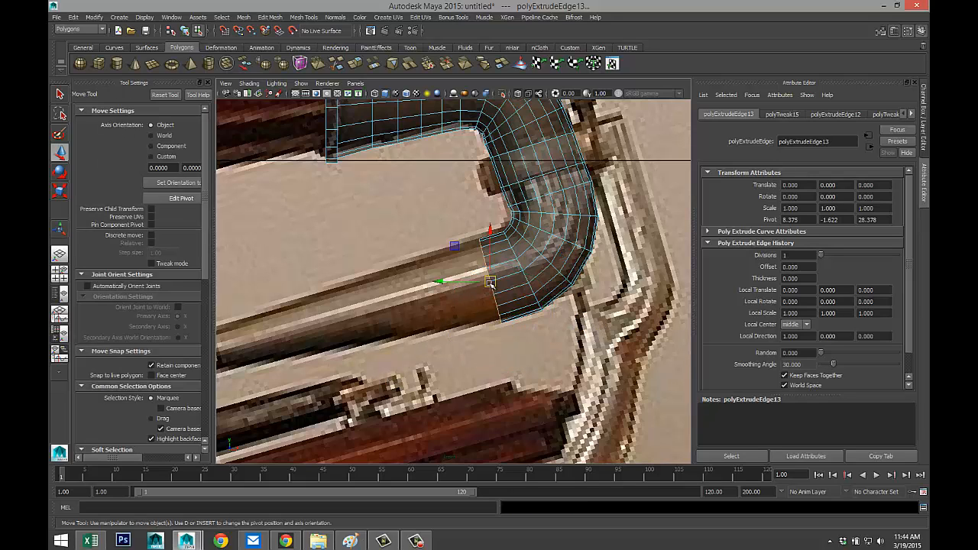
drag(489, 282, 452, 290)
key(r)
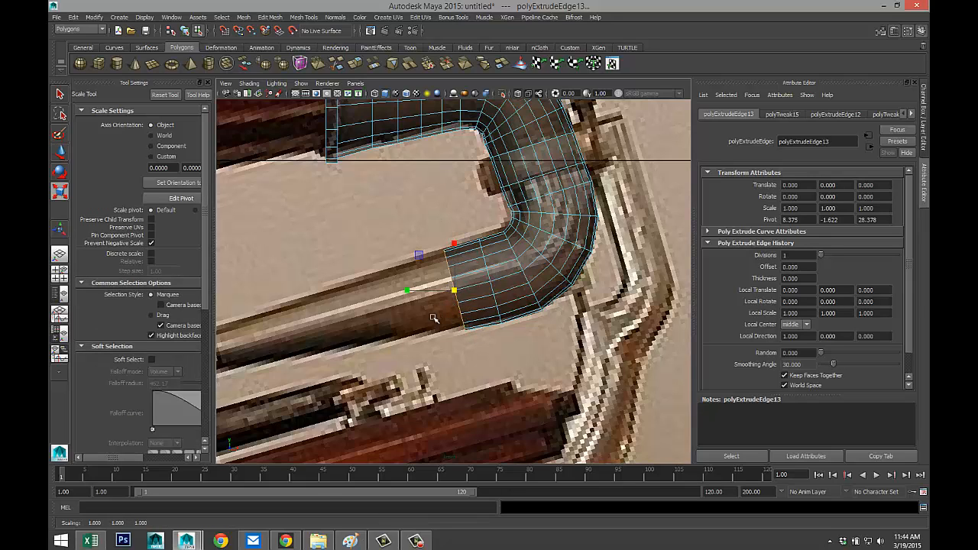
Extrude two more sections along the long arm, scaling down each end loop to match the taper in the photo.
key(ctrl+e)
key(w)
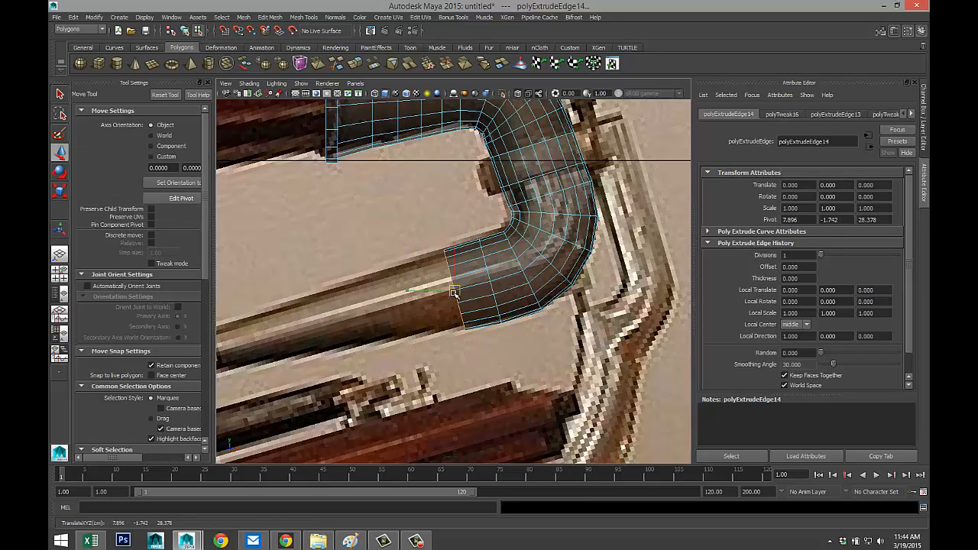
drag(452, 295, 366, 316)
key(r)
key(ctrl+e)
key(w)
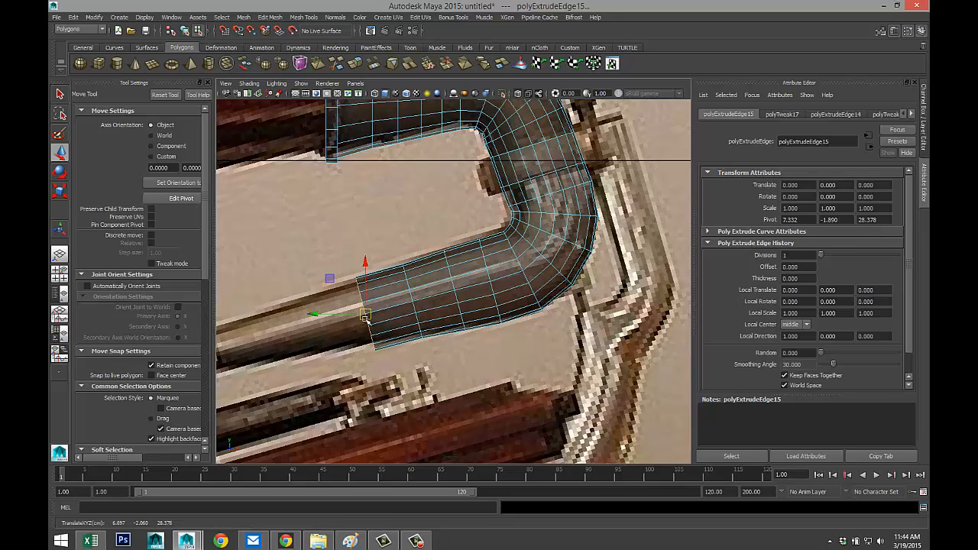
key(r)
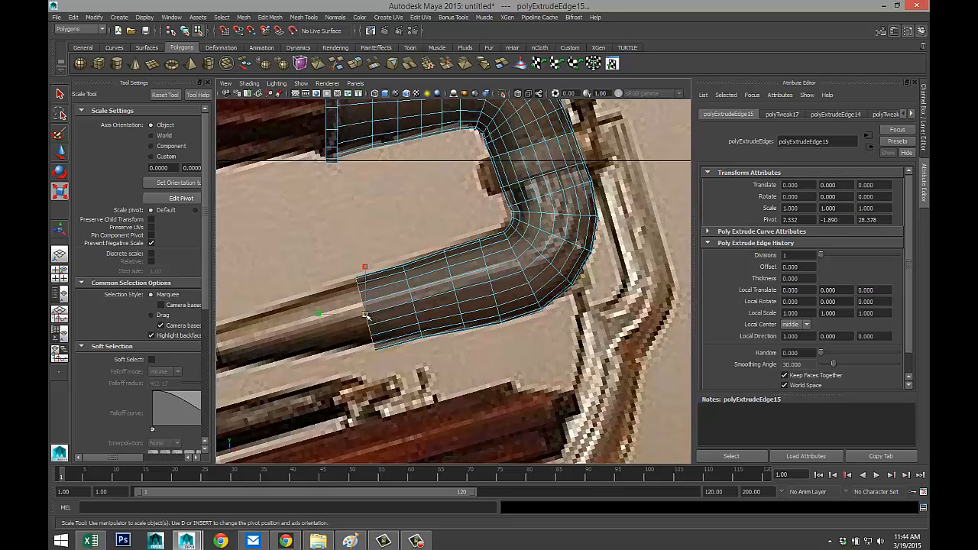
drag(366, 316, 356, 314)
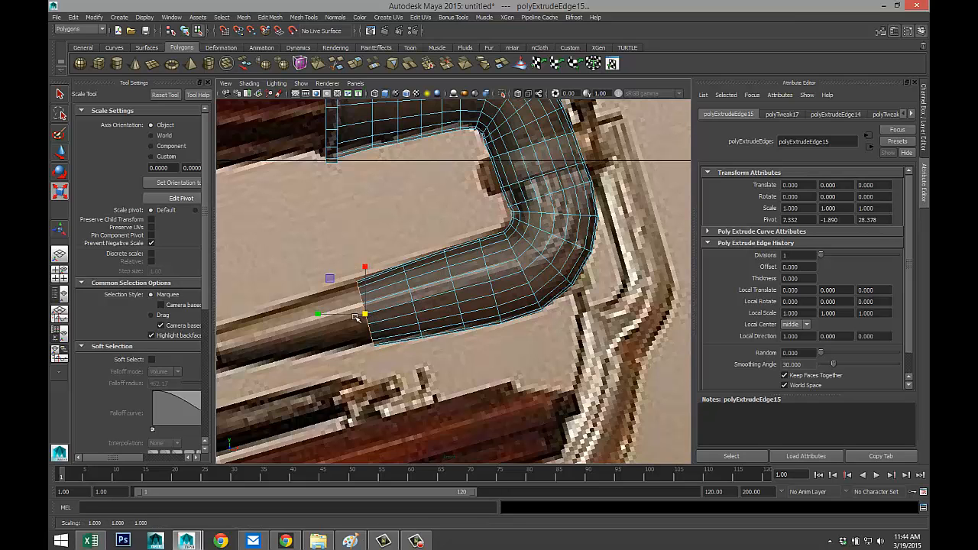
Extrude a shorter section along the middle of the long arm and fit its end loop's size to the photo.
alt+middle_drag(311, 370, 439, 322)
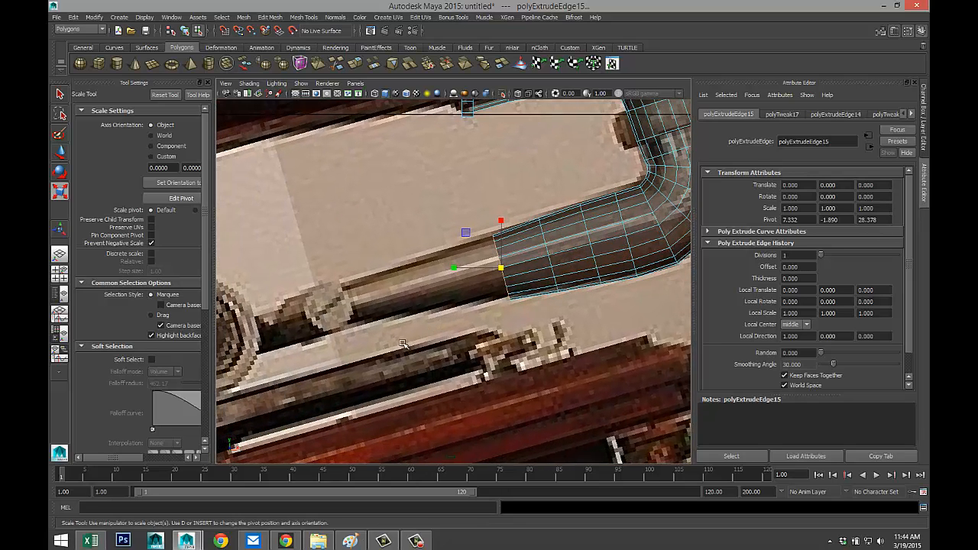
key(ctrl+e)
key(w)
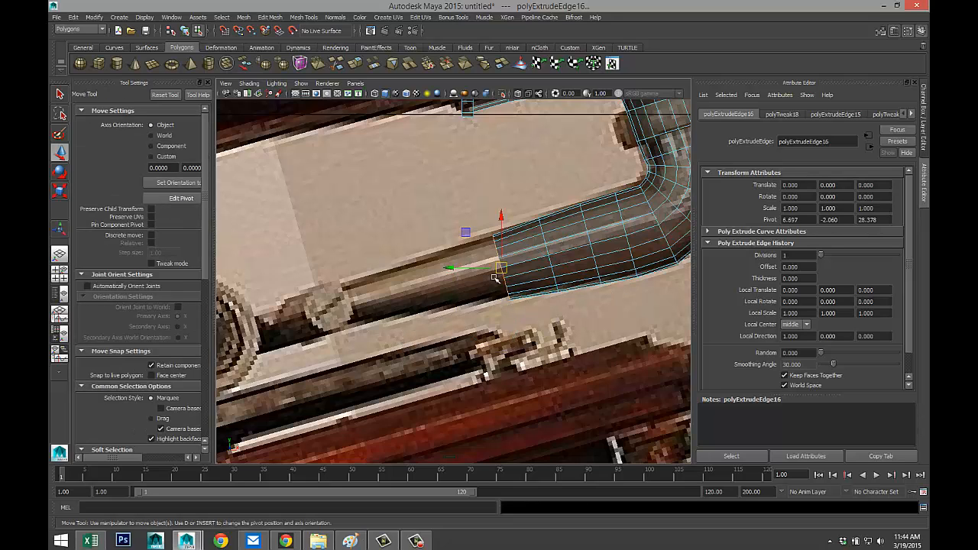
drag(501, 269, 464, 278)
key(r)
key(w)
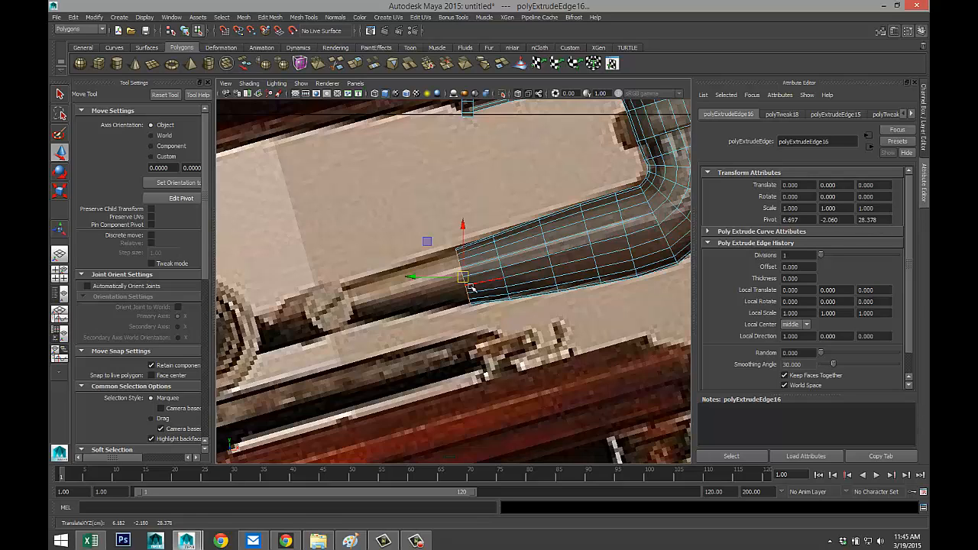
key(r)
drag(464, 278, 468, 282)
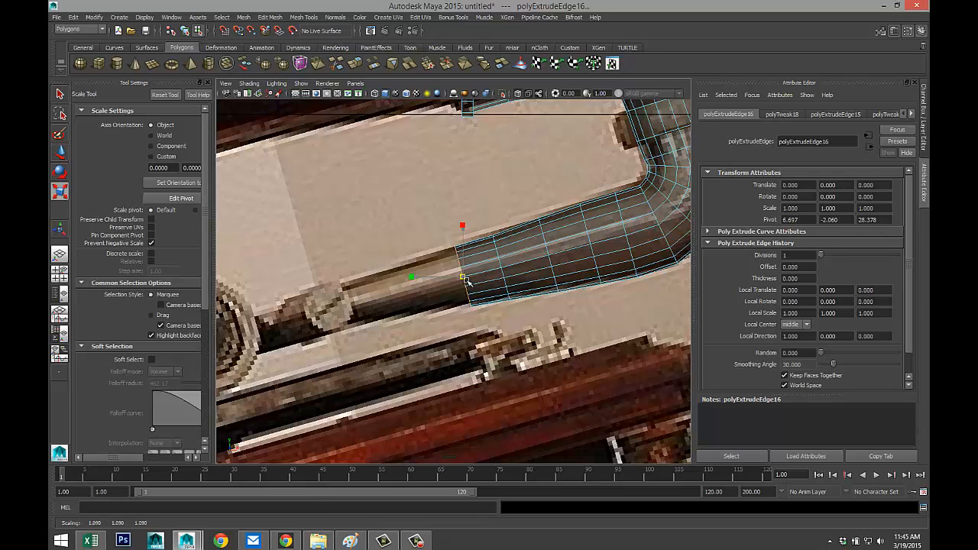
Extrude the following arm section toward the small joint and scale its end loop down to the arm's outline.
key(w)
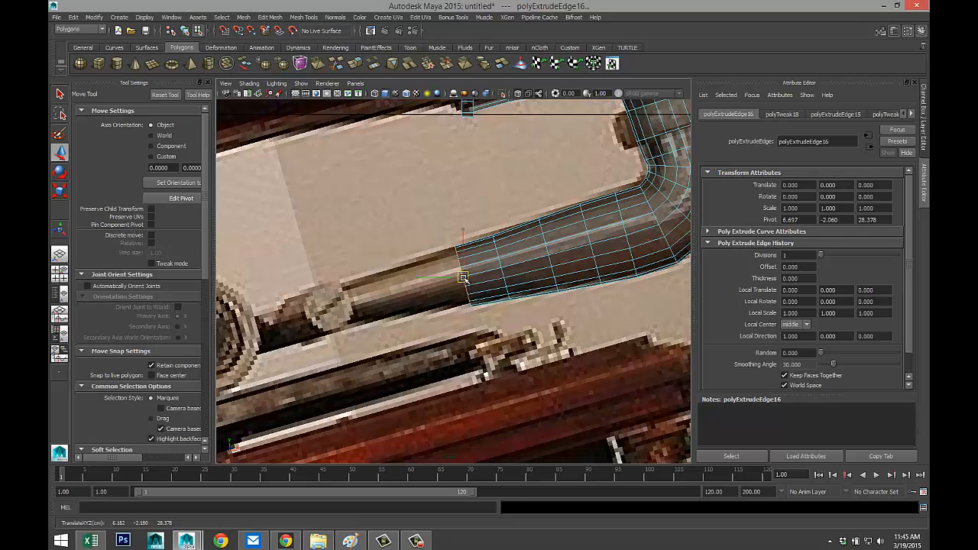
drag(463, 278, 418, 292)
key(ctrl+e)
key(w)
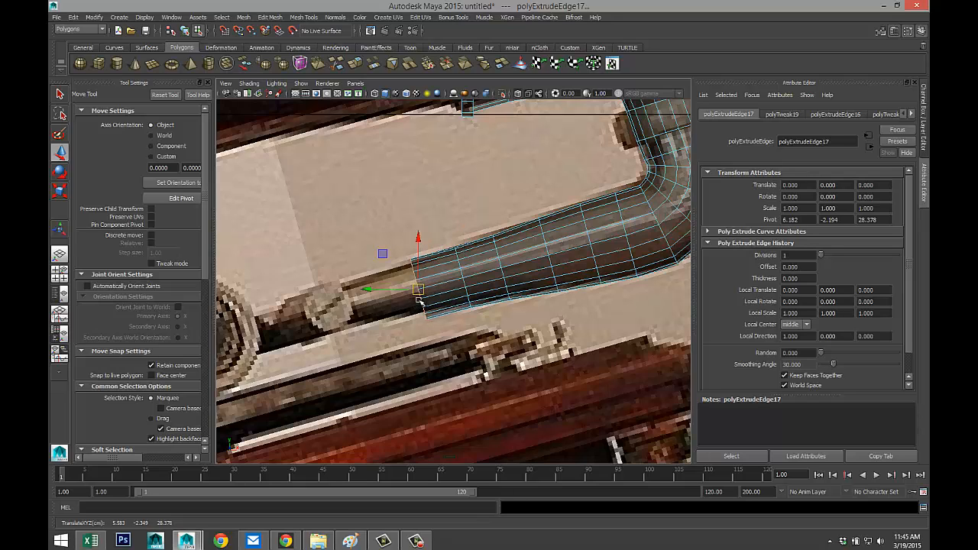
key(r)
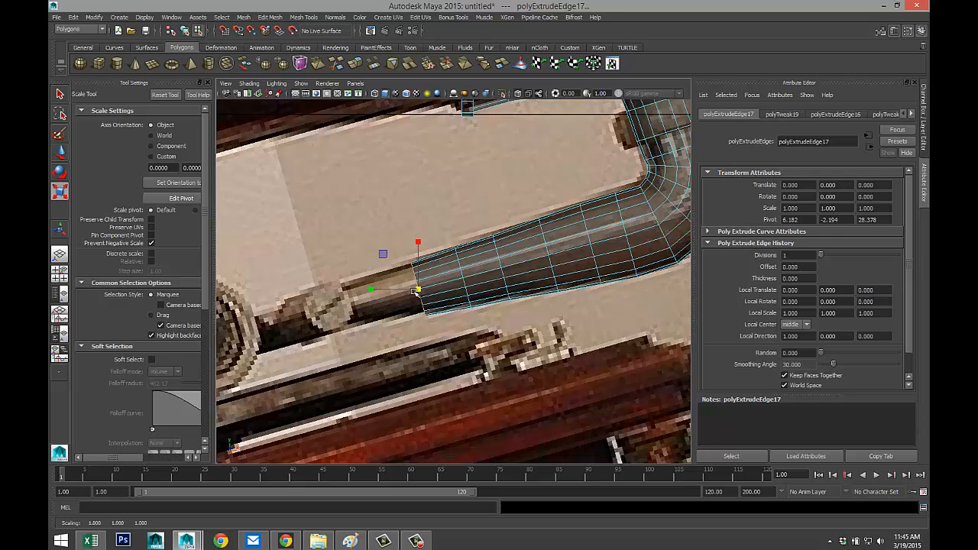
Extrude a section up to just before the small joint and scale its end loop down slightly.
key(ctrl+e)
key(w)
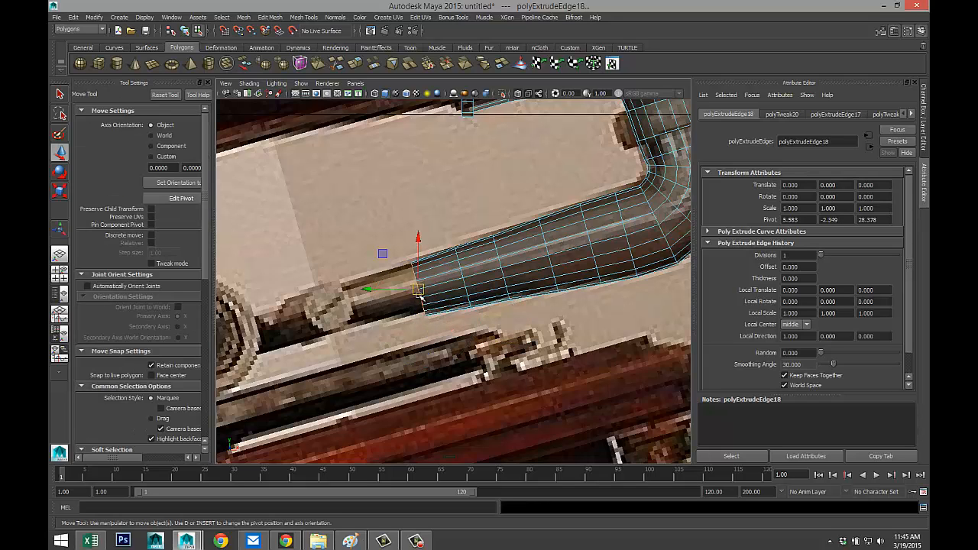
drag(418, 290, 375, 302)
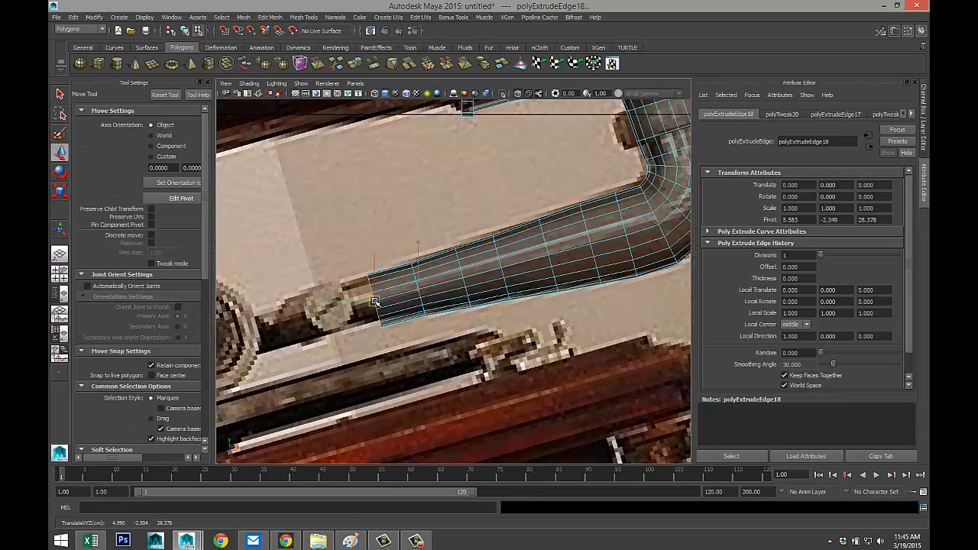
key(r)
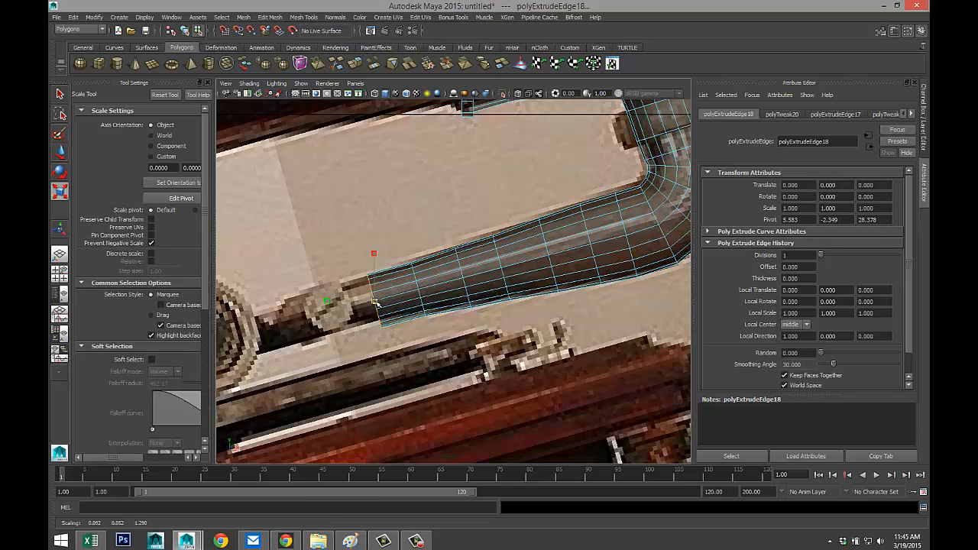
click(374, 302)
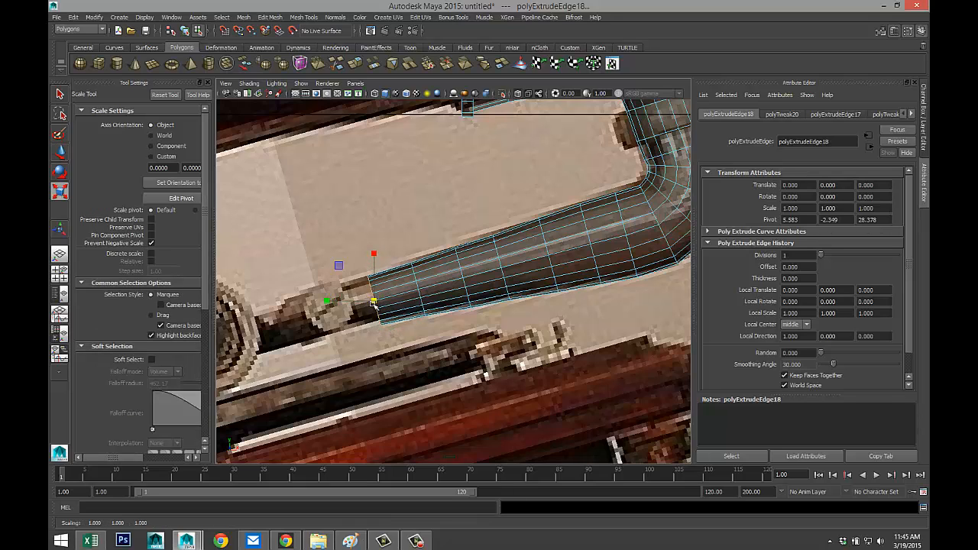
Extrude two sections across the small joint near the arm's thin end, scaling each end loop to continue the taper.
key(ctrl+e)
key(w)
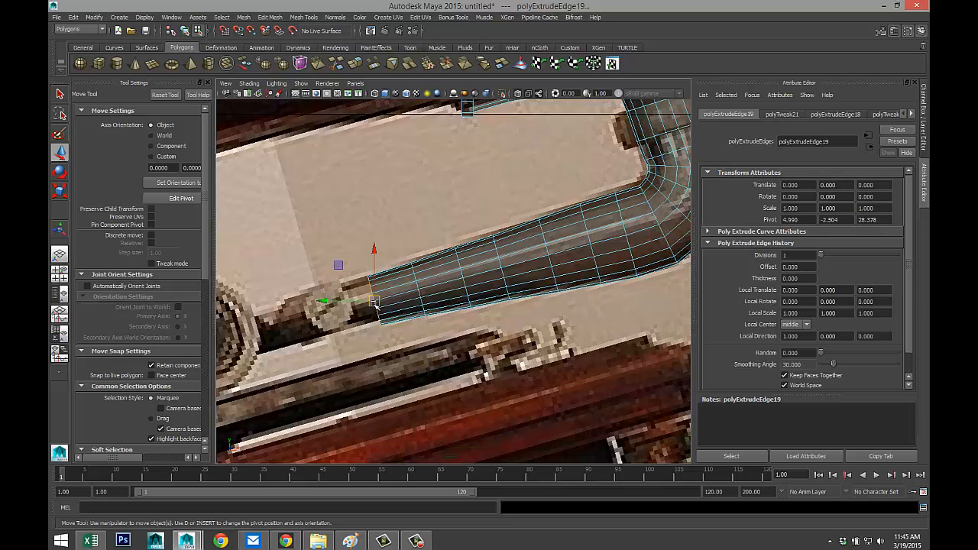
drag(374, 302, 299, 321)
key(r)
key(ctrl+e)
key(w)
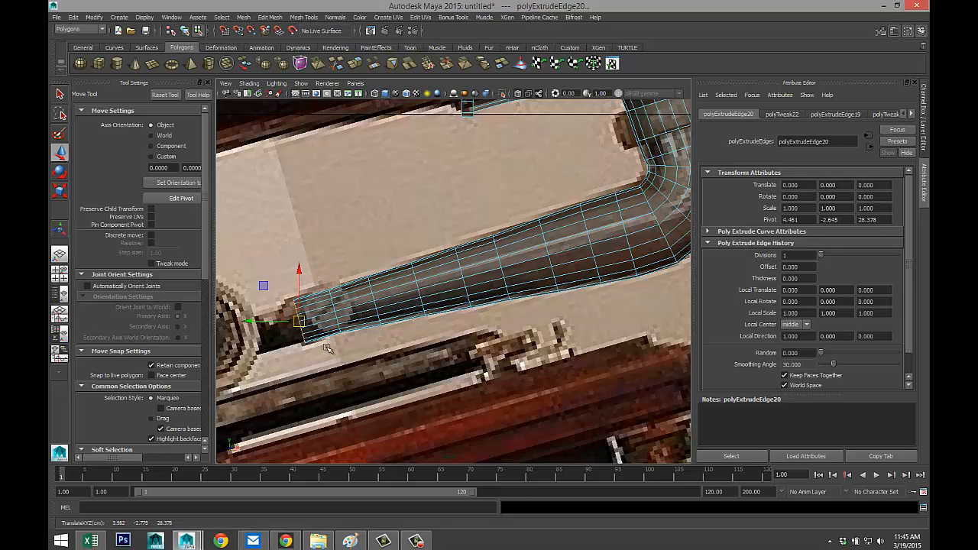
key(r)
drag(304, 326, 299, 321)
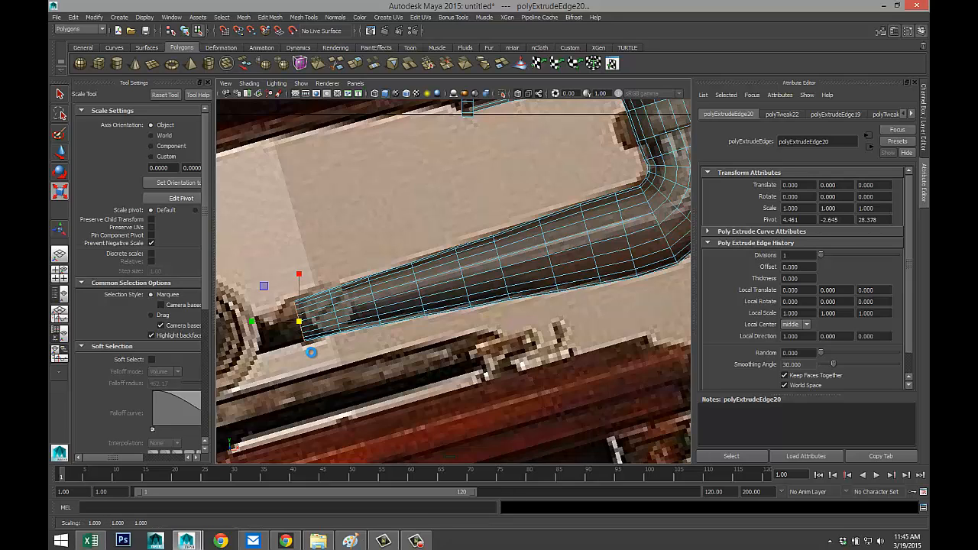
Extrude a last section to the edge of the round sound box and size its end loop to the arm's tip.
key(ctrl+e)
key(w)
drag(298, 321, 259, 334)
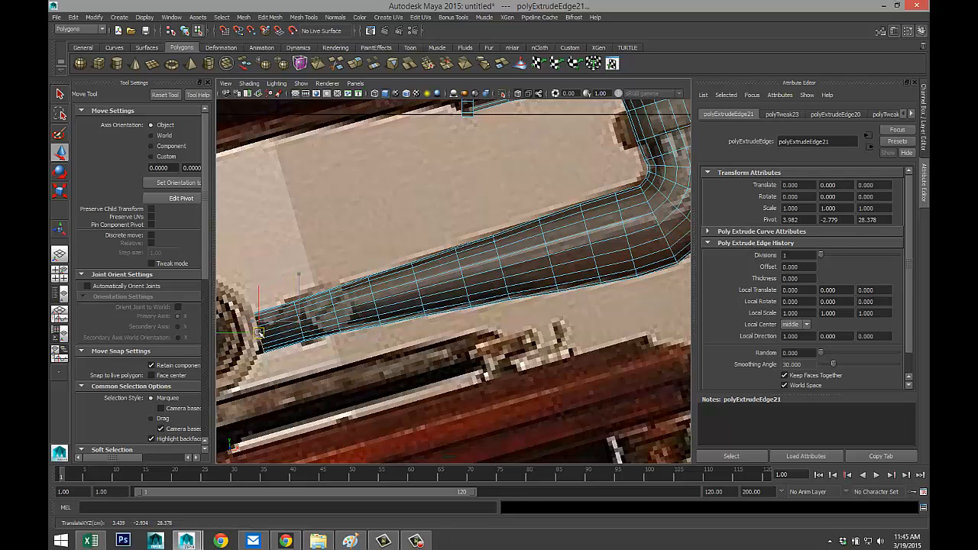
key(r)
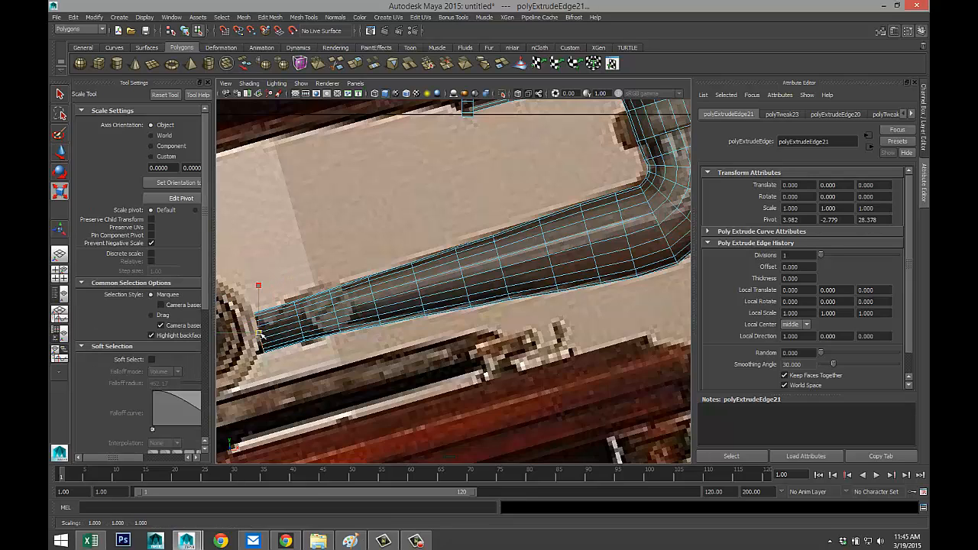
Switch to the perspective view and zoom out to inspect the whole tube beside the reference photo.
click(67, 275)
key(space)
scroll(478, 302, down, 3)
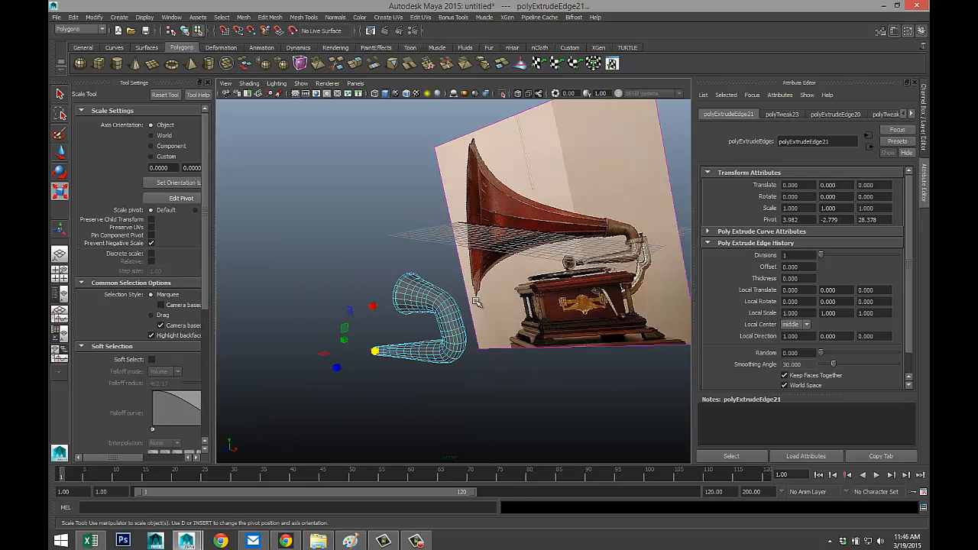
Return the tube to object selection and display it in smooth mesh preview, then deselect it to check its shape.
scroll(463, 319, up, 1)
scroll(463, 322, up, 3)
scroll(457, 329, down, 2)
alt+drag(439, 334, 595, 288)
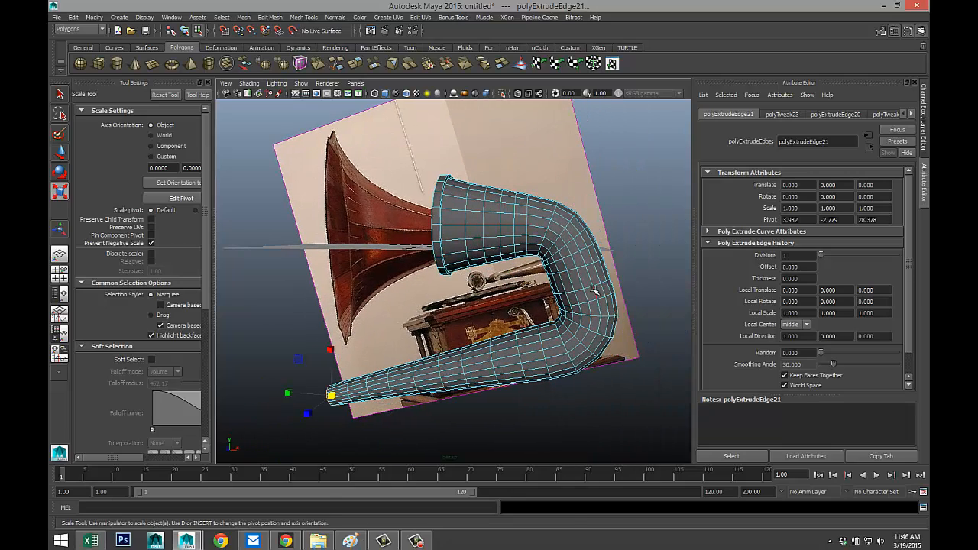
right_drag(595, 291, 615, 278)
click(604, 299)
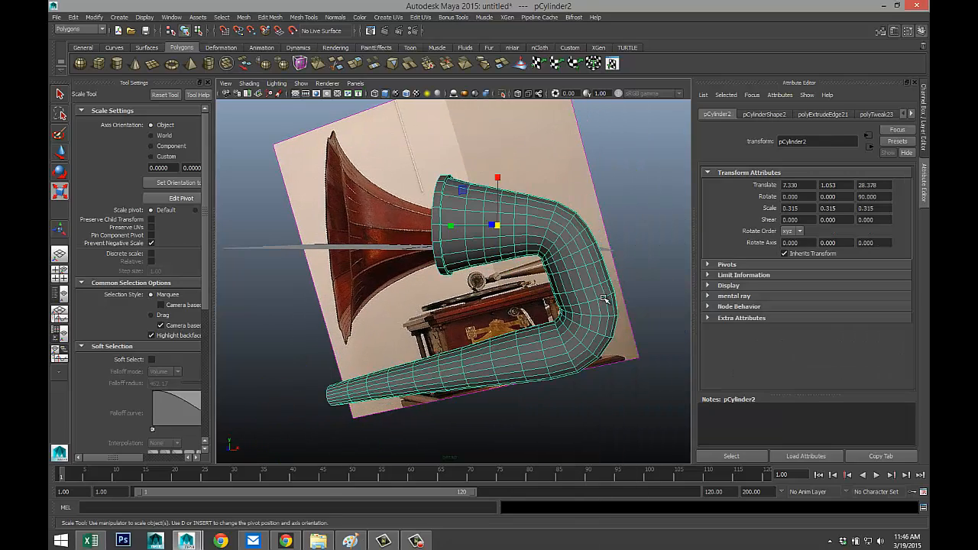
key(3)
click(605, 387)
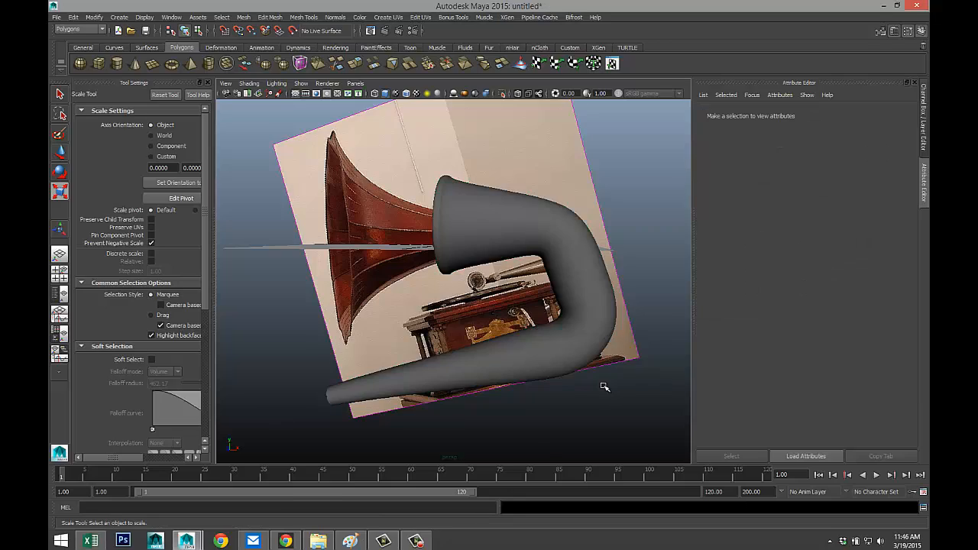
alt+drag(606, 371, 535, 352)
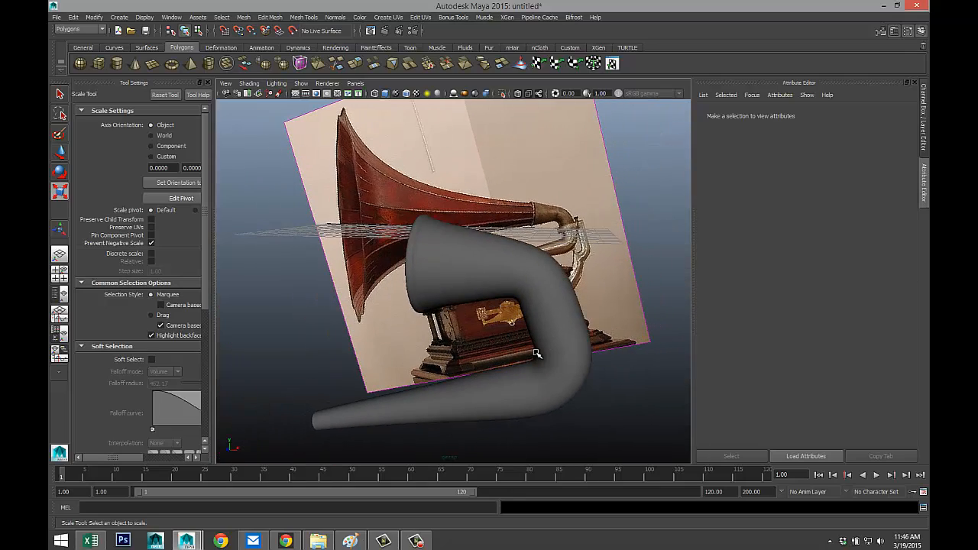
alt+middle_drag(535, 352, 564, 334)
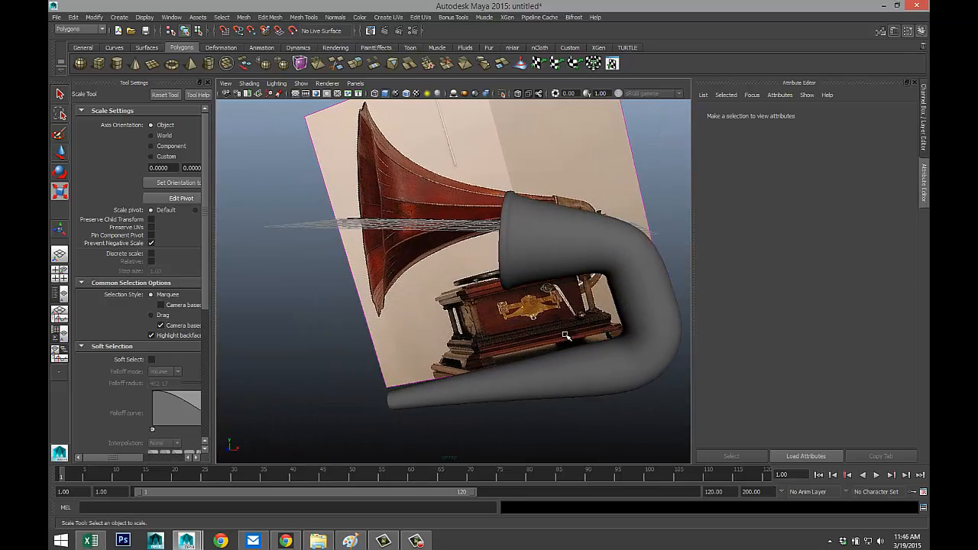
Show all hidden objects in the scene to bring back the horn.
click(145, 17)
mouse_move(176, 72)
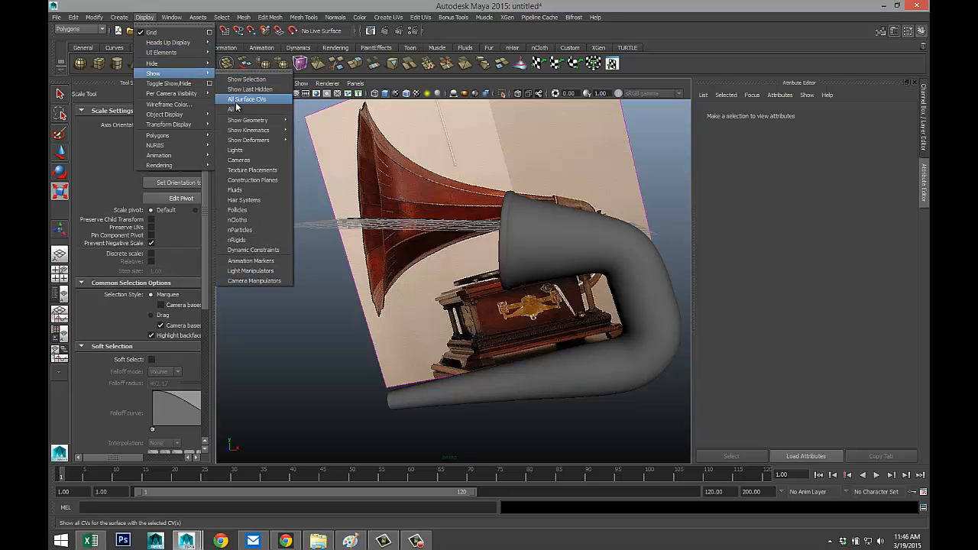
click(236, 108)
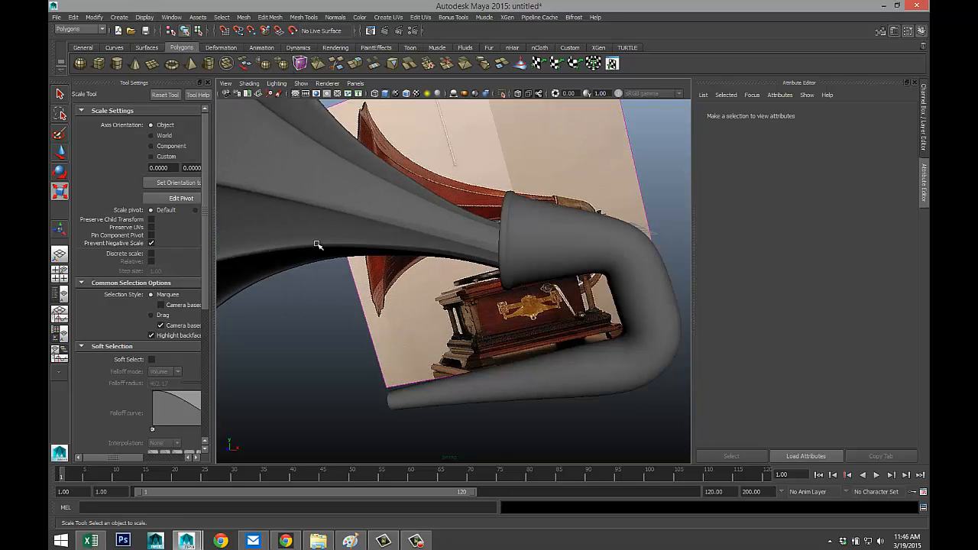
Frame the whole scene in the top and front views and turn off X-ray shading in the front view.
click(59, 272)
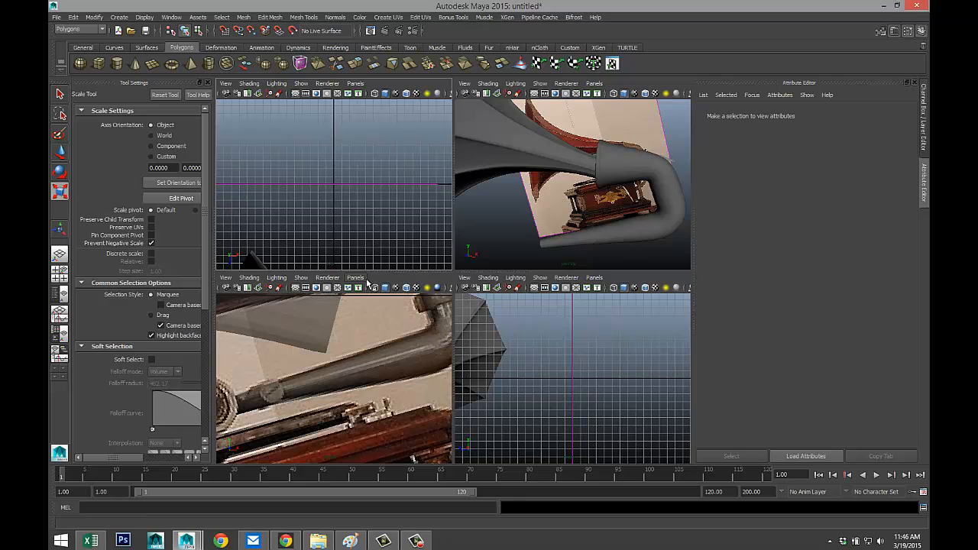
key(space)
key(a)
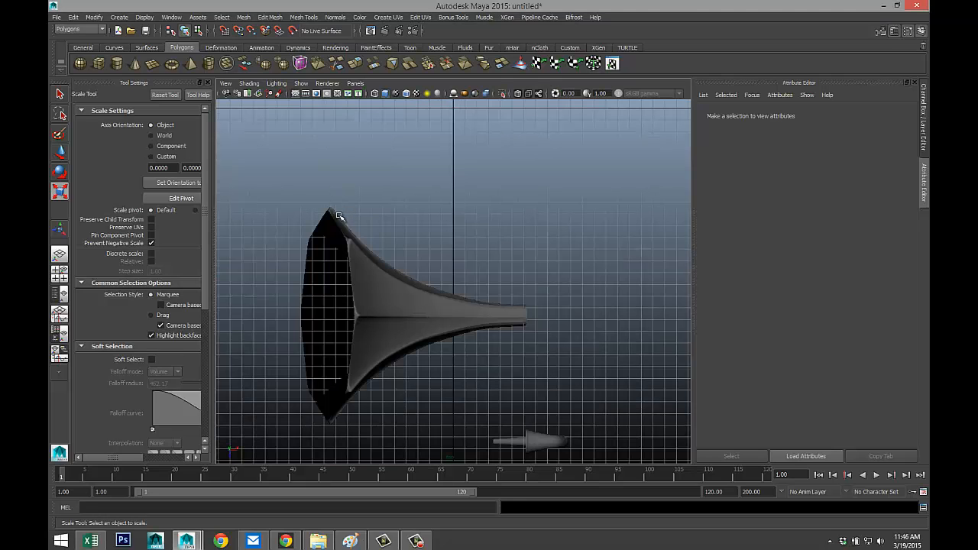
click(59, 272)
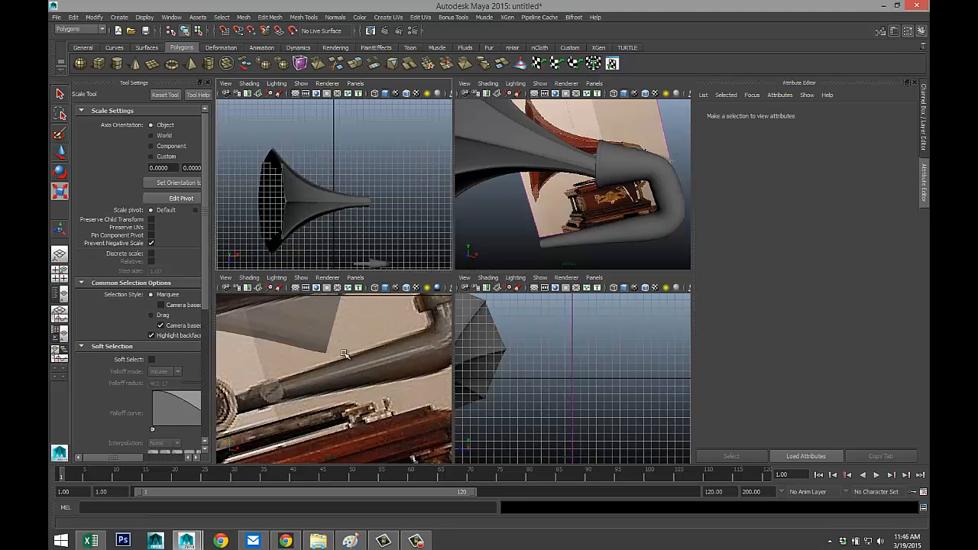
key(space)
key(a)
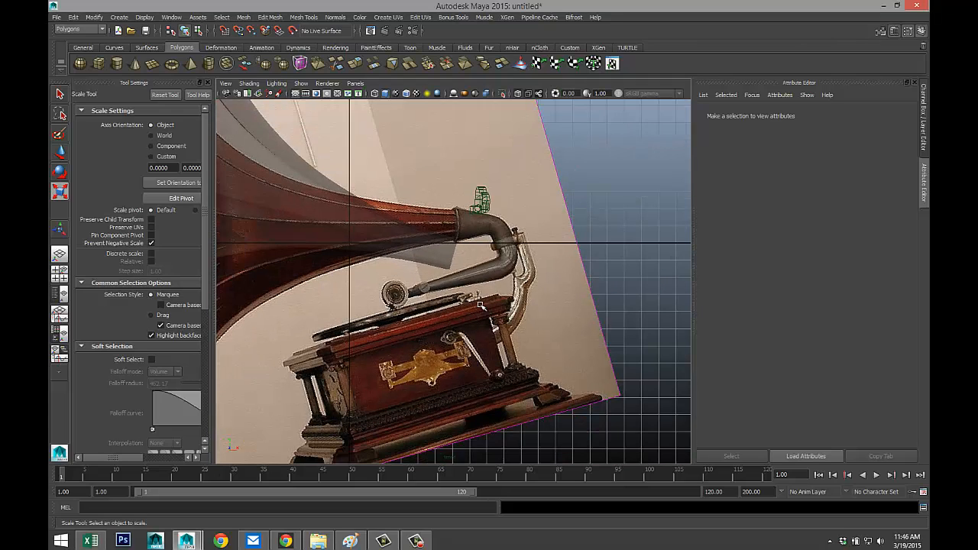
click(517, 94)
Rotate the horn to about 87.8° in Z and lower it to about 1.43 in Y to meet the neck tube.
click(382, 234)
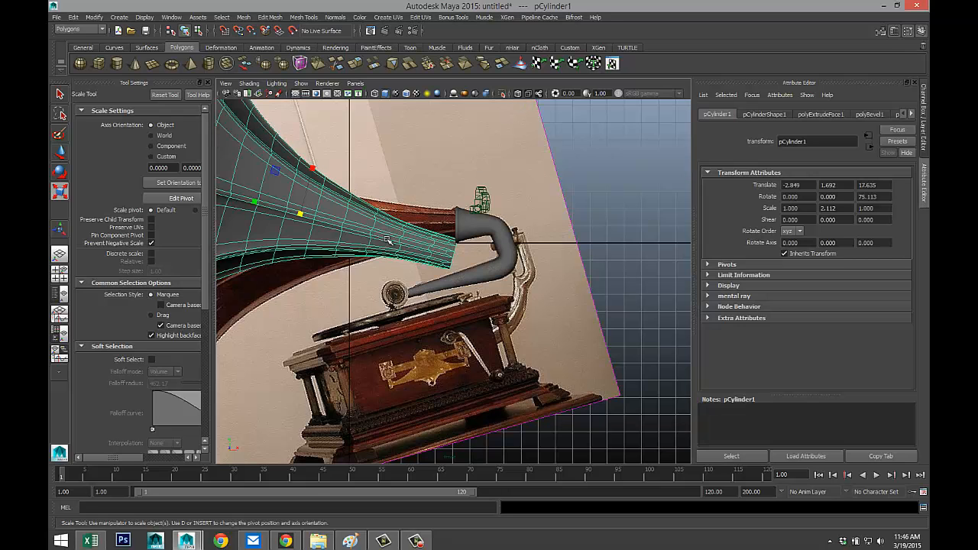
alt+drag(386, 239, 438, 277)
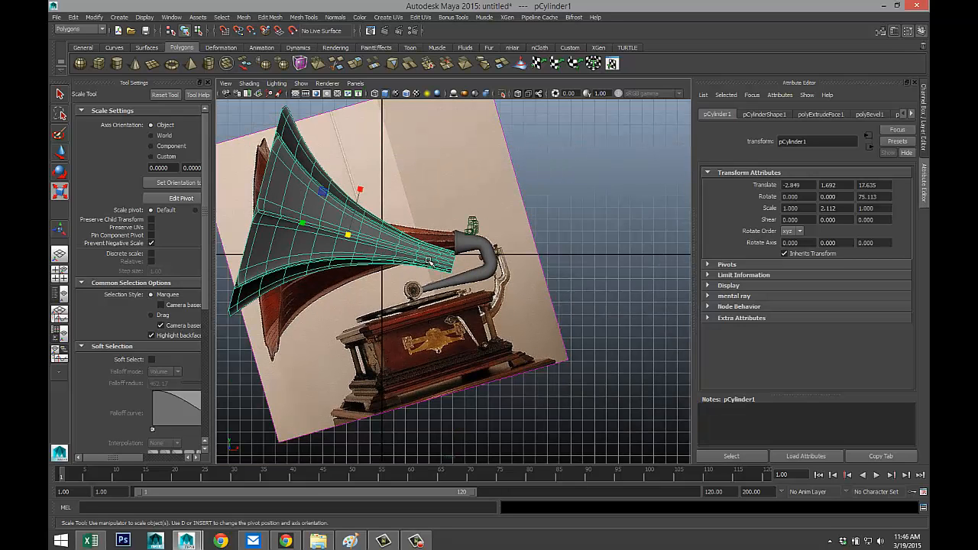
key(e)
drag(401, 221, 402, 205)
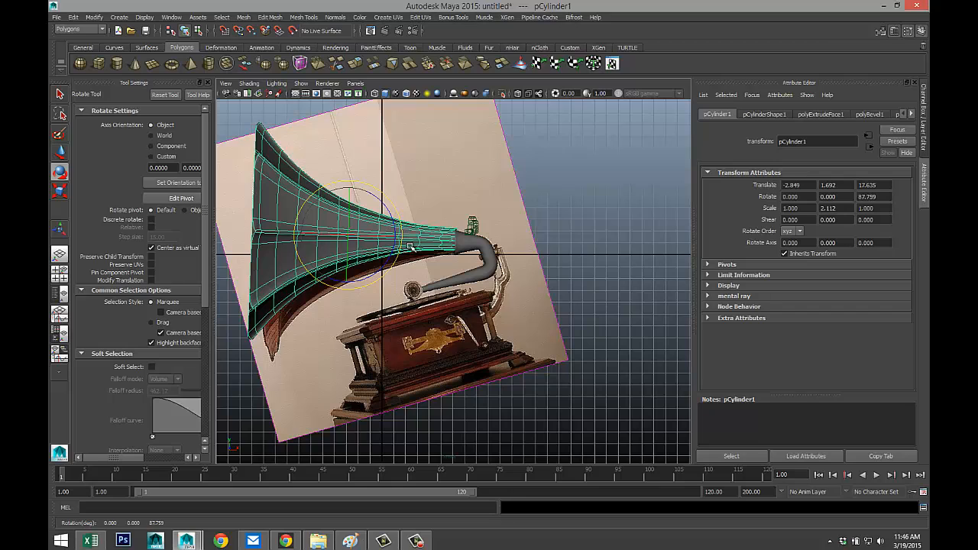
key(w)
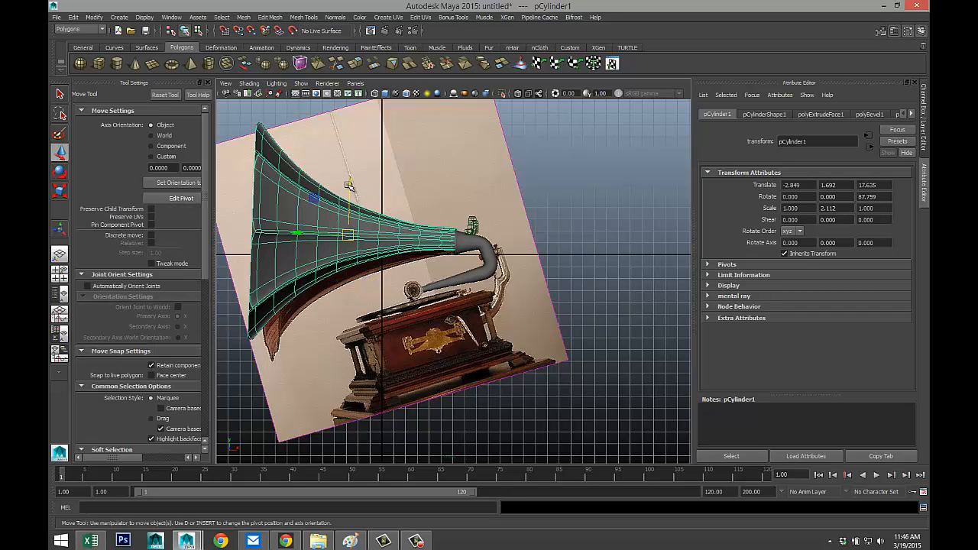
drag(349, 185, 348, 188)
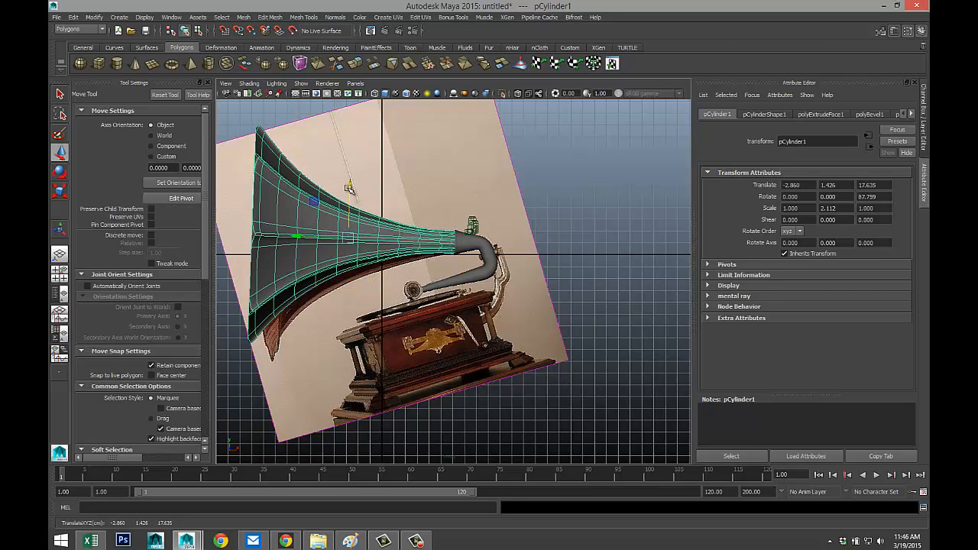
Close the Tool Settings and rotate the neck tube to about 87.5° in Z to follow the arm in the photo.
scroll(356, 199, up, 3)
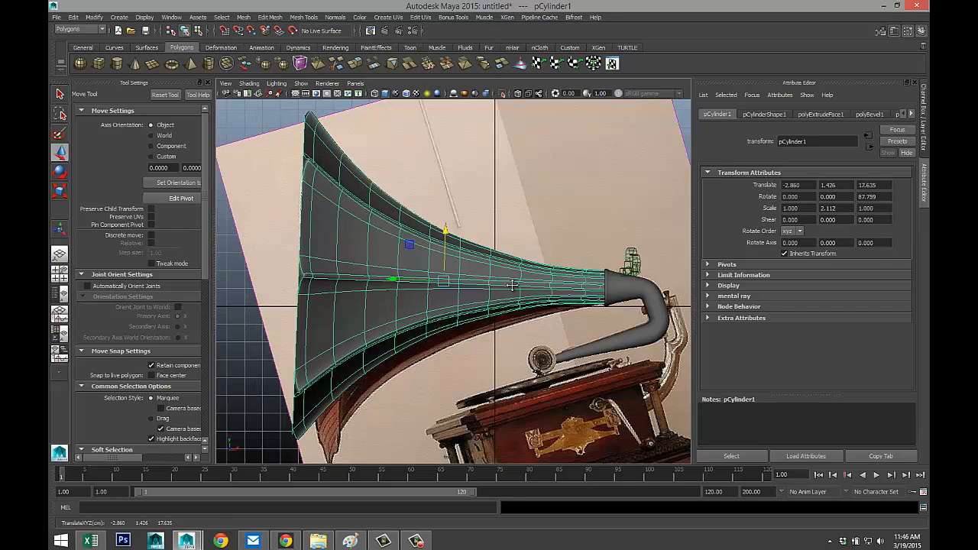
alt+middle_drag(512, 285, 373, 276)
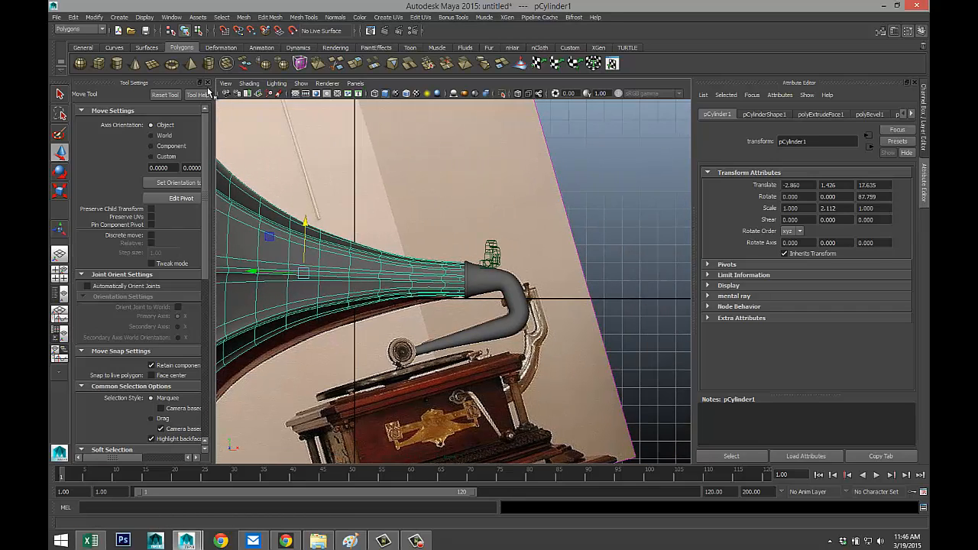
click(207, 83)
scroll(362, 305, up, 3)
alt+middle_drag(371, 310, 443, 262)
click(498, 340)
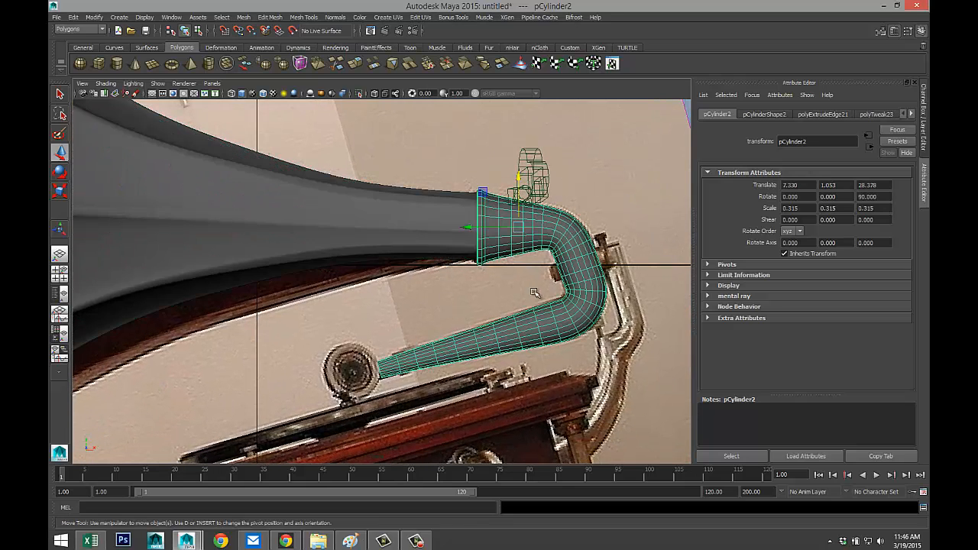
key(e)
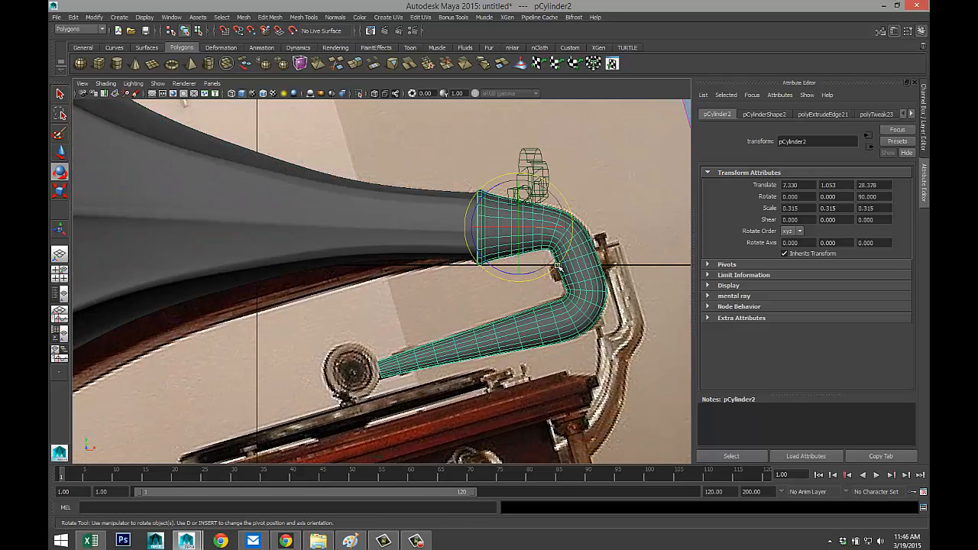
drag(557, 266, 552, 265)
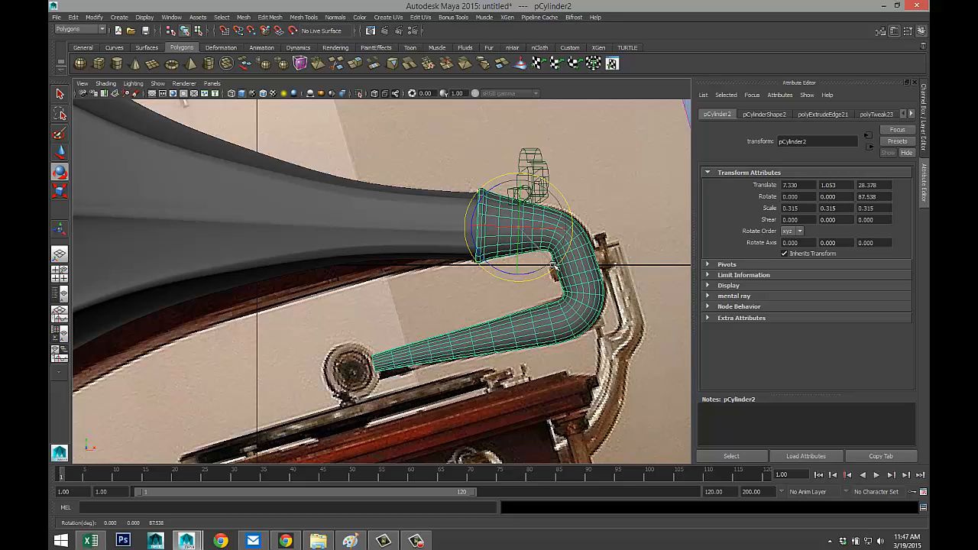
In the perspective view, move the neck tube in depth to about 17.66 in Z, in line with the horn's narrow end.
click(64, 279)
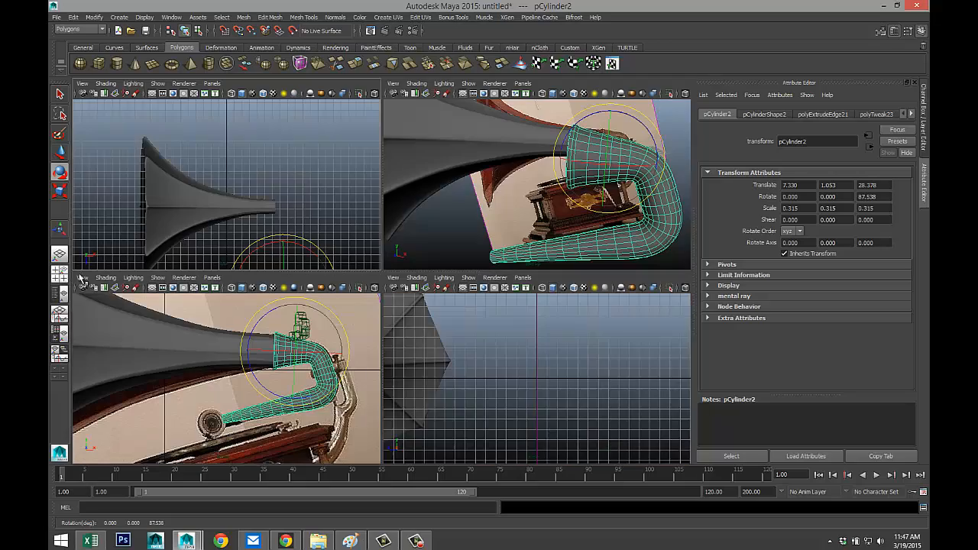
key(space)
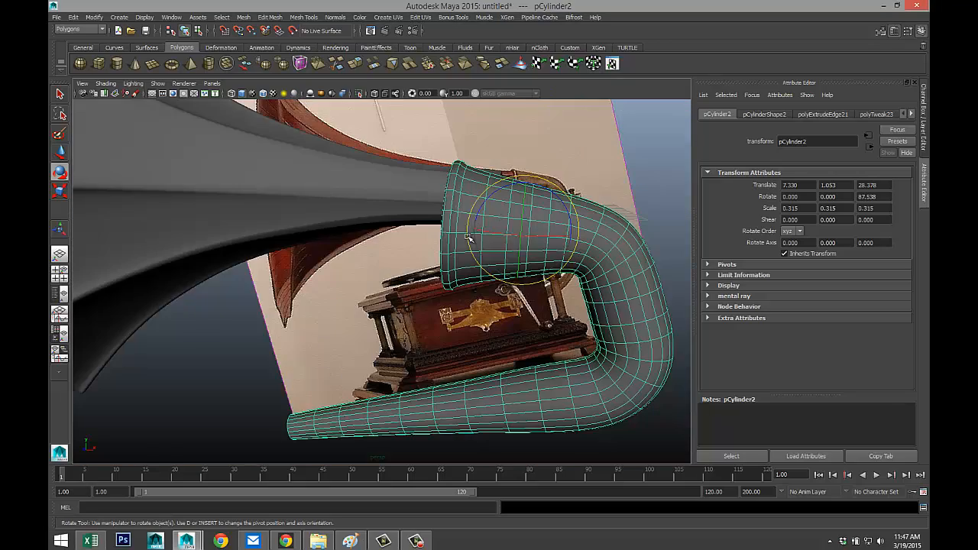
alt+drag(472, 234, 466, 305)
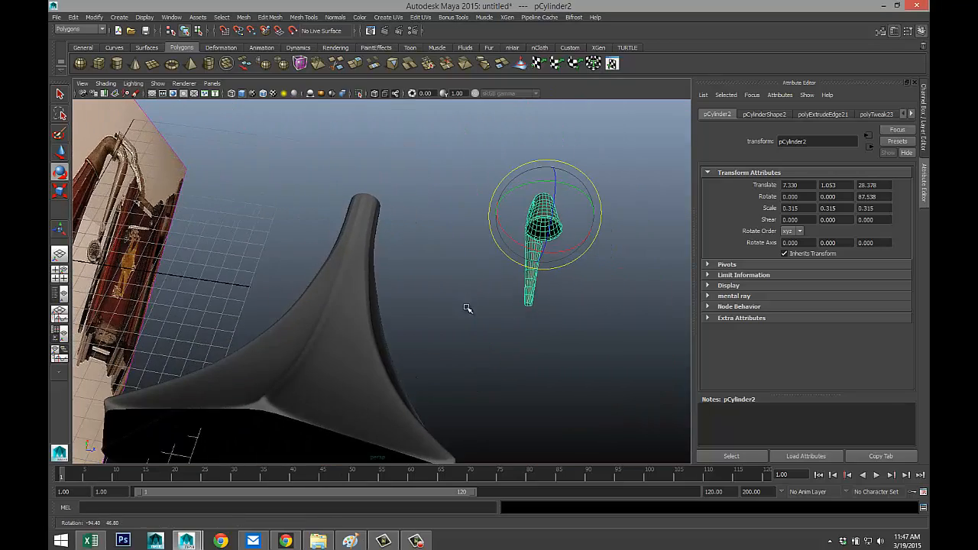
key(w)
drag(596, 223, 431, 203)
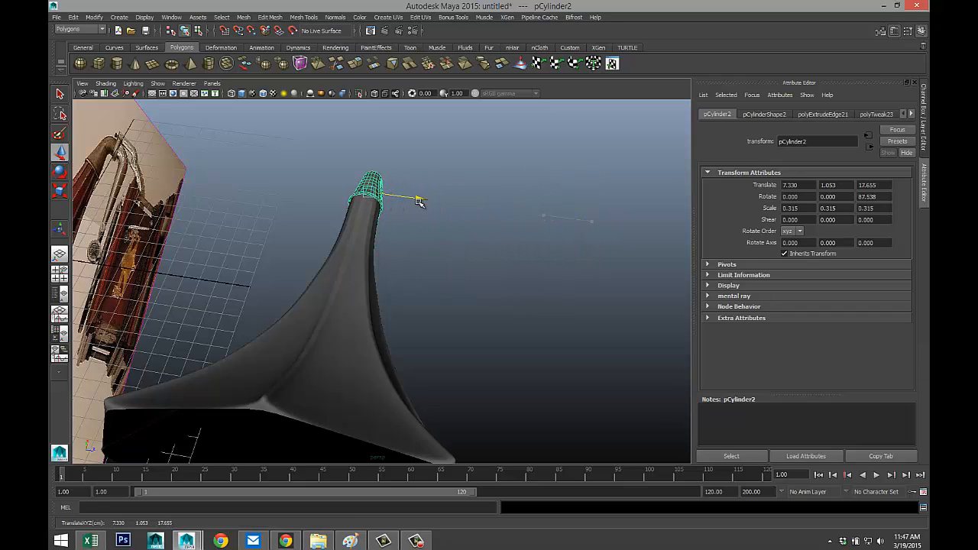
Examine the joint between the horn's narrow end and the tube's collar from several angles.
scroll(420, 202, up, 5)
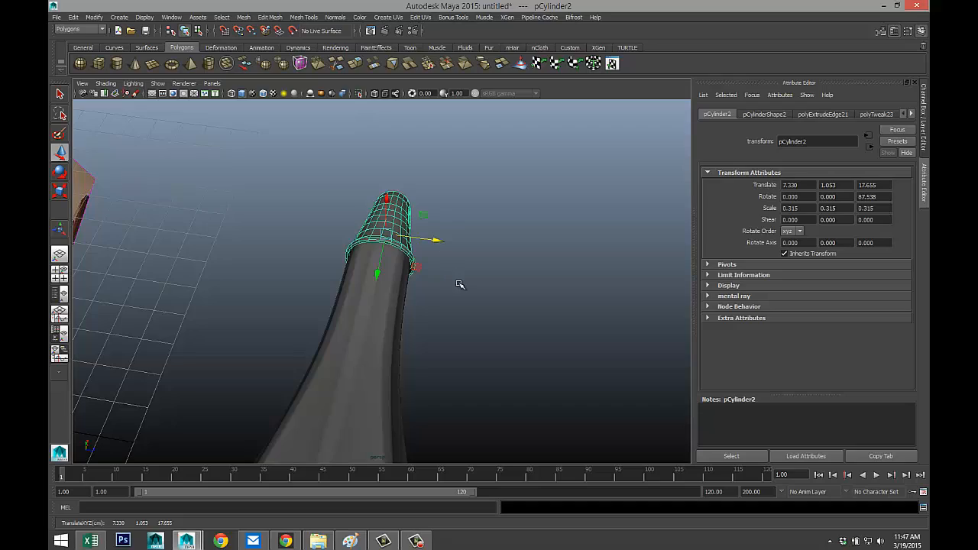
scroll(461, 283, up, 2)
alt+drag(468, 291, 473, 250)
scroll(470, 248, up, 5)
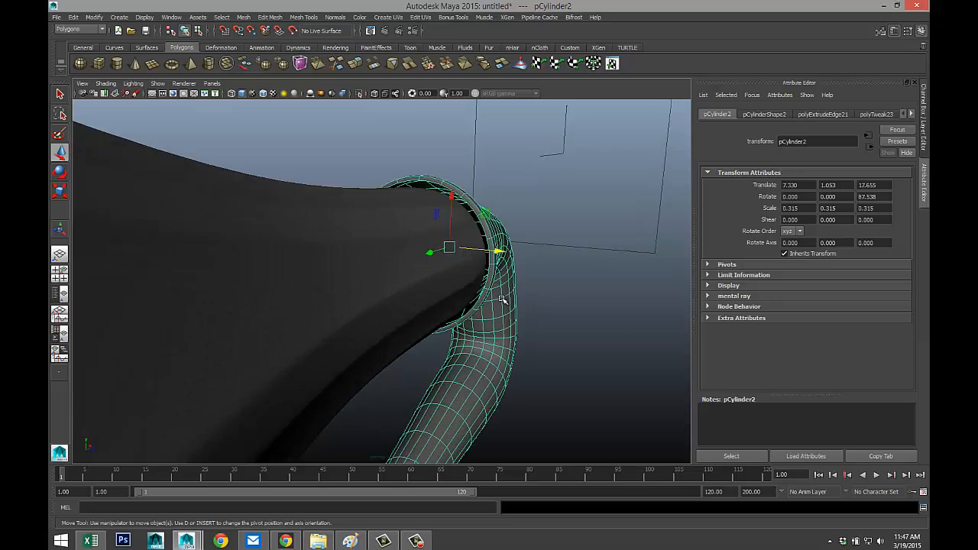
alt+drag(503, 299, 474, 299)
alt+middle_drag(475, 300, 500, 322)
alt+drag(500, 323, 114, 299)
In the front view, select the vertices of the tube's collar and scale them down slightly to fit the horn's end.
key(space)
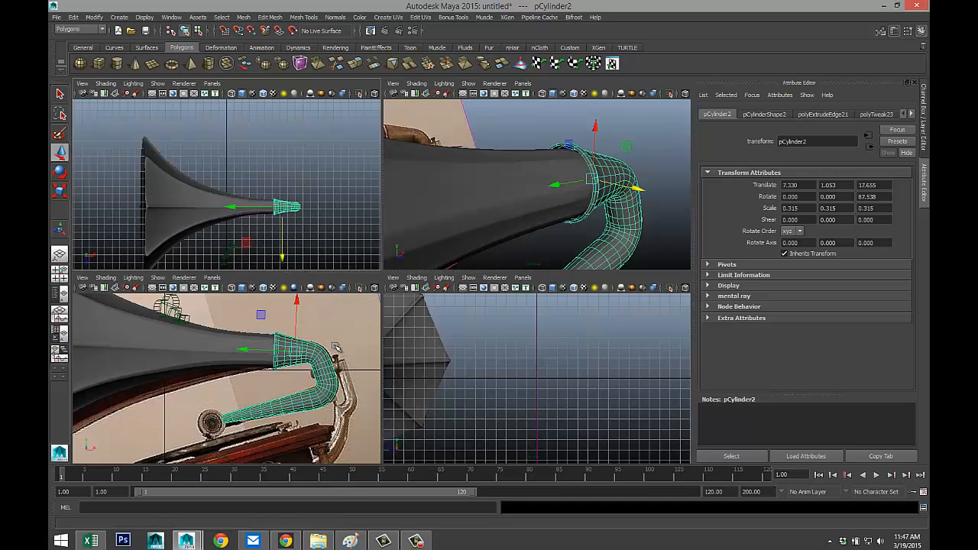
key(space)
alt+right_drag(438, 303, 523, 250)
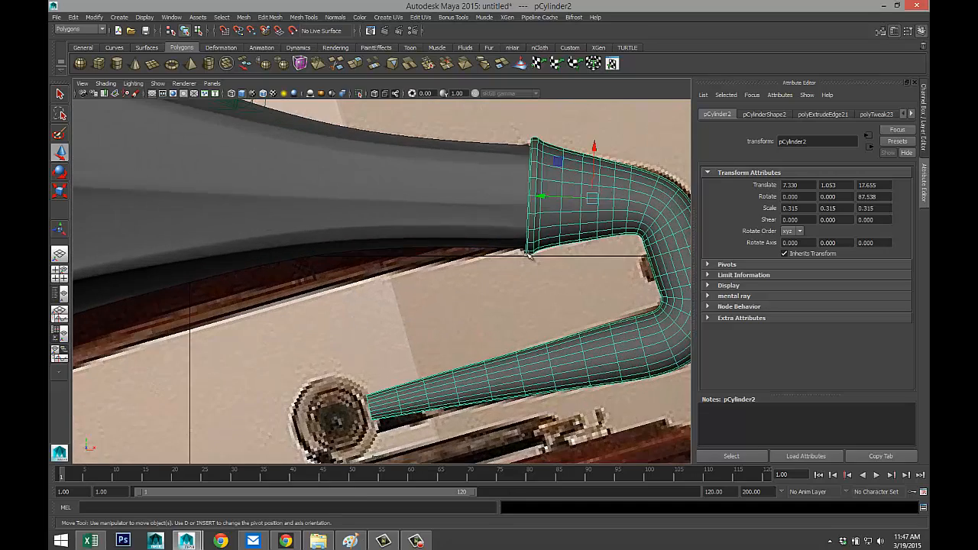
alt+middle_drag(501, 271, 368, 328)
alt+right_drag(414, 313, 395, 207)
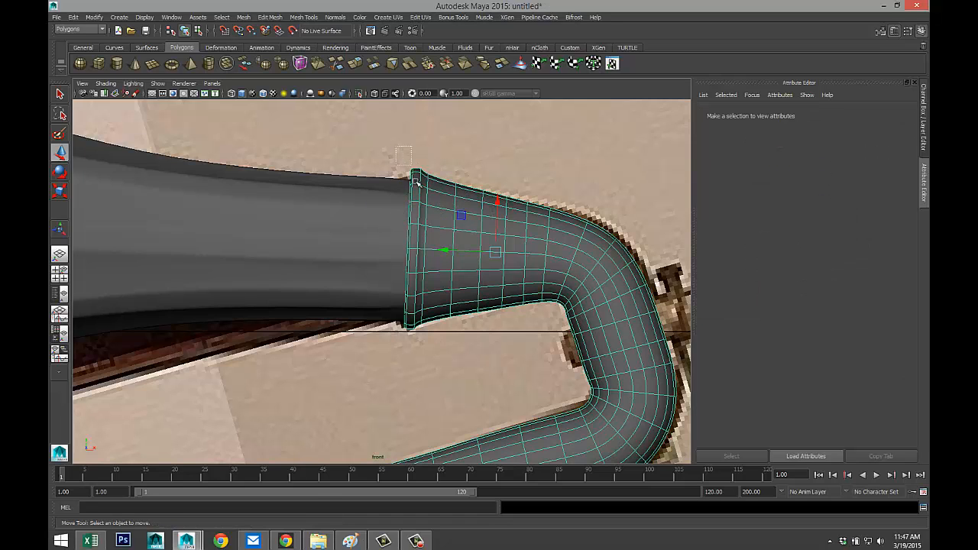
drag(382, 144, 438, 363)
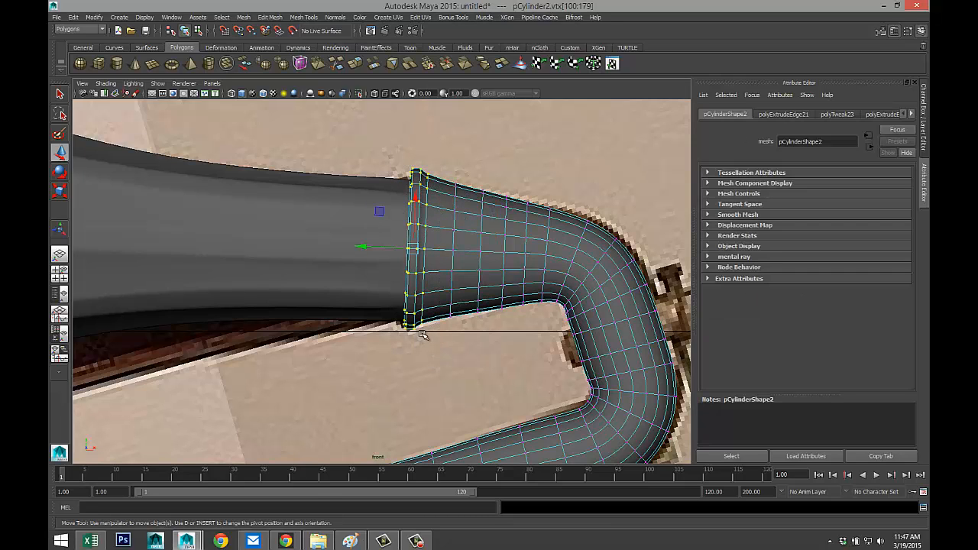
key(r)
drag(416, 249, 407, 248)
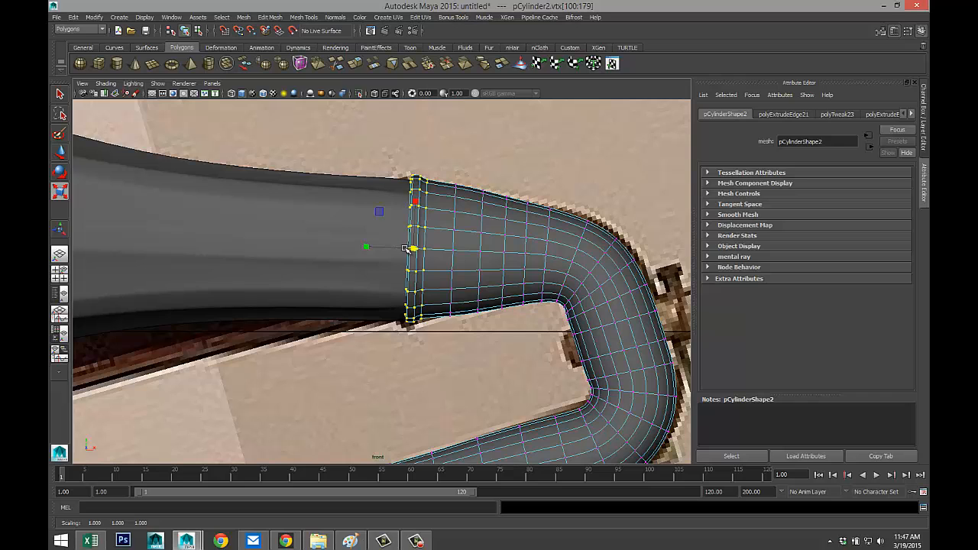
Deselect the collar vertices and inspect the joined horn and tube against the reference photo in the perspective view.
key(space)
key(space)
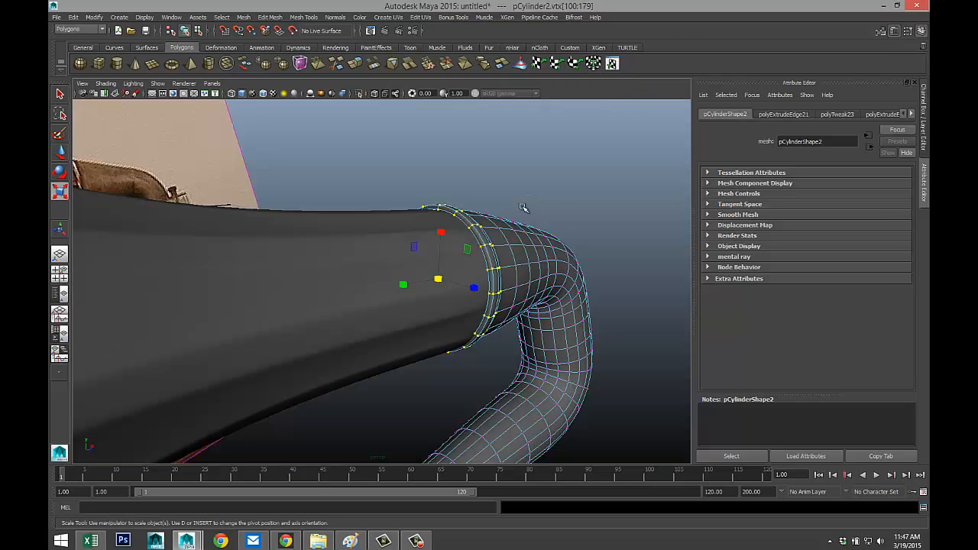
click(556, 176)
scroll(535, 207, down, 5)
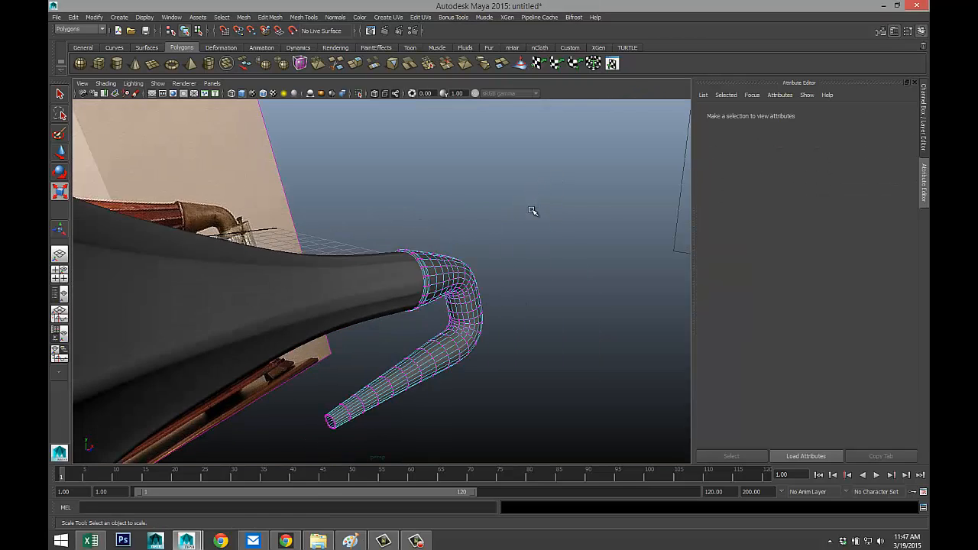
scroll(526, 229, down, 3)
alt+drag(531, 272, 484, 258)
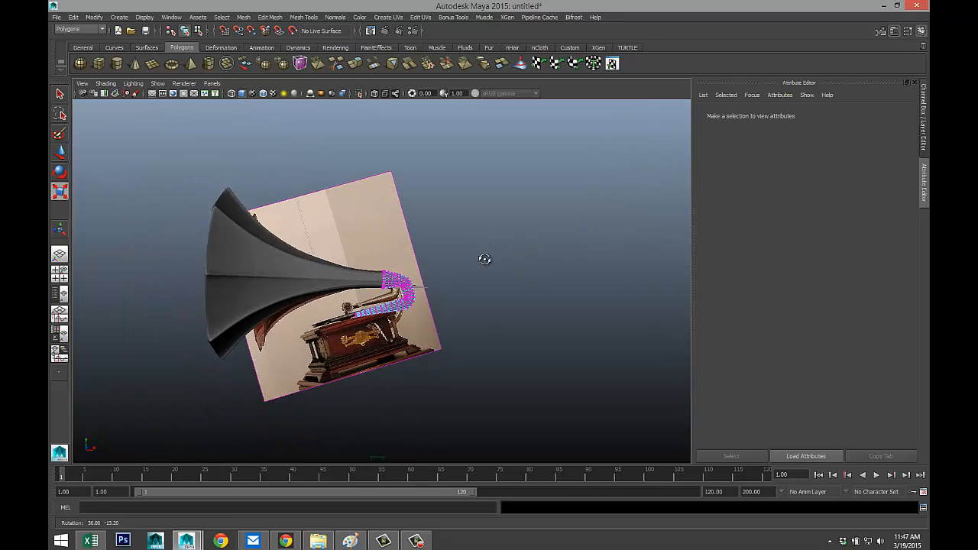
Leave vertex editing by selecting the horn as an object, and examine the sound box, tone arm and cabinet in the reference photo.
right_drag(366, 283, 348, 252)
click(360, 273)
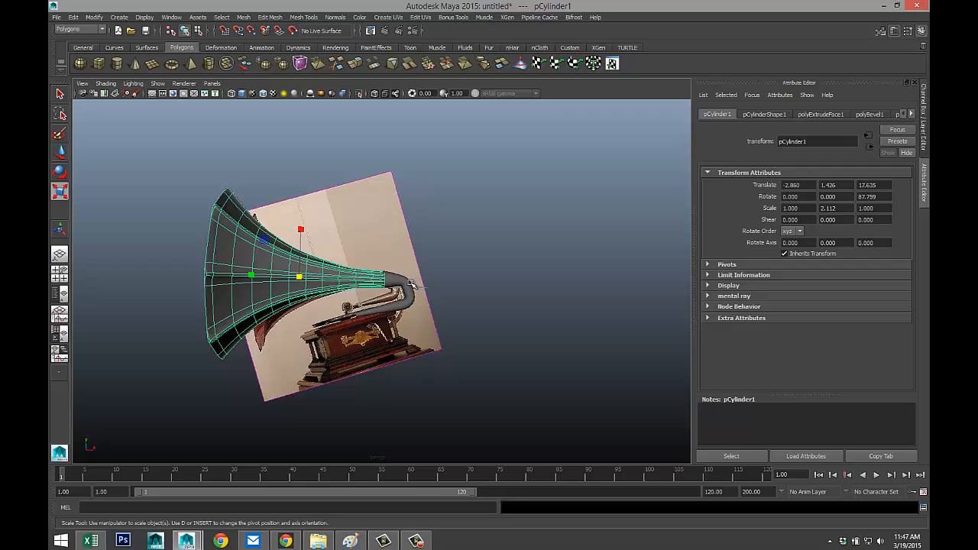
scroll(450, 302, up, 5)
alt+drag(502, 310, 500, 252)
alt+middle_drag(502, 251, 510, 267)
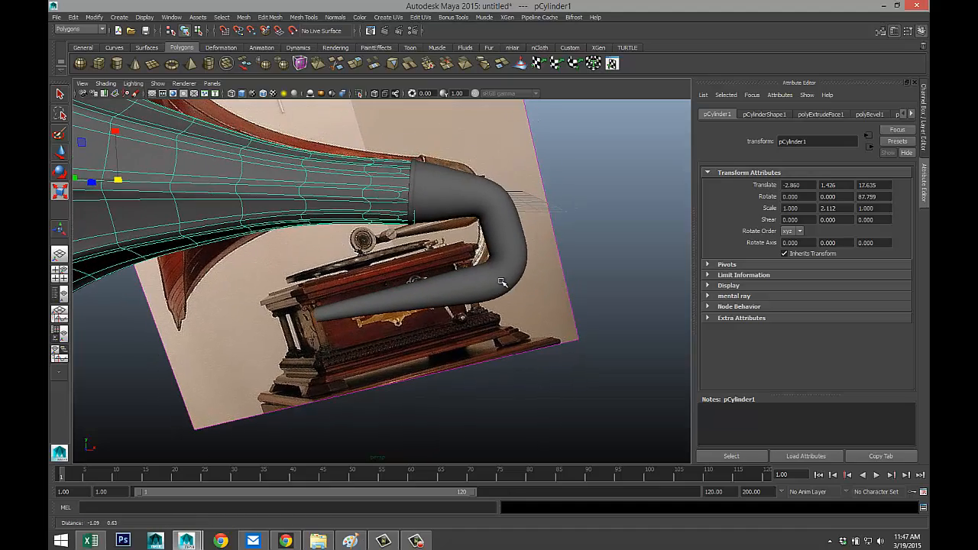
scroll(451, 259, up, 5)
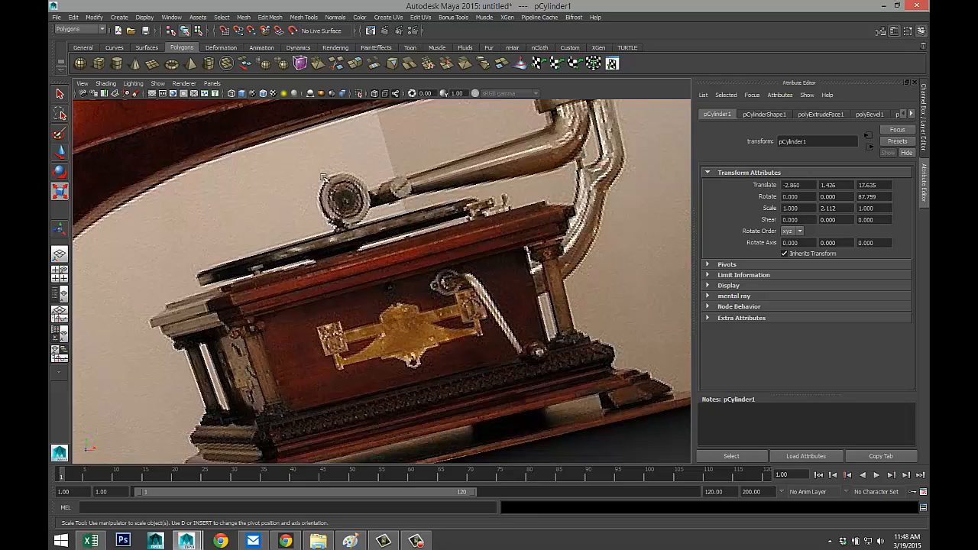
scroll(340, 219, down, 6)
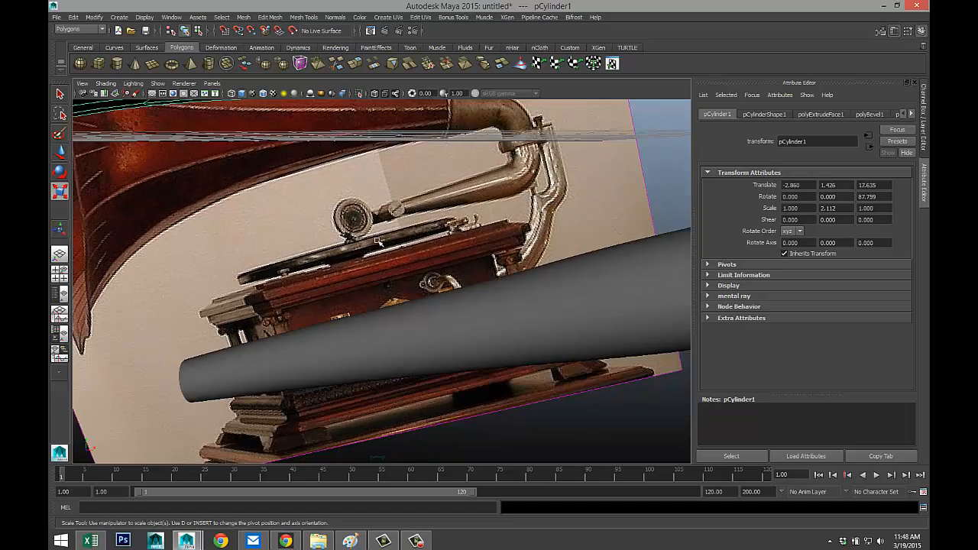
alt+drag(319, 382, 327, 349)
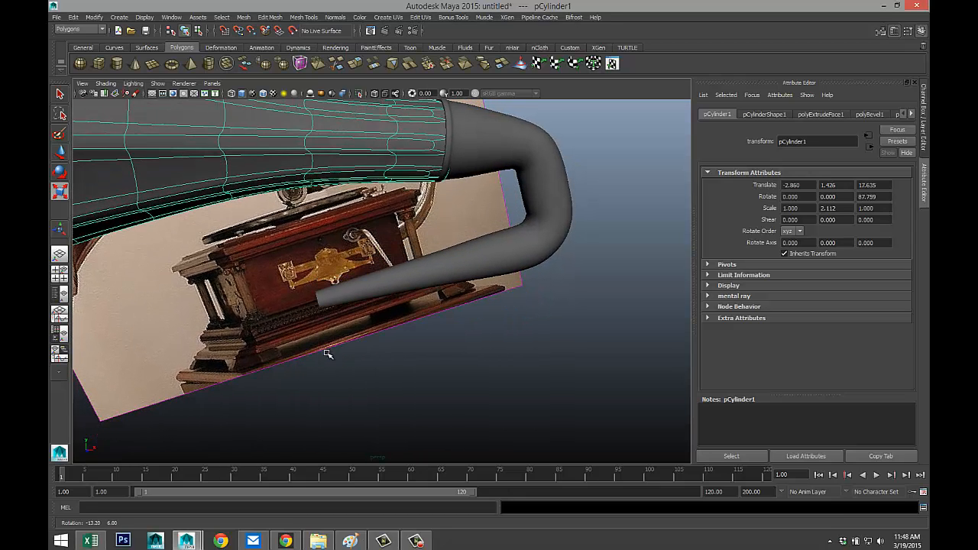
alt+middle_drag(327, 349, 411, 315)
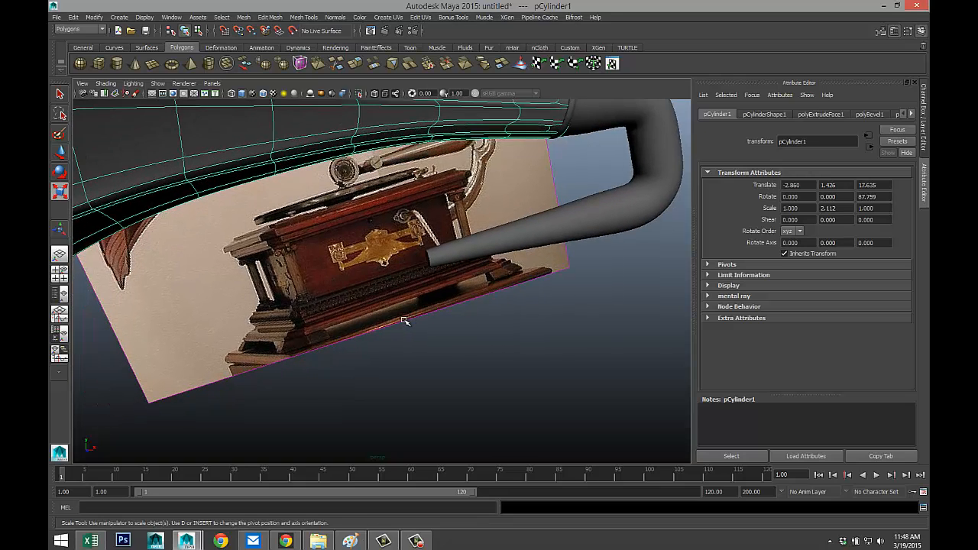
scroll(376, 319, up, 3)
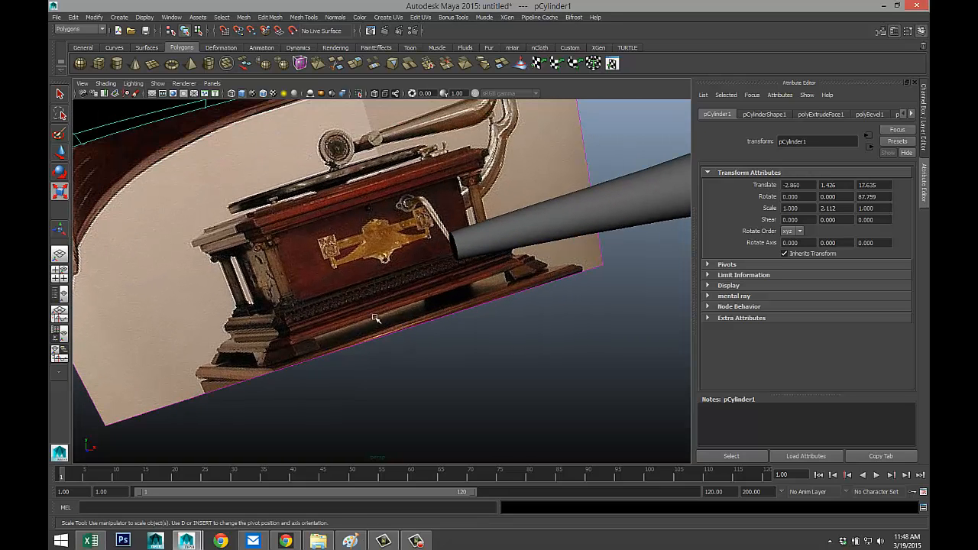
click(99, 65)
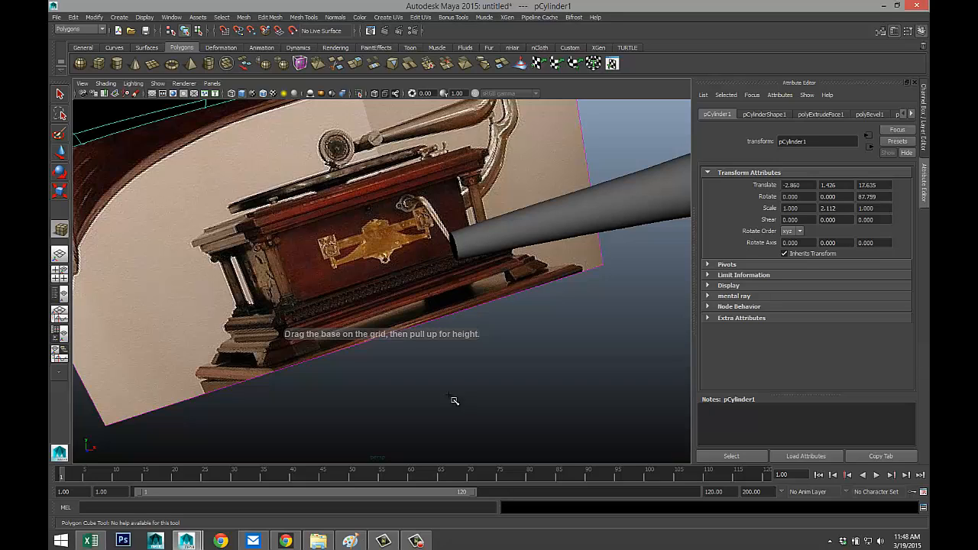
key(ctrl+z)
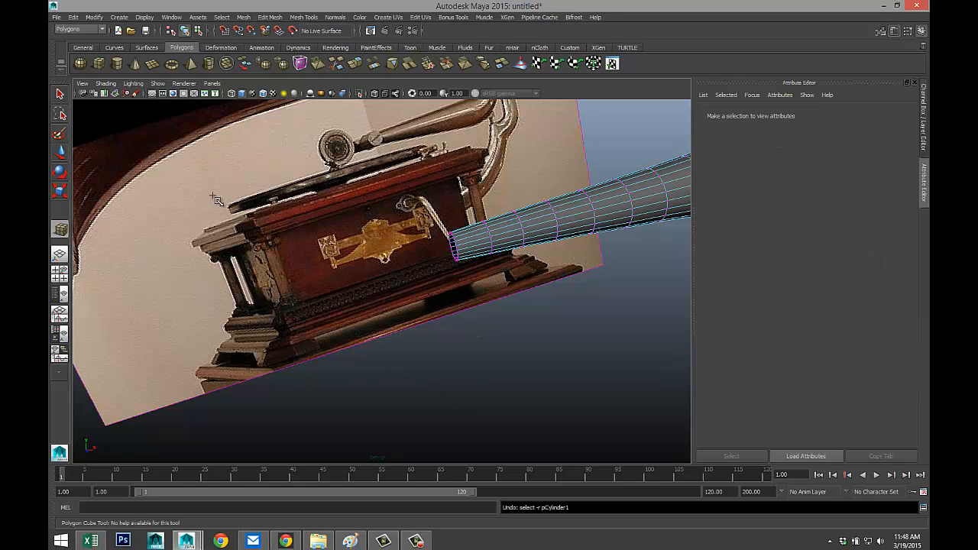
click(117, 64)
alt+drag(293, 270, 296, 287)
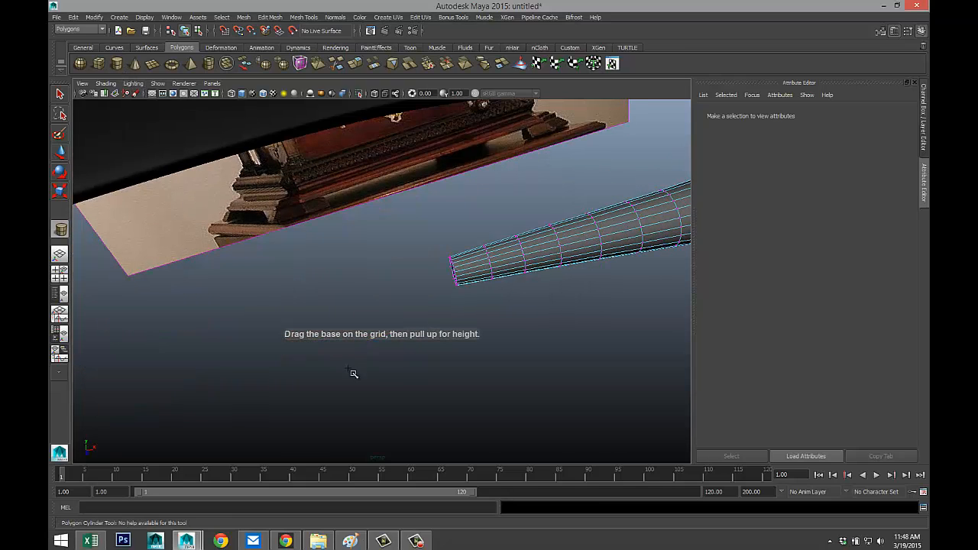
drag(373, 372, 398, 310)
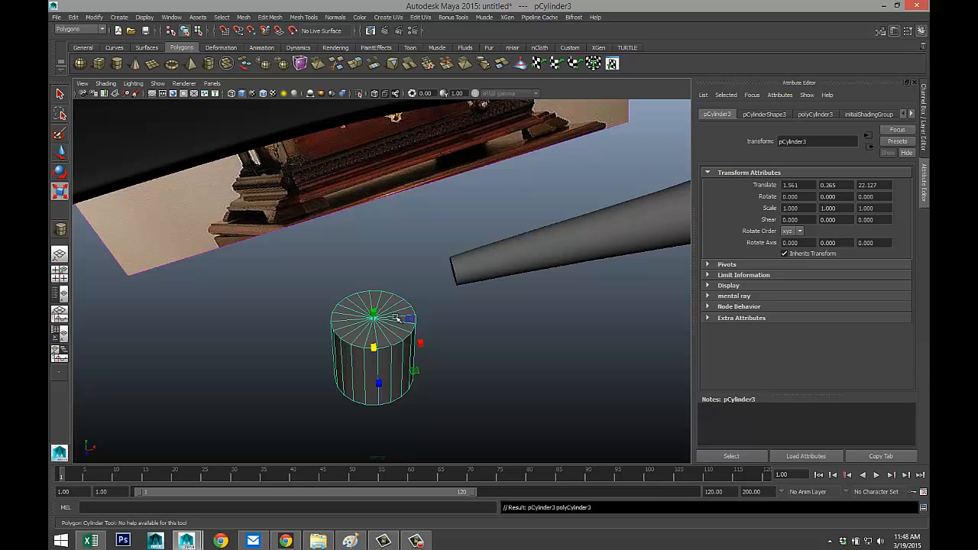
key(ctrl+z)
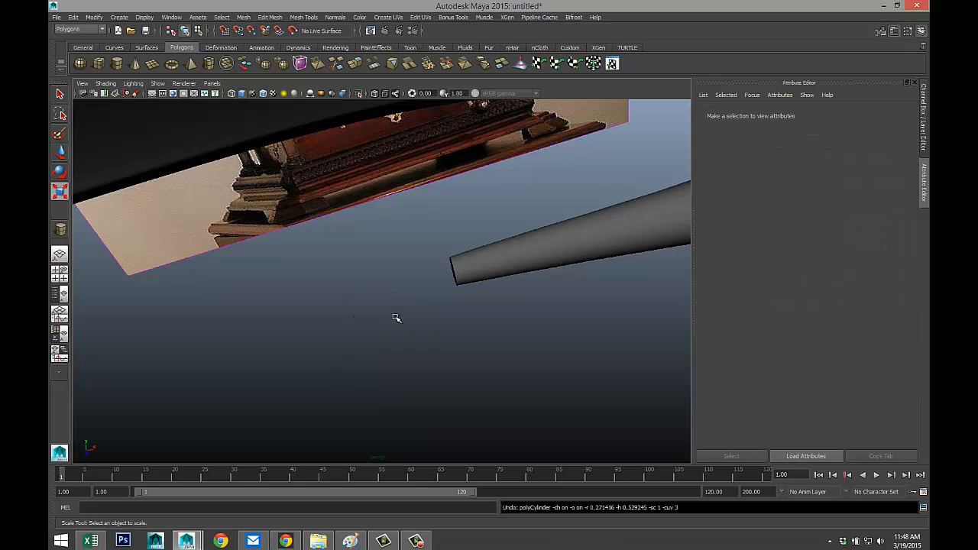
Draw a polygon cylinder with a radius of about 0.28 and a height of about 0.87 near the tube's narrow end.
click(116, 63)
drag(408, 362, 432, 356)
drag(432, 356, 430, 268)
Rotate the new cylinder about X and set its X rotation to exactly 90 degrees.
key(e)
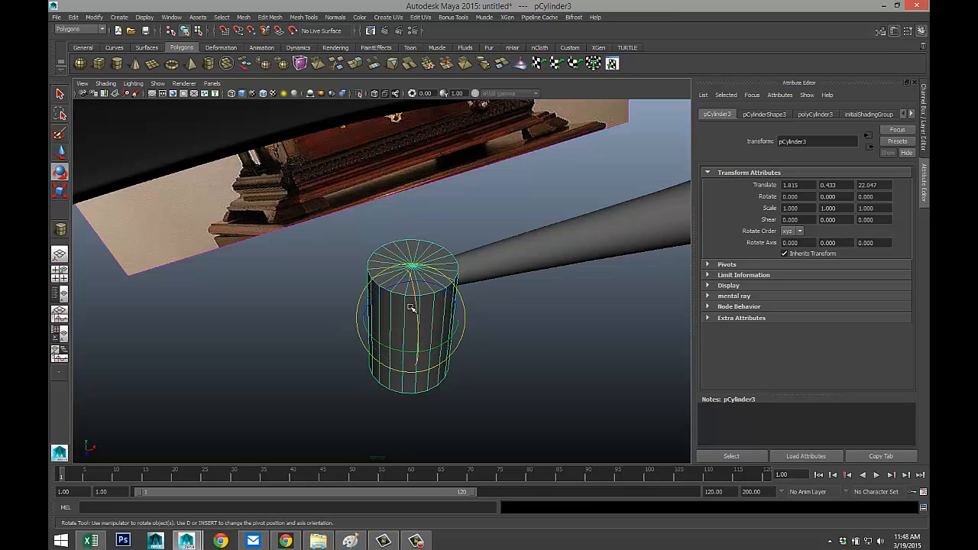
drag(414, 306, 414, 356)
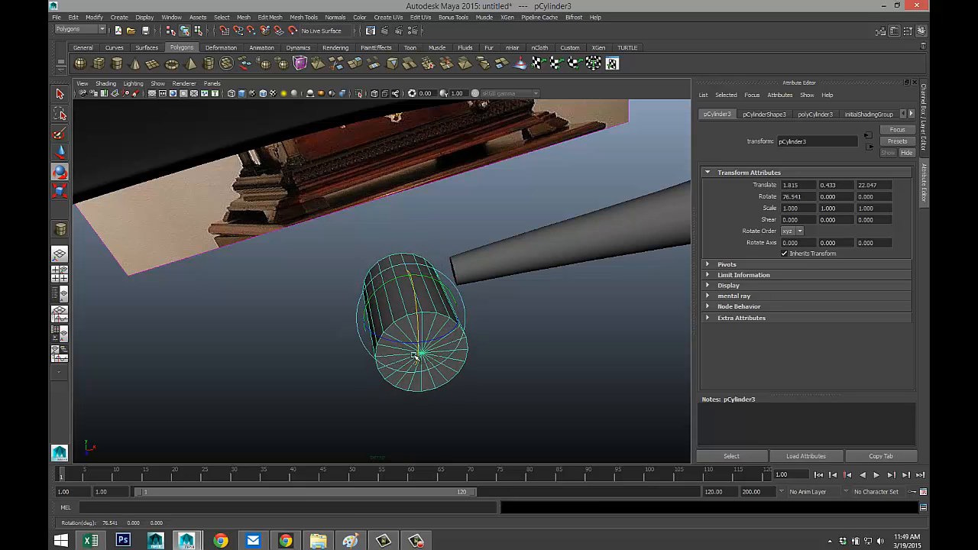
click(814, 113)
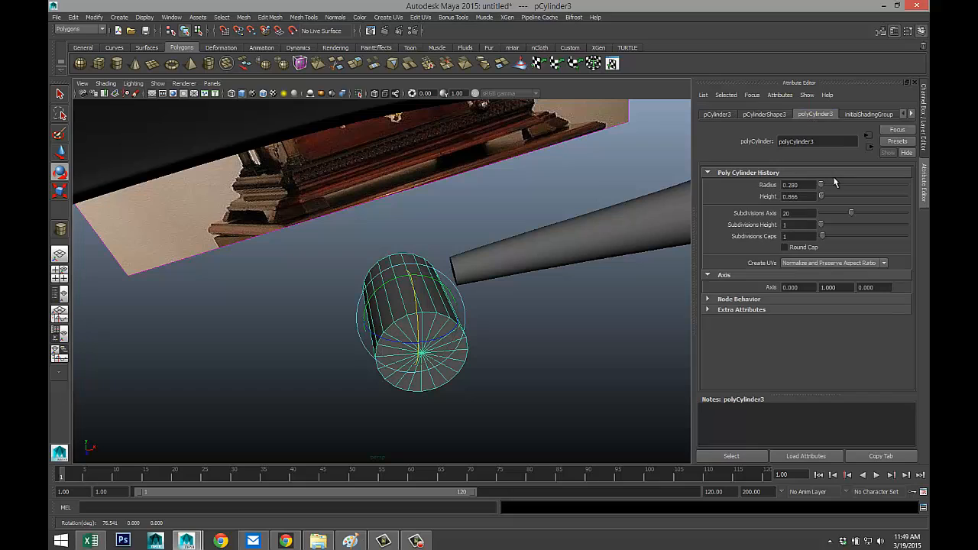
click(717, 114)
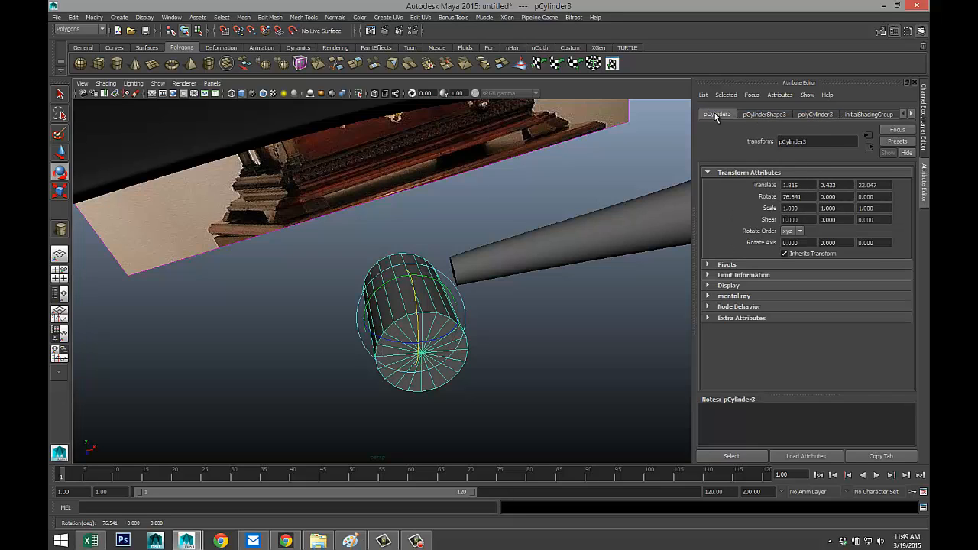
click(803, 196)
text(90)
key(Return)
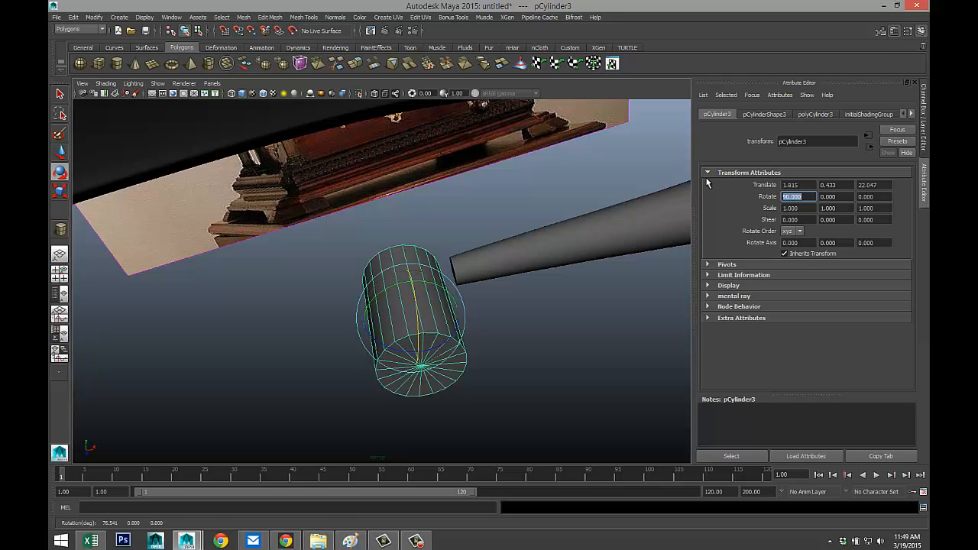
Frame the cylinder in the front view and turn on X-ray shading so the reference photo shows through the models.
scroll(459, 246, down, 1)
scroll(421, 281, up, 1)
alt+drag(281, 300, 267, 279)
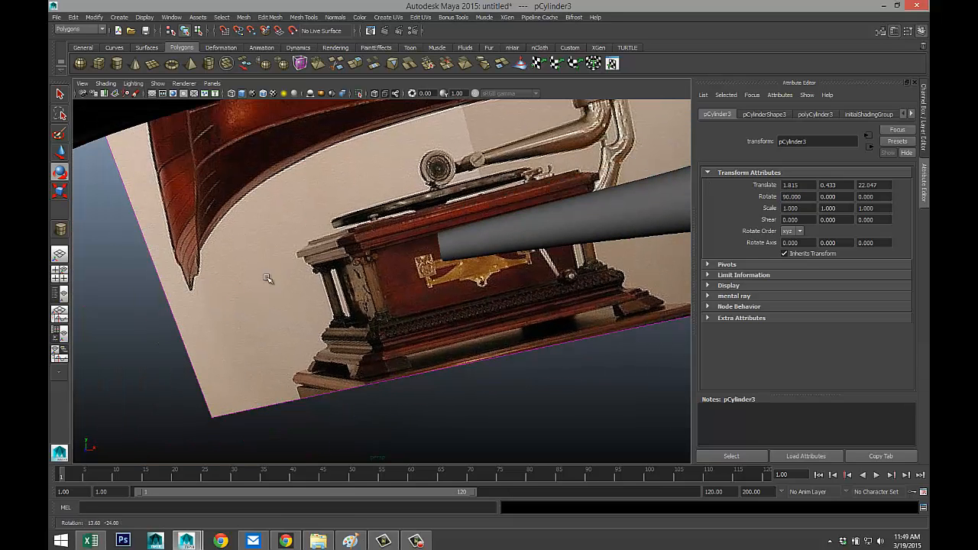
click(60, 273)
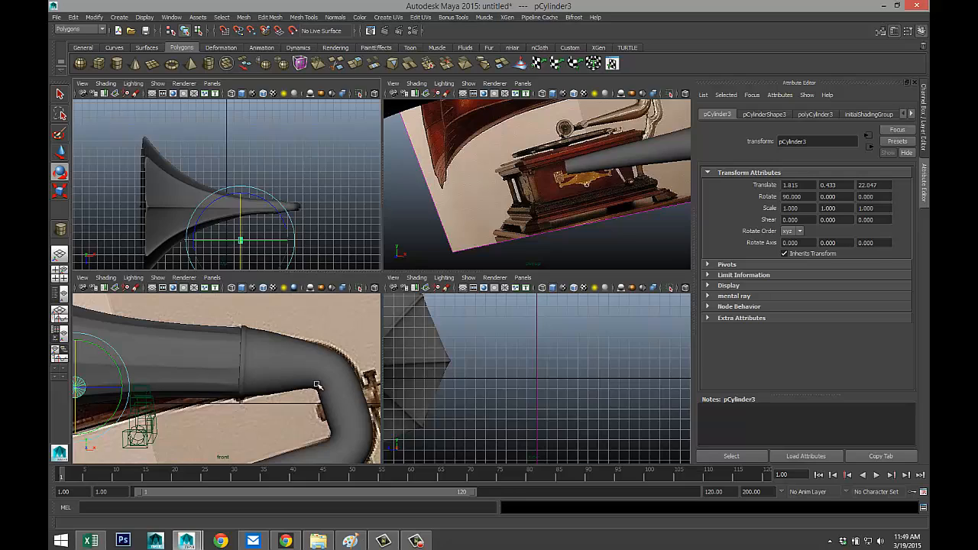
key(space)
key(f)
scroll(333, 372, down, 4)
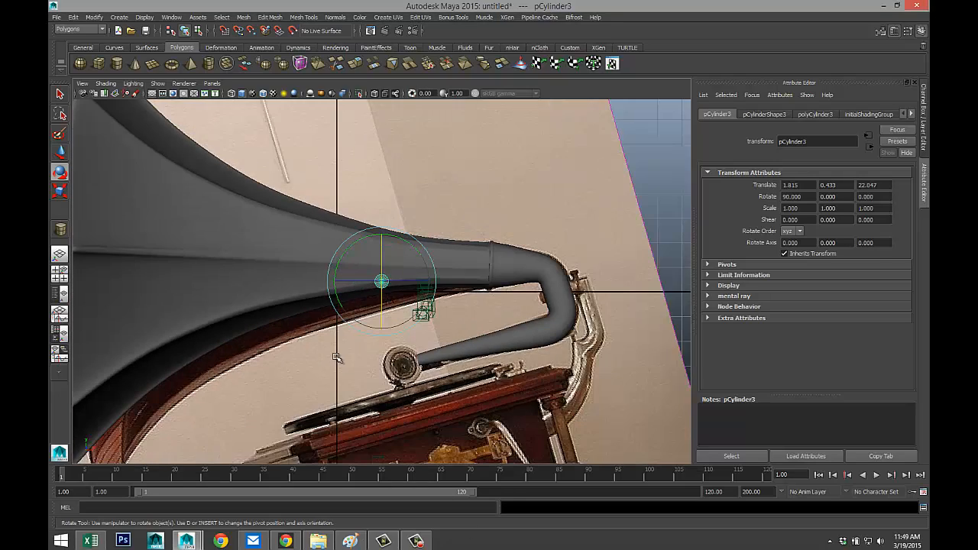
scroll(333, 372, up, 2)
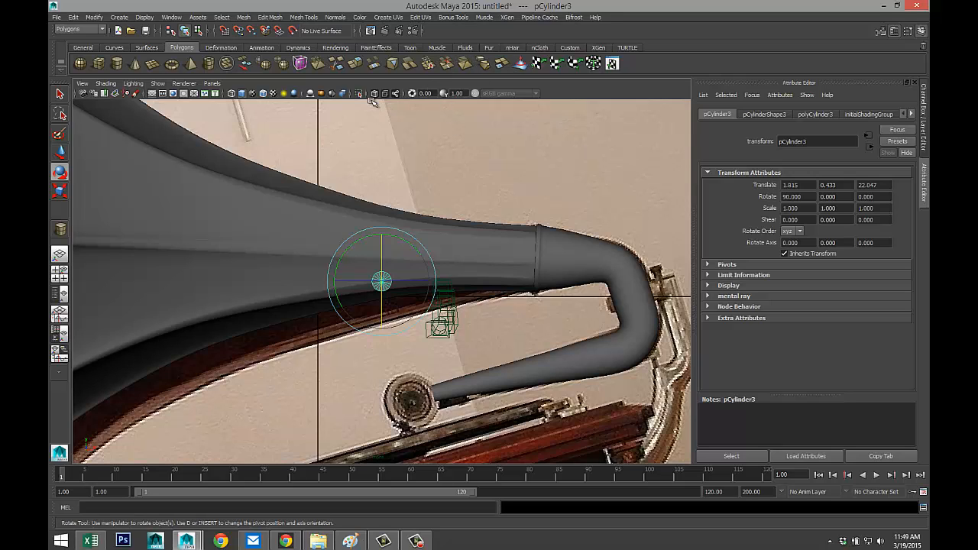
key(6)
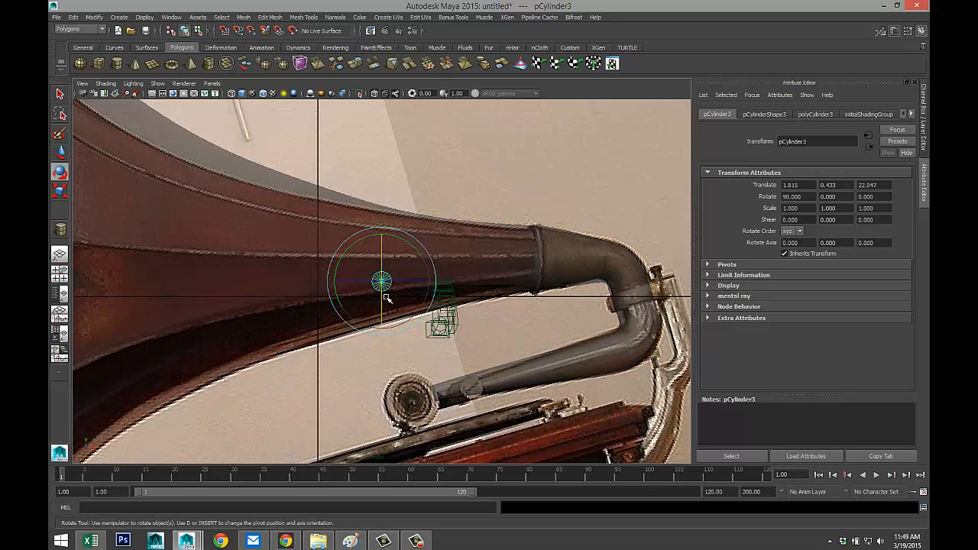
Move the cylinder onto the round joint of the tone arm beside the sound box, at about X 4.28, Y -2.57.
key(w)
drag(386, 344, 426, 454)
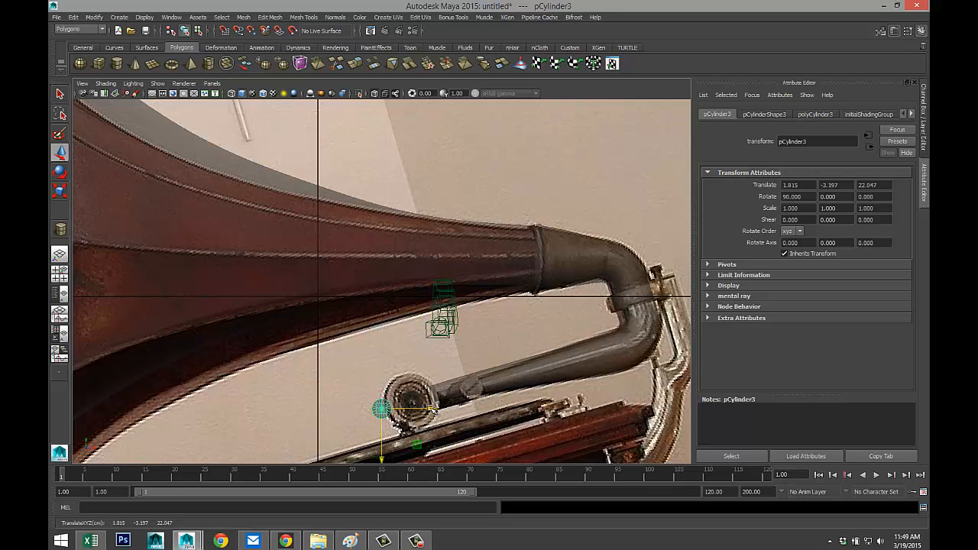
drag(432, 409, 470, 402)
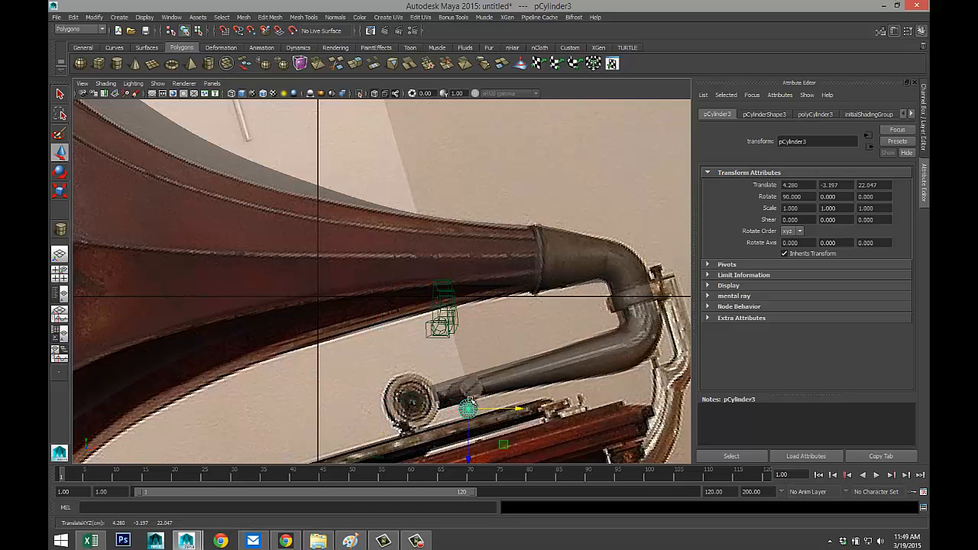
click(472, 419)
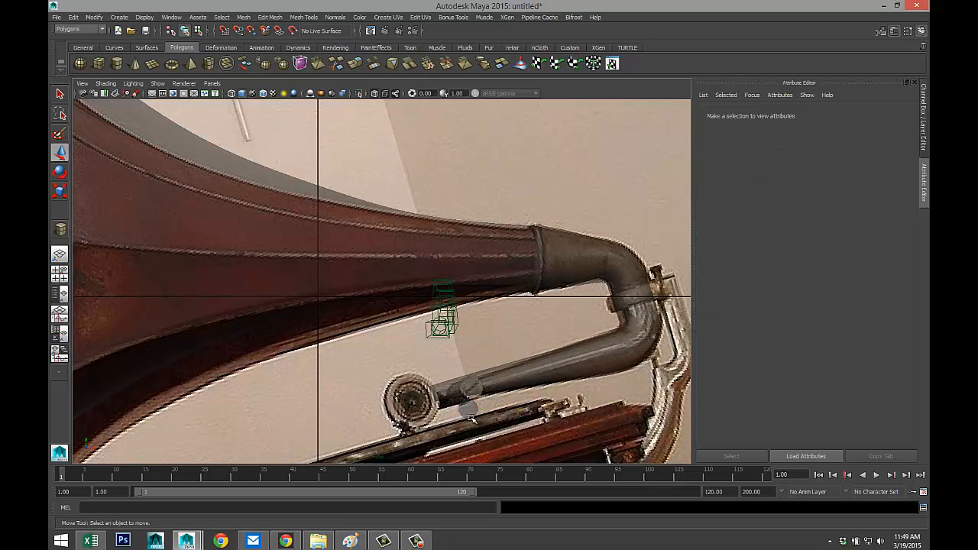
click(472, 419)
drag(469, 462, 469, 440)
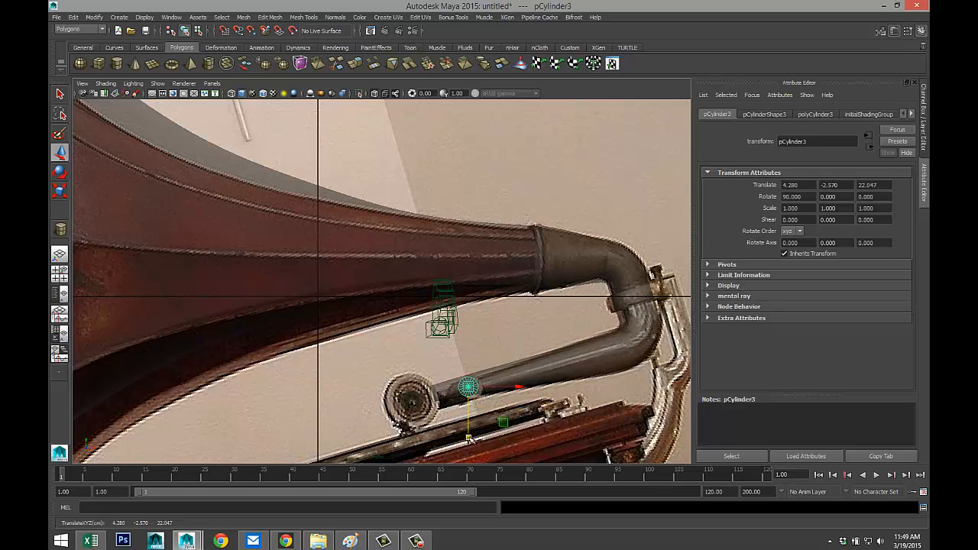
Scale the cylinder up uniformly to about 1.414 to match the joint in the reference photo.
key(f)
scroll(461, 421, down, 8)
scroll(456, 423, up, 6)
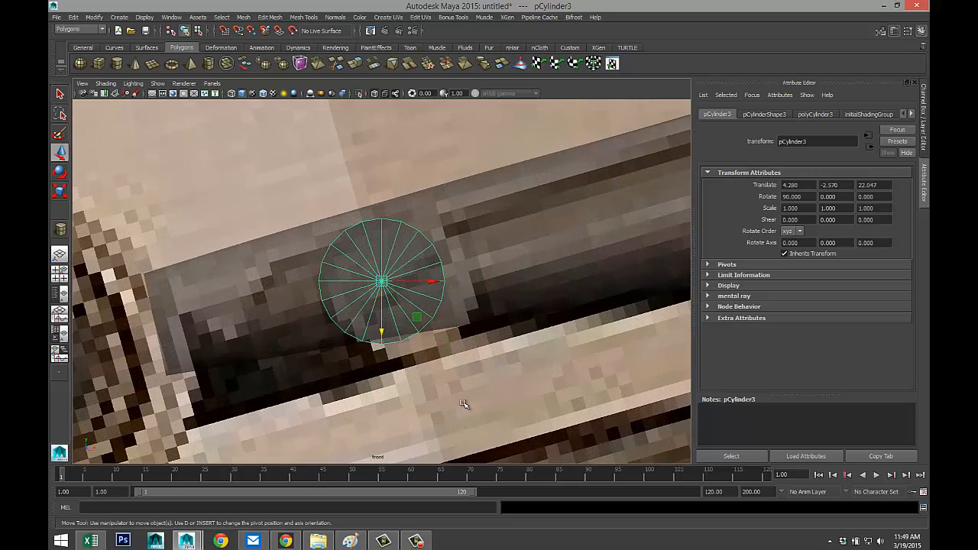
key(r)
drag(382, 281, 437, 316)
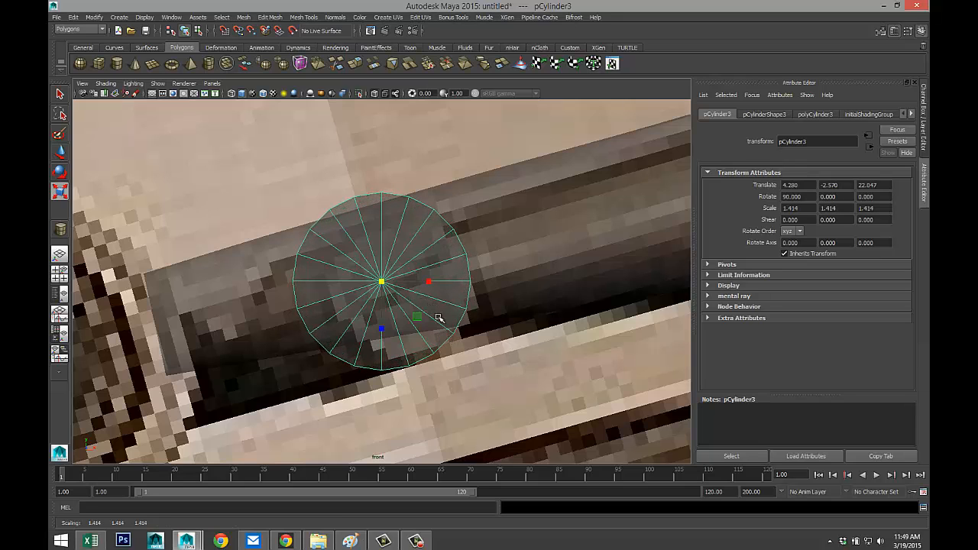
Fine-tune the cylinder's position over the tone arm joint to about X 4.365, Y -2.626.
key(w)
drag(383, 333, 388, 344)
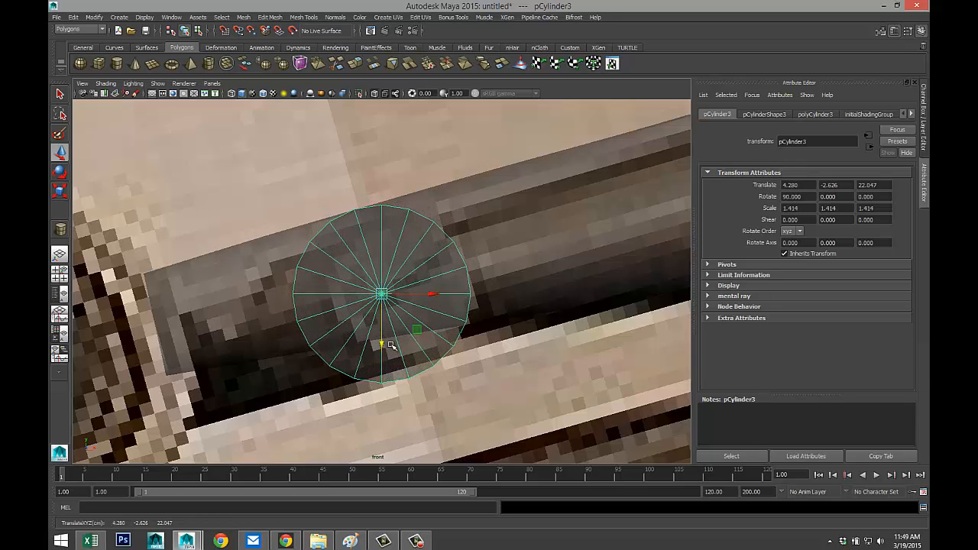
drag(436, 299, 452, 297)
scroll(470, 352, down, 5)
scroll(471, 356, up, 4)
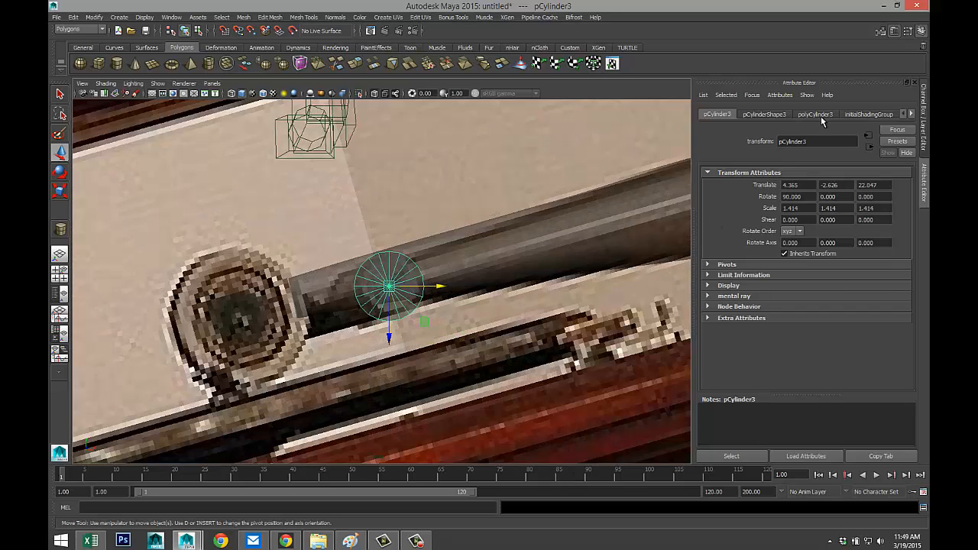
Open the cylinder's construction settings for radius, height and subdivisions.
click(819, 115)
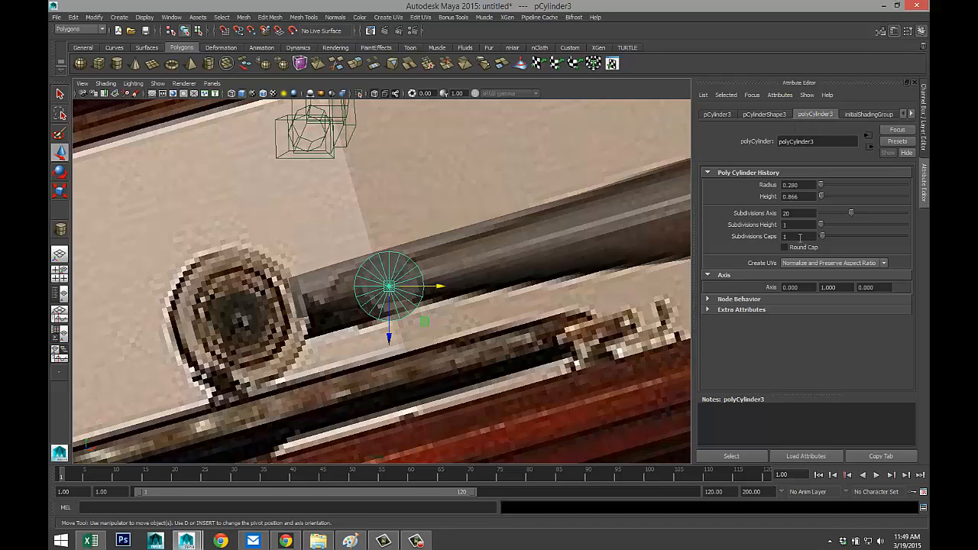
Set the selected cylinder's cap subdivisions to 0.
text(0)
key(Return)
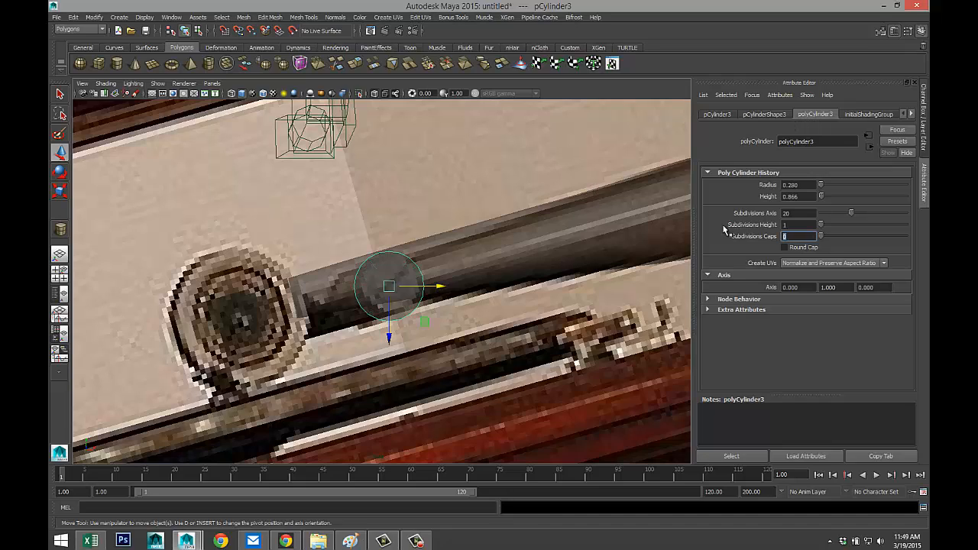
click(60, 273)
key(space)
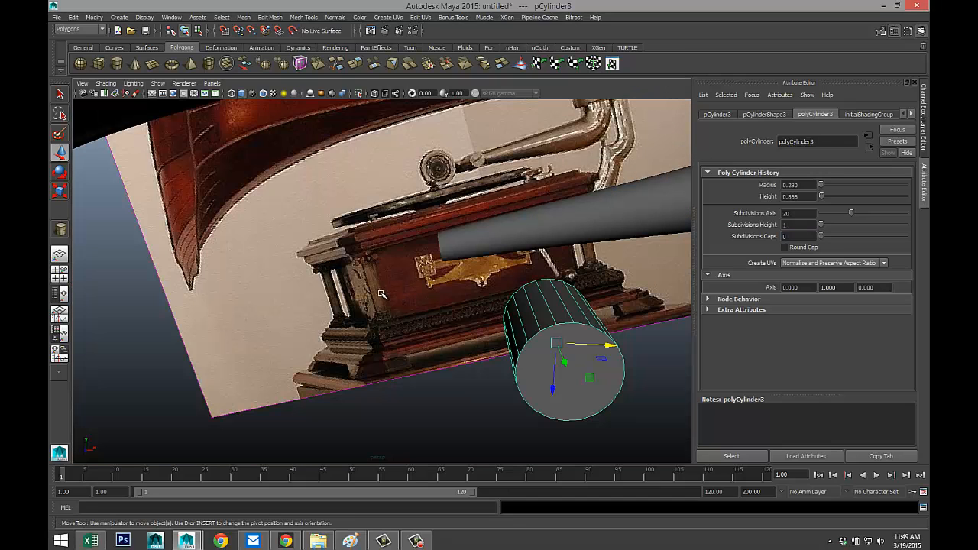
Extrude both end cap faces of the cylinder and scale them slightly inward to form a narrow rim.
alt+drag(381, 295, 433, 354)
right_click(450, 290)
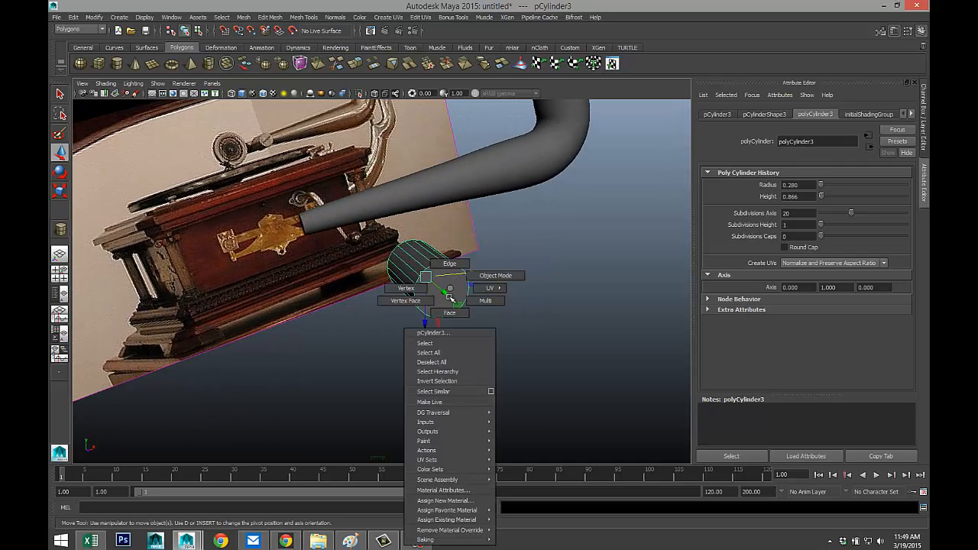
click(449, 312)
click(441, 299)
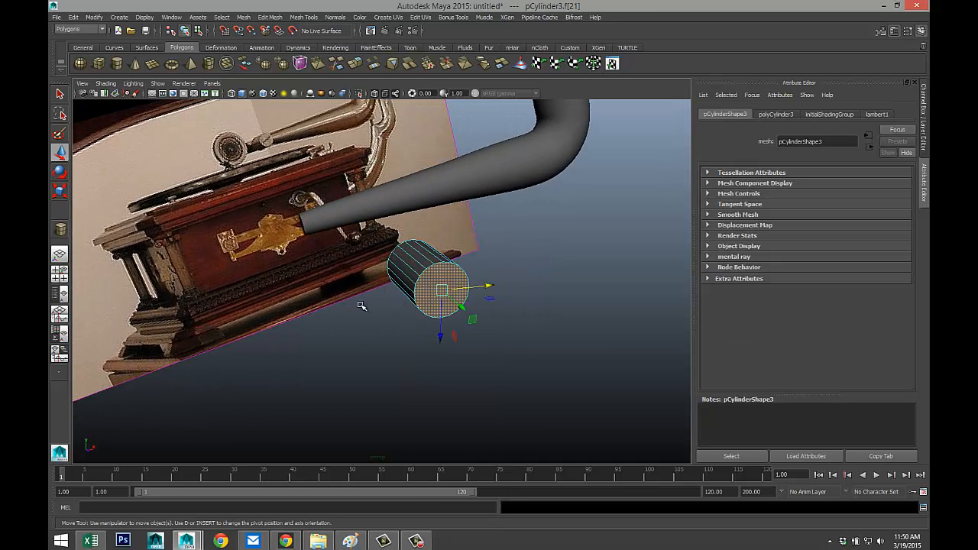
alt+drag(345, 307, 456, 272)
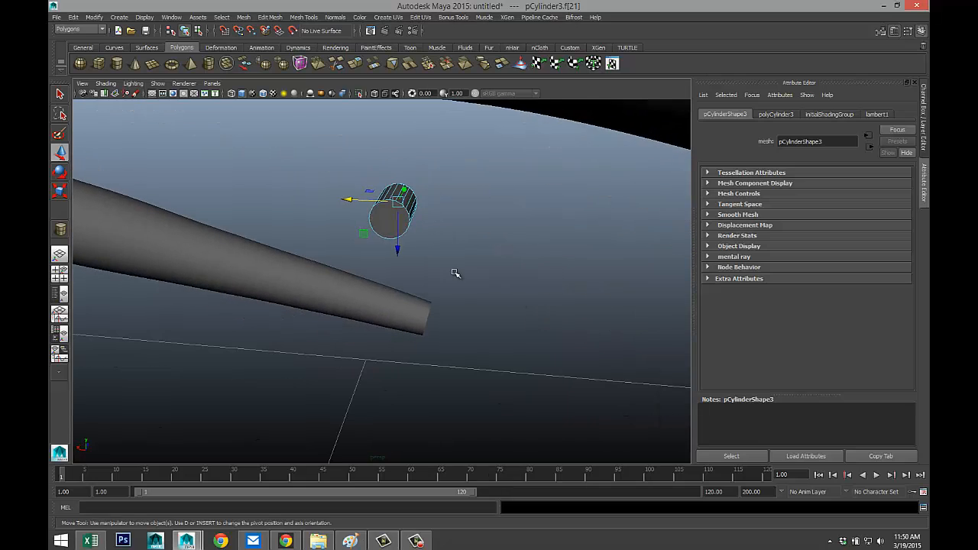
shift+click(385, 227)
alt+drag(532, 278, 336, 258)
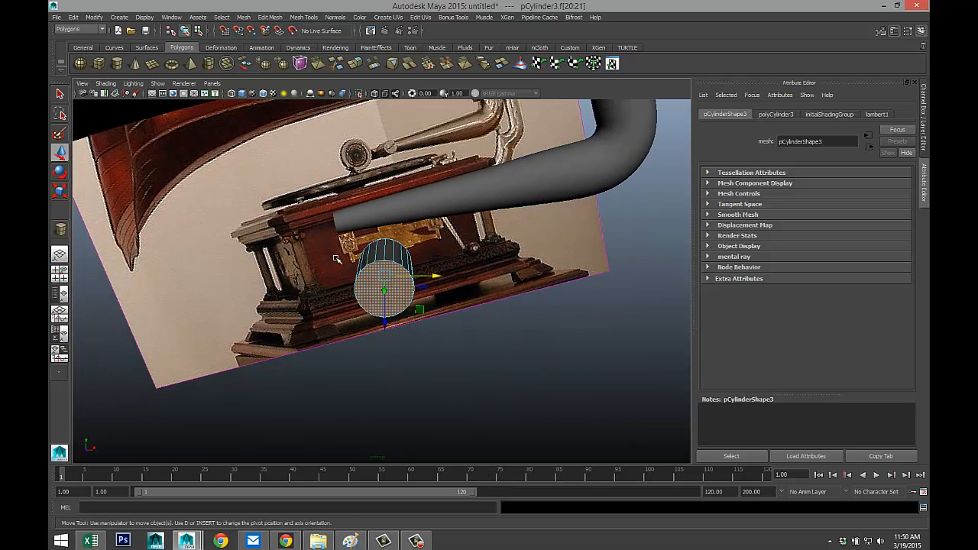
click(303, 17)
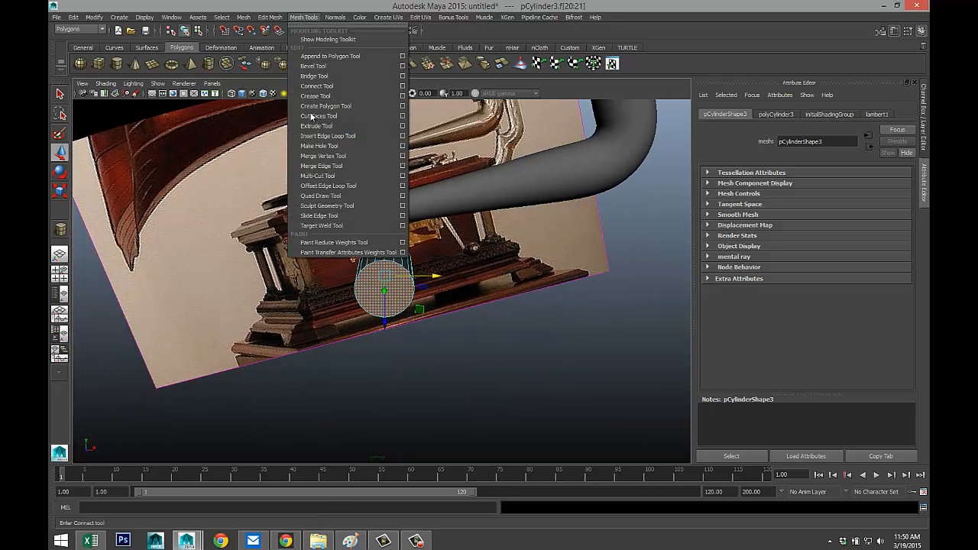
mouse_move(271, 18)
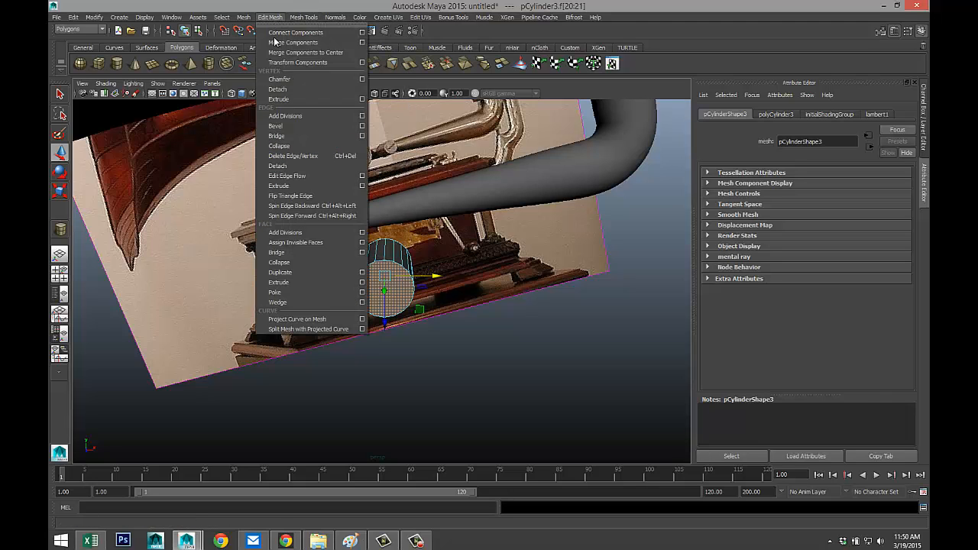
click(284, 283)
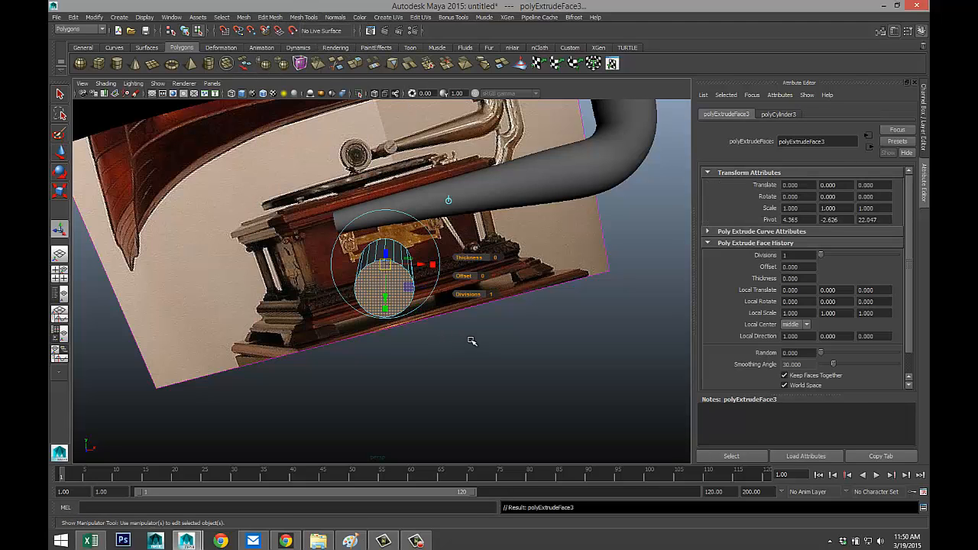
key(r)
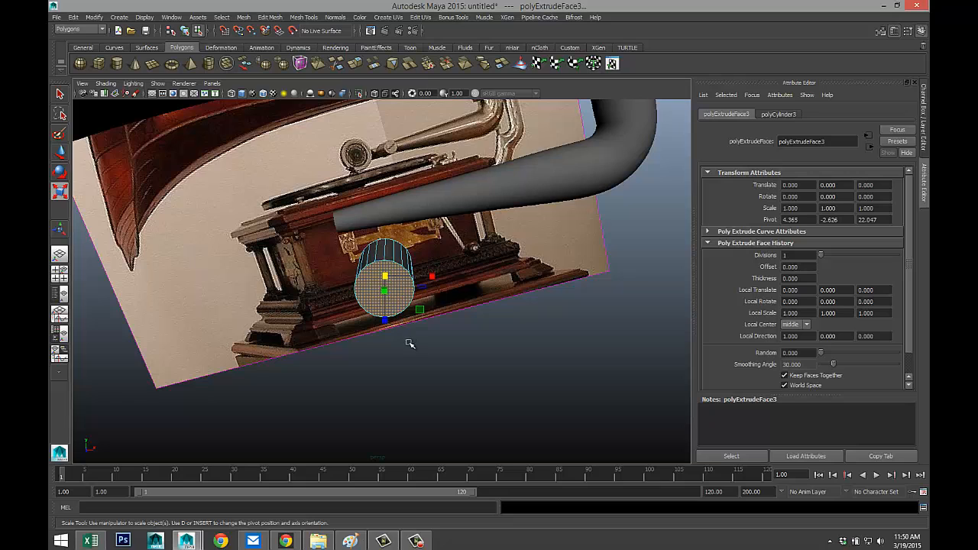
alt+drag(410, 341, 424, 275)
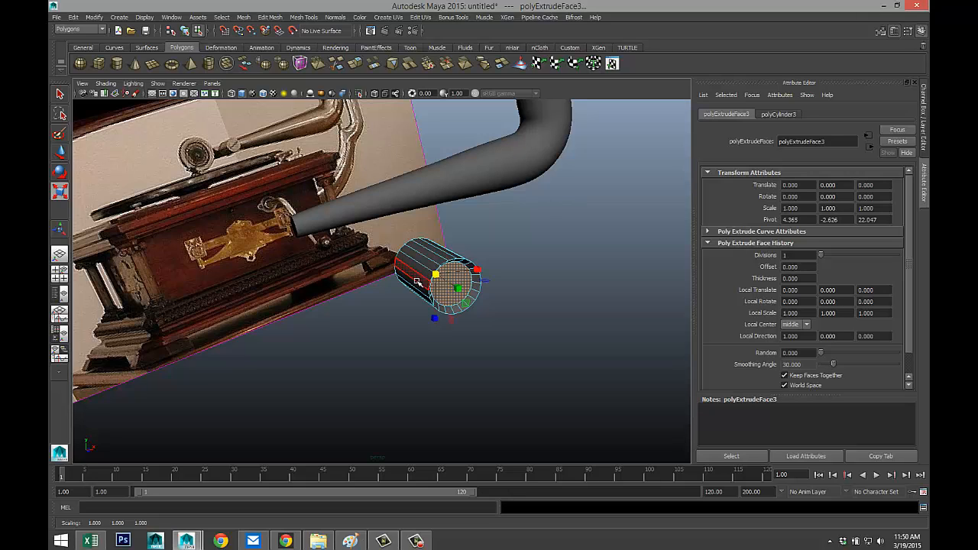
Extrude the two inner cap faces again, scale them smaller and push them slightly outward along the cylinder's axis.
key(ctrl+e)
key(r)
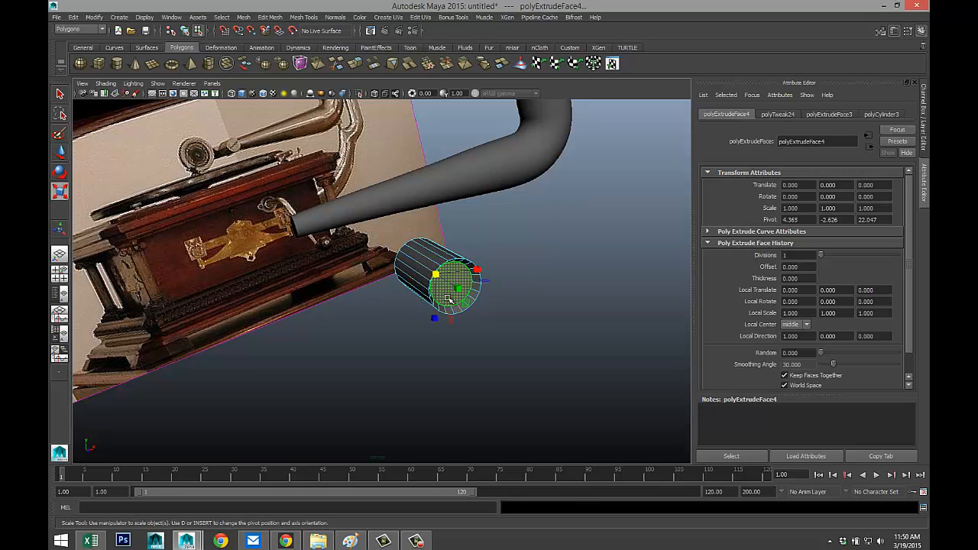
drag(434, 278, 435, 275)
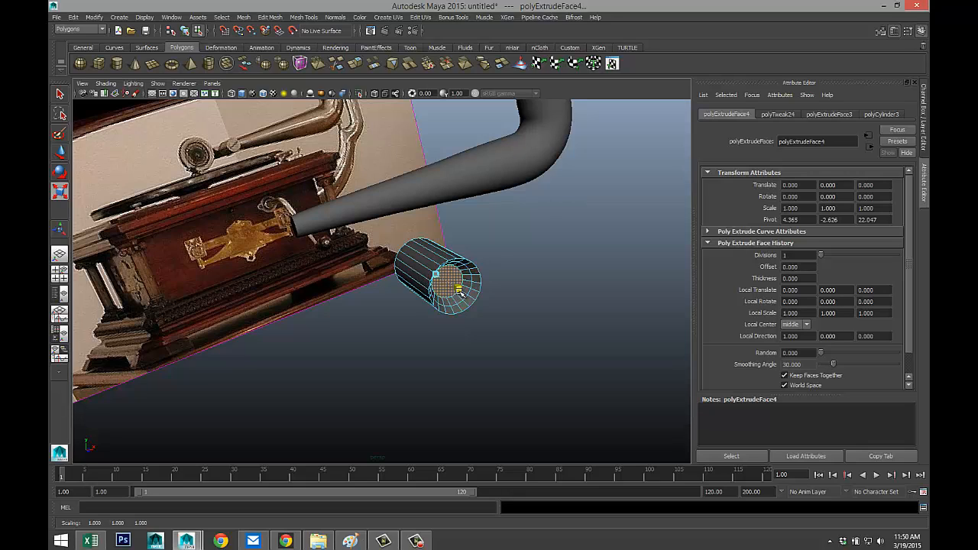
drag(462, 293, 473, 307)
Insert 2 evenly spaced edge loops around the cylinder's side with the Insert Edge Loop Tool.
alt+drag(367, 318, 447, 316)
alt+right_drag(448, 316, 478, 349)
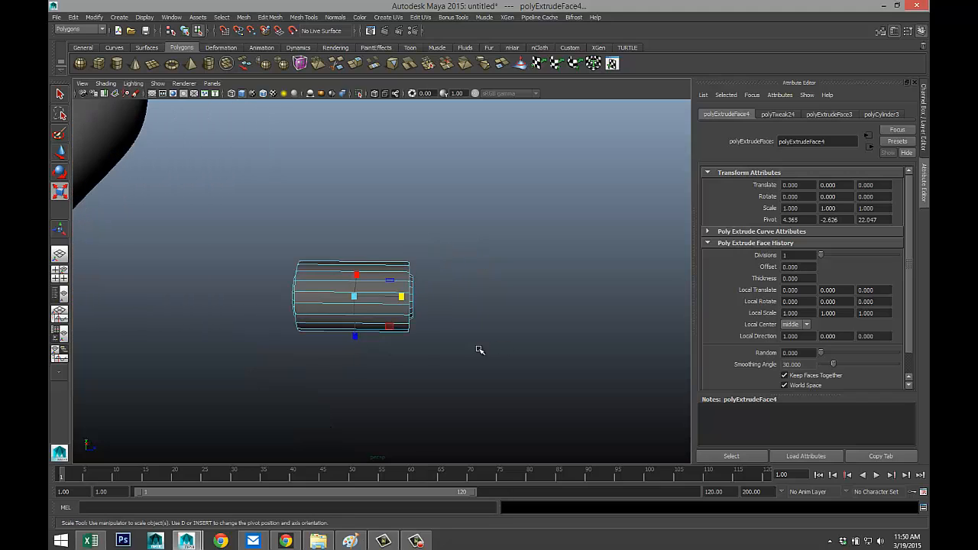
alt+drag(478, 349, 451, 355)
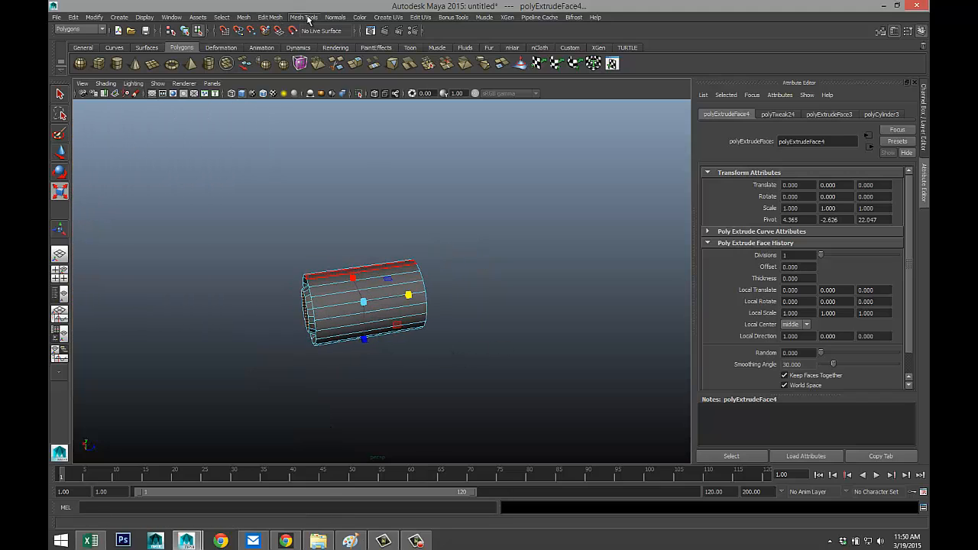
click(305, 17)
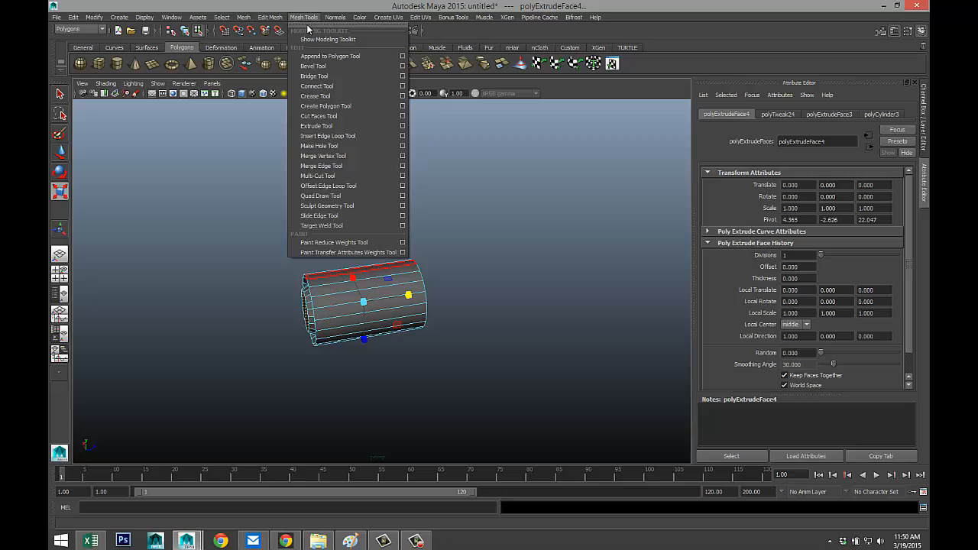
click(393, 135)
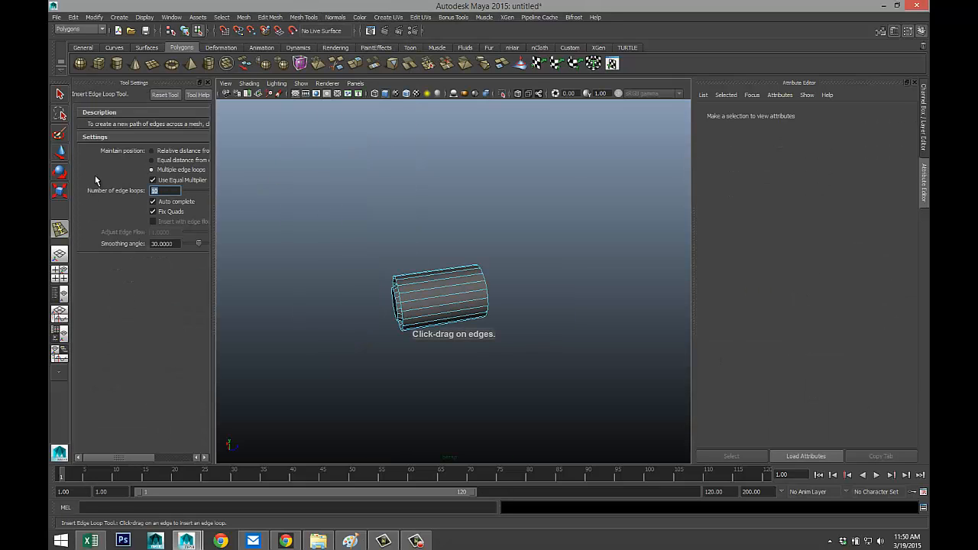
click(450, 293)
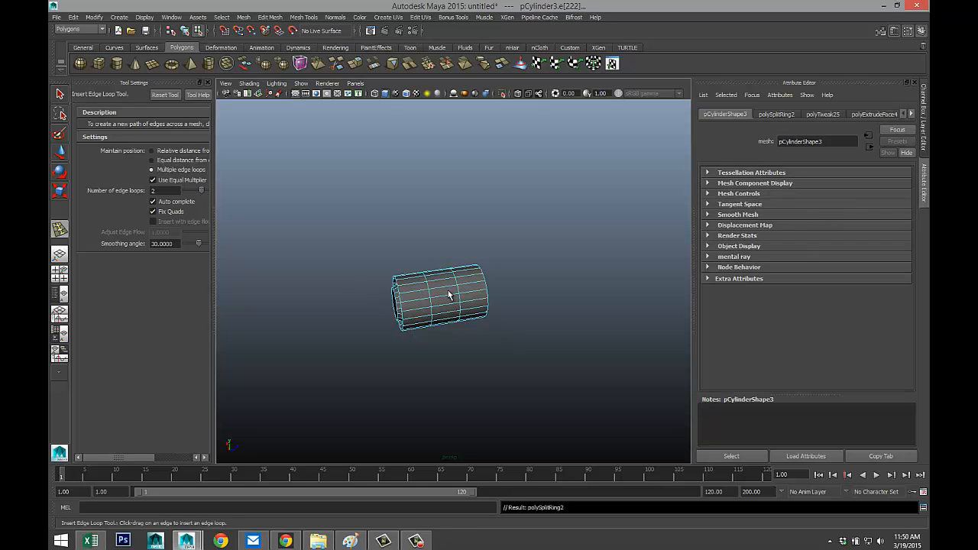
Scale the two new edge loops apart along the cylinder's axis until they sit close to its ends.
key(q)
scroll(433, 305, up, 3)
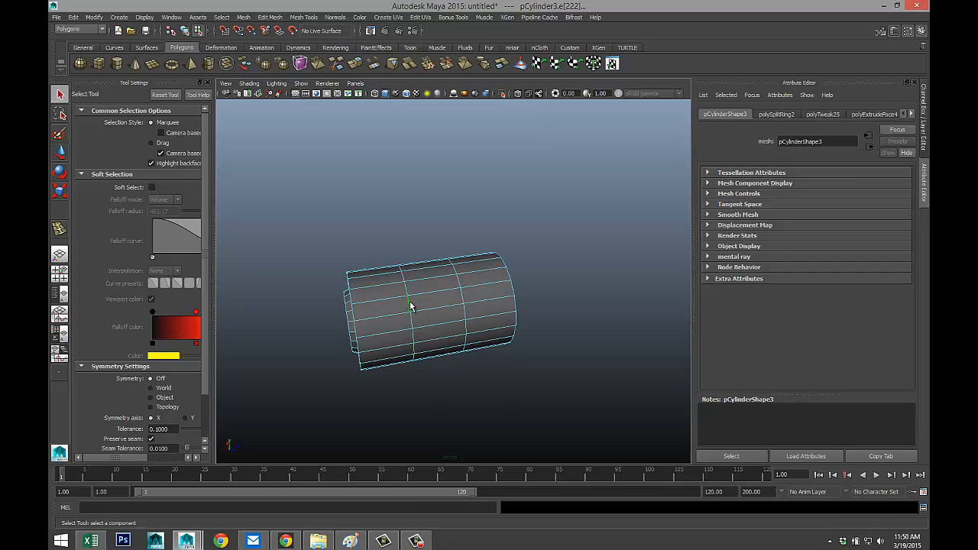
right_drag(410, 305, 408, 304)
key(r)
drag(474, 303, 553, 305)
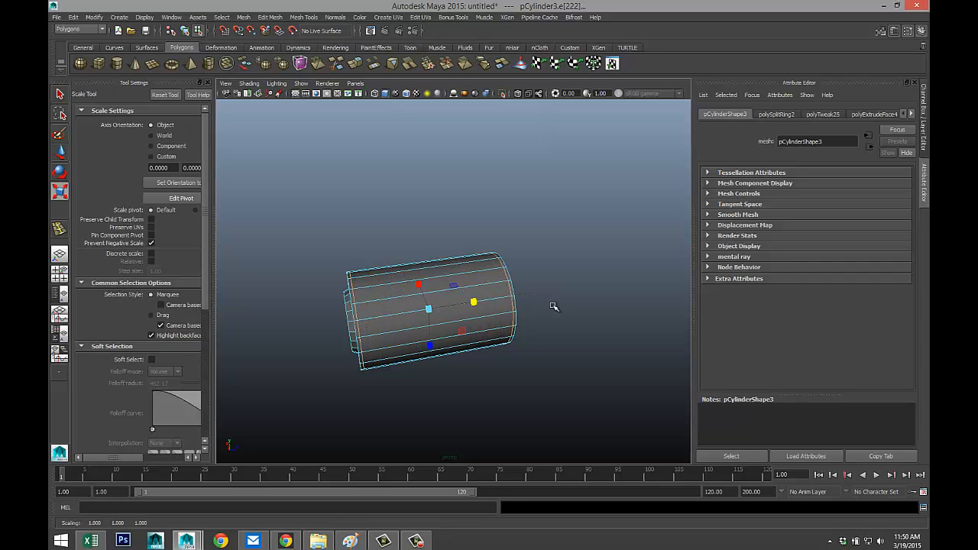
Return the cylinder to object mode and show it with smooth mesh preview.
right_drag(497, 282, 532, 269)
click(488, 275)
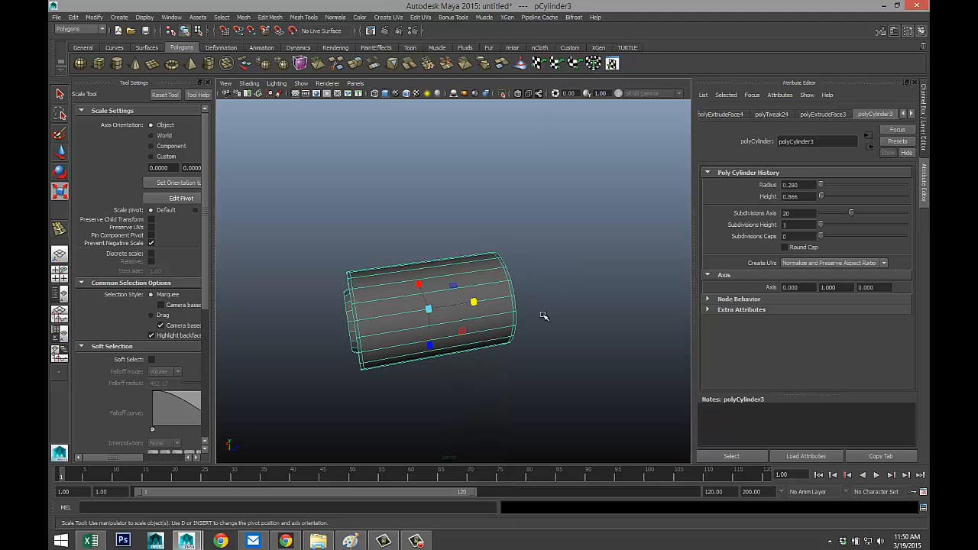
click(540, 329)
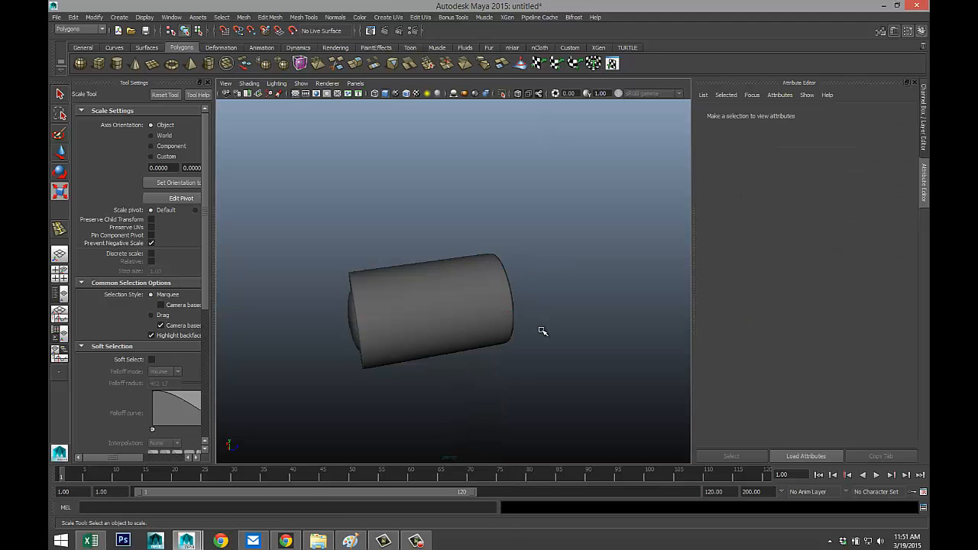
Move the cylinder along its axis to about Z 17.58 so it crosses the tube near its narrow open end.
alt+drag(542, 331, 466, 326)
click(466, 327)
alt+right_drag(466, 326, 414, 317)
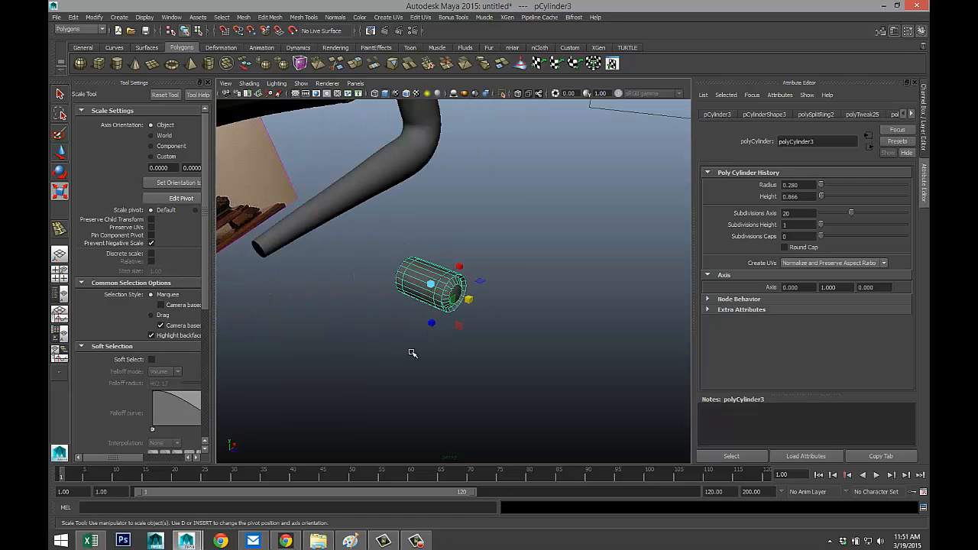
key(w)
drag(474, 301, 319, 248)
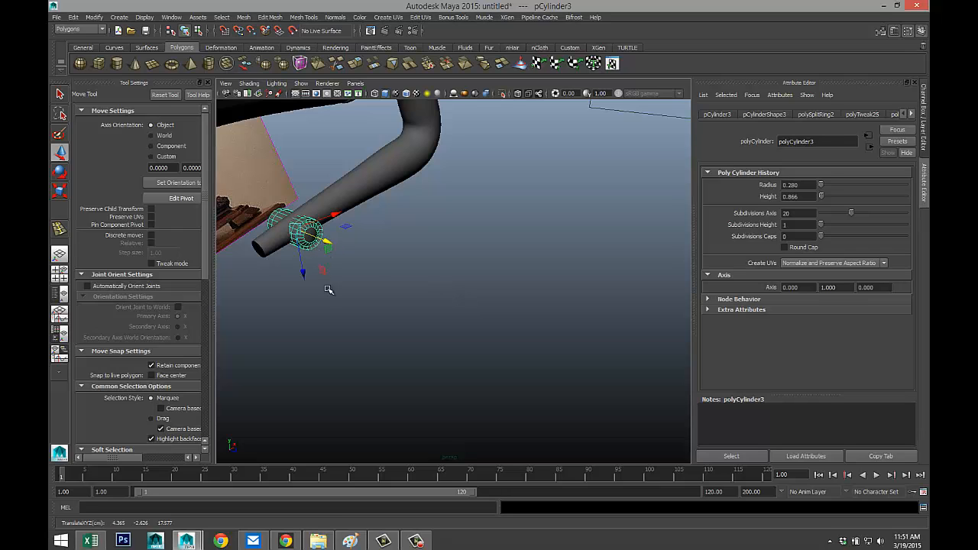
Centre the cylinder across the tube in the wireframe top view, moving it to about Z 17.67.
scroll(292, 297, up, 3)
alt+middle_drag(306, 312, 457, 361)
scroll(454, 359, up, 3)
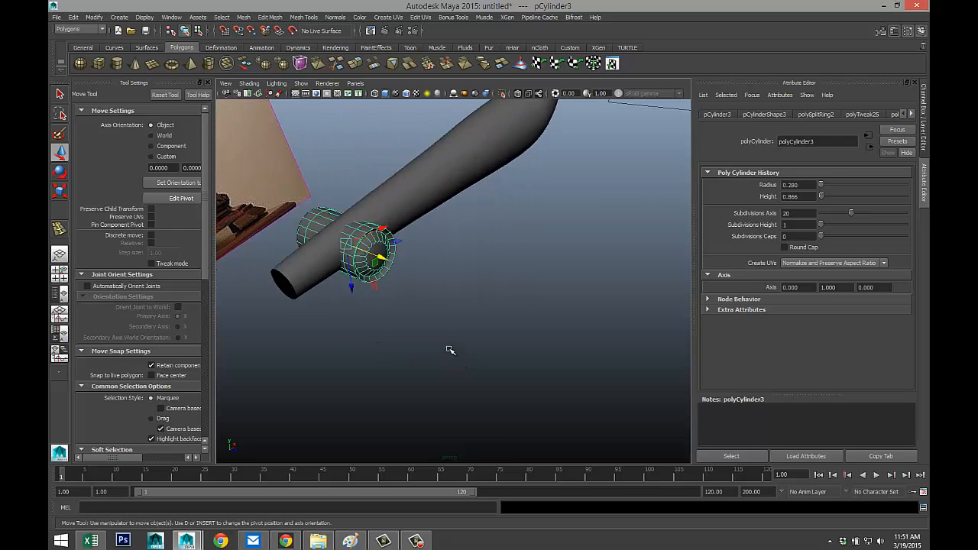
alt+drag(364, 323, 252, 320)
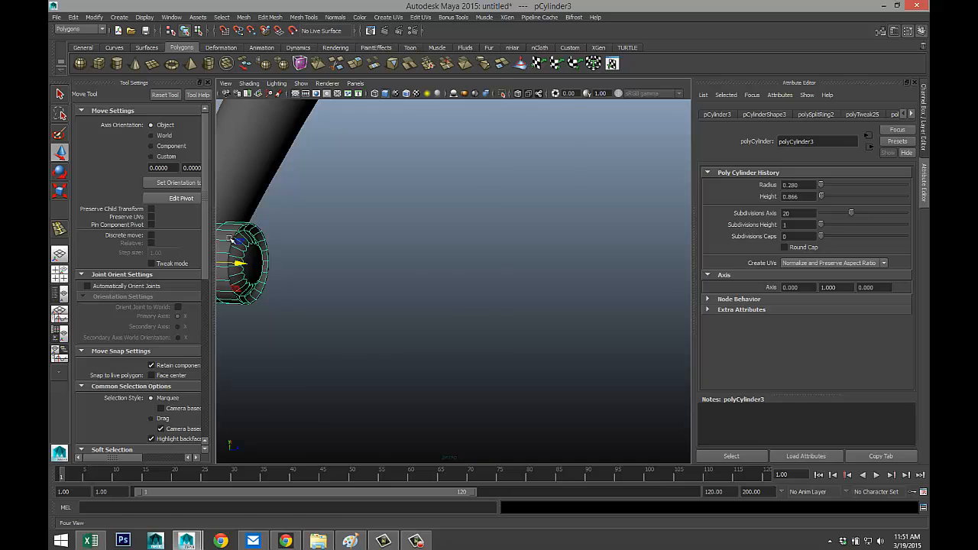
click(58, 285)
key(space)
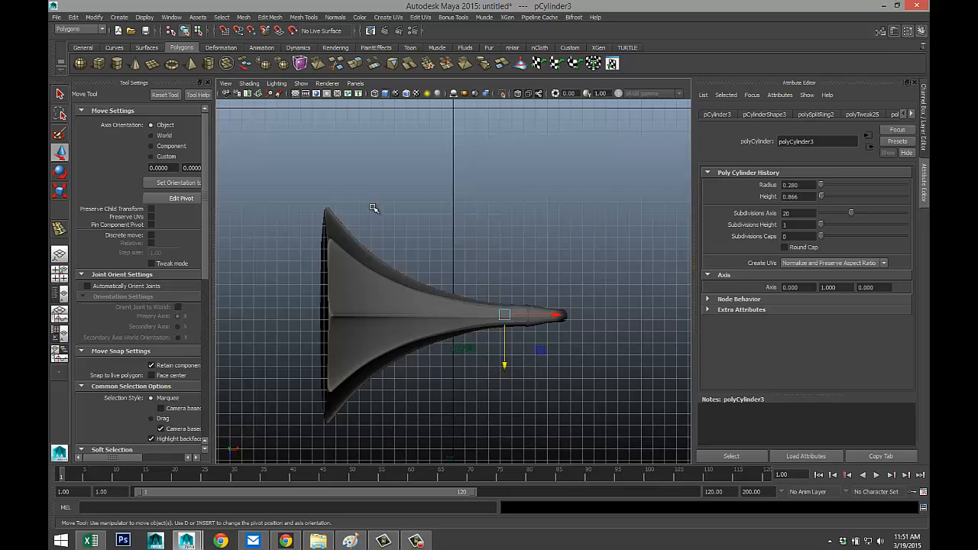
key(f)
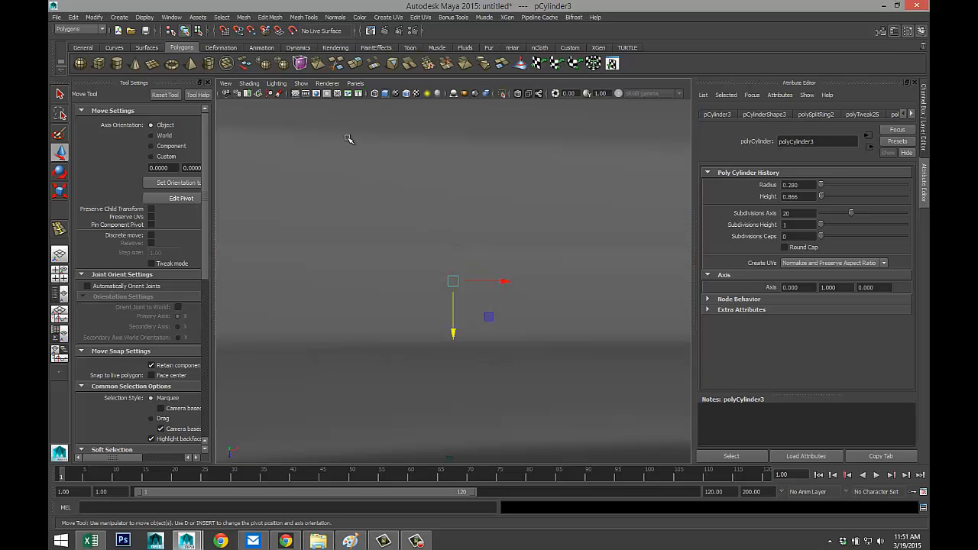
key(4)
scroll(347, 197, down, 5)
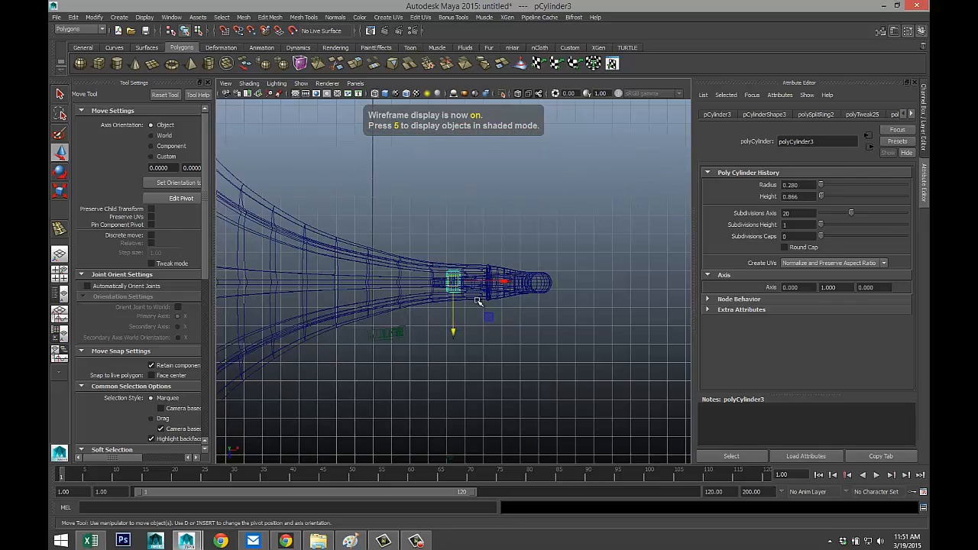
scroll(491, 320, up, 5)
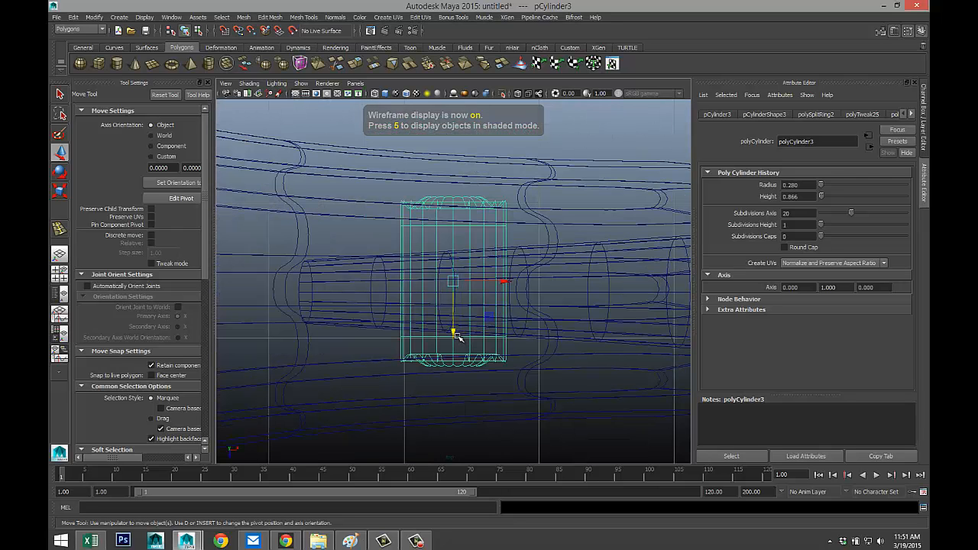
drag(454, 332, 457, 345)
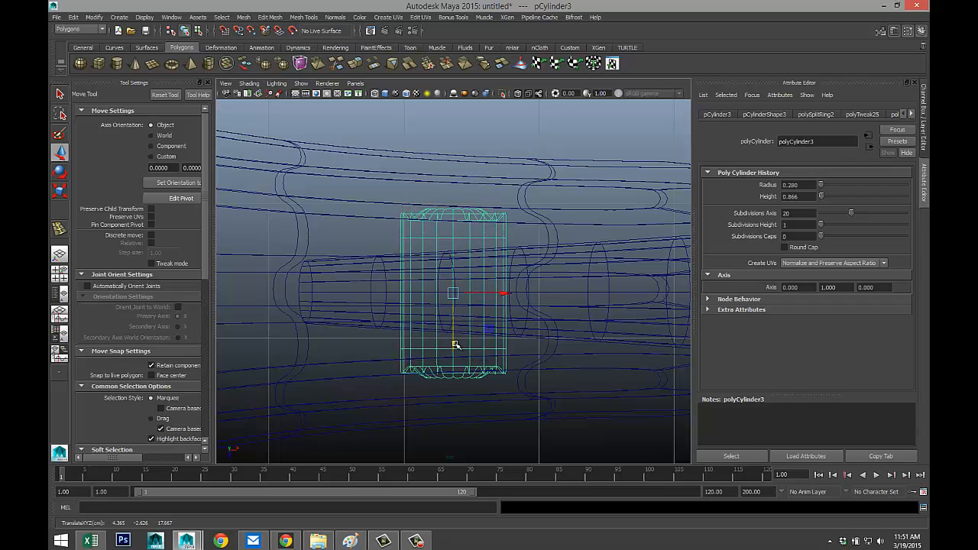
Scale the cylinder down to roughly the diameter of the tube's open end and raise it to about Y -2.49.
click(60, 273)
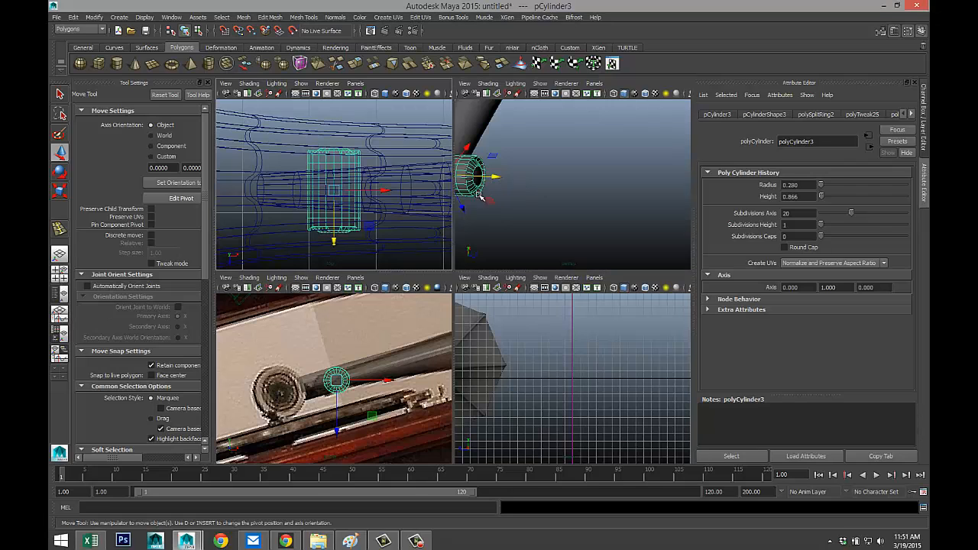
key(space)
alt+middle_drag(502, 250, 631, 254)
alt+drag(508, 256, 447, 252)
alt+middle_drag(474, 260, 541, 287)
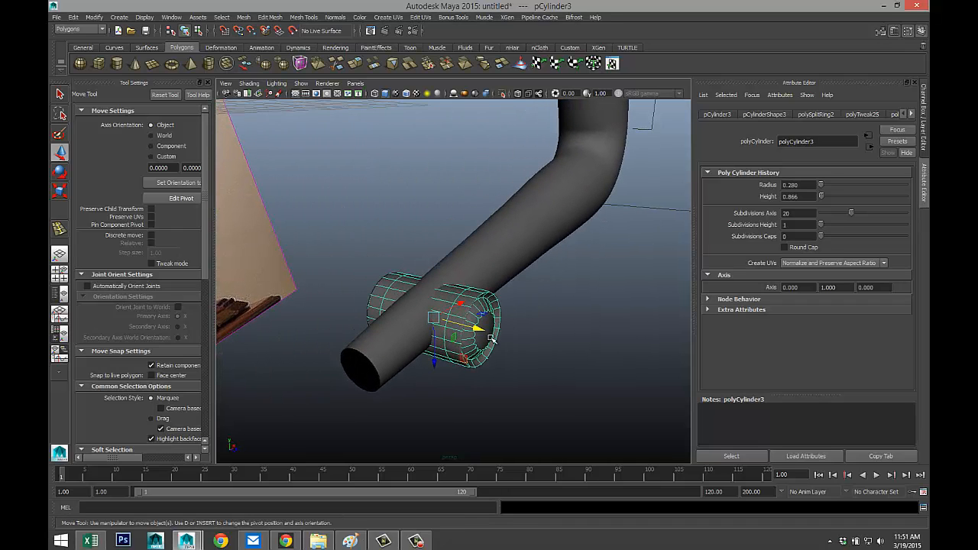
key(r)
drag(433, 318, 472, 357)
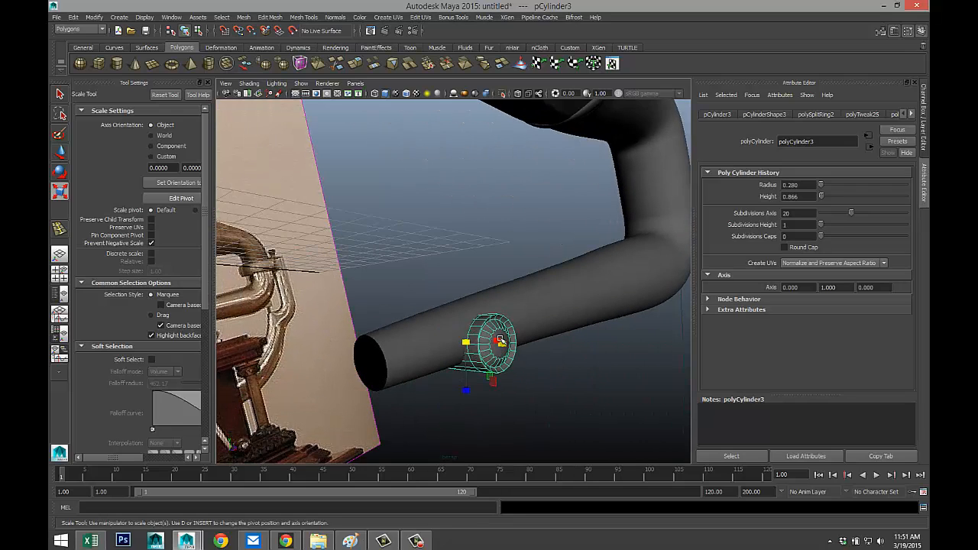
key(w)
drag(466, 392, 466, 377)
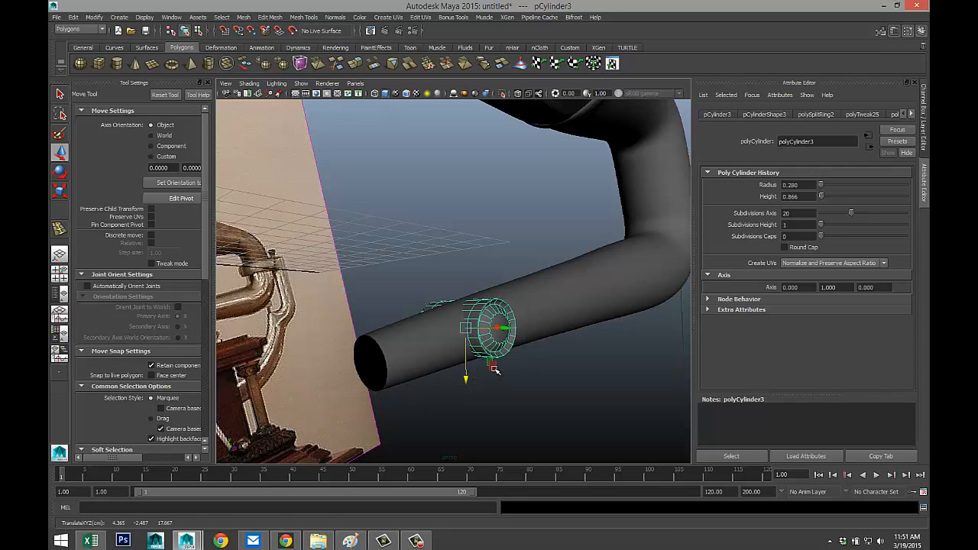
Rescale the small cylinder so it fits around the tube near its narrow end, and deselect it.
key(r)
mouse_move(467, 328)
mouse_down()
mouse_move(562, 382)
mouse_move(468, 344)
mouse_up()
click(565, 380)
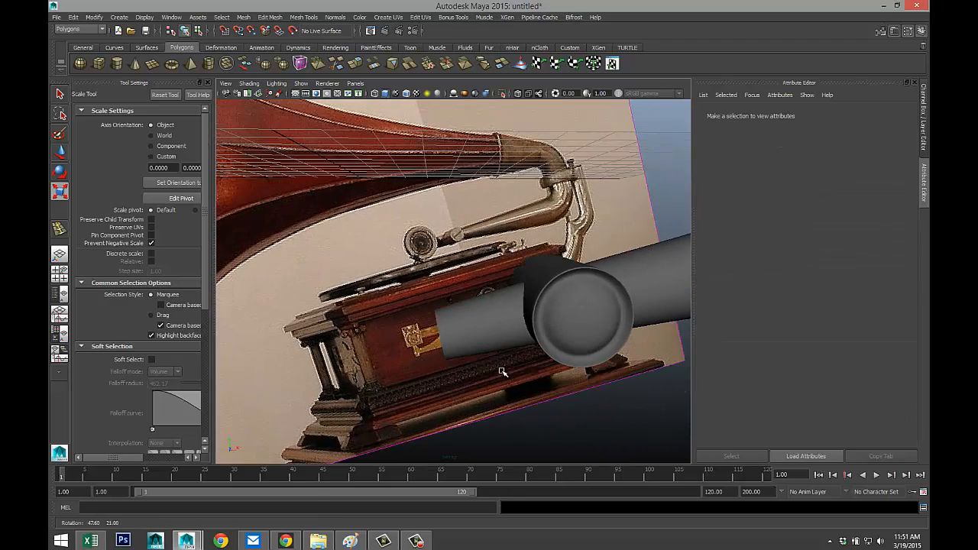
Examine the reference photo's round sound box, tonearm joint and turntable against the modelled tube and crossing cylinder.
alt+right_drag(468, 345, 482, 335)
alt+drag(415, 303, 420, 318)
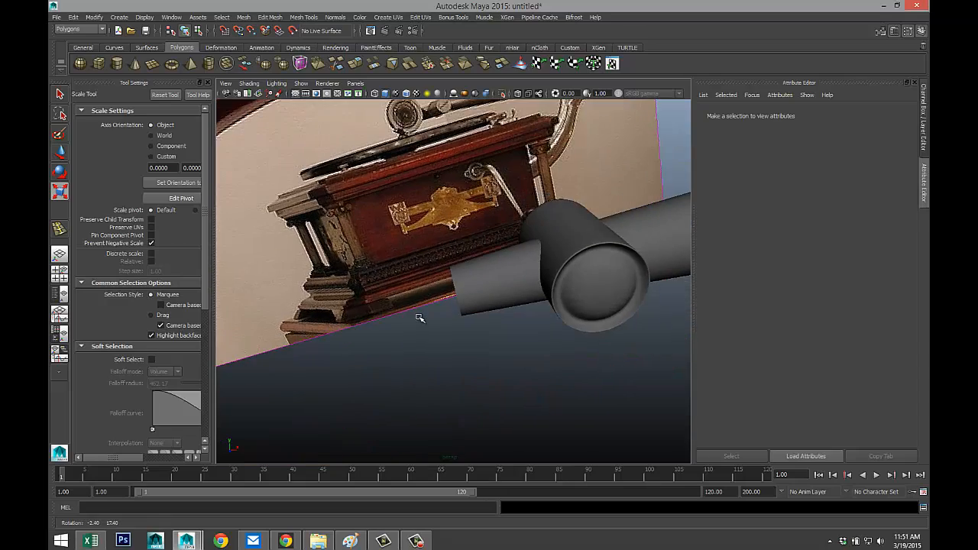
alt+right_drag(419, 317, 413, 296)
alt+middle_drag(414, 295, 427, 334)
alt+right_drag(416, 296, 407, 269)
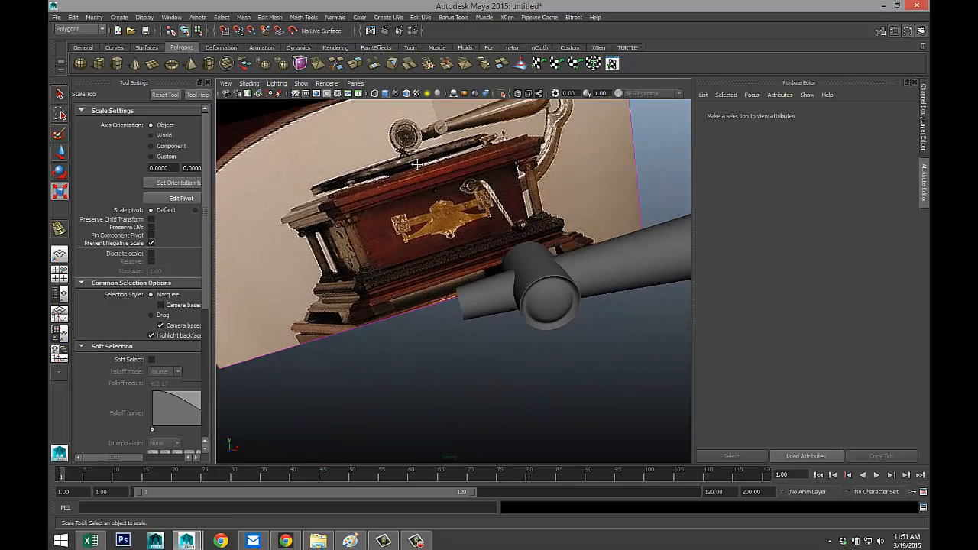
alt+drag(416, 164, 430, 210)
scroll(437, 215, up, 3)
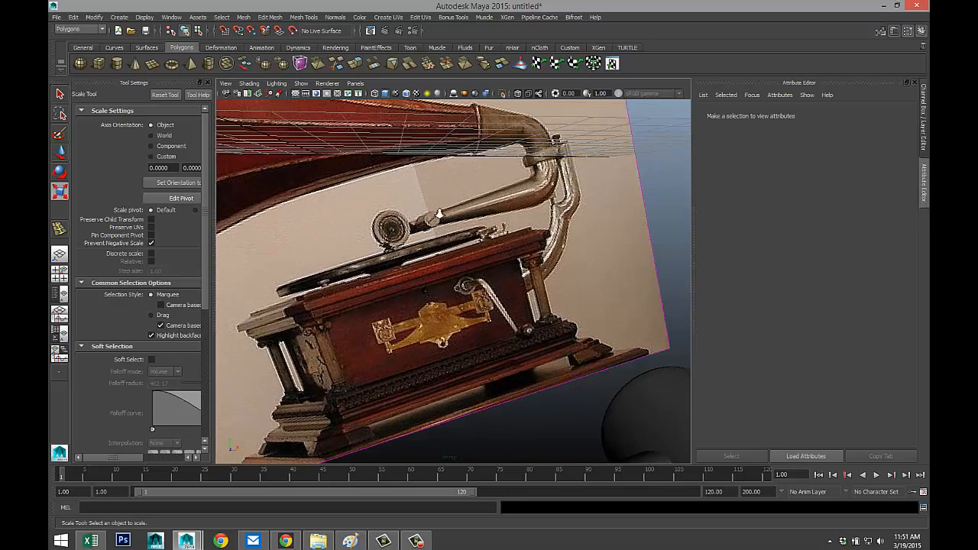
scroll(435, 216, up, 3)
scroll(402, 215, up, 3)
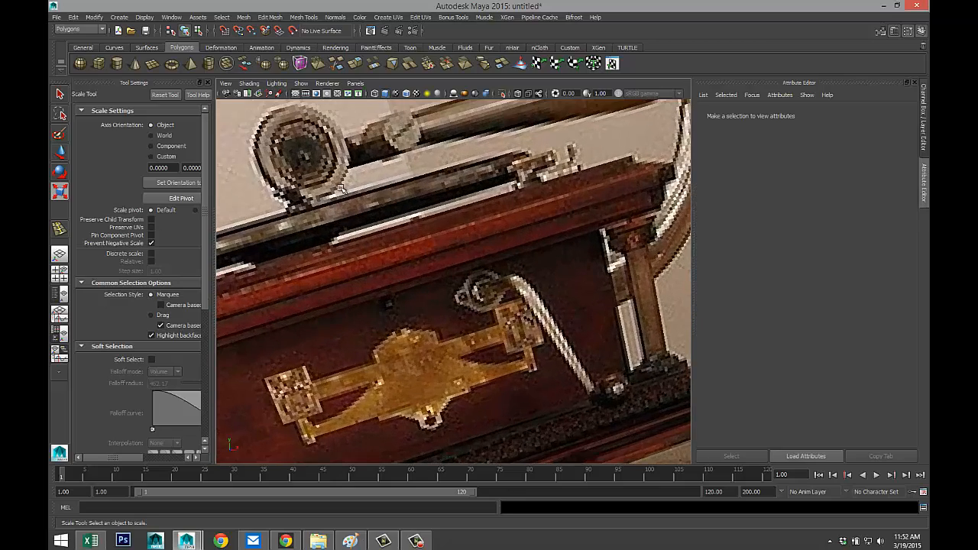
scroll(330, 237, down, 10)
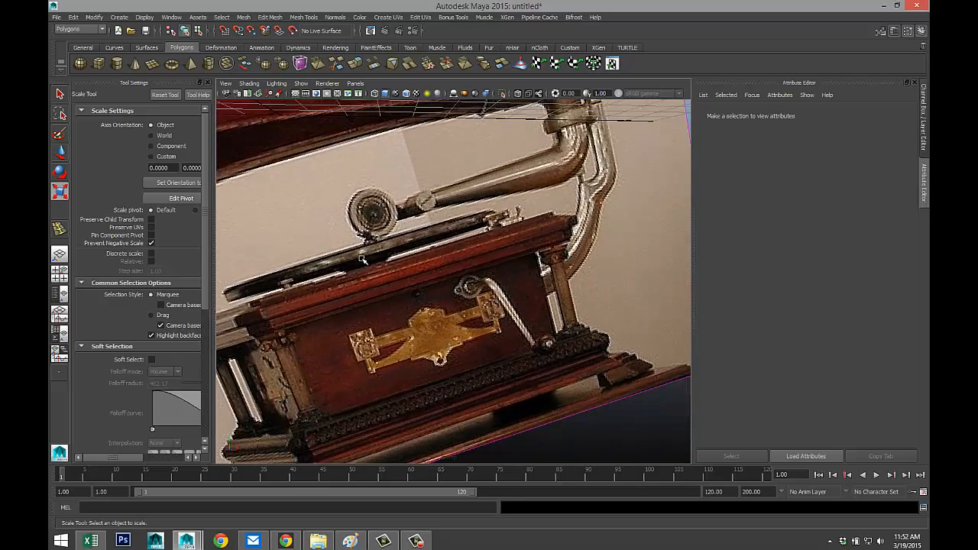
alt+drag(393, 287, 366, 263)
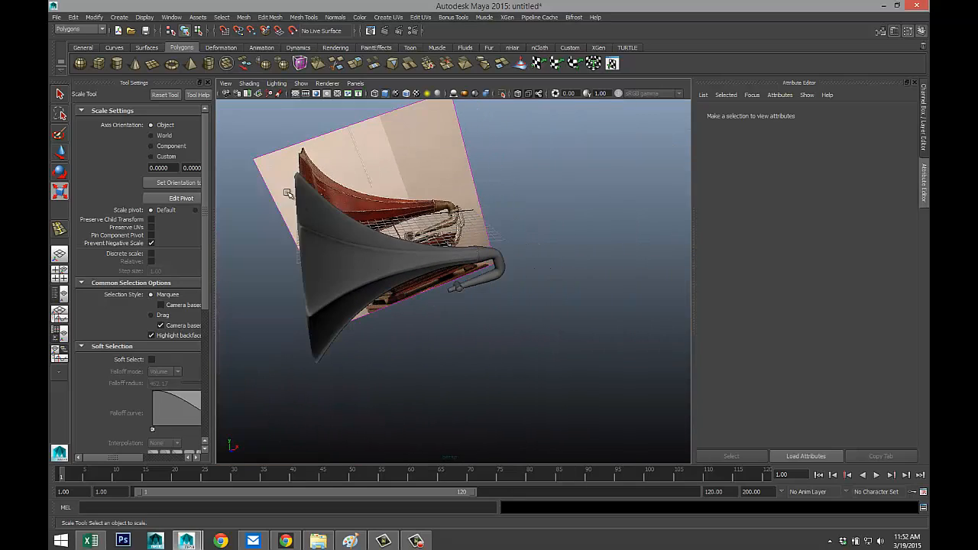
Create a flat polygon cylinder below the horn, about 2.63 in radius and 0.9 high, with 0 cap subdivisions.
click(117, 64)
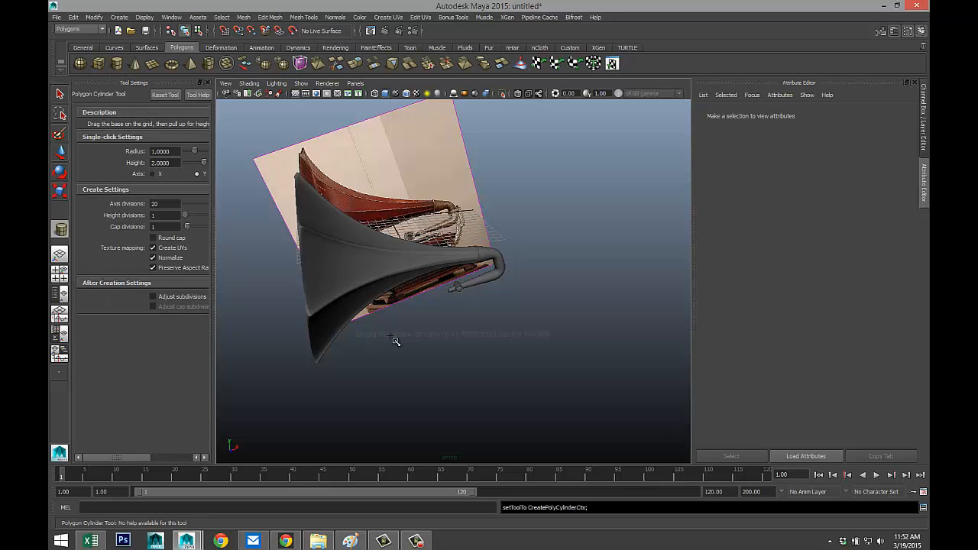
drag(420, 377, 458, 356)
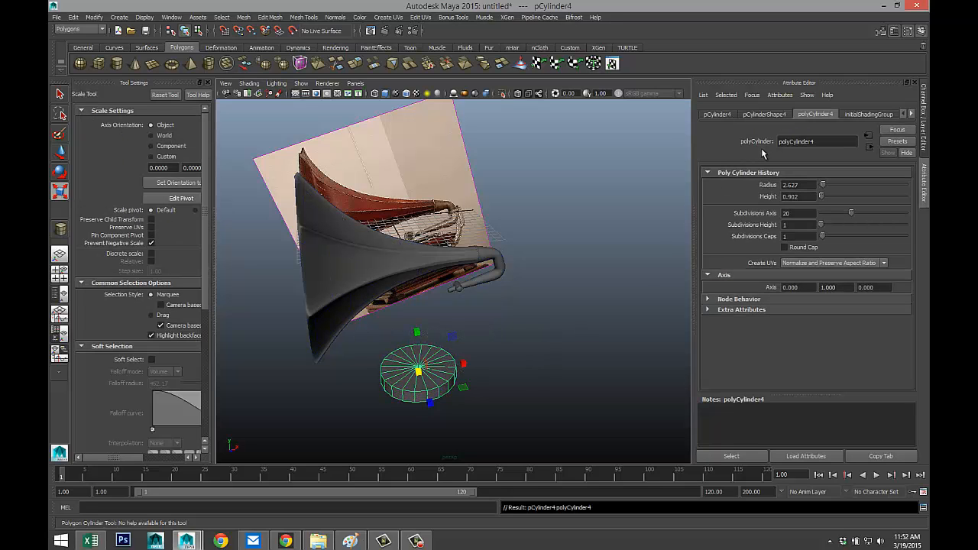
click(718, 115)
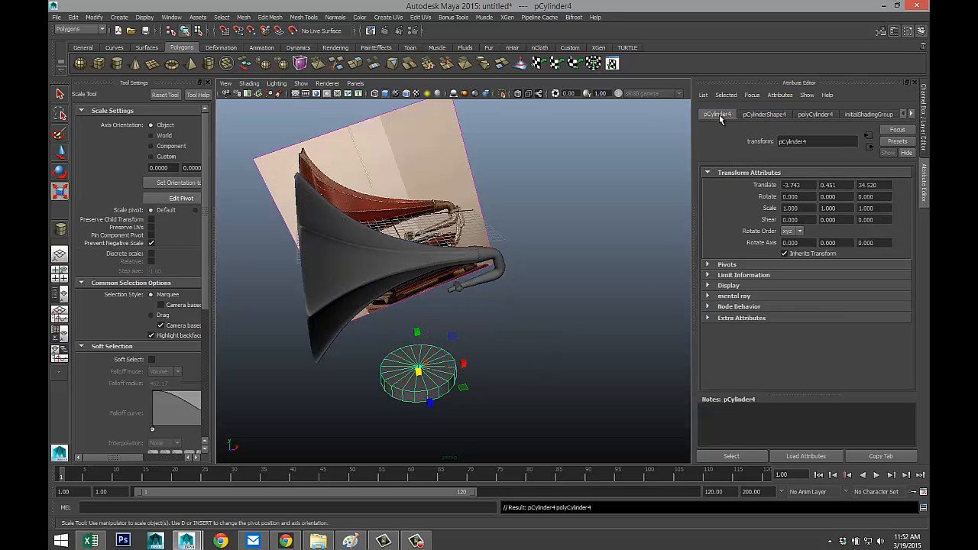
click(760, 115)
click(816, 116)
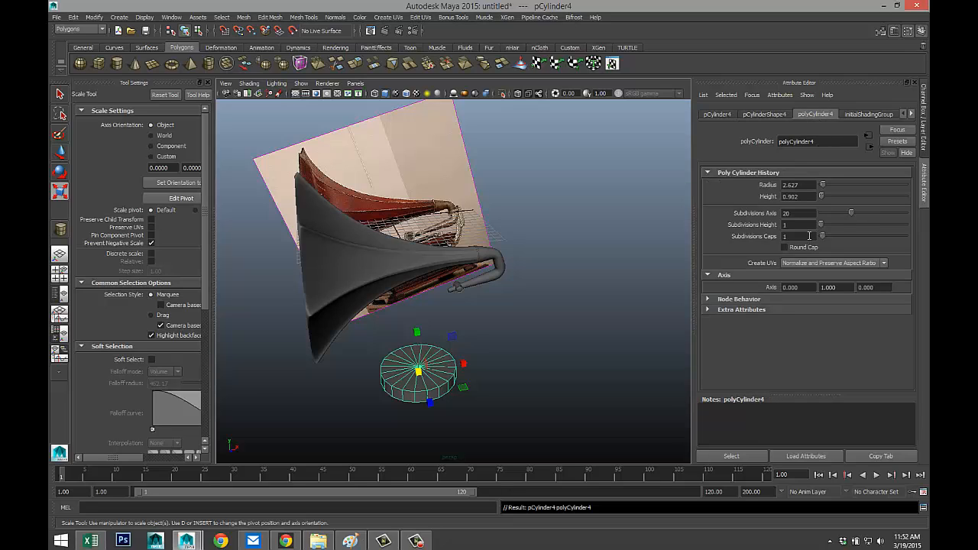
click(810, 236)
text(0)
key(Return)
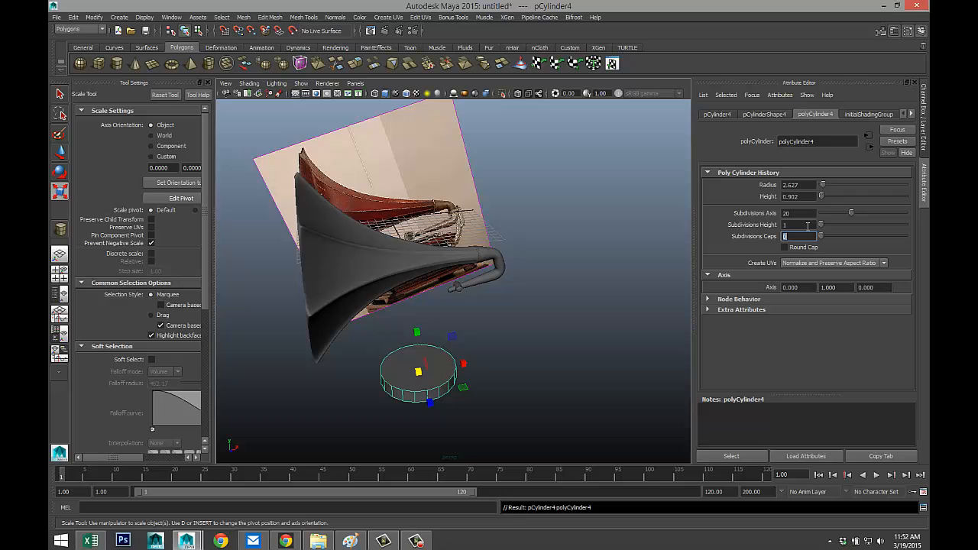
Select both the upper and lower cap faces of the flat cylinder in face mode.
scroll(476, 366, up, 3)
alt+drag(498, 369, 520, 313)
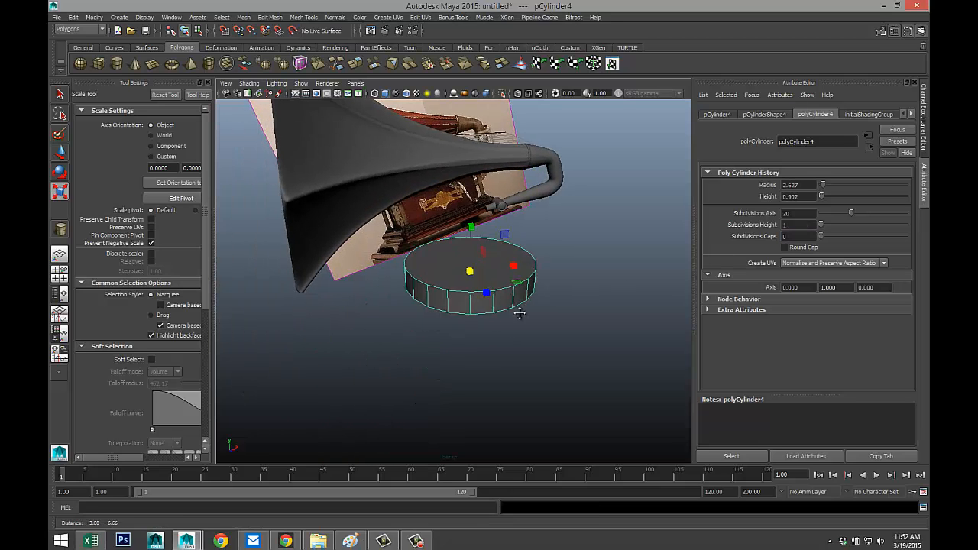
alt+middle_drag(520, 313, 500, 337)
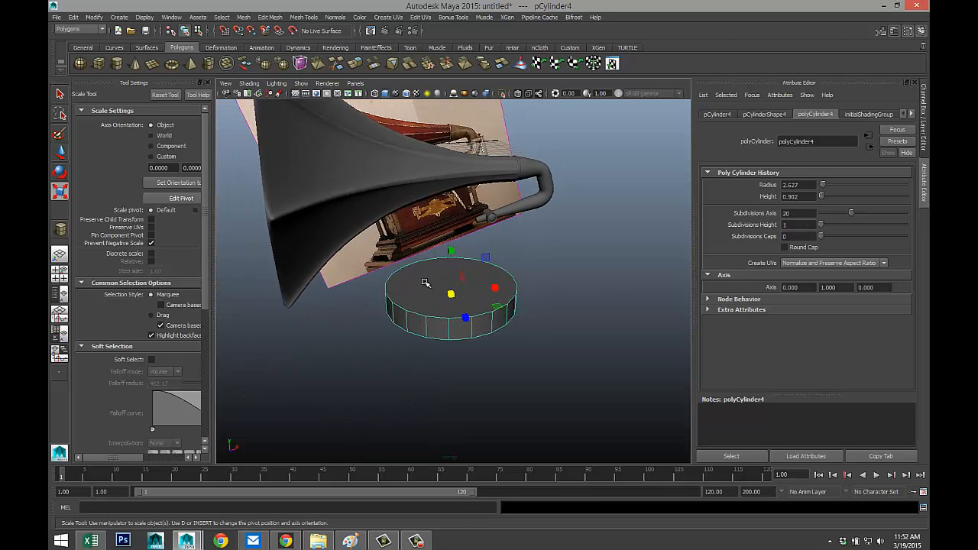
right_drag(425, 284, 429, 291)
click(429, 291)
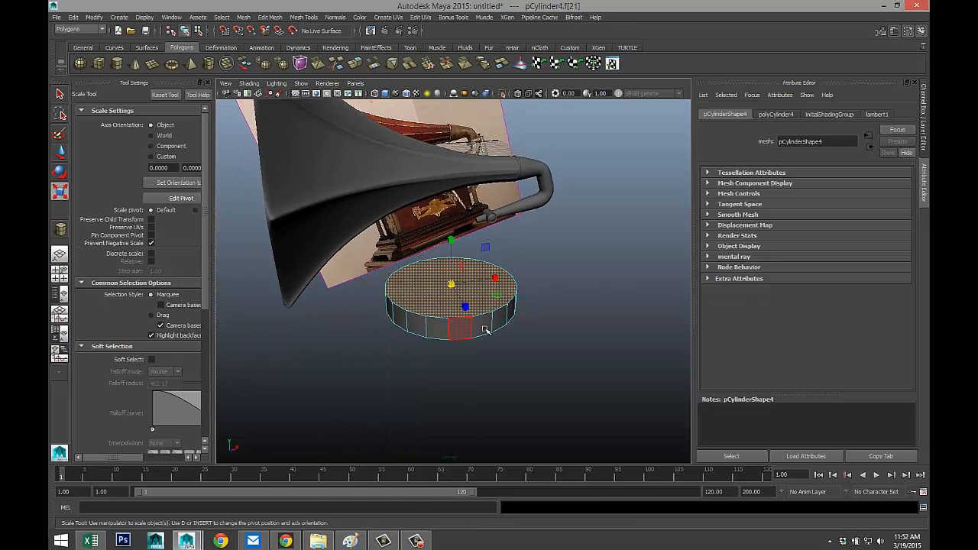
alt+drag(428, 291, 457, 447)
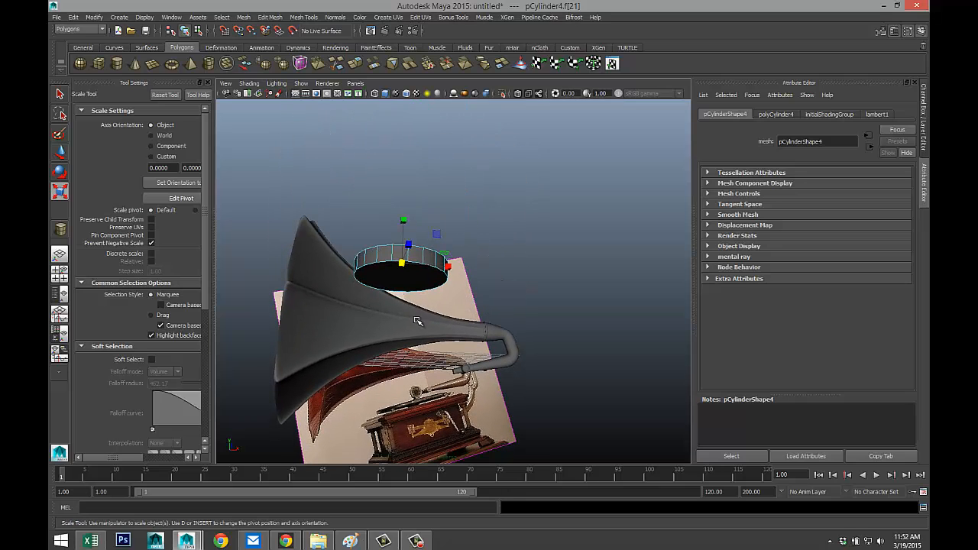
shift+click(419, 287)
alt+drag(542, 305, 535, 347)
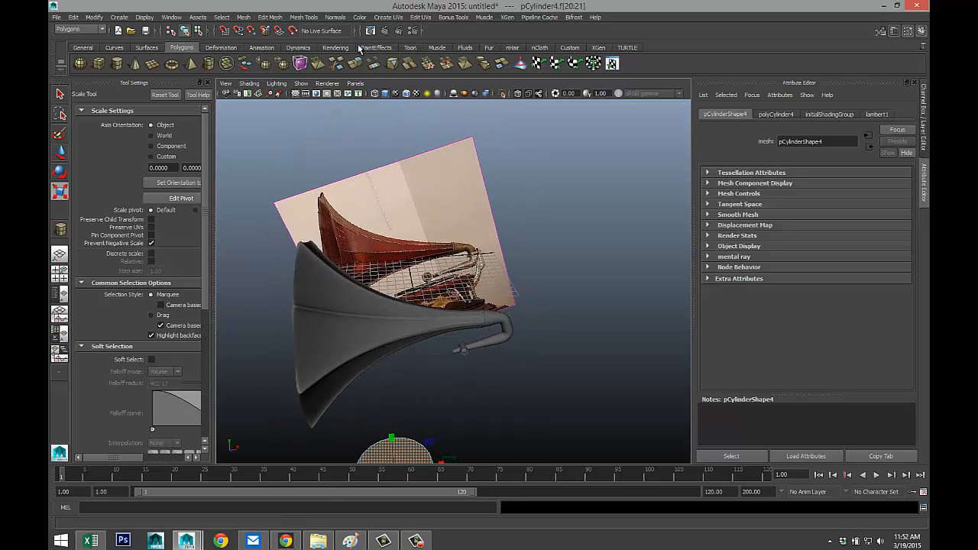
Extrude both cap faces and scale them slightly inward to leave a thin rim around the disc.
click(270, 16)
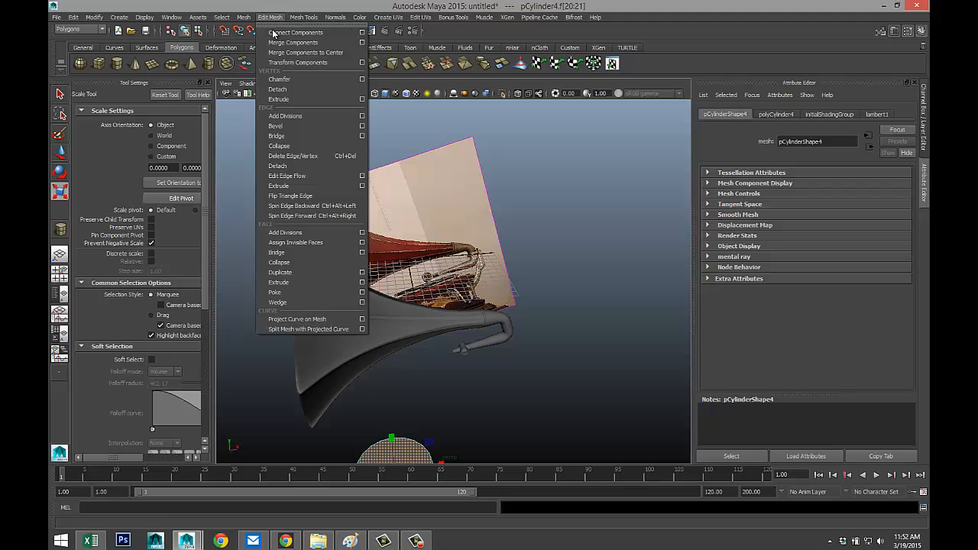
click(294, 282)
alt+drag(429, 320, 525, 228)
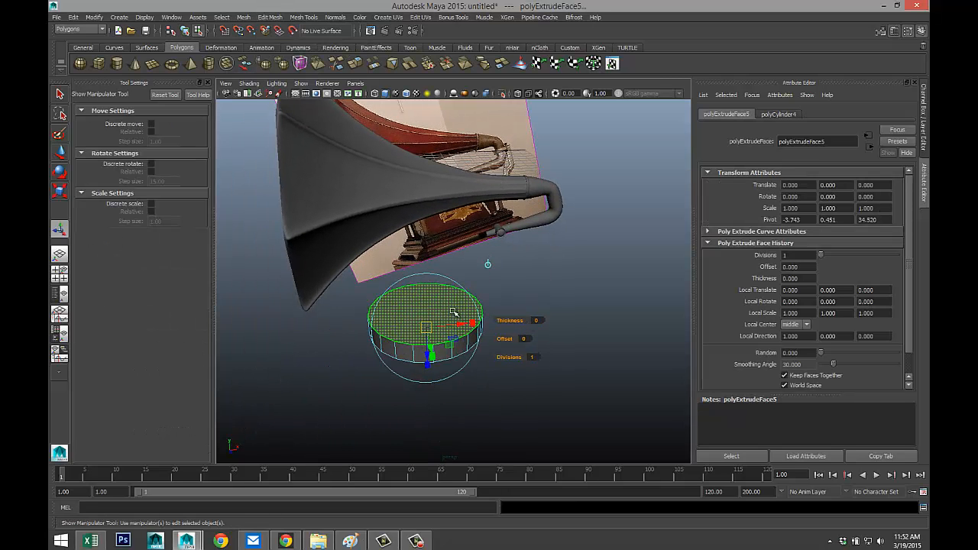
key(r)
drag(426, 319, 422, 316)
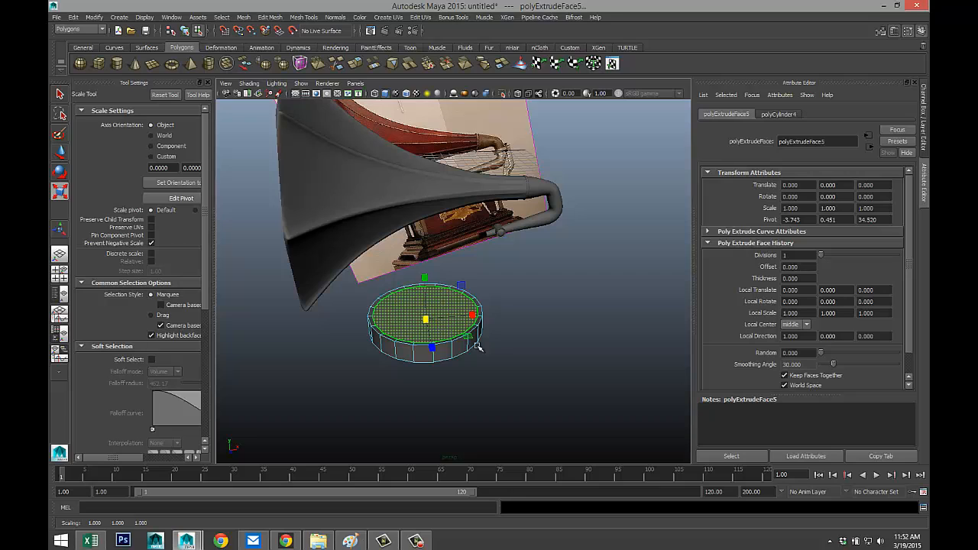
Extrude the cap faces again and scale them together vertically to recess them, and extrude once more with an inset scale of about 0.865.
key(ctrl+e)
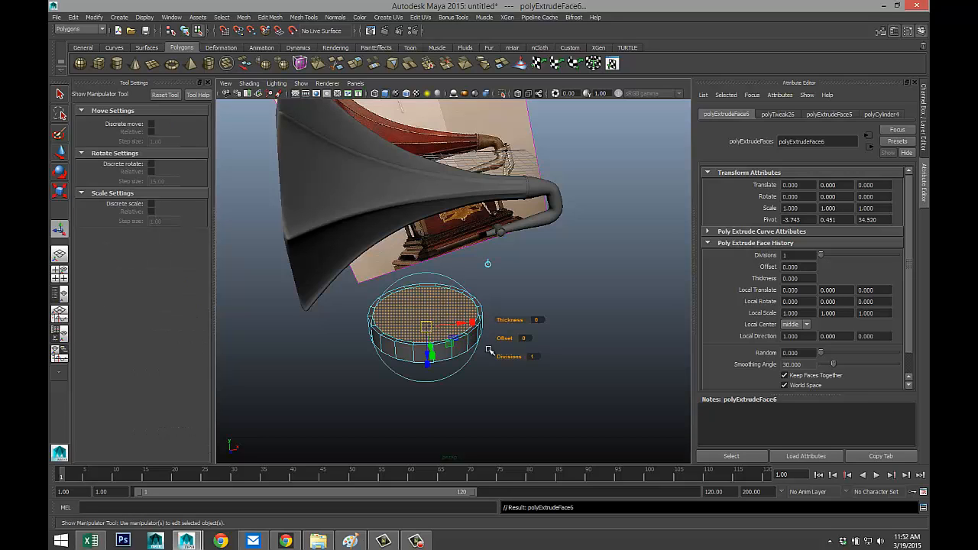
key(r)
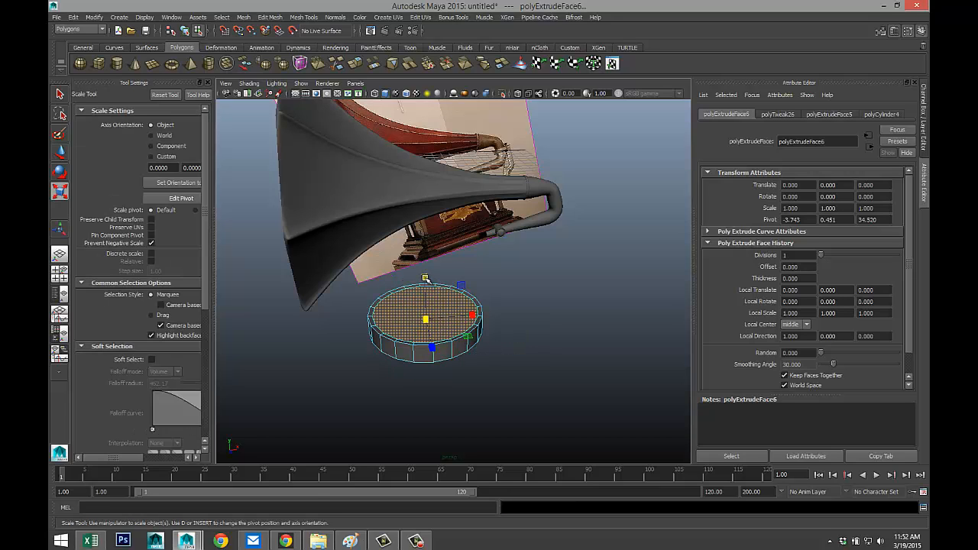
drag(425, 277, 426, 280)
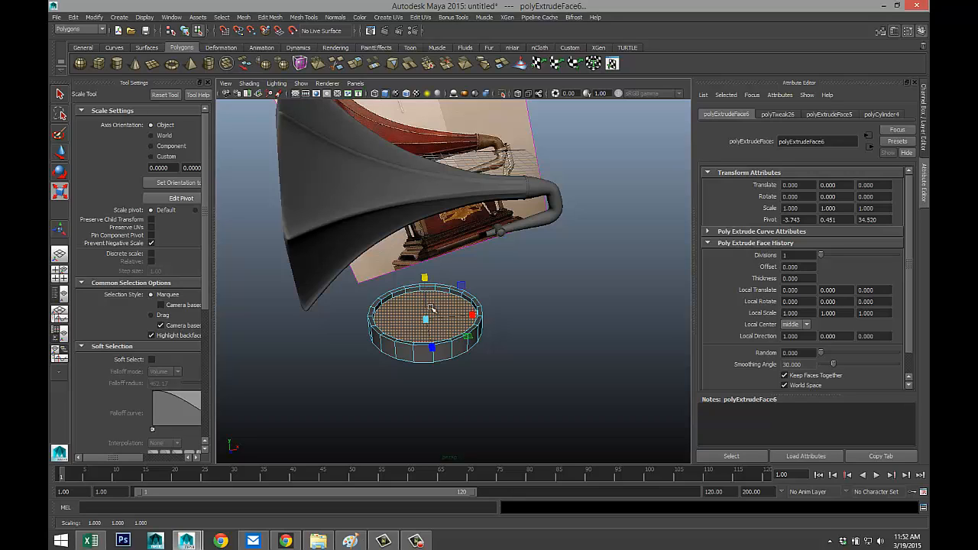
key(ctrl+e)
key(r)
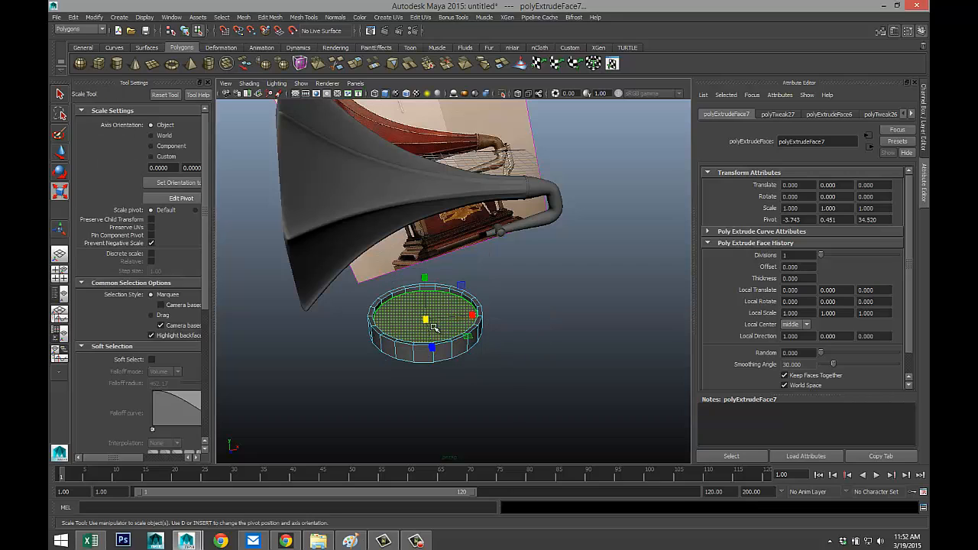
drag(428, 321, 418, 315)
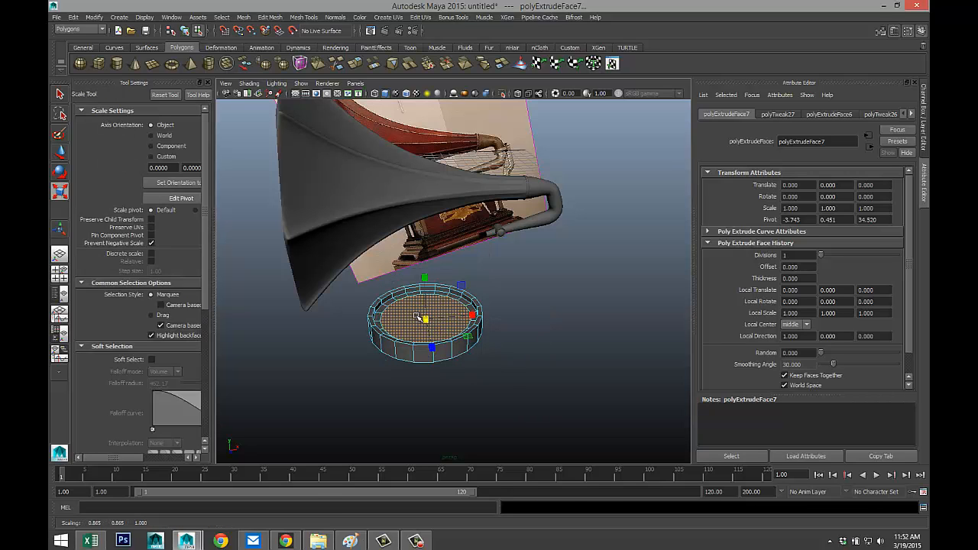
Extrude the inset cap faces again and scale them apart vertically to raise the disc's centre, and clear the selection.
key(ctrl+e)
key(w)
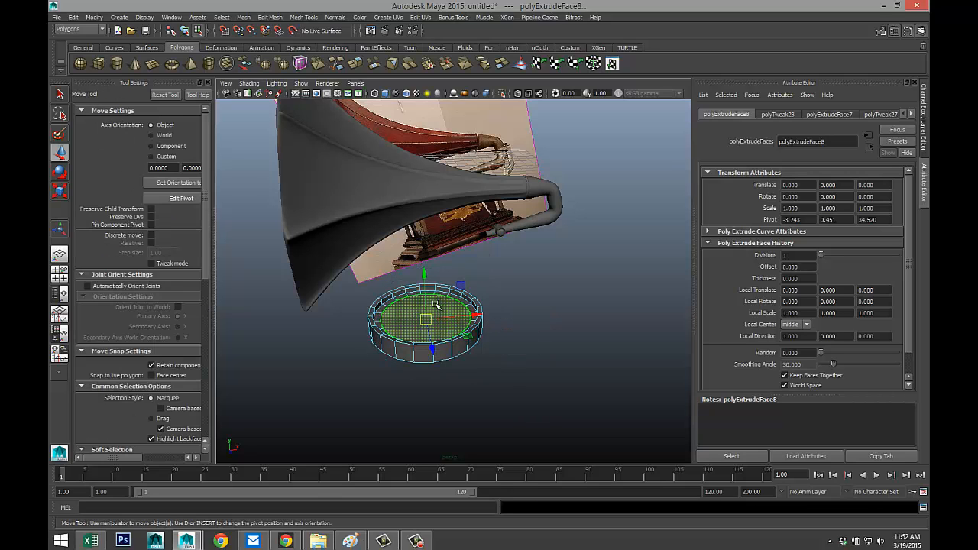
drag(425, 273, 424, 274)
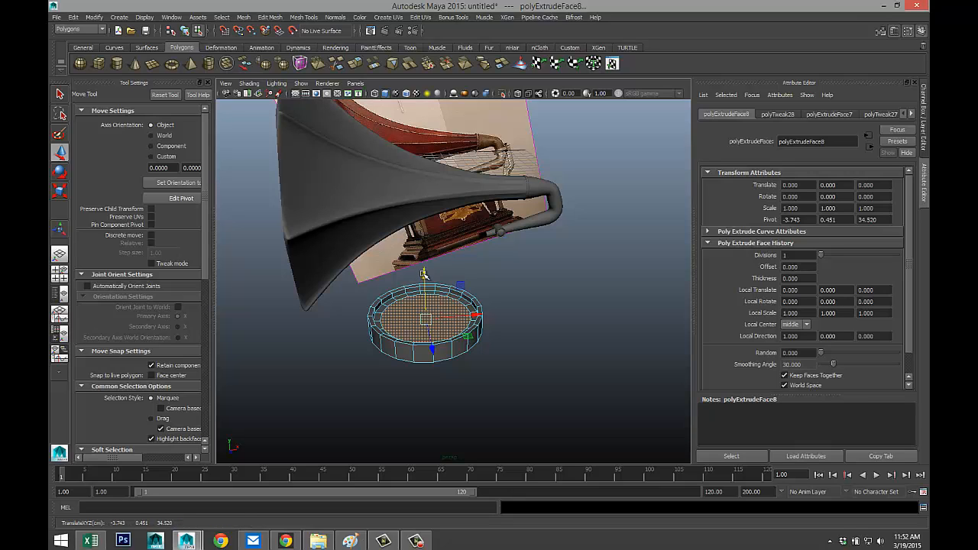
key(r)
drag(426, 278, 433, 204)
alt+drag(444, 326, 500, 339)
click(513, 339)
Return the disc to object mode and show it with smooth mesh preview.
scroll(520, 344, up, 3)
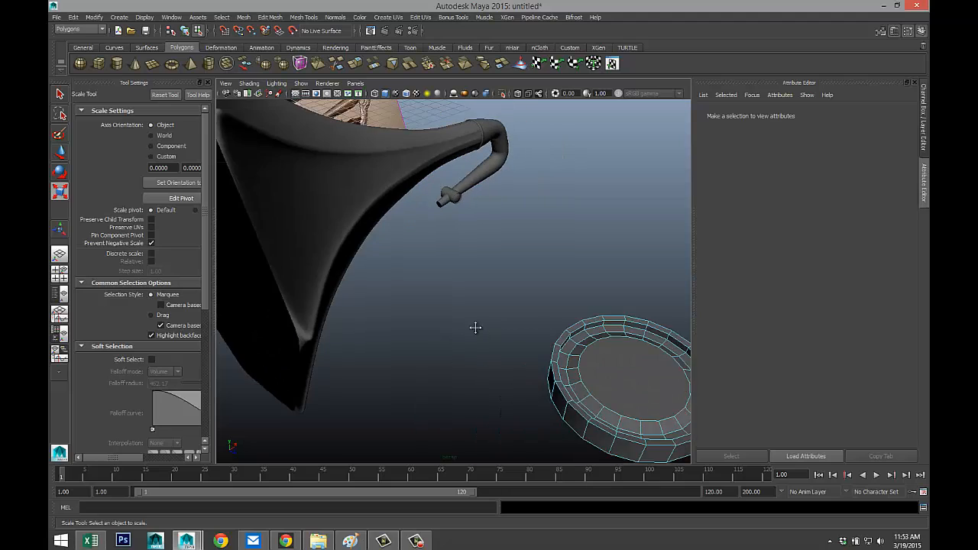
alt+middle_drag(474, 328, 435, 316)
right_drag(477, 291, 523, 278)
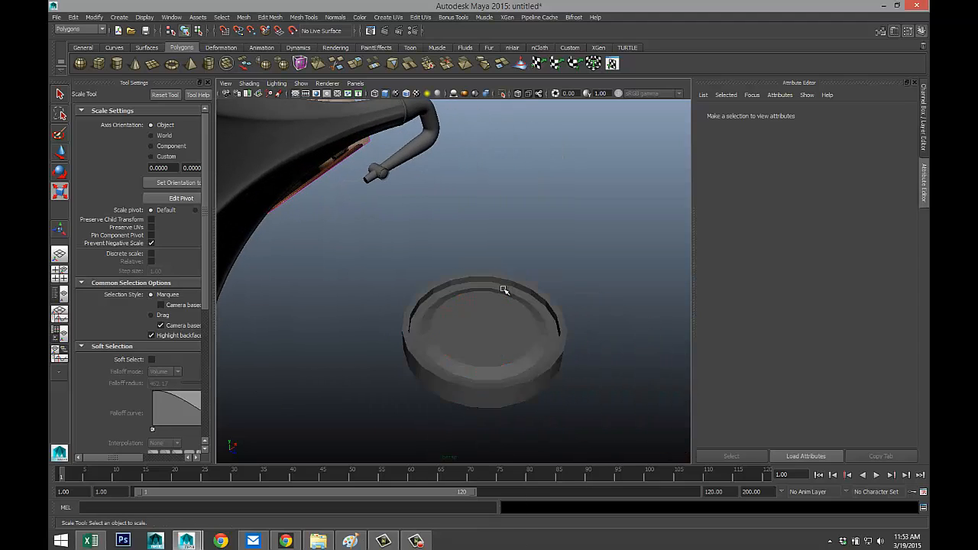
click(539, 339)
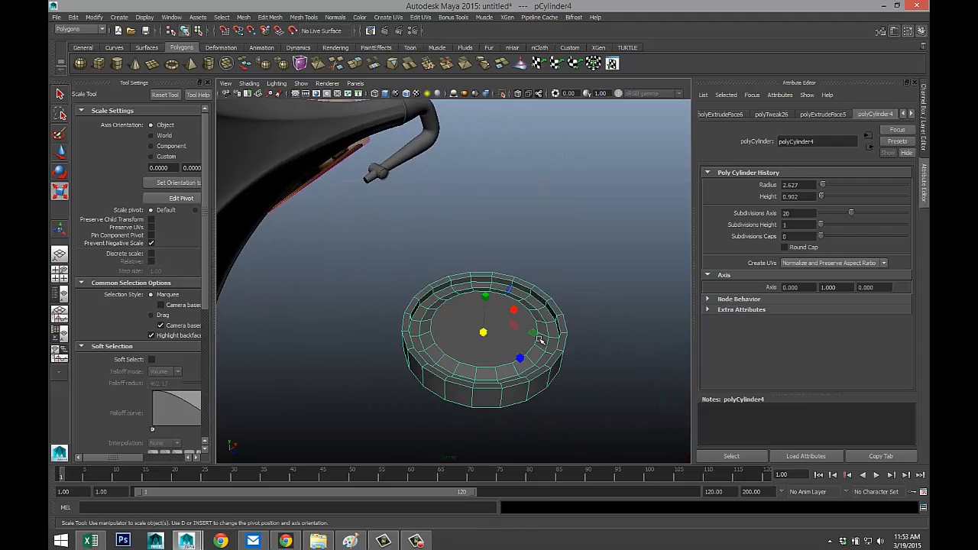
click(572, 252)
scroll(547, 307, down, 3)
scroll(540, 308, up, 2)
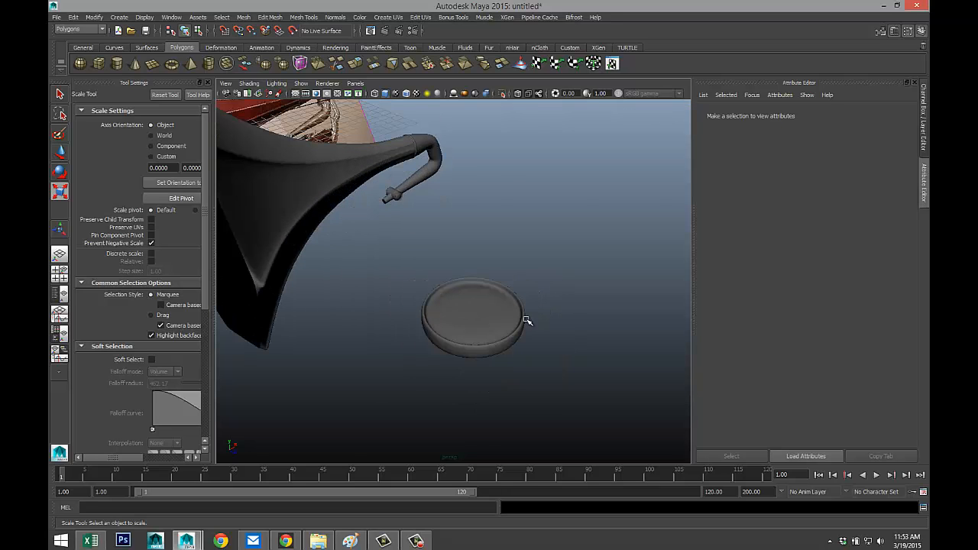
Rotate the disc upright and set its X rotation to -90.
alt+drag(495, 330, 410, 336)
click(412, 334)
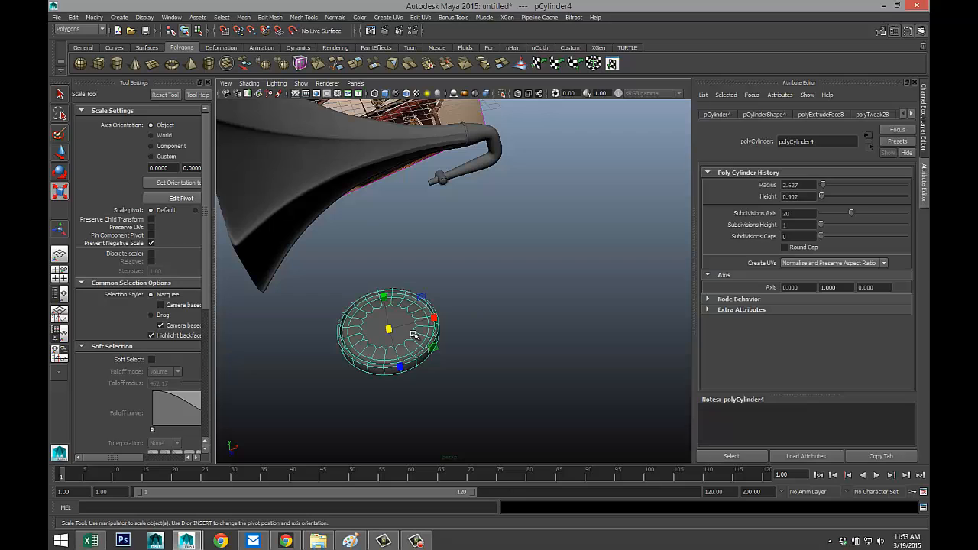
key(e)
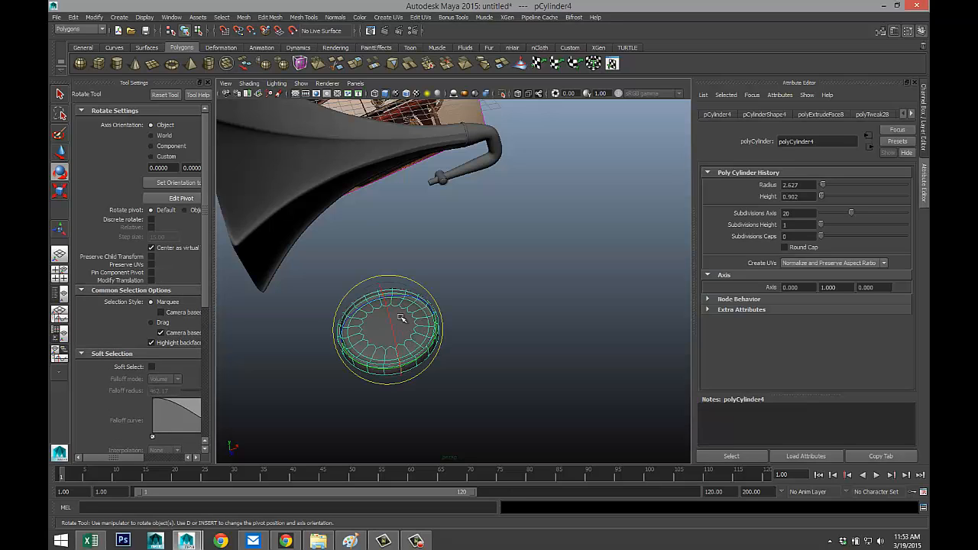
key(j)
drag(401, 318, 418, 390)
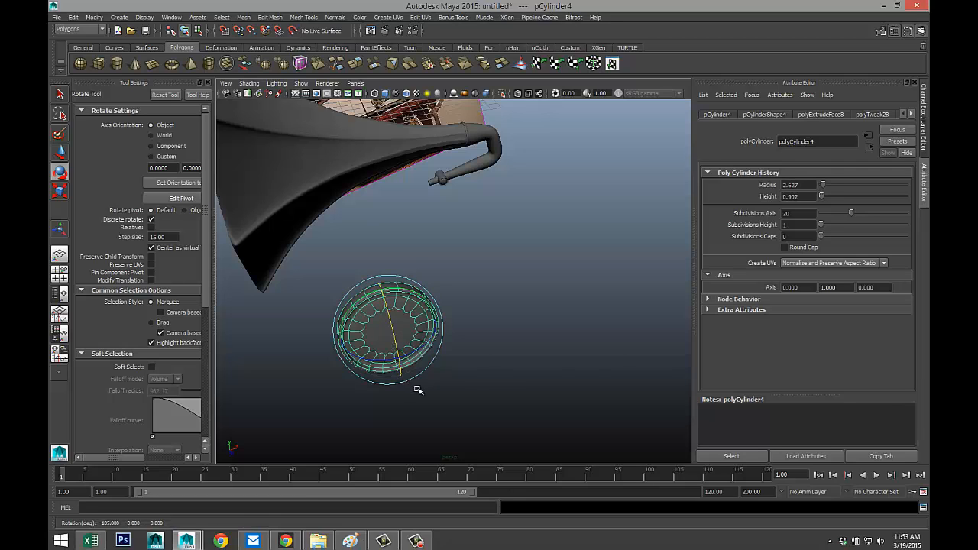
click(718, 115)
click(795, 197)
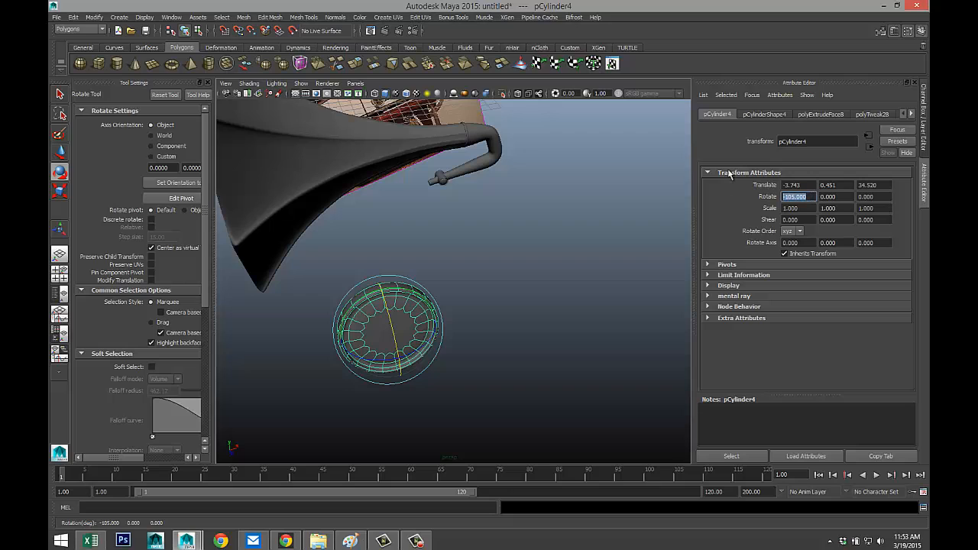
key(Return)
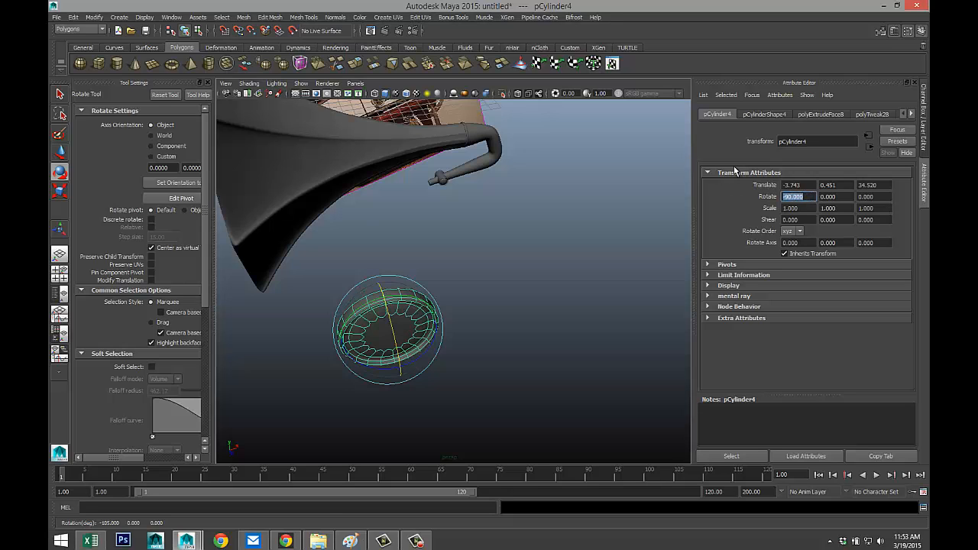
Move the disc over the photo's sound box in the front view, to about X 2.433 and Y -3.240, and turn off X-ray display.
key(space)
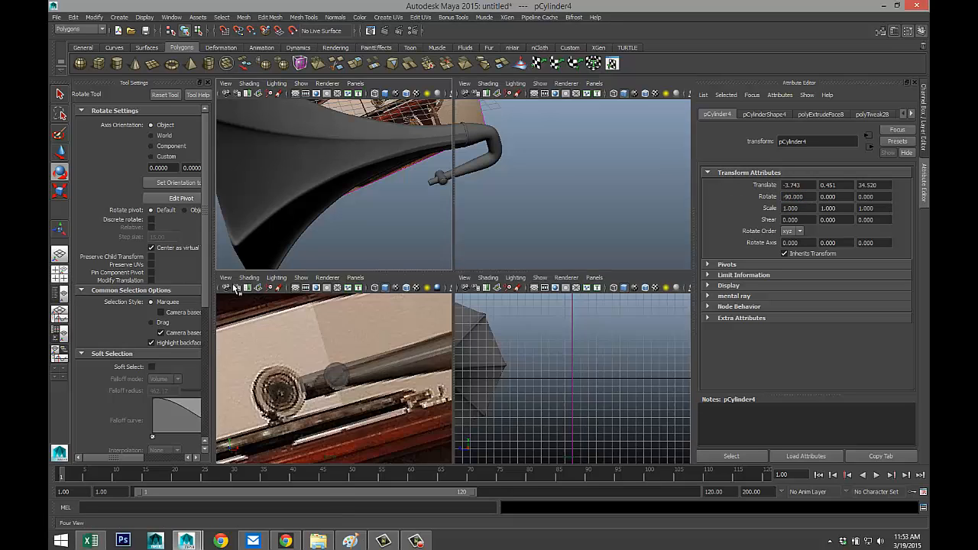
key(space)
scroll(505, 317, down, 8)
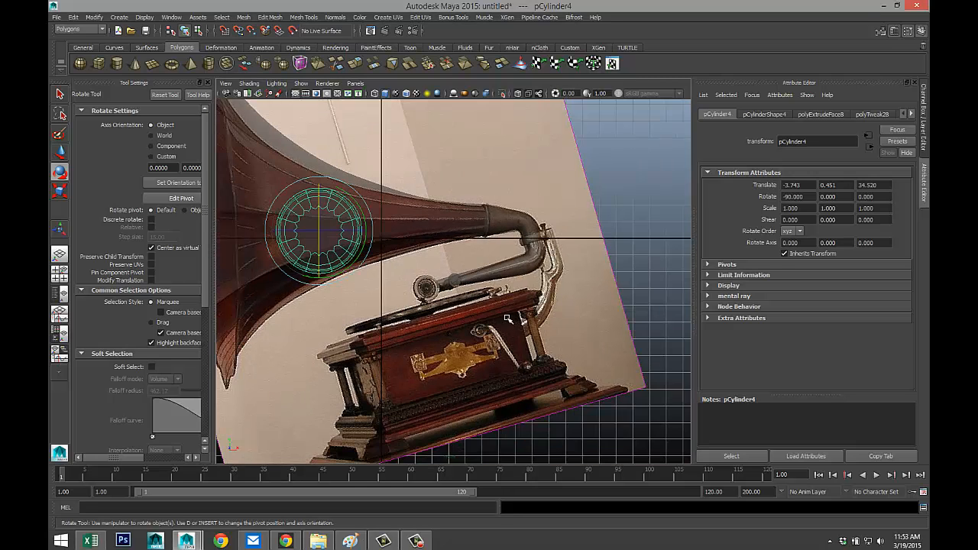
key(w)
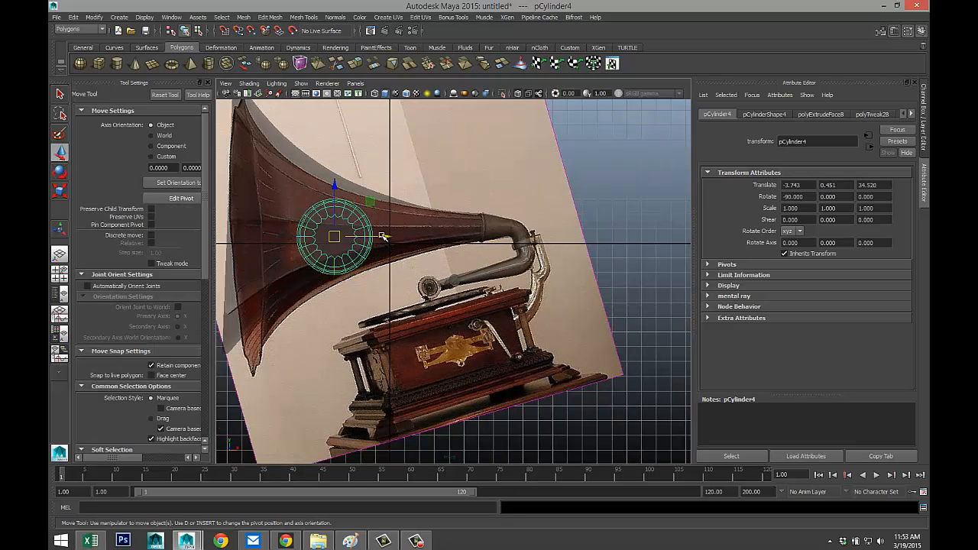
drag(382, 238, 476, 261)
drag(475, 262, 470, 261)
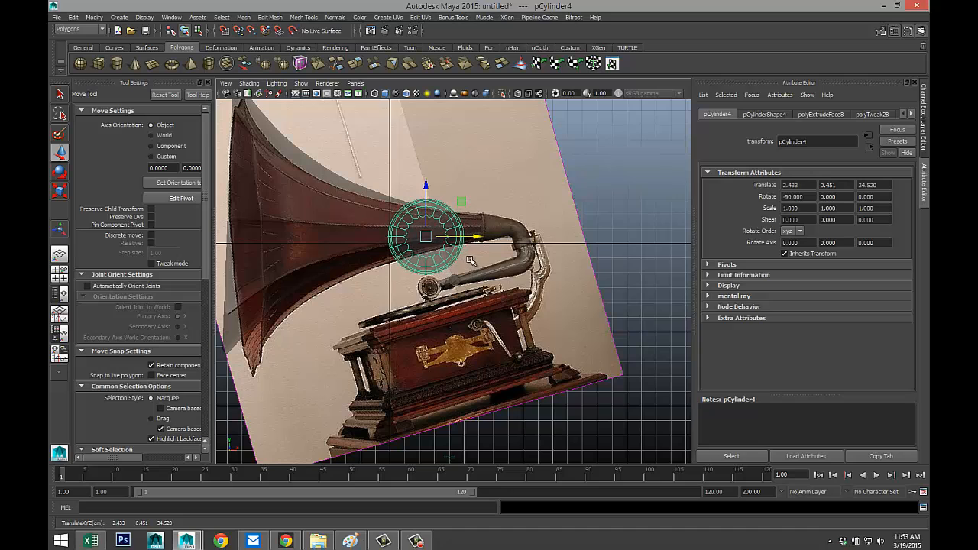
drag(425, 185, 442, 240)
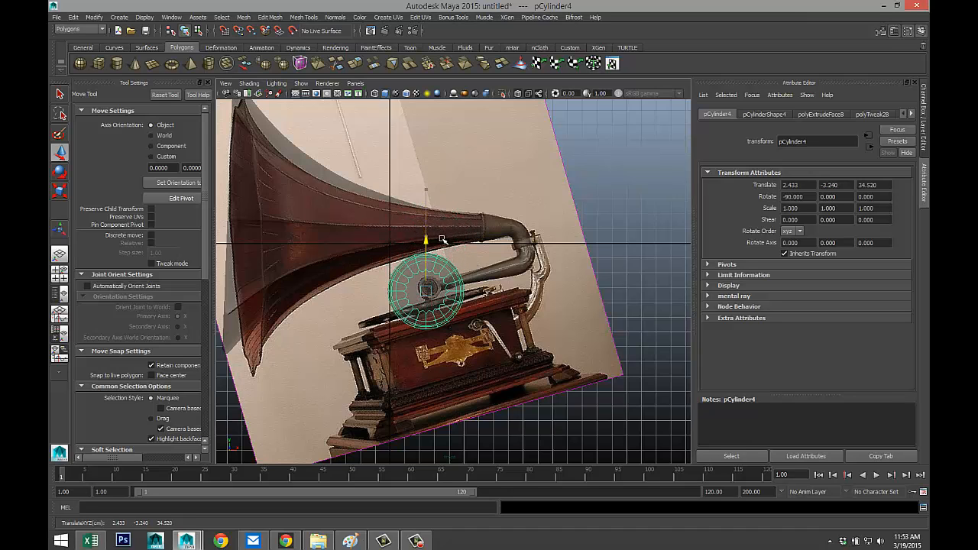
key(f)
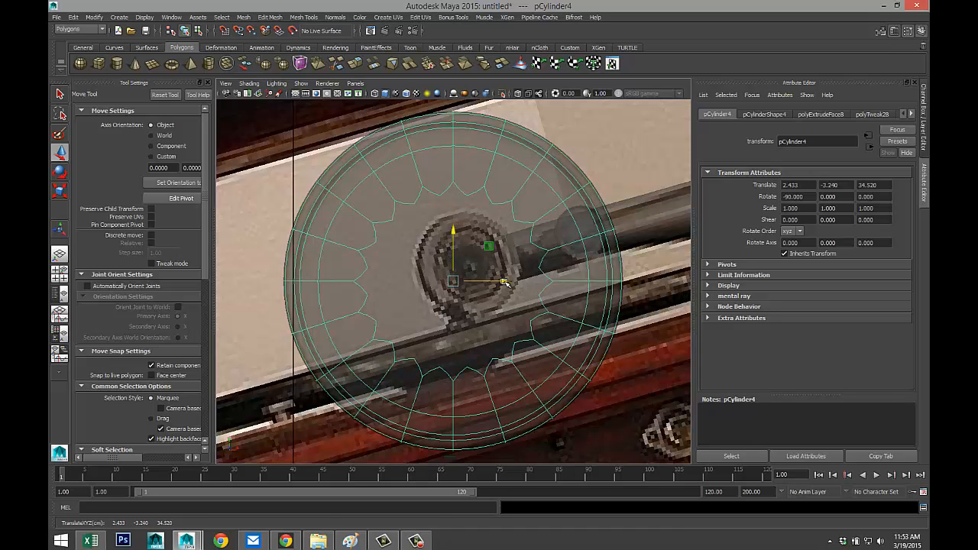
scroll(503, 281, up, 2)
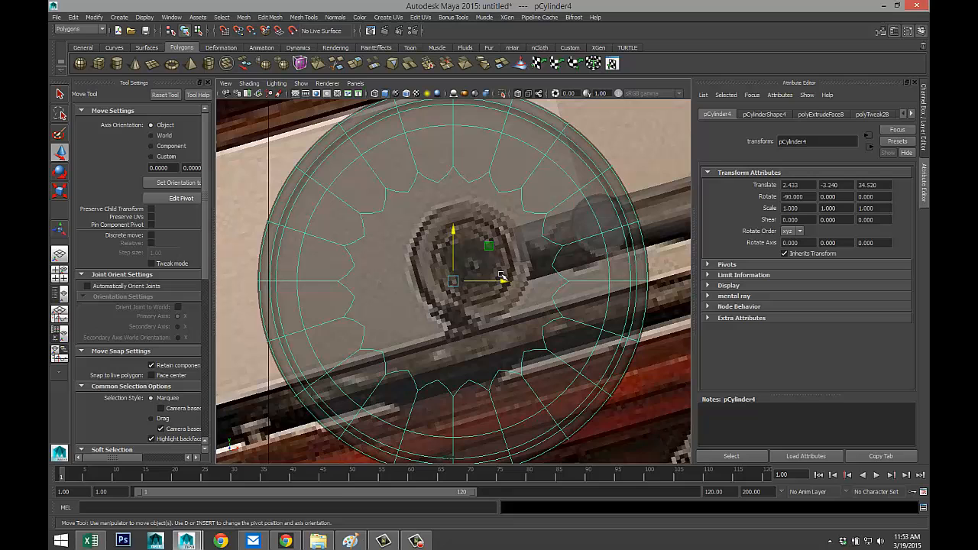
click(519, 95)
Scale the disc uniformly to about 0.375 and raise it to about Y -2.967, level with the tube's end.
scroll(511, 200, down, 5)
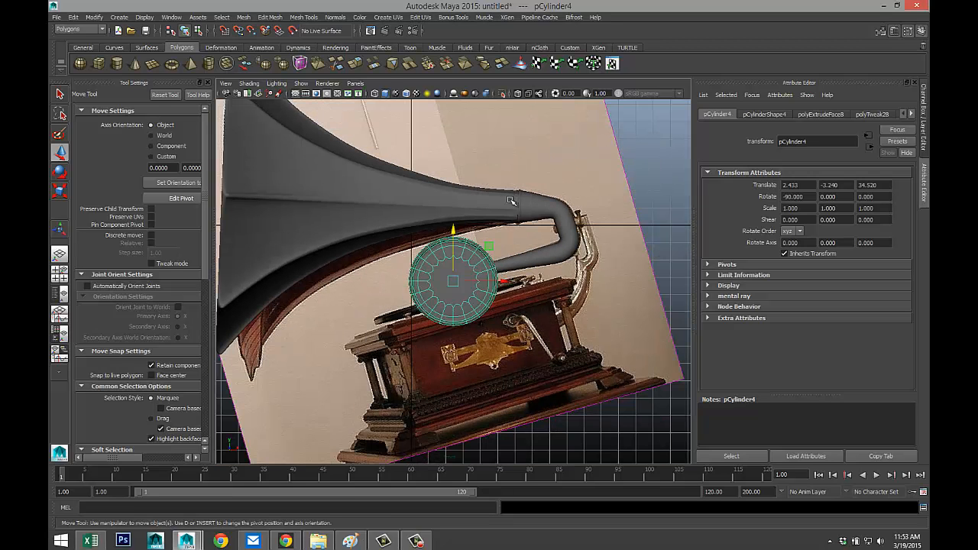
alt+middle_drag(505, 274, 435, 303)
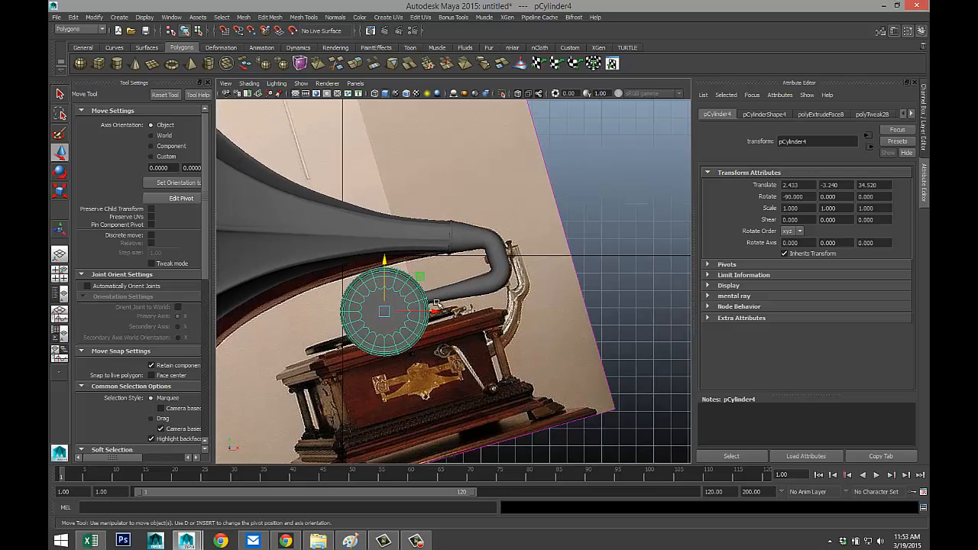
key(r)
drag(383, 311, 347, 321)
key(w)
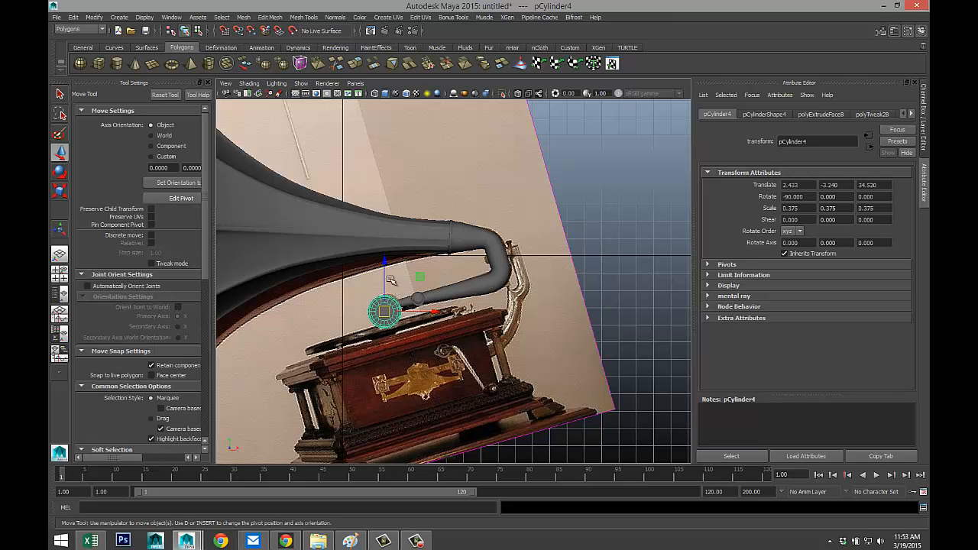
drag(385, 264, 443, 319)
scroll(447, 325, up, 2)
alt+click(498, 341)
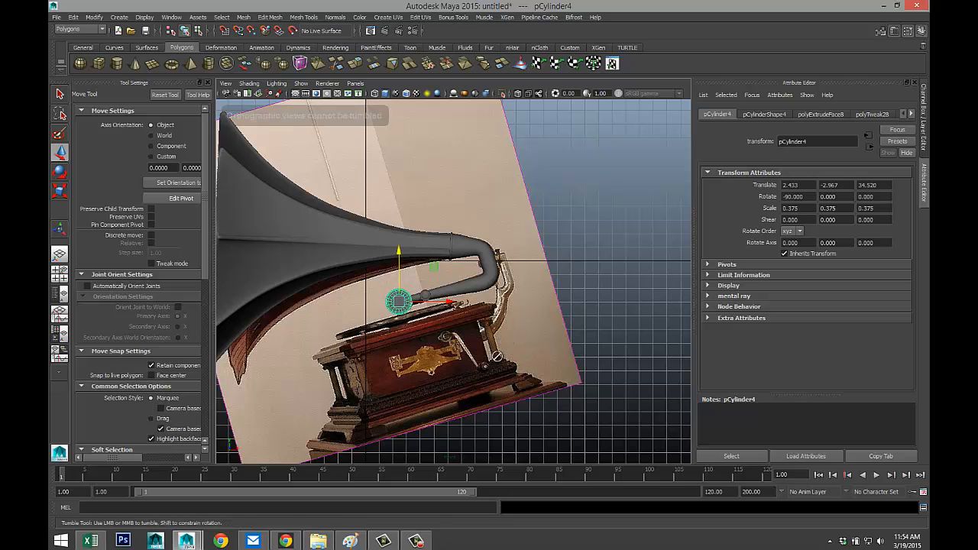
Move the disc in depth to about Z 17.695 so it meets the end of the tube.
click(59, 273)
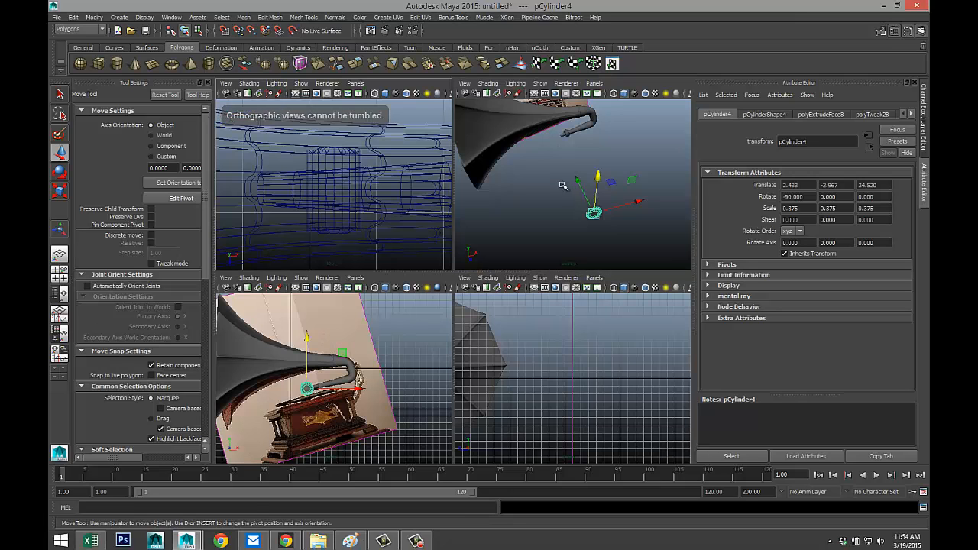
key(space)
mouse_move(432, 290)
alt+mouse_down()
mouse_move(409, 285)
mouse_move(436, 273)
alt+mouse_up()
drag(511, 269, 330, 236)
key(f)
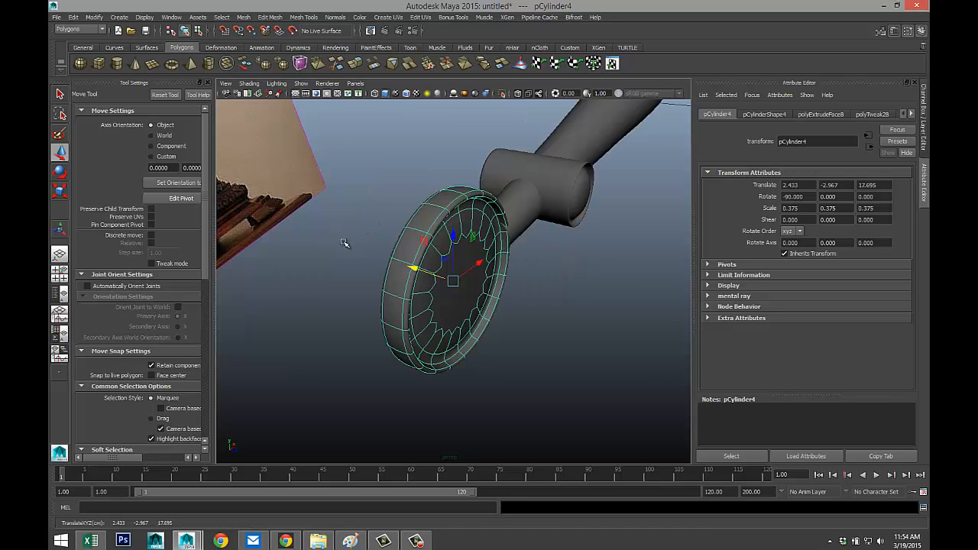
Fine-tune the disc's depth in the top view to about Z 17.641, centring it on the tube's end.
click(60, 272)
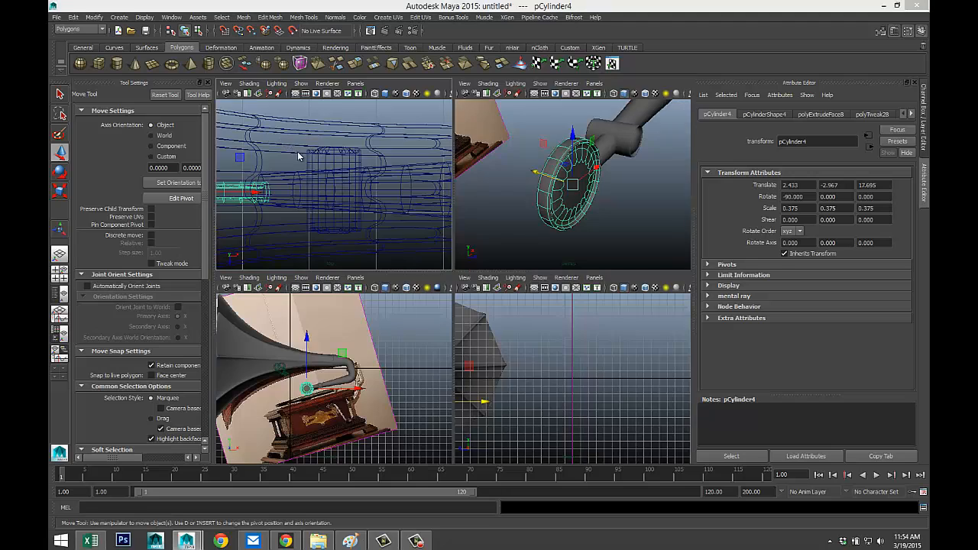
key(space)
key(f)
scroll(402, 279, down, 10)
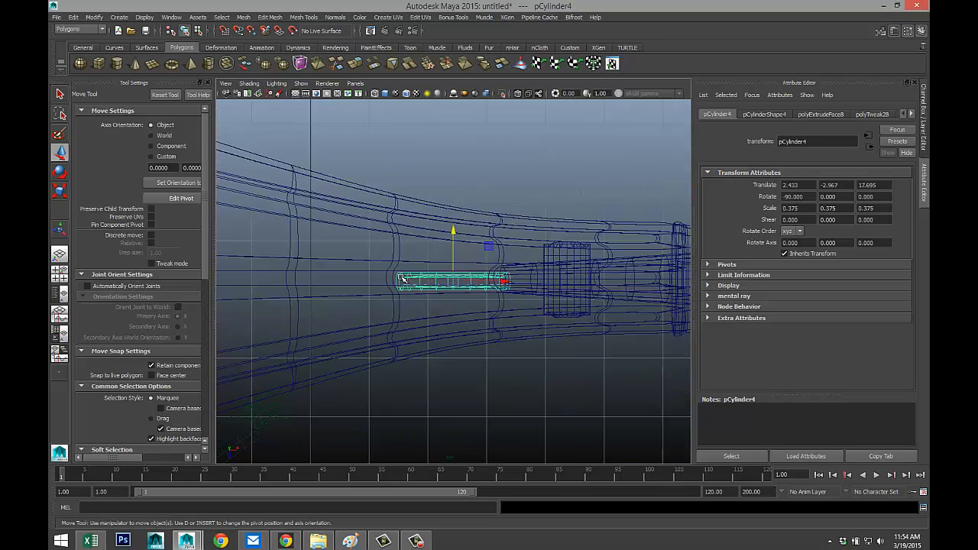
scroll(405, 291, up, 5)
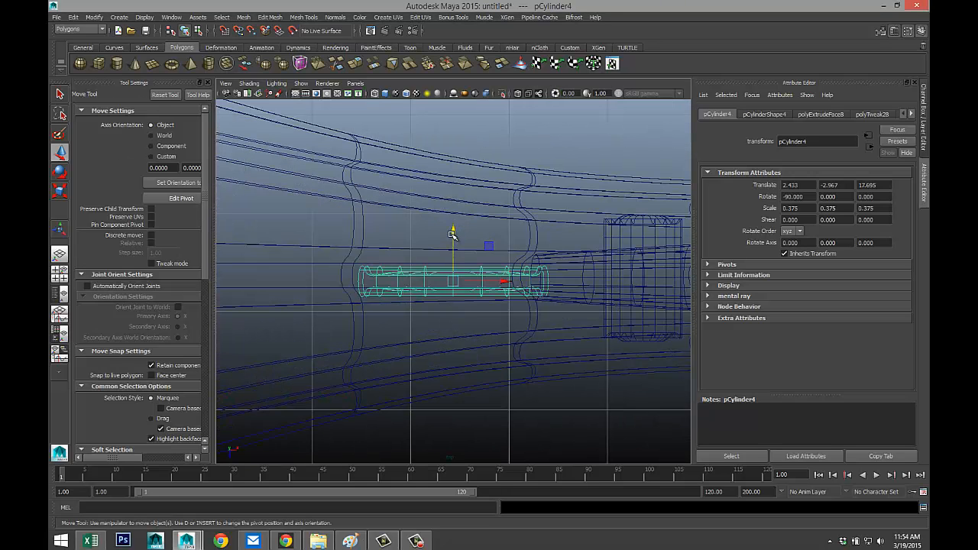
drag(452, 233, 454, 227)
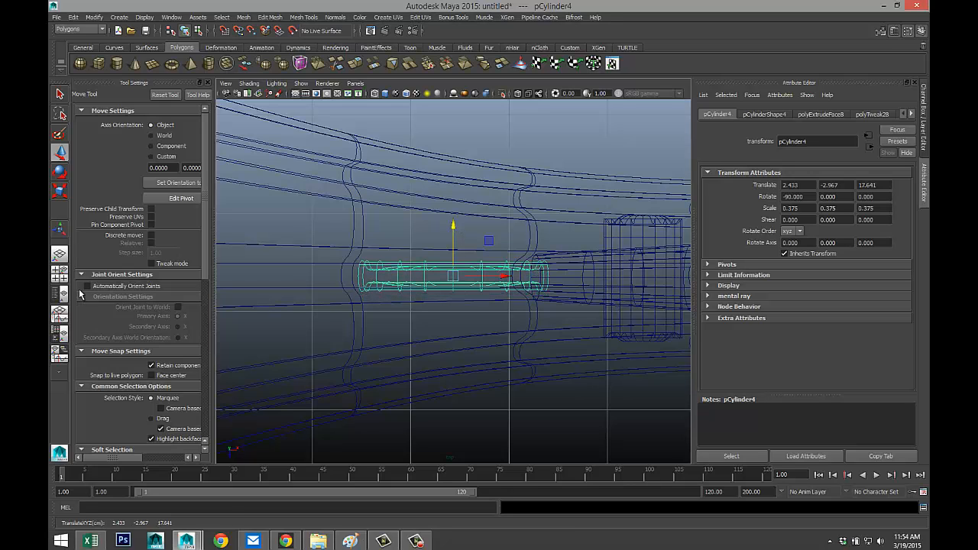
click(60, 272)
key(space)
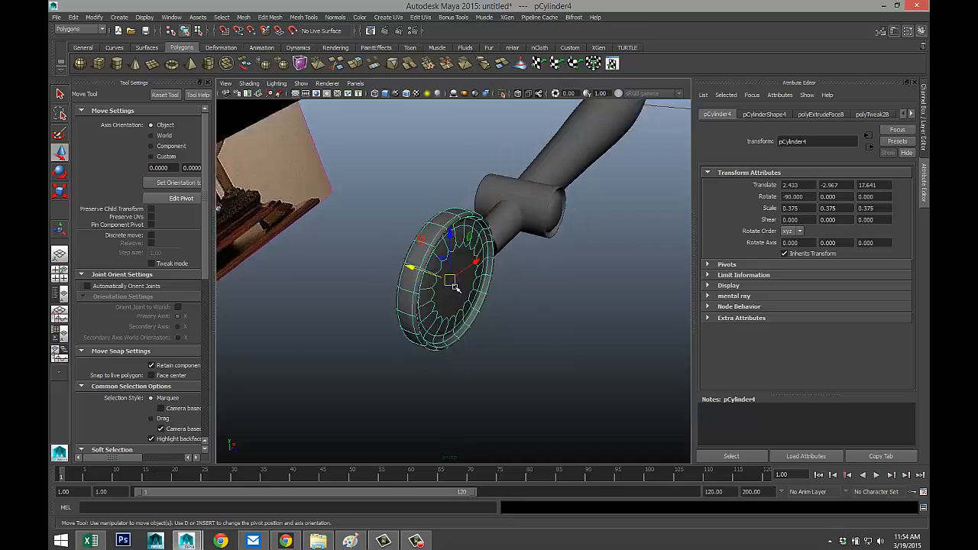
alt+drag(455, 287, 363, 274)
alt+middle_drag(380, 266, 351, 302)
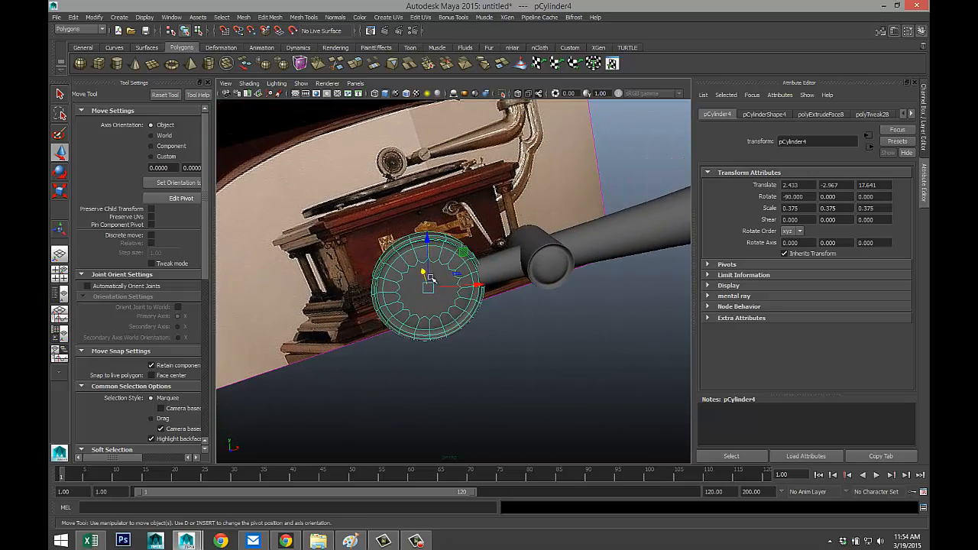
Select the horn, bent tube, connector and disc together, combine them into one mesh, and clear the selection.
scroll(430, 278, down, 5)
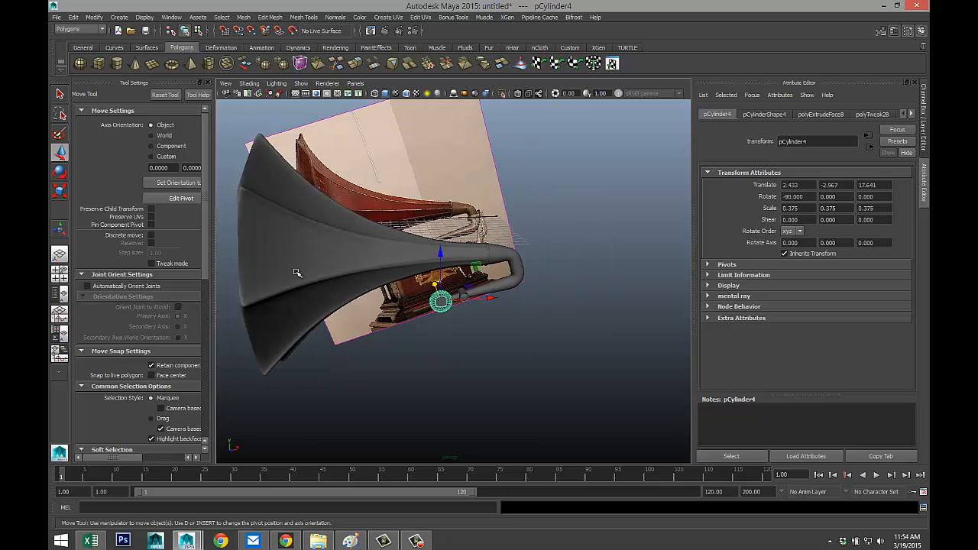
drag(235, 197, 573, 378)
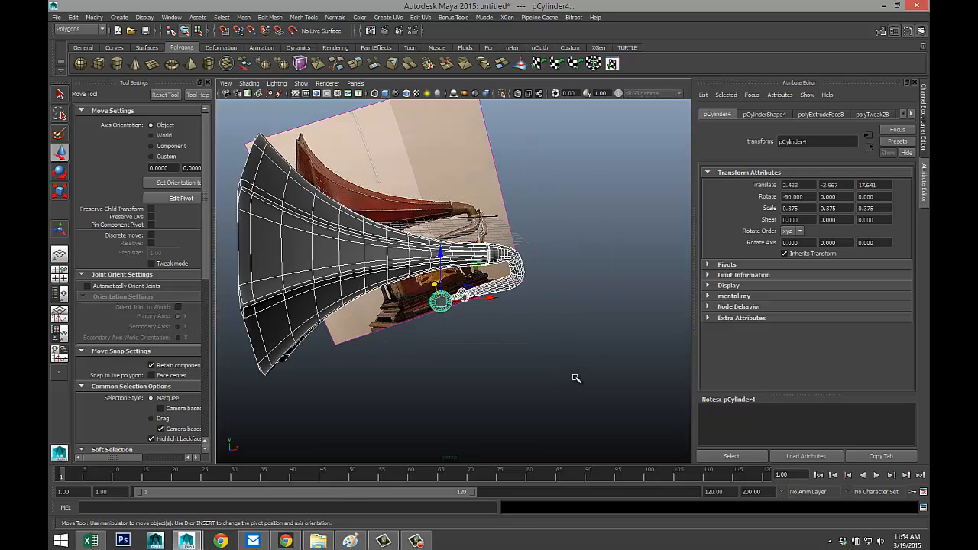
click(248, 17)
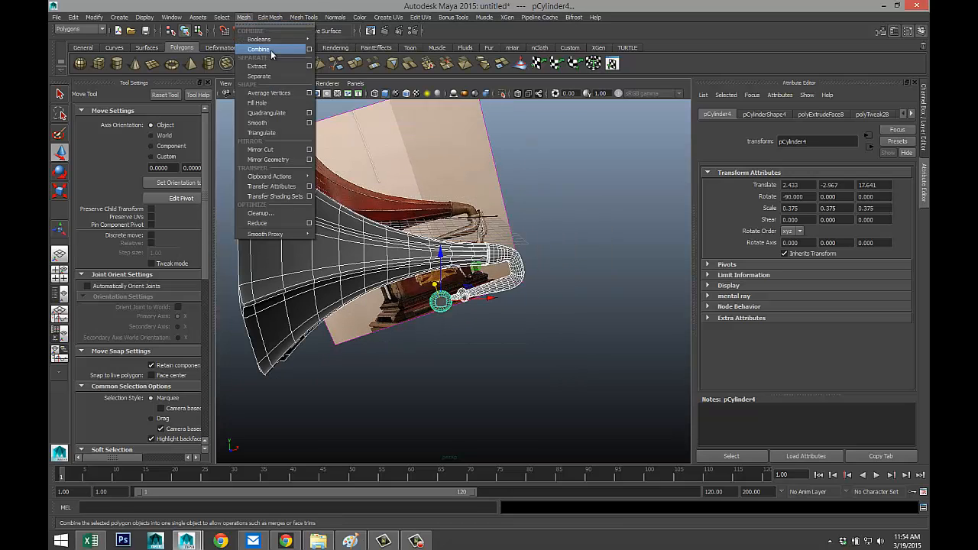
click(264, 41)
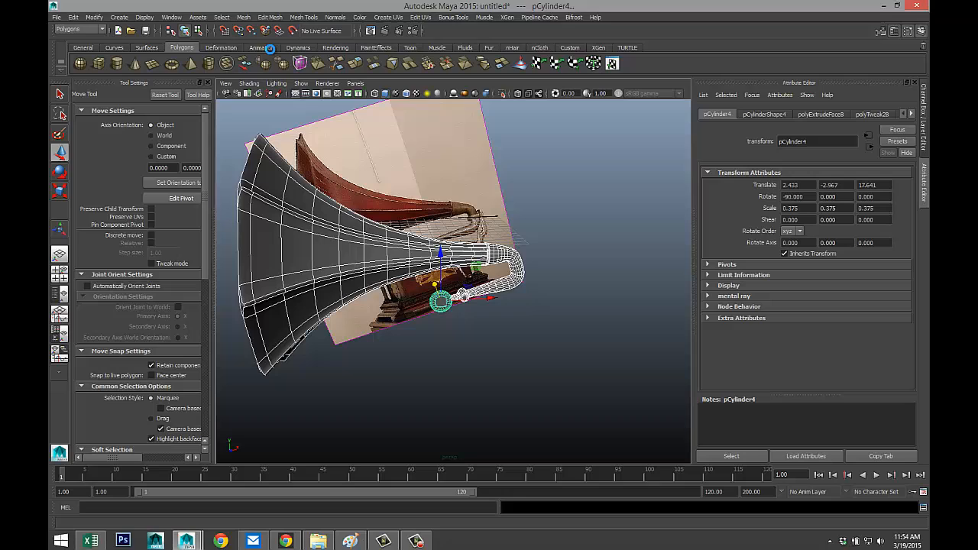
click(503, 362)
Straighten the reference image plane by setting its X, Y and Z rotation to 0.
click(499, 184)
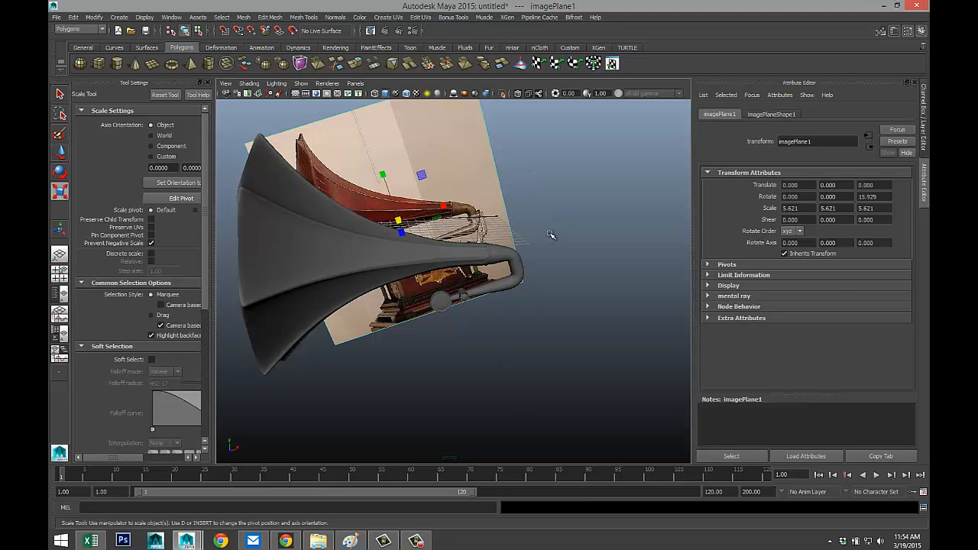
key(e)
key(j)
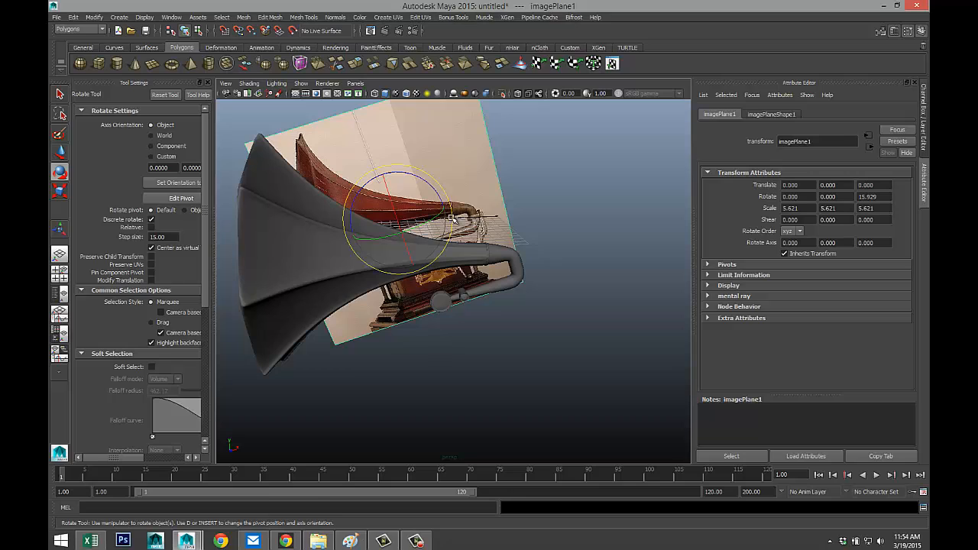
drag(451, 220, 452, 233)
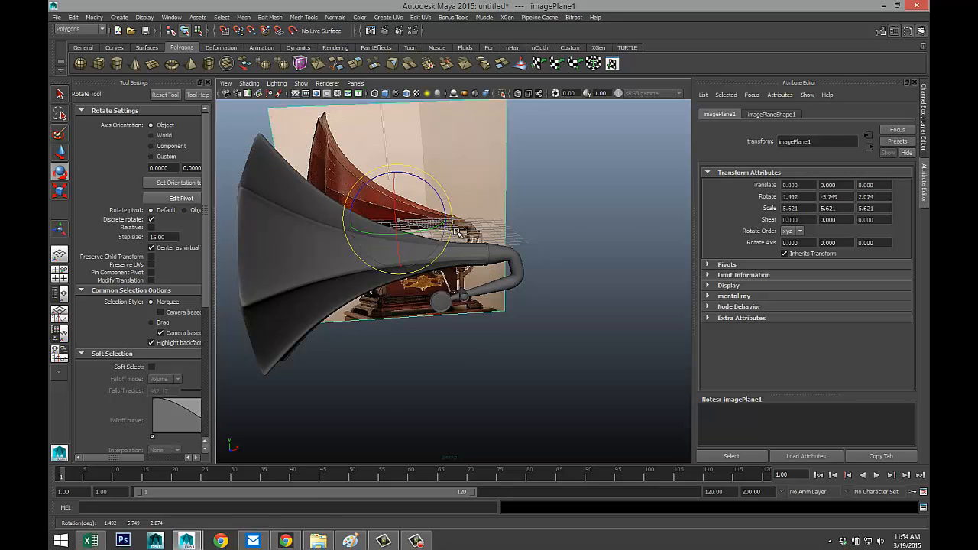
click(816, 197)
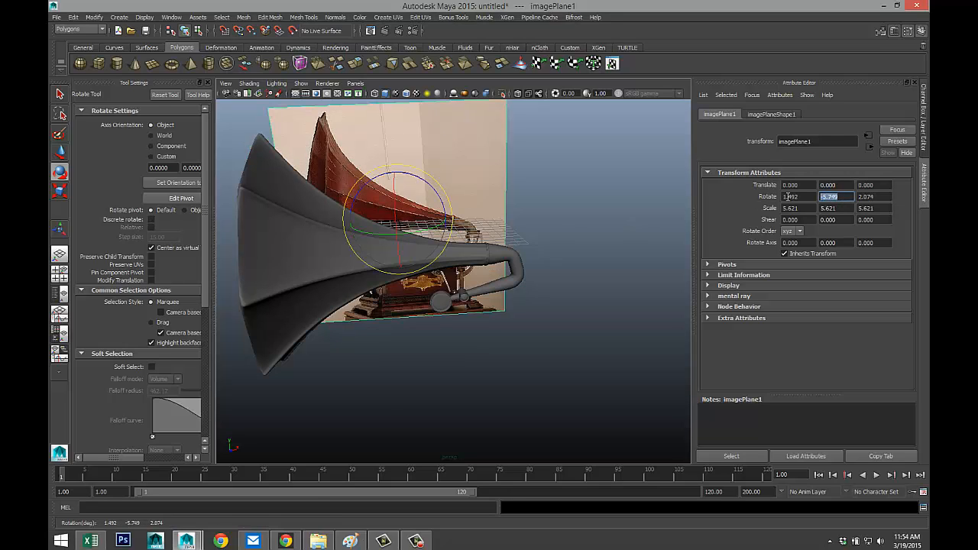
text(0)
key(Tab)
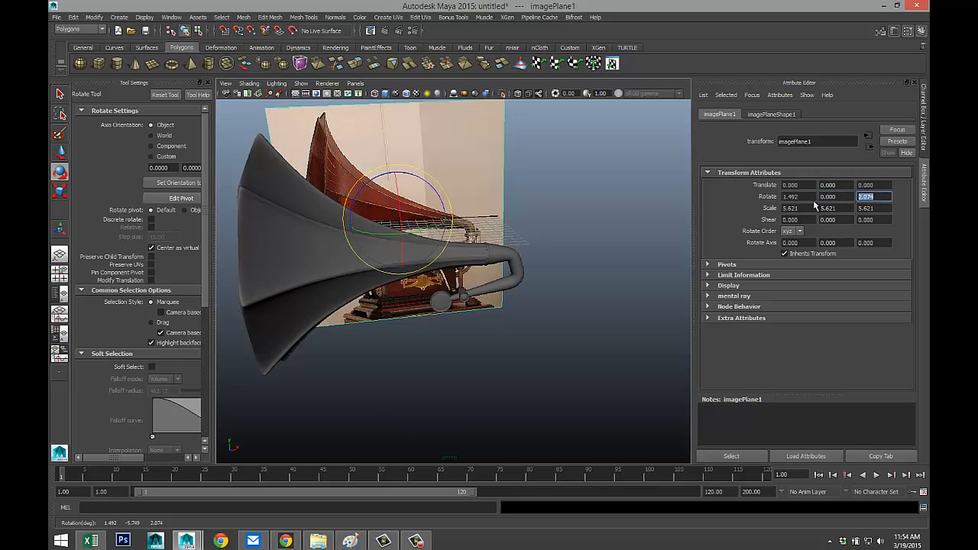
text(0)
click(797, 197)
text(0)
key(Tab)
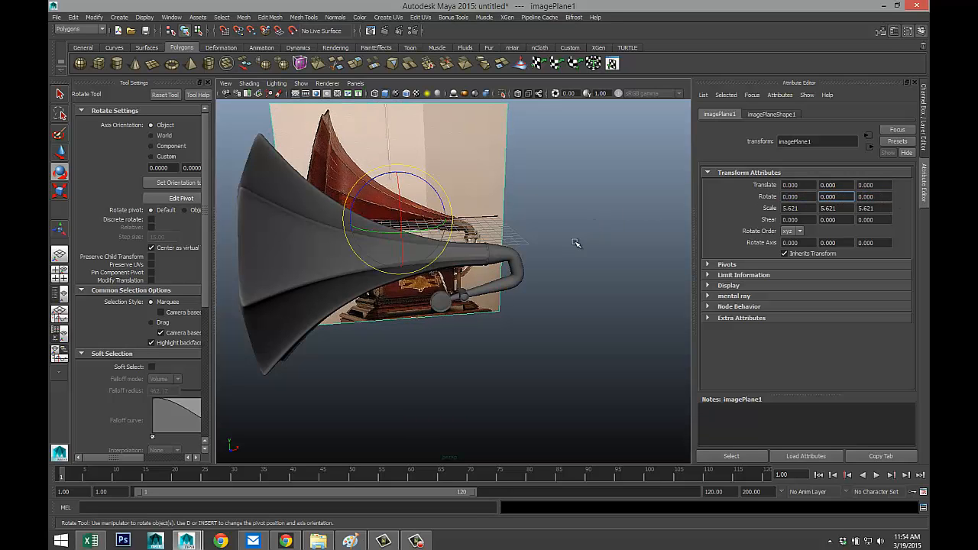
mouse_move(543, 258)
alt+mouse_down()
mouse_move(541, 246)
mouse_move(533, 261)
alt+mouse_up()
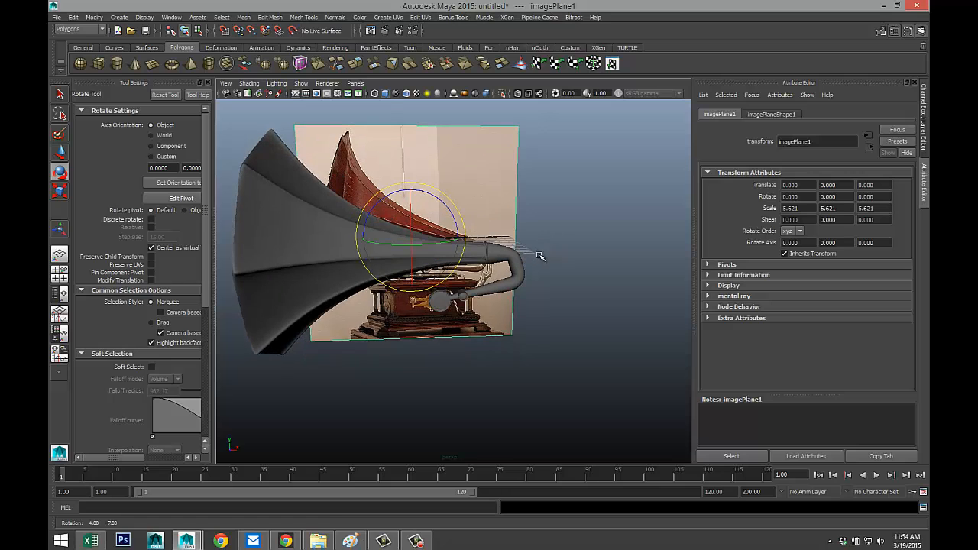
Rotate the combined horn and tube mesh to about -15.085° around Z in the front view, levelling the lower tube with the reference.
click(59, 273)
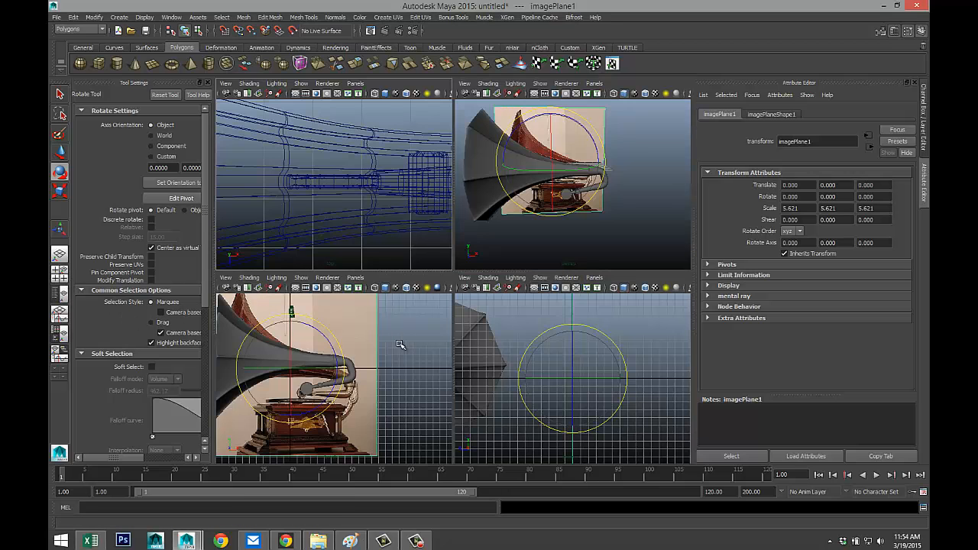
key(space)
alt+right_drag(436, 305, 397, 288)
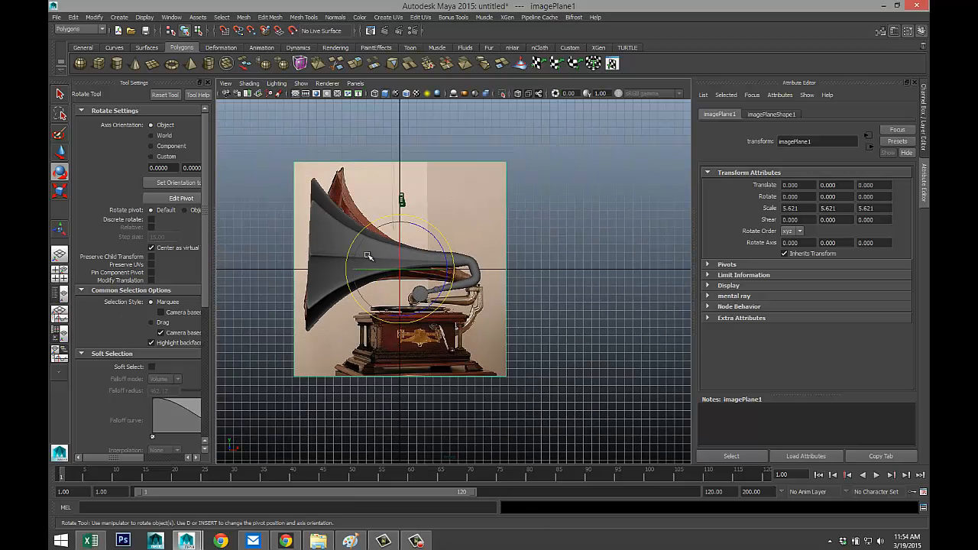
click(392, 255)
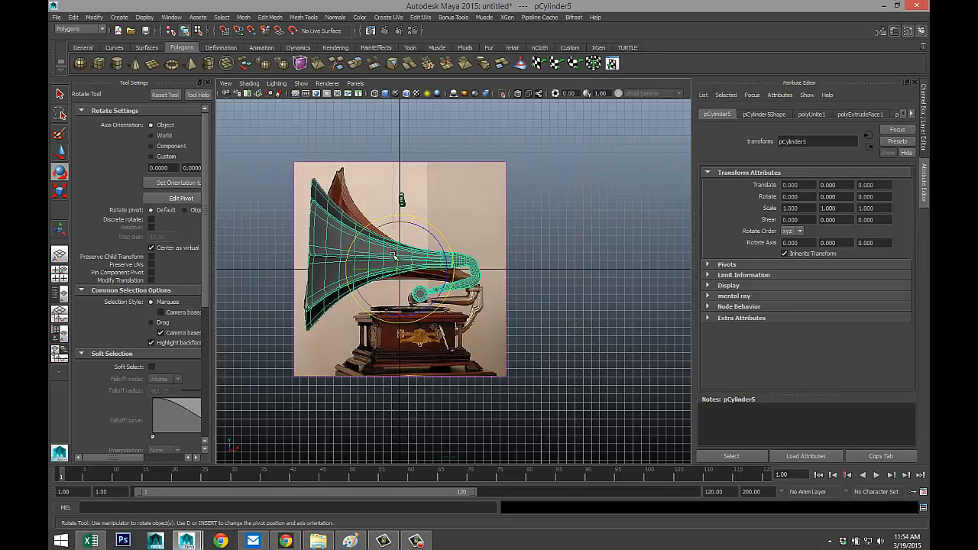
scroll(450, 302, up, 4)
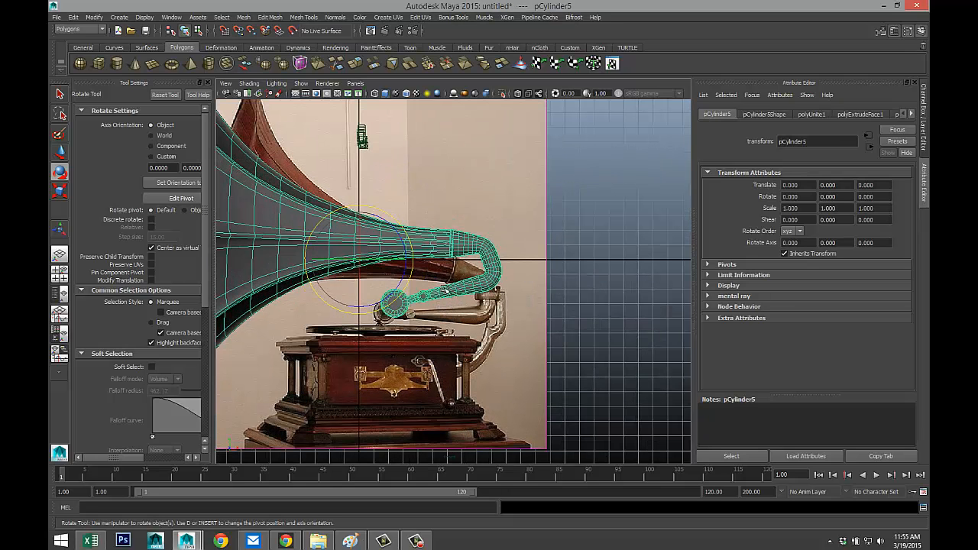
drag(402, 293, 399, 306)
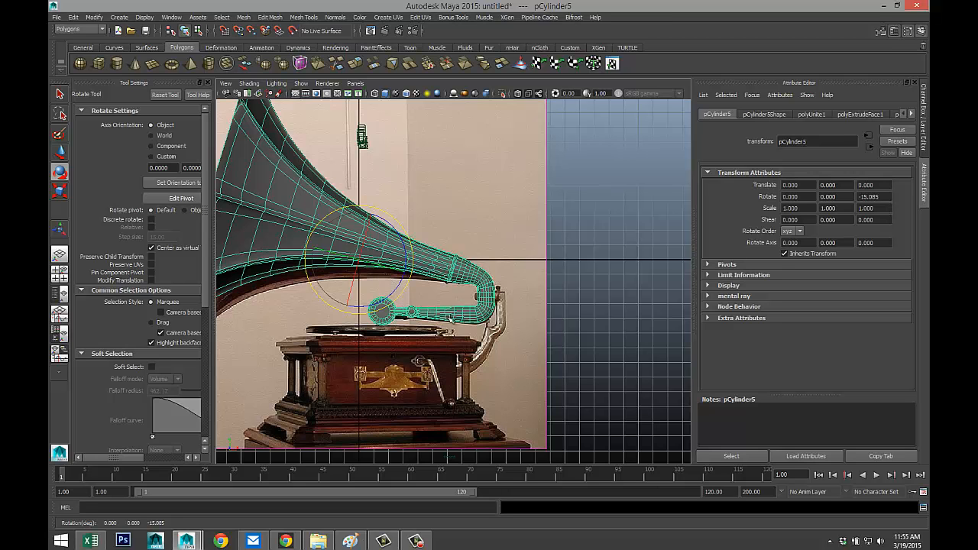
Create a polygon pipe primitive as a short, thick ring in the perspective view, below the tube's bend.
alt+middle_drag(474, 333, 470, 252)
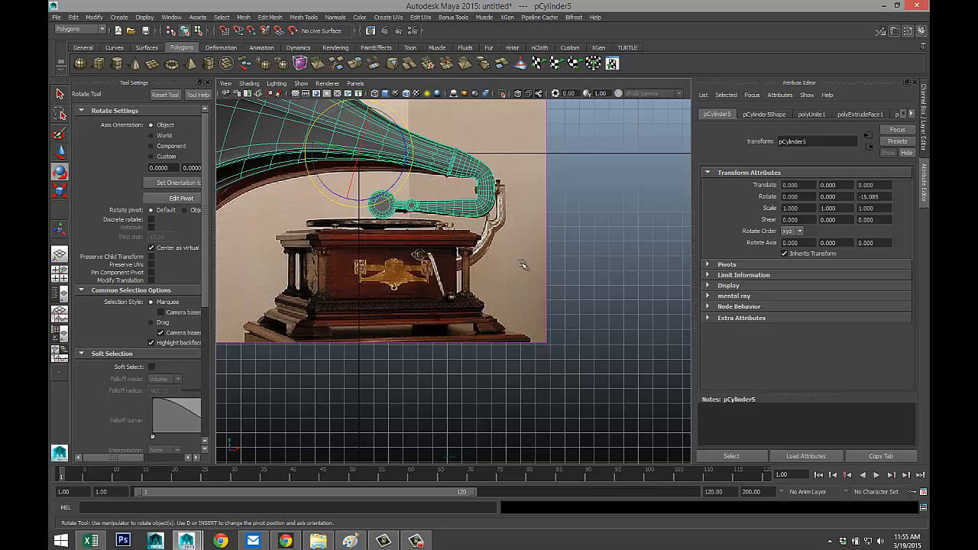
scroll(522, 264, up, 5)
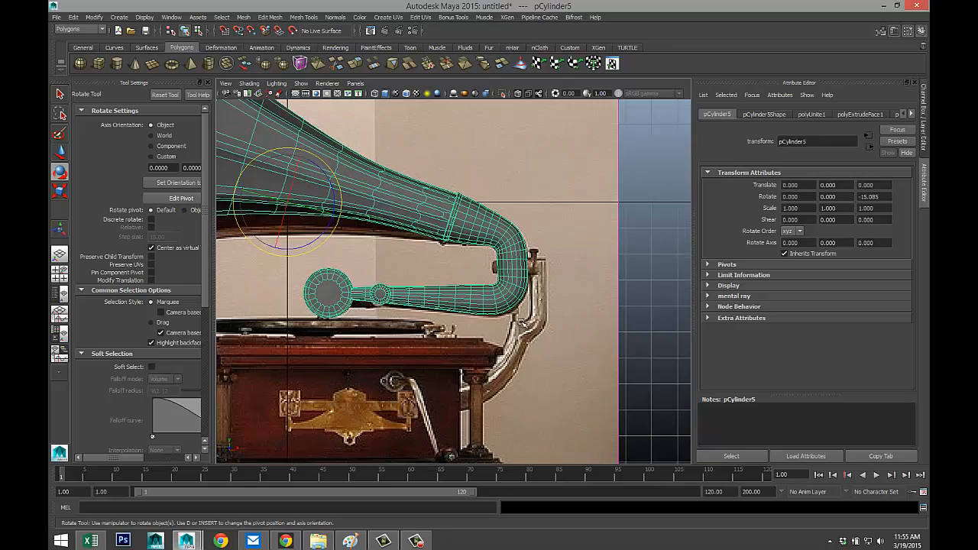
alt+middle_drag(527, 327, 491, 252)
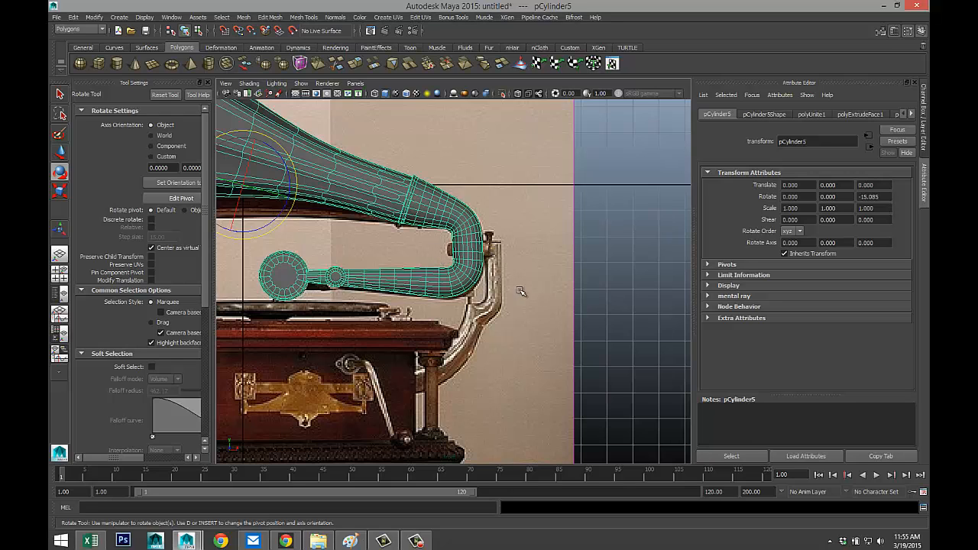
alt+middle_drag(520, 291, 529, 277)
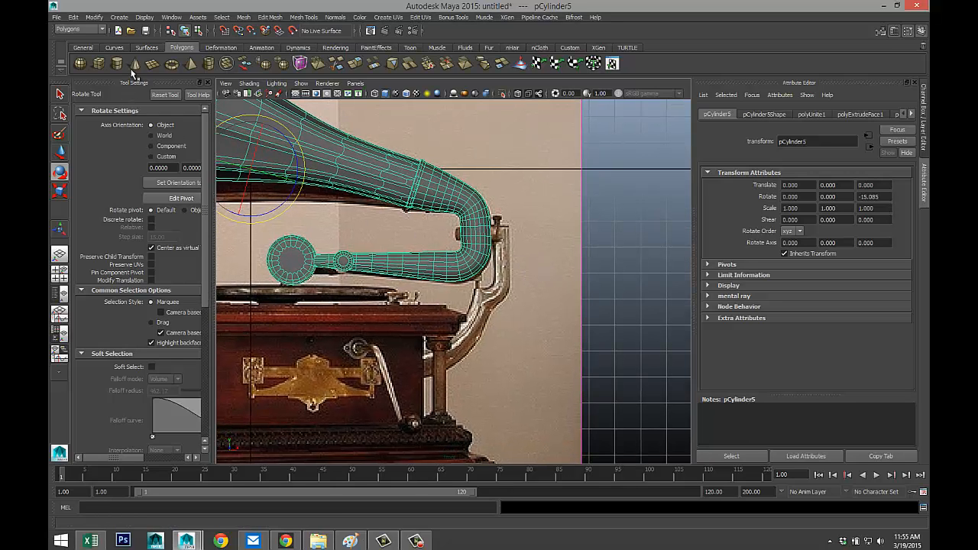
click(209, 63)
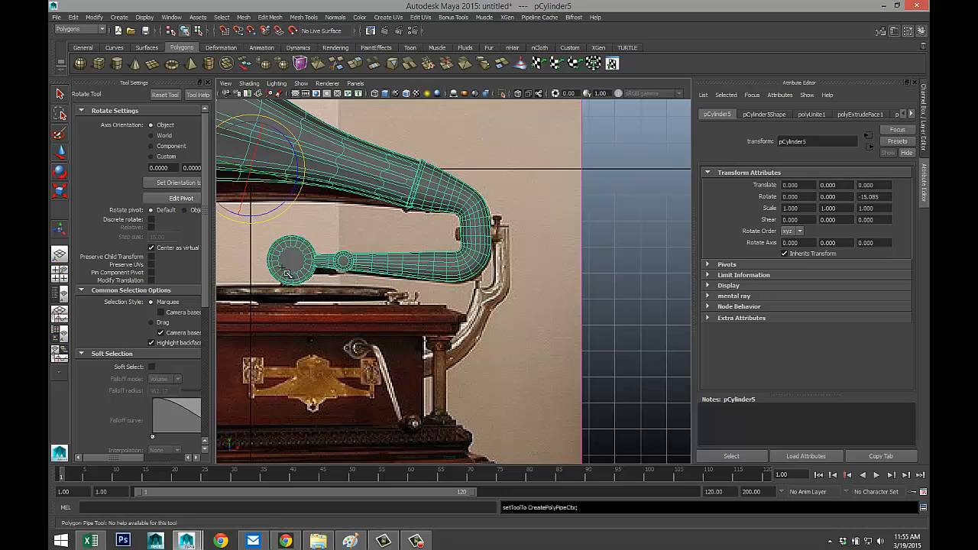
key(space)
key(space)
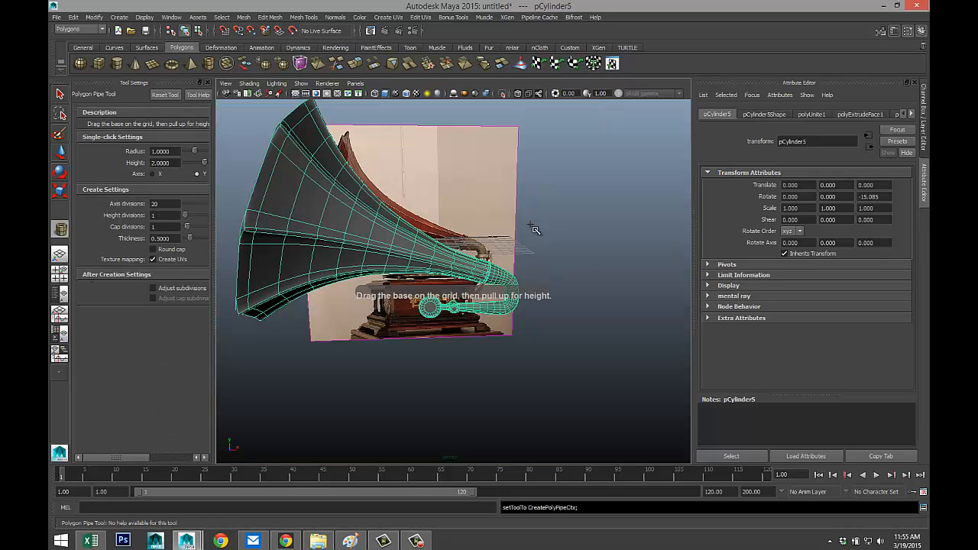
drag(490, 378, 515, 377)
mouse_move(515, 377)
mouse_down()
mouse_move(512, 357)
mouse_move(507, 364)
mouse_up()
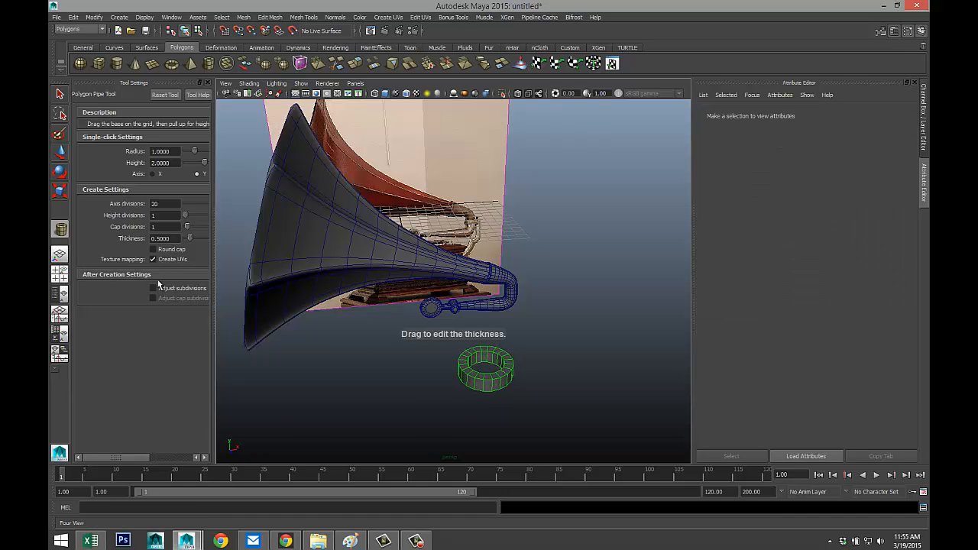
Move the ring in the front view onto the vertical part of the tube's bend, at about X 8.920, Y -2.456.
key(space)
key(space)
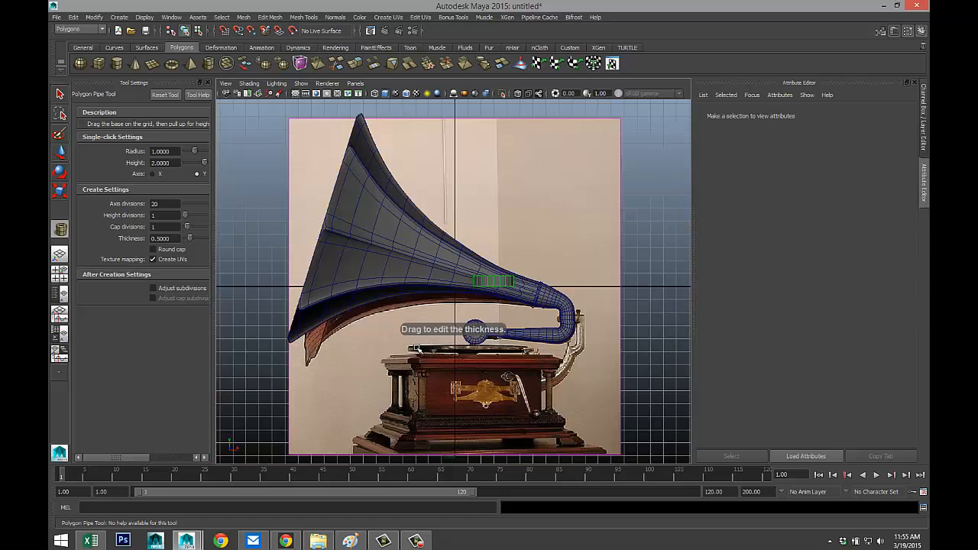
key(w)
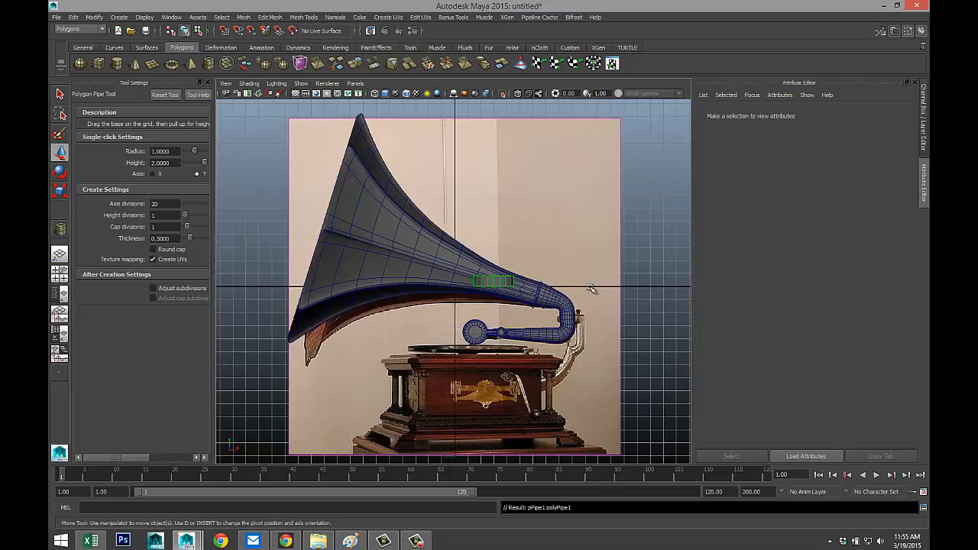
drag(543, 282, 622, 302)
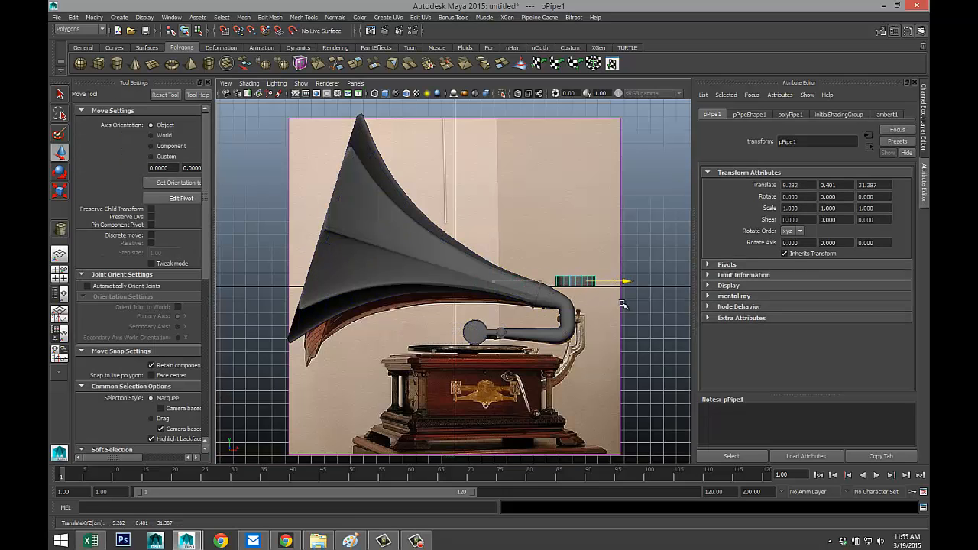
drag(570, 233, 574, 272)
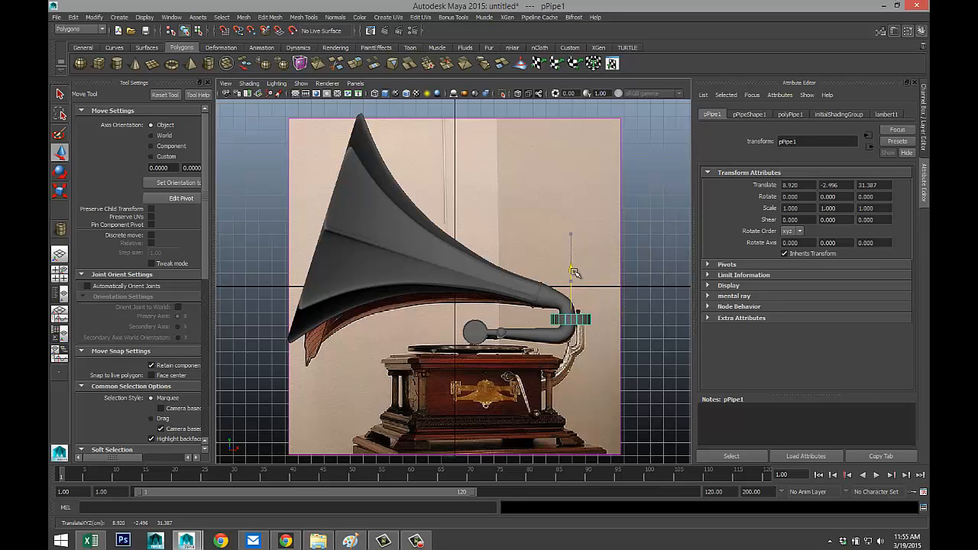
Turn on X-ray display, scale the ring uniformly to about 0.607 and shift it to about X 8.754, Y -2.501 over the reference collar.
key(f)
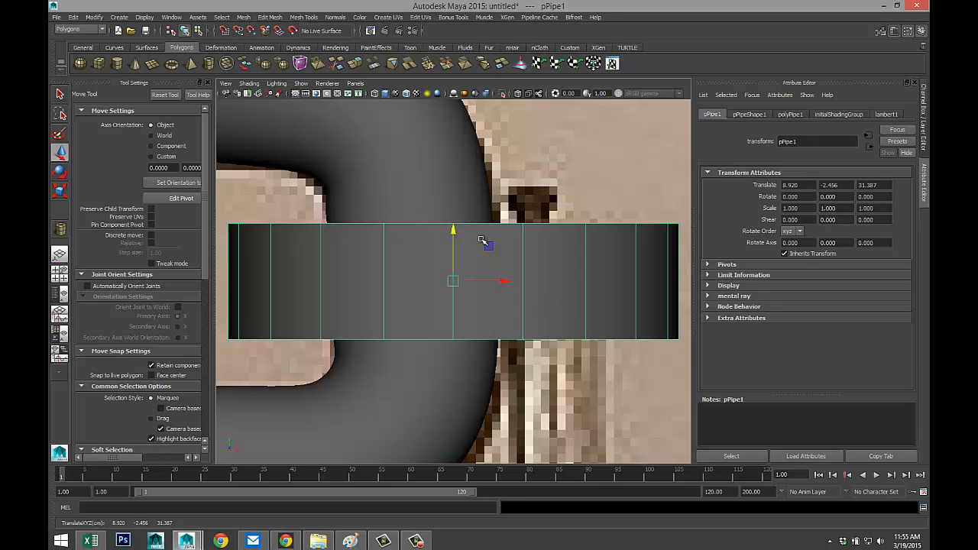
click(518, 93)
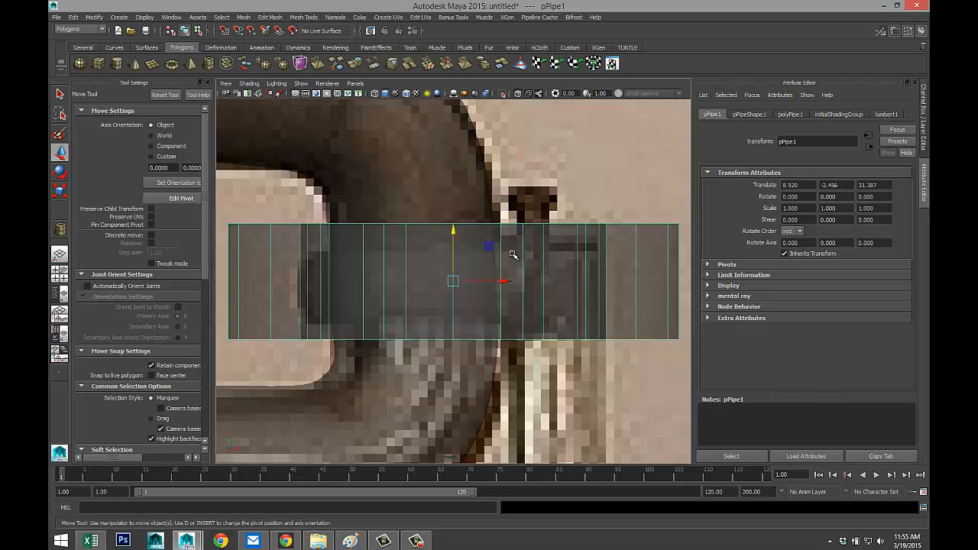
scroll(493, 307, down, 5)
scroll(491, 304, up, 6)
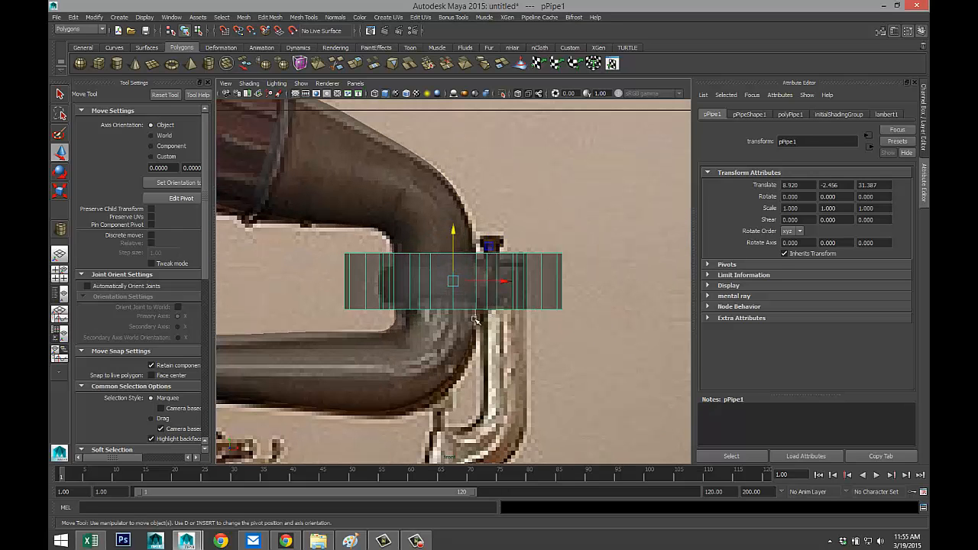
key(r)
mouse_move(454, 291)
mouse_down()
mouse_move(394, 288)
mouse_move(440, 284)
mouse_up()
key(w)
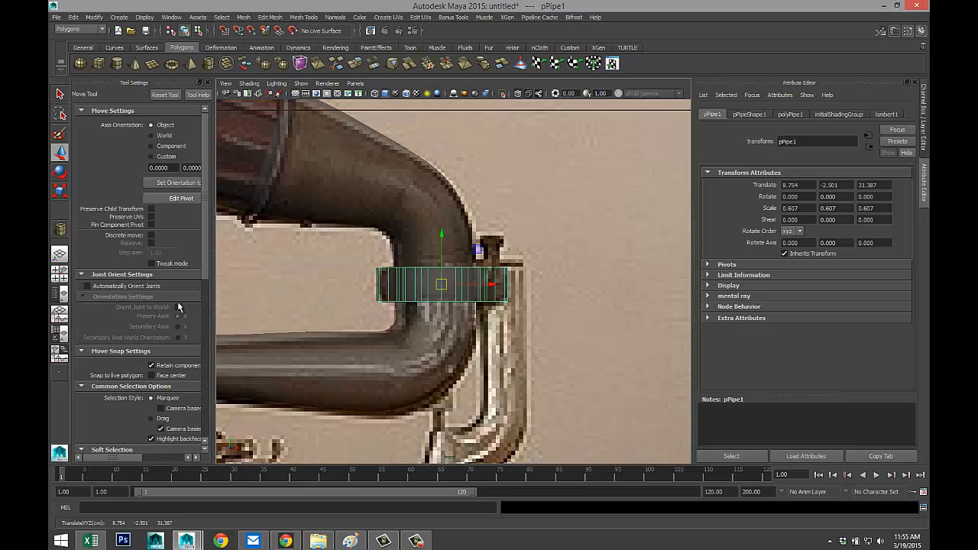
Move the ring in depth to about Z 17.369 so that it surrounds the tube's bend.
click(60, 276)
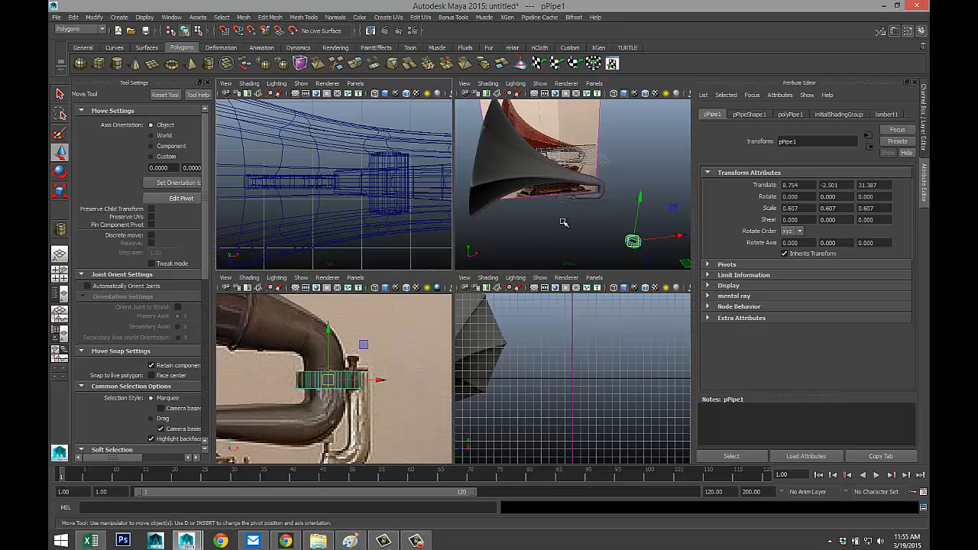
key(space)
drag(604, 439, 534, 304)
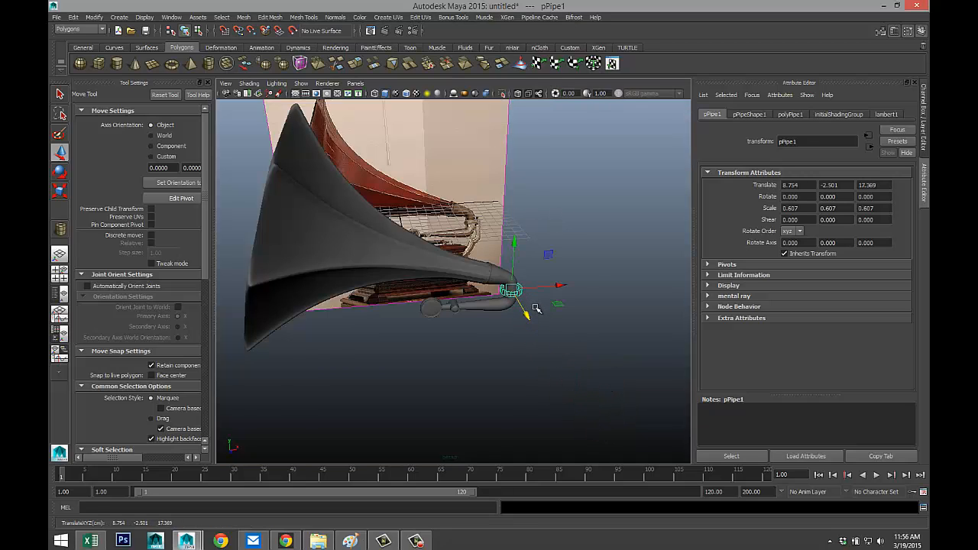
key(f)
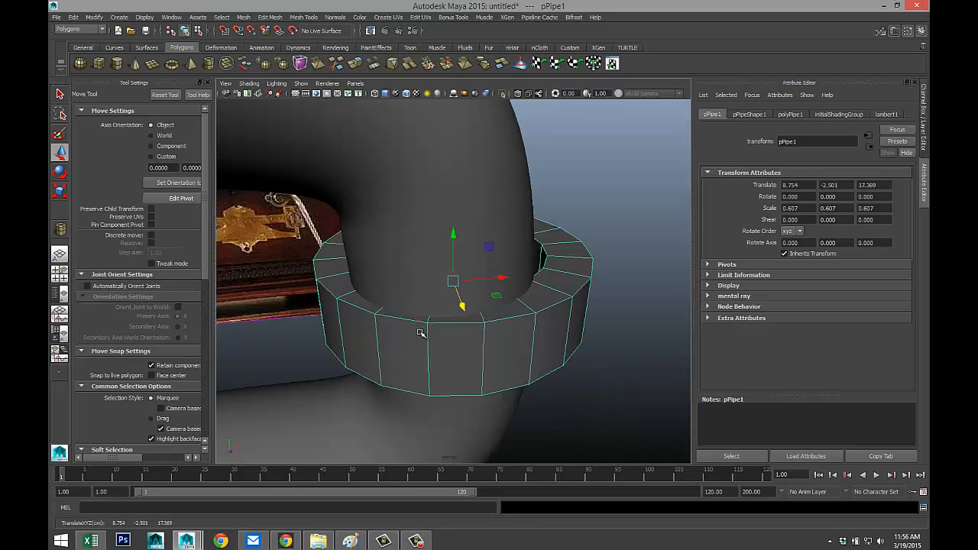
Fine-tune the ring's depth in the top view to about Z 17.655, centring it on the tube.
click(60, 275)
key(space)
key(f)
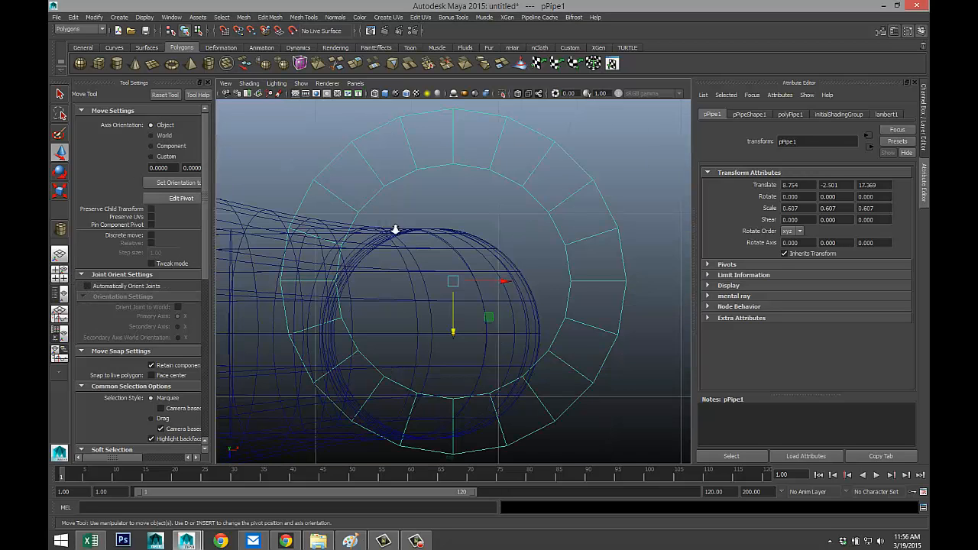
scroll(395, 230, down, 8)
scroll(428, 267, up, 7)
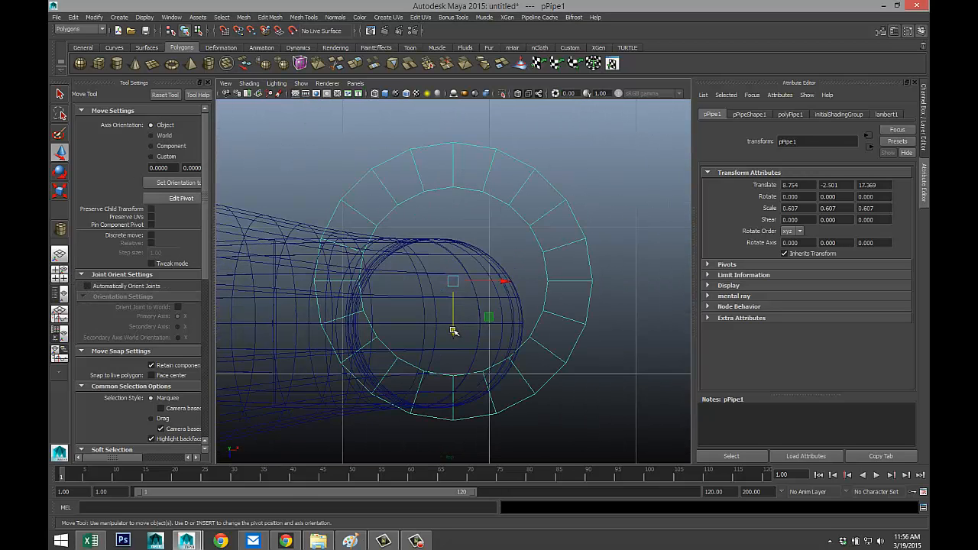
drag(453, 331, 456, 373)
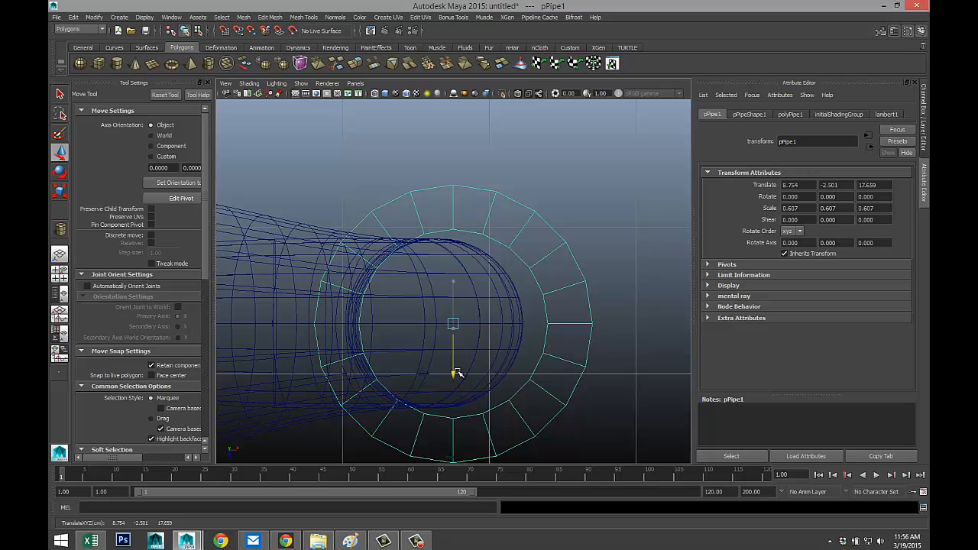
drag(456, 374, 457, 374)
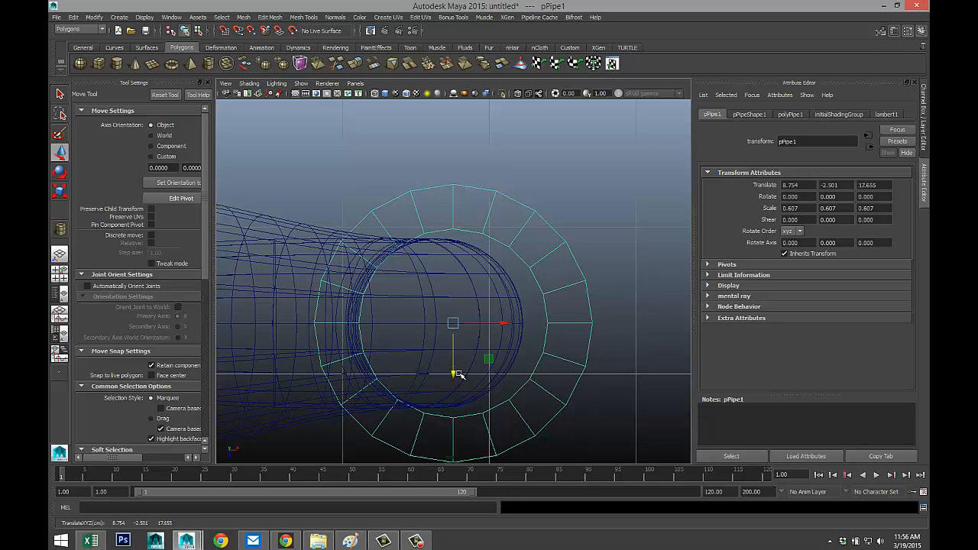
Try point-snapping the ring in depth to the tube's vertices in the top view.
key(v)
drag(453, 372, 454, 352)
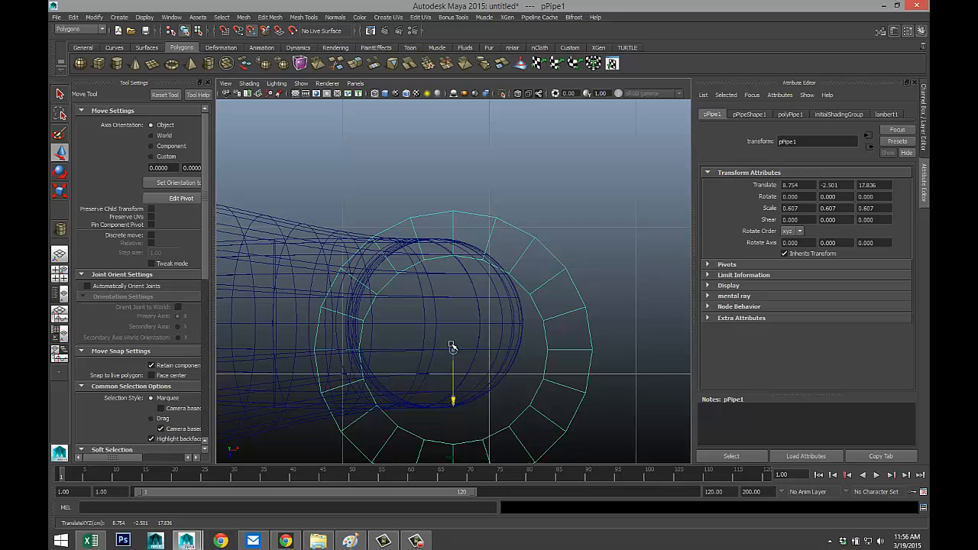
drag(450, 342, 449, 327)
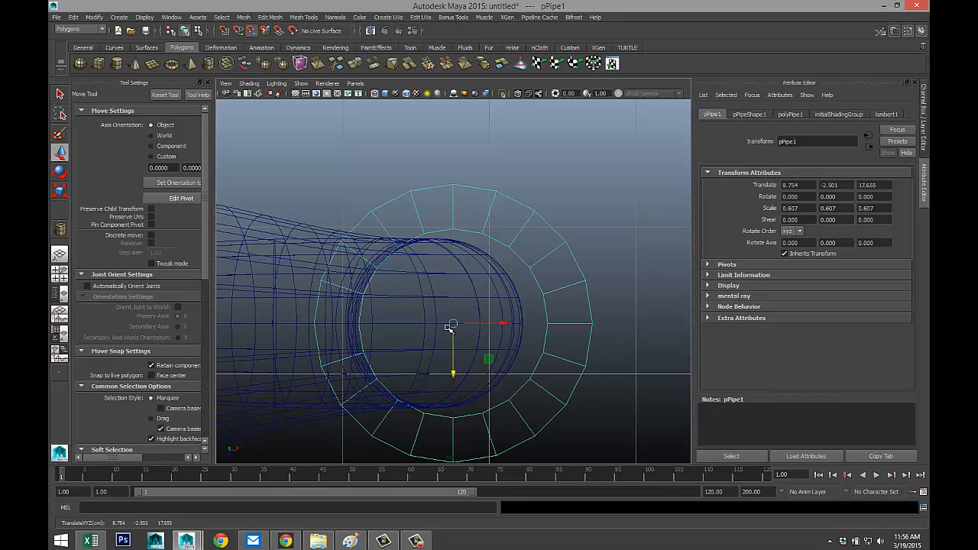
Move the ring along X to about 8.641 and scale it uniformly to about 0.544 so it fits closely around the tube.
click(59, 272)
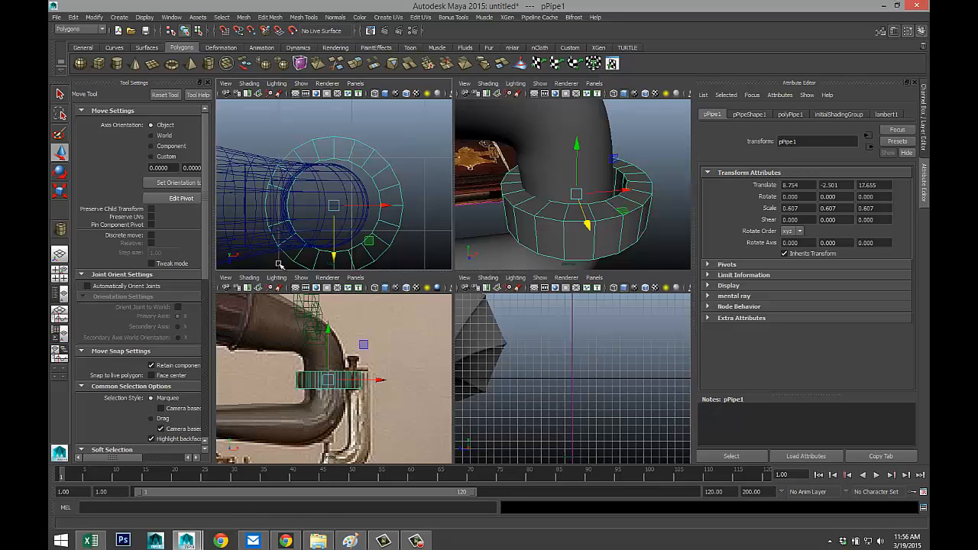
key(space)
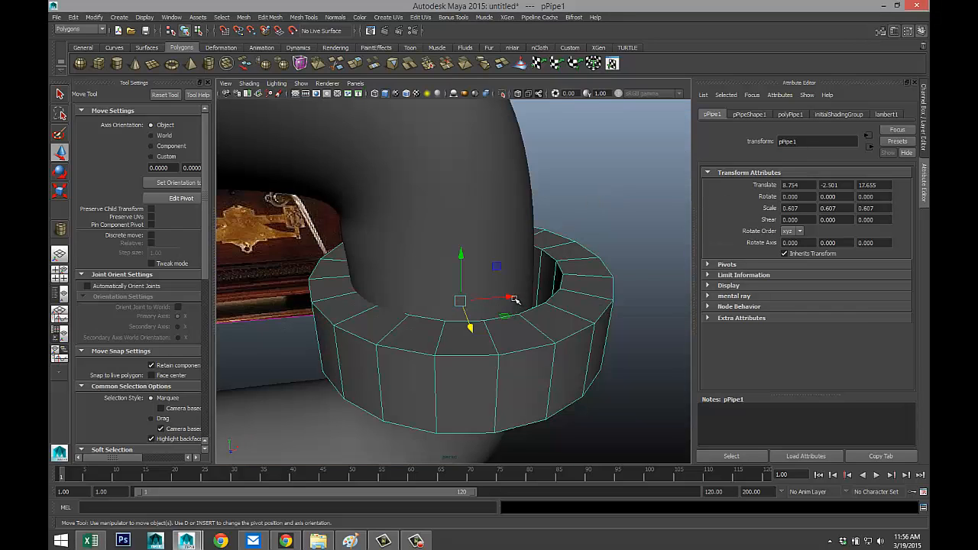
drag(515, 299, 422, 303)
key(r)
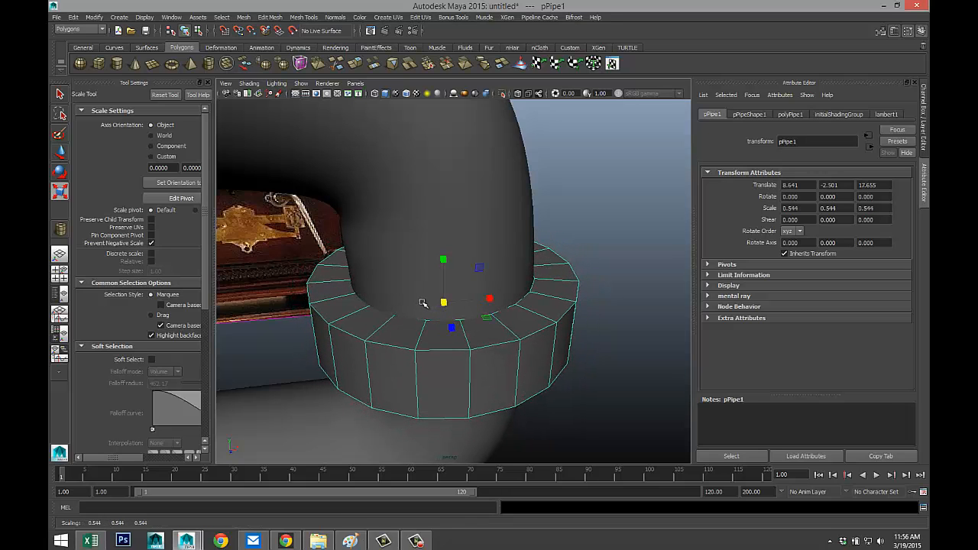
Insert two evenly spaced edge loops around the collar ring's outer wall.
mouse_move(525, 335)
alt+mouse_down()
mouse_move(518, 303)
mouse_move(527, 329)
alt+mouse_up()
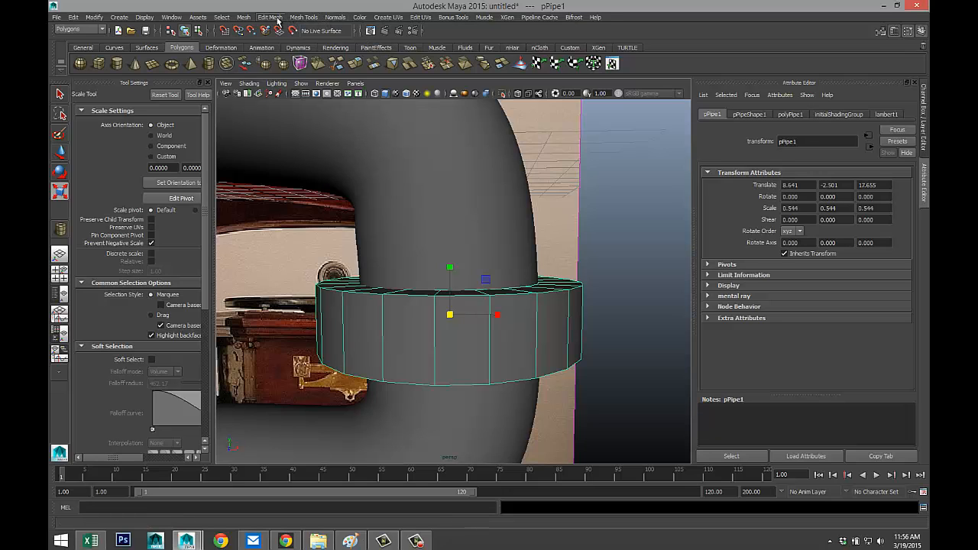
click(303, 17)
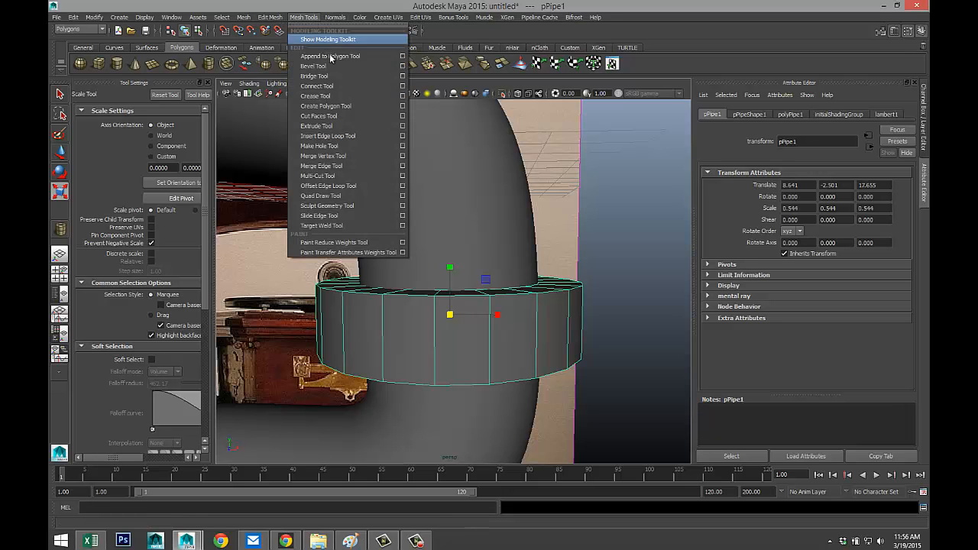
click(370, 136)
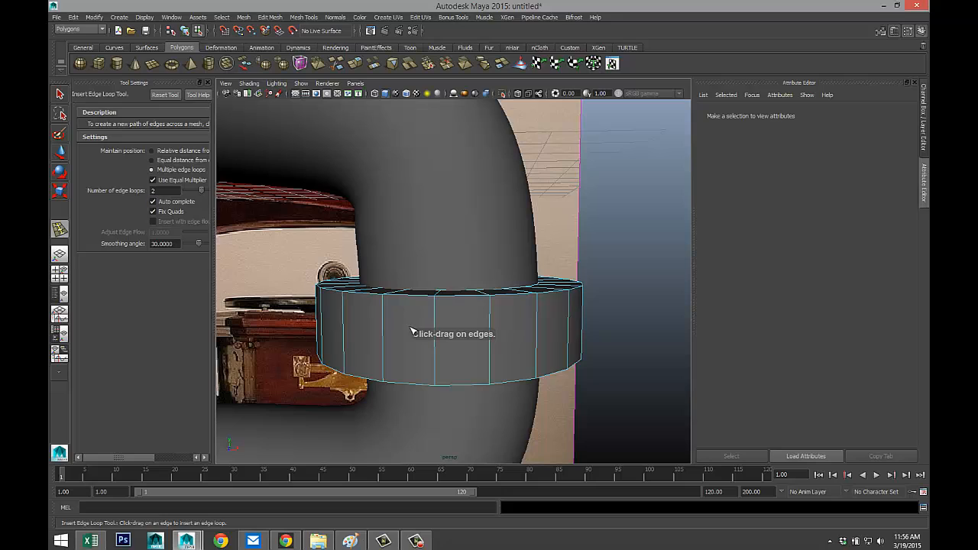
click(492, 356)
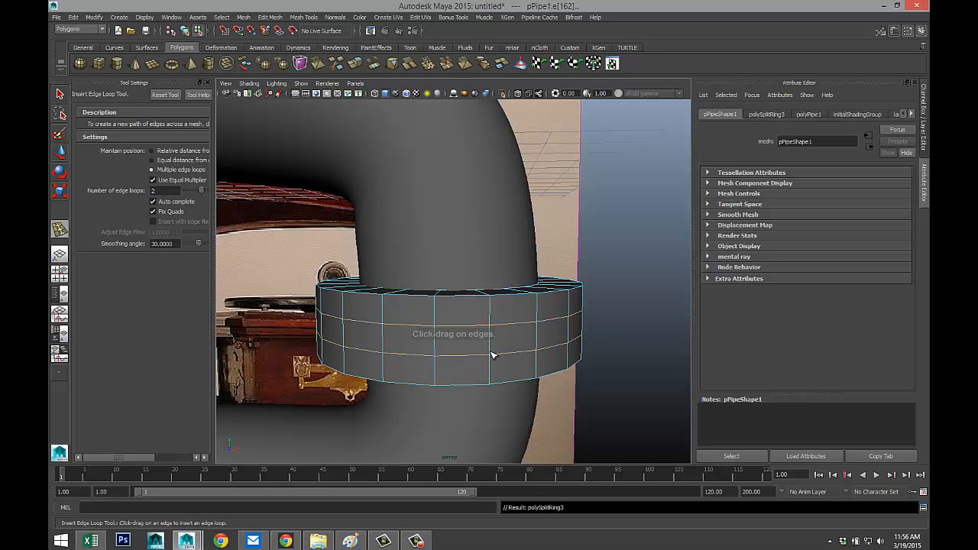
Scale the two new edge loops apart vertically to sit near the ring's rims, returning to object mode and deselecting the ring.
key(r)
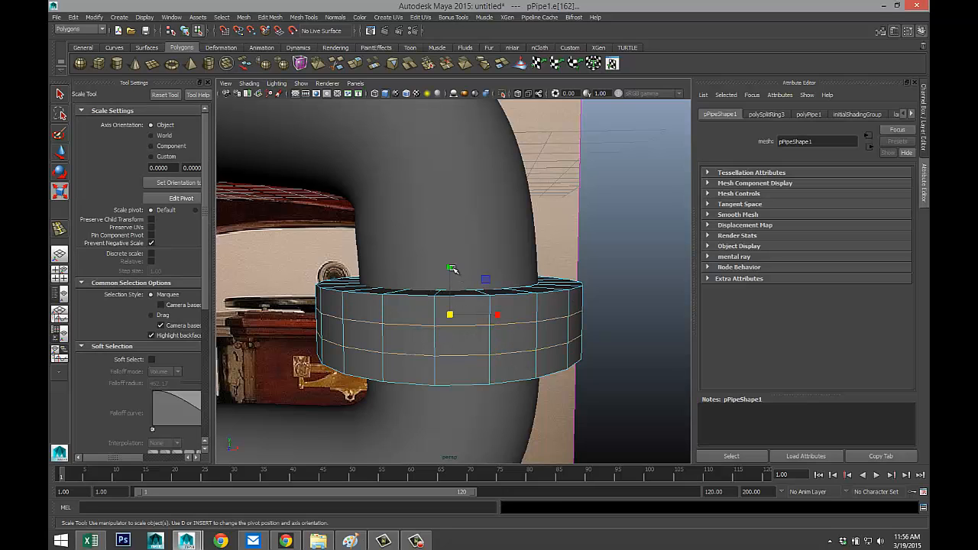
drag(451, 268, 452, 196)
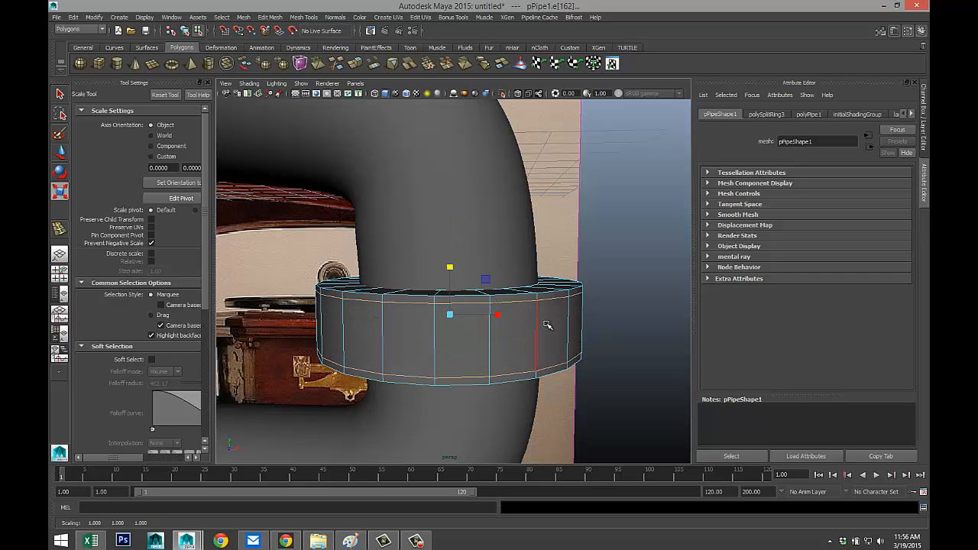
right_drag(547, 326, 581, 284)
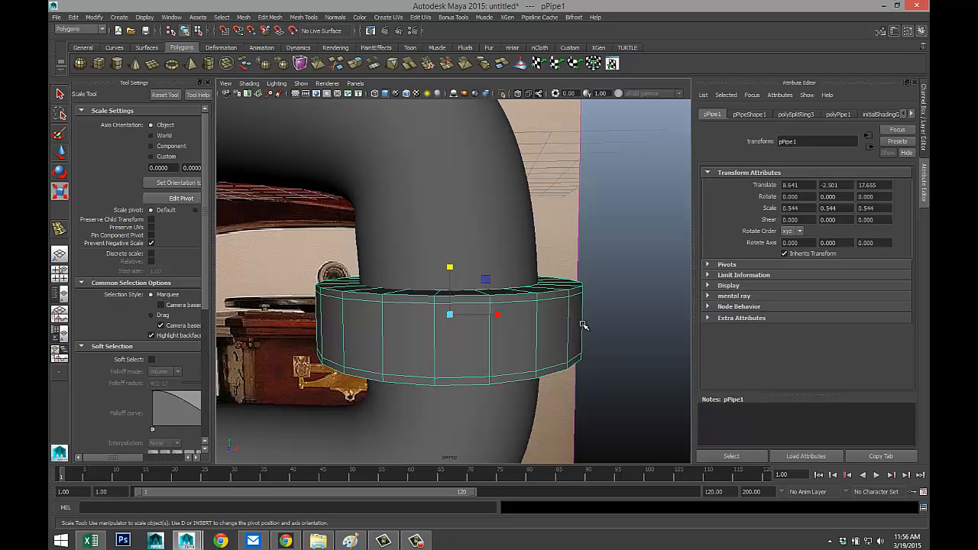
click(617, 240)
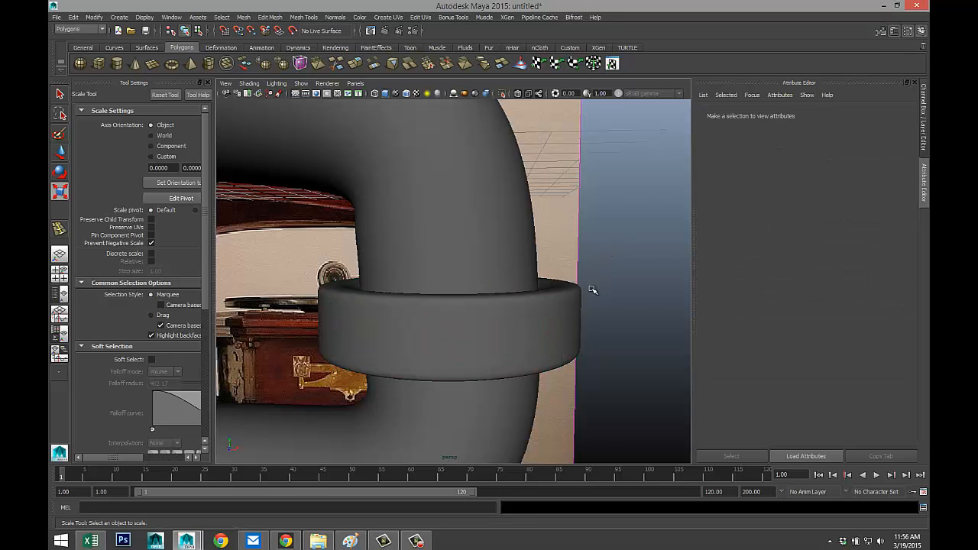
Examine the curved support bracket behind the tube in the reference photo, in the perspective and front views.
scroll(588, 295, down, 3)
alt+drag(549, 295, 399, 309)
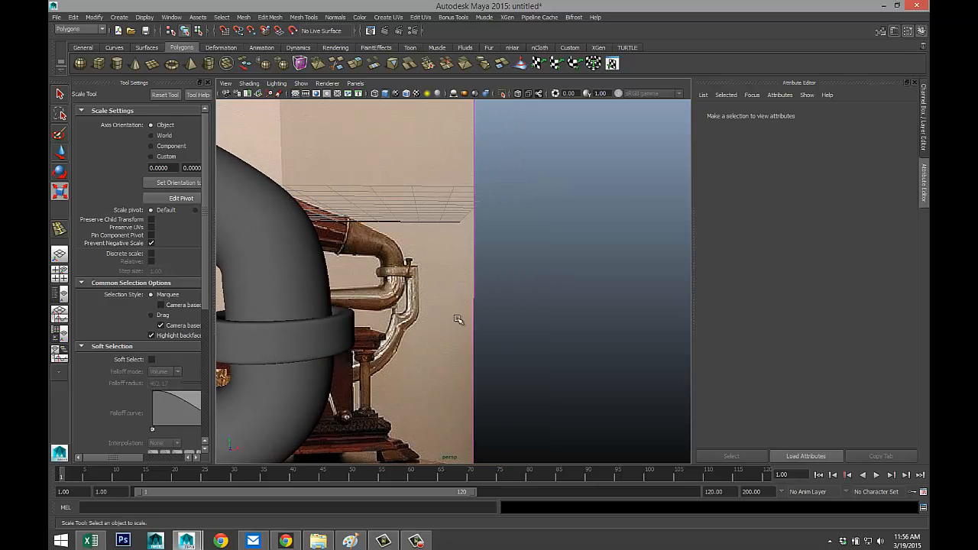
scroll(463, 321, up, 2)
scroll(454, 323, up, 2)
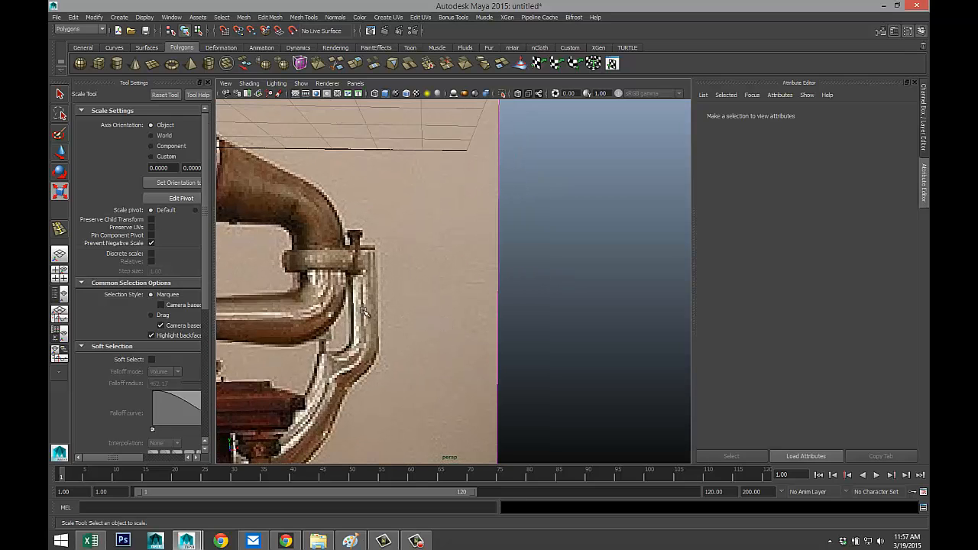
scroll(382, 323, down, 5)
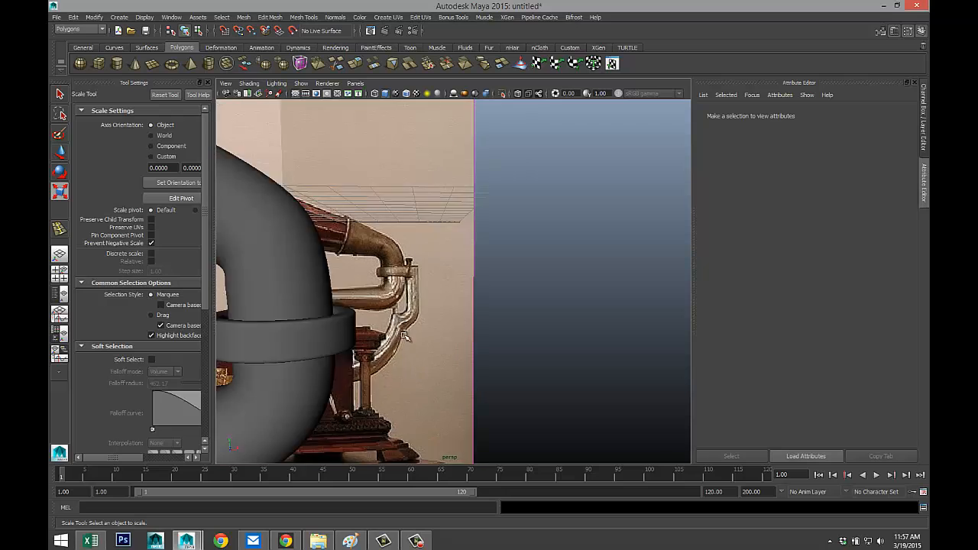
scroll(441, 343, up, 4)
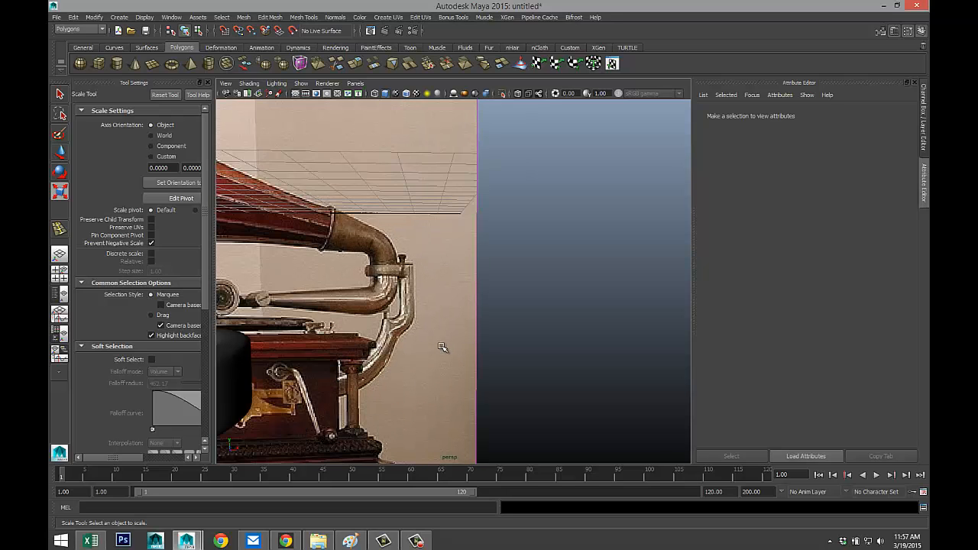
scroll(445, 345, up, 5)
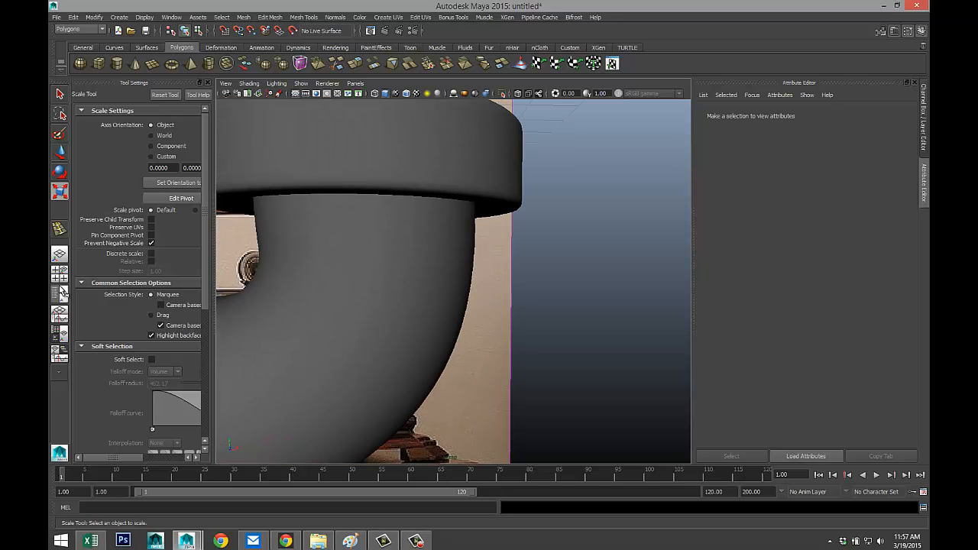
click(68, 276)
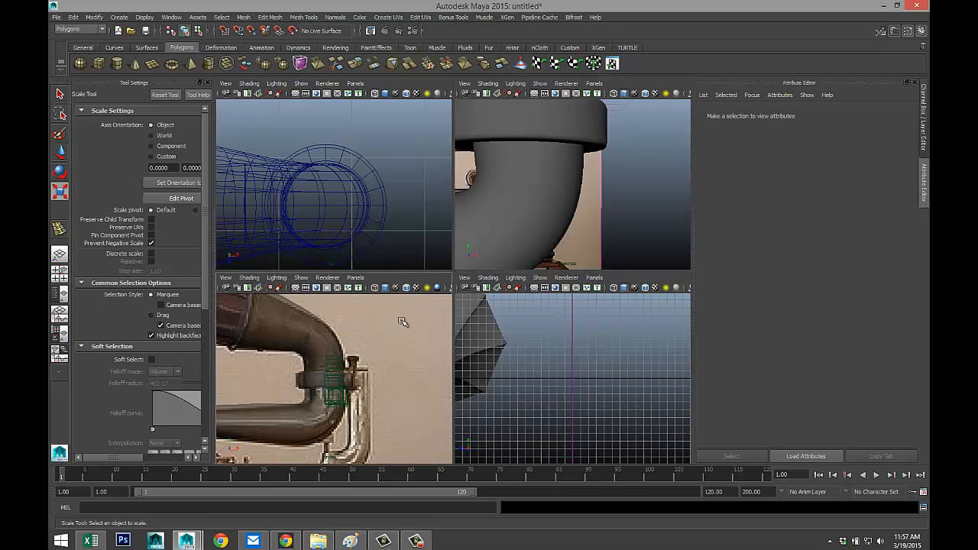
key(space)
scroll(516, 345, up, 6)
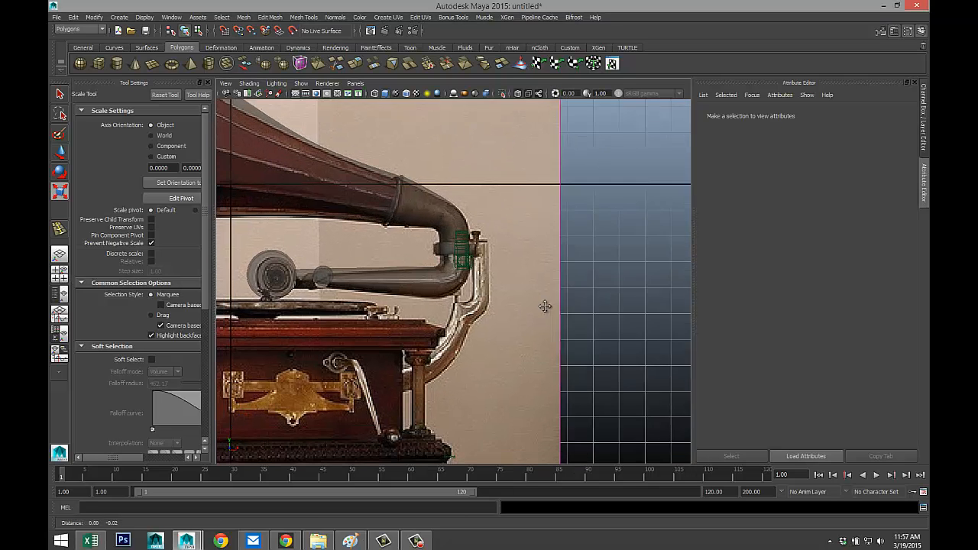
alt+drag(546, 305, 533, 313)
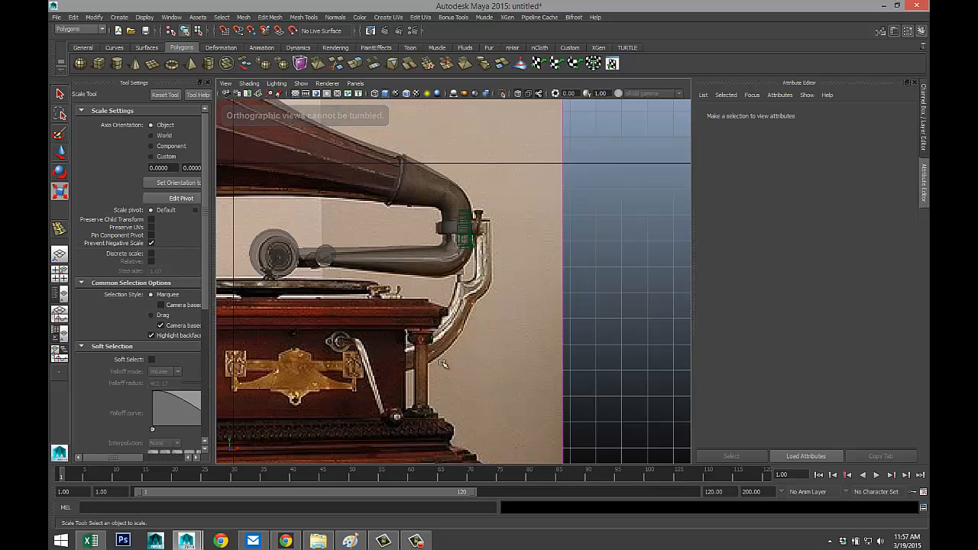
Create a tall polygon cube beside the tube's bend, about 1.7 wide, 5.8 high and 1.6 deep, in the perspective view.
click(61, 273)
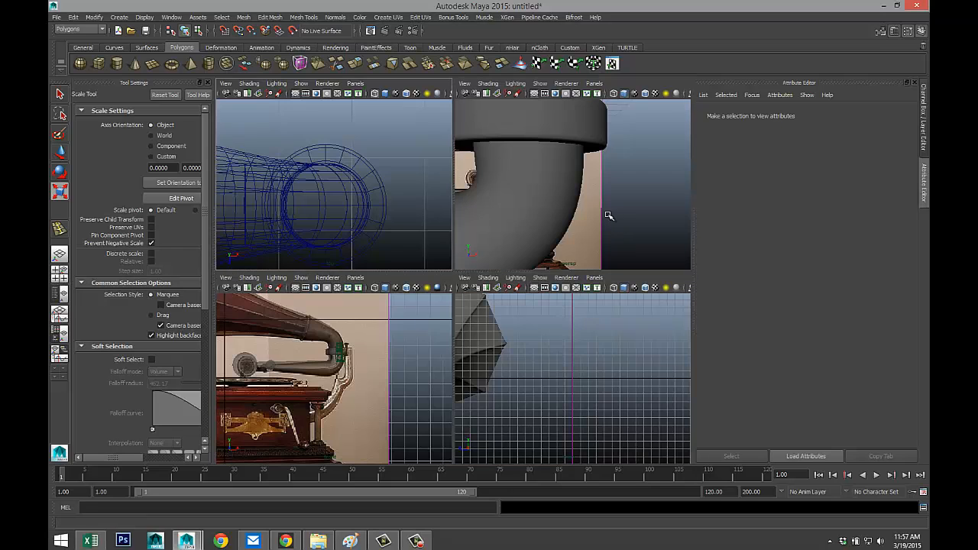
key(space)
key(f)
alt+drag(515, 244, 540, 273)
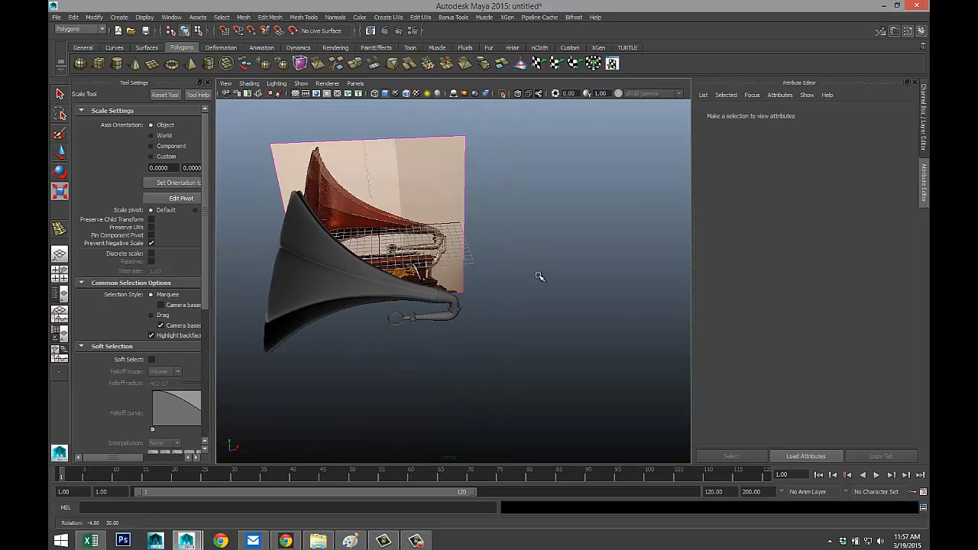
click(99, 63)
drag(511, 372, 499, 314)
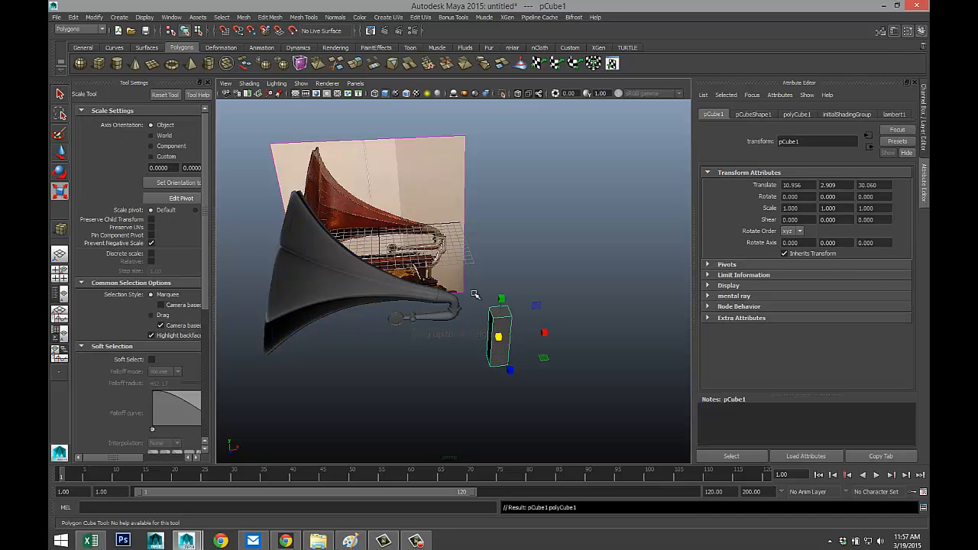
Move the cube in the front view to about X 10.196, Y -5.193 so it overlaps the reference bracket's upright.
click(60, 272)
key(space)
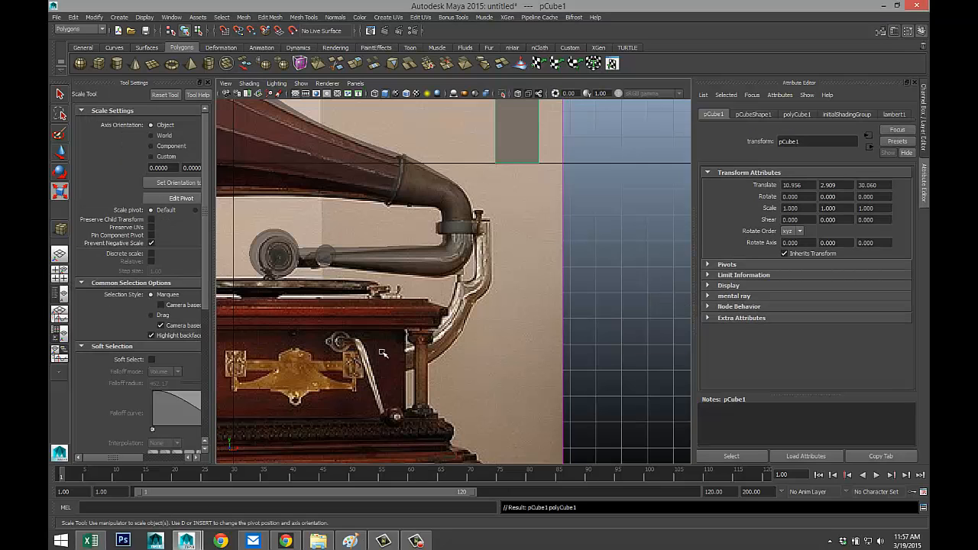
scroll(440, 356, down, 2)
key(w)
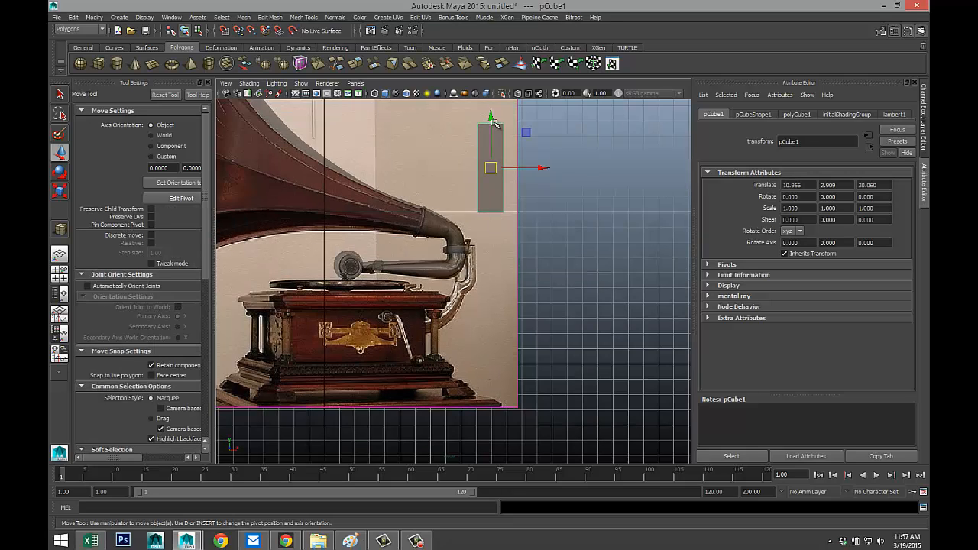
drag(495, 124, 498, 239)
drag(544, 296, 534, 291)
key(f)
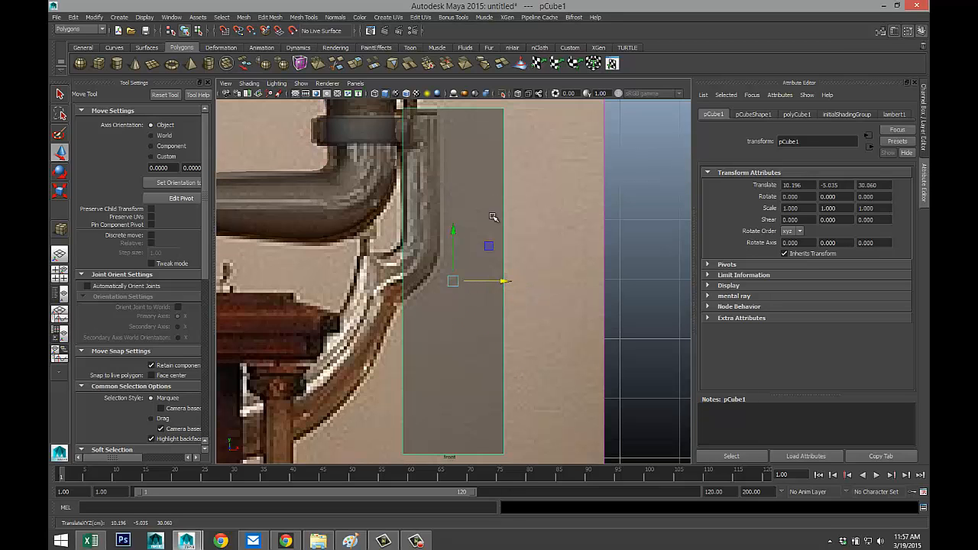
drag(452, 231, 456, 242)
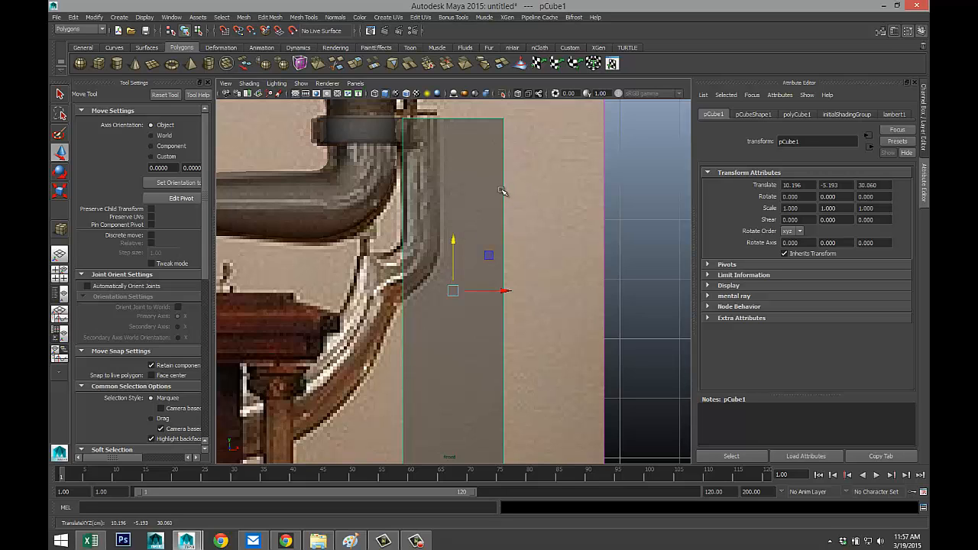
Select the cube's outer side vertices and move them inward along X to match the width of the bracket's upright.
right_drag(500, 192, 451, 195)
scroll(499, 219, down, 5)
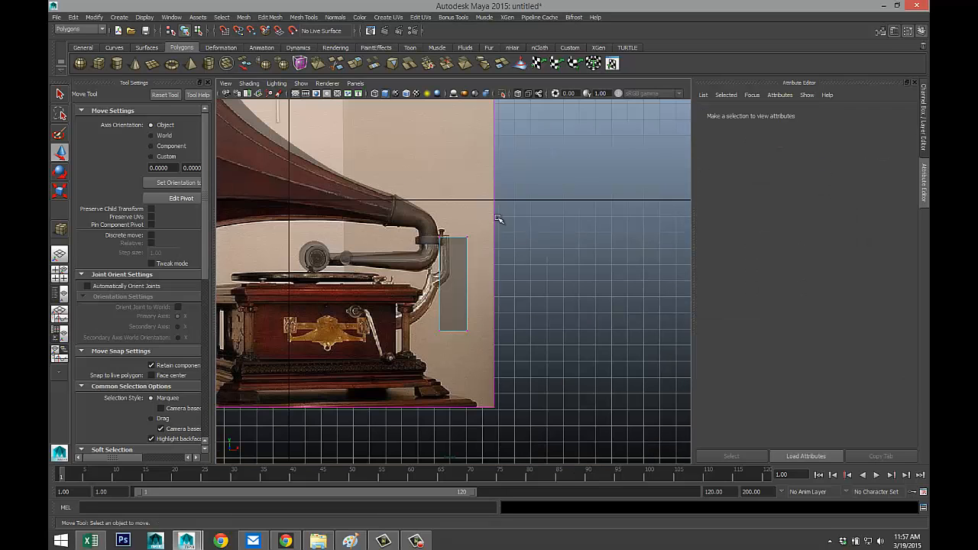
drag(455, 217, 470, 245)
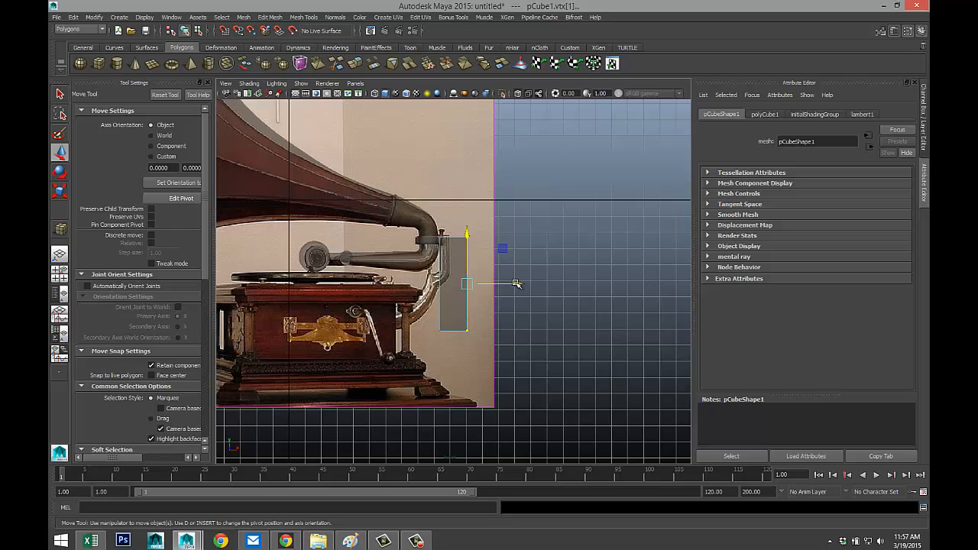
drag(504, 283, 500, 286)
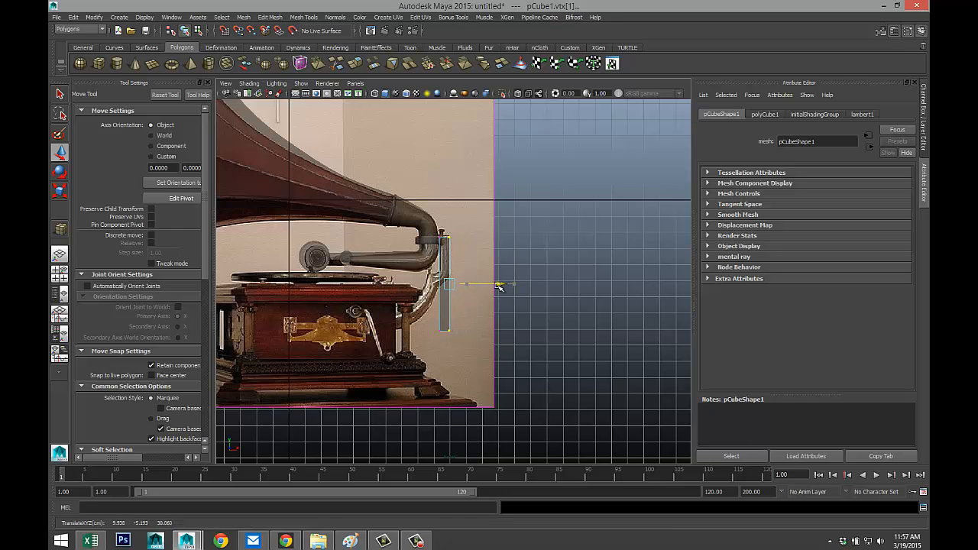
scroll(489, 328, up, 6)
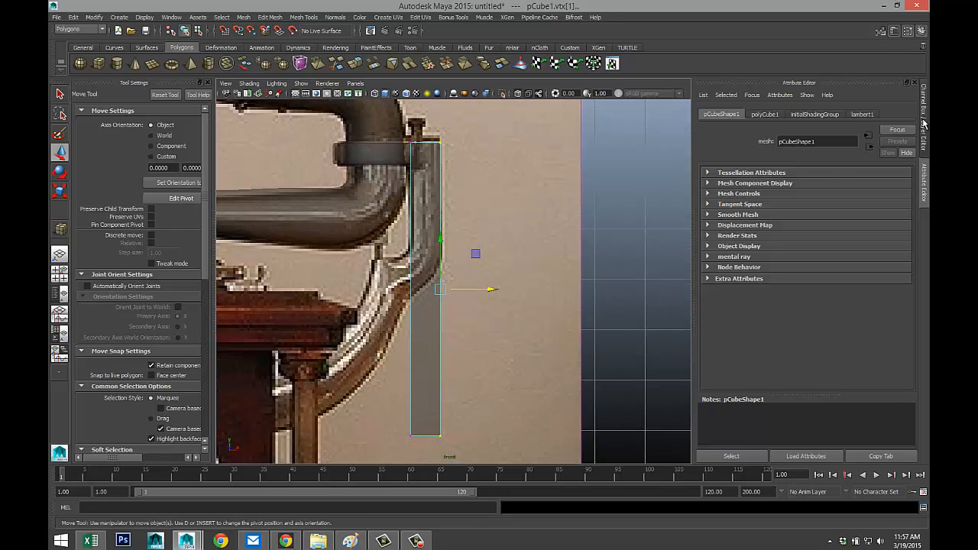
Try setting the cube's height subdivisions to 5, and undo both that change and the vertex move.
click(766, 115)
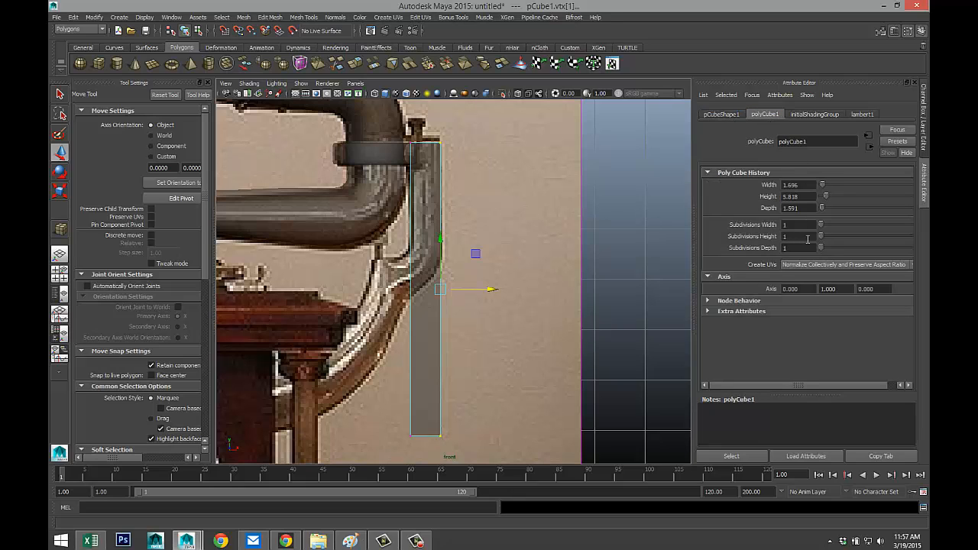
drag(822, 237, 827, 239)
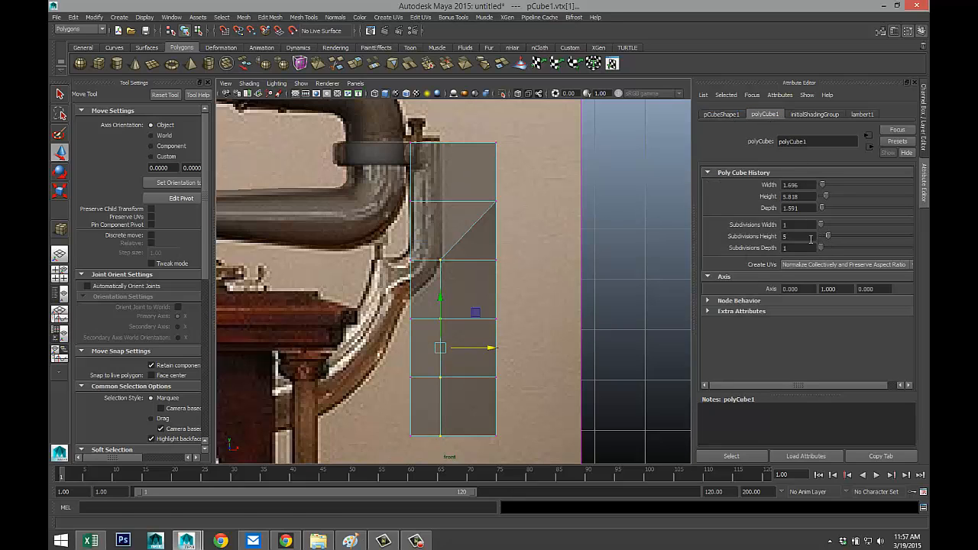
key(ctrl+z)
key(ctrl+z)
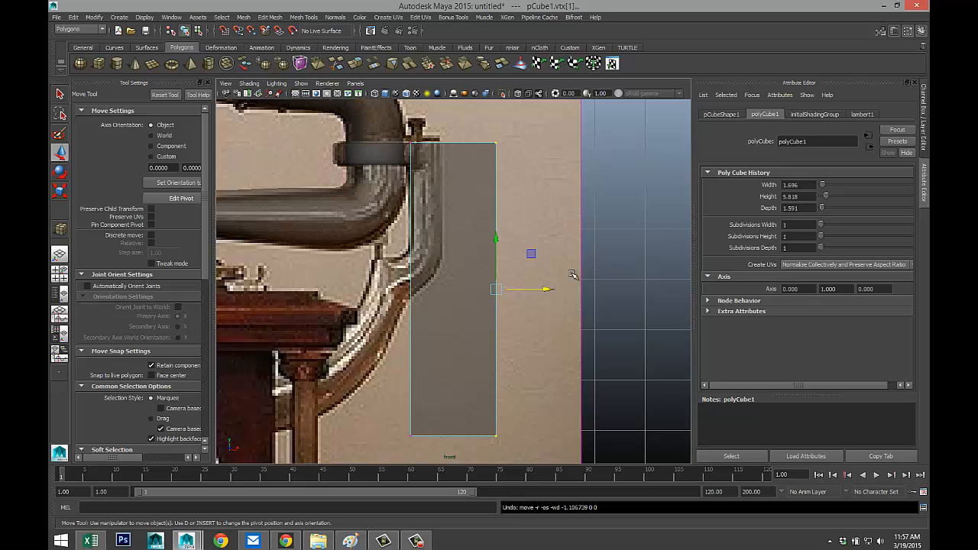
Narrow the cube again to the bracket upright's width by moving its outer vertices along X, and return to object mode.
drag(550, 288, 495, 289)
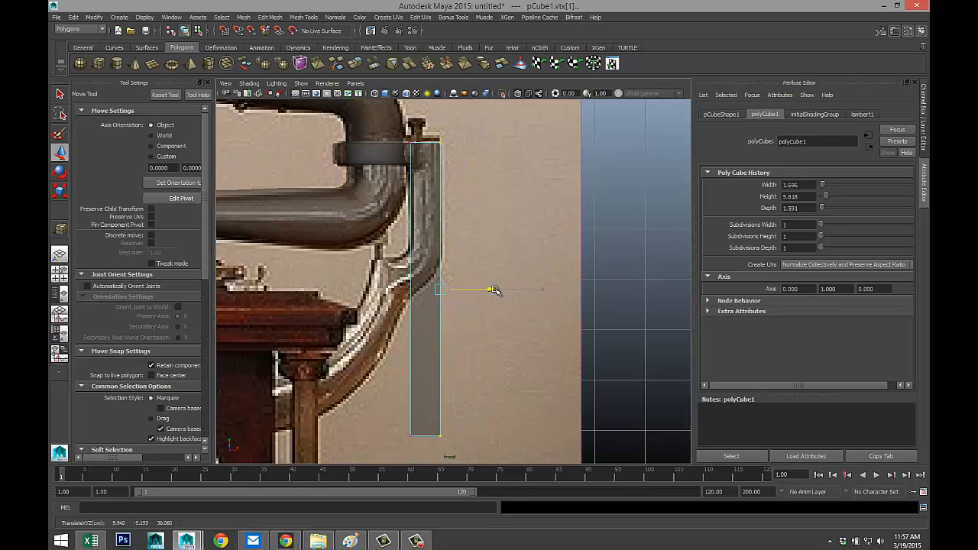
click(550, 243)
right_drag(438, 282, 441, 273)
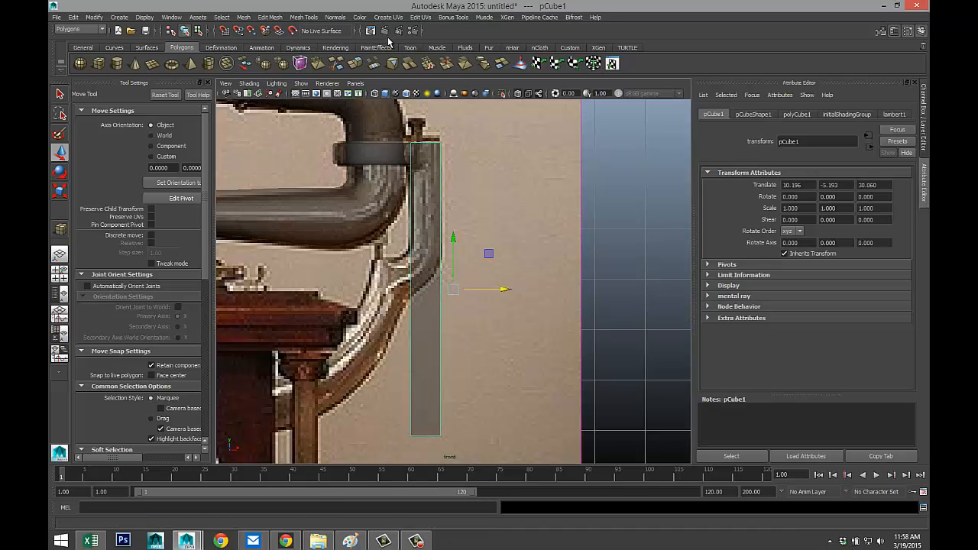
Insert eight evenly spaced edge loops along the height of the bracket cube.
click(302, 16)
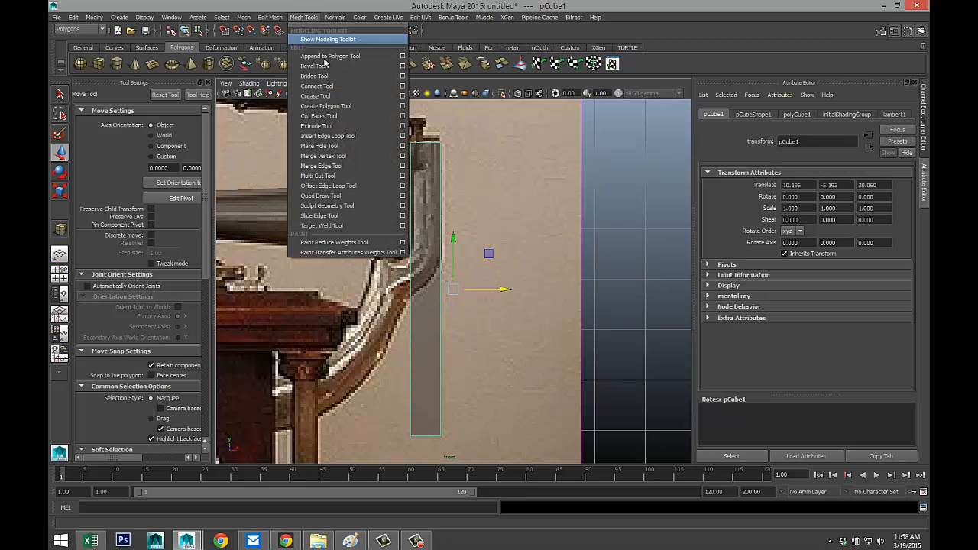
click(364, 137)
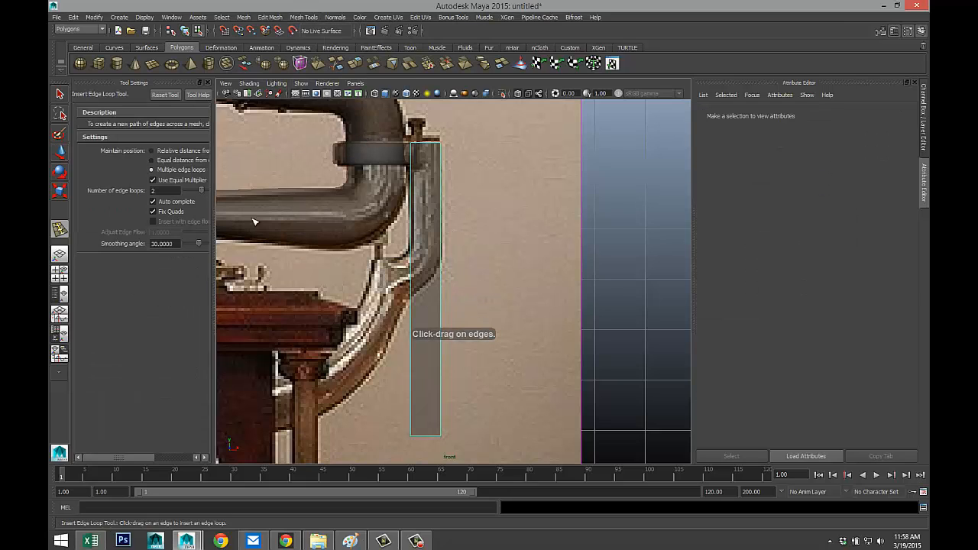
text(8)
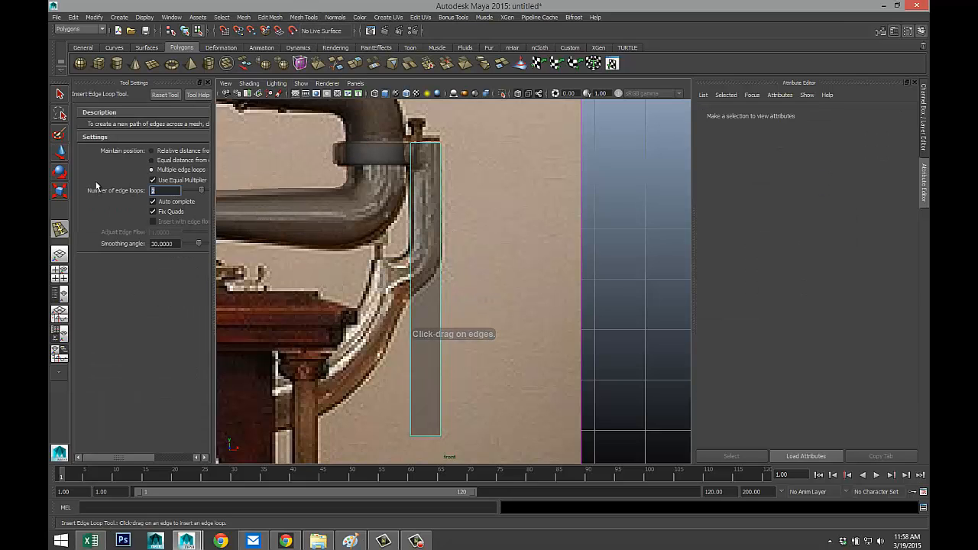
click(442, 250)
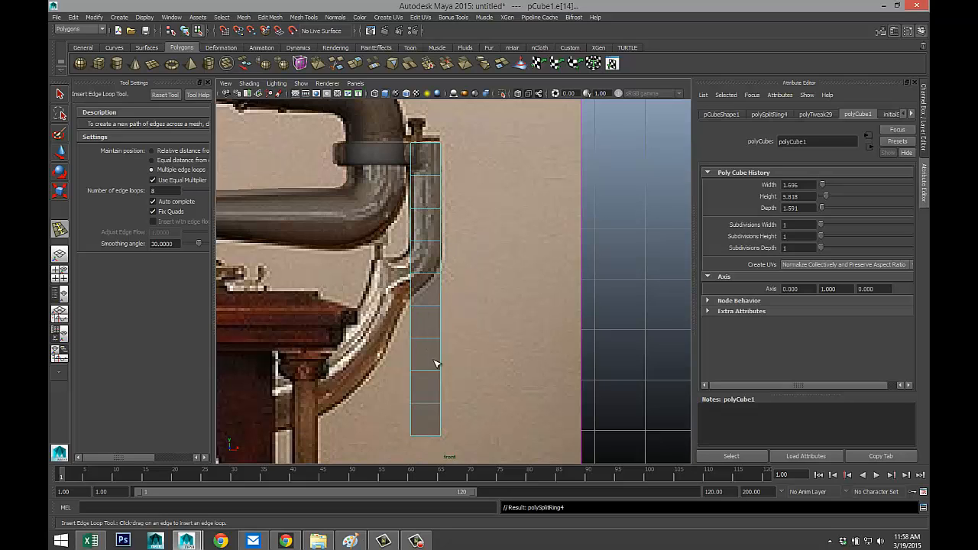
key(q)
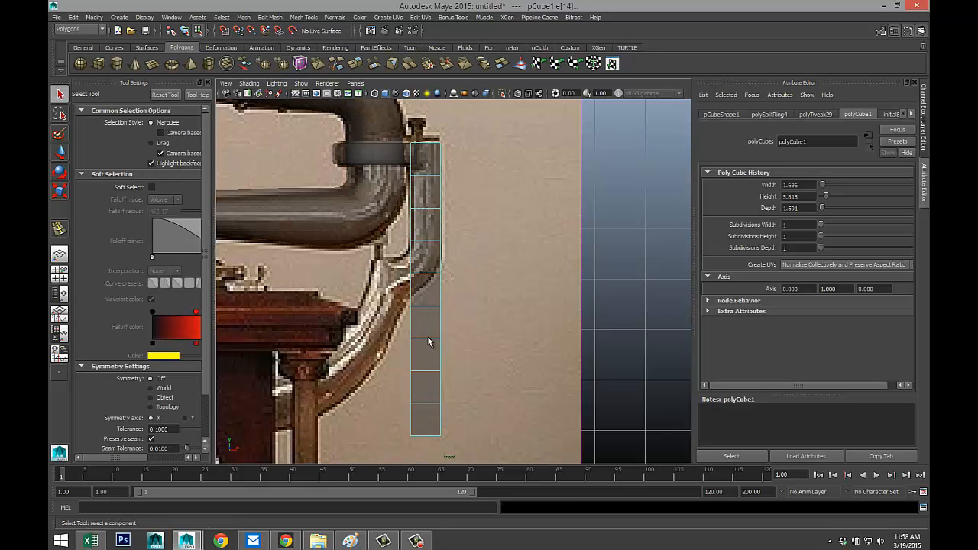
Move the six lowest vertex rows inward along X to about 8.904, then the five lowest rows to about 8.644, following the reference bracket.
right_drag(428, 340, 386, 292)
drag(395, 260, 508, 451)
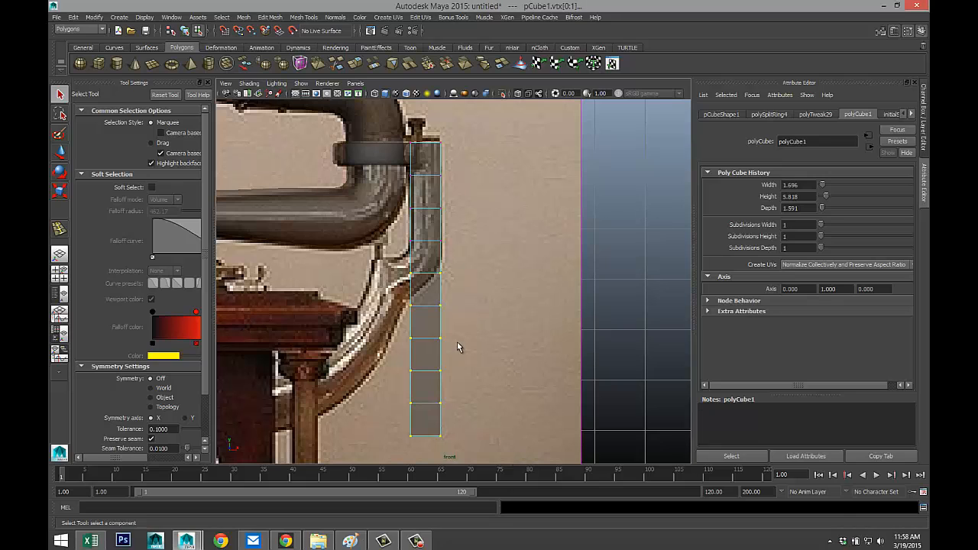
key(w)
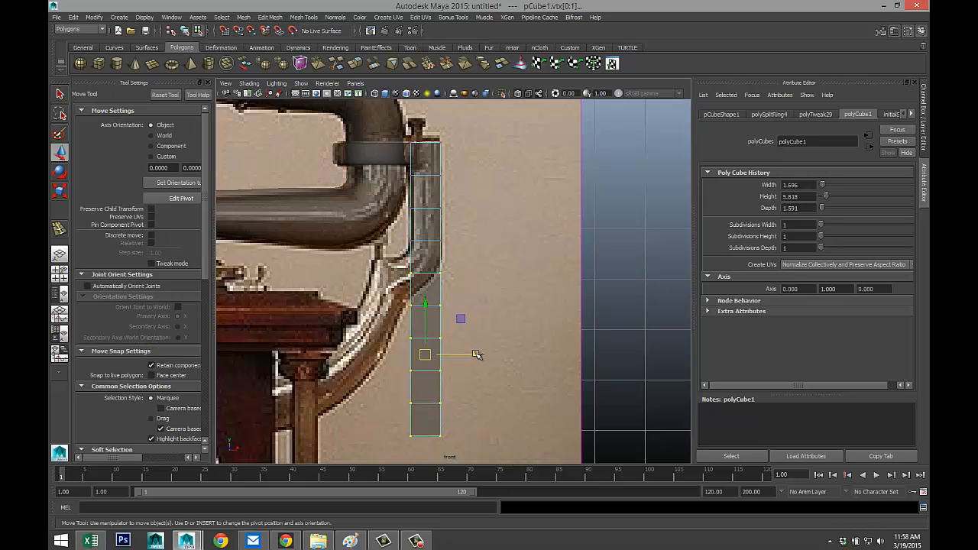
drag(476, 355, 440, 359)
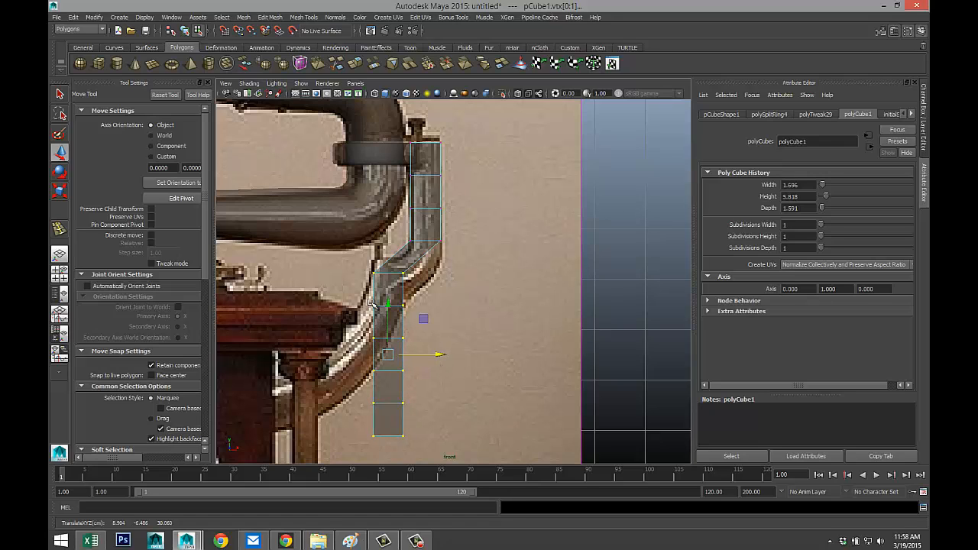
drag(368, 299, 429, 454)
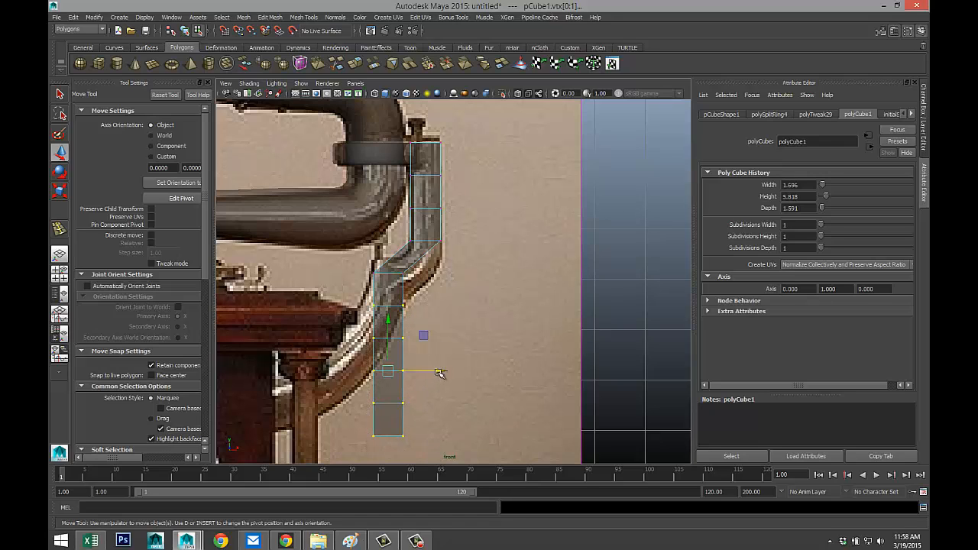
drag(439, 373, 426, 375)
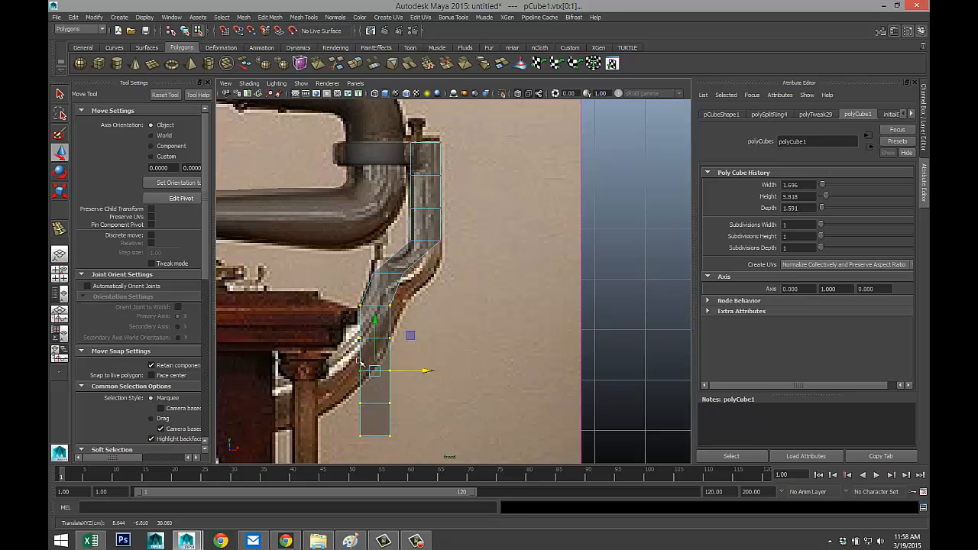
Step the bracket's lower vertex rows further inward, moving the lowest four, three and two rows to about X 8.259, 7.759 and 7.259.
drag(350, 333, 432, 446)
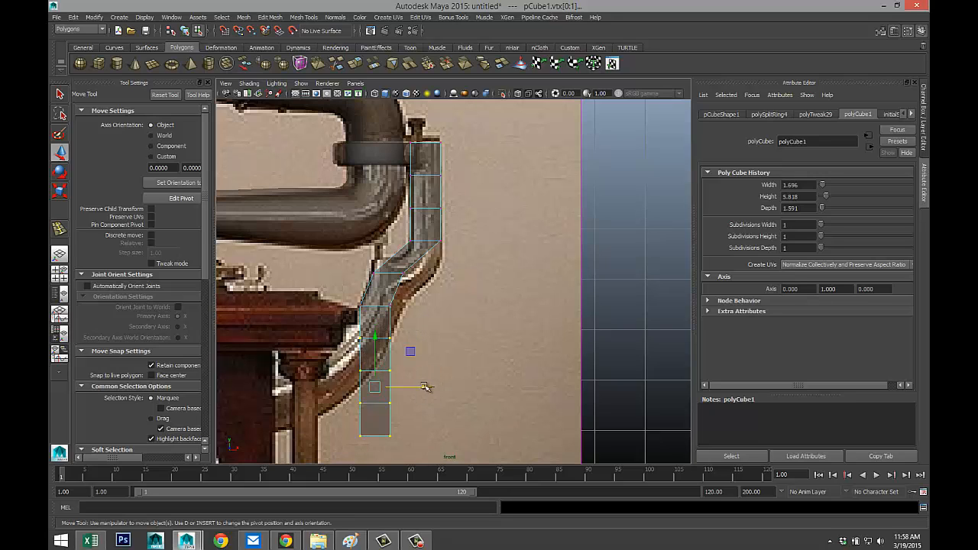
drag(425, 387, 406, 392)
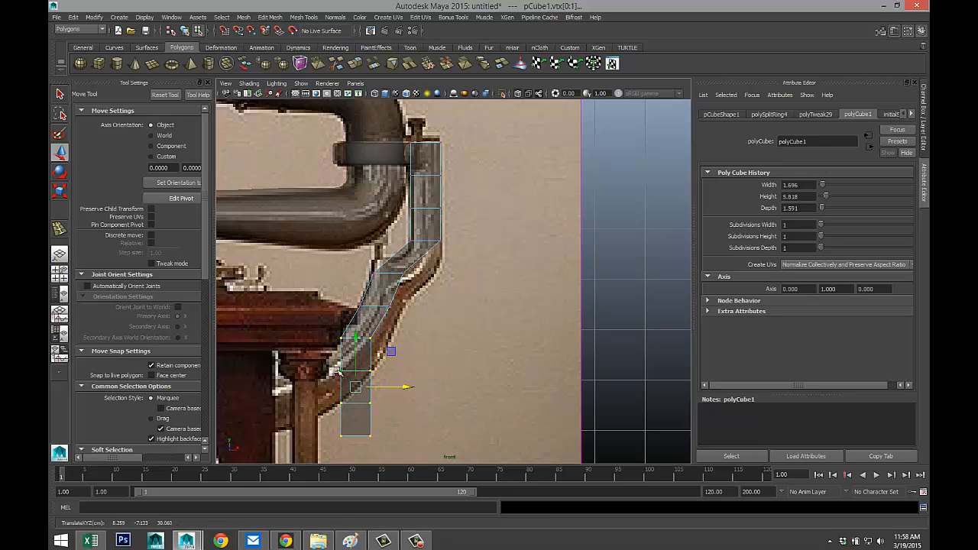
drag(335, 365, 410, 441)
drag(405, 401, 378, 409)
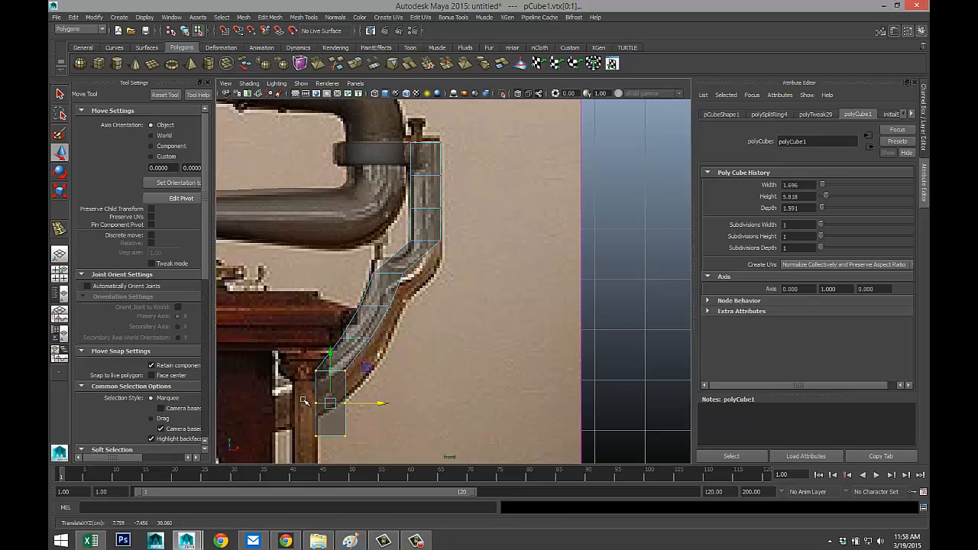
drag(306, 393, 361, 458)
drag(379, 419, 354, 419)
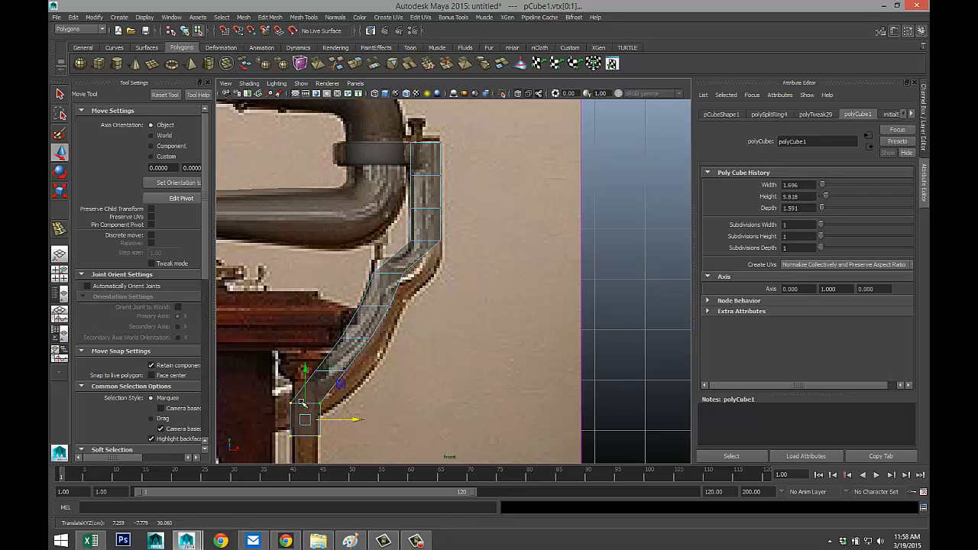
Raise the two lowest vertex rows to about Y -7.436, shift them slightly inward, and move the bottom row to about X 6.915.
drag(306, 372, 306, 355)
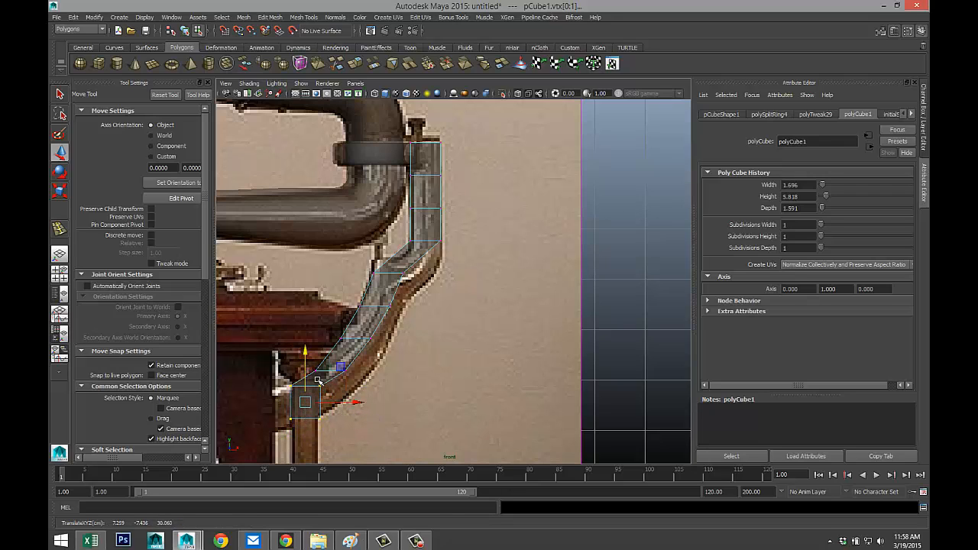
drag(361, 405, 357, 405)
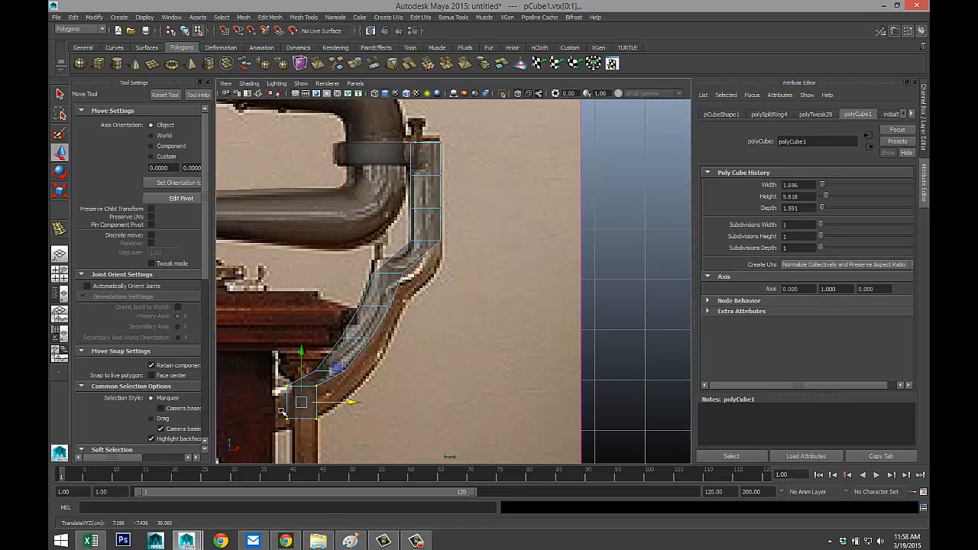
drag(298, 416, 338, 421)
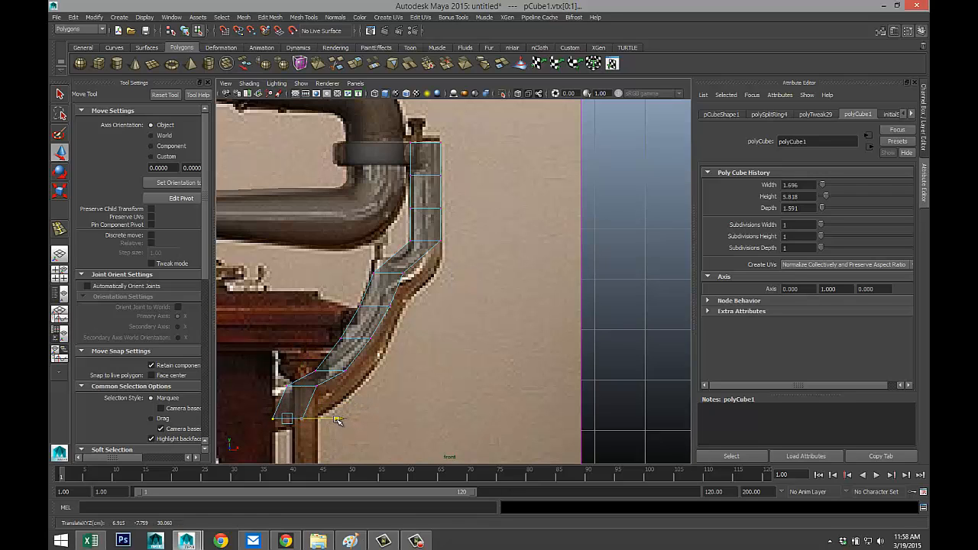
In edge mode, tilt the cross edge just below the bracket's upright and move it up and outward onto the reference bend.
scroll(445, 375, up, 2)
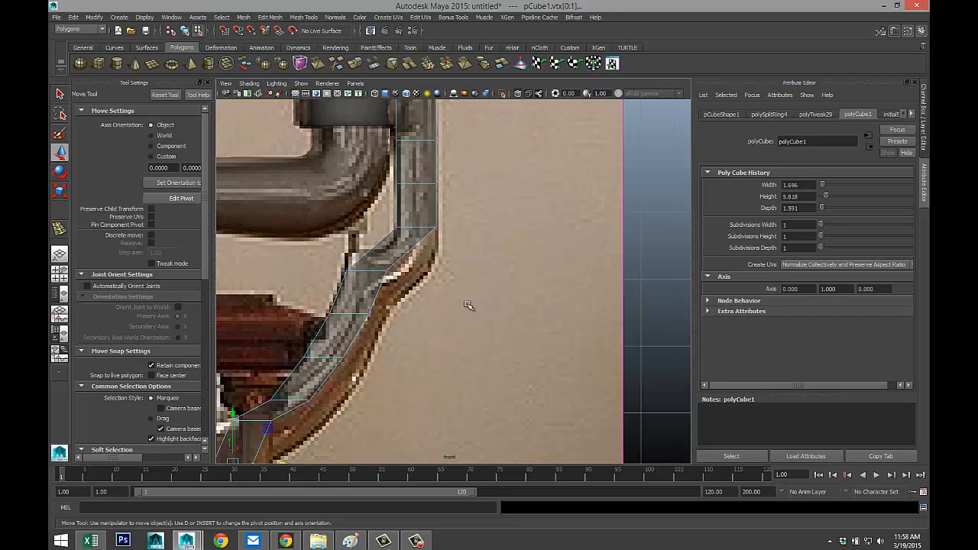
scroll(467, 307, up, 2)
right_drag(341, 266, 321, 267)
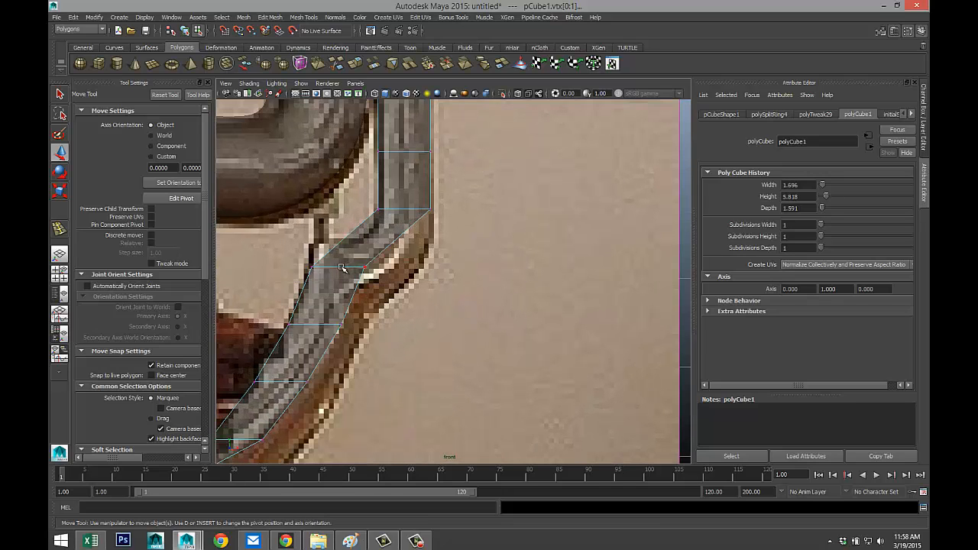
key(q)
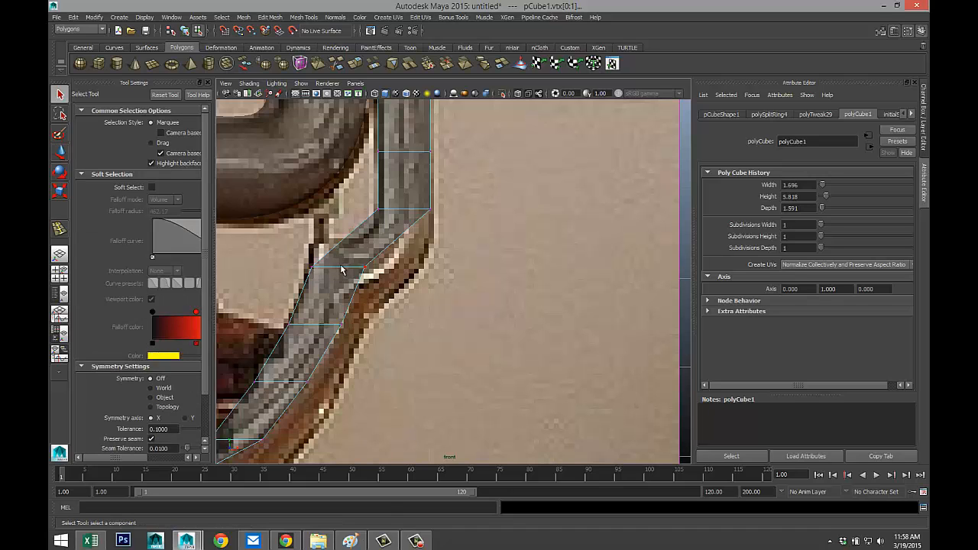
right_drag(342, 269, 345, 245)
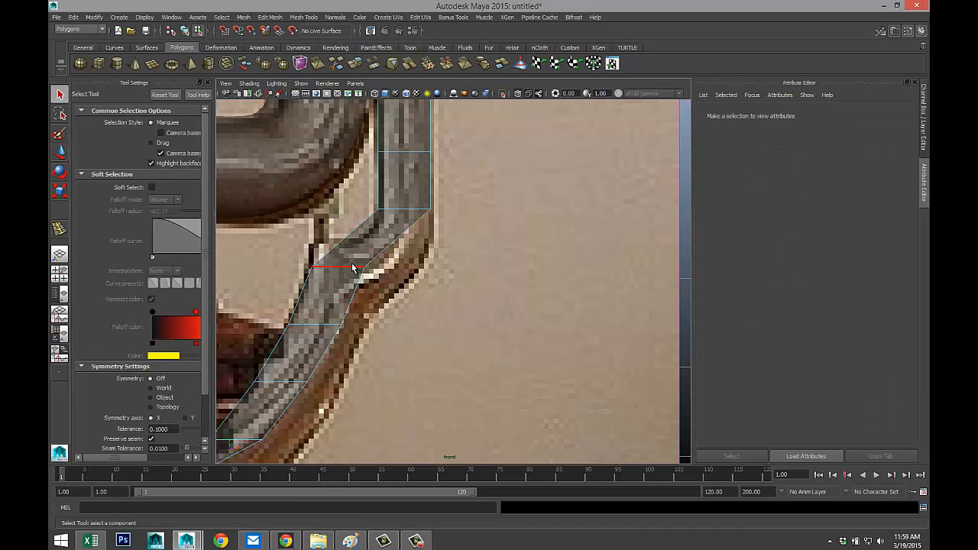
click(353, 268)
key(e)
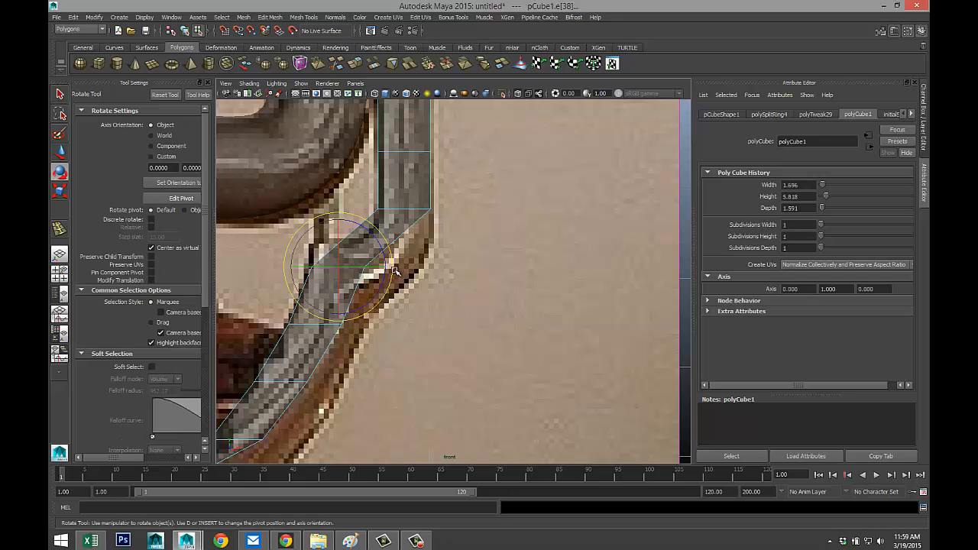
drag(386, 289, 384, 301)
key(w)
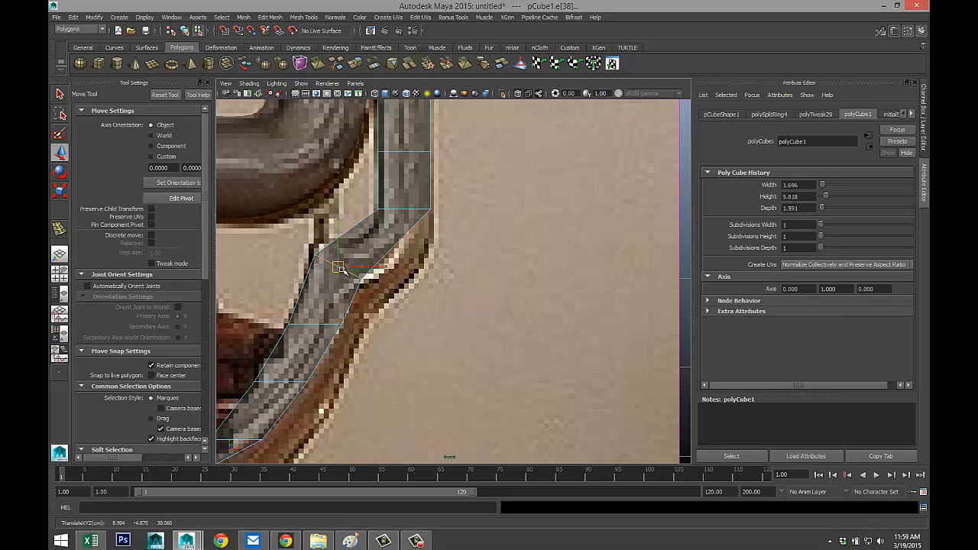
drag(338, 267, 376, 254)
Move the next cross edge down the bracket up into the bend and rotate it to cross the reference arm squarely.
click(320, 324)
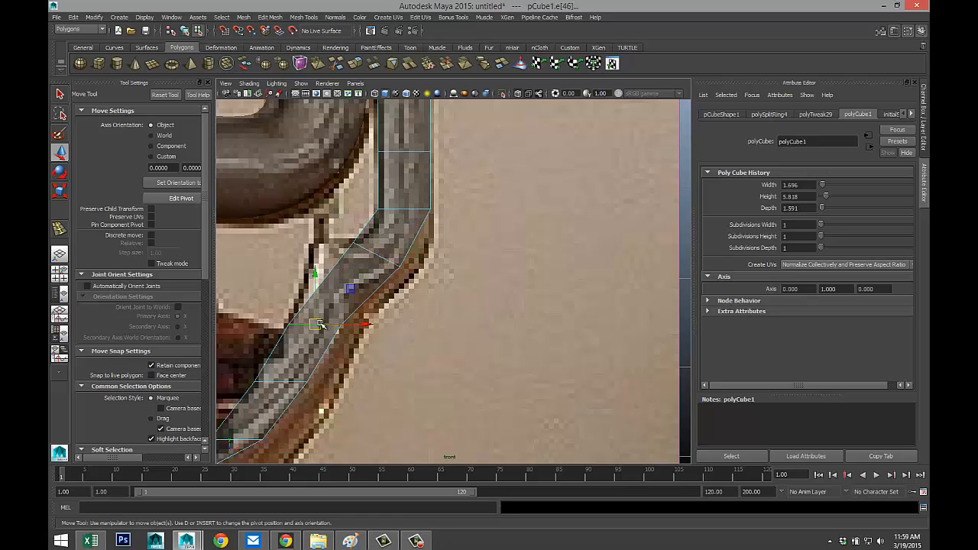
drag(313, 326, 334, 280)
key(e)
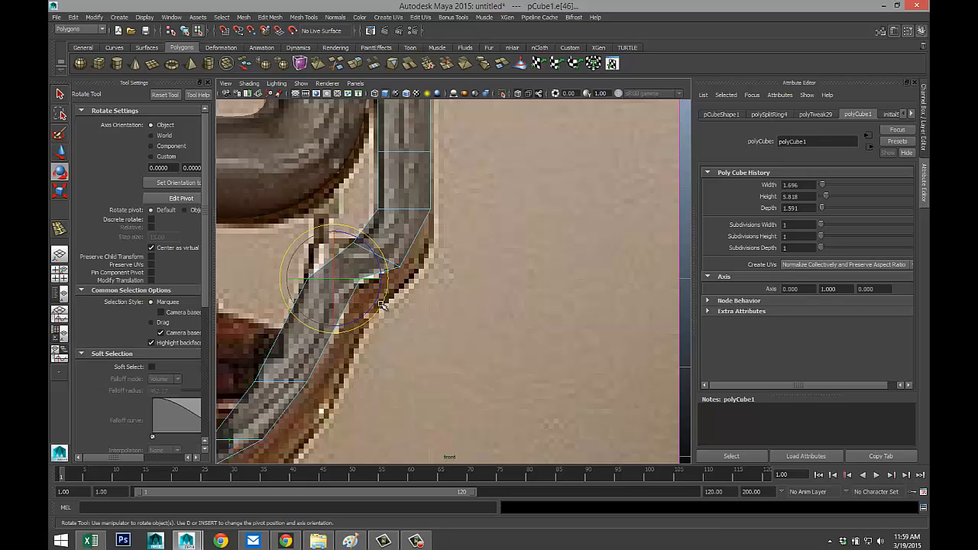
drag(381, 304, 348, 357)
Move the third cross edge below the upright up and outward along the arm, and tilt it to match the reference slope.
double_click(279, 382)
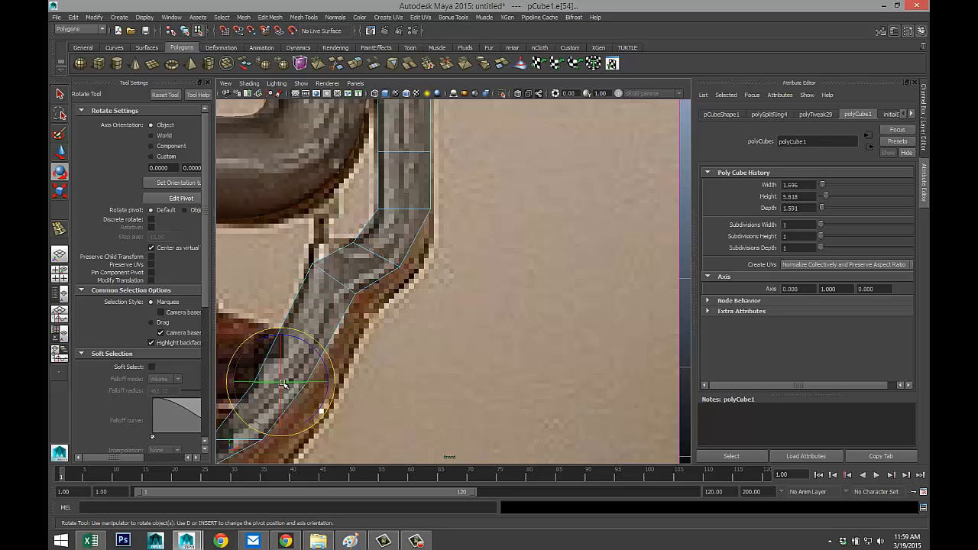
key(w)
drag(281, 382, 313, 326)
key(e)
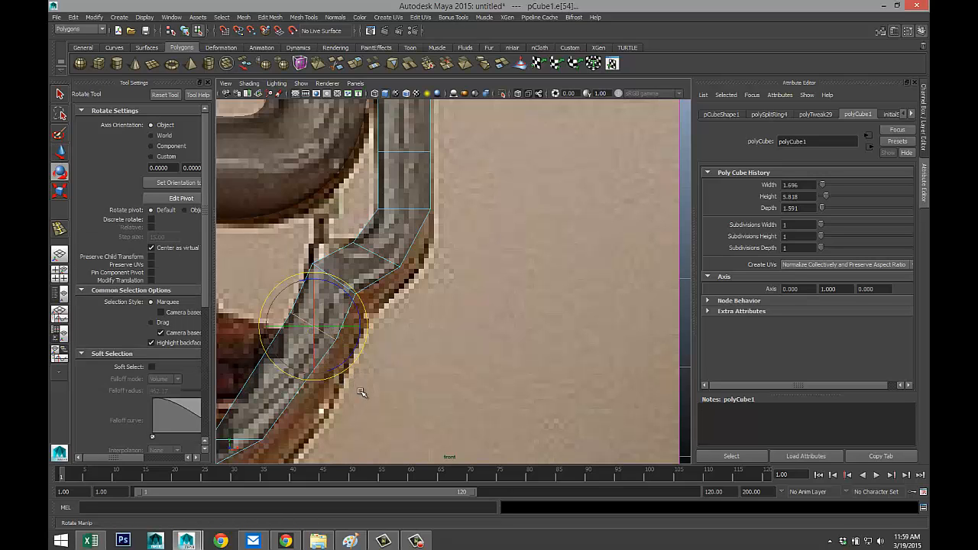
Move the fourth cross edge below the upright up and outward along the curved arm, and rotate it perpendicular to the arm.
alt+middle_drag(361, 392, 468, 294)
click(336, 344)
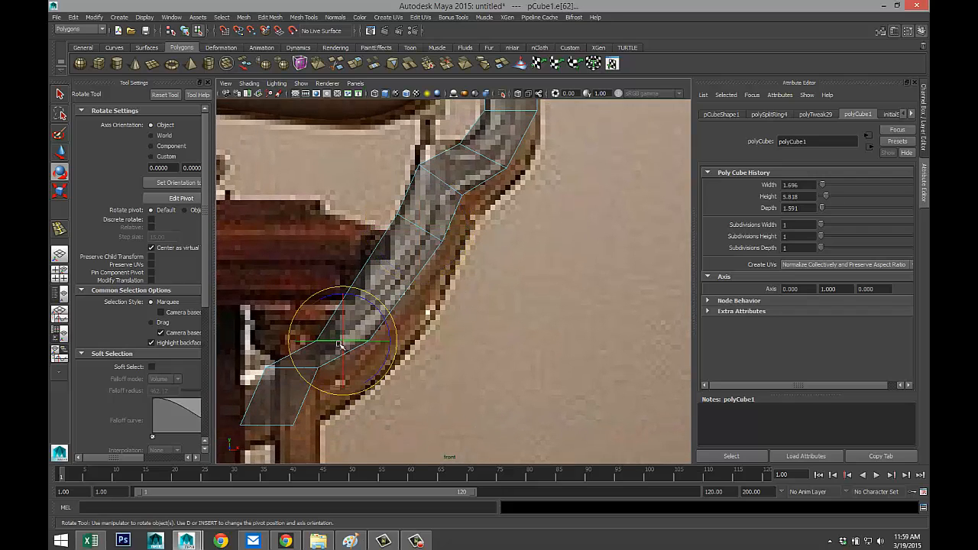
key(w)
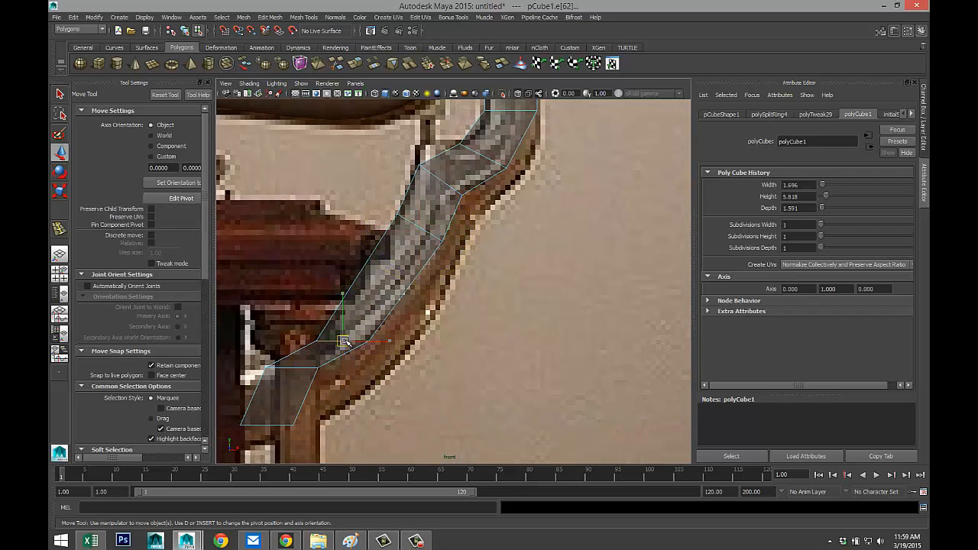
drag(345, 343, 399, 285)
key(e)
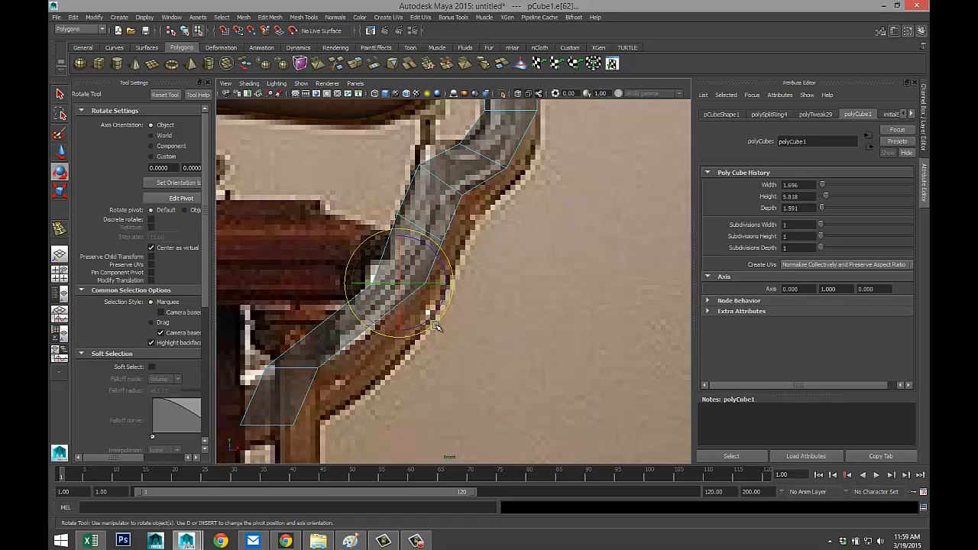
drag(435, 324, 398, 346)
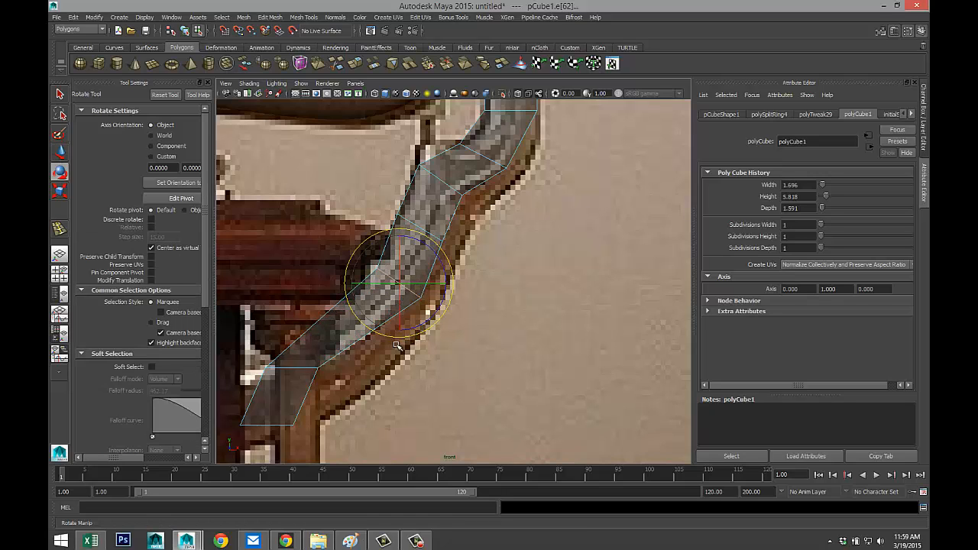
Move the last cross edge above the bracket's bottom end up and outward, and tilt it across the reference arm.
click(299, 374)
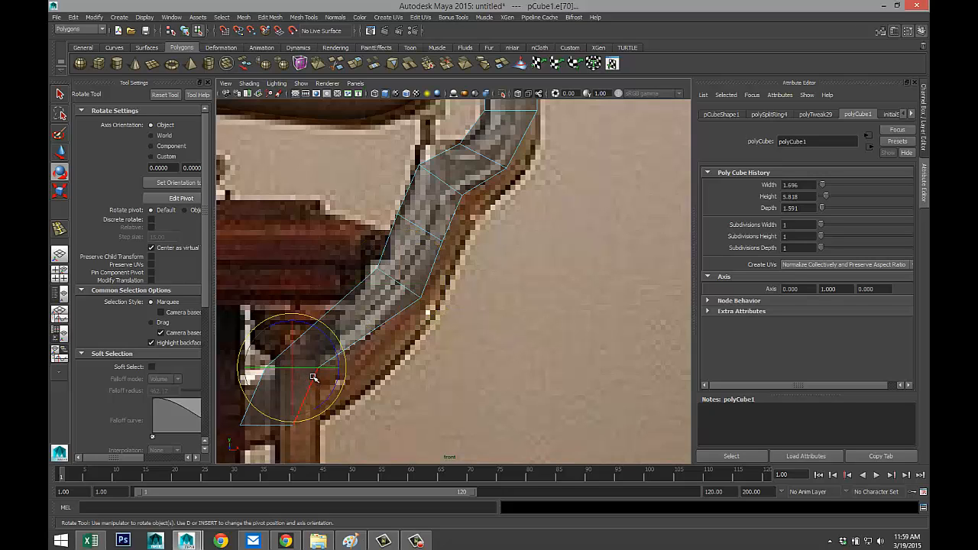
key(w)
drag(302, 371, 352, 329)
key(e)
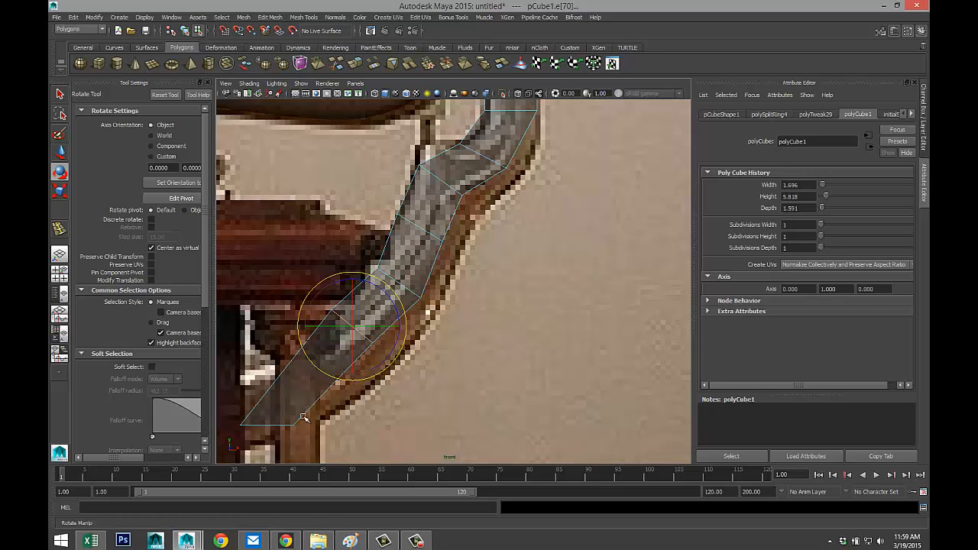
Try moving the bracket's bottom end edge up and outward, and undo the move.
click(276, 426)
key(w)
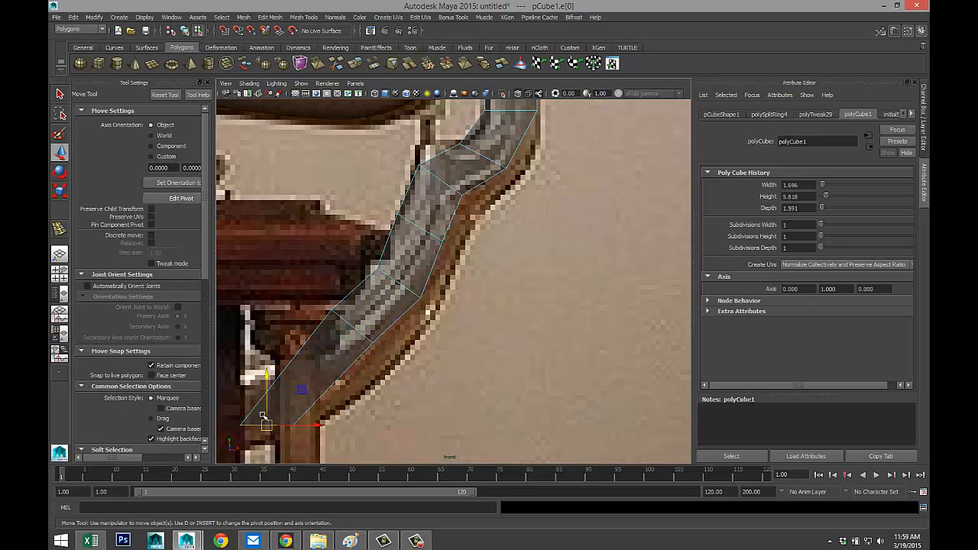
drag(267, 426, 288, 374)
key(ctrl+z)
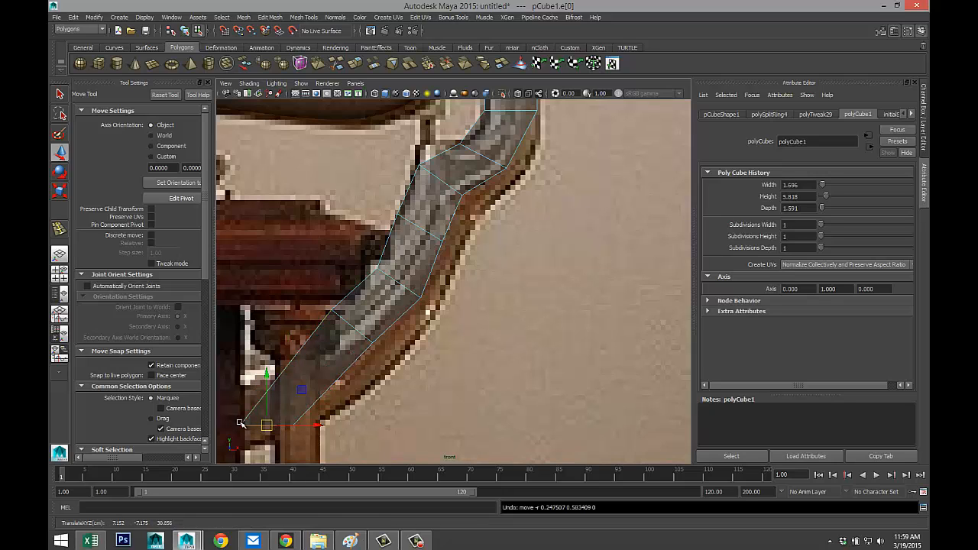
click(271, 430)
click(269, 426)
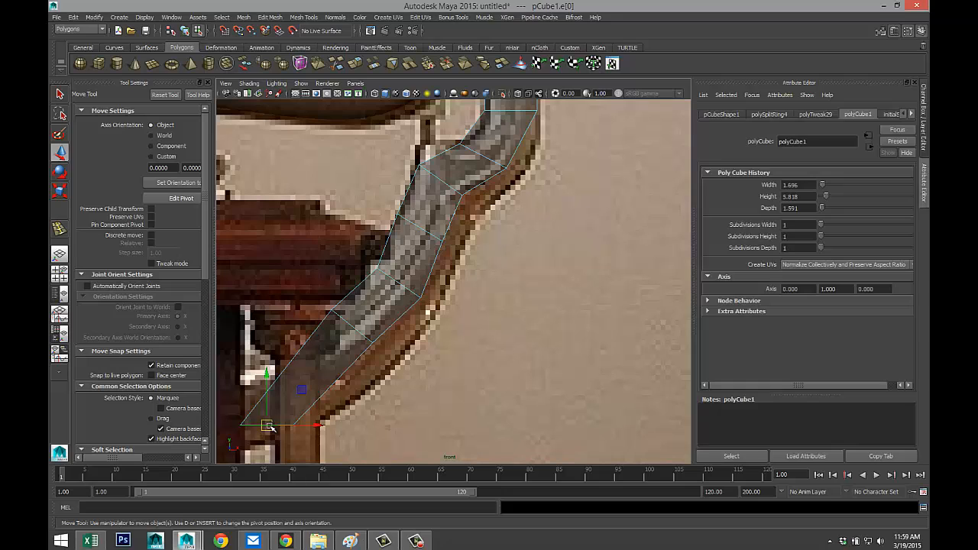
drag(266, 425, 279, 409)
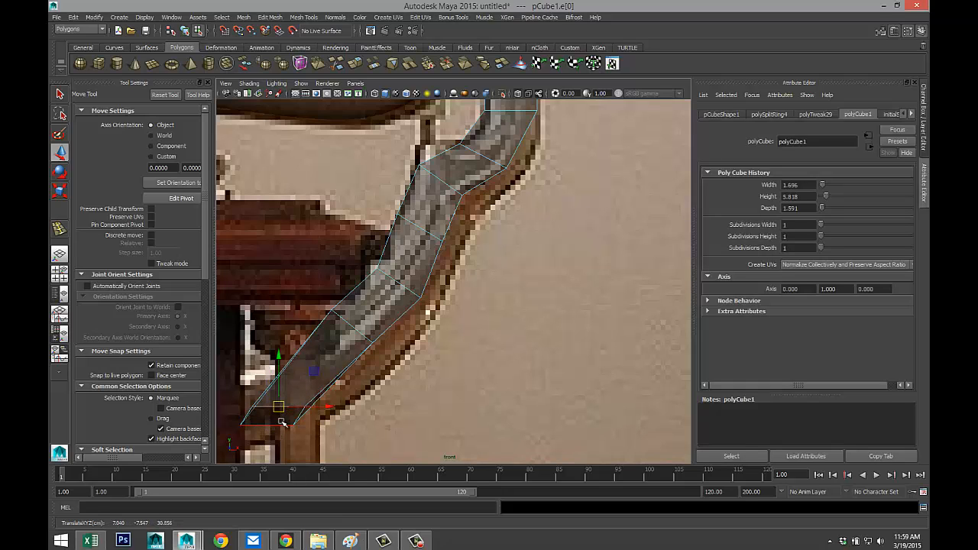
key(ctrl+z)
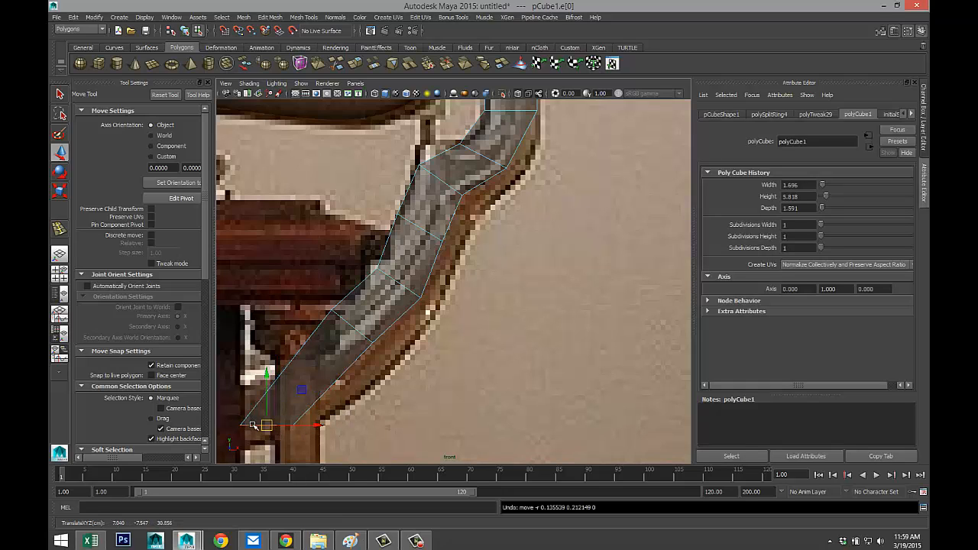
Move the bracket's bottom end vertices up and outward, and shift both vertices of the first cross edge below the upright out to the reference outline.
right_drag(252, 425, 247, 396)
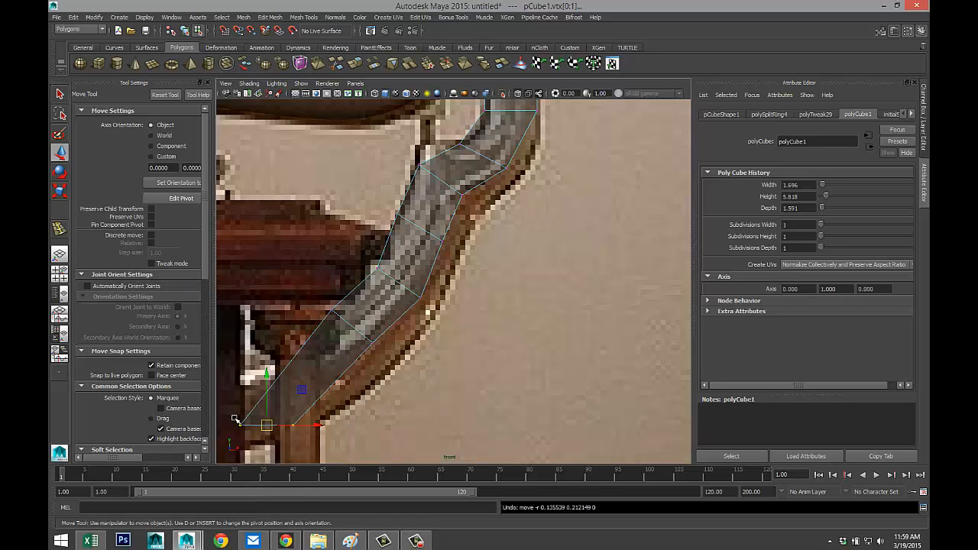
drag(267, 425, 283, 375)
alt+middle_drag(443, 276, 474, 334)
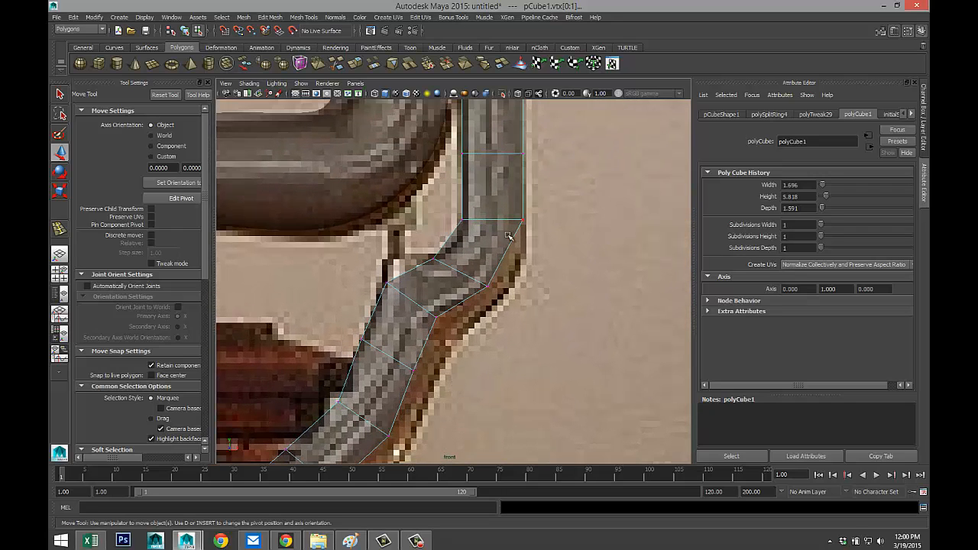
right_drag(522, 219, 502, 219)
click(487, 286)
drag(487, 286, 516, 280)
drag(422, 249, 457, 253)
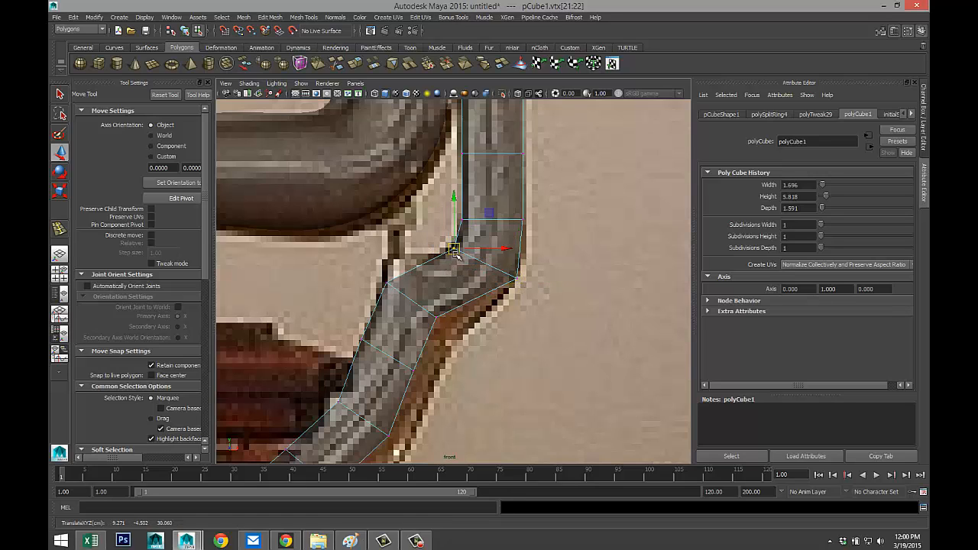
Move the second cross edge's inner vertex up and its outer vertex down and outward to meet the reference bracket's outline.
mouse_move(382, 275)
mouse_down()
mouse_move(398, 294)
mouse_move(391, 261)
mouse_up()
click(435, 313)
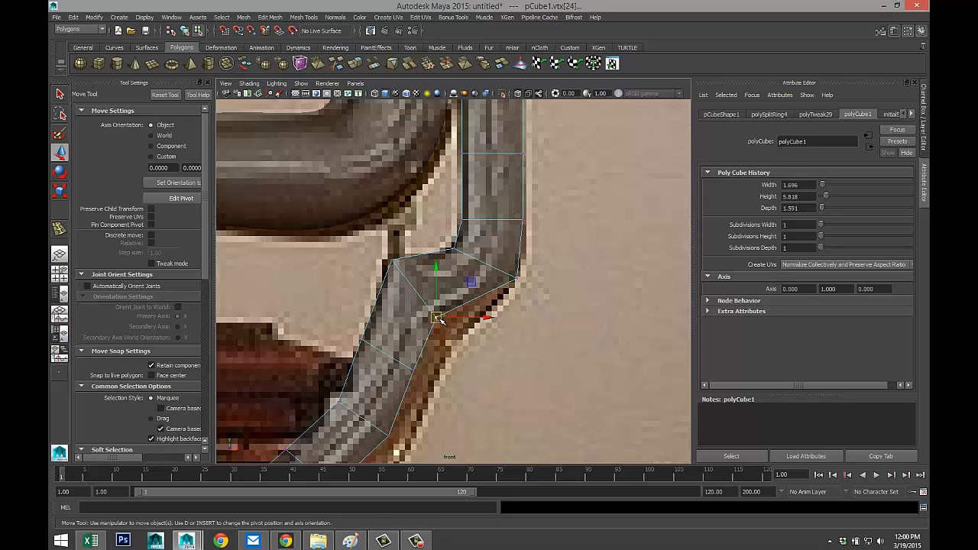
drag(436, 315, 451, 324)
drag(465, 330, 468, 332)
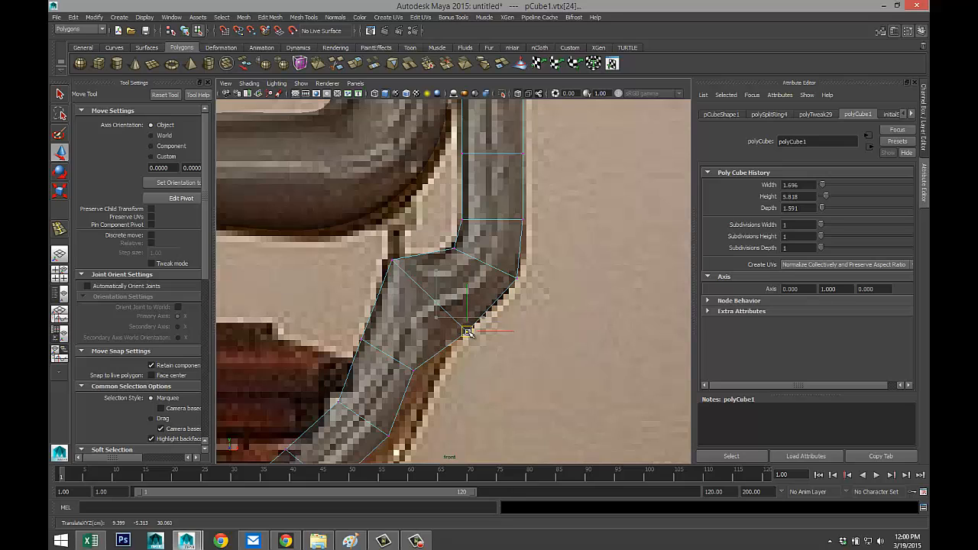
Move the outer vertices of the third and fourth cross edges outward to the reference outline, nudging the fourth edge's inner vertex to match.
click(412, 365)
drag(414, 366, 435, 381)
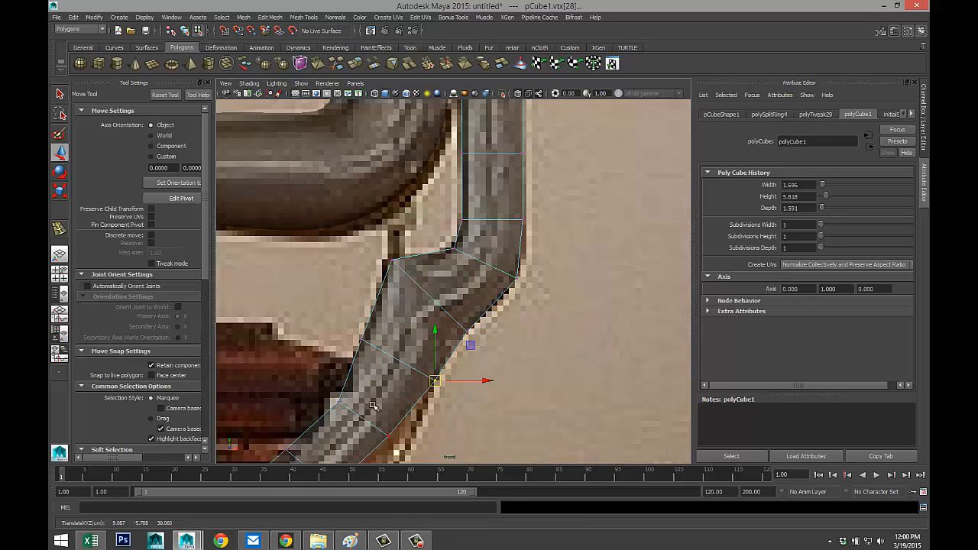
drag(331, 391, 409, 448)
click(387, 437)
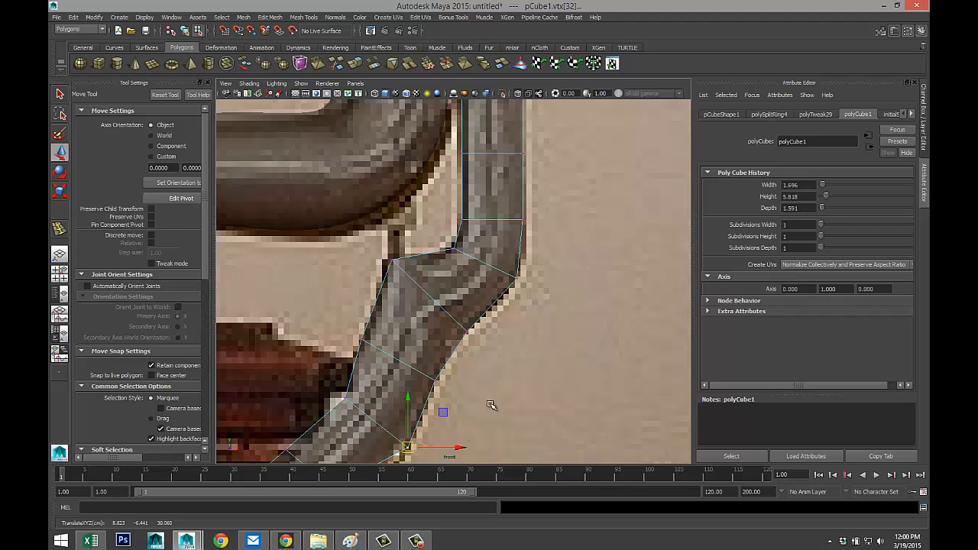
Pull the last cross edge's vertices onto the reference outline, and lower the bottom end's outer corner to where the curved arm meets the post.
alt+middle_drag(455, 387, 509, 226)
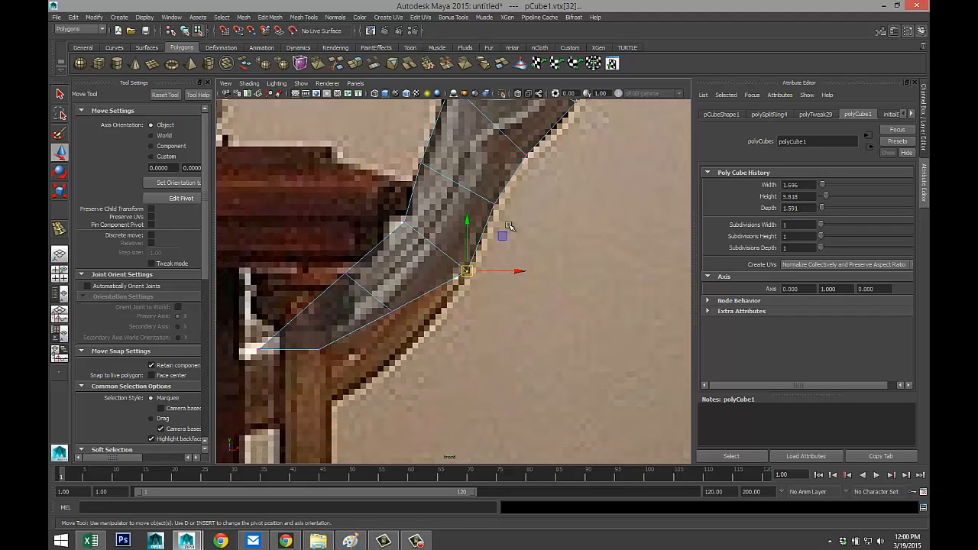
click(387, 306)
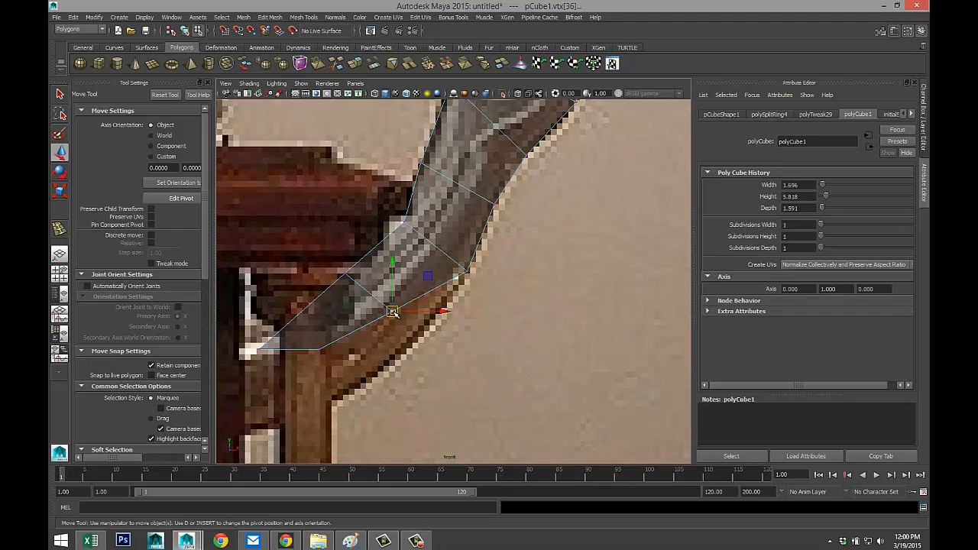
drag(387, 306, 414, 344)
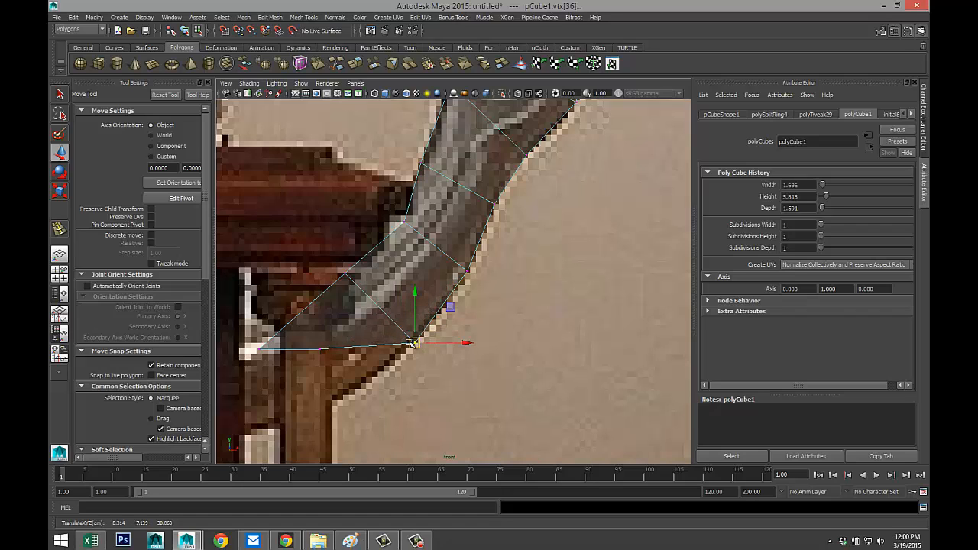
drag(333, 261, 351, 277)
click(321, 348)
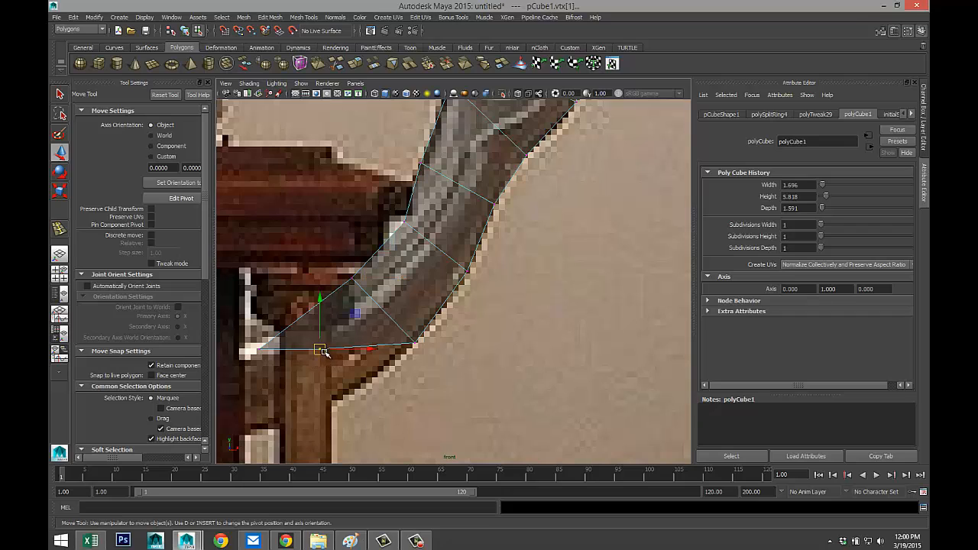
drag(322, 347, 321, 412)
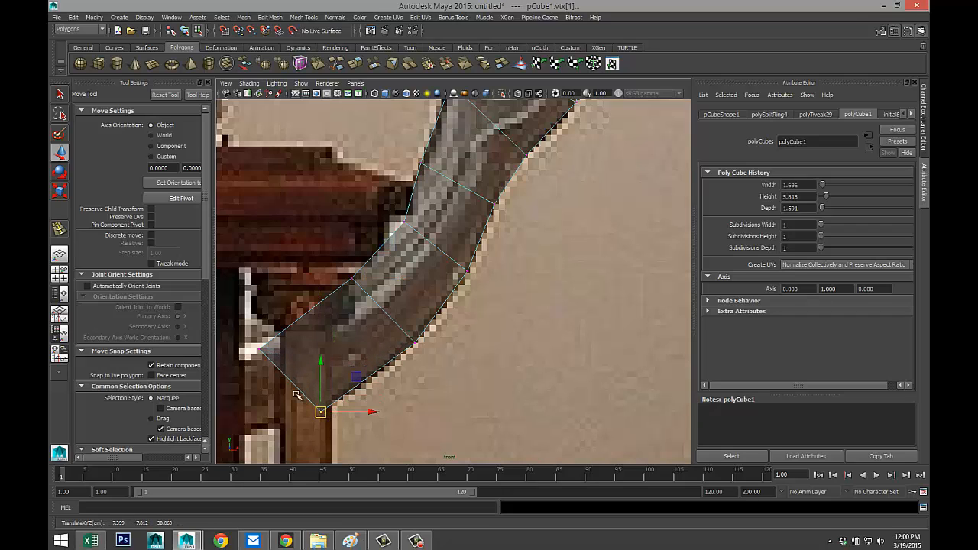
Try rotating the bracket's bottom end edge in edge mode.
right_drag(288, 300, 283, 266)
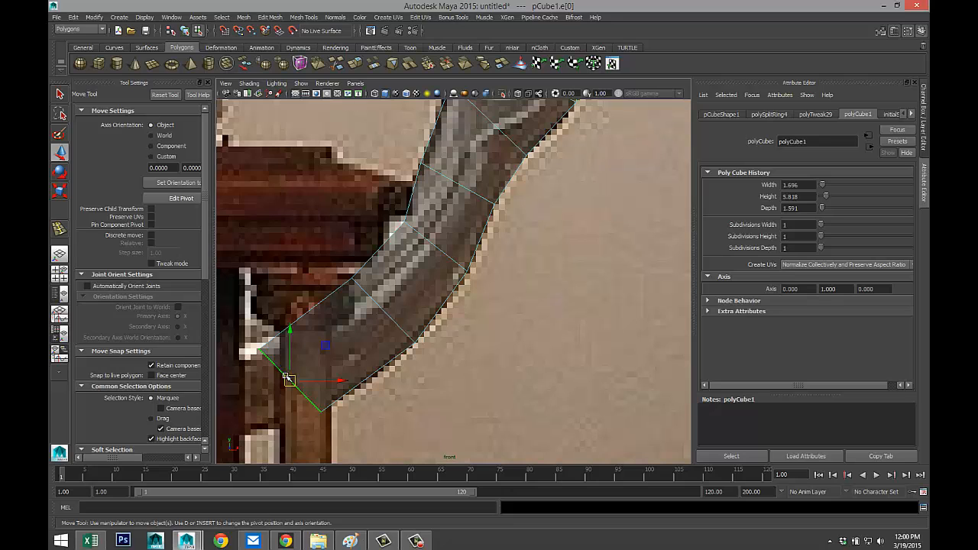
key(e)
drag(343, 371, 341, 379)
Select the edges around the bracket's bottom end face in perspective, and rotate them in the front view to a steeper angle at the post.
key(space)
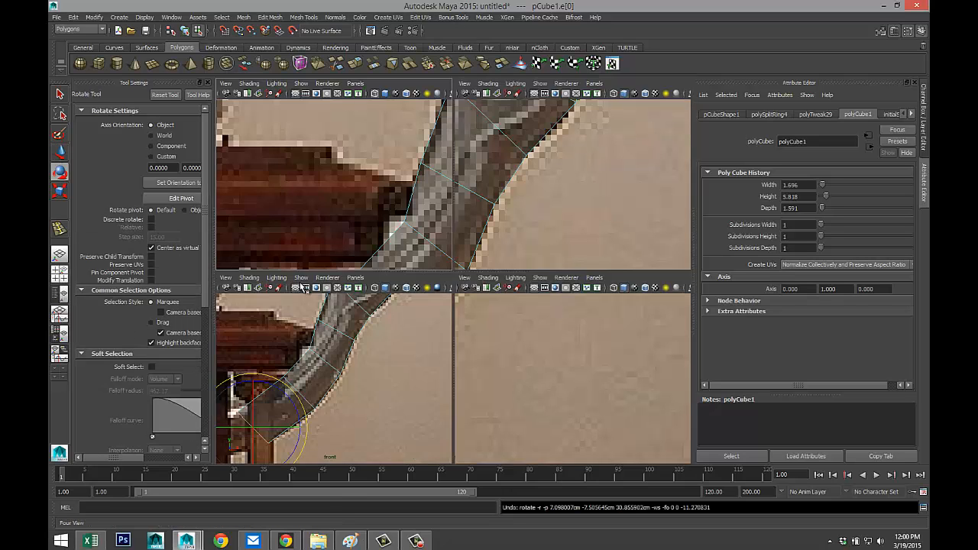
key(space)
key(f)
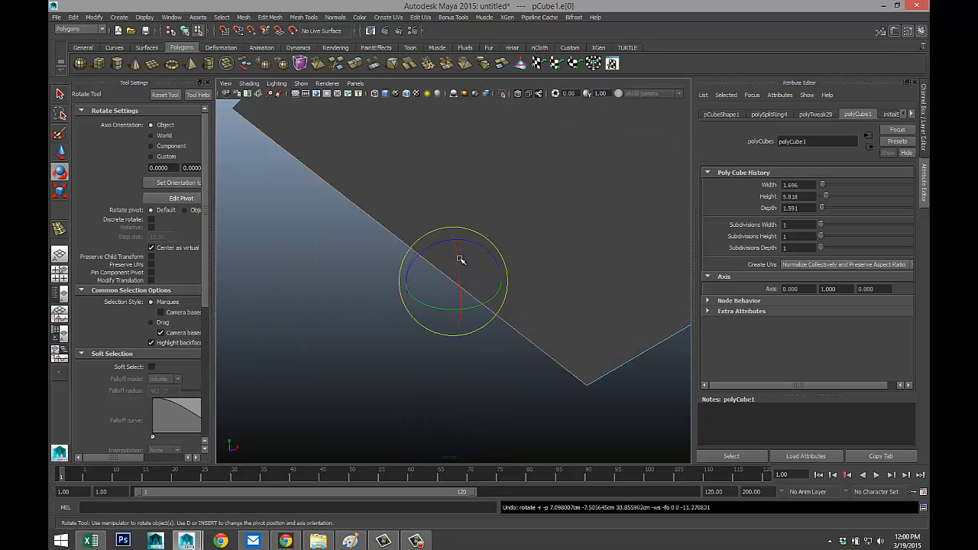
scroll(450, 302, down, 10)
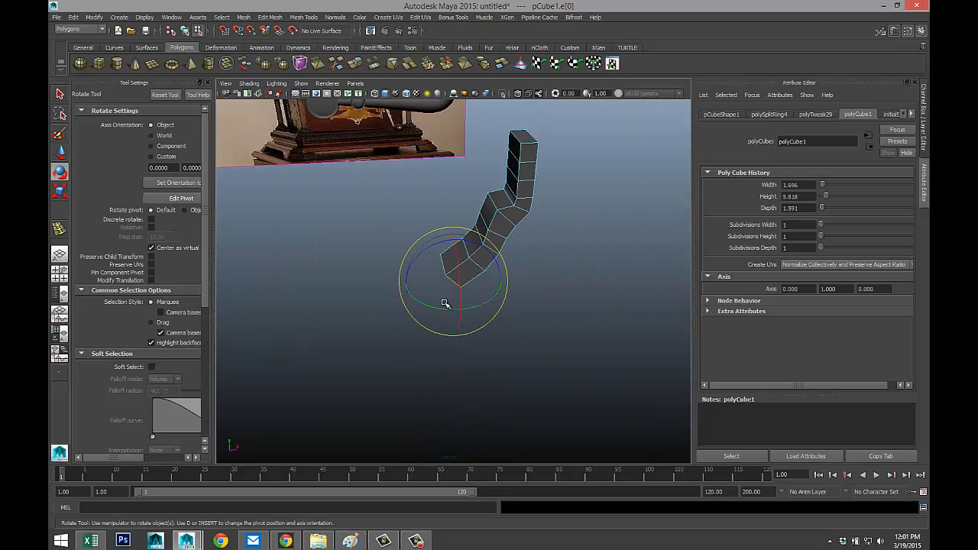
scroll(445, 304, up, 4)
alt+drag(392, 299, 437, 294)
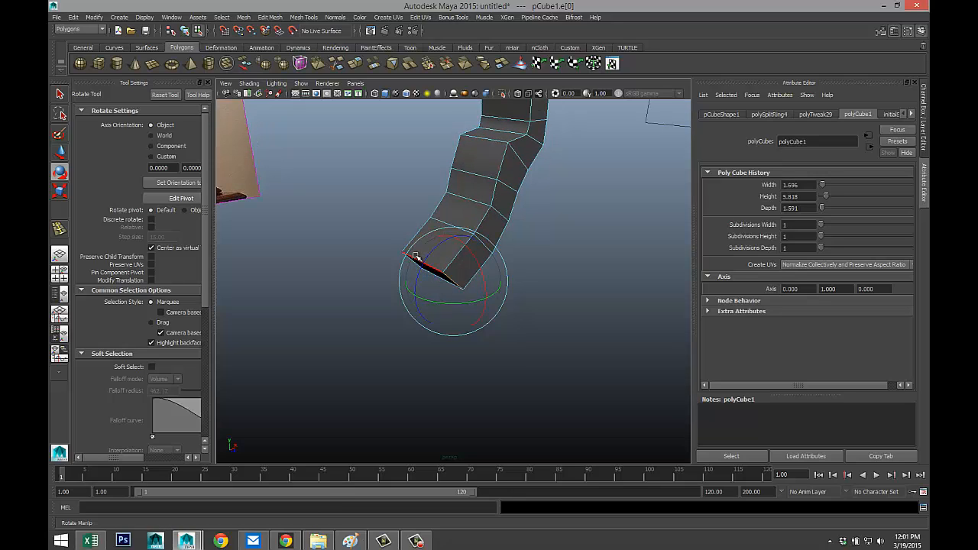
scroll(458, 301, up, 3)
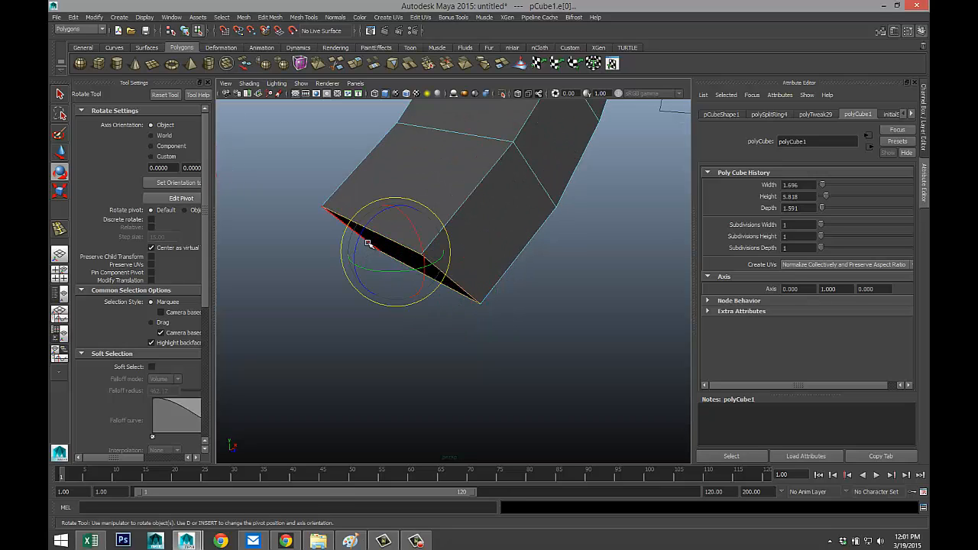
scroll(356, 246, up, 3)
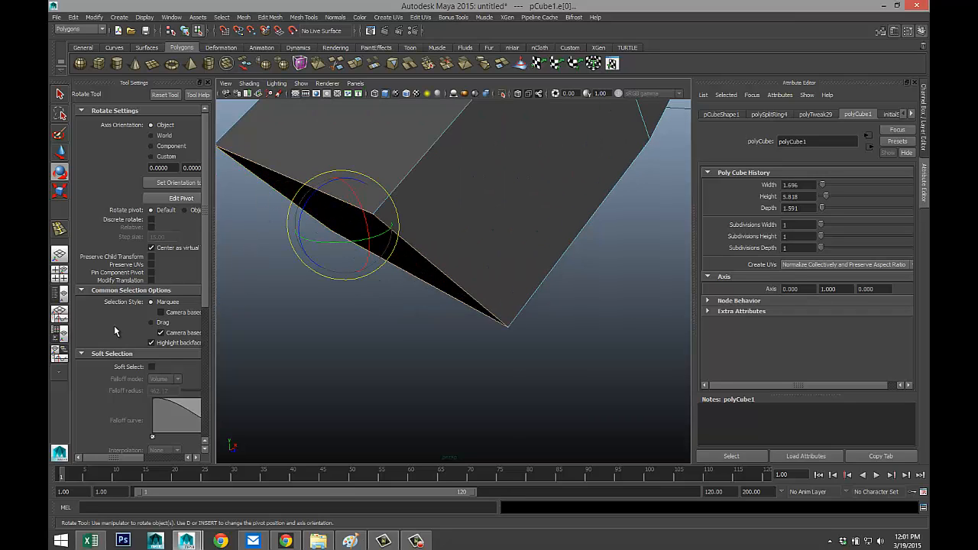
click(60, 273)
key(space)
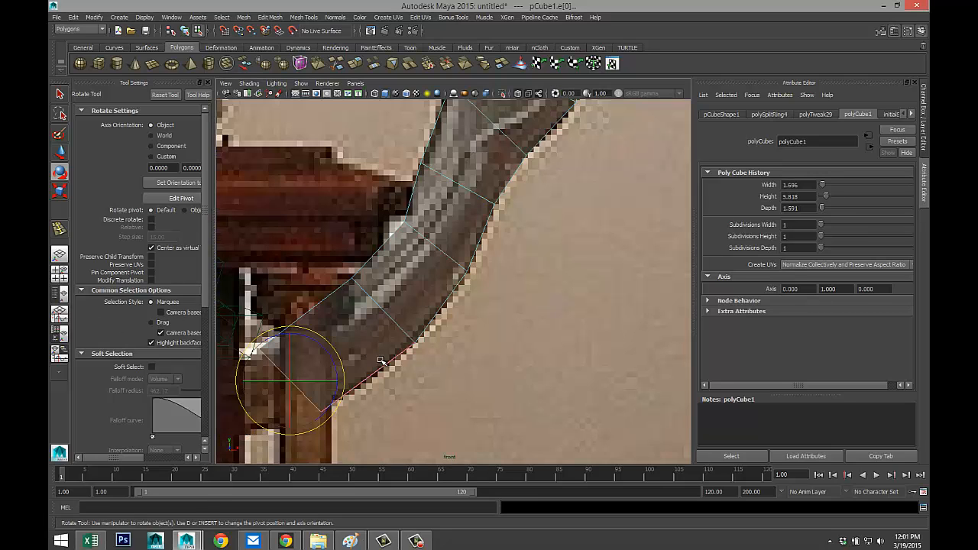
drag(329, 418, 305, 422)
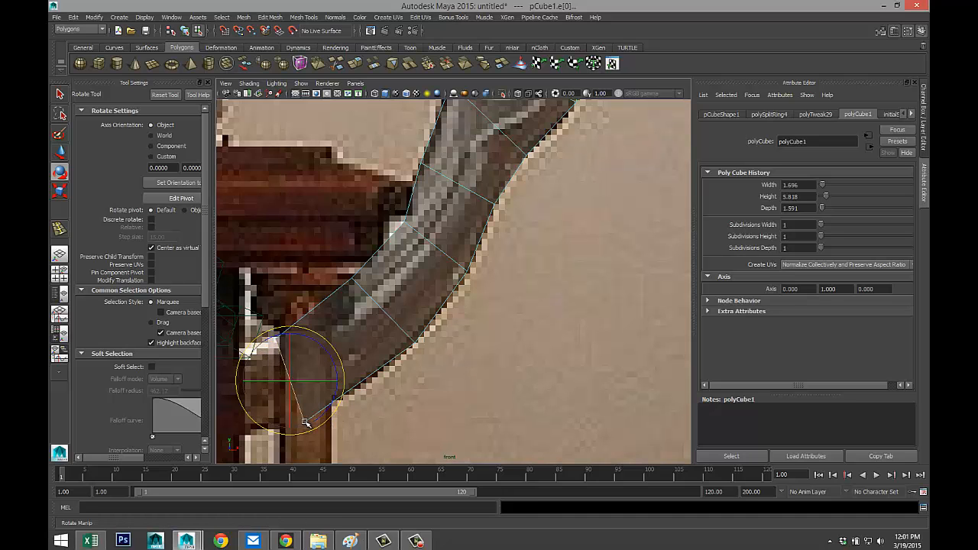
Select the whole bracket in object mode and narrow its depth by scaling it along Z to 0.514.
scroll(418, 377, down, 5)
scroll(419, 378, up, 1)
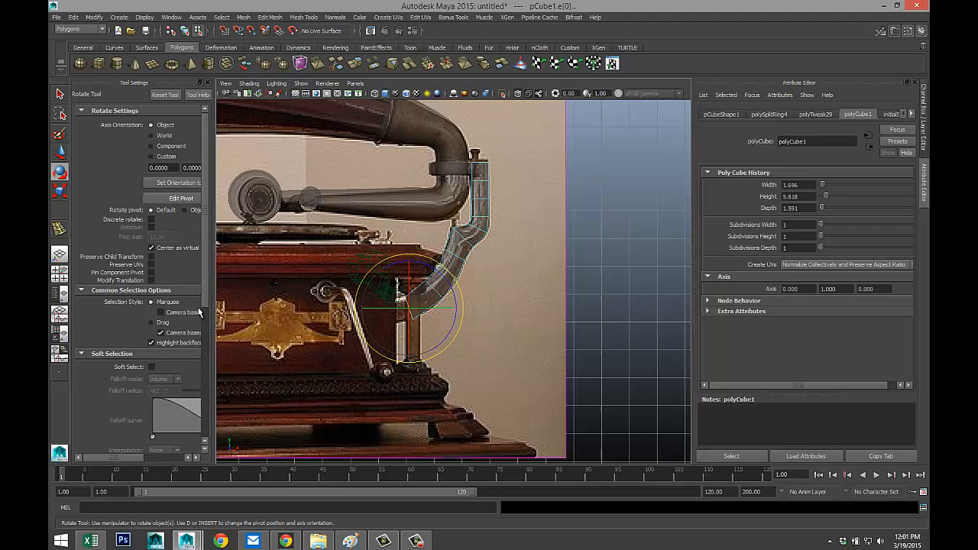
click(60, 273)
key(space)
scroll(535, 226, down, 3)
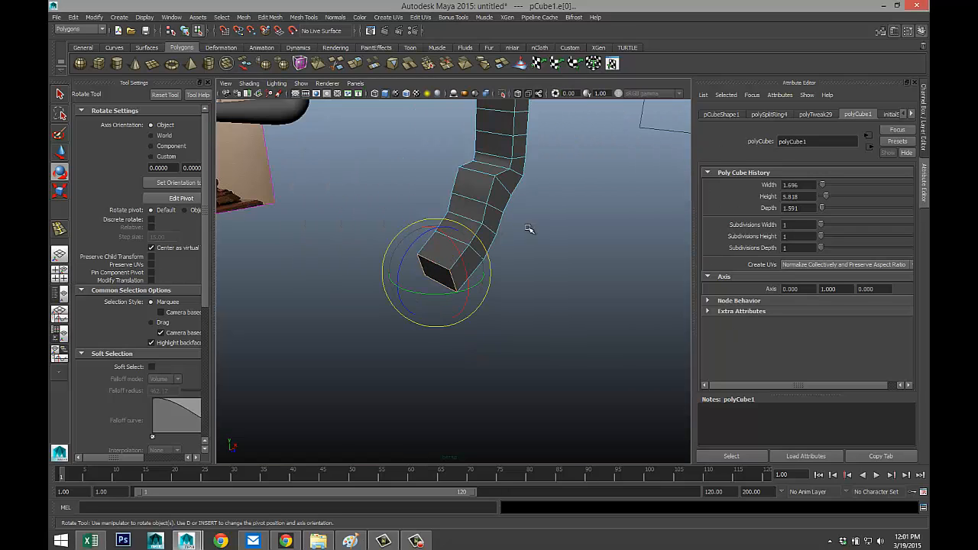
alt+drag(519, 249, 559, 324)
right_drag(475, 256, 493, 246)
click(475, 247)
key(r)
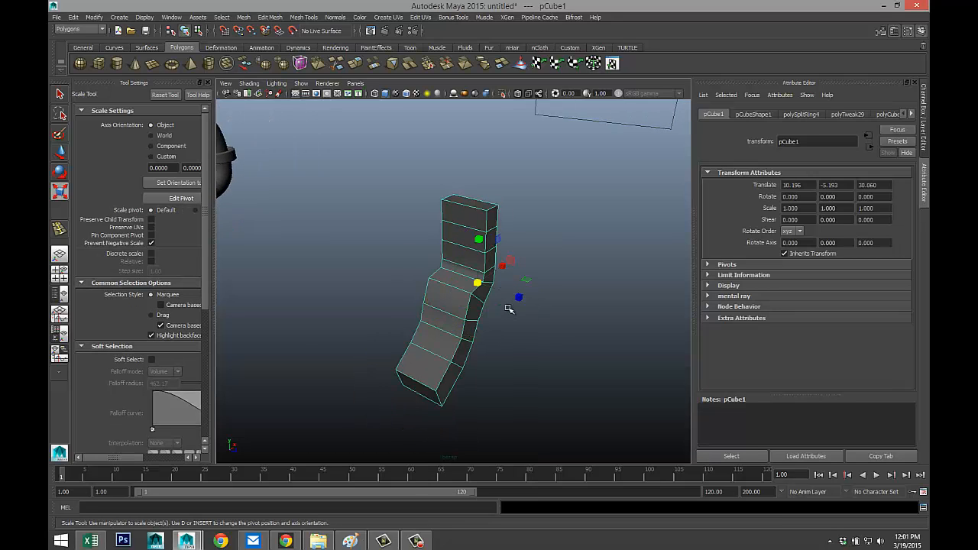
drag(518, 298, 499, 294)
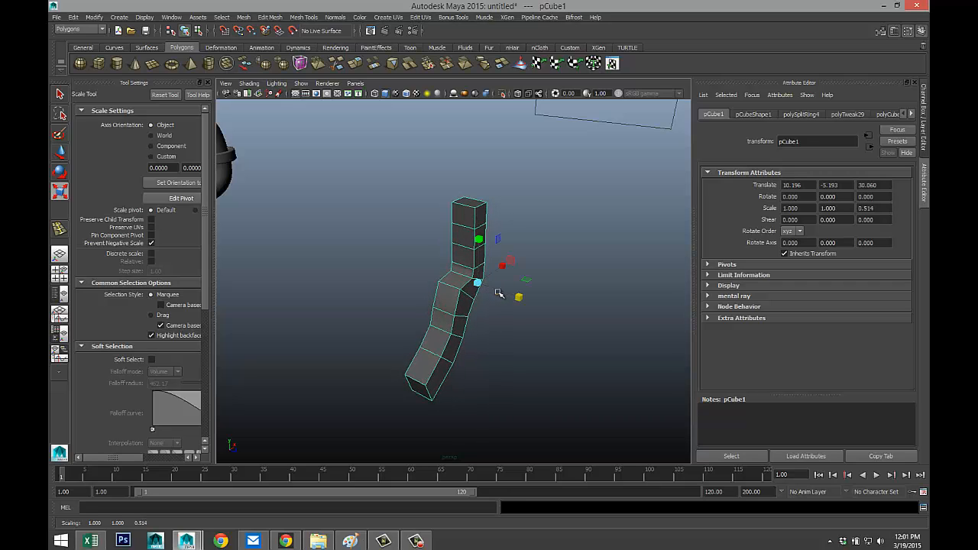
Preview the bracket with smoothing, inspect its shape from the front and side, and return it to the unsmoothed display.
key(3)
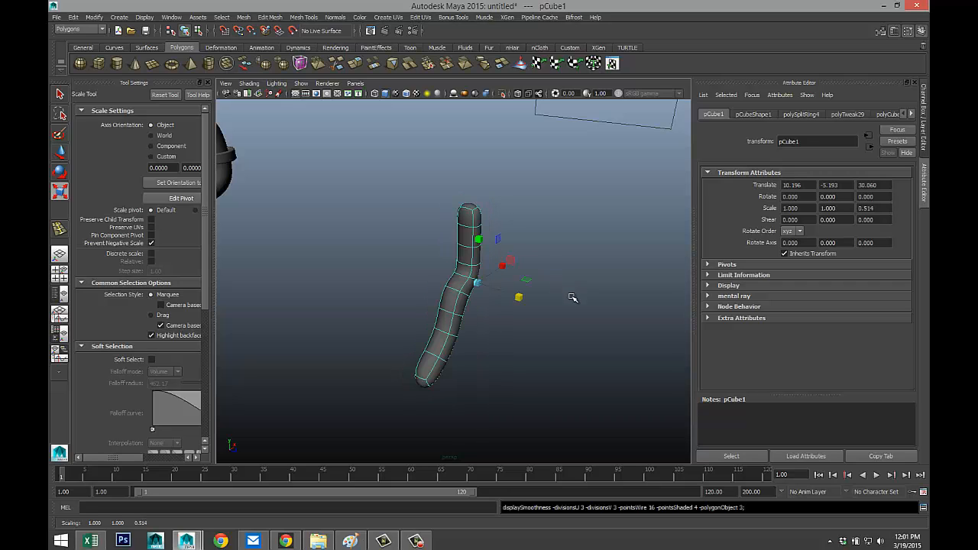
click(572, 300)
scroll(535, 323, up, 3)
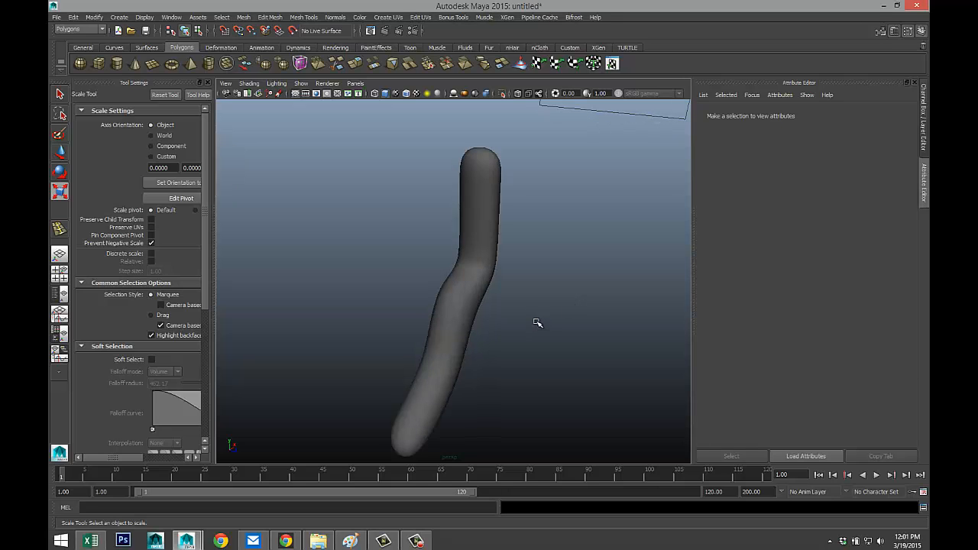
alt+drag(537, 323, 498, 328)
click(494, 319)
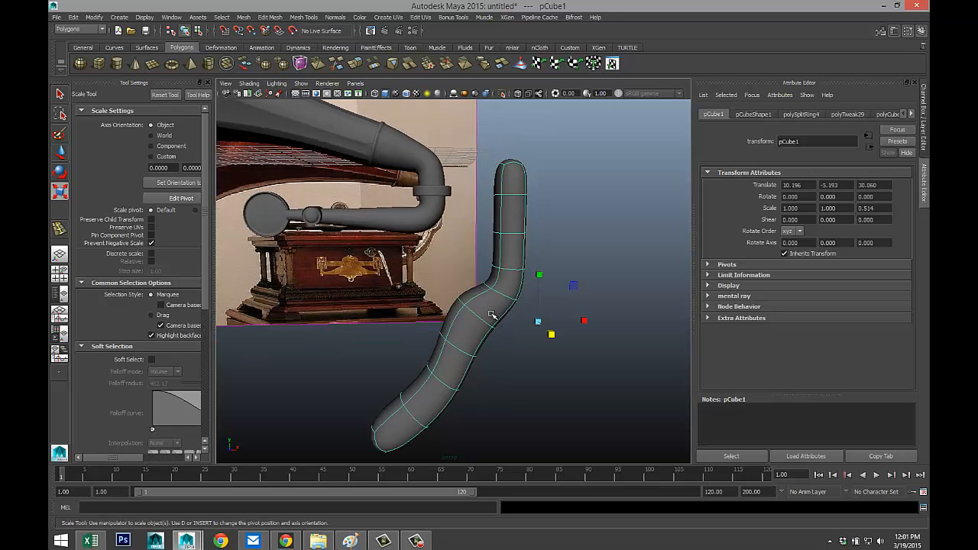
key(1)
Insert a supporting edge loop close to the bracket's upper end, using the Insert Edge Loop tool with equal distance from edge.
alt+middle_drag(528, 238, 531, 261)
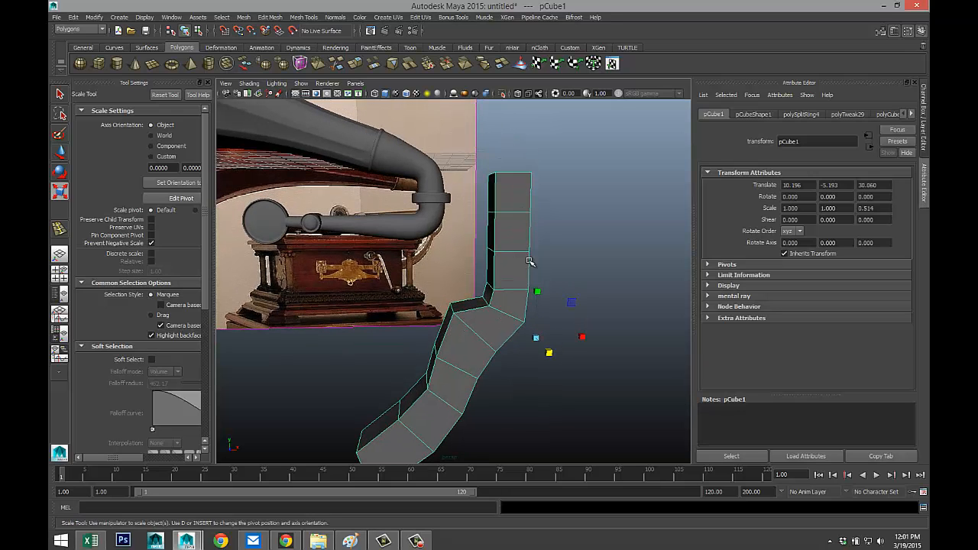
alt+drag(533, 268, 534, 270)
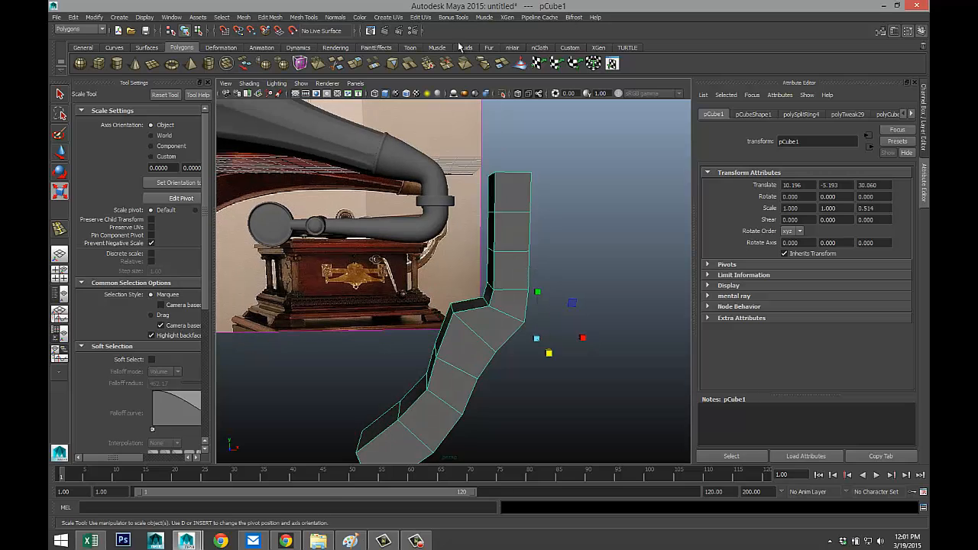
click(306, 17)
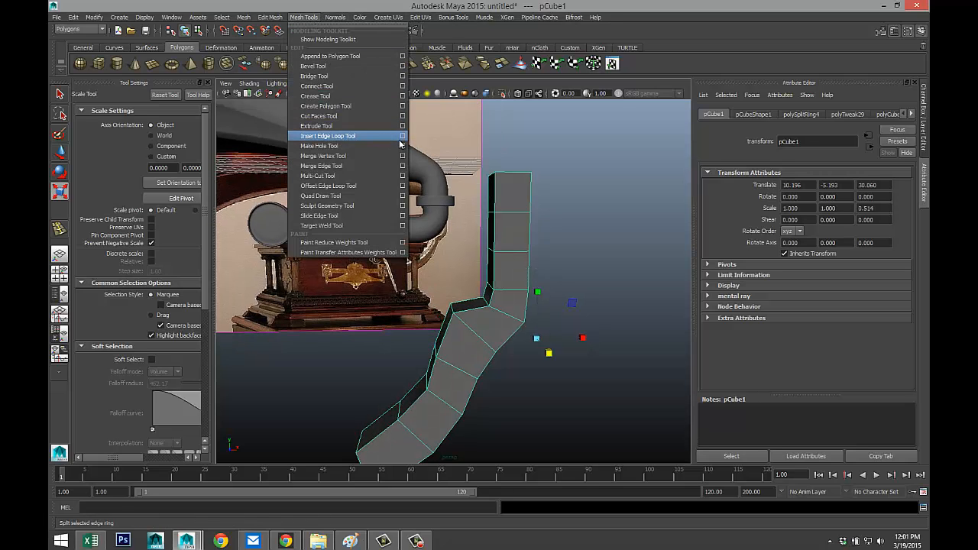
click(398, 138)
click(152, 160)
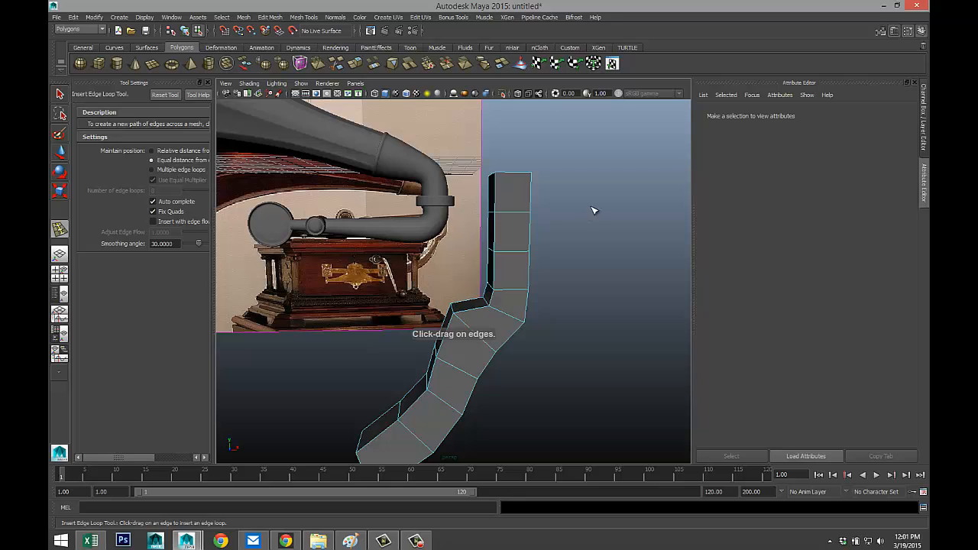
drag(533, 183, 532, 176)
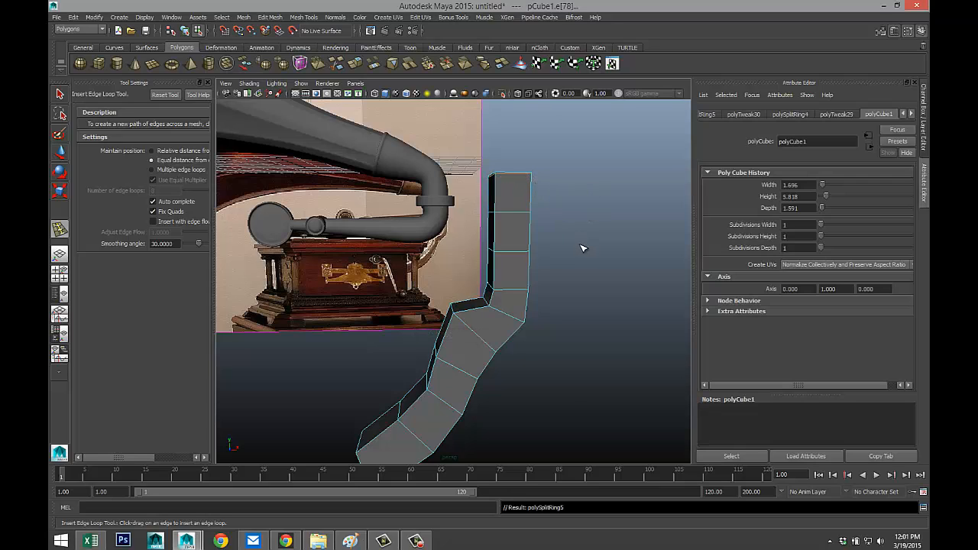
Insert supporting edge loops lengthwise close to the bracket's long edges, and check the shape from several sides in object mode.
alt+drag(570, 209, 565, 244)
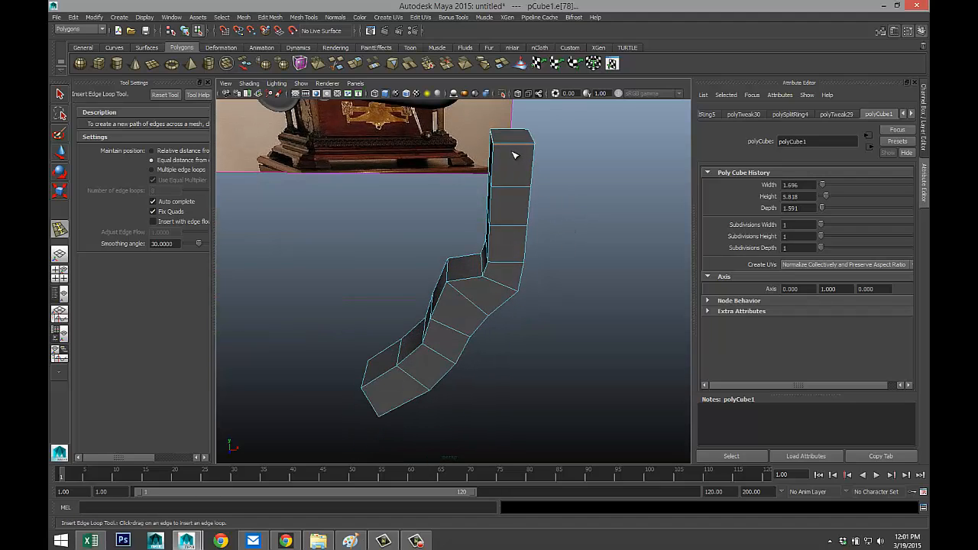
drag(502, 148, 536, 145)
alt+drag(570, 193, 547, 286)
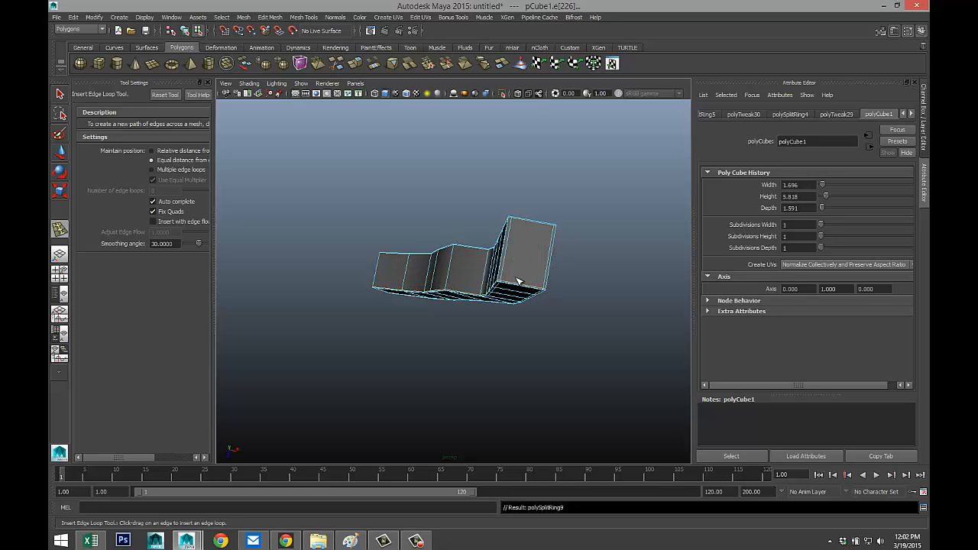
key(q)
right_drag(530, 260, 541, 250)
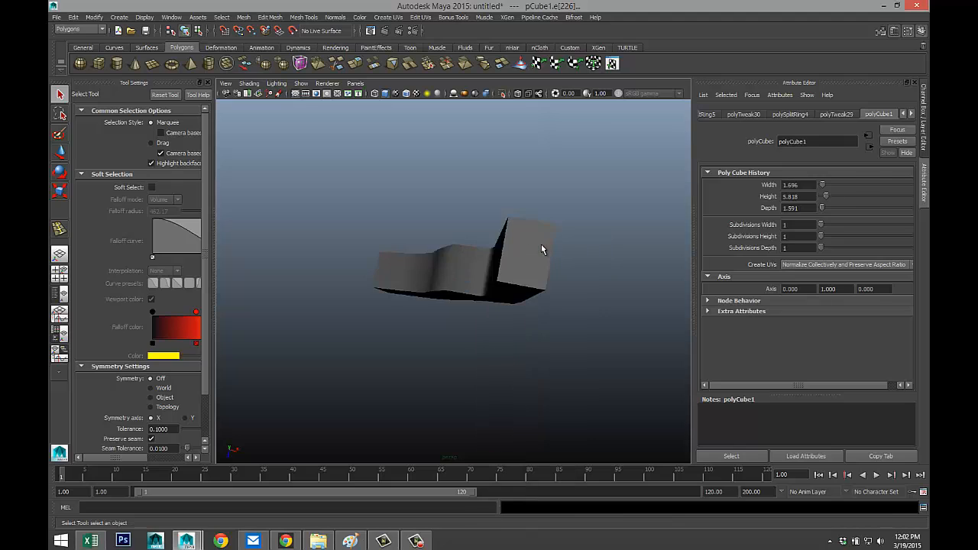
click(541, 250)
click(568, 313)
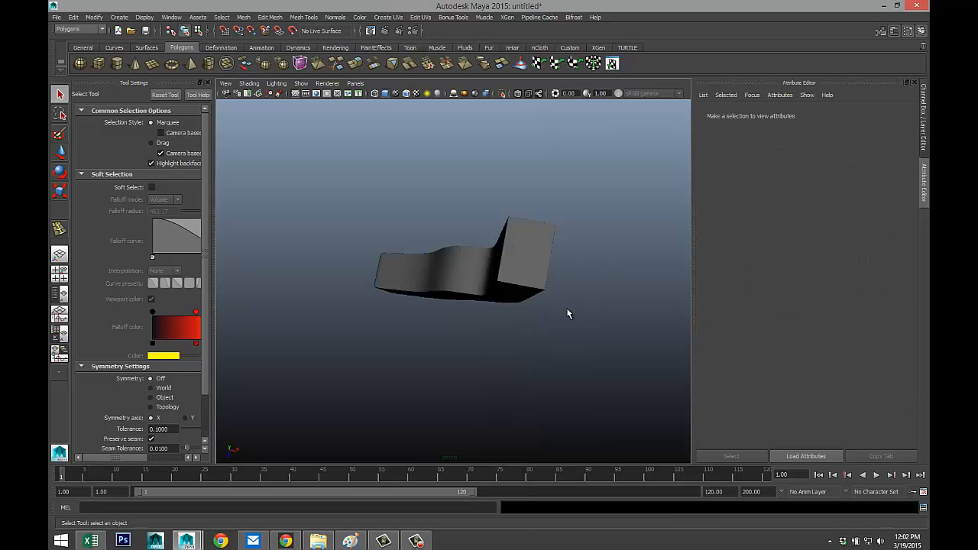
alt+drag(568, 313, 552, 245)
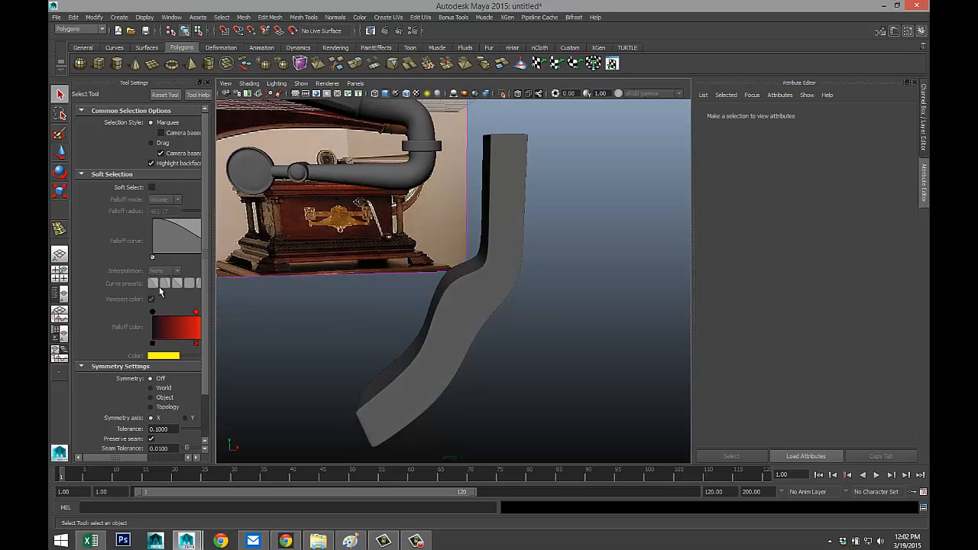
Compare the bracket with the reference photo in the front view by toggling X-ray display.
click(60, 273)
key(space)
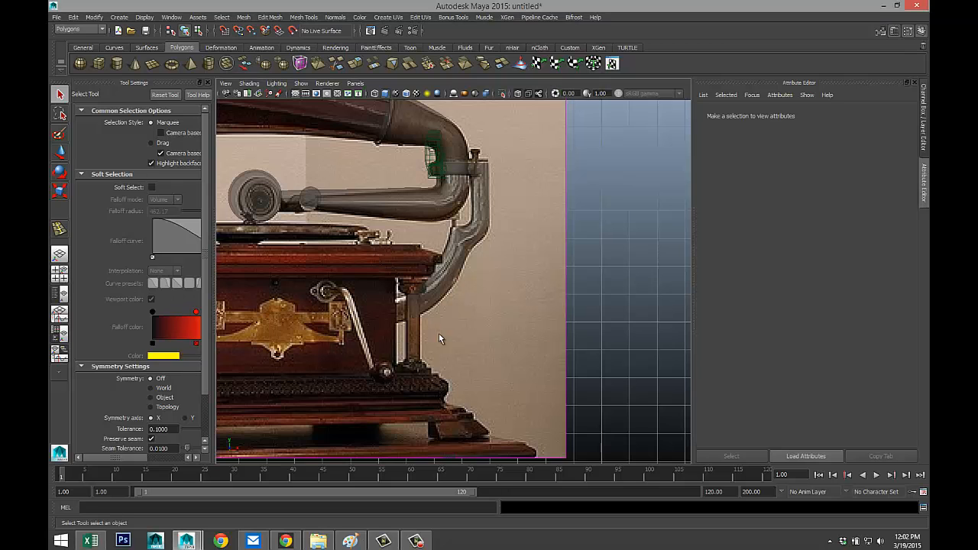
alt+right_drag(439, 334, 494, 239)
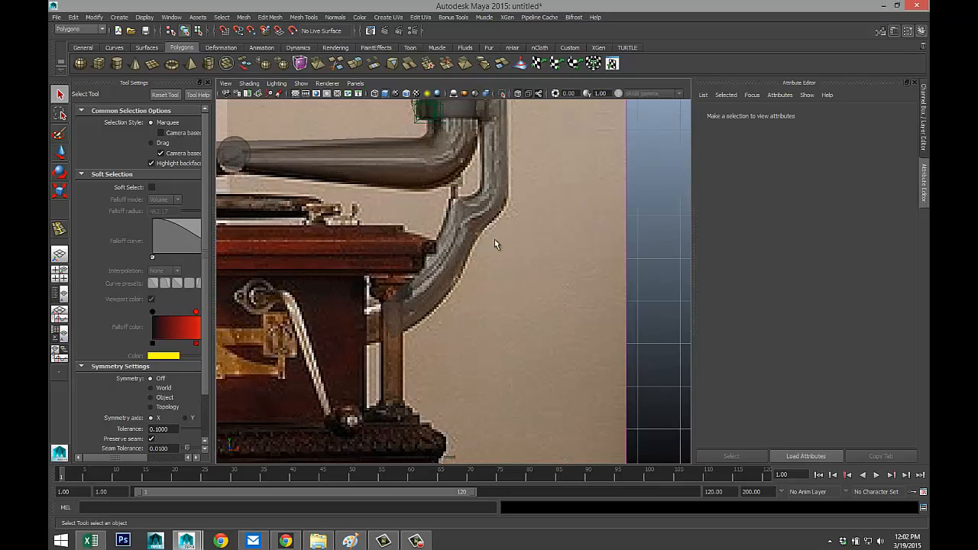
click(518, 93)
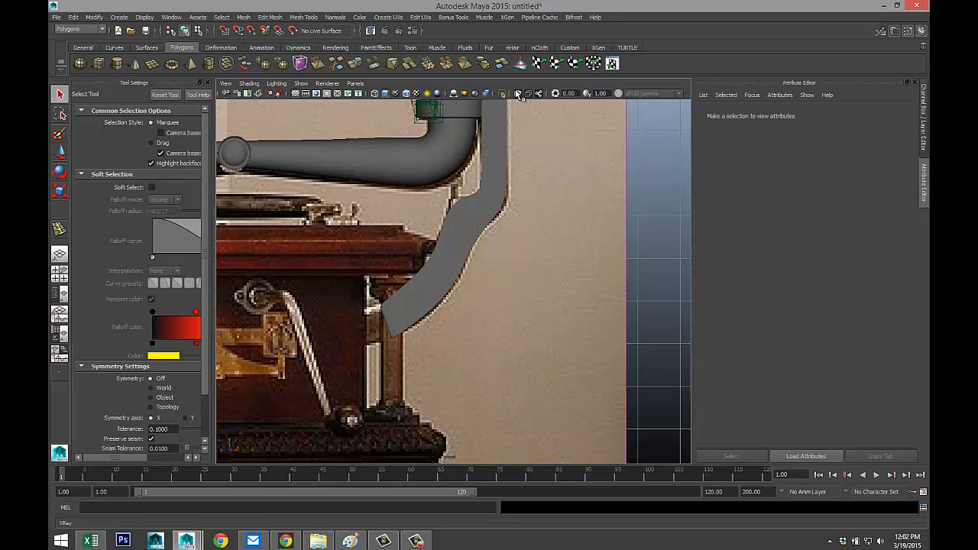
click(518, 93)
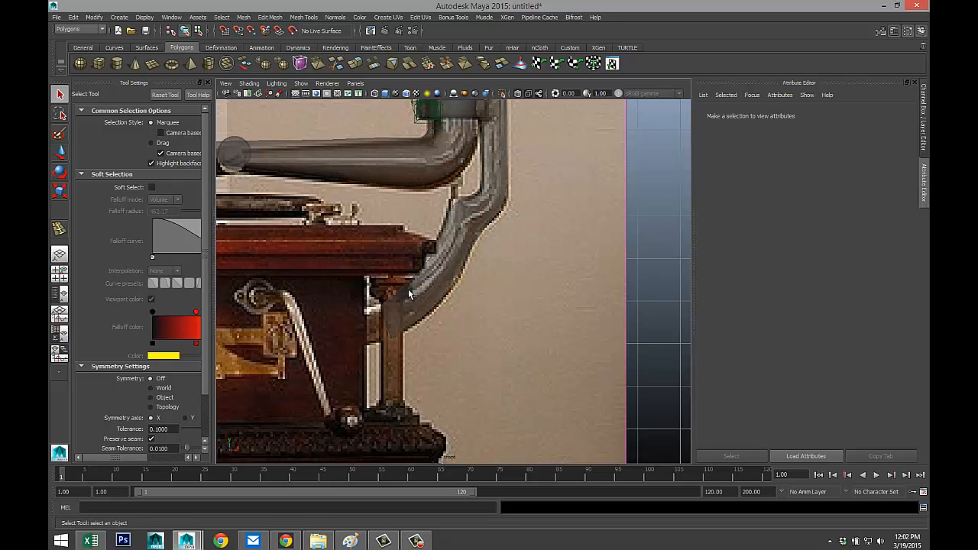
Return the bracket to unsmoothed display and move its lower end vertices sideways to the cabinet, making the end face vertical.
click(429, 302)
key(1)
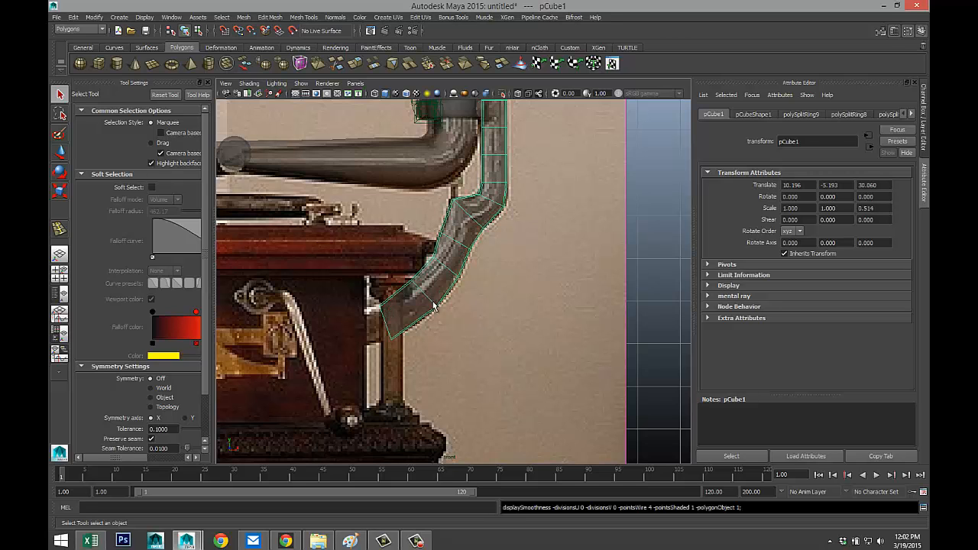
scroll(429, 346, up, 3)
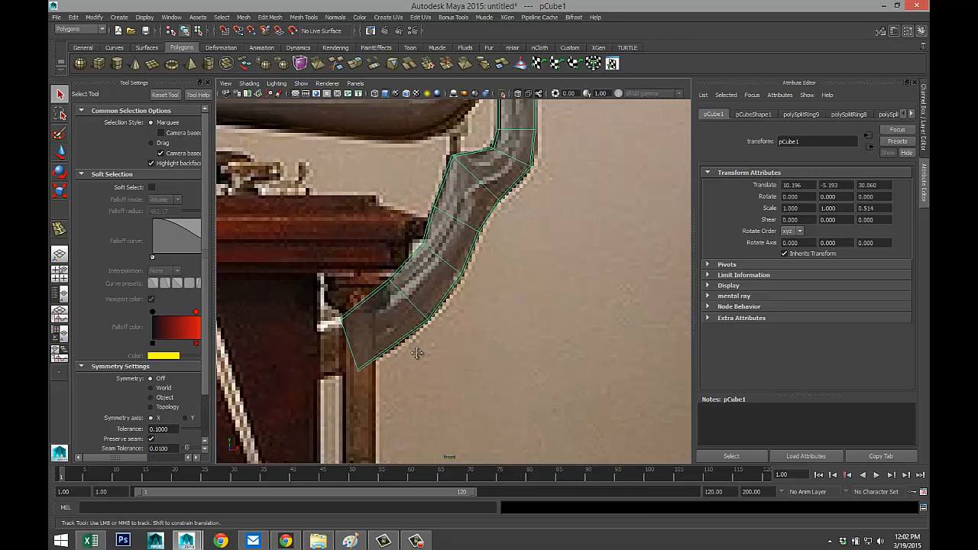
alt+middle_drag(415, 349, 466, 323)
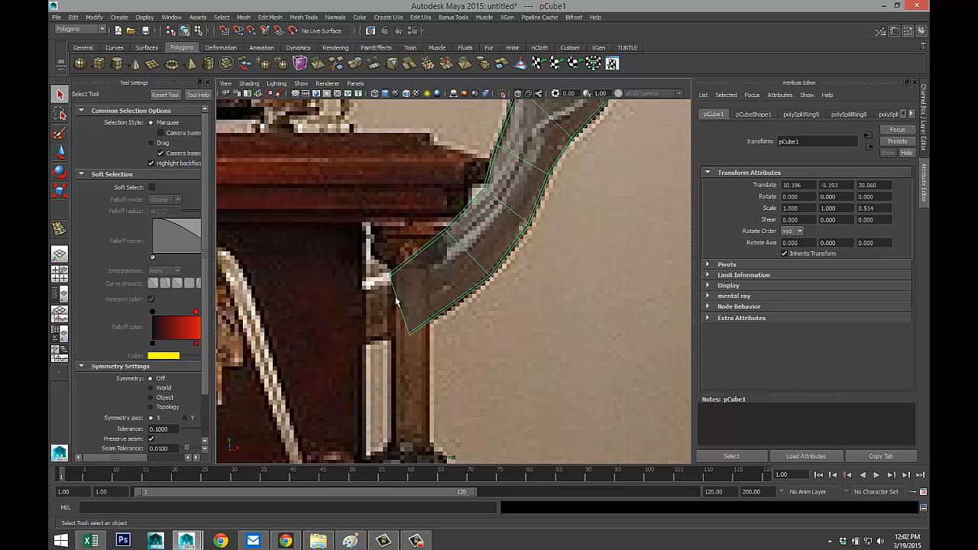
right_drag(397, 304, 388, 274)
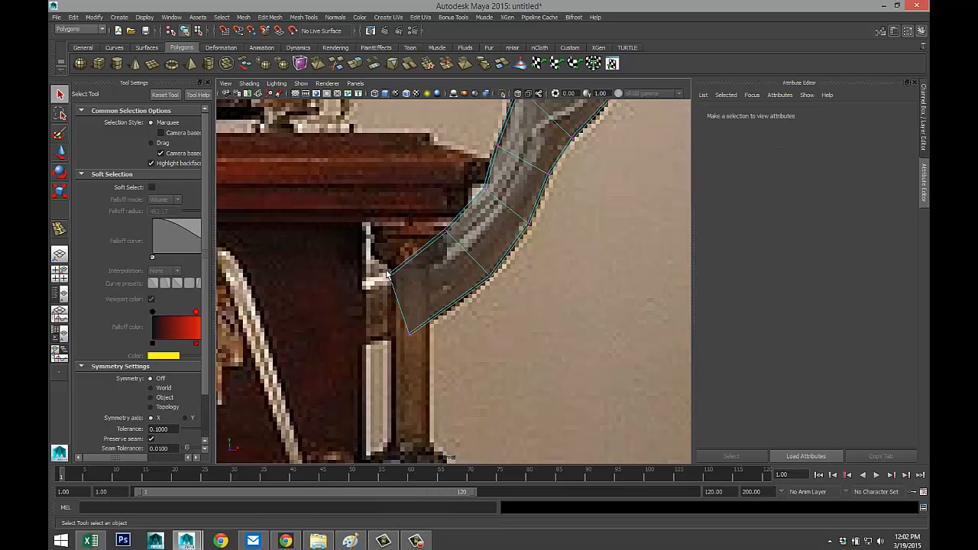
click(393, 281)
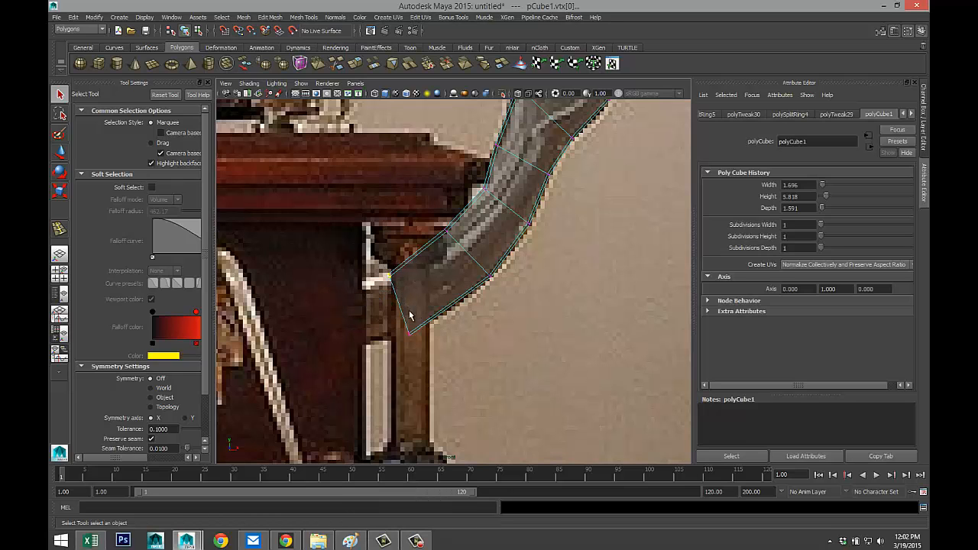
key(w)
drag(432, 276, 403, 277)
drag(393, 323, 410, 339)
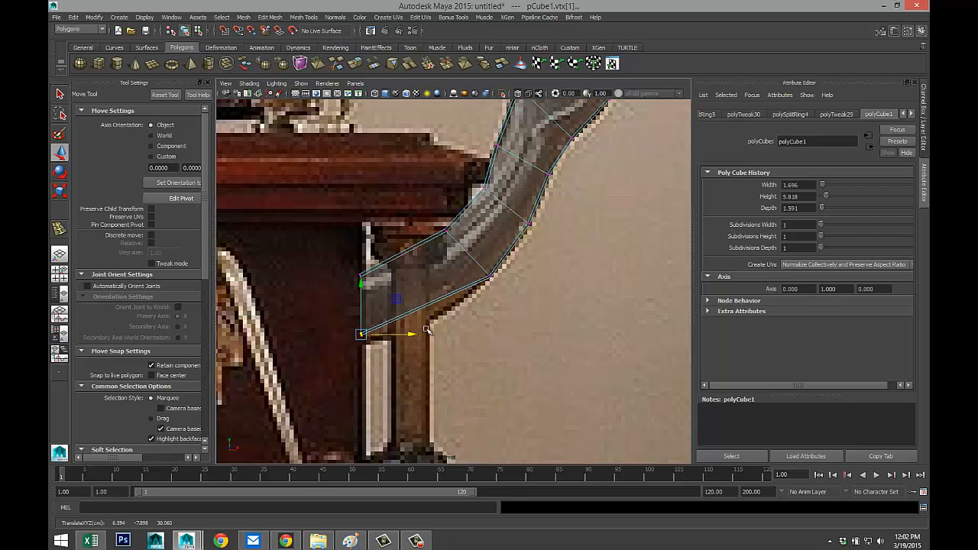
Insert an edge loop around the middle of the bracket's lowest segment.
click(304, 18)
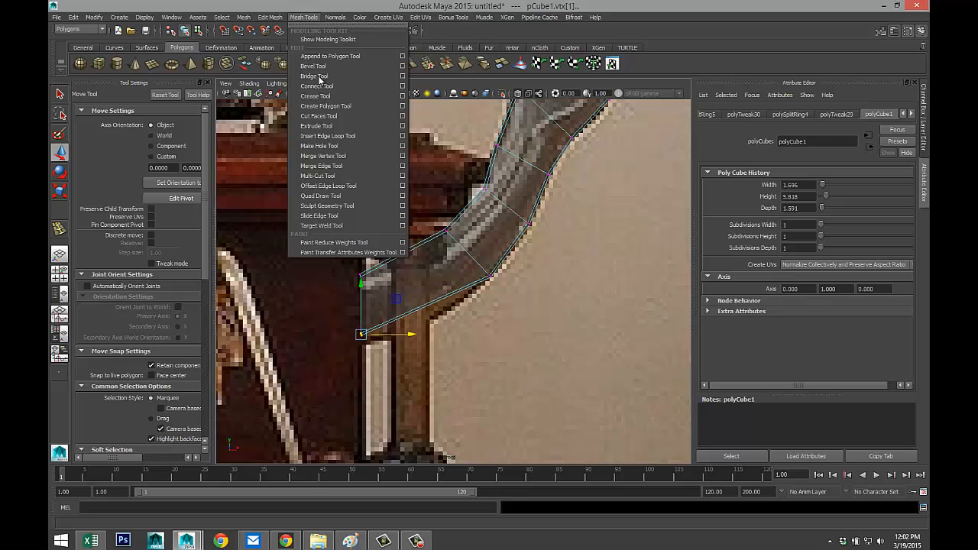
click(401, 135)
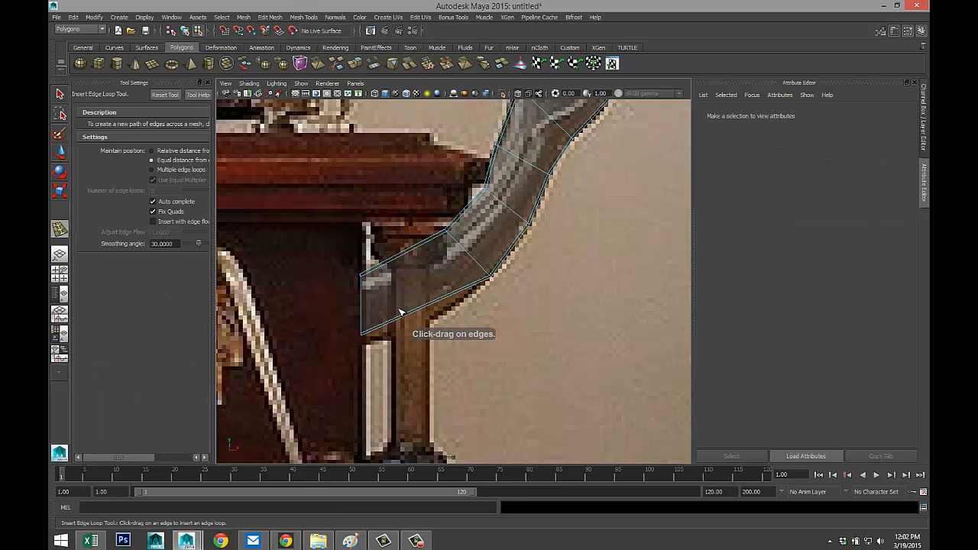
drag(403, 255, 407, 256)
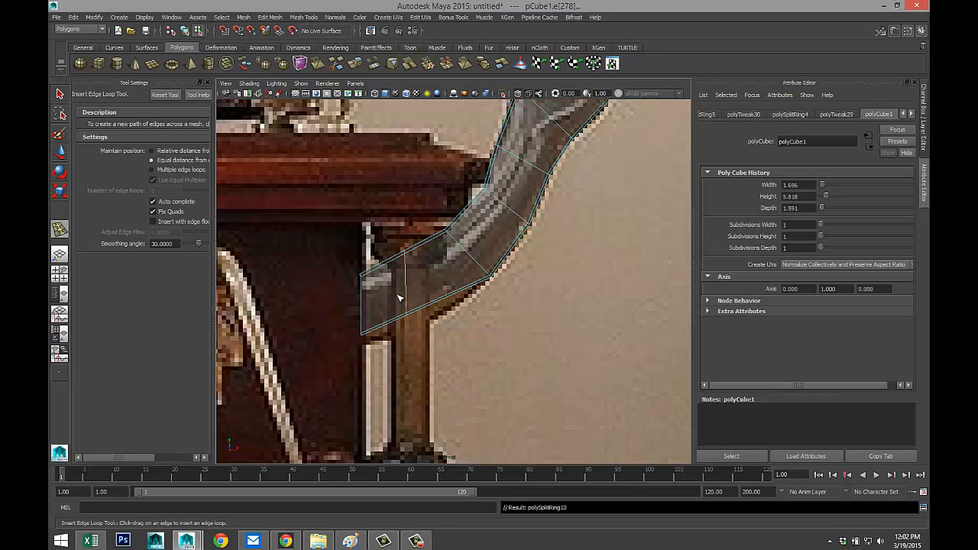
Move the new loop's upper and lower vertices and the end face's lower corner to follow the curve in the photo.
key(q)
right_drag(407, 319, 352, 295)
click(407, 314)
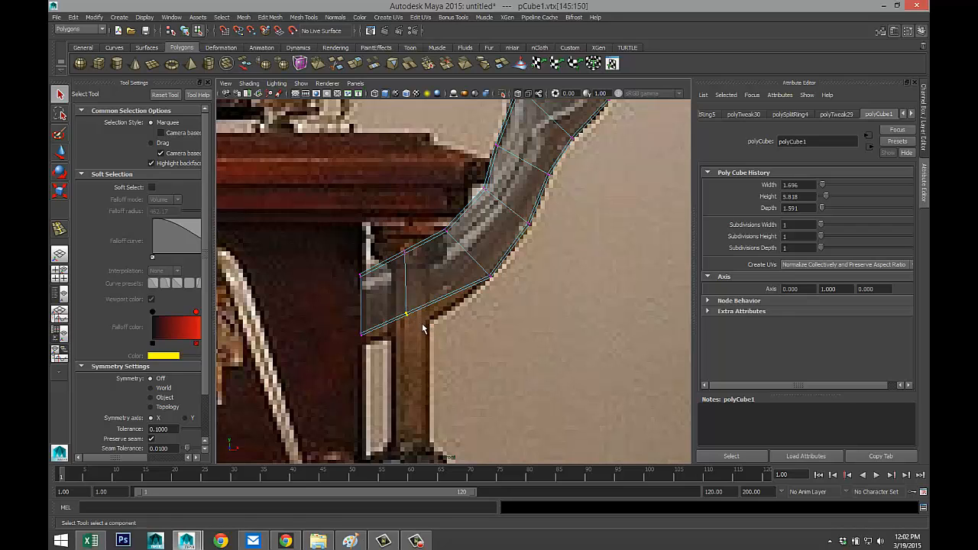
key(w)
drag(407, 314, 423, 327)
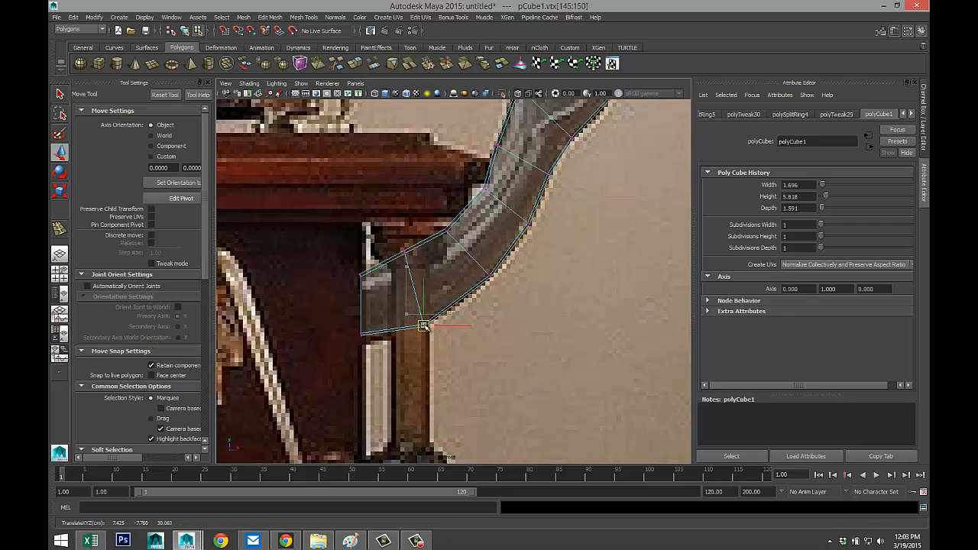
click(395, 246)
drag(398, 257, 408, 269)
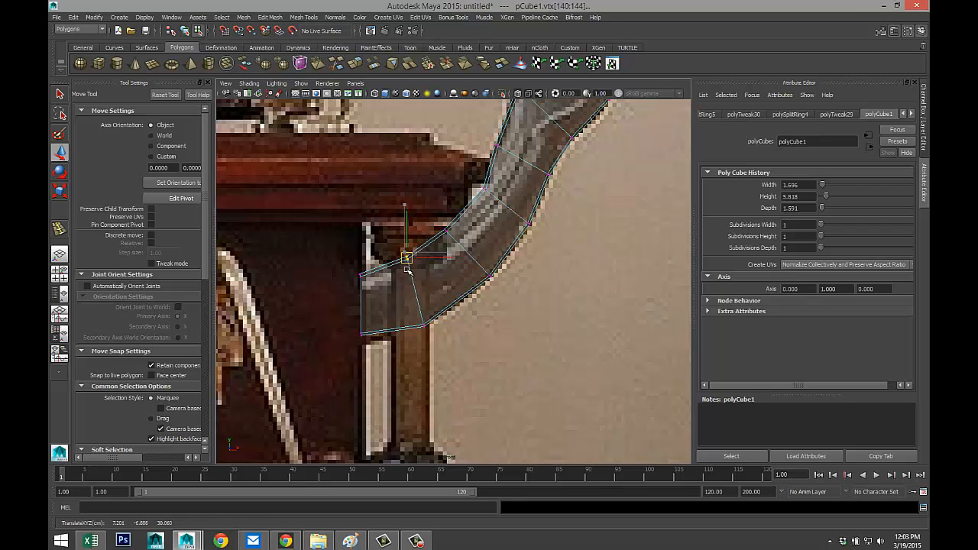
click(361, 335)
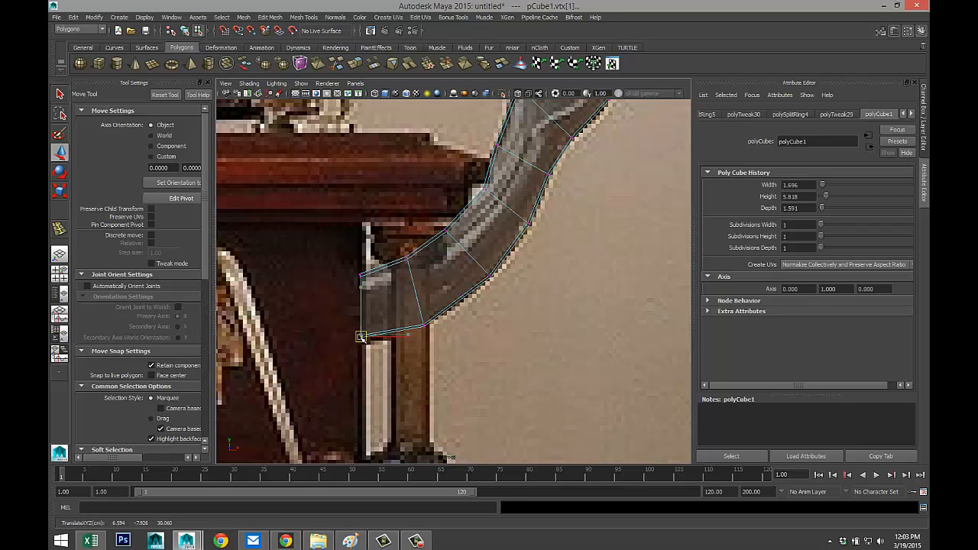
drag(361, 336, 364, 344)
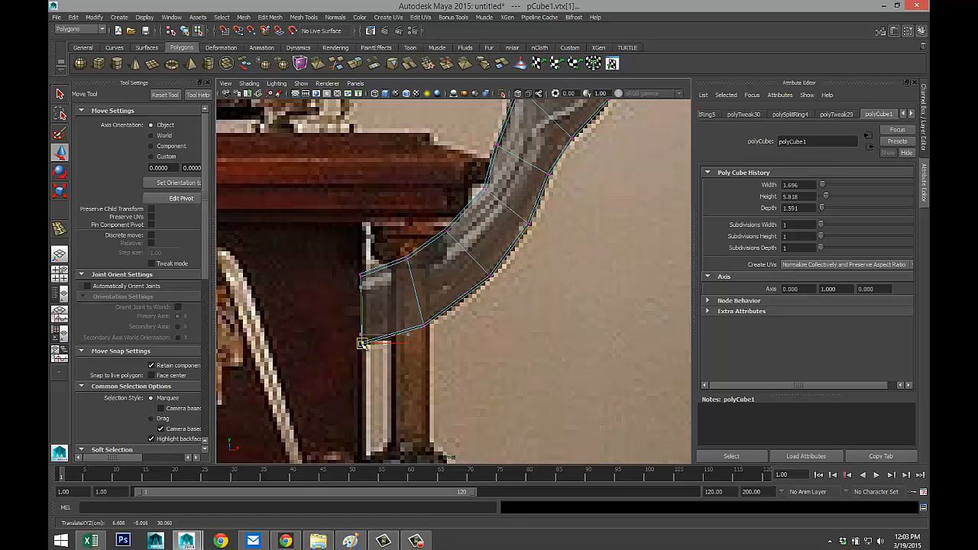
Select the whole bracket in object mode in the perspective view, turn on its smooth preview and inspect the shape.
click(62, 277)
key(space)
right_drag(483, 259, 506, 245)
click(510, 274)
key(3)
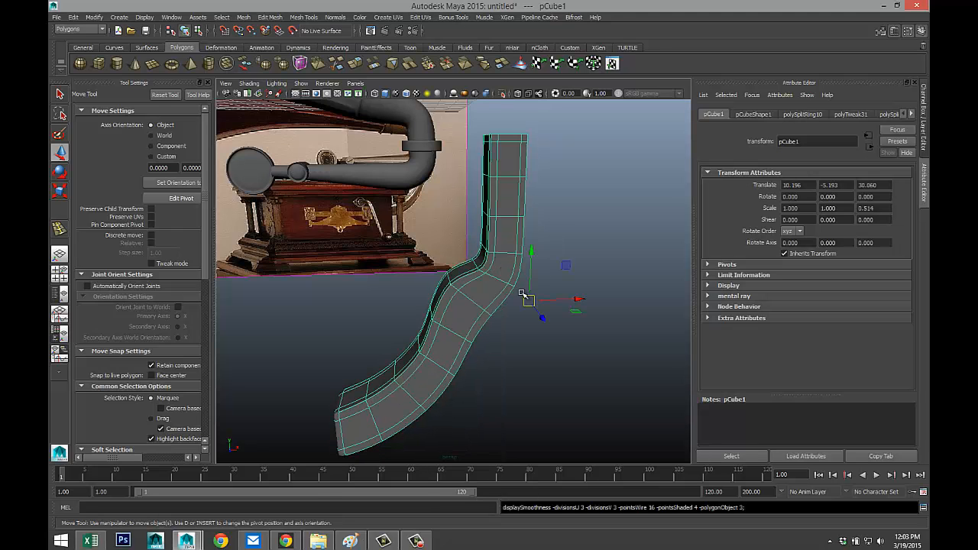
click(531, 326)
scroll(504, 374, down, 3)
alt+drag(505, 361, 463, 324)
Move the bracket along Z to 17.643 so it is centred on the horn pipe in the top view, and return to perspective.
click(462, 337)
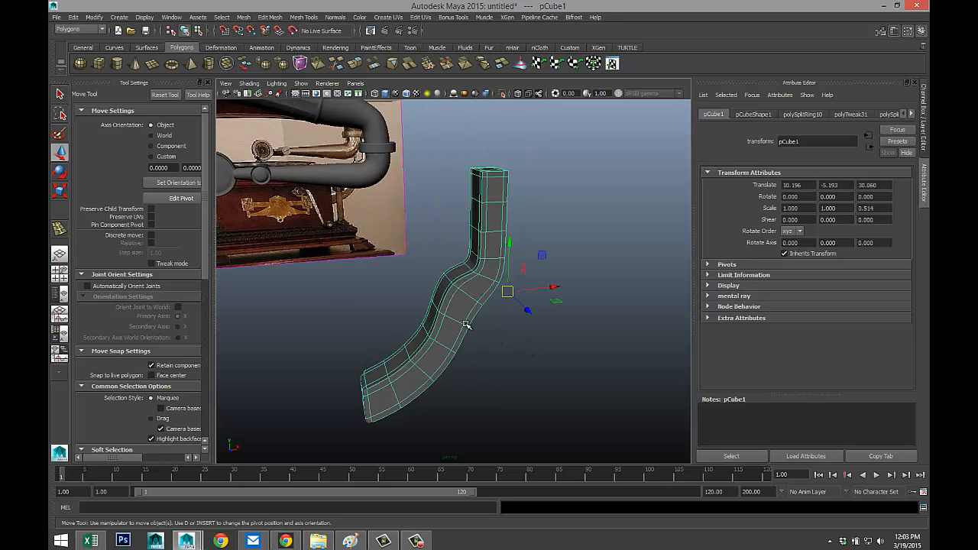
drag(526, 309, 369, 228)
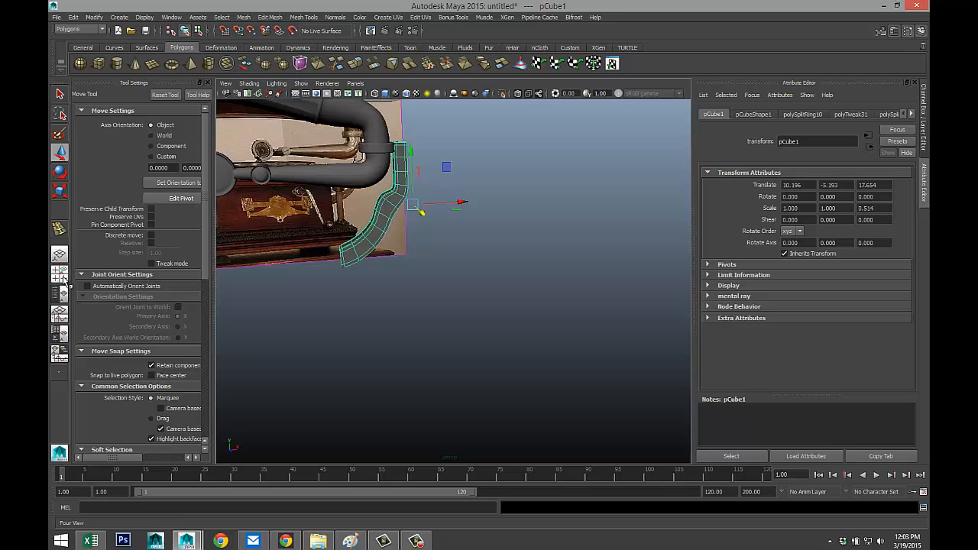
key(space)
key(space)
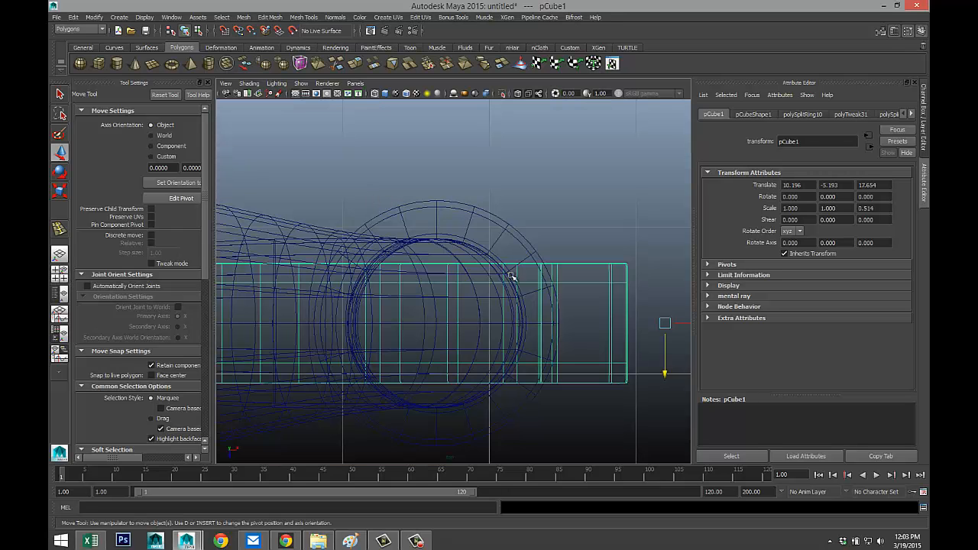
drag(665, 373, 665, 372)
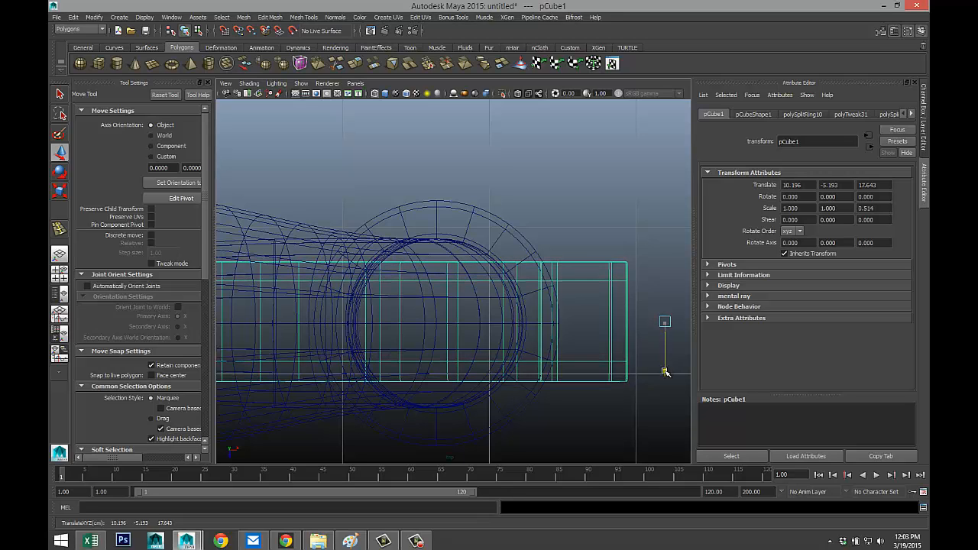
scroll(493, 341, down, 5)
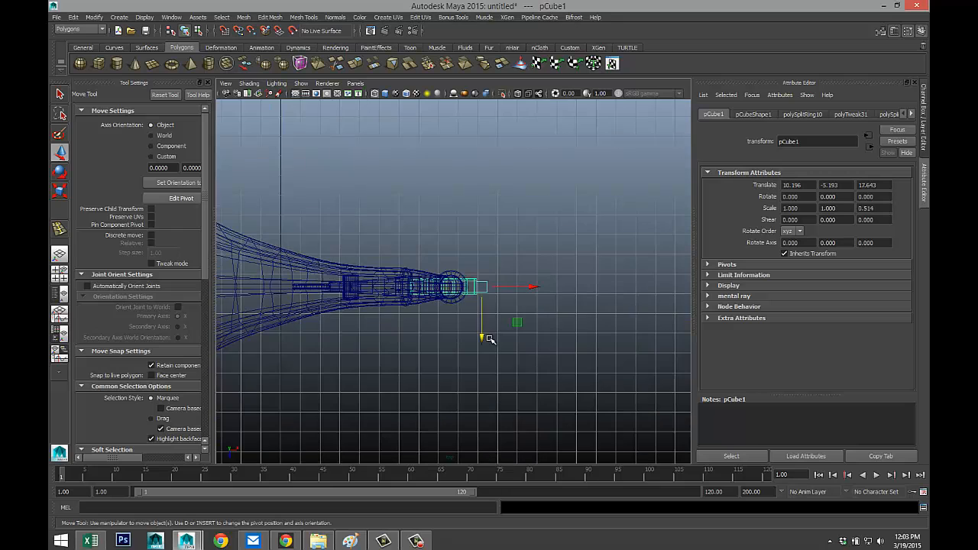
click(59, 273)
key(space)
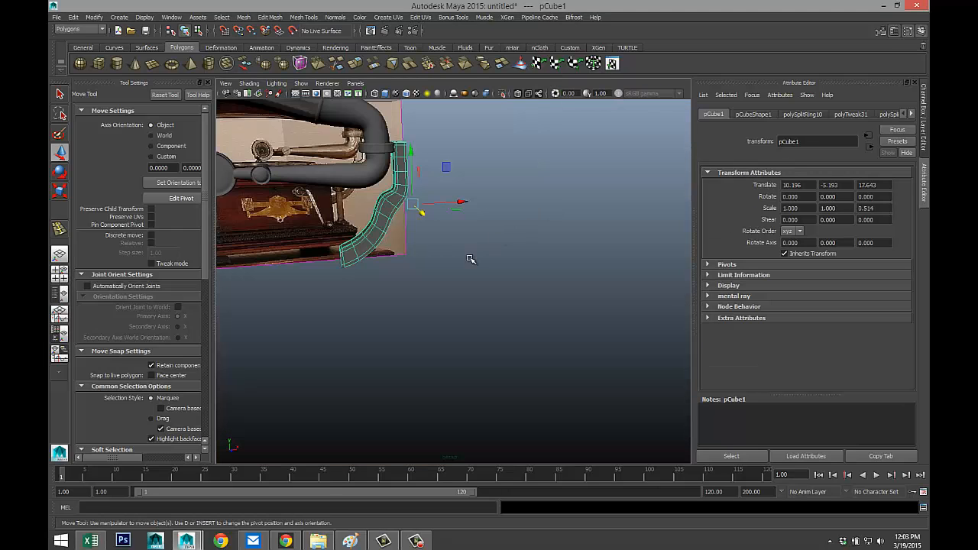
Lower the bracket slightly along Y to -5.249 beside the pipe collar.
scroll(470, 260, up, 3)
alt+drag(460, 237, 527, 314)
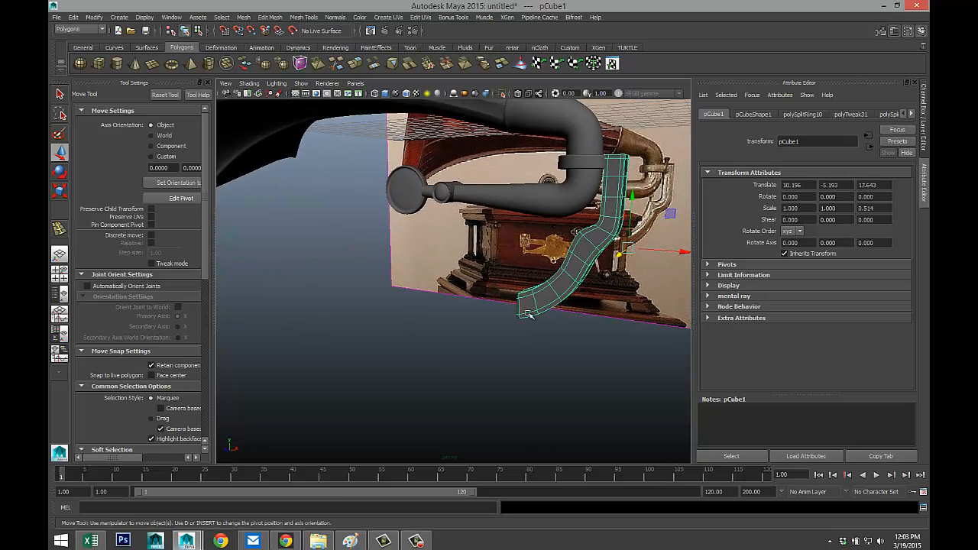
alt+drag(586, 273, 409, 282)
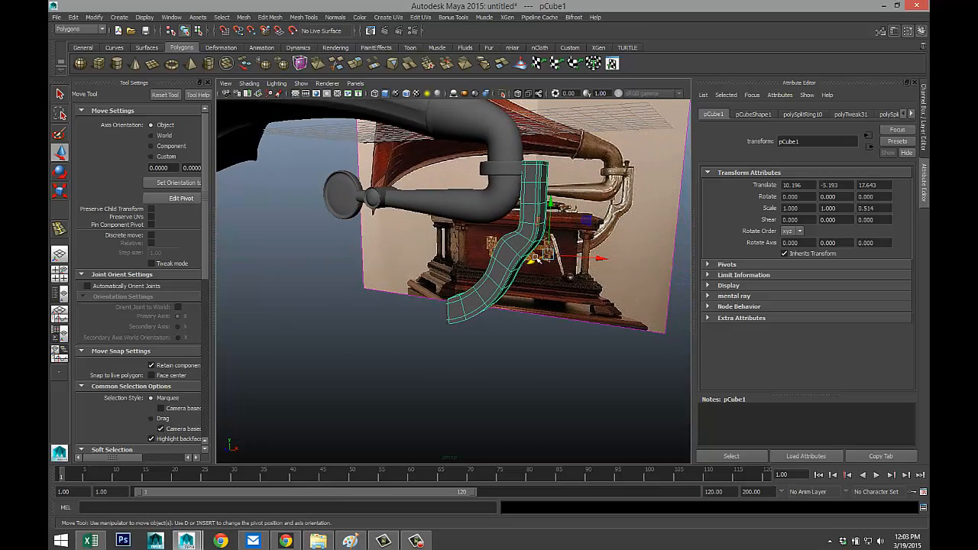
scroll(537, 259, up, 1)
alt+middle_drag(521, 246, 515, 255)
alt+drag(522, 251, 522, 275)
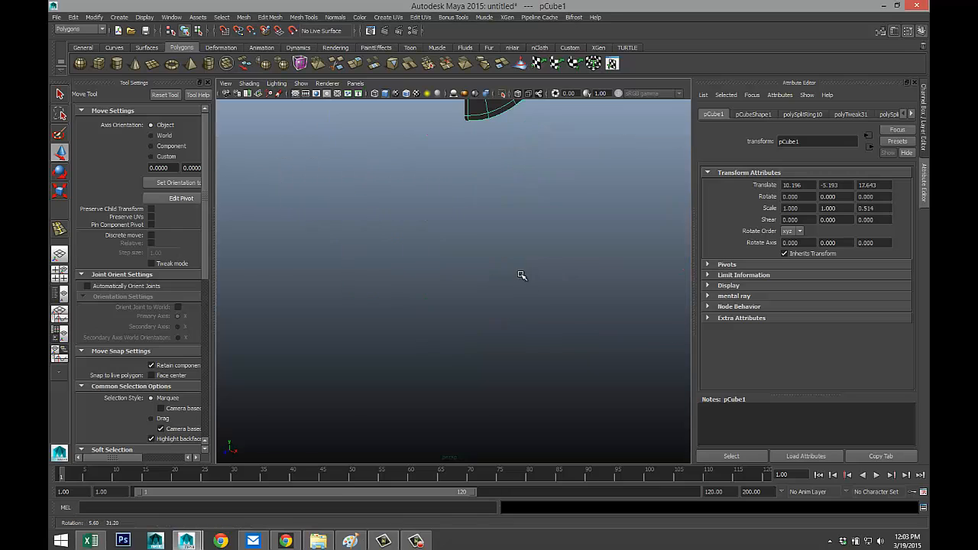
alt+middle_drag(553, 186, 446, 338)
alt+middle_drag(546, 145, 457, 352)
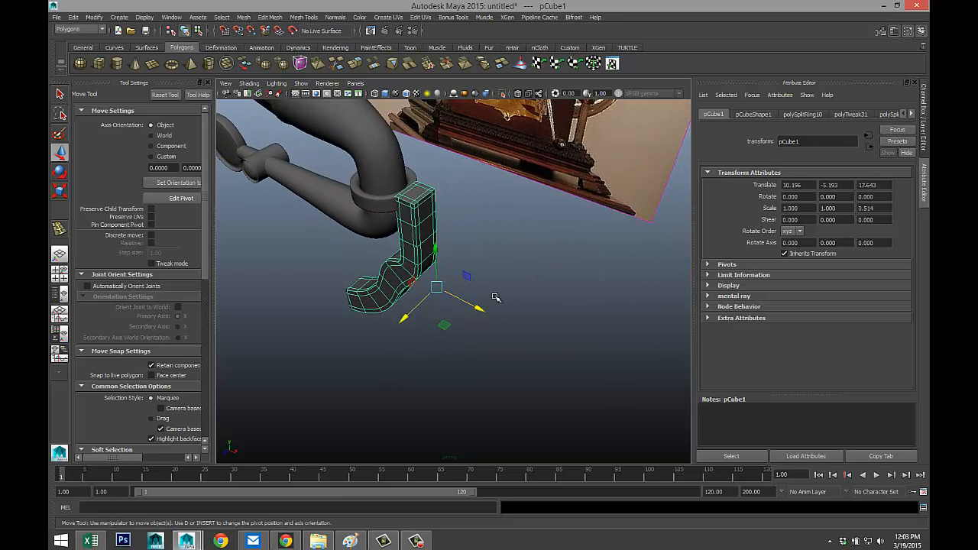
scroll(487, 290, up, 3)
alt+middle_drag(483, 285, 509, 323)
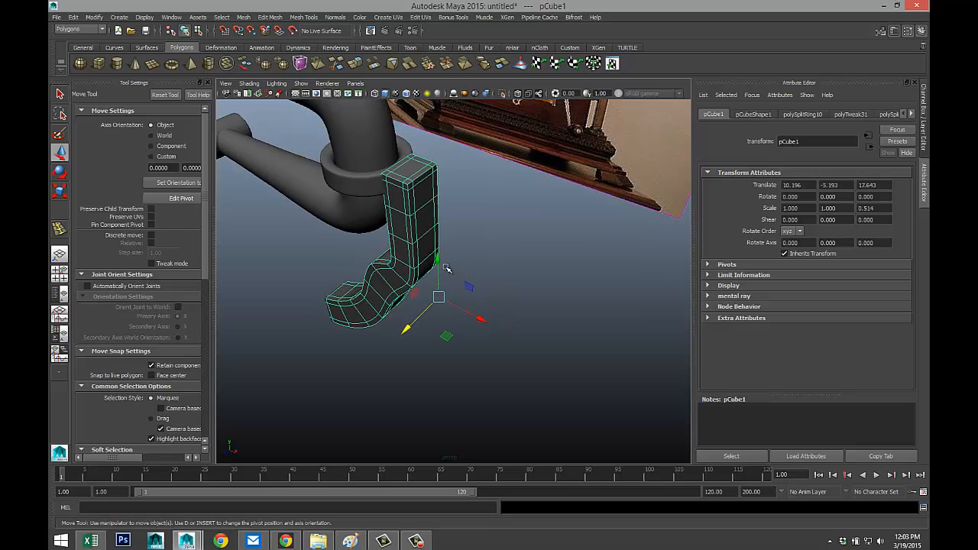
drag(437, 261, 437, 263)
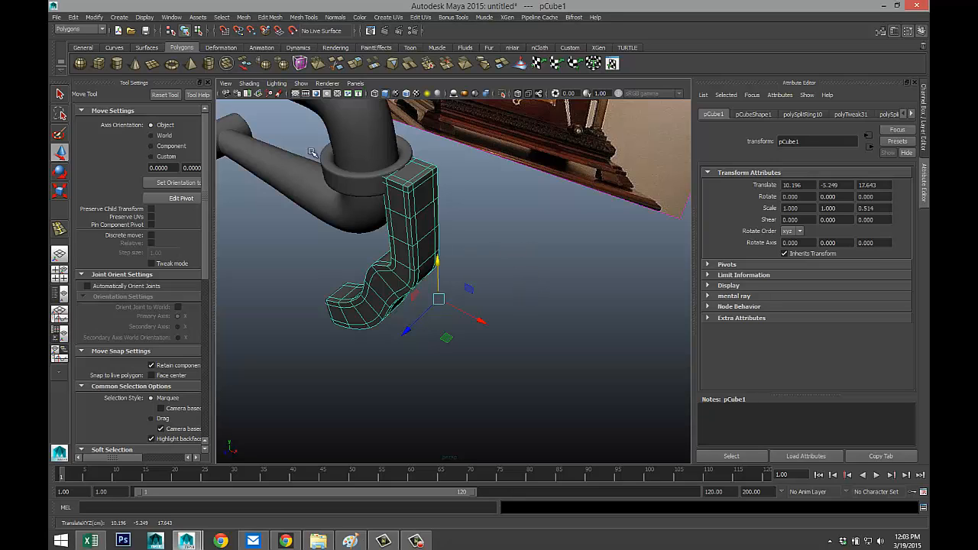
Create a small, flat polygon cylinder on the grid beside the bracket.
click(117, 68)
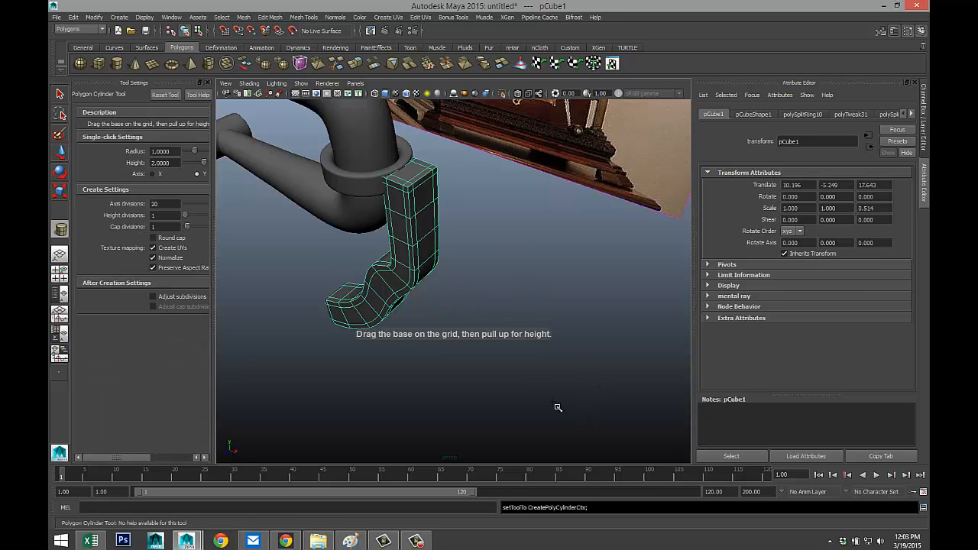
drag(520, 382, 544, 370)
key(w)
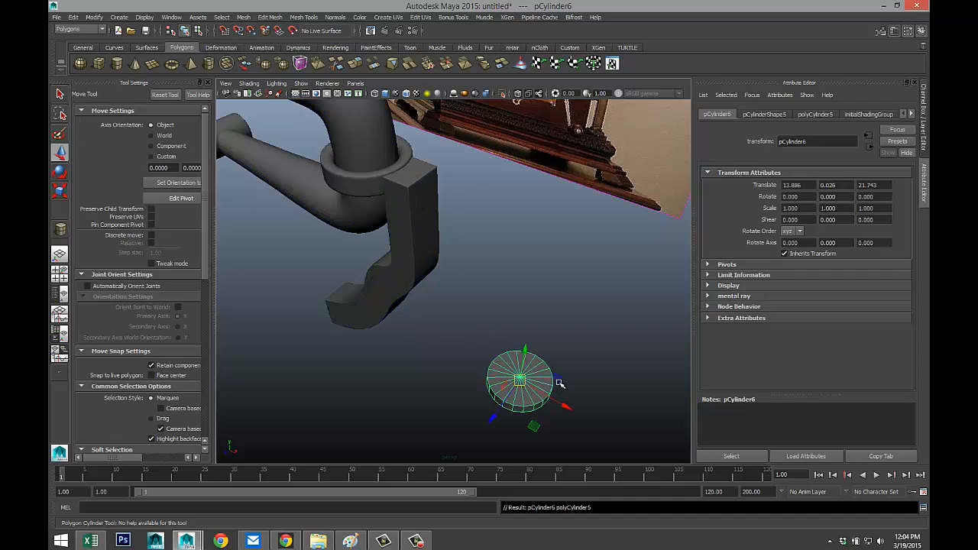
Insert 4 evenly spaced edge loops around the cylinder's side using the multiple edge loops option.
alt+middle_drag(544, 370, 484, 334)
alt+drag(527, 363, 569, 369)
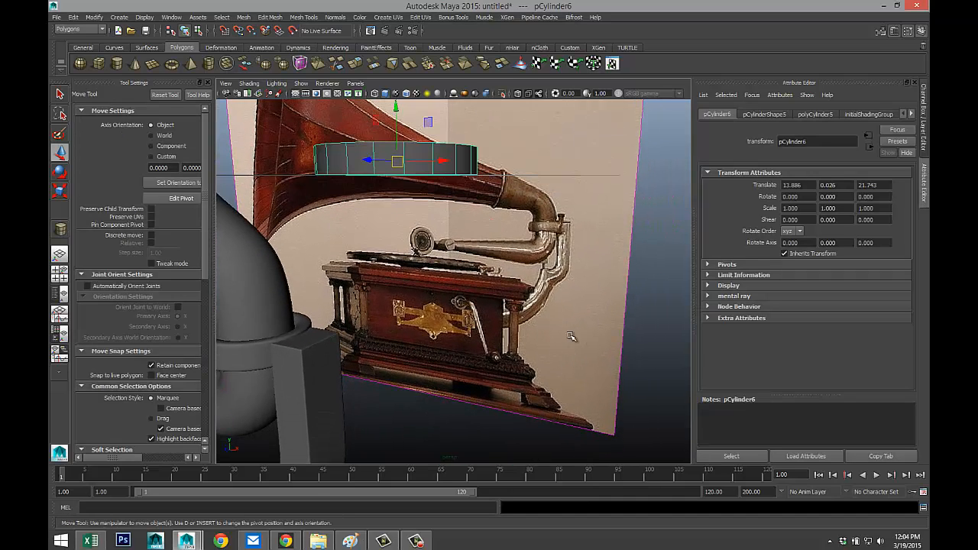
click(304, 16)
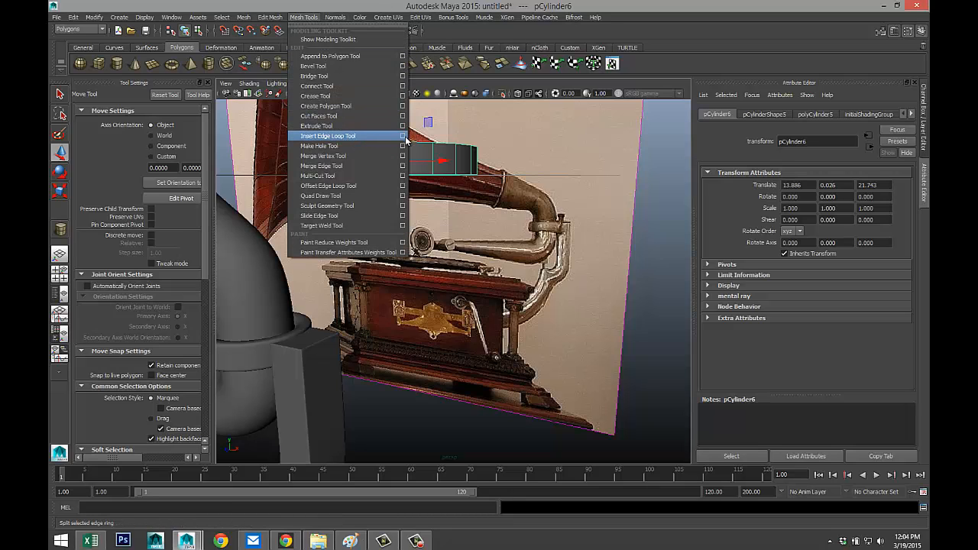
click(385, 136)
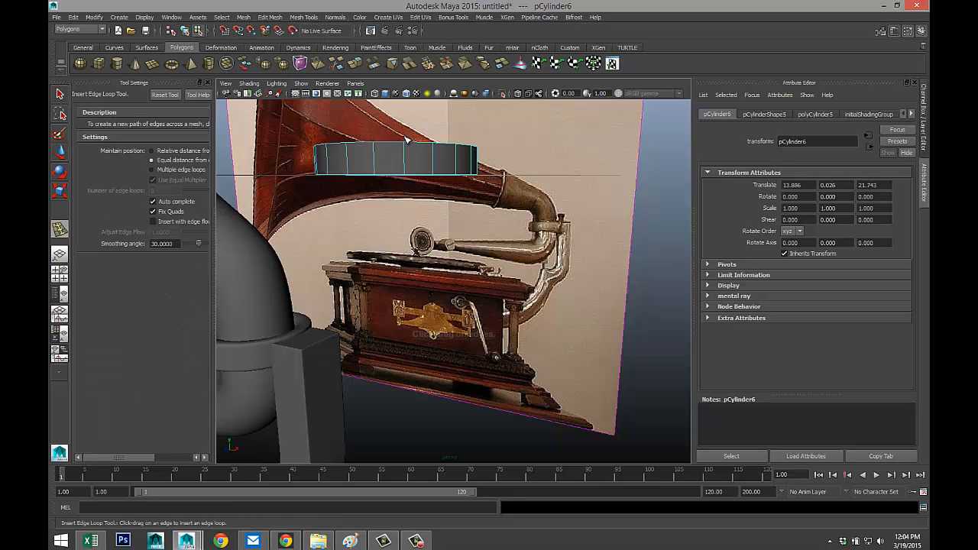
click(152, 170)
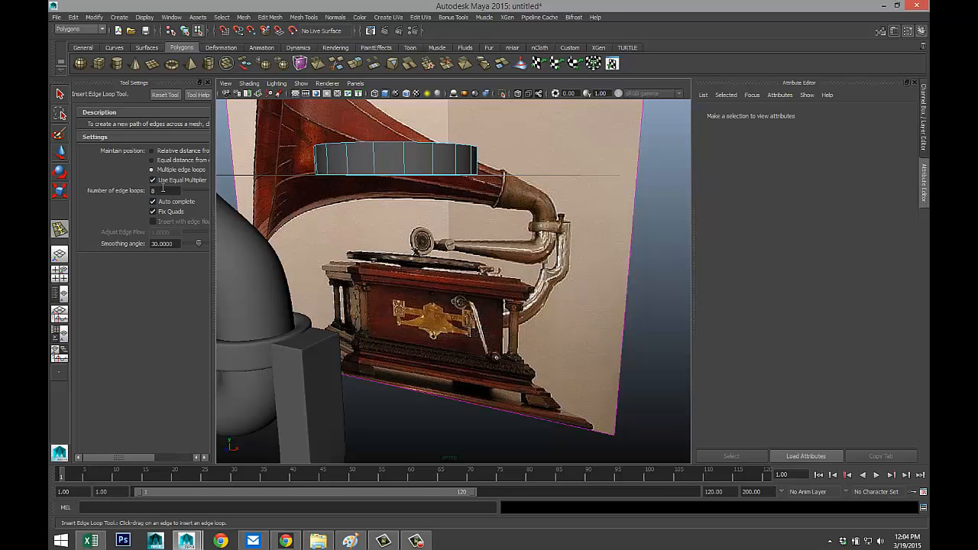
double_click(170, 189)
text(4)
drag(376, 164, 422, 195)
scroll(405, 218, up, 2)
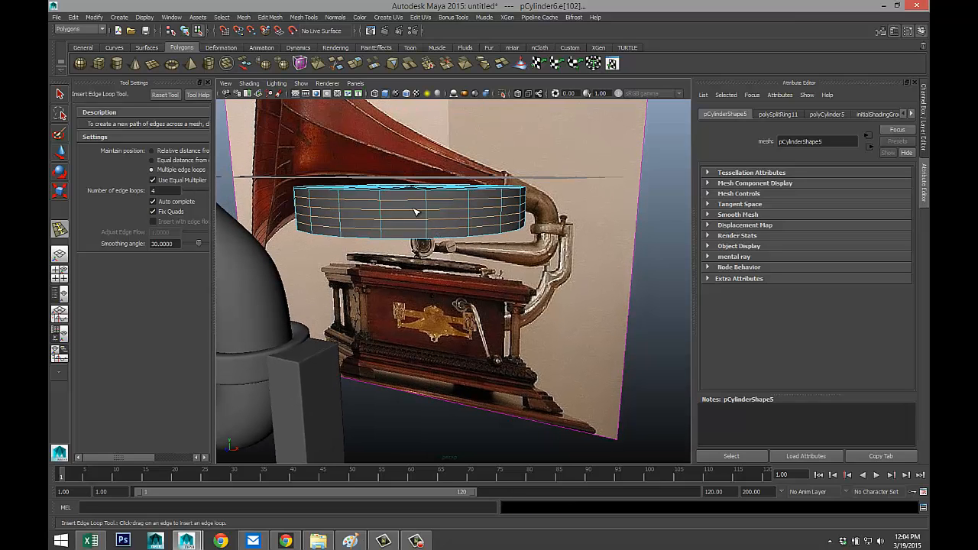
Select all of the cylinder's side faces in the front view and poke them.
right_drag(415, 212, 414, 241)
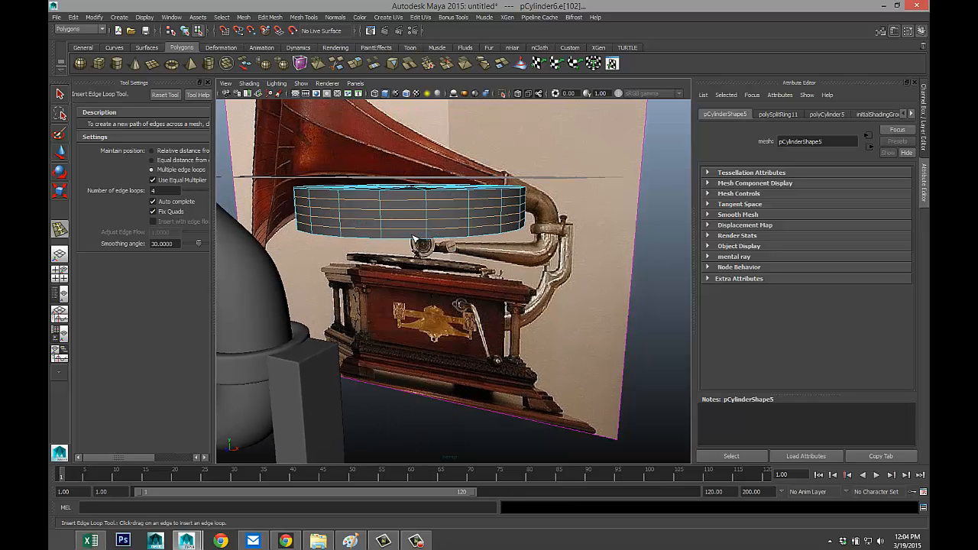
key(q)
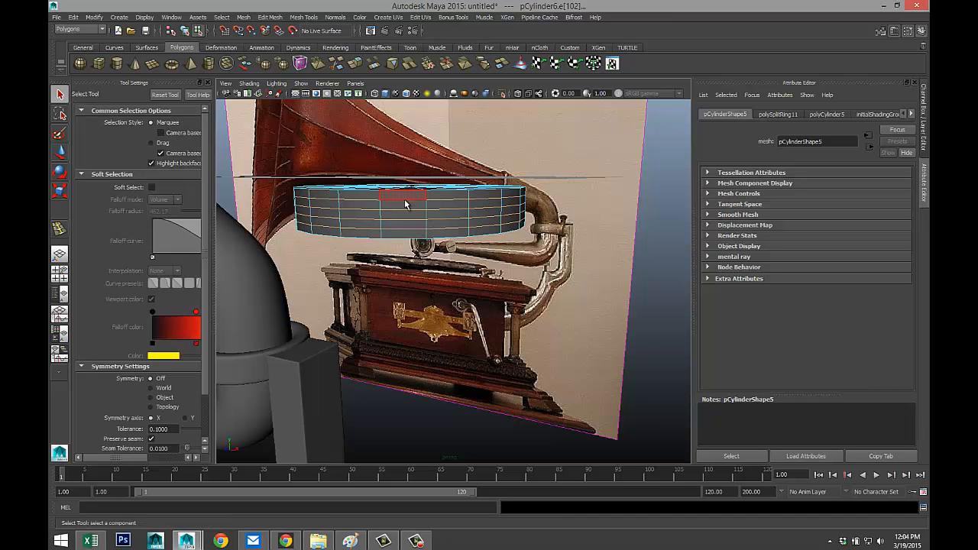
click(61, 277)
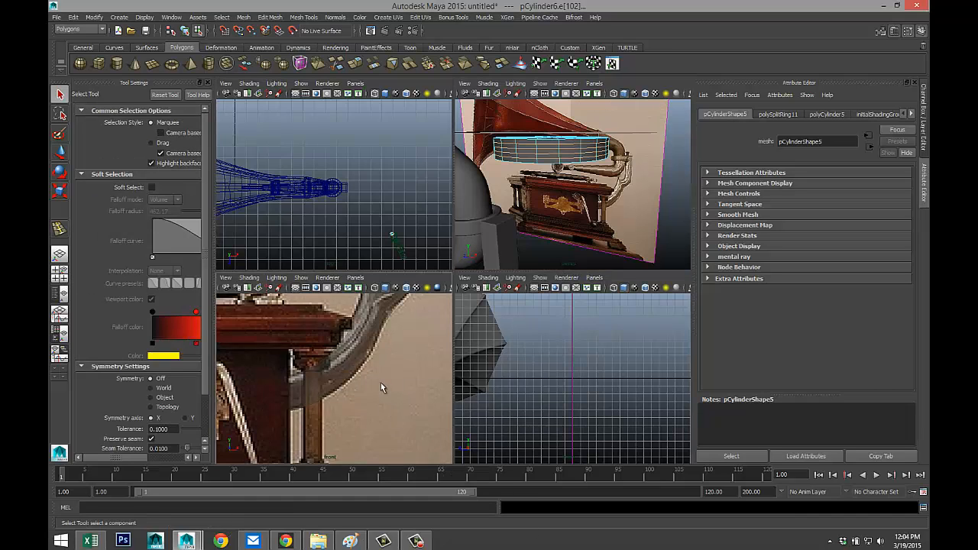
key(space)
scroll(456, 309, down, 6)
scroll(456, 309, up, 5)
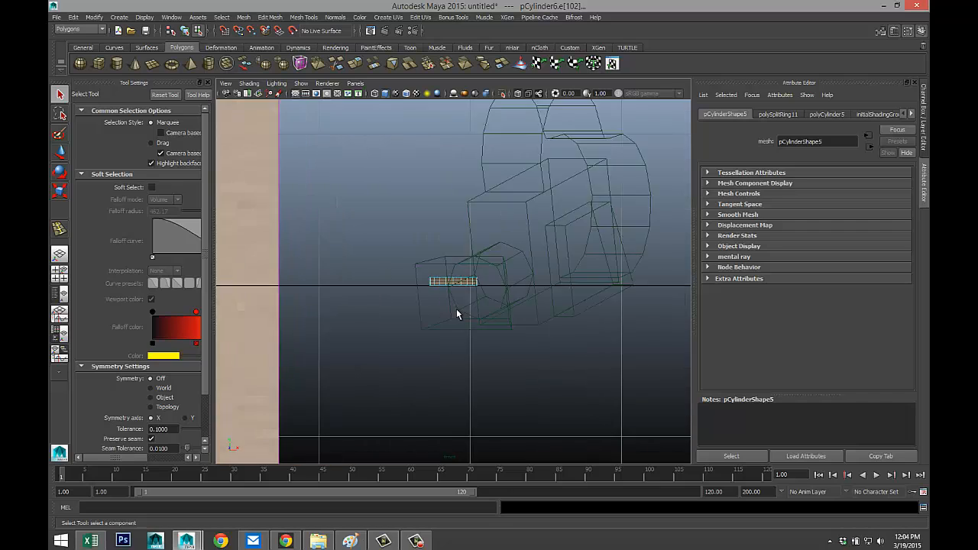
scroll(456, 276, up, 3)
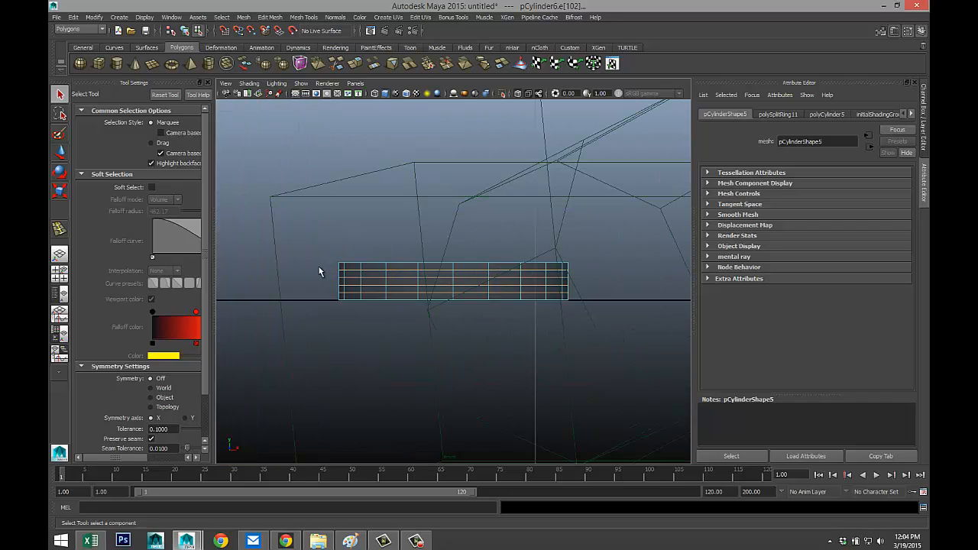
drag(319, 267, 598, 304)
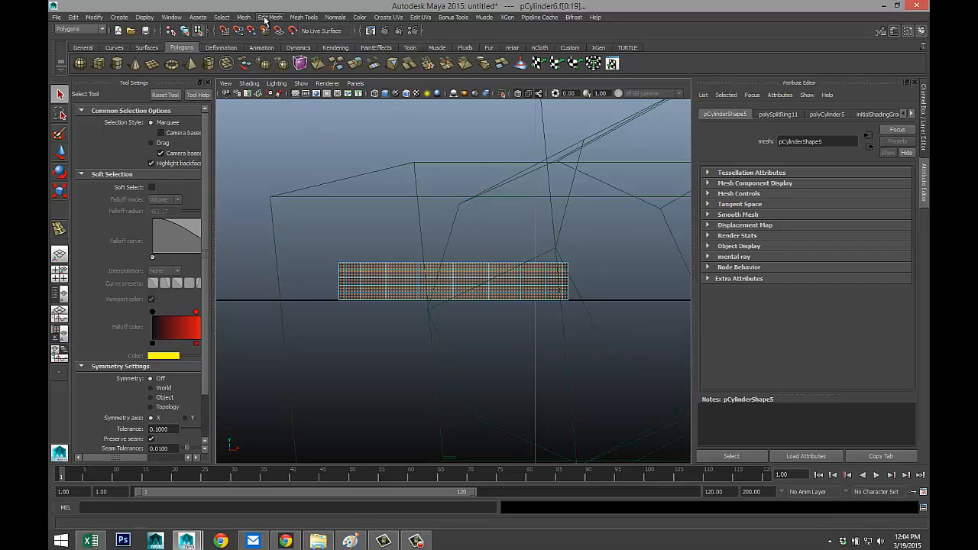
click(244, 19)
mouse_move(261, 19)
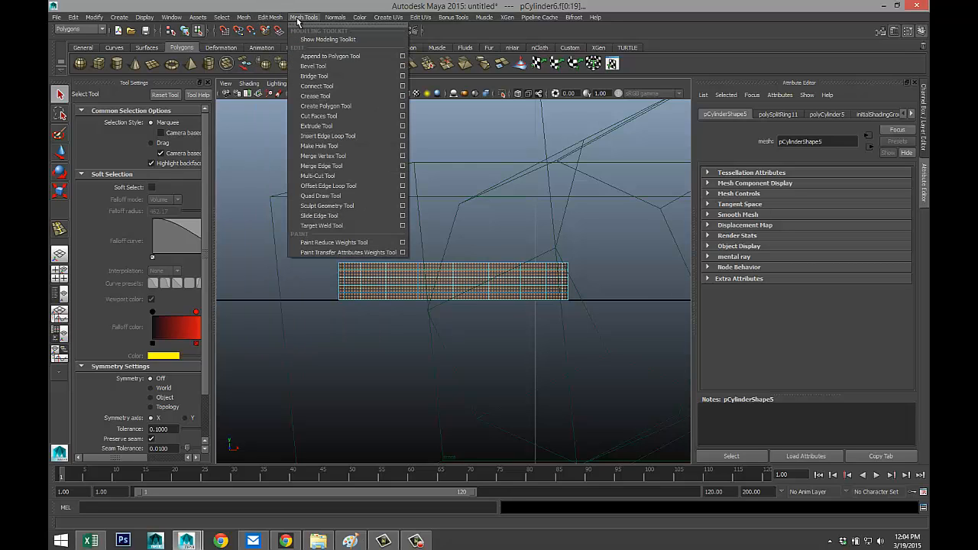
click(297, 21)
click(244, 18)
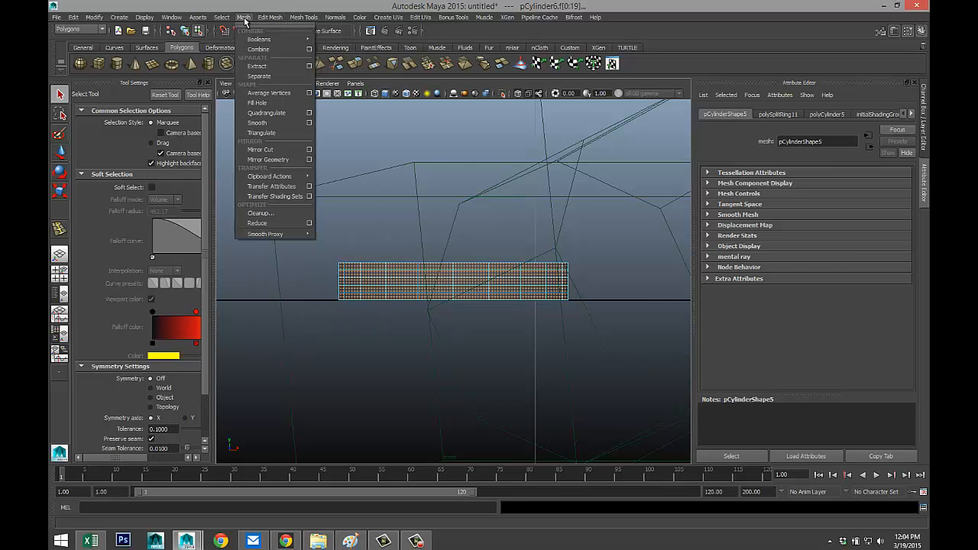
click(244, 19)
click(305, 18)
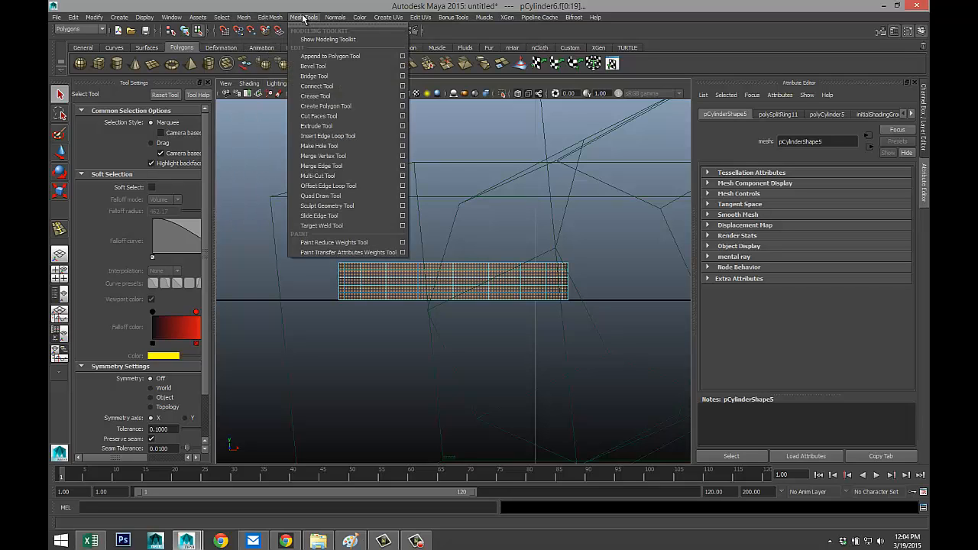
mouse_move(281, 18)
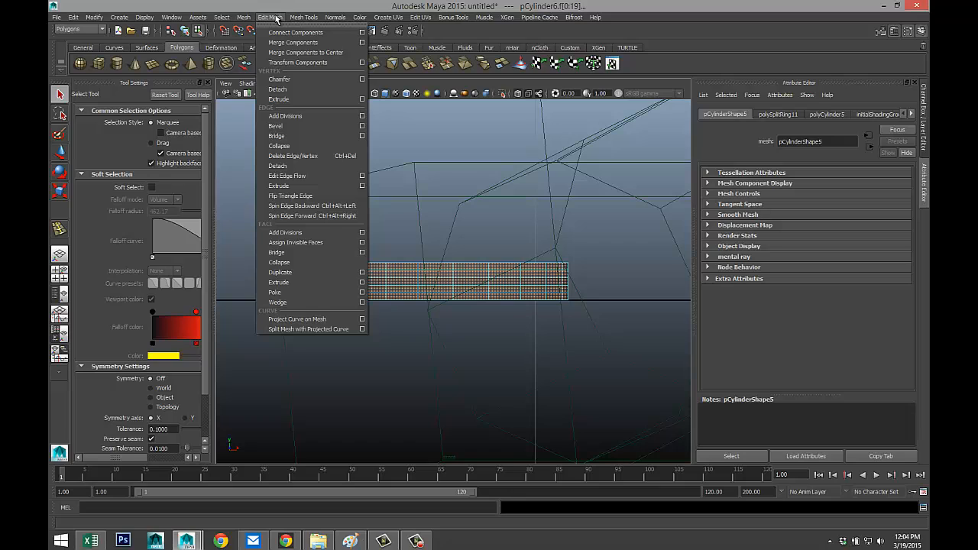
click(298, 292)
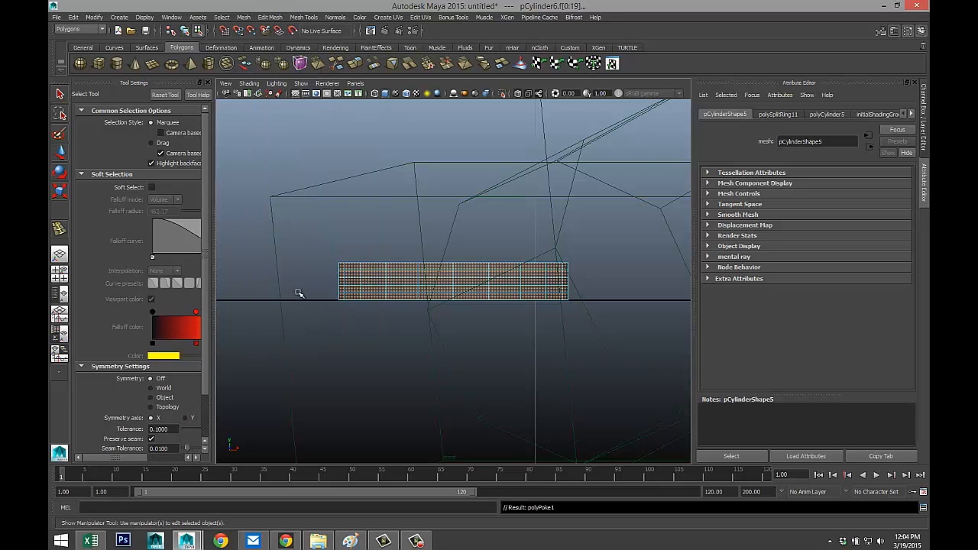
Examine the poked side faces of the cylinder up close in the perspective view.
click(59, 275)
key(space)
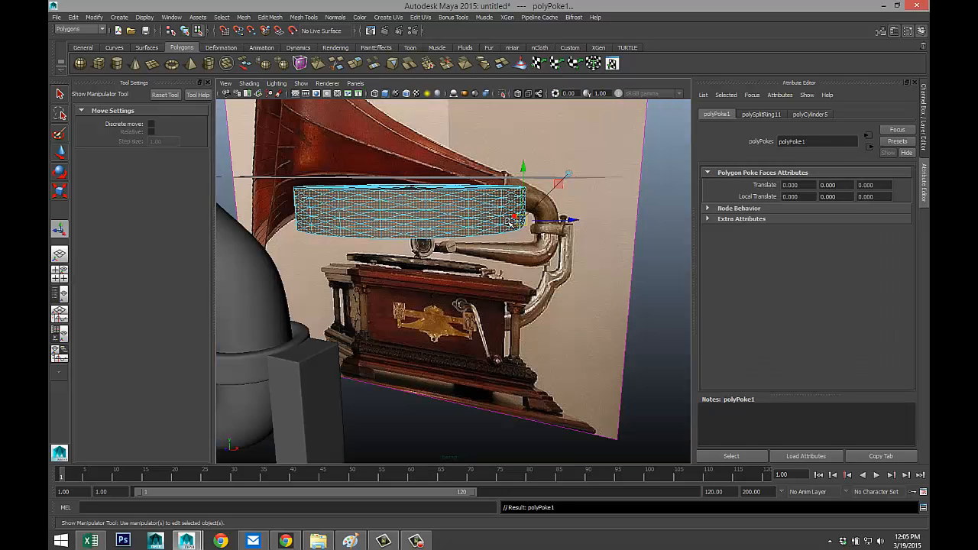
scroll(485, 224, up, 1)
scroll(466, 214, down, 3)
alt+middle_drag(449, 202, 480, 269)
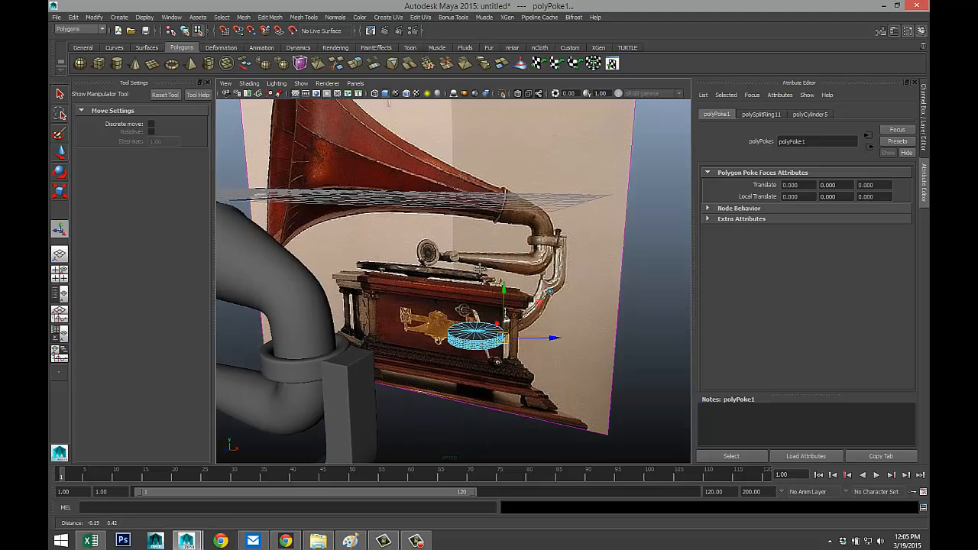
scroll(506, 312, up, 2)
key(f)
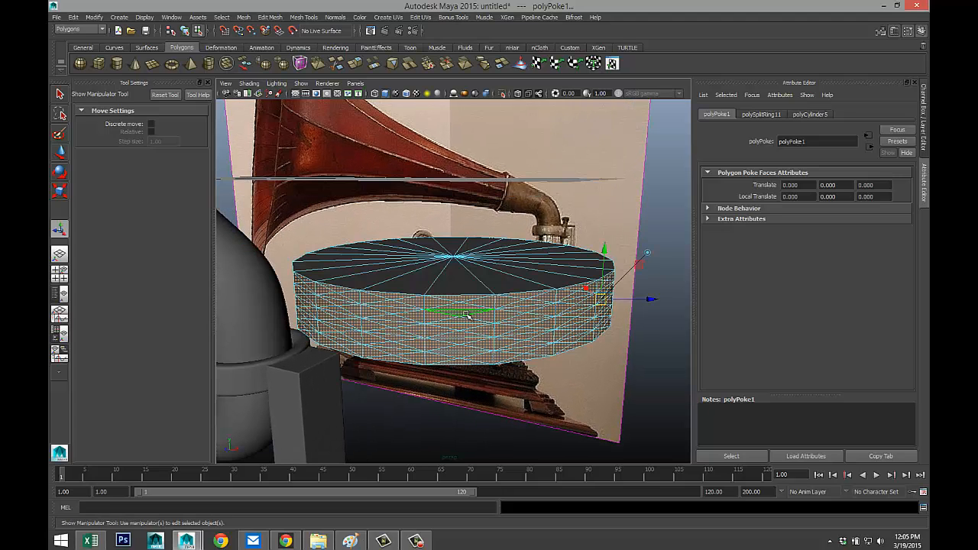
Select all side vertices between the cylinder's two rims in the front view, scale them inward to about 0.96, and check the shape in perspective.
click(59, 272)
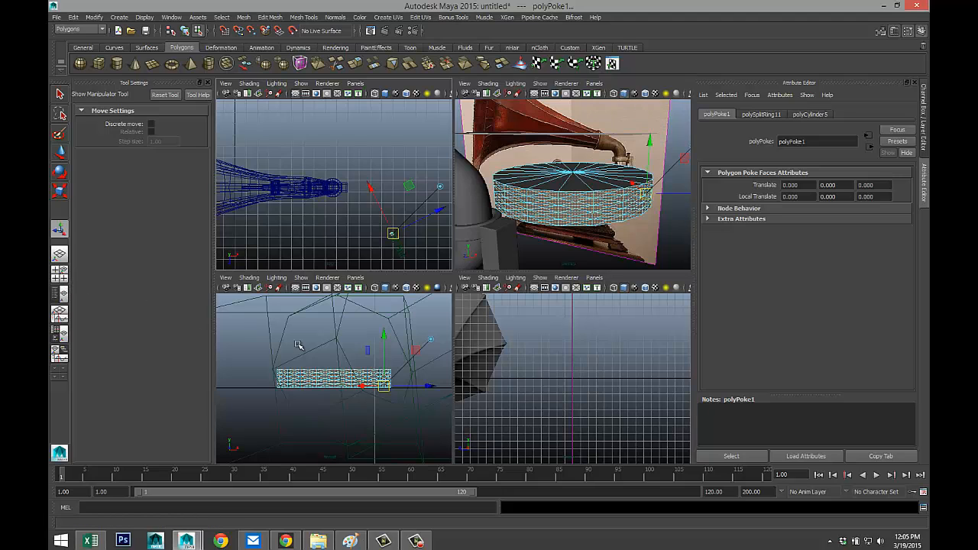
key(space)
right_drag(408, 276, 374, 276)
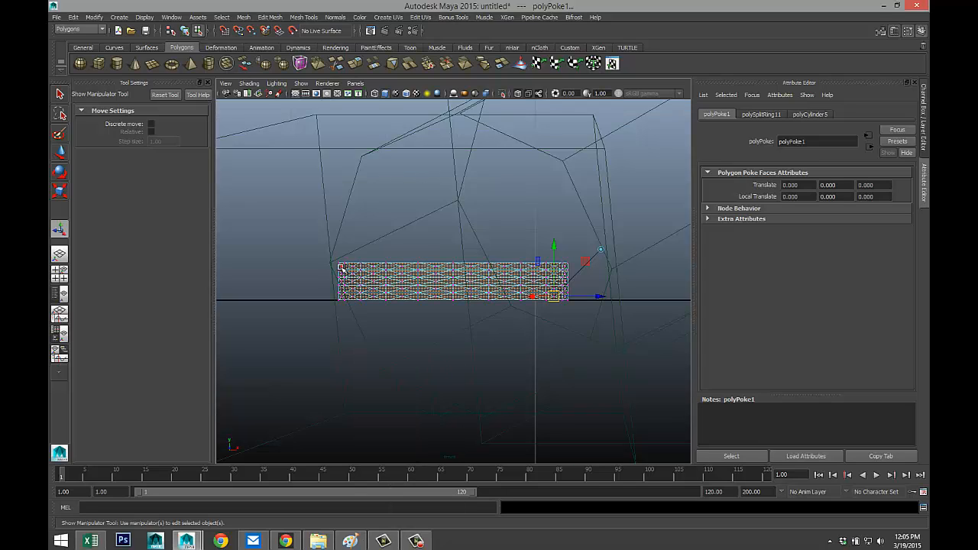
scroll(330, 274, up, 2)
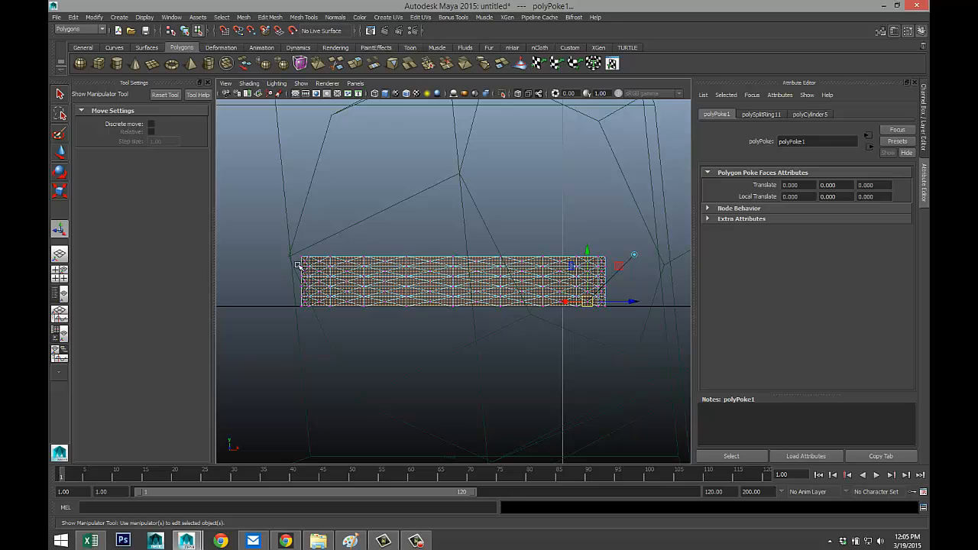
drag(274, 260, 666, 305)
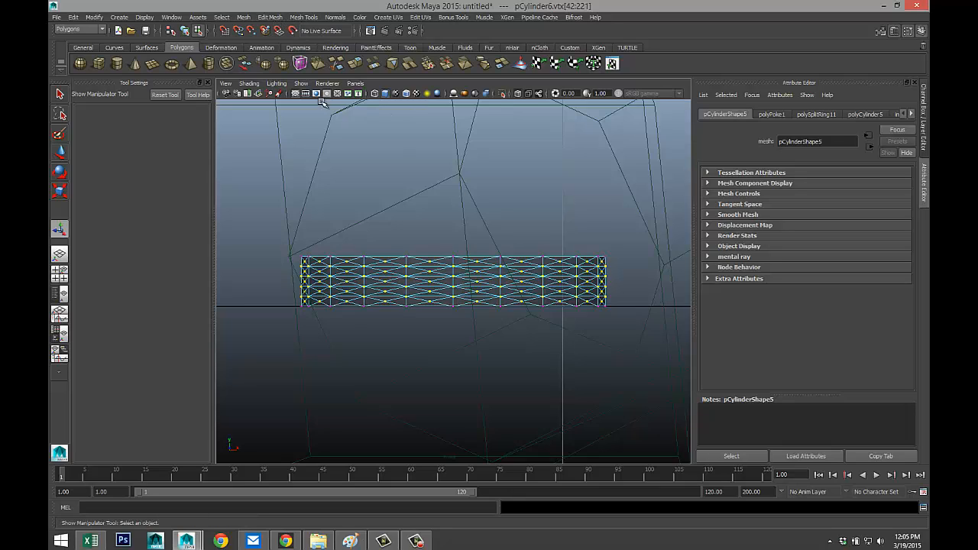
key(r)
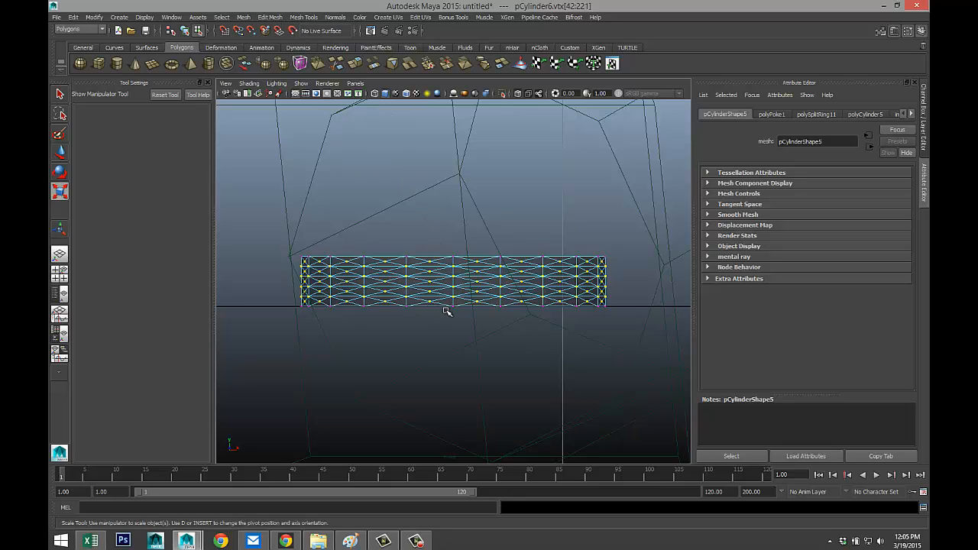
click(452, 282)
drag(453, 282, 441, 283)
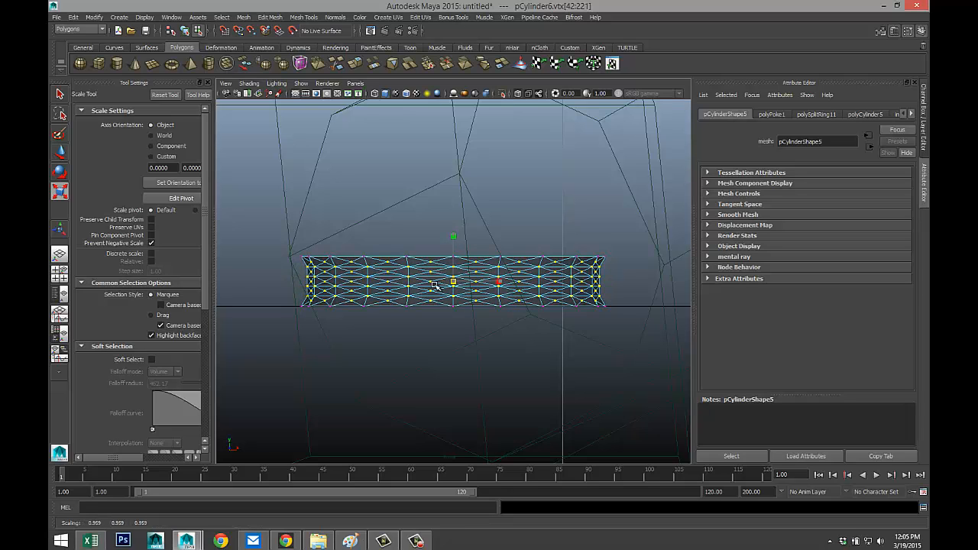
click(60, 274)
key(space)
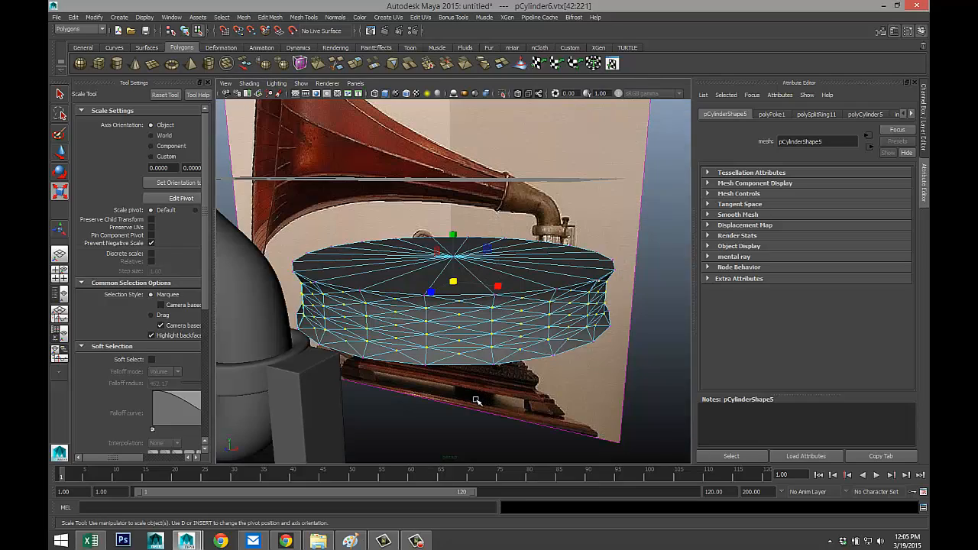
mouse_move(474, 396)
alt+mouse_down()
mouse_move(430, 377)
mouse_move(473, 398)
alt+mouse_up()
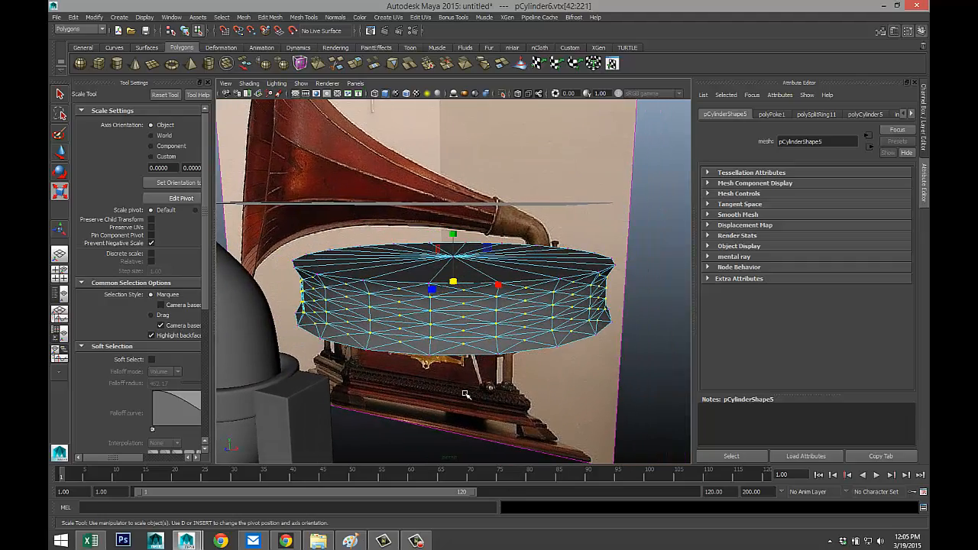
Undo the last vertex scaling, reduce the selection to the poked faces' centre vertices around the side, and scale them slightly inward.
key(ctrl+z)
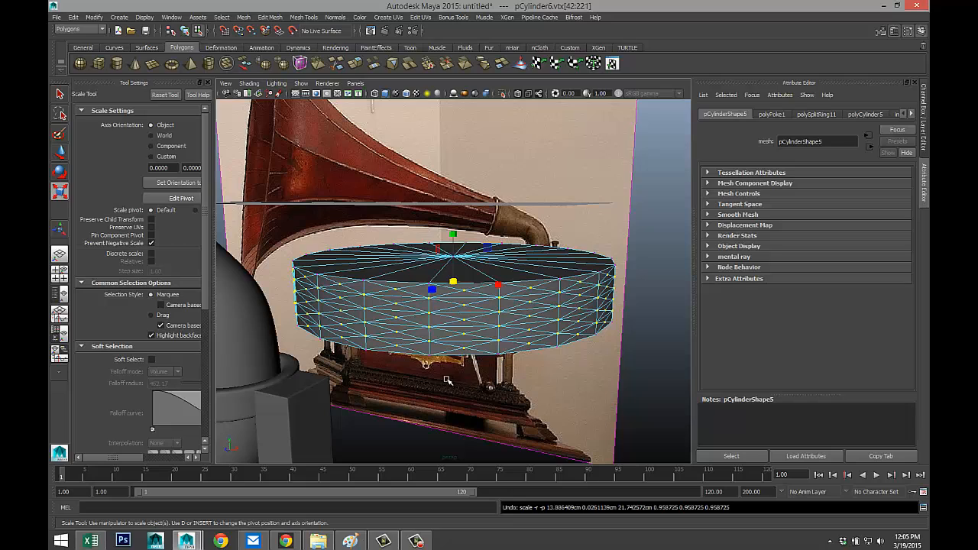
shift+click(364, 297)
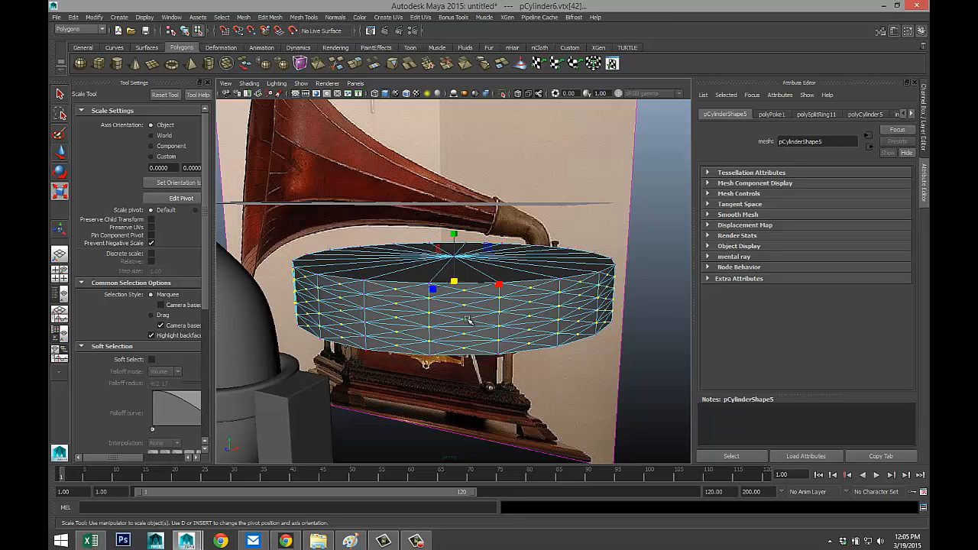
shift+click(430, 314)
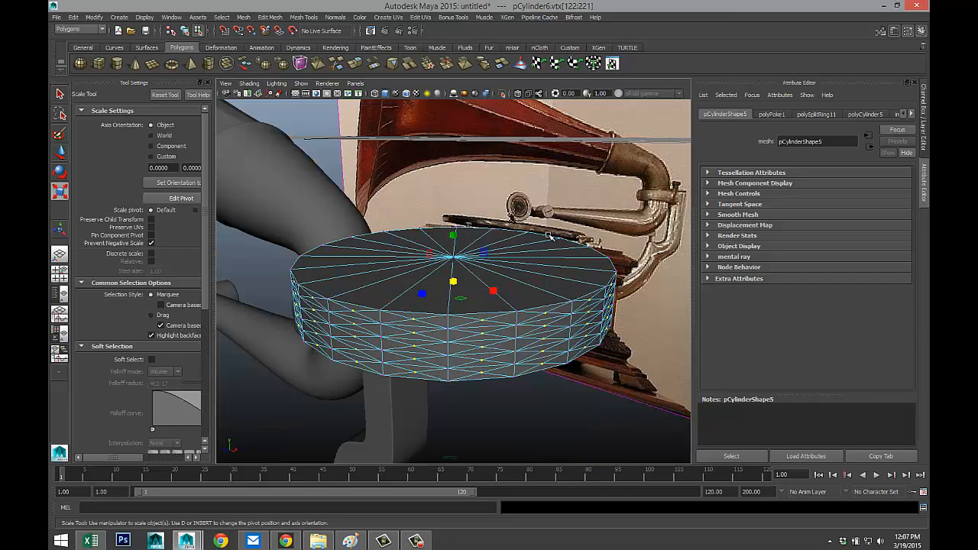
alt+drag(518, 358, 535, 276)
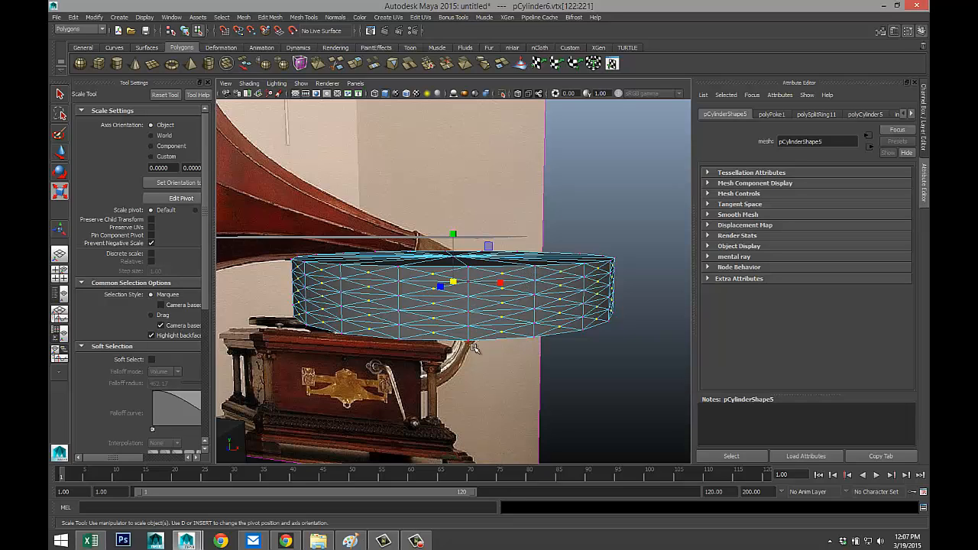
drag(454, 283, 441, 284)
alt+drag(521, 336, 605, 340)
click(593, 392)
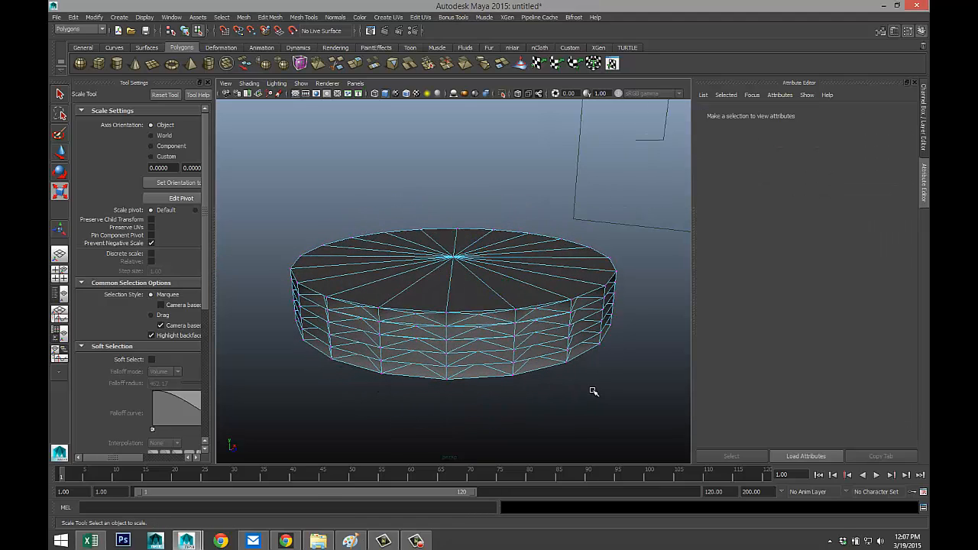
Preview the whole cylinder in smooth mesh display from above, and return it to the unsmoothed display.
right_drag(533, 294, 553, 279)
click(547, 282)
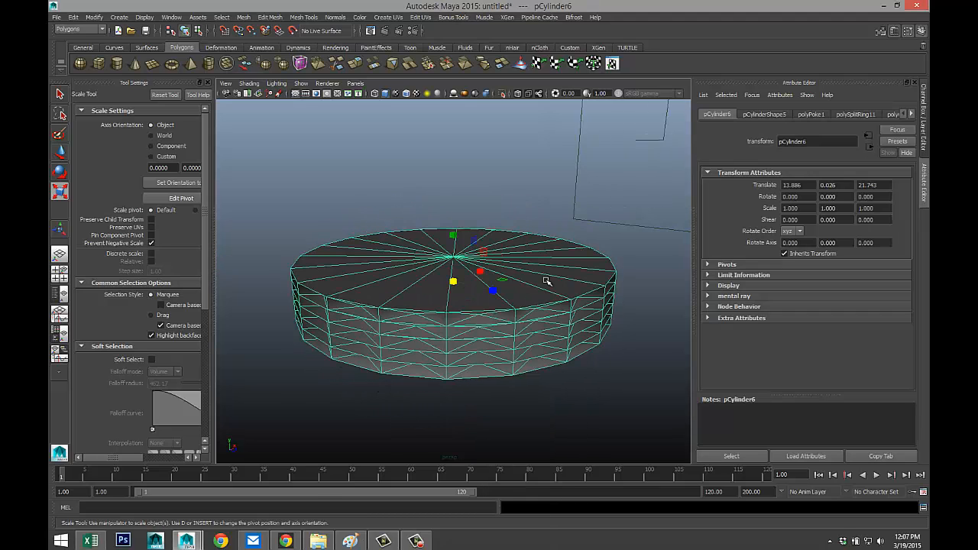
key(3)
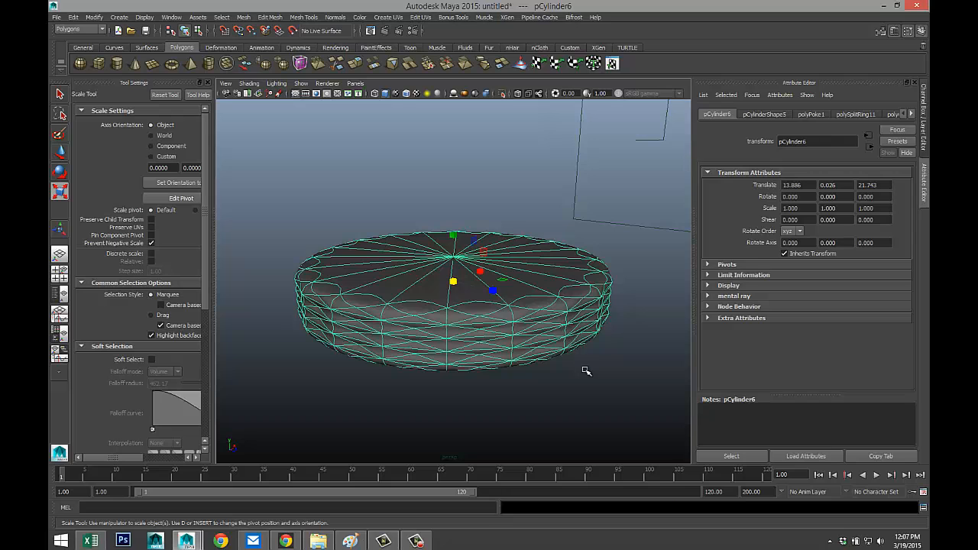
click(574, 363)
alt+drag(550, 356, 518, 373)
click(516, 367)
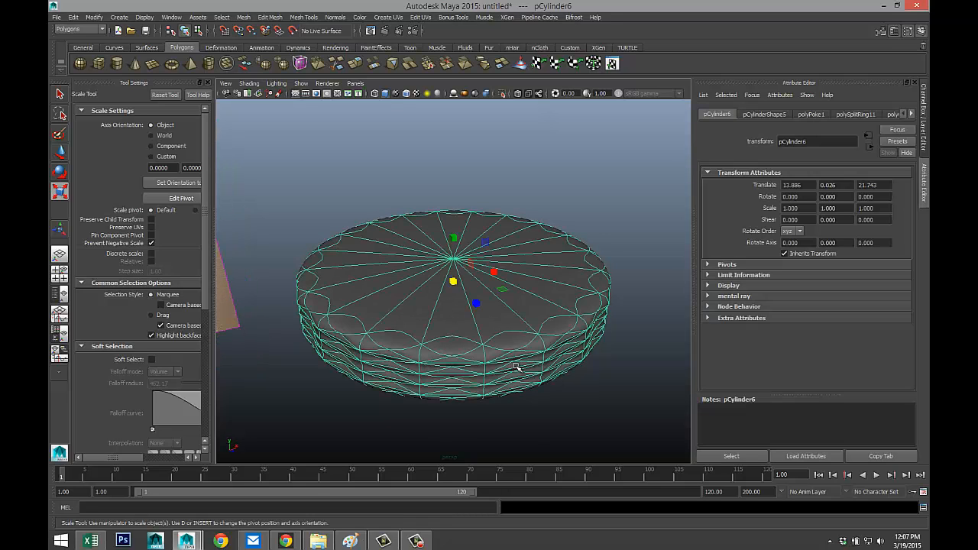
key(1)
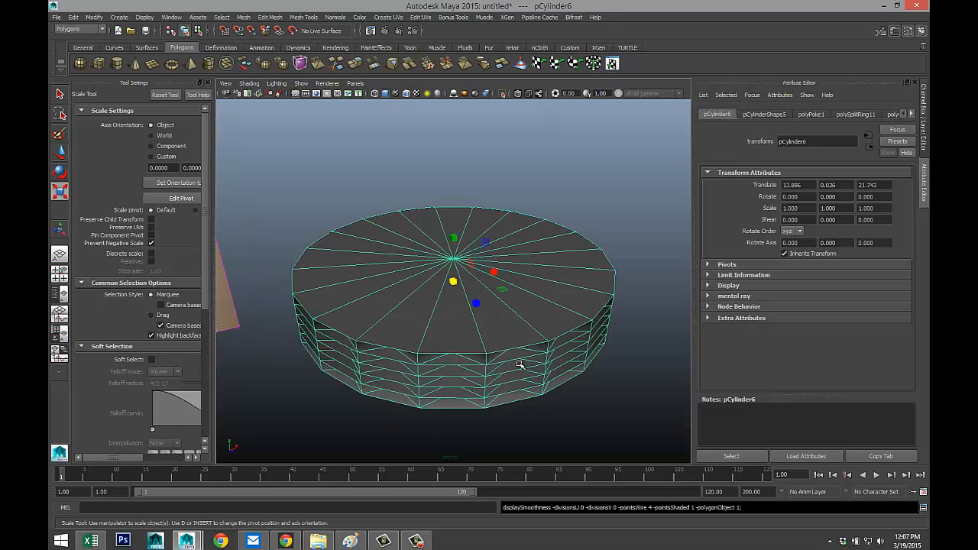
Try to insert an edge loop near the cylinder's top rim using the equal distance from edge option.
scroll(519, 364, up, 3)
scroll(520, 365, down, 5)
scroll(523, 356, up, 1)
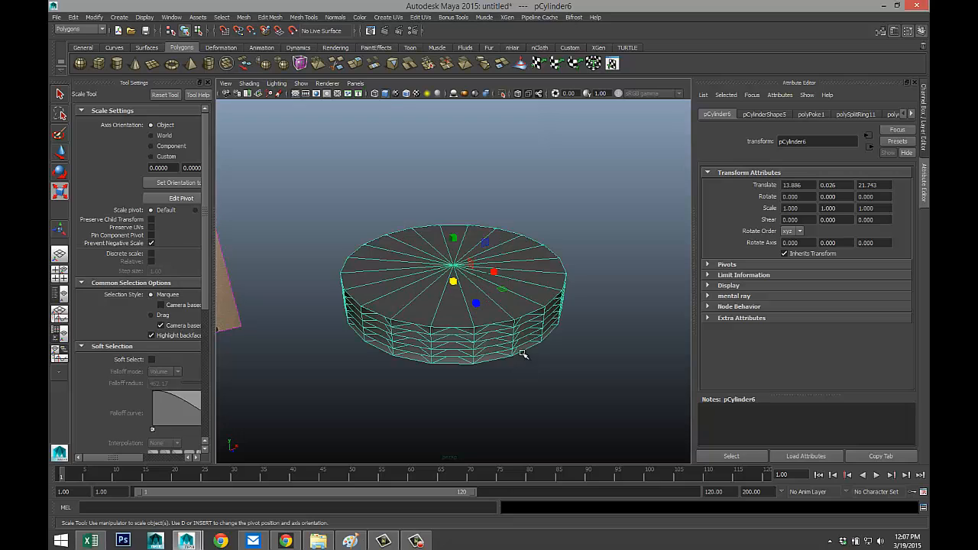
alt+drag(523, 353, 448, 214)
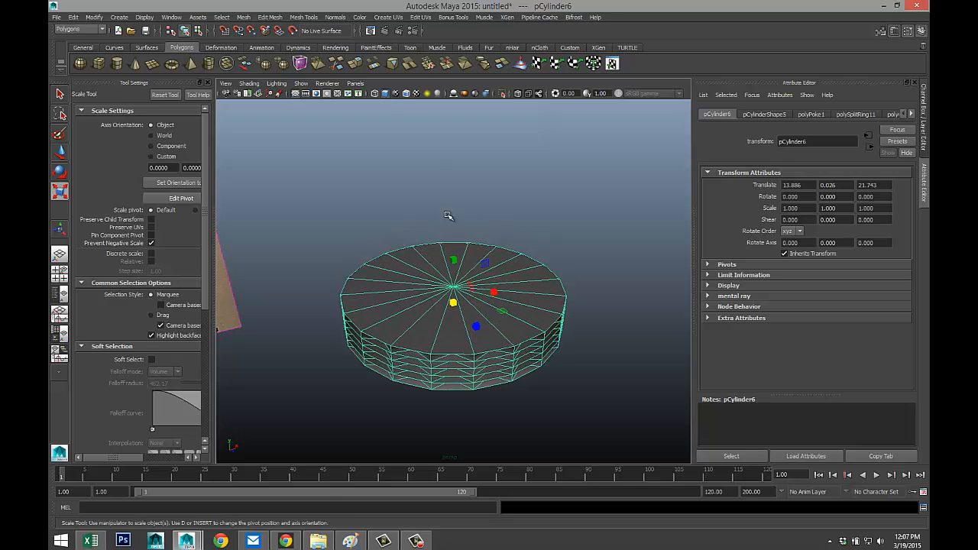
click(305, 17)
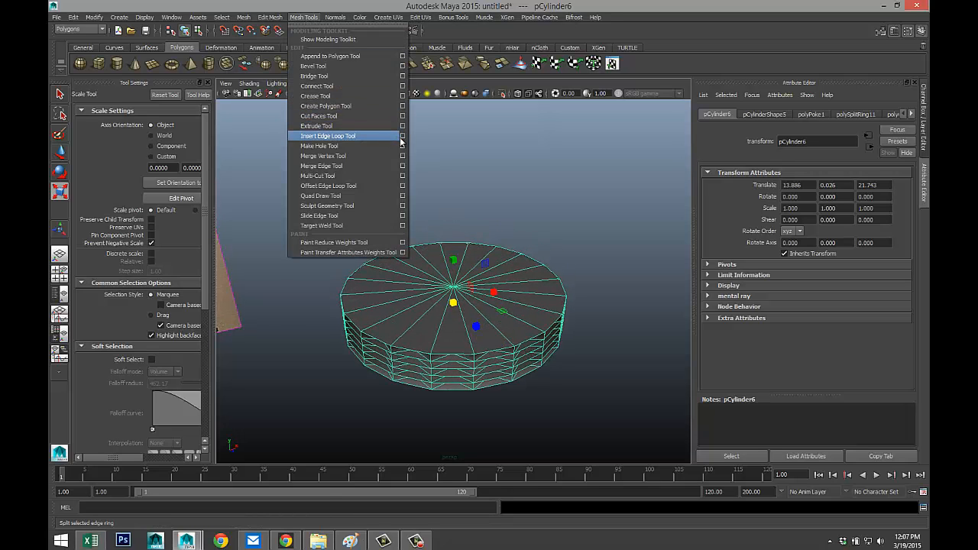
click(401, 138)
click(152, 161)
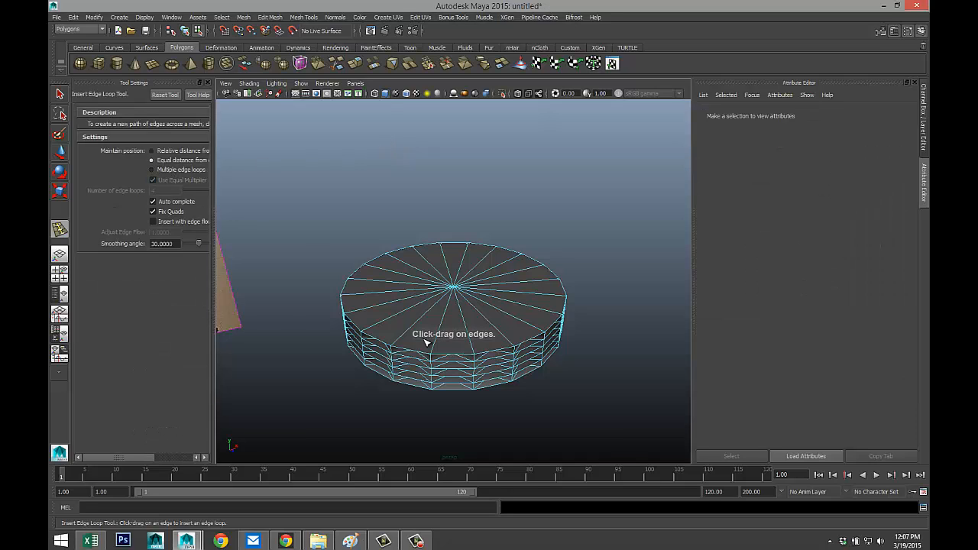
scroll(417, 342, up, 5)
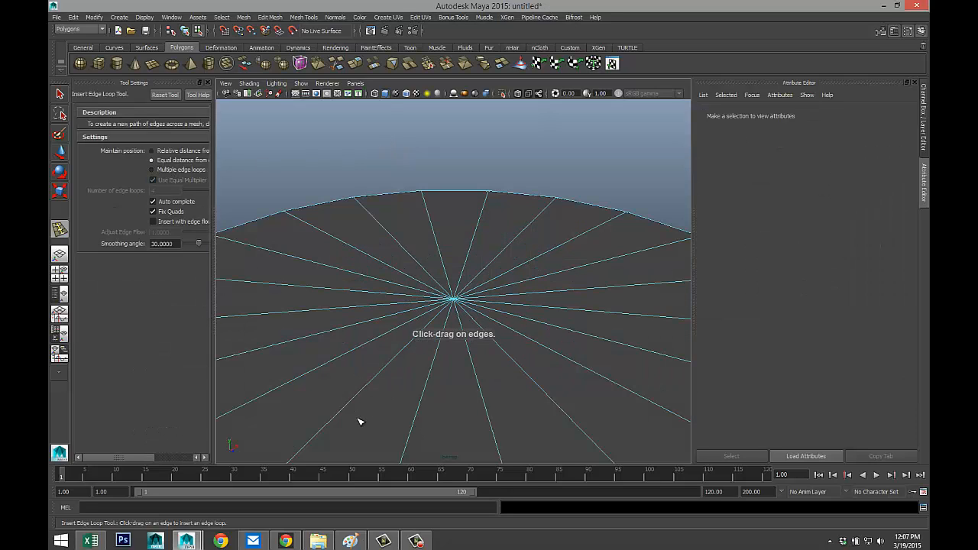
scroll(428, 336, down, 8)
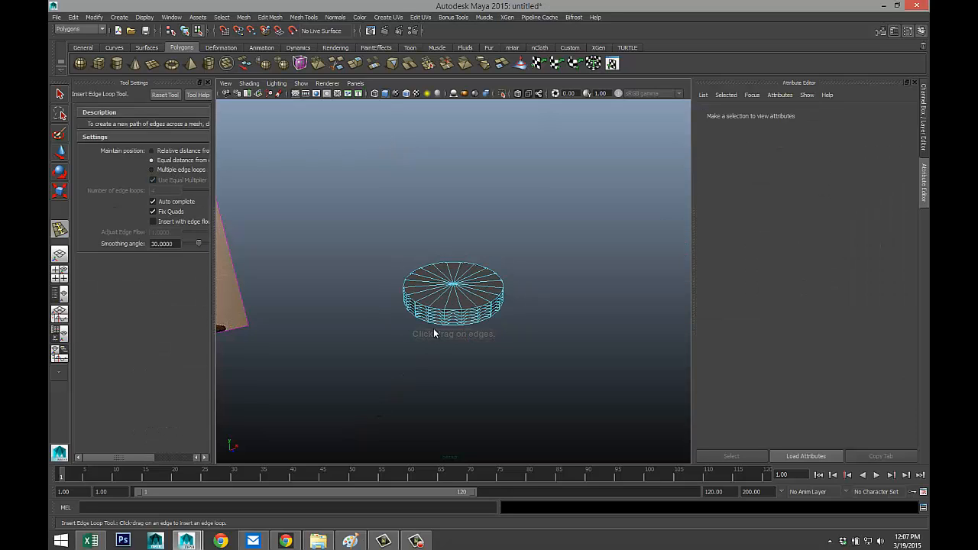
scroll(421, 338, up, 3)
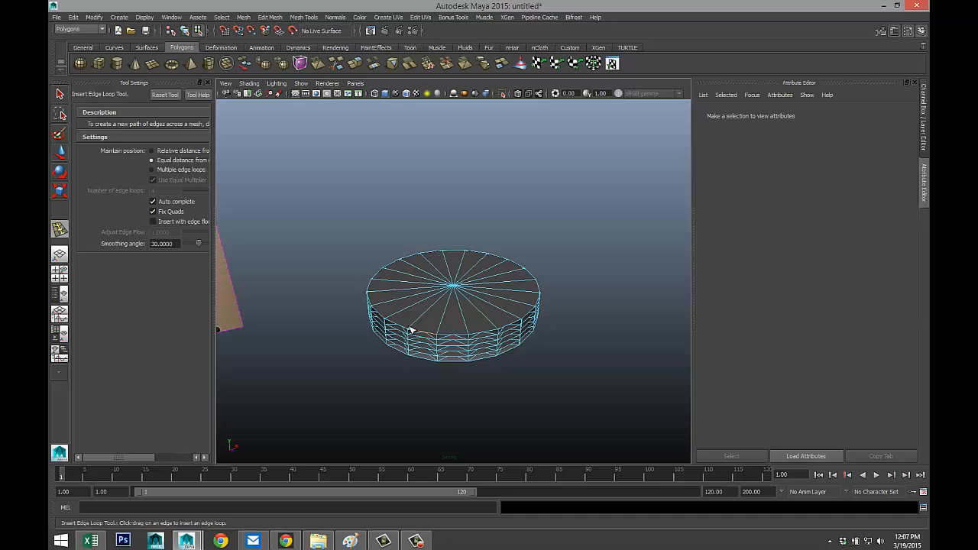
click(412, 330)
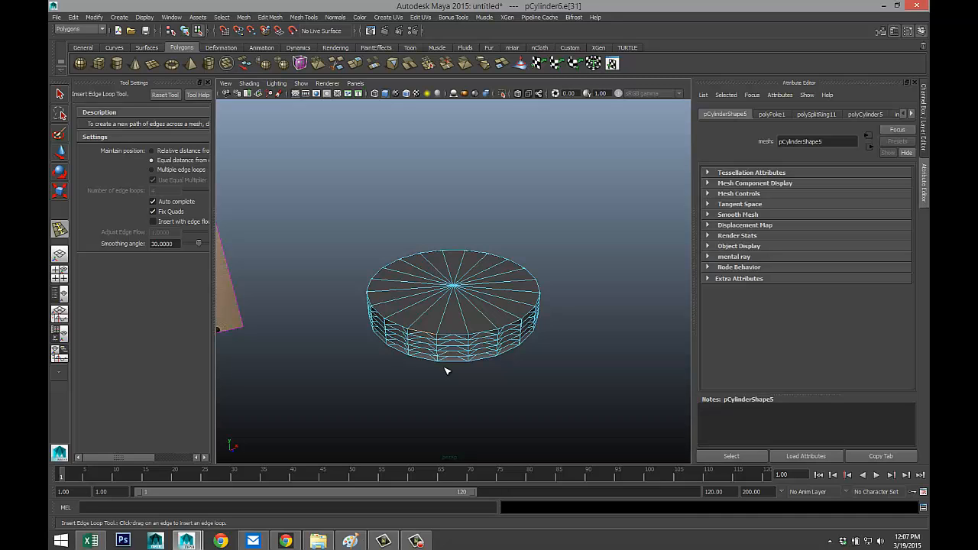
click(447, 371)
scroll(447, 371, up, 5)
scroll(443, 368, down, 8)
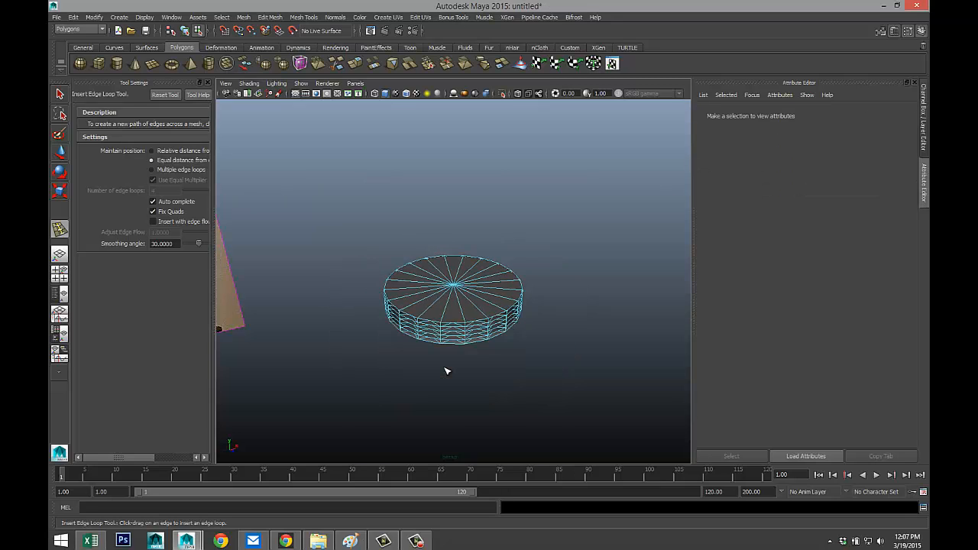
scroll(446, 372, up, 3)
key(q)
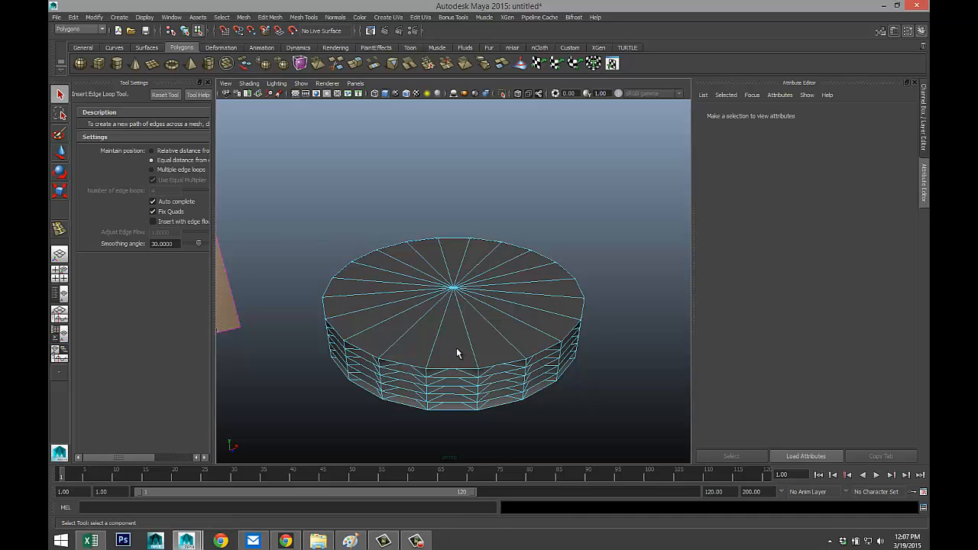
Select every triangular face of the cylinder's top cap, extrude them and scale the extruded faces inward to about 0.98 in X and Z.
right_drag(457, 348, 453, 334)
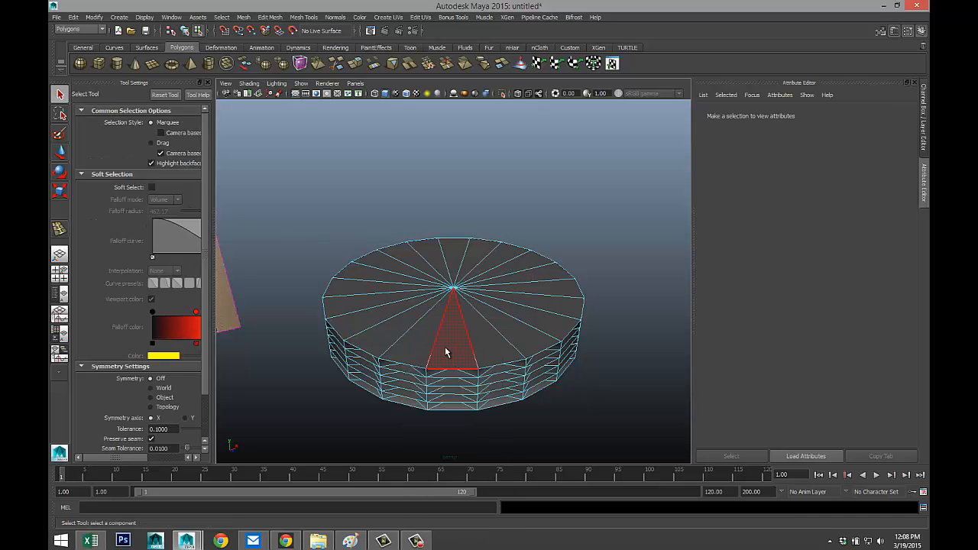
click(446, 351)
shift+double_click(457, 273)
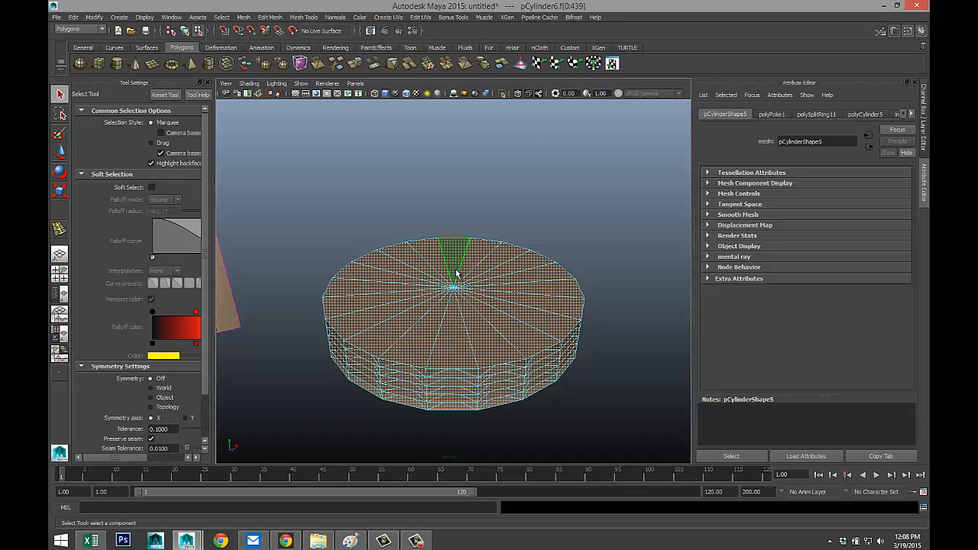
click(456, 348)
shift+double_click(408, 314)
shift+click(398, 305)
shift+click(392, 297)
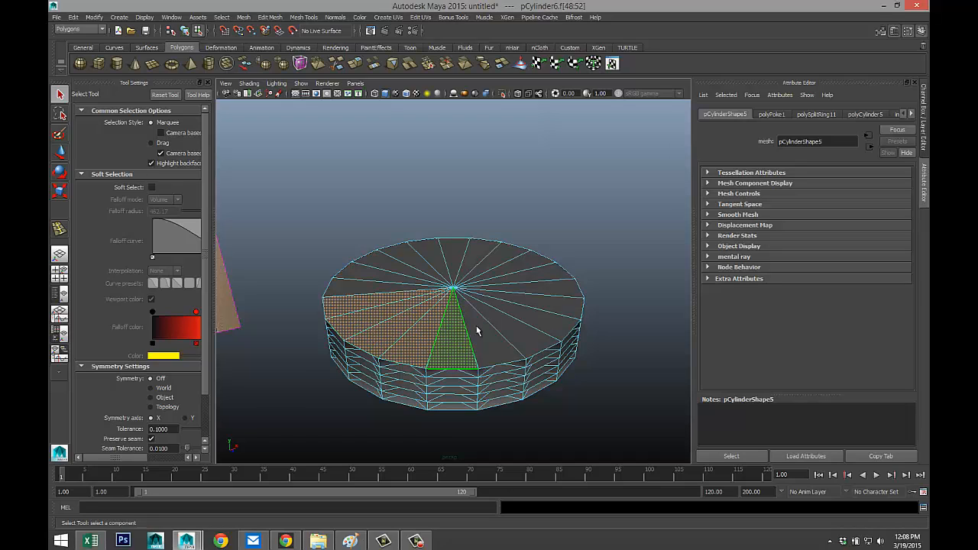
shift+click(486, 329)
shift+click(516, 331)
shift+click(527, 320)
shift+click(541, 307)
shift+click(544, 289)
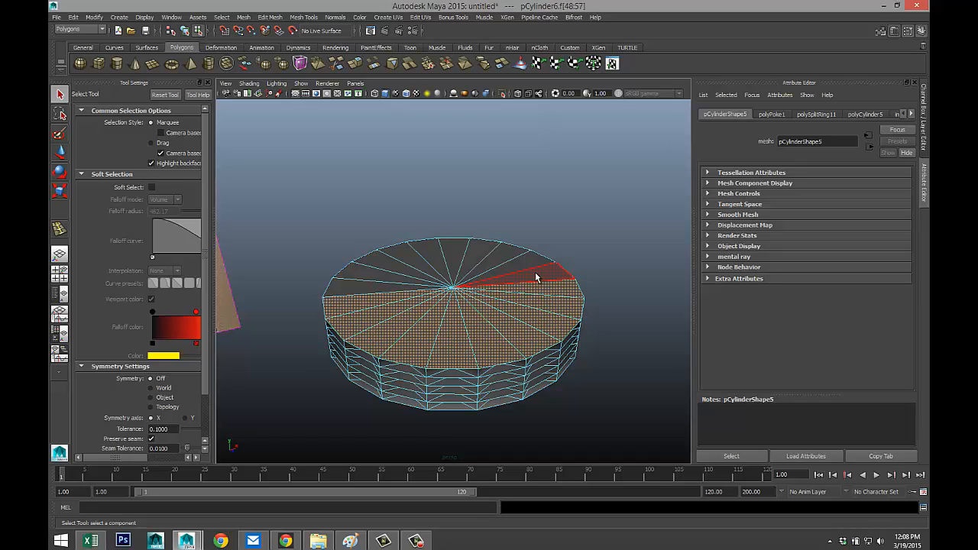
shift+click(533, 276)
shift+click(523, 268)
shift+click(498, 255)
shift+click(475, 250)
shift+click(453, 254)
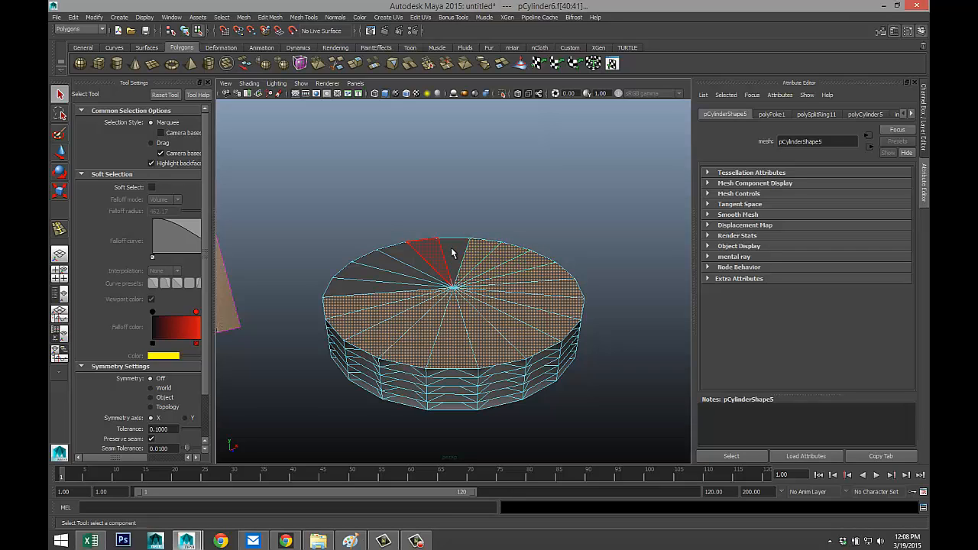
shift+click(430, 256)
shift+click(404, 255)
shift+click(403, 269)
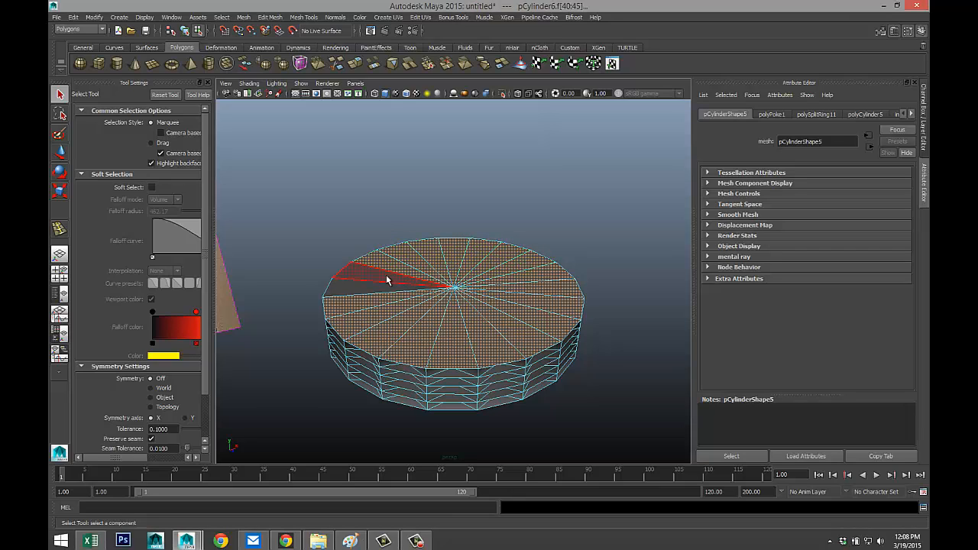
shift+click(382, 281)
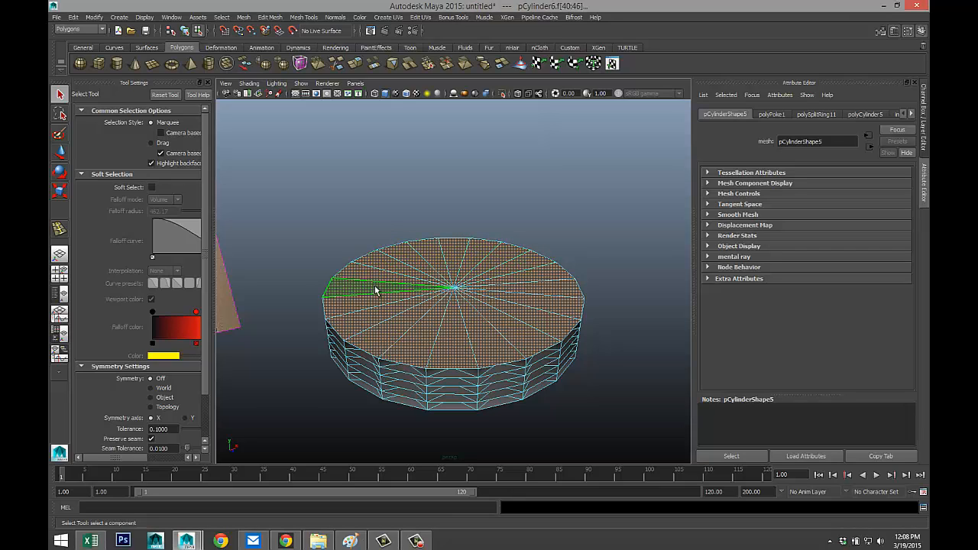
click(269, 17)
click(327, 282)
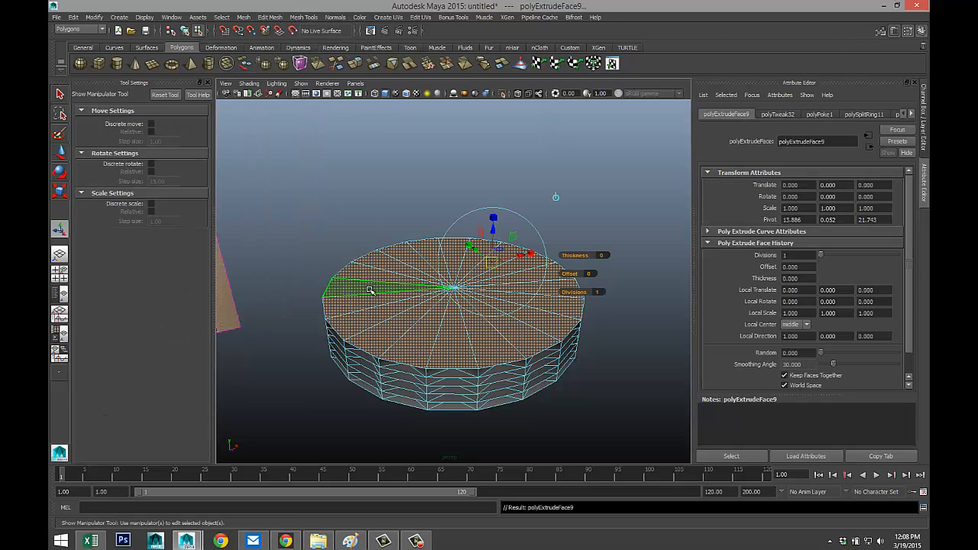
key(r)
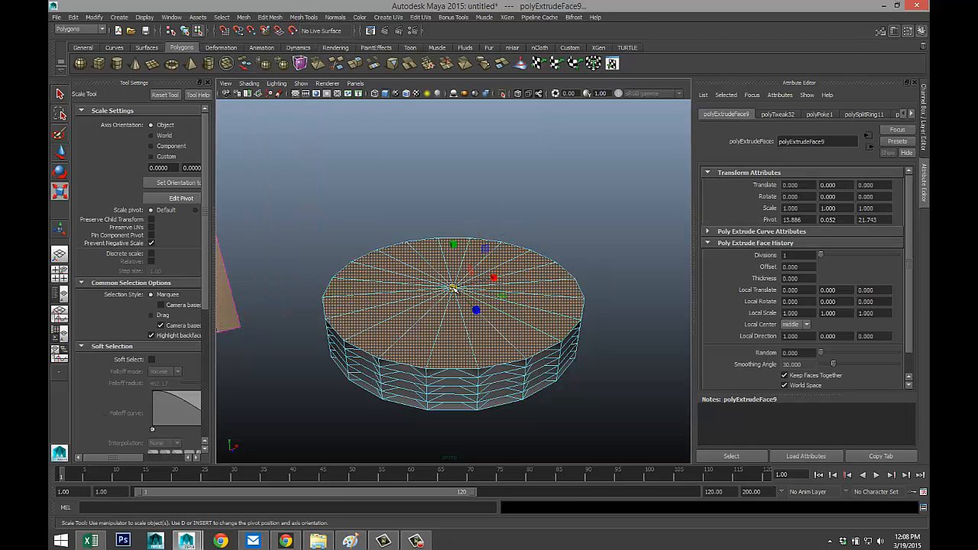
drag(454, 288, 450, 287)
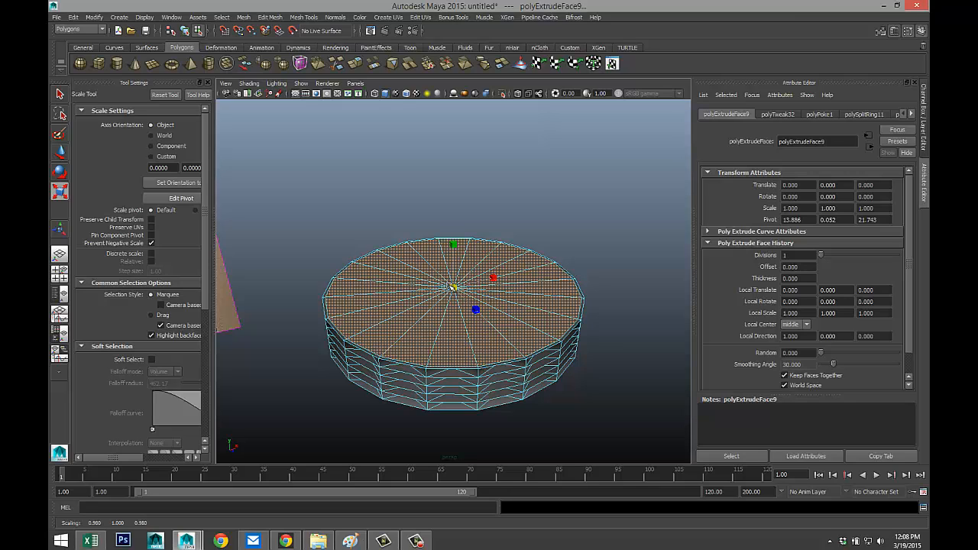
click(499, 212)
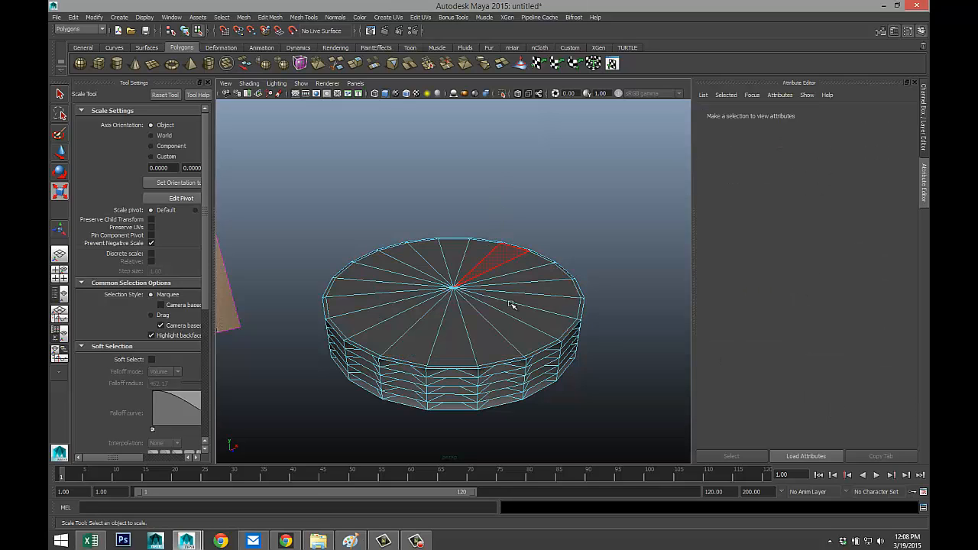
Return the ribbed disc to object mode and clear the selection.
right_drag(519, 290, 555, 280)
click(554, 284)
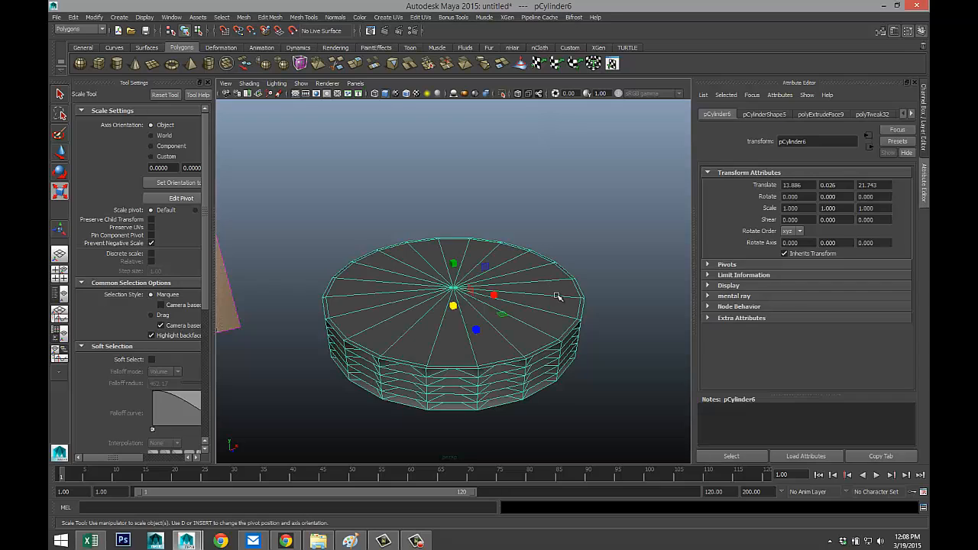
click(571, 241)
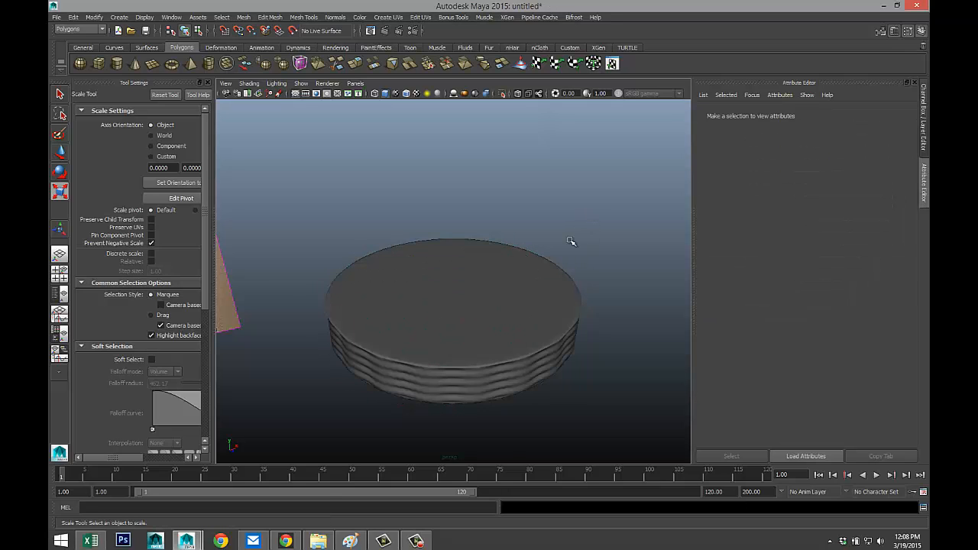
Create a small, narrow upright polygon cylinder in front of the disc.
scroll(545, 299, down, 3)
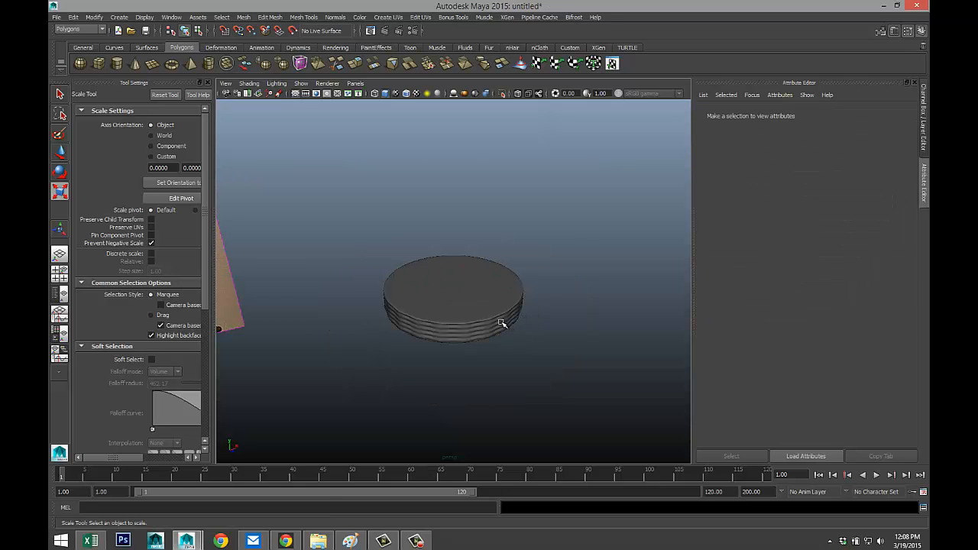
alt+drag(502, 324, 463, 337)
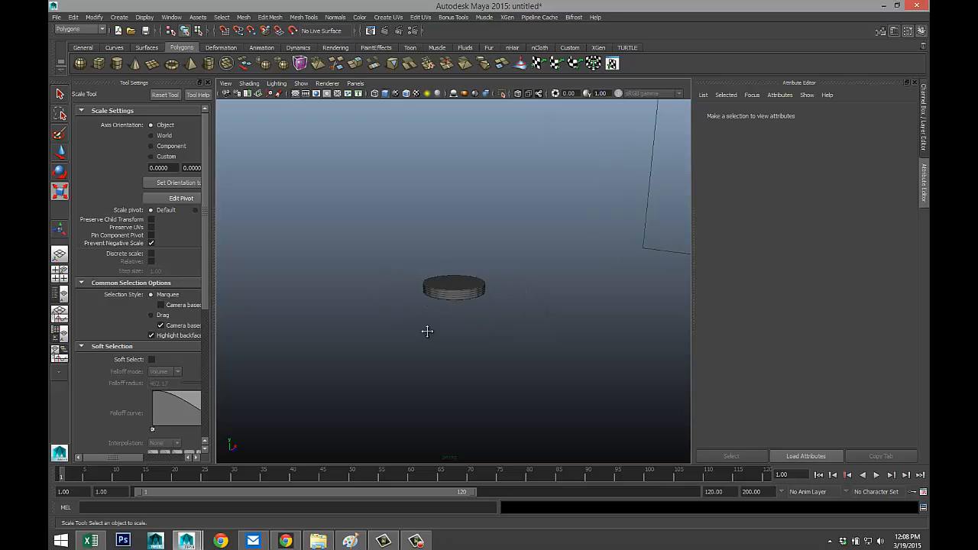
alt+middle_drag(427, 331, 366, 336)
scroll(479, 351, up, 3)
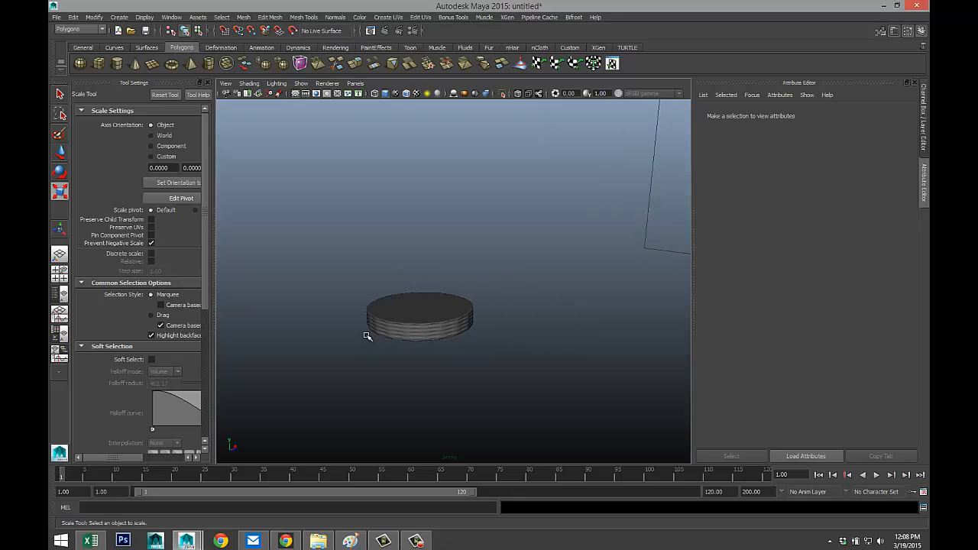
click(117, 64)
drag(512, 394, 520, 355)
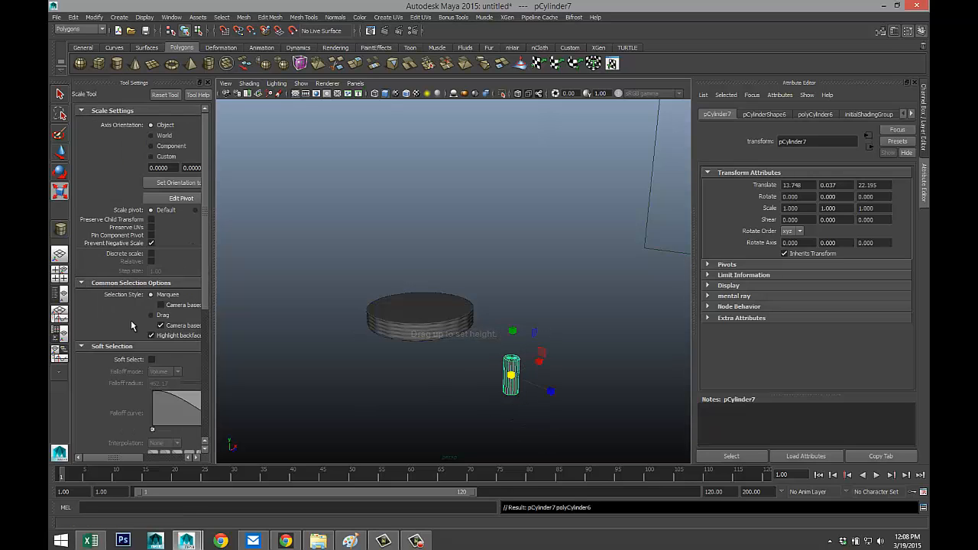
Move the small cylinder onto the disc's centre in the top view, at X 13.886, Y 0 and Z 21.743.
key(space)
key(space)
key(f)
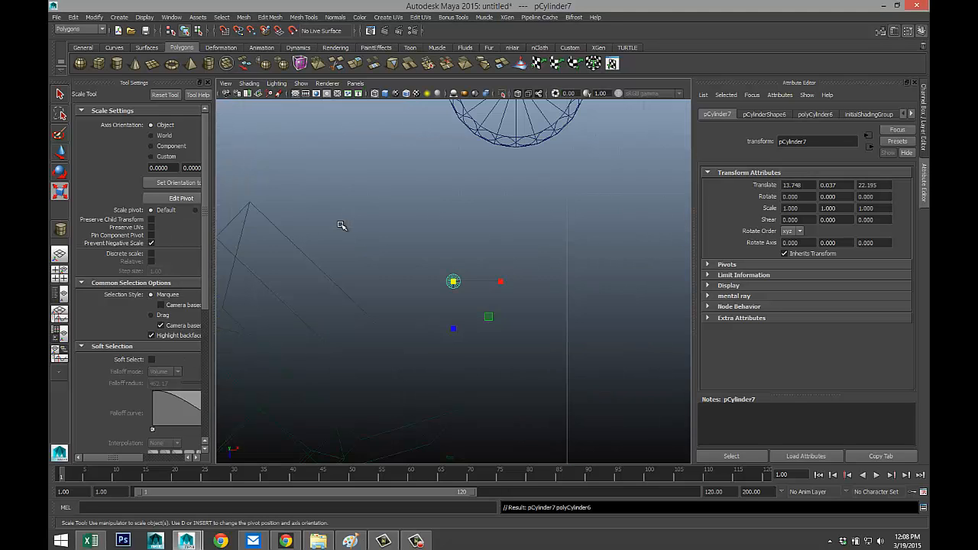
scroll(430, 234, down, 5)
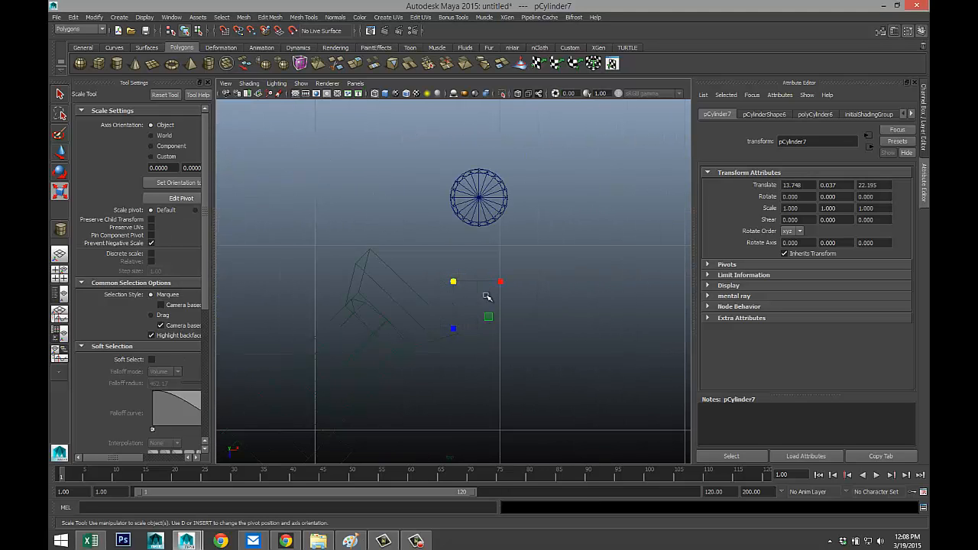
key(w)
drag(454, 281, 480, 202)
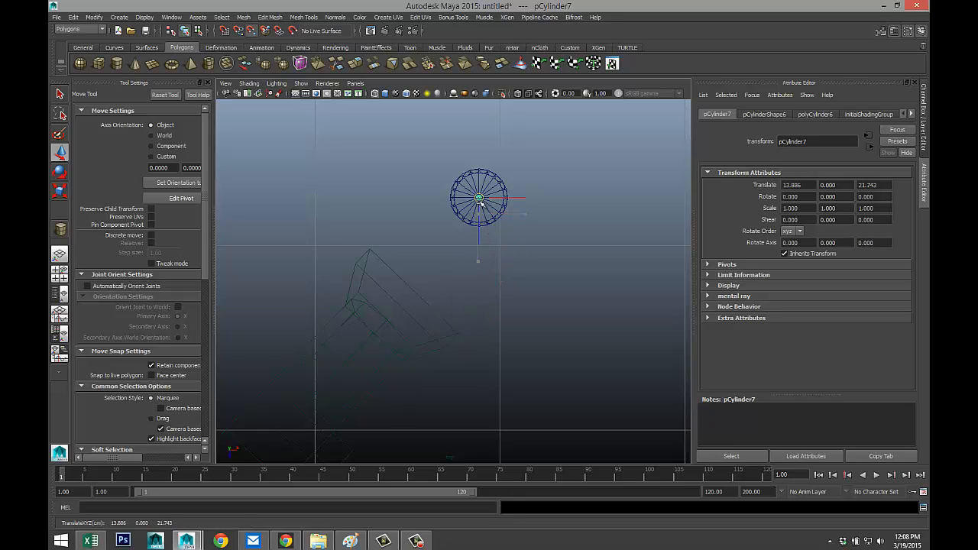
Combine the disc and the small cylinder into one mesh, working in the front view.
click(60, 272)
key(space)
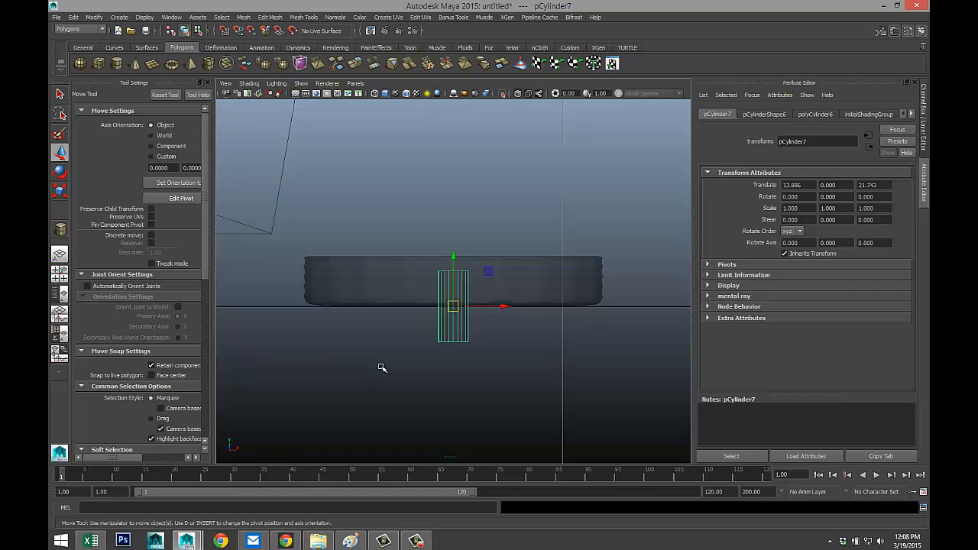
drag(405, 222, 530, 402)
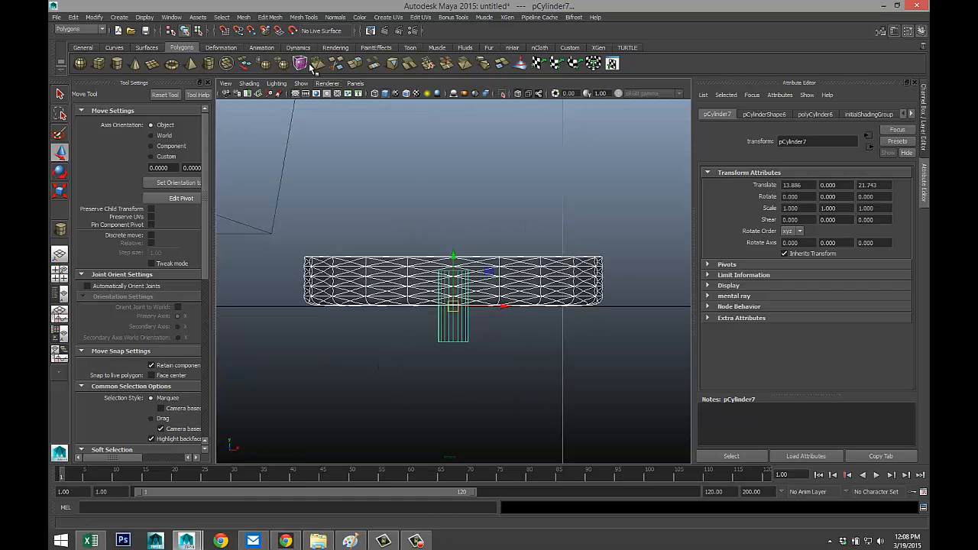
click(243, 17)
click(259, 48)
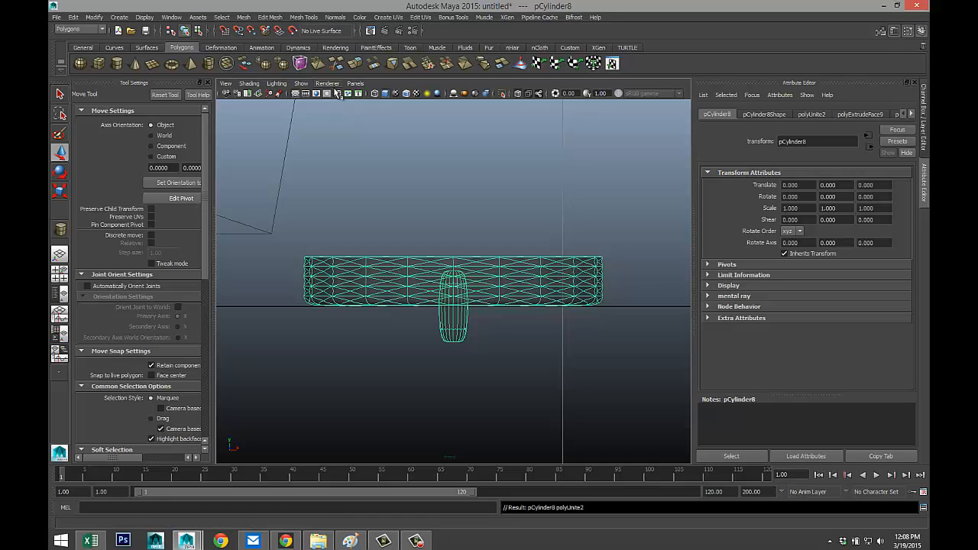
Turn off the smooth preview and insert an edge loop close to the small cylinder's bottom edge.
key(1)
scroll(461, 342, up, 3)
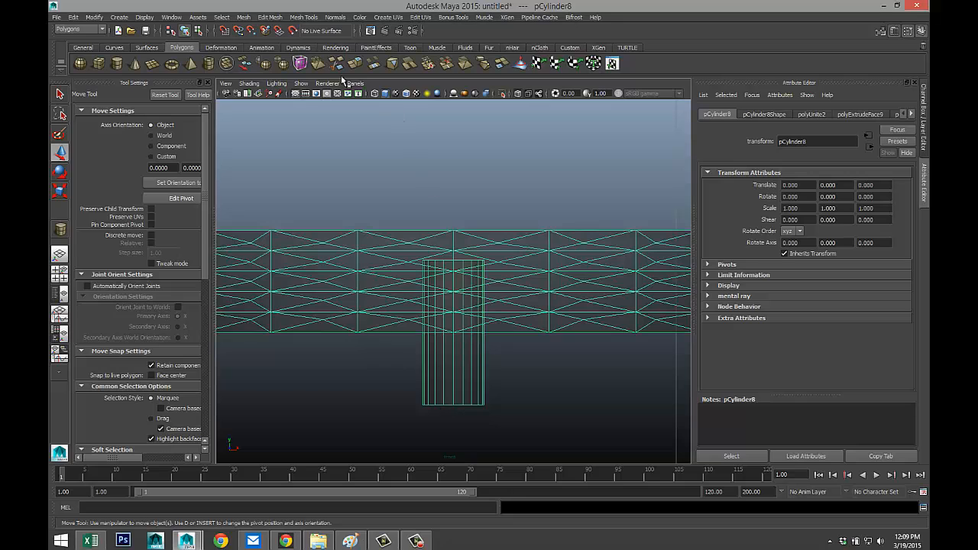
click(303, 17)
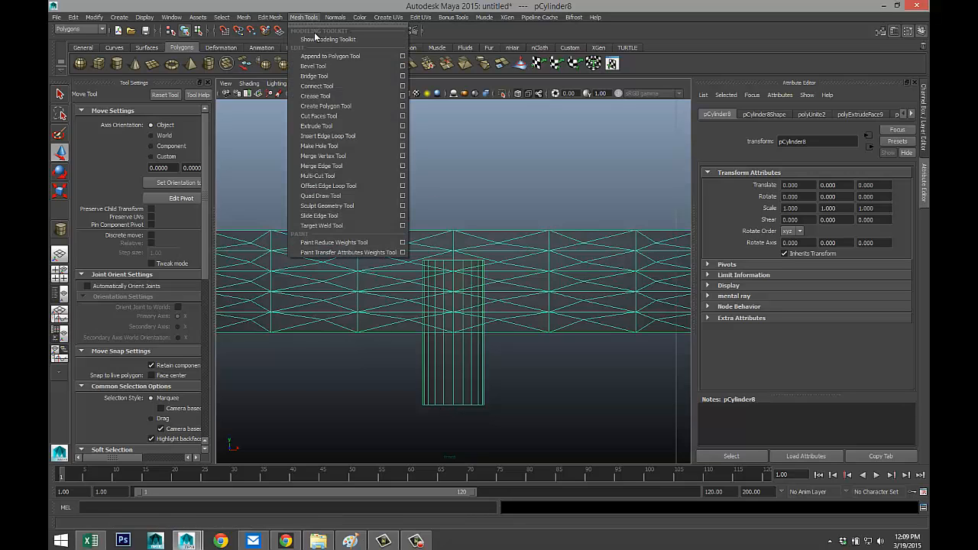
click(365, 137)
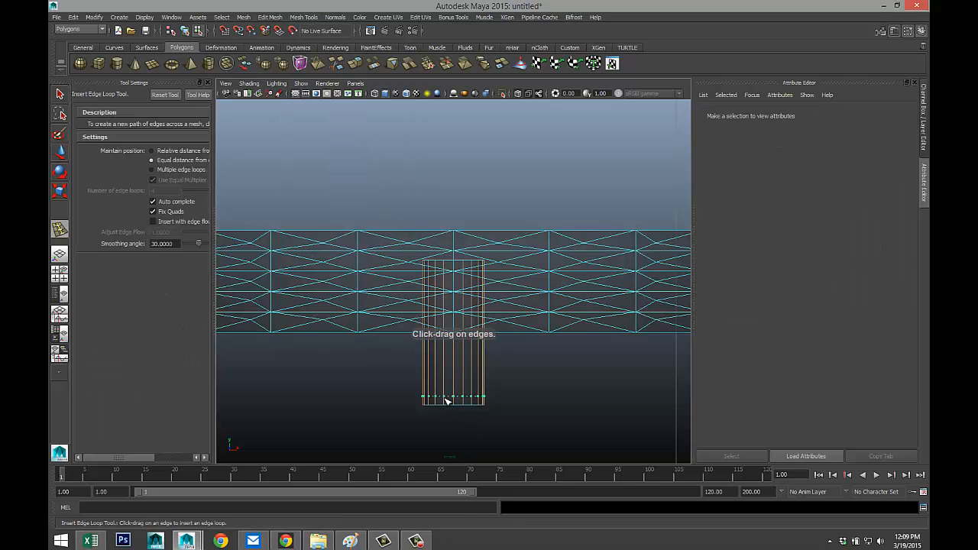
click(449, 406)
key(q)
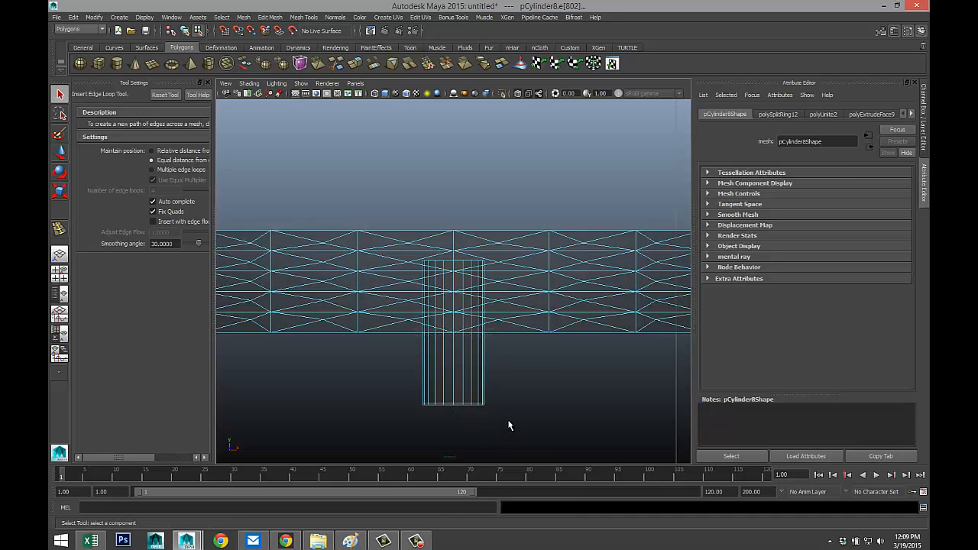
Preview the combined mesh smoothed in object mode, and return it to the unsmoothed display.
right_drag(501, 295, 544, 272)
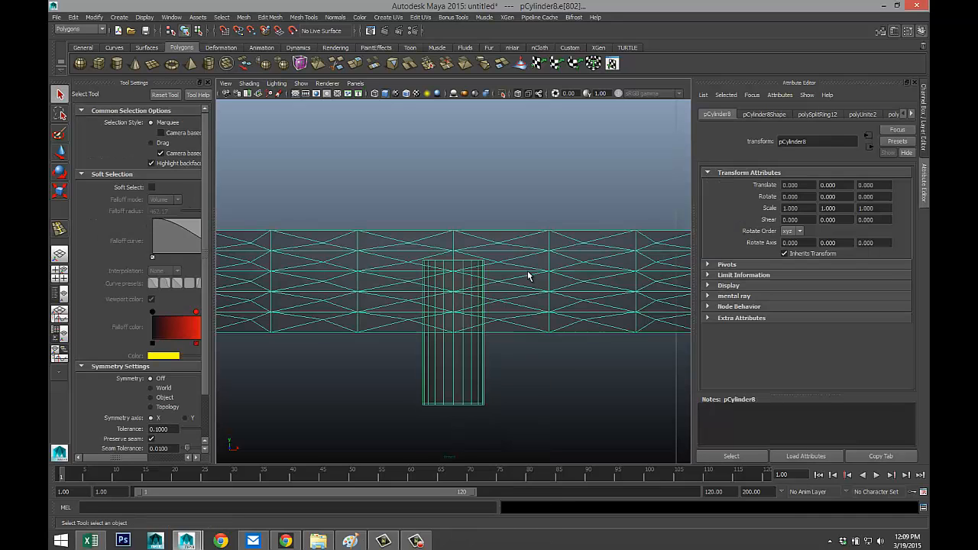
key(3)
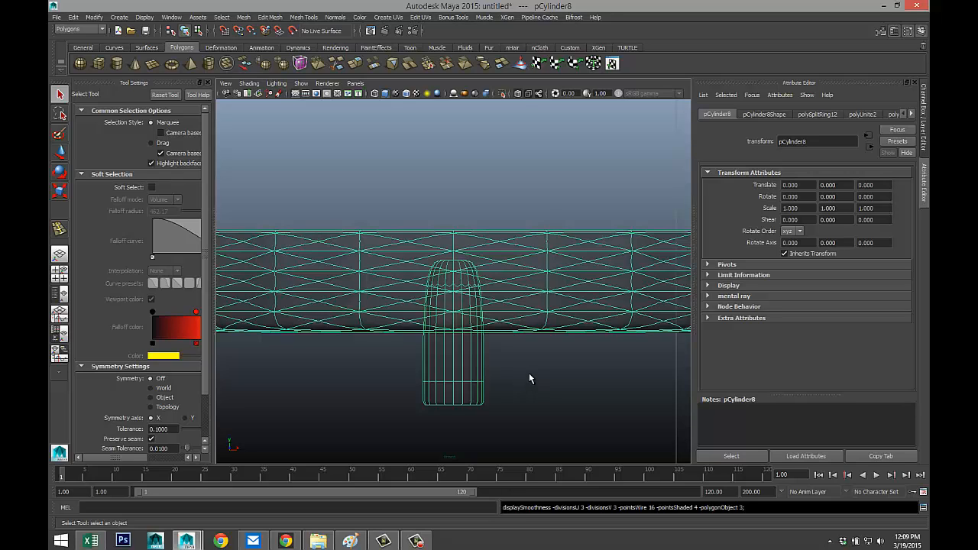
key(1)
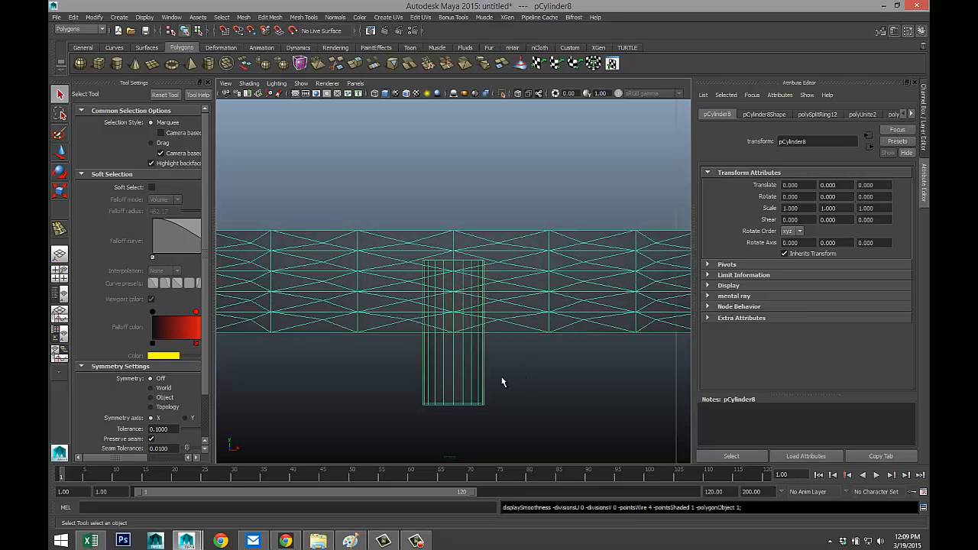
Separate the combined mesh into its disc and cylinder parts, and select the cylinder for moving.
click(243, 16)
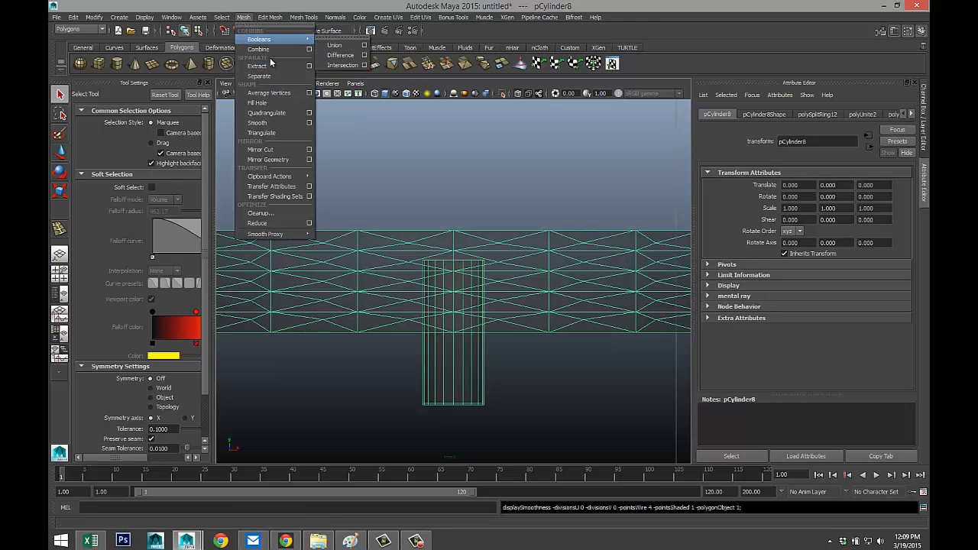
click(264, 77)
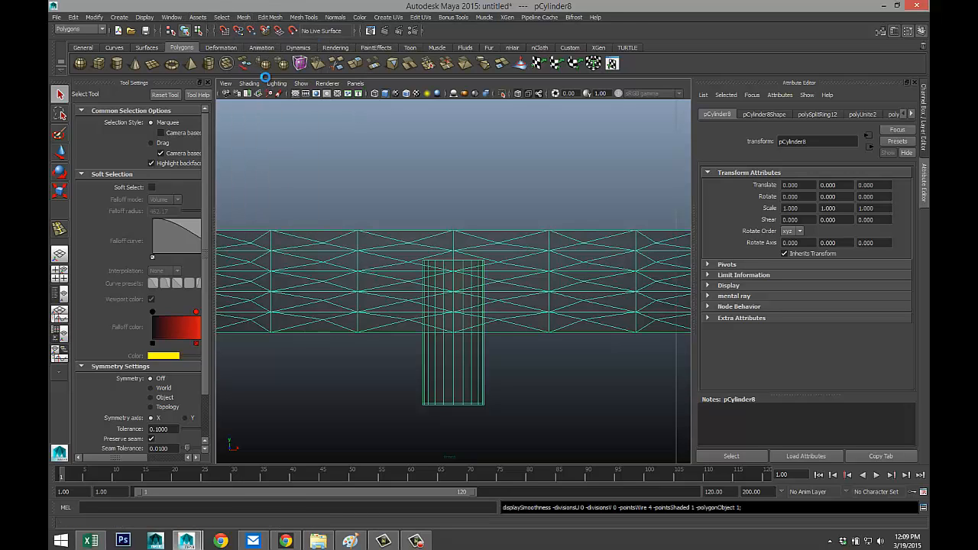
click(462, 366)
key(w)
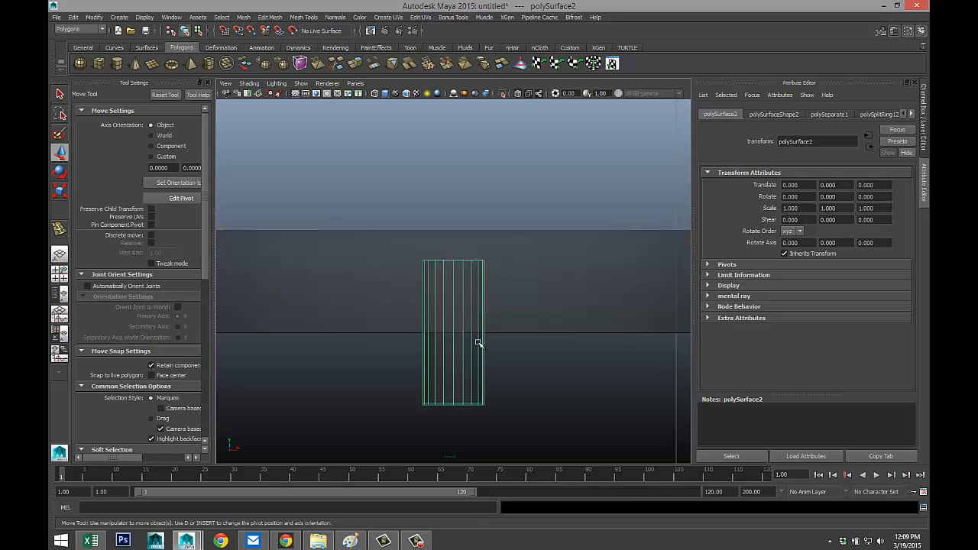
Center the cylinder's pivot and lower it to Translate Y -0.037 so its top meets the disc's underside.
click(94, 16)
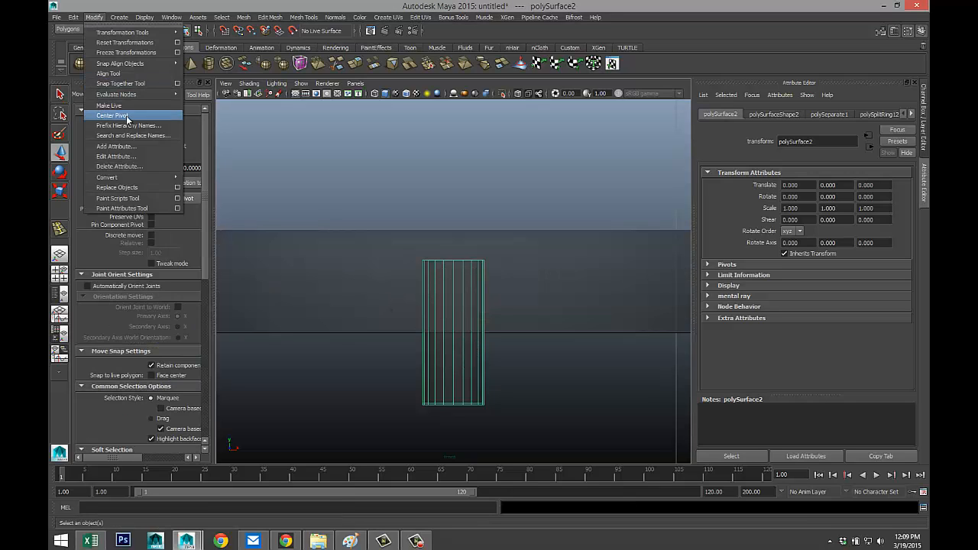
click(122, 117)
drag(454, 282, 459, 356)
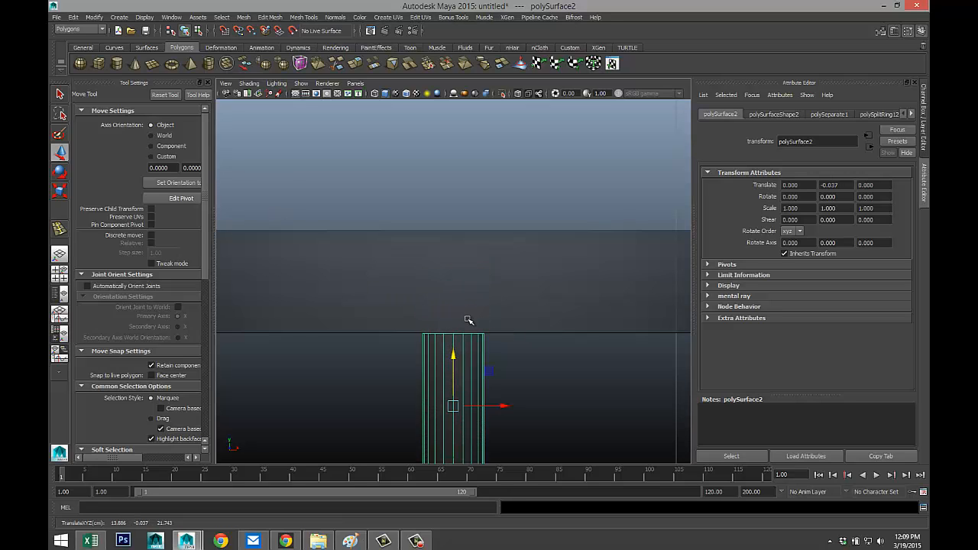
alt+middle_drag(521, 388, 525, 291)
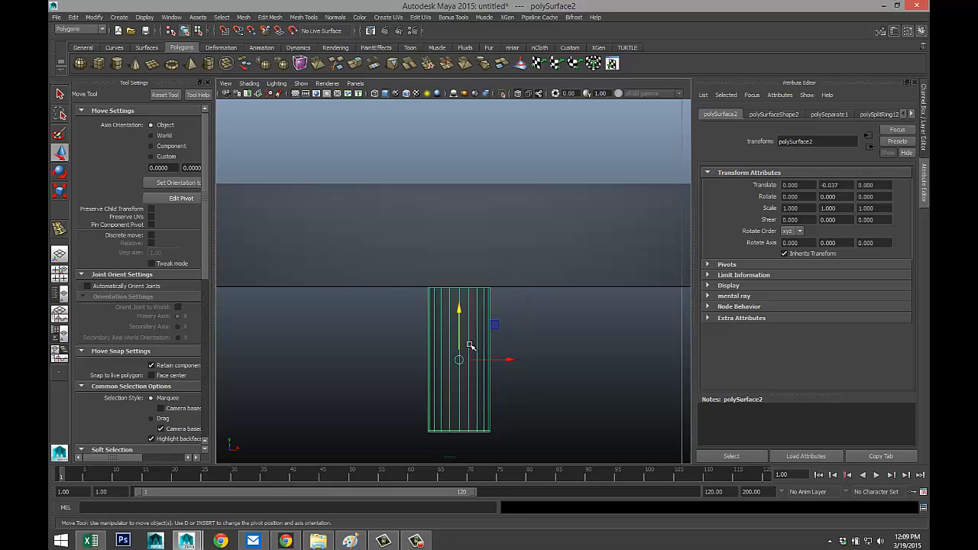
drag(456, 310, 457, 334)
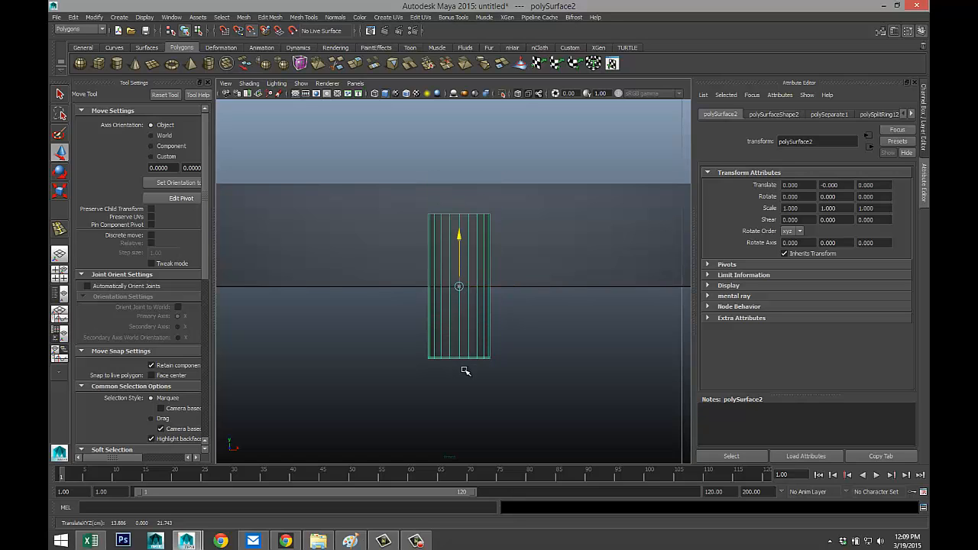
key(v)
drag(460, 234, 459, 307)
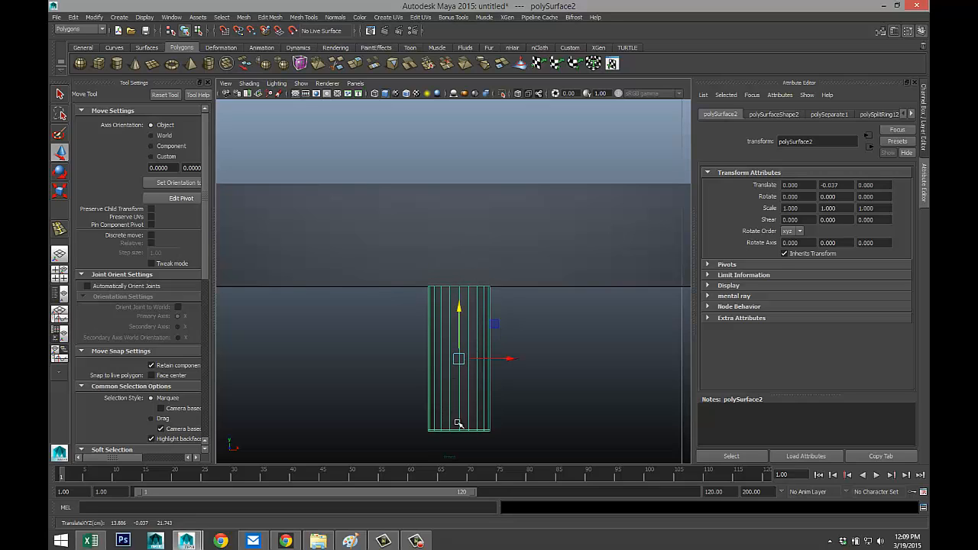
Shorten the cylinder by raising its bottom vertices to about Y -0.058.
right_drag(457, 290, 405, 291)
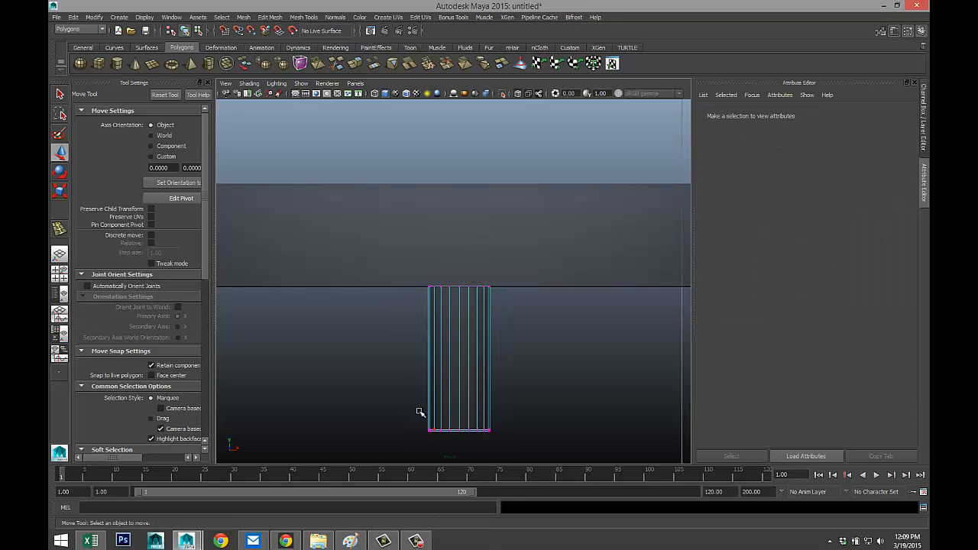
drag(397, 411, 545, 469)
drag(458, 377, 456, 350)
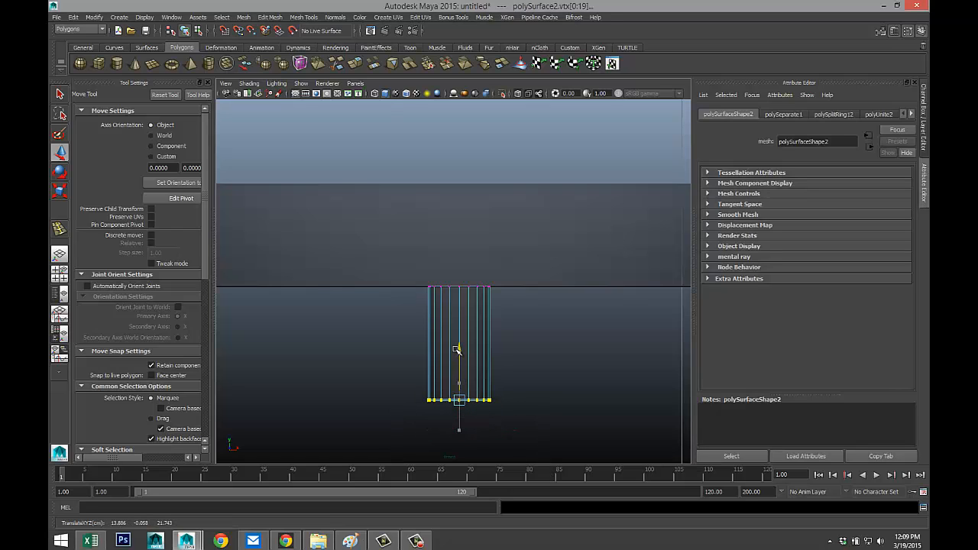
Insert an edge loop close to the cylinder's top edge, just below the disc.
click(542, 255)
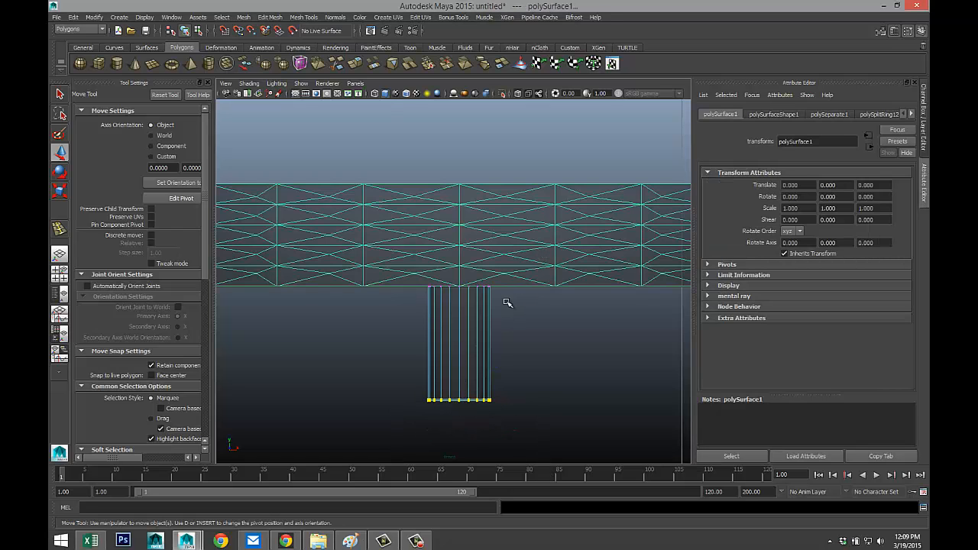
right_drag(475, 332, 493, 295)
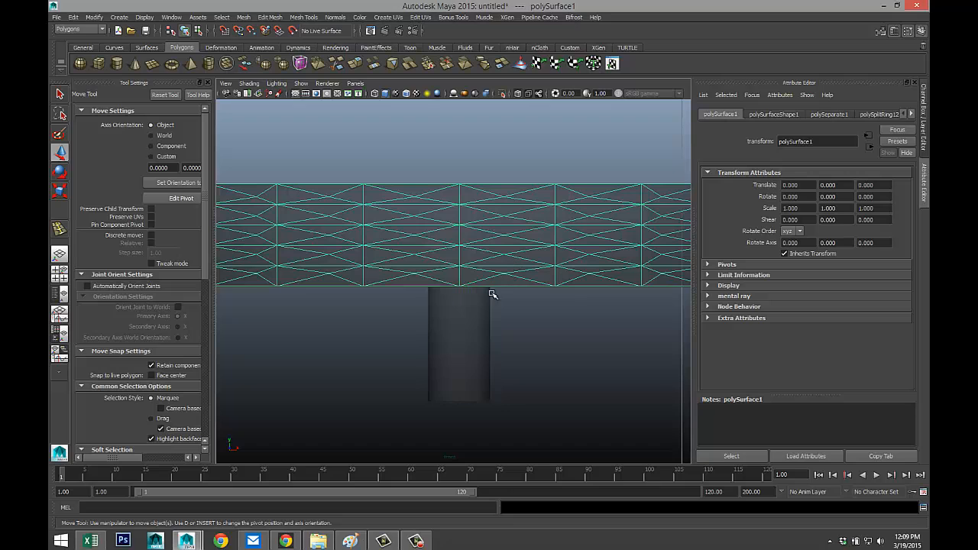
click(459, 330)
scroll(520, 372, up, 2)
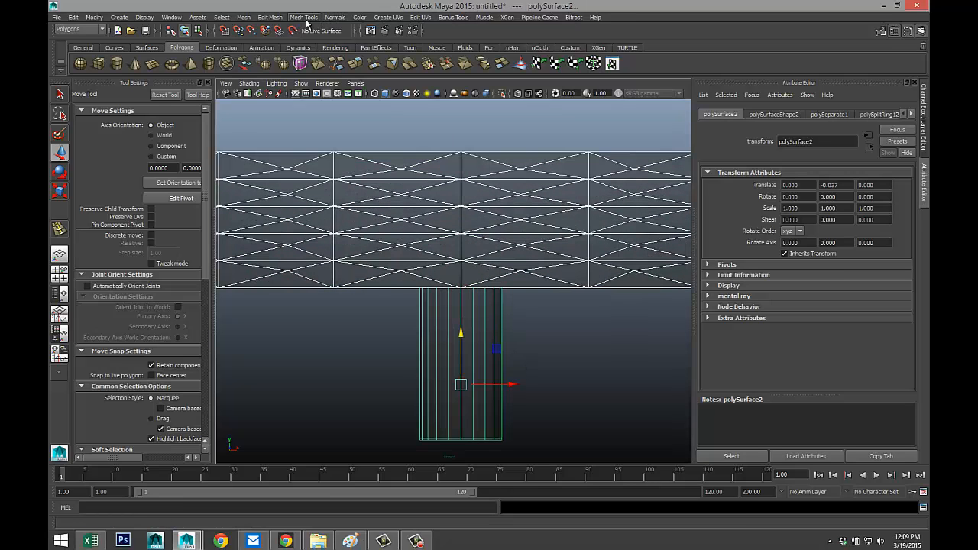
click(303, 17)
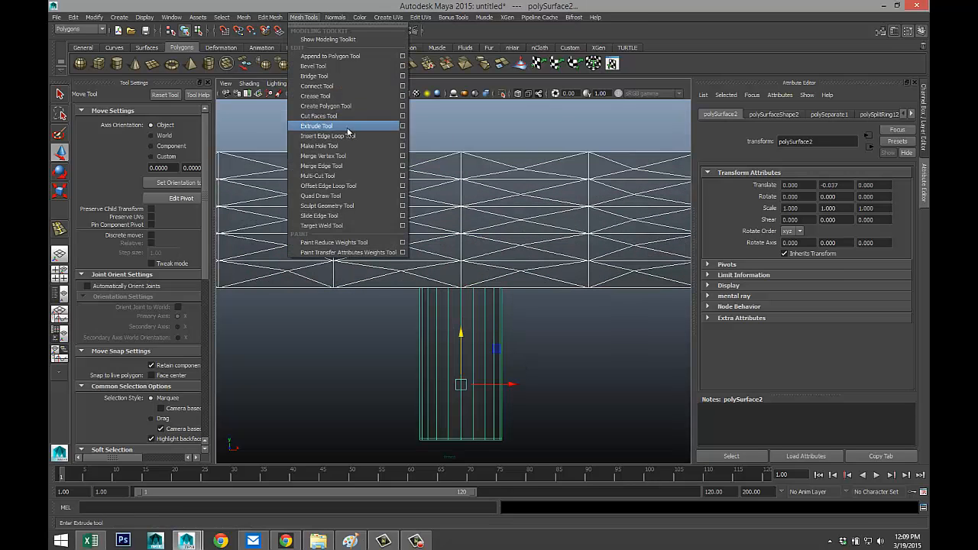
click(355, 137)
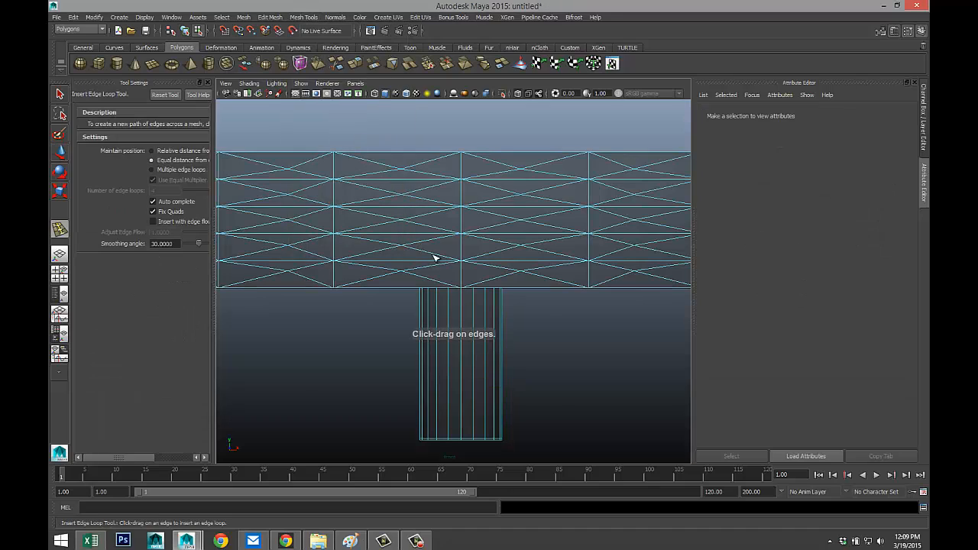
click(452, 292)
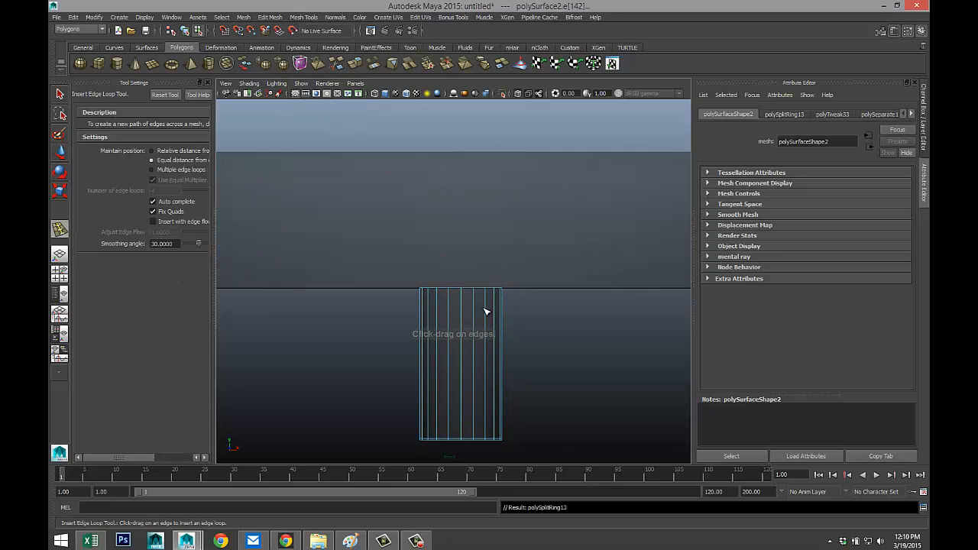
Combine the ribbed disc and the cylinder stem into one mesh and turn on its smooth preview.
key(q)
right_drag(505, 211, 544, 198)
click(515, 231)
shift+click(467, 359)
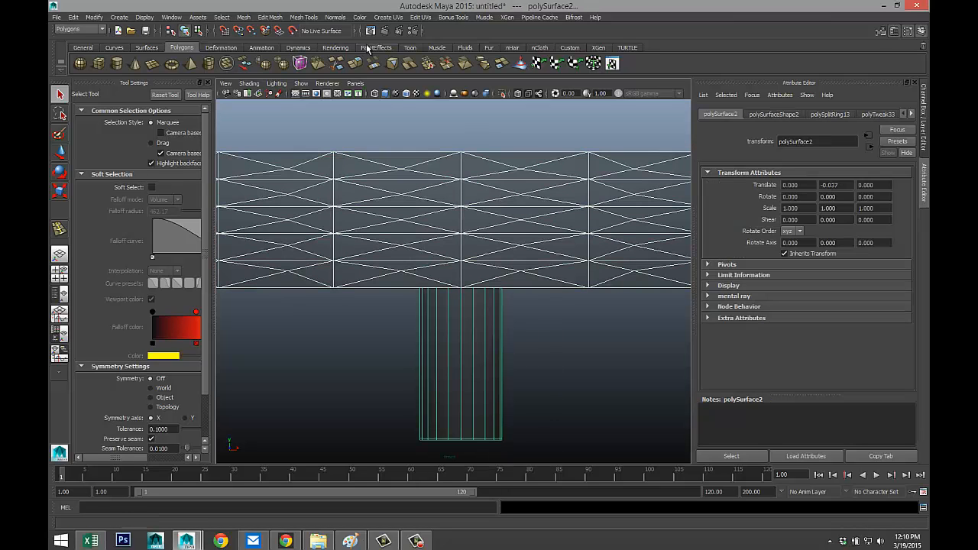
click(243, 17)
click(263, 49)
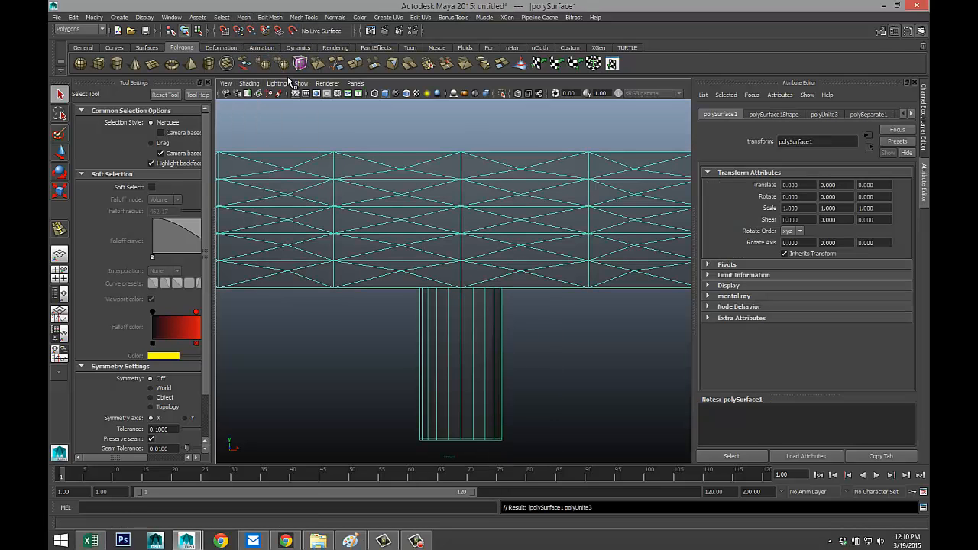
key(3)
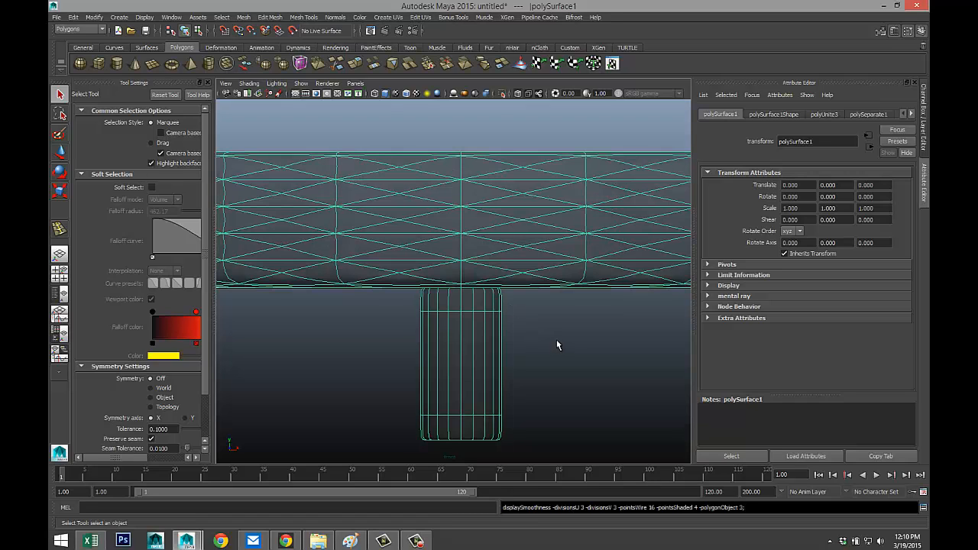
click(557, 336)
Center the combined knob's pivot and move it along X toward the horn's bracket, to Translate X about -4.986.
scroll(546, 326, down, 10)
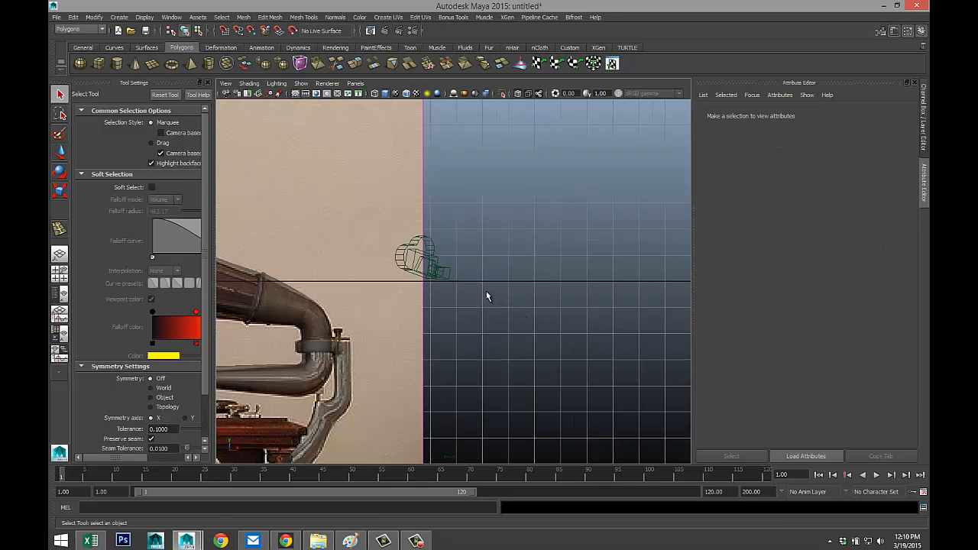
alt+drag(477, 270, 443, 317)
key(space)
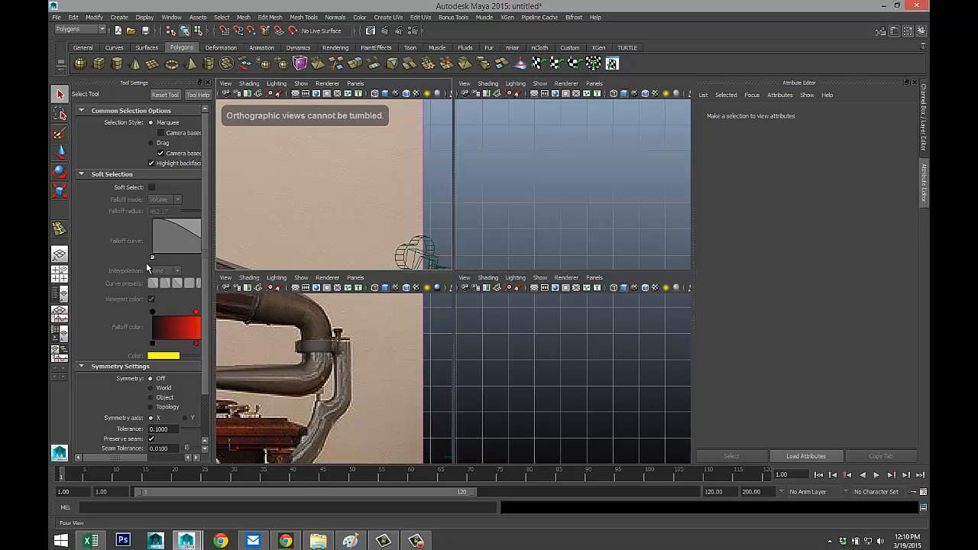
key(space)
scroll(477, 271, down, 10)
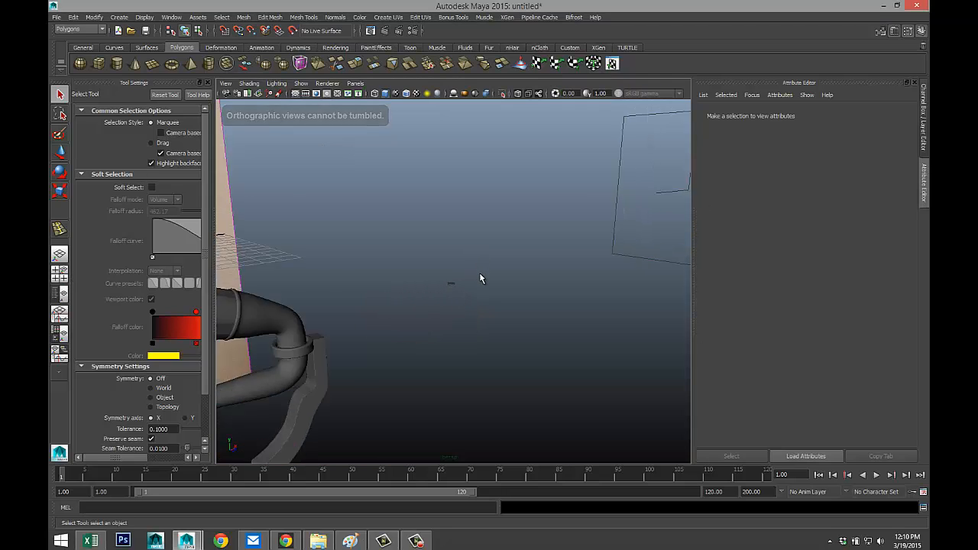
alt+drag(430, 334, 474, 321)
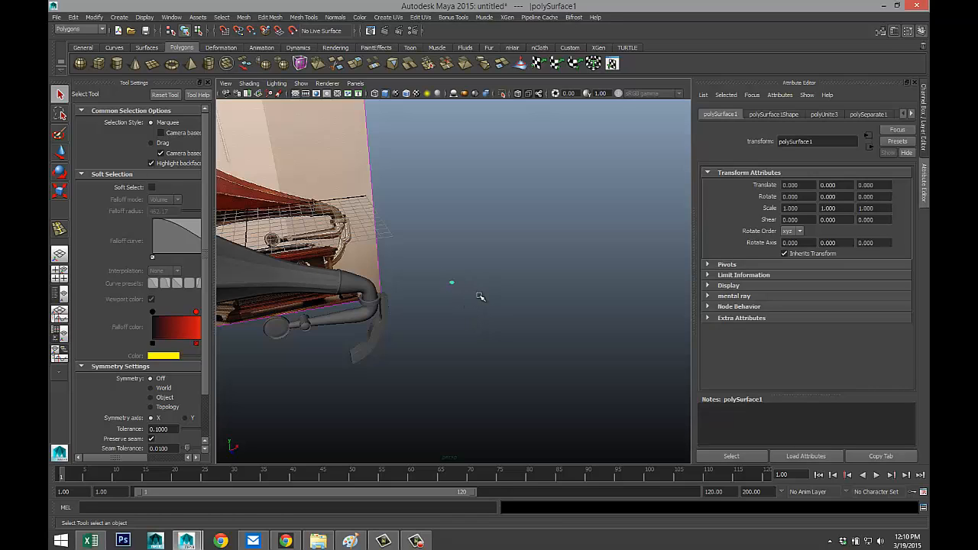
key(w)
click(94, 17)
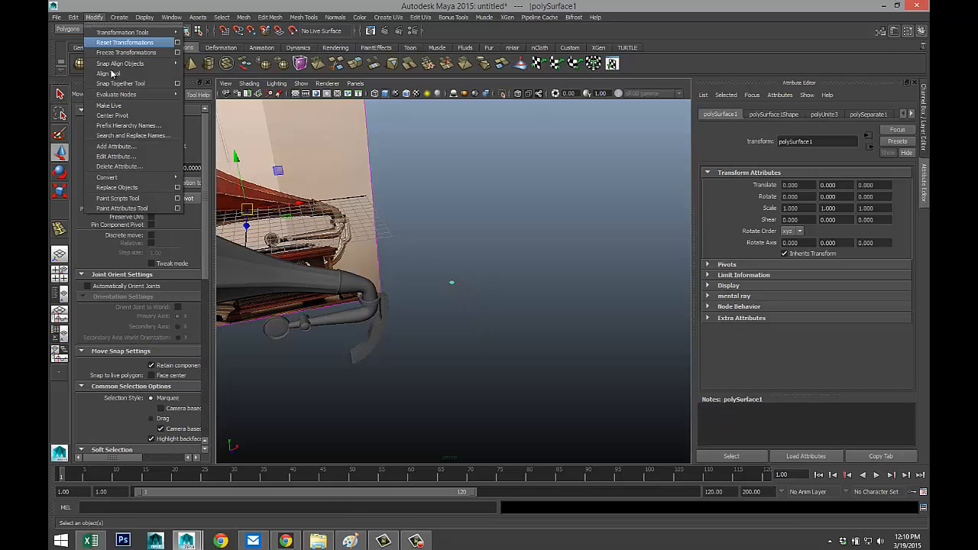
click(126, 123)
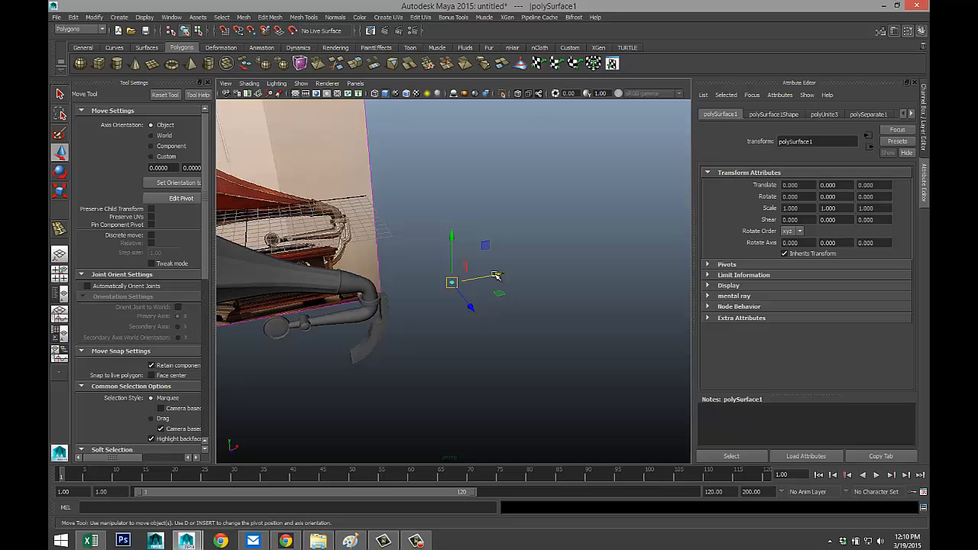
drag(496, 275, 430, 285)
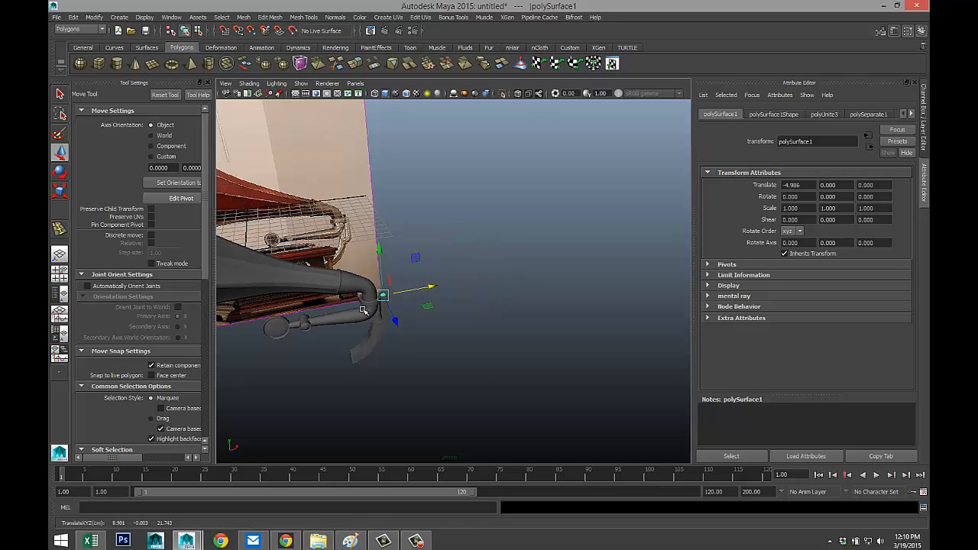
In the top view, center the knob over the bracket's square end at Translate X -4.238 and Z -4.088.
click(58, 274)
key(space)
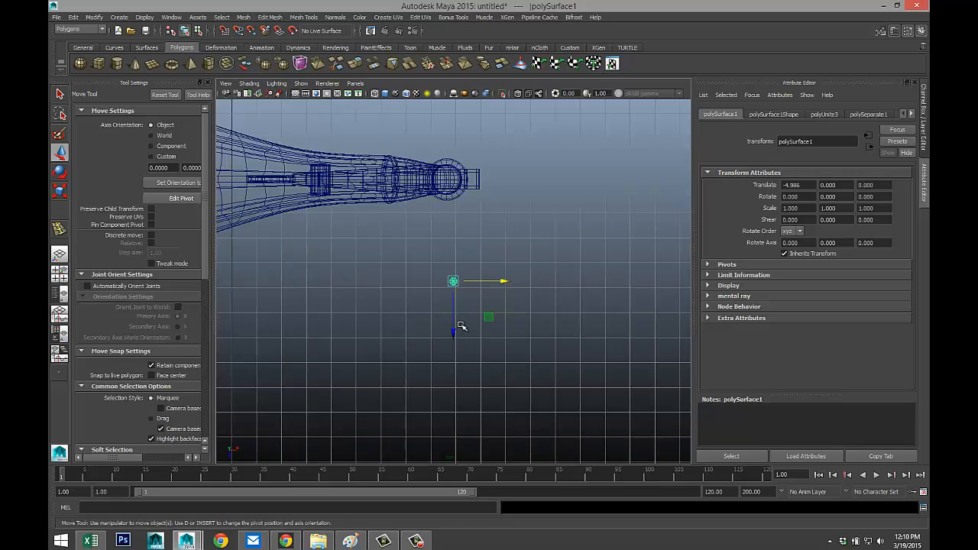
scroll(461, 328, up, 3)
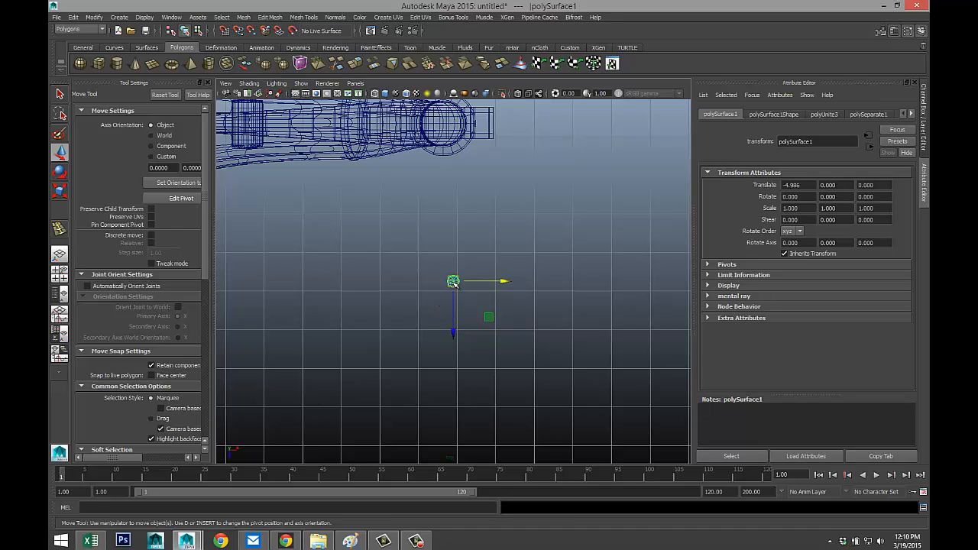
drag(453, 281, 482, 124)
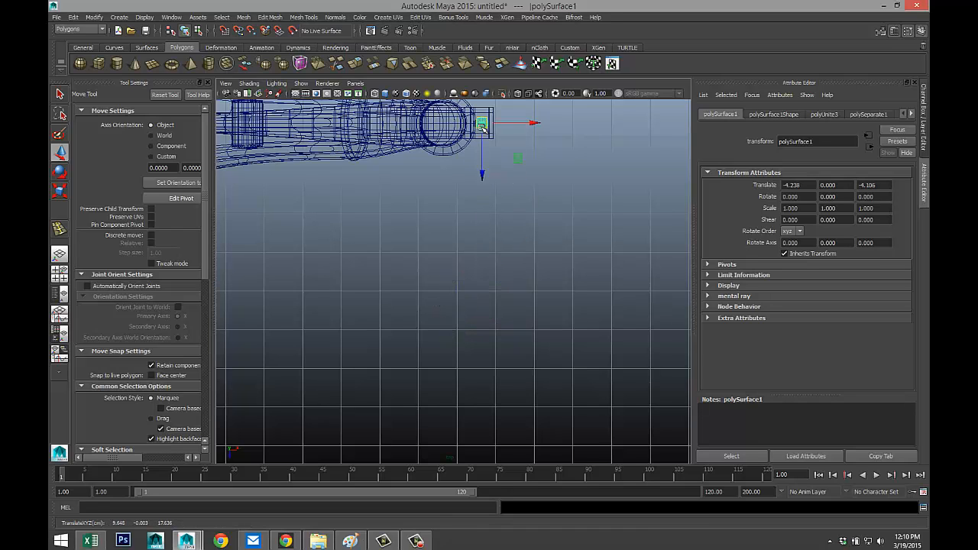
key(f)
scroll(485, 258, down, 5)
scroll(492, 280, up, 3)
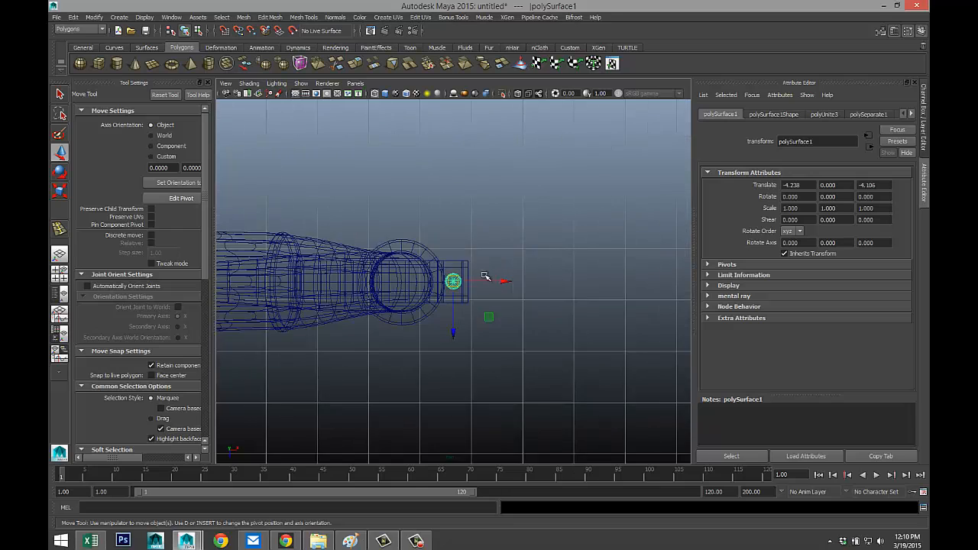
scroll(481, 291, up, 4)
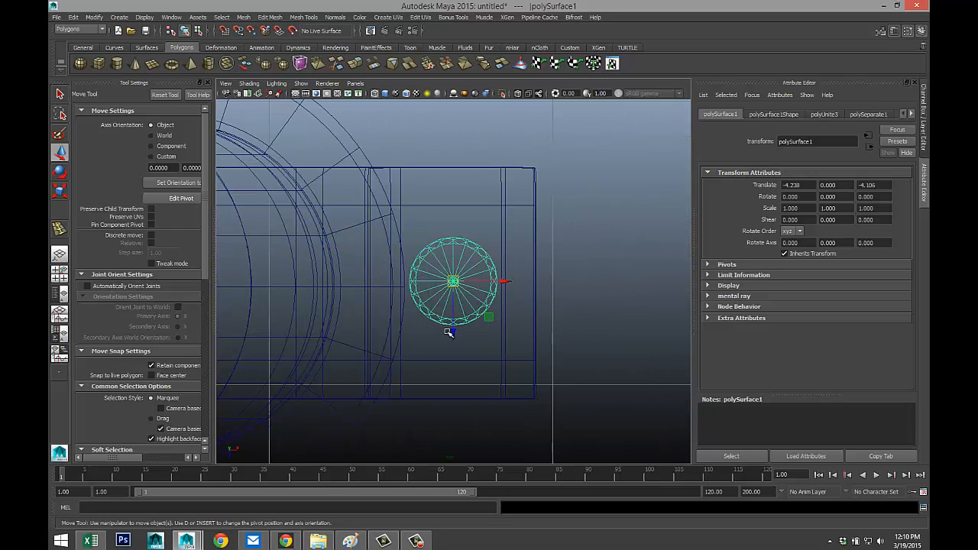
drag(452, 332, 453, 337)
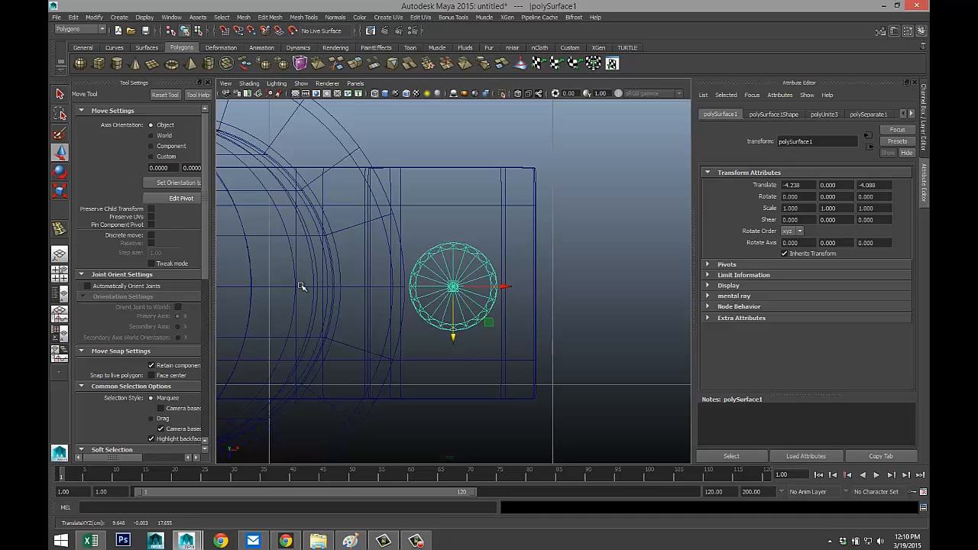
In the perspective view, lower the knob onto the bracket's top face, to Translate Y about -2.286.
click(62, 273)
key(space)
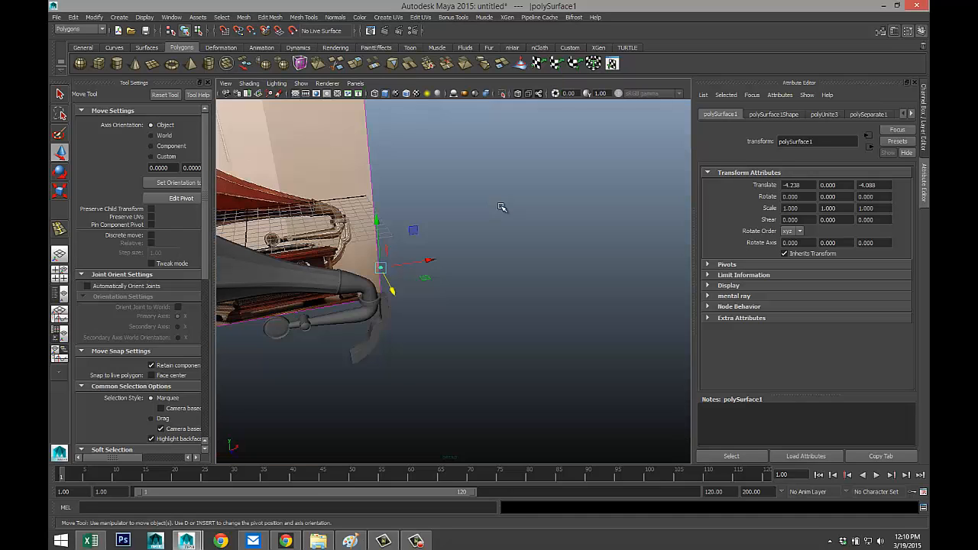
key(f)
scroll(440, 254, down, 10)
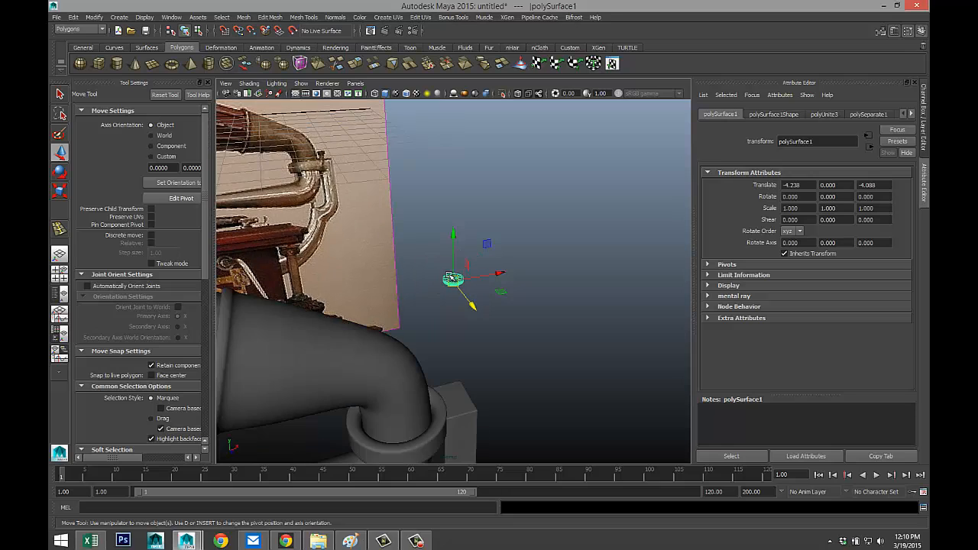
drag(453, 239, 474, 360)
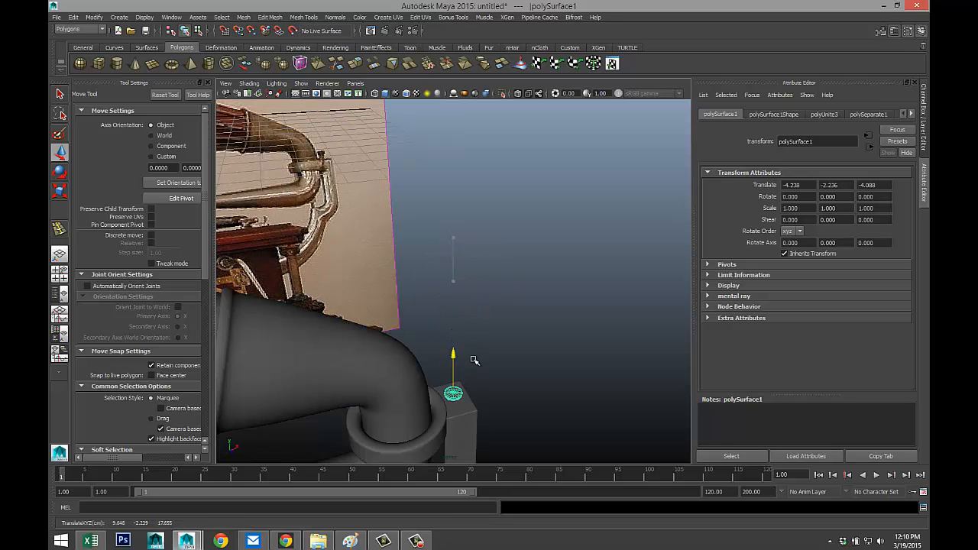
key(f)
scroll(477, 356, down, 5)
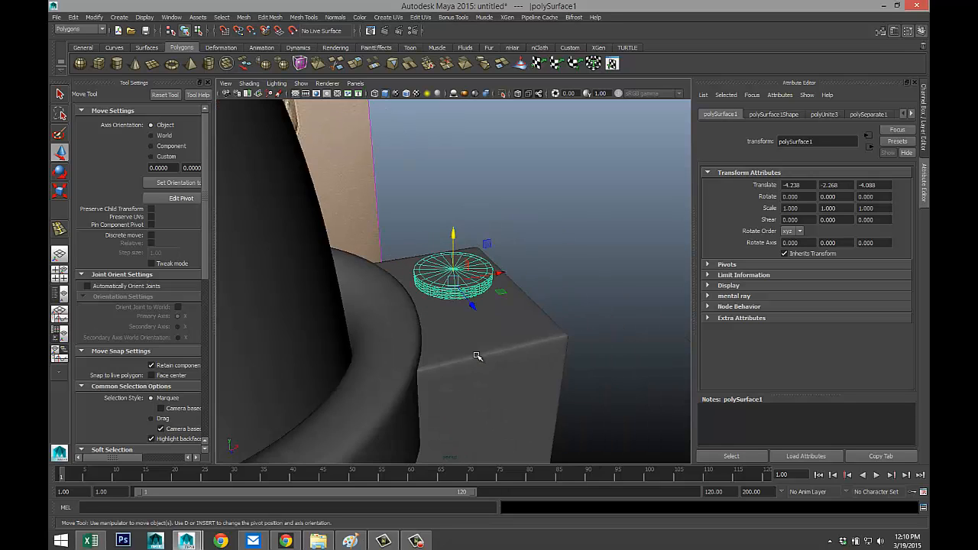
scroll(475, 356, up, 4)
alt+drag(478, 405, 468, 307)
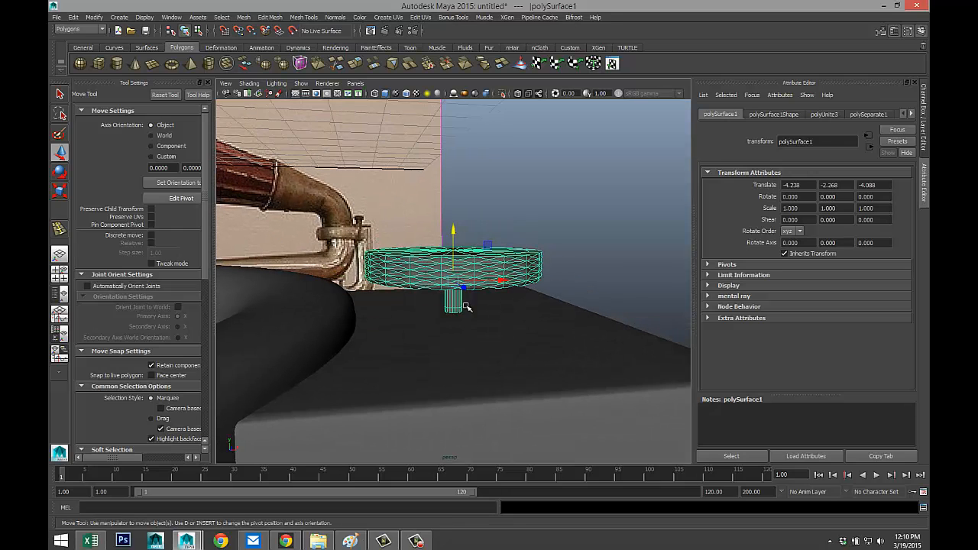
drag(456, 233, 461, 245)
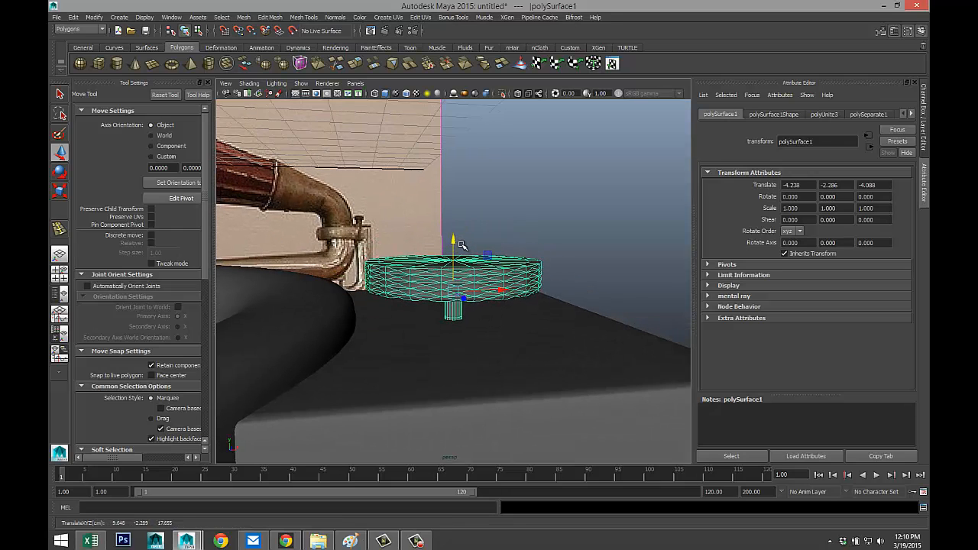
Scale the knob uniformly to about 1.471, raise it to Translate Y about -2.259, and deselect it.
key(r)
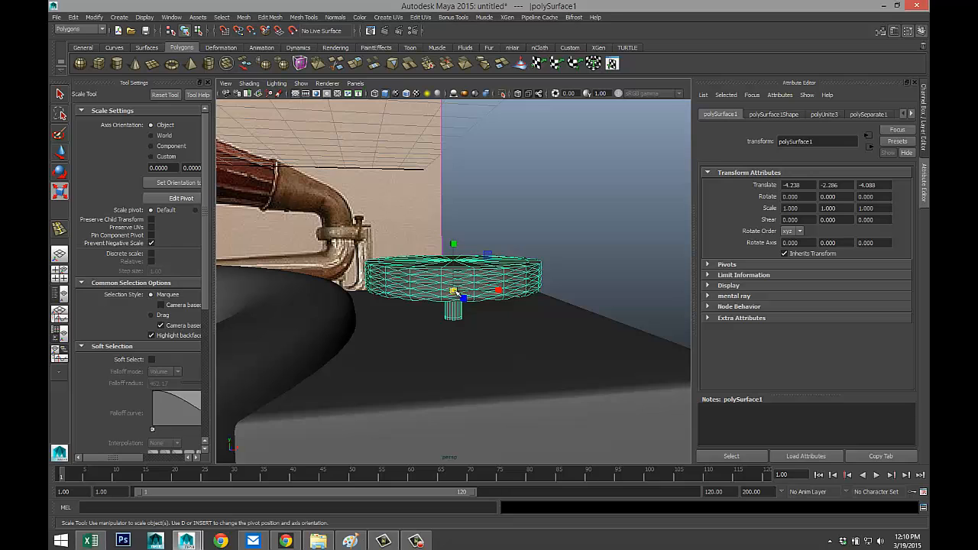
drag(453, 291, 516, 286)
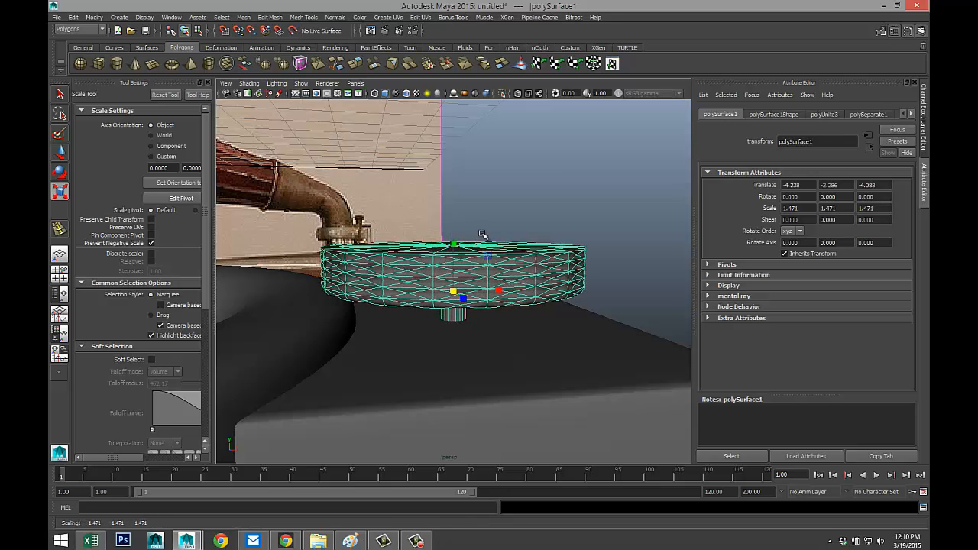
key(w)
mouse_move(456, 237)
mouse_down()
mouse_move(457, 215)
mouse_move(461, 225)
mouse_up()
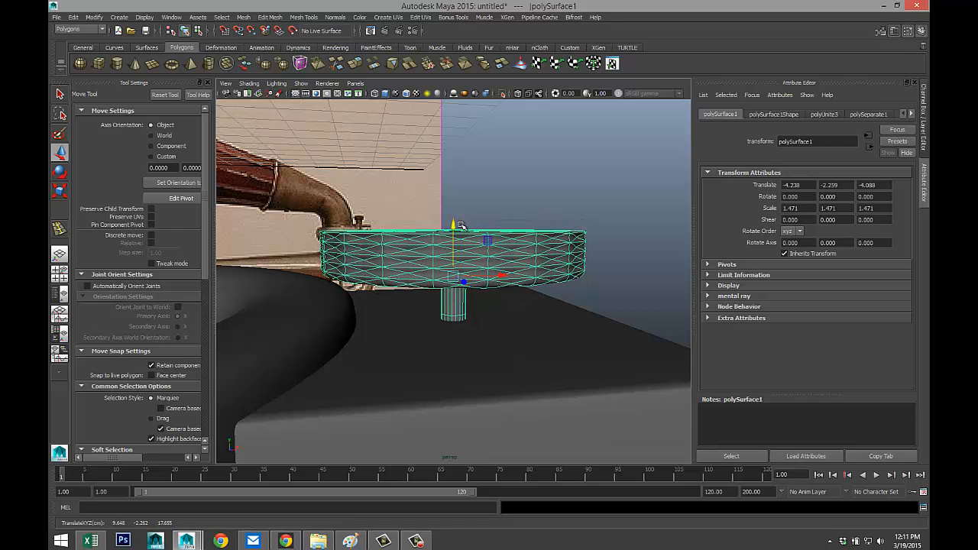
alt+drag(451, 277, 524, 243)
scroll(362, 284, down, 8)
click(515, 265)
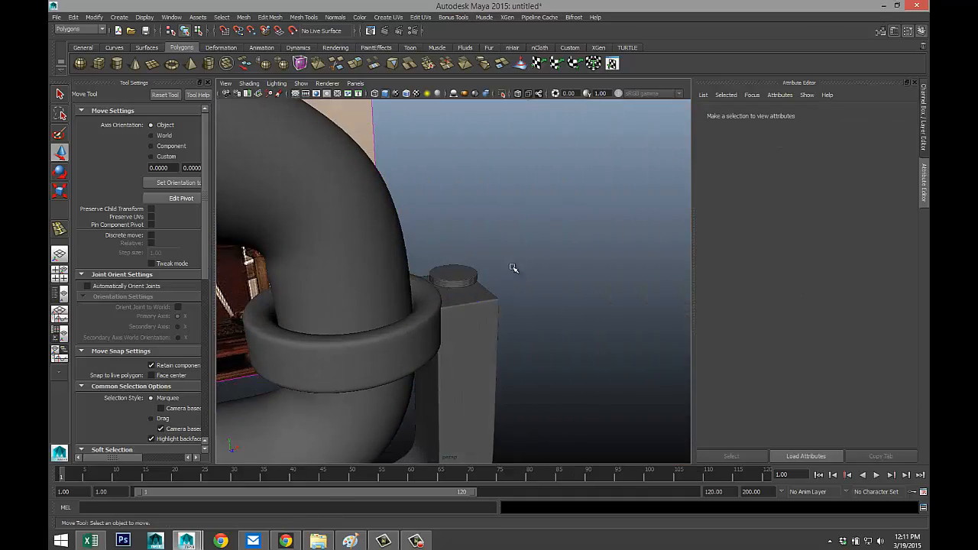
Examine the knob on the bracket and the overall horn assembly from several angles against the reference image.
alt+middle_drag(514, 268, 517, 241)
alt+drag(517, 241, 507, 208)
alt+middle_drag(459, 220, 516, 79)
alt+middle_drag(413, 237, 382, 375)
scroll(389, 336, down, 5)
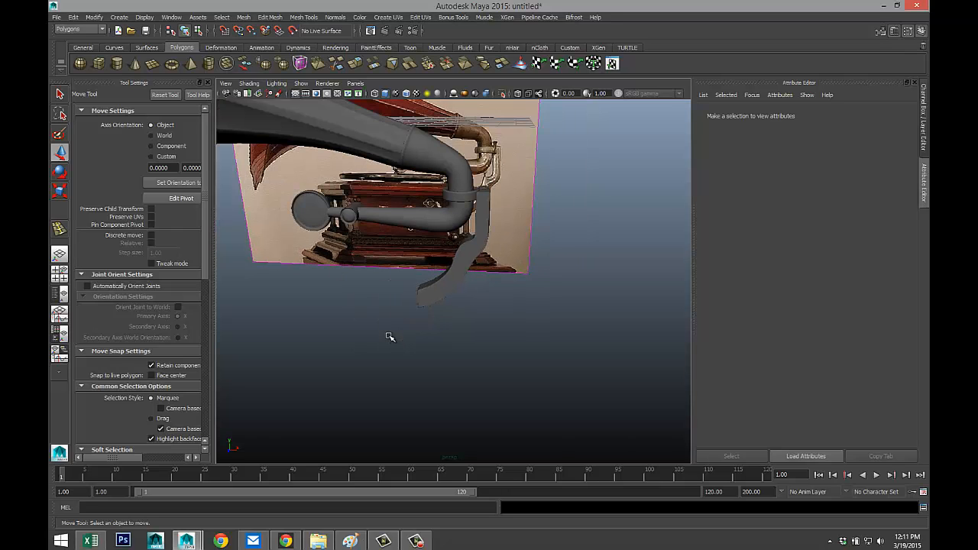
scroll(392, 336, up, 4)
alt+drag(515, 242, 319, 300)
alt+middle_drag(420, 196, 458, 329)
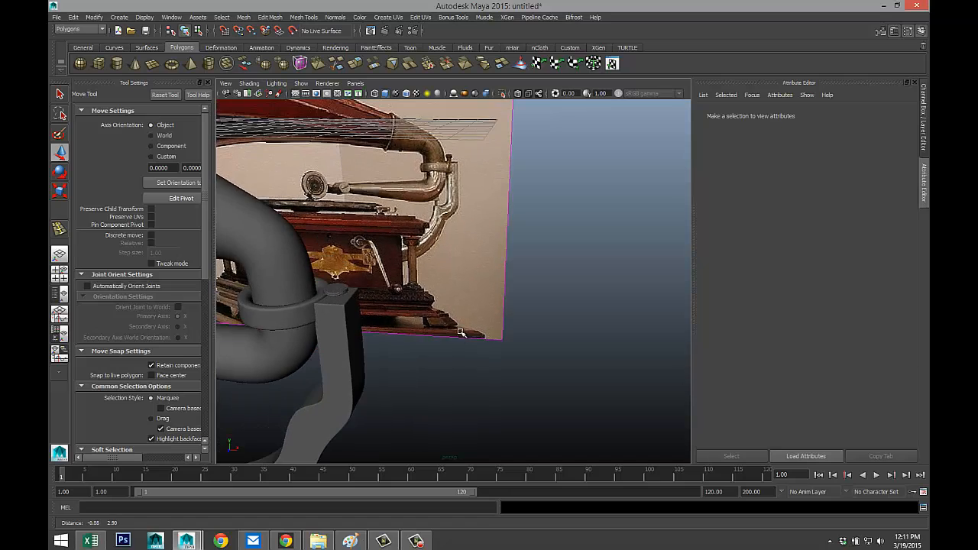
scroll(452, 305, down, 4)
alt+drag(430, 319, 311, 283)
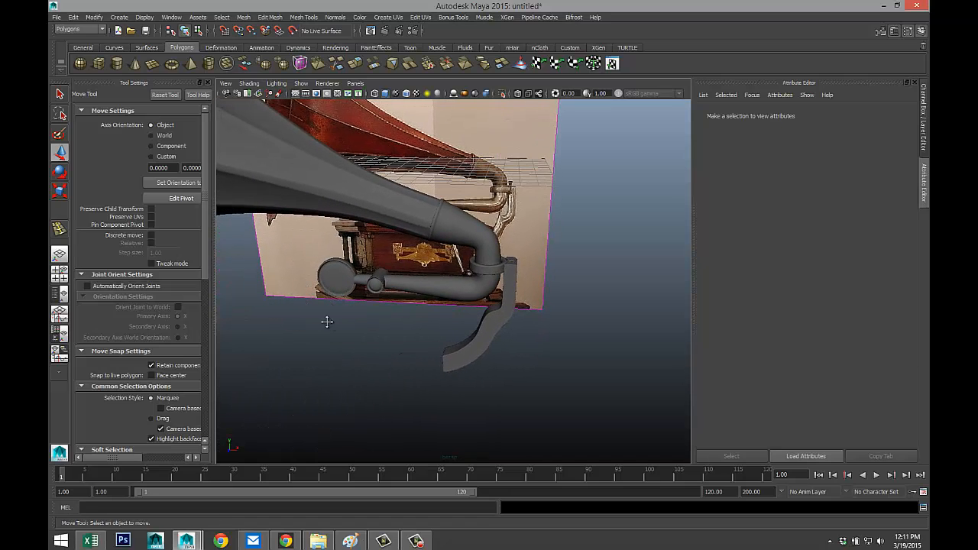
alt+drag(327, 321, 375, 280)
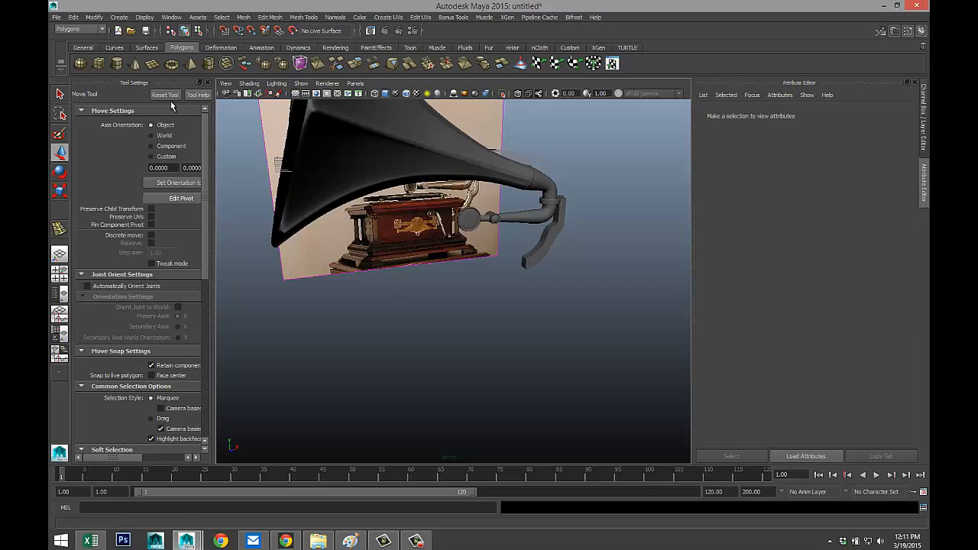
Create a polygon cube below the gramophone and set its width to 4 and depth to 4.
click(98, 64)
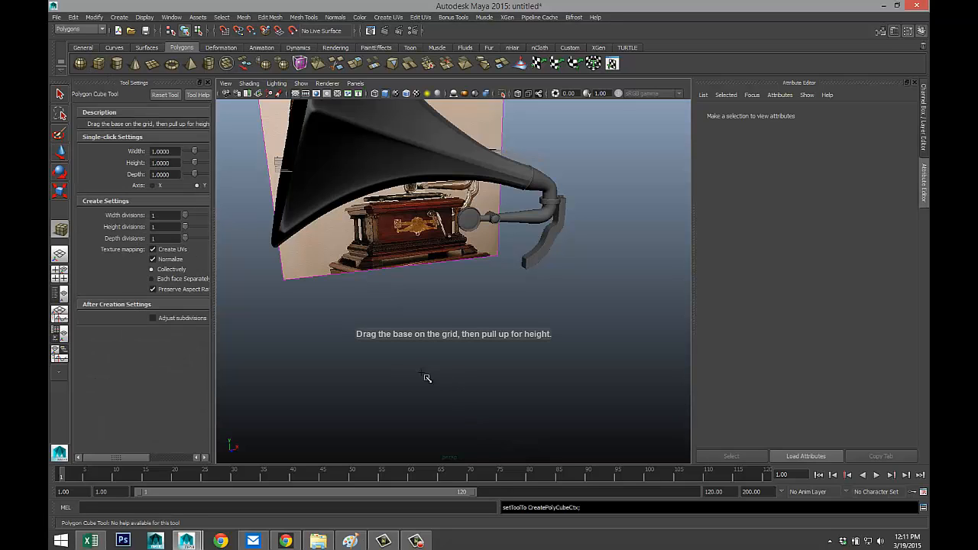
drag(379, 362, 548, 324)
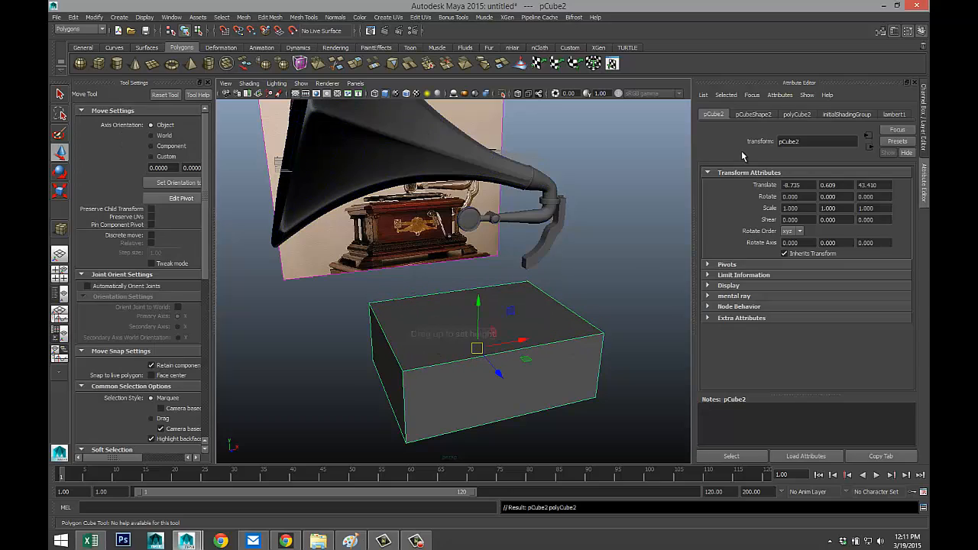
click(797, 116)
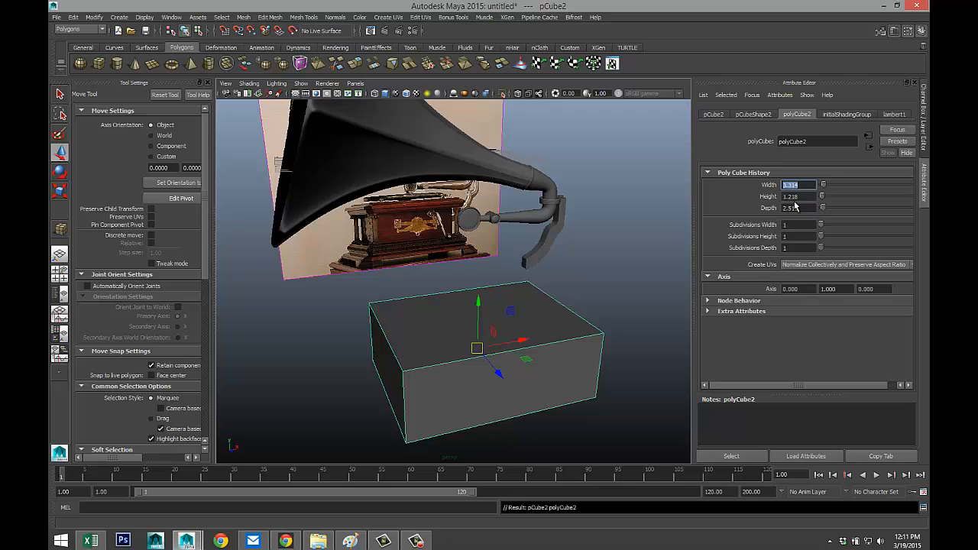
click(809, 208)
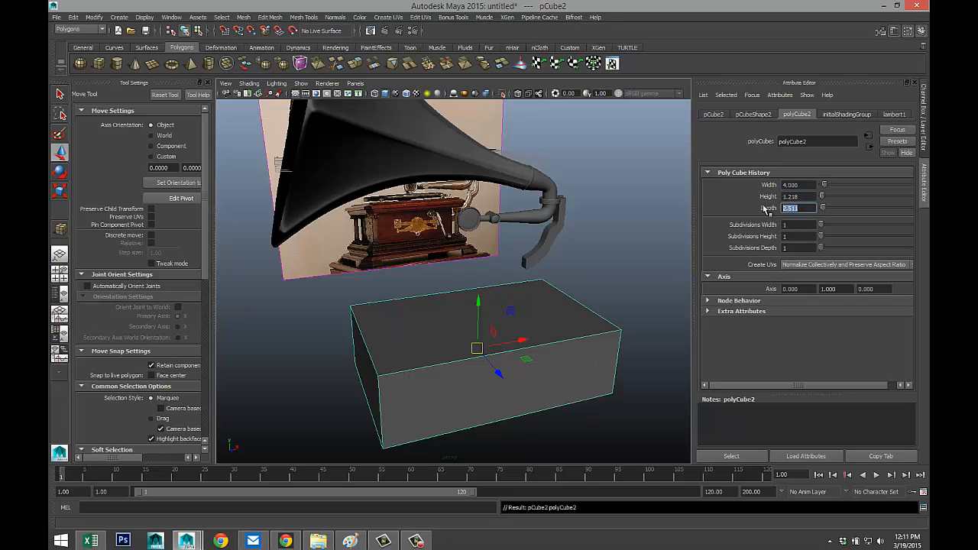
click(809, 197)
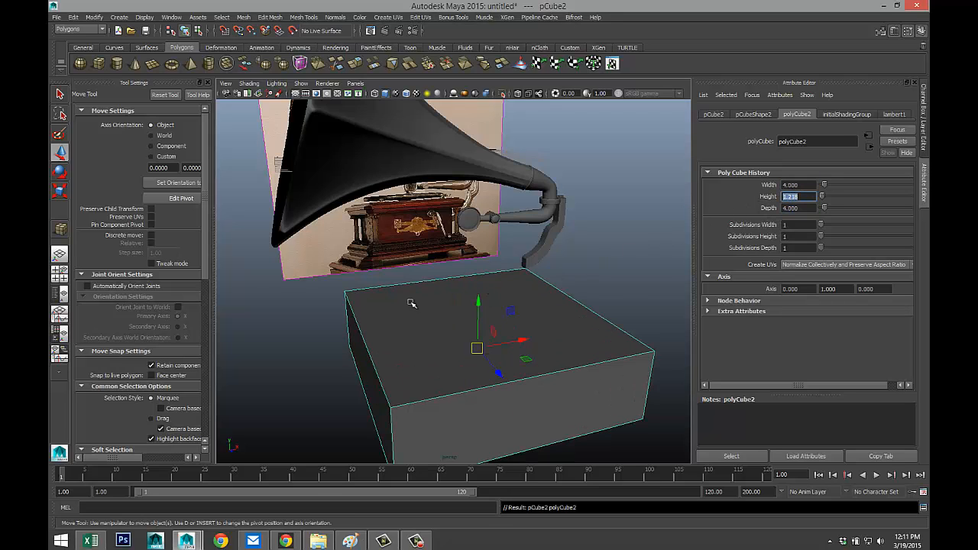
In the front view, move the box from the horn down onto the cabinet in the reference image.
key(space)
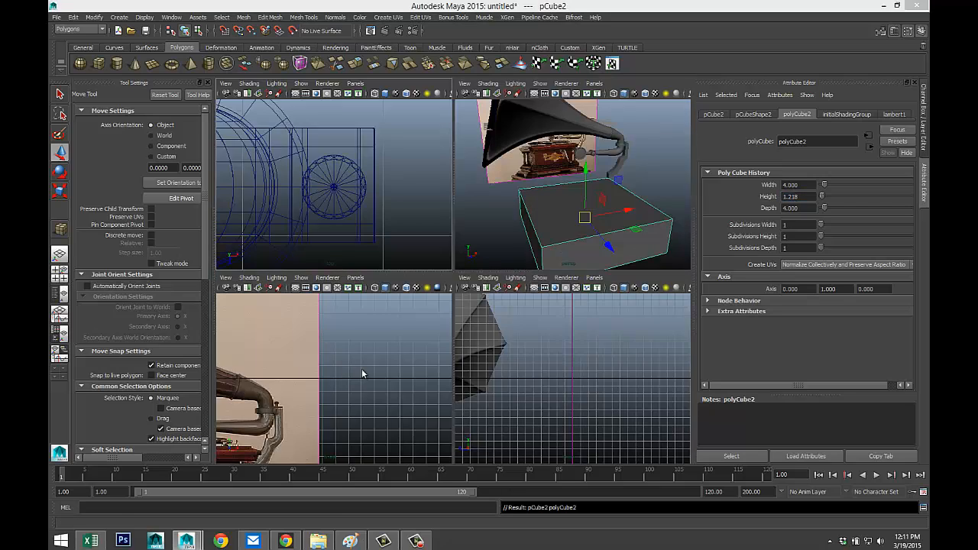
key(space)
scroll(405, 340, down, 8)
scroll(406, 348, up, 3)
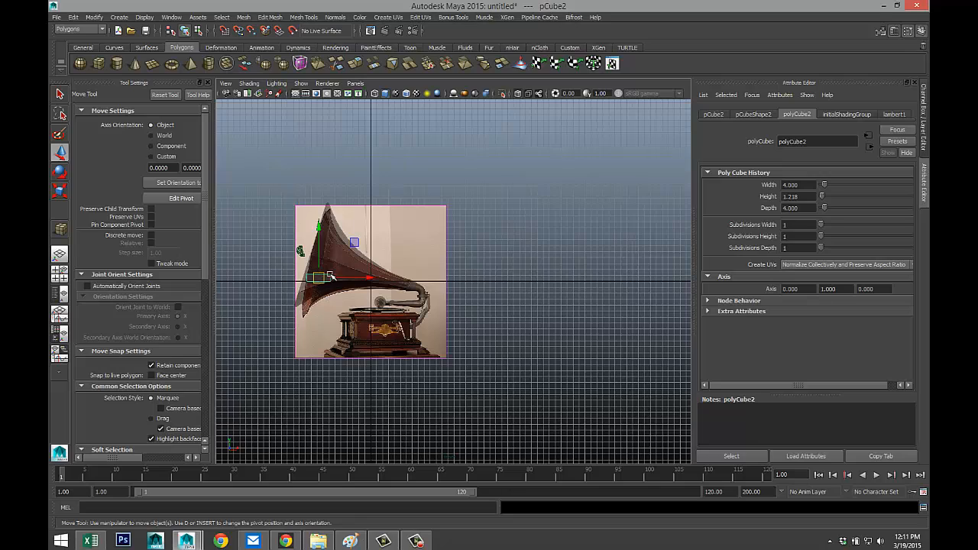
middle_drag(371, 278, 374, 344)
drag(367, 337, 445, 347)
Scale the box up over the cabinet in the reference image and lower it to Translate Y -9.126.
key(r)
key(f)
scroll(436, 343, down, 3)
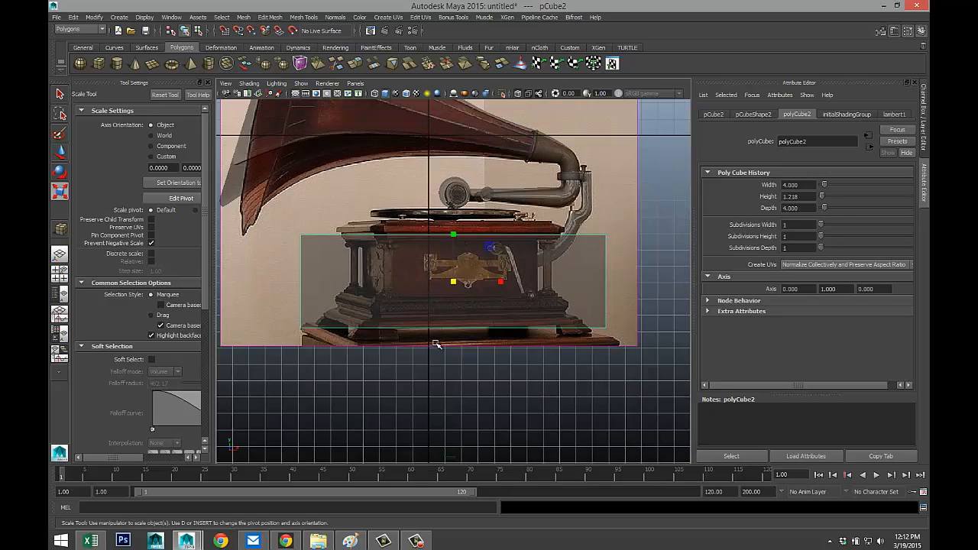
key(f)
key(w)
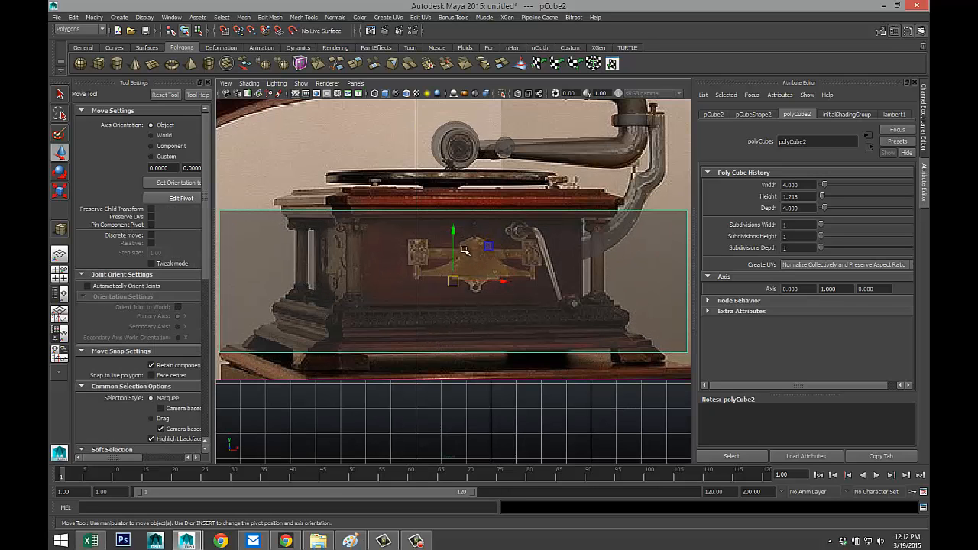
drag(453, 233, 456, 236)
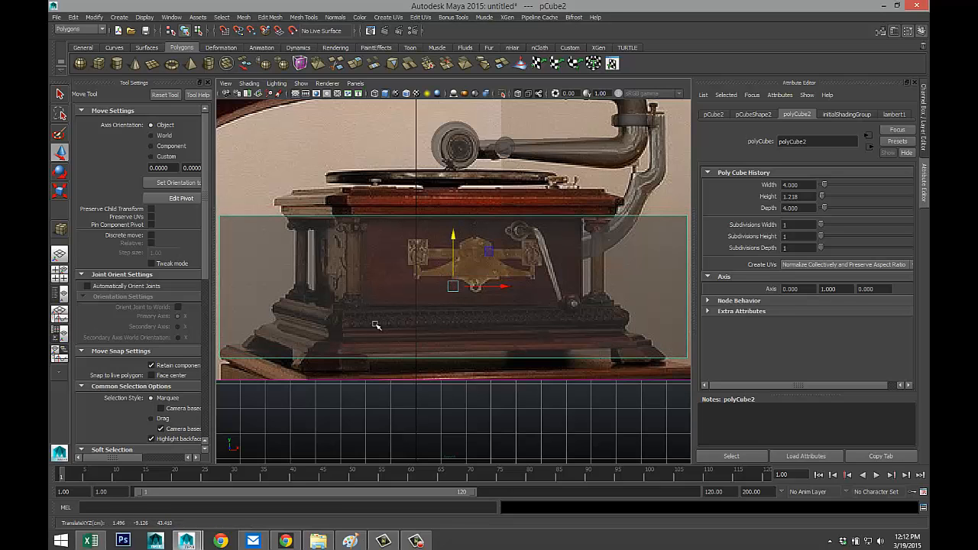
Raise the box's bottom vertices to the lower edge of the cabinet's main body, about Y -9.965, and return to object selection.
scroll(425, 337, down, 2)
right_drag(425, 337, 379, 297)
drag(273, 315, 680, 413)
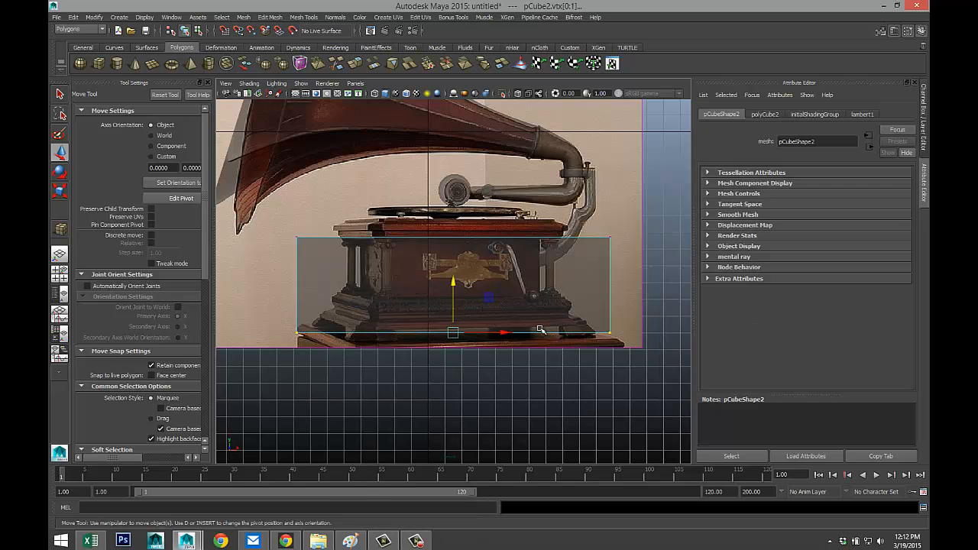
drag(455, 284, 455, 249)
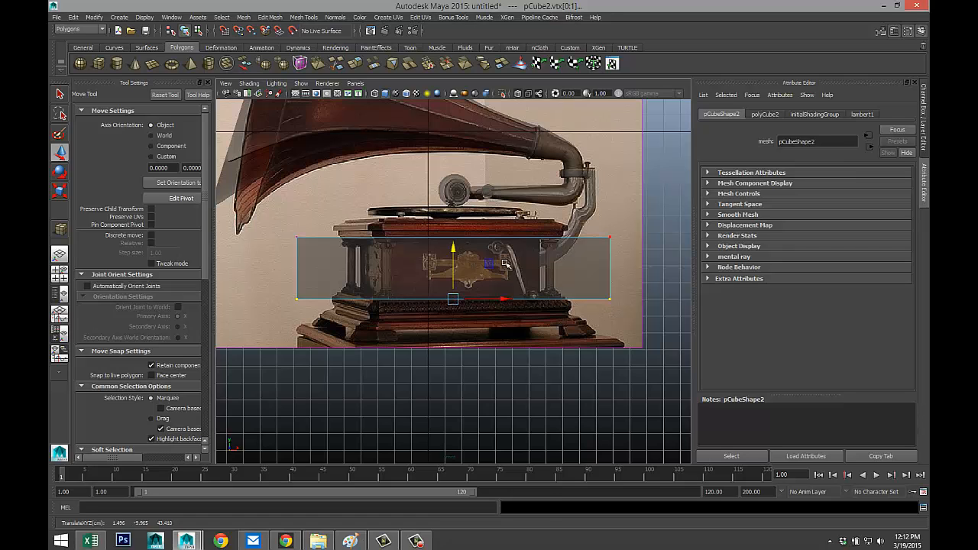
right_drag(505, 264, 520, 264)
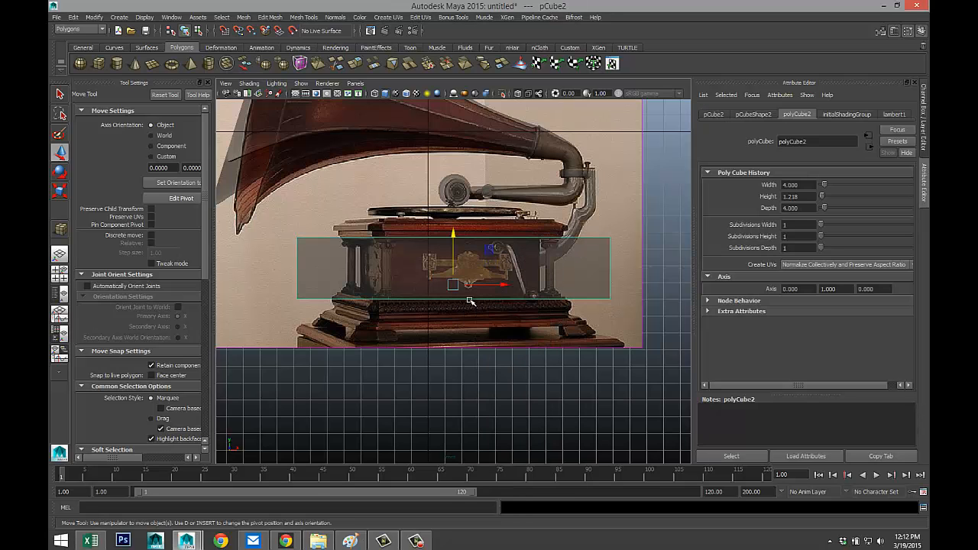
Scale the box uniformly to 2.607, then stretch its height to a scale of 4.424 to match the cabinet's body.
key(r)
drag(453, 284, 356, 277)
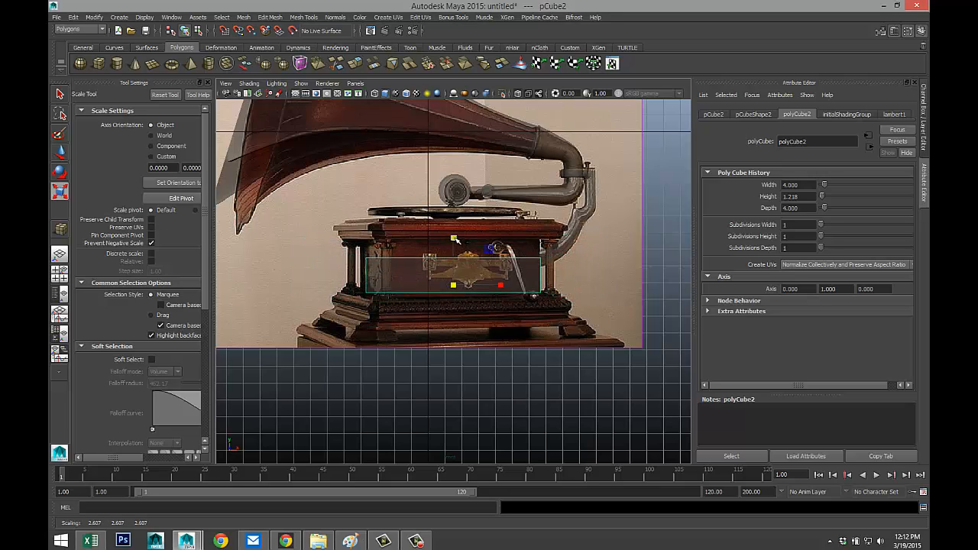
drag(456, 240, 459, 205)
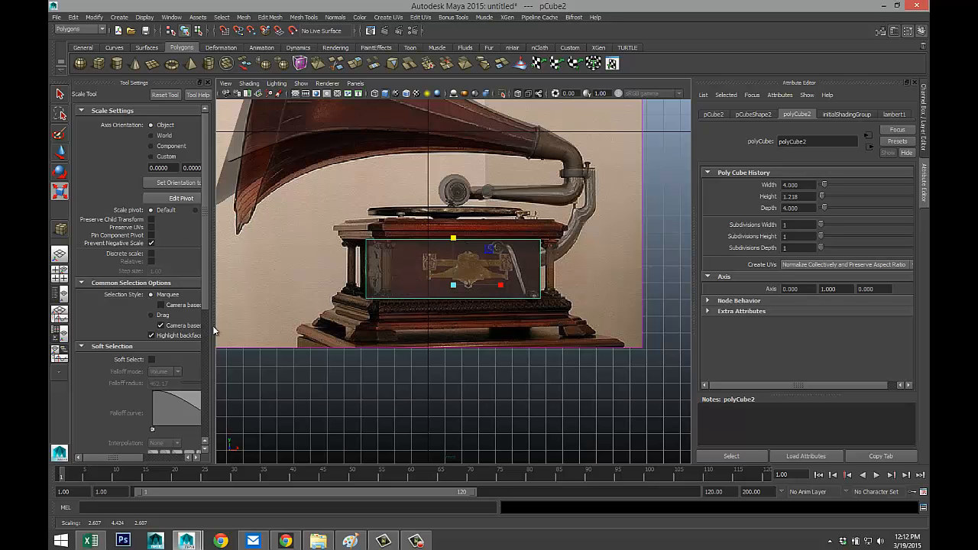
In the perspective view, extrude the box's top and bottom faces and scale them outward into flared rims.
click(60, 273)
key(space)
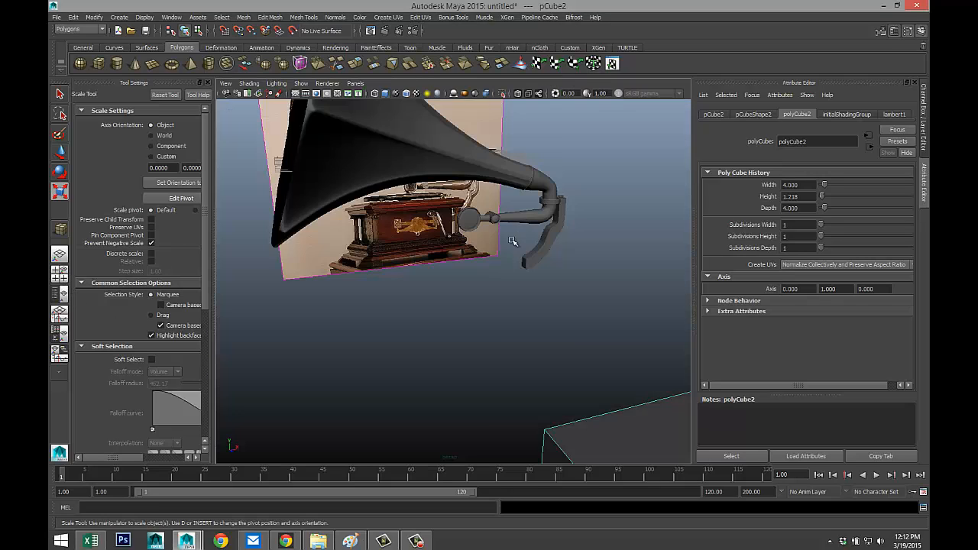
scroll(494, 268, down, 5)
alt+drag(432, 317, 537, 331)
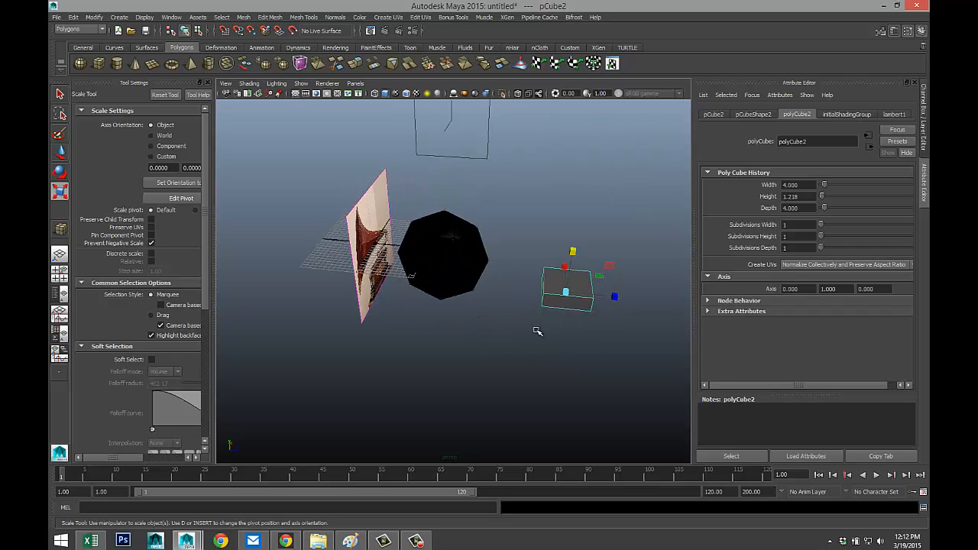
alt+middle_drag(593, 350, 485, 364)
scroll(483, 362, up, 5)
right_drag(414, 322, 422, 319)
click(423, 318)
alt+drag(424, 319, 589, 340)
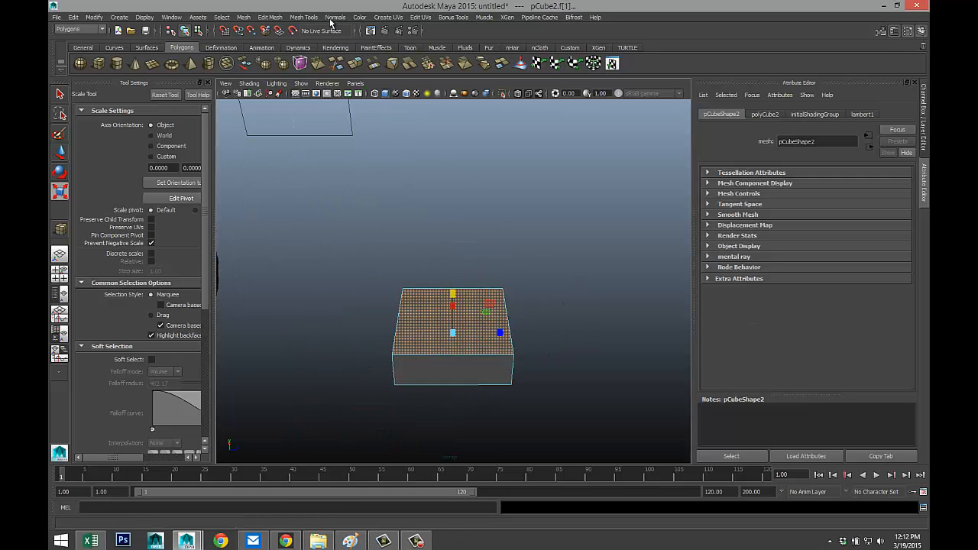
click(270, 17)
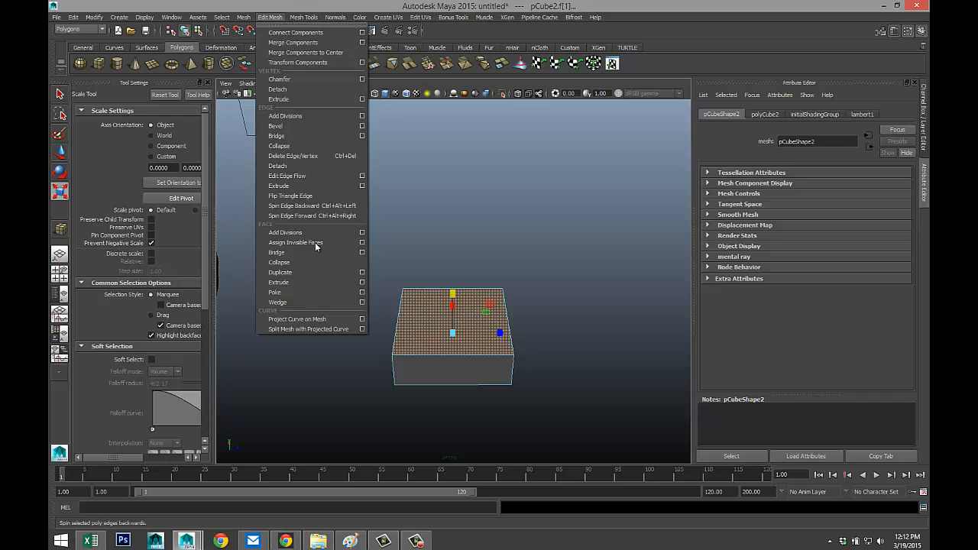
click(312, 283)
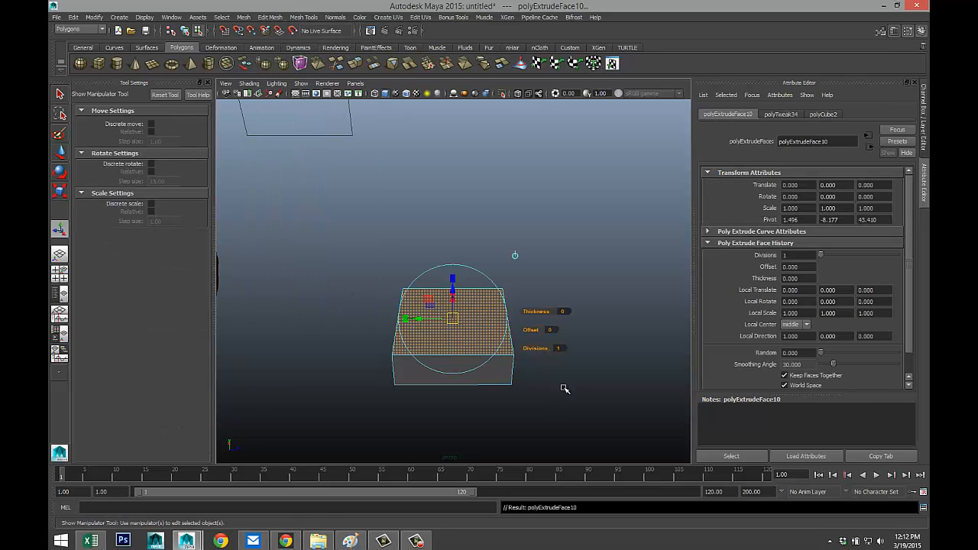
key(r)
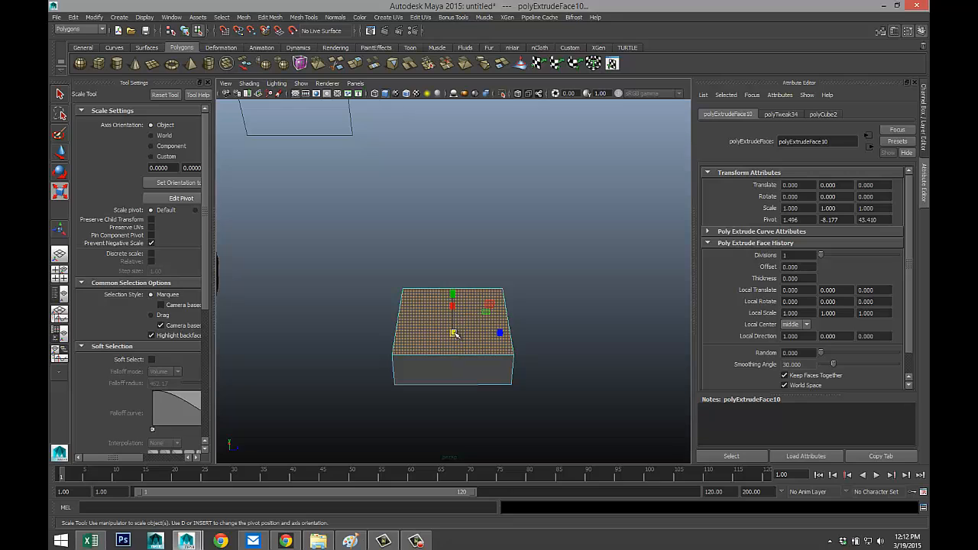
drag(453, 333, 509, 333)
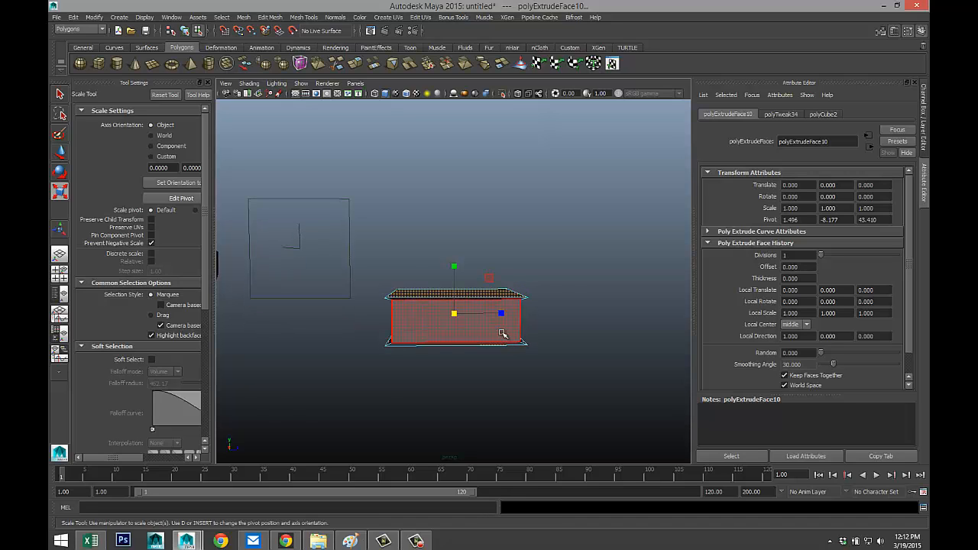
Extrude the top and bottom faces three more times, alternately thickening and widening them into stepped ledges.
key(ctrl+e)
drag(457, 265, 456, 260)
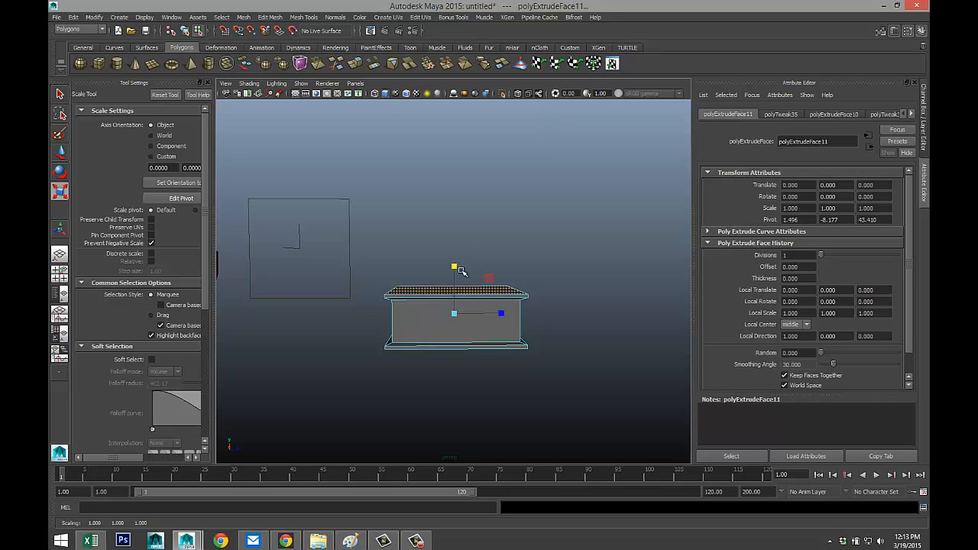
alt+drag(516, 320, 457, 333)
key(ctrl+e)
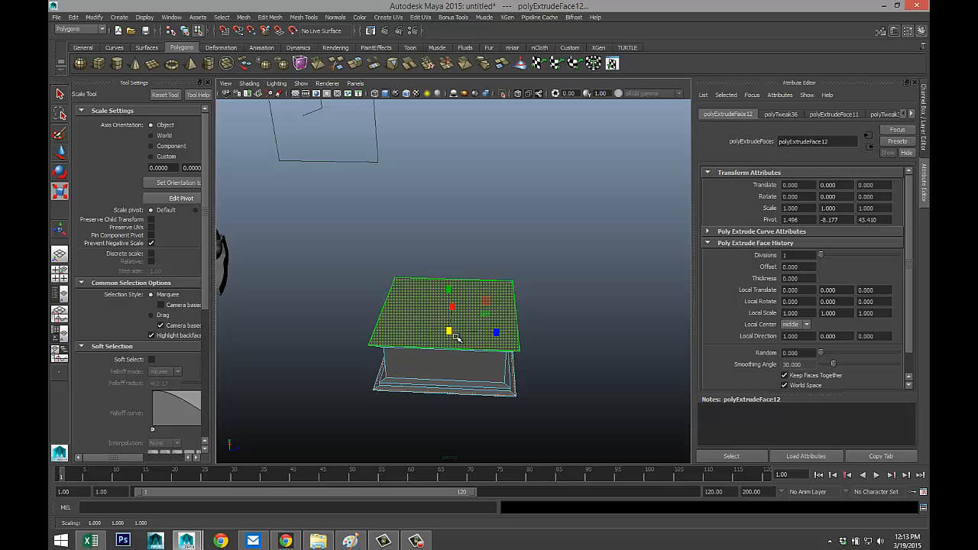
key(ctrl+e)
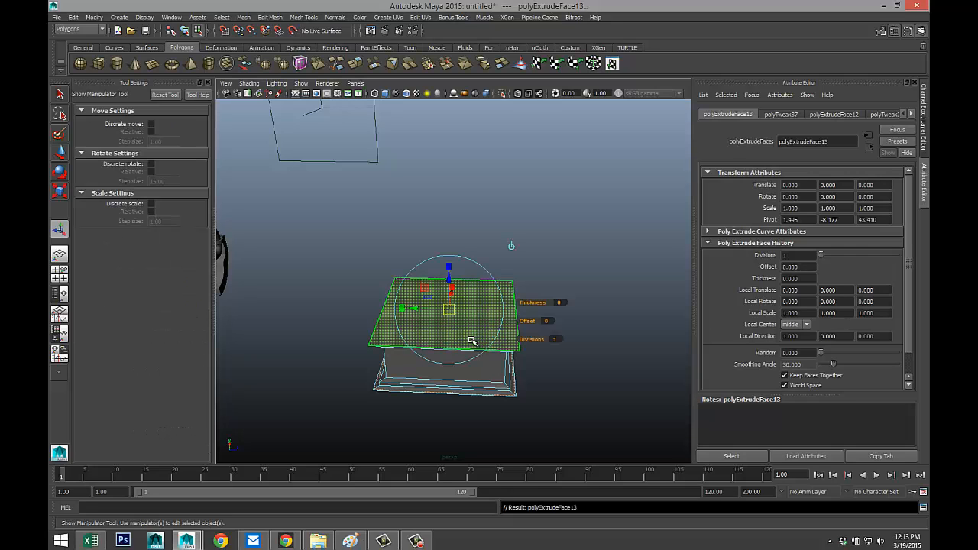
key(r)
mouse_move(453, 292)
mouse_down()
mouse_move(454, 283)
mouse_move(482, 301)
mouse_move(461, 267)
mouse_move(409, 290)
mouse_move(468, 291)
mouse_up()
scroll(454, 338, up, 3)
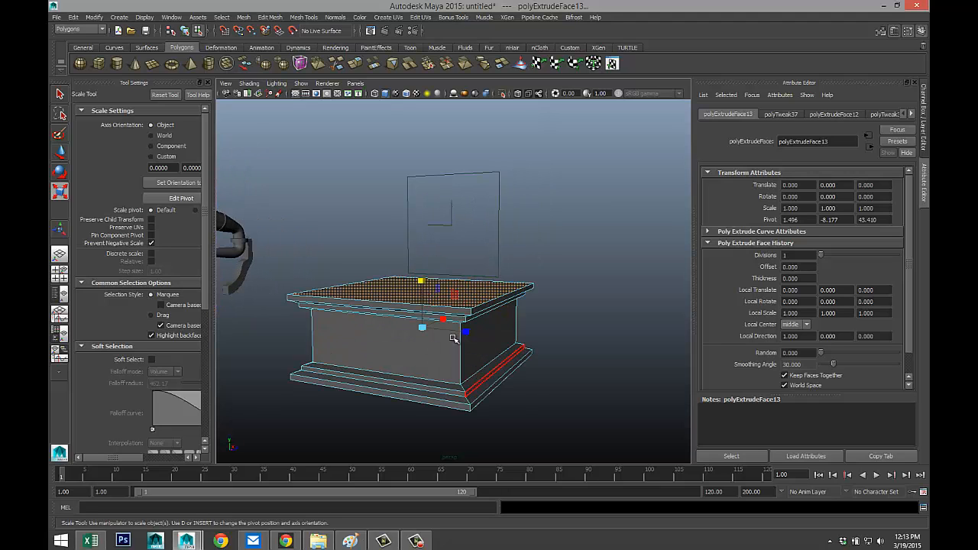
Insert 2 evenly spaced edge loops across the cabinet's width and scale them apart to its outer sides.
alt+drag(454, 337, 432, 362)
alt+middle_drag(432, 362, 421, 321)
mouse_move(420, 321)
alt+mouse_down()
mouse_move(408, 321)
mouse_move(416, 316)
alt+mouse_up()
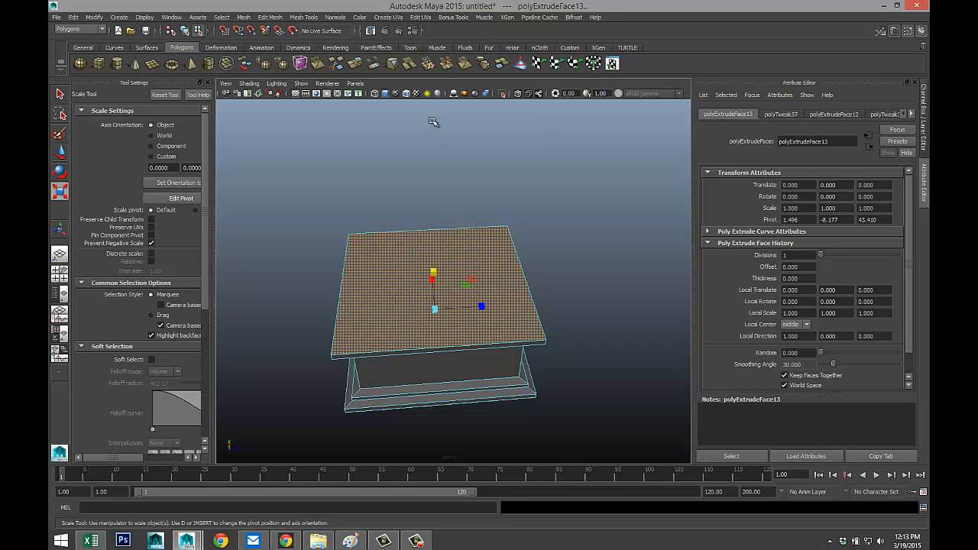
click(306, 18)
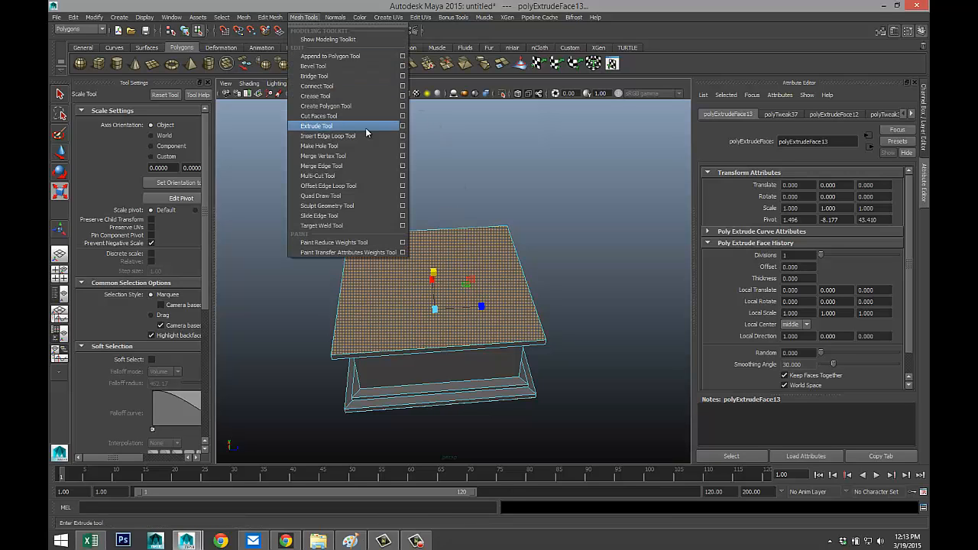
click(403, 136)
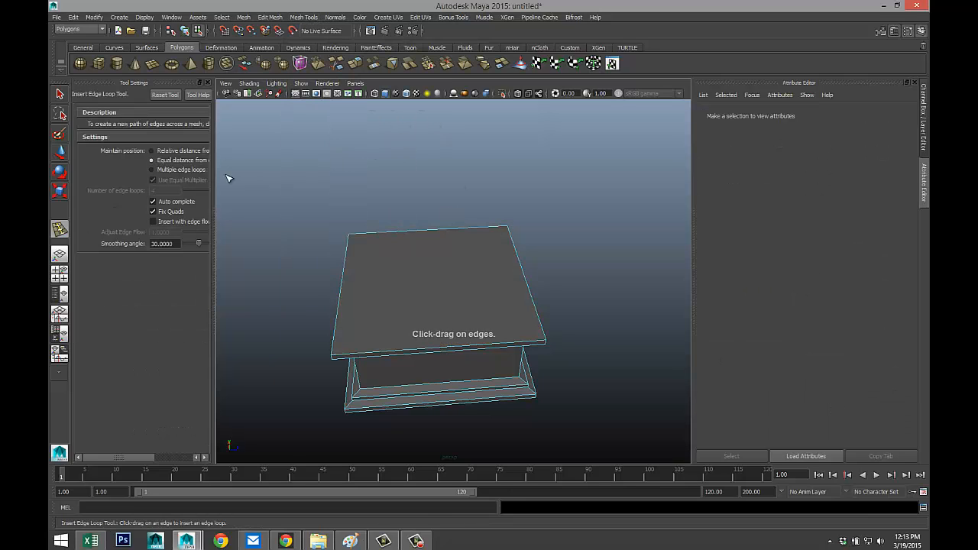
click(152, 170)
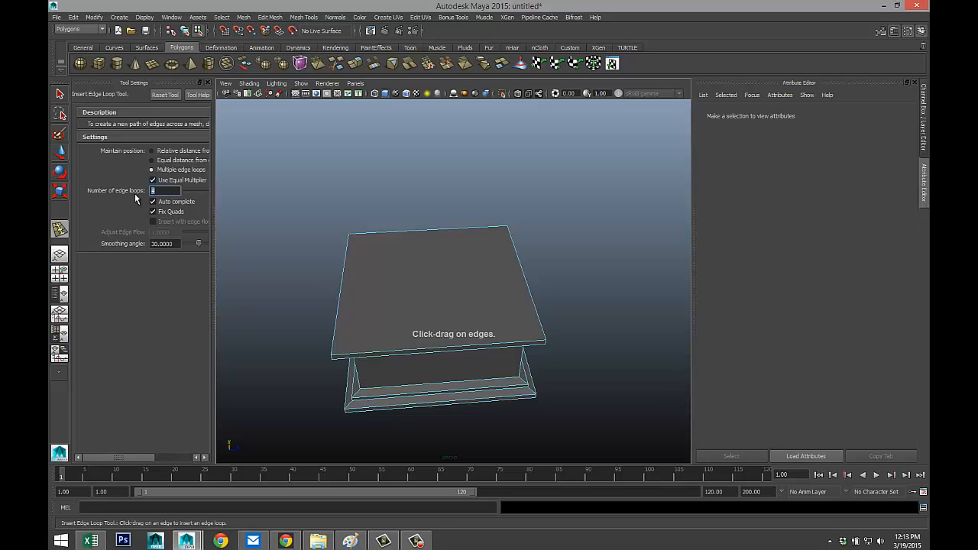
text(2)
drag(427, 352, 437, 364)
key(r)
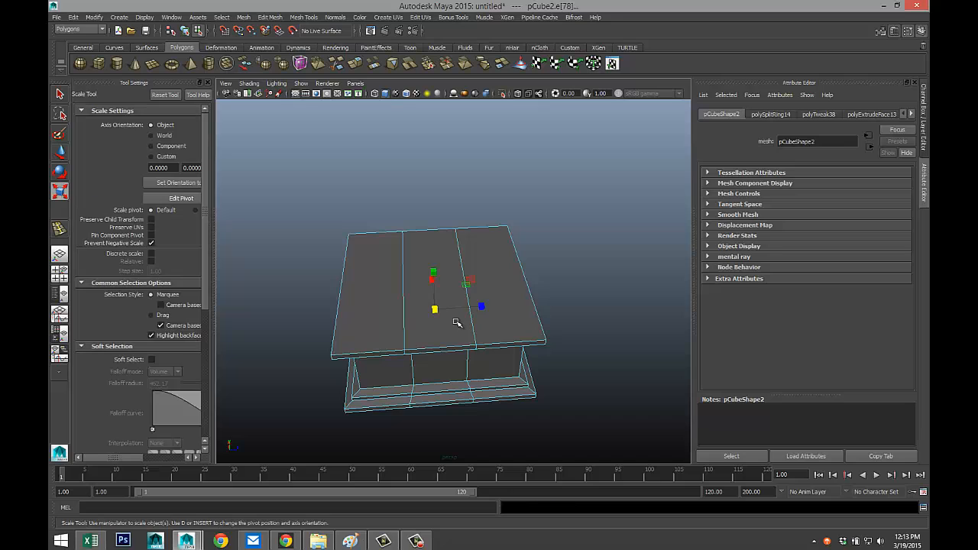
drag(481, 308, 574, 313)
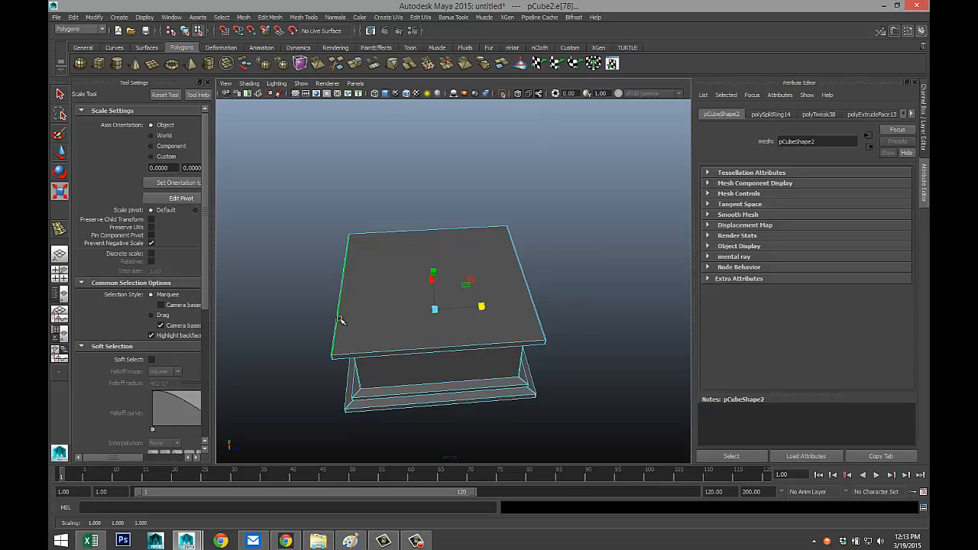
Insert 2 evenly spaced edge loops across the cabinet's depth and scale them apart to its front and back sides.
key(ctrl+e)
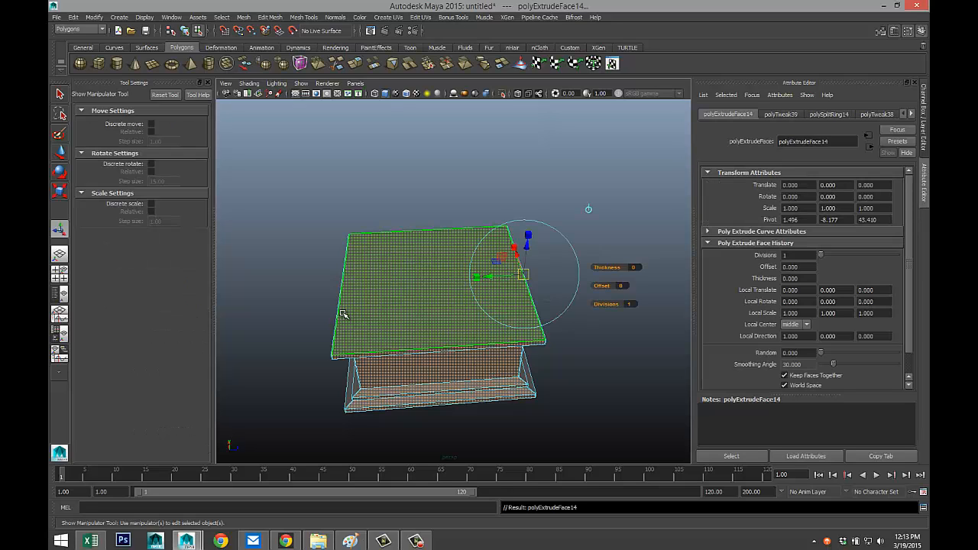
key(ctrl+z)
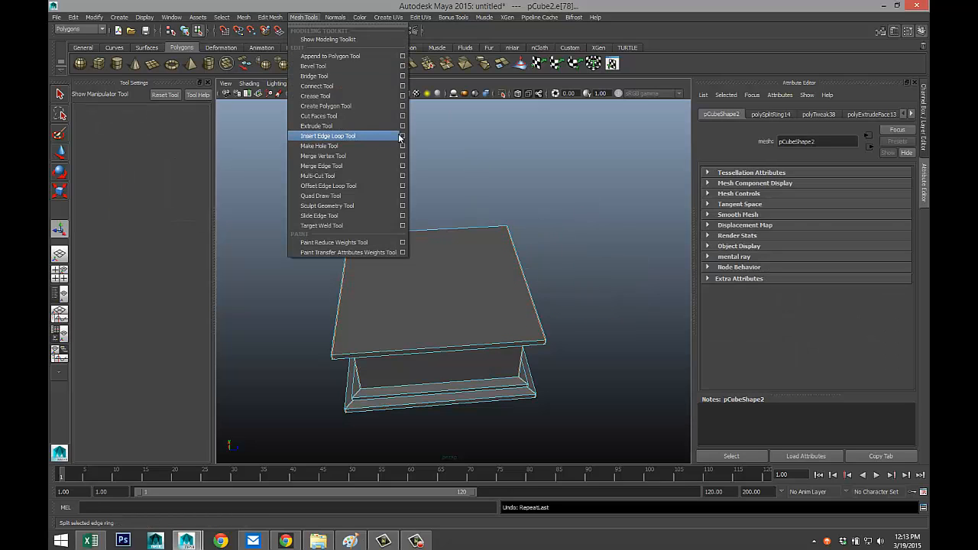
click(403, 136)
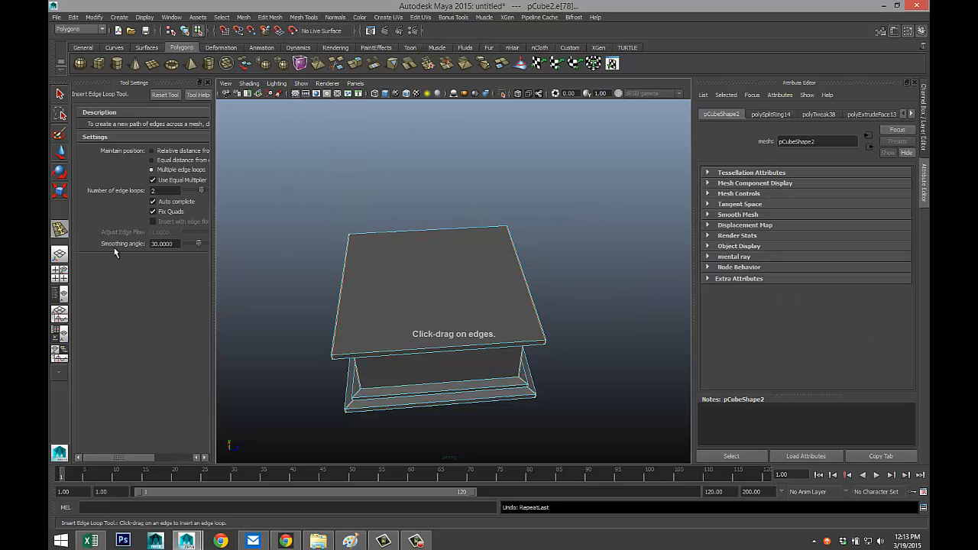
click(337, 326)
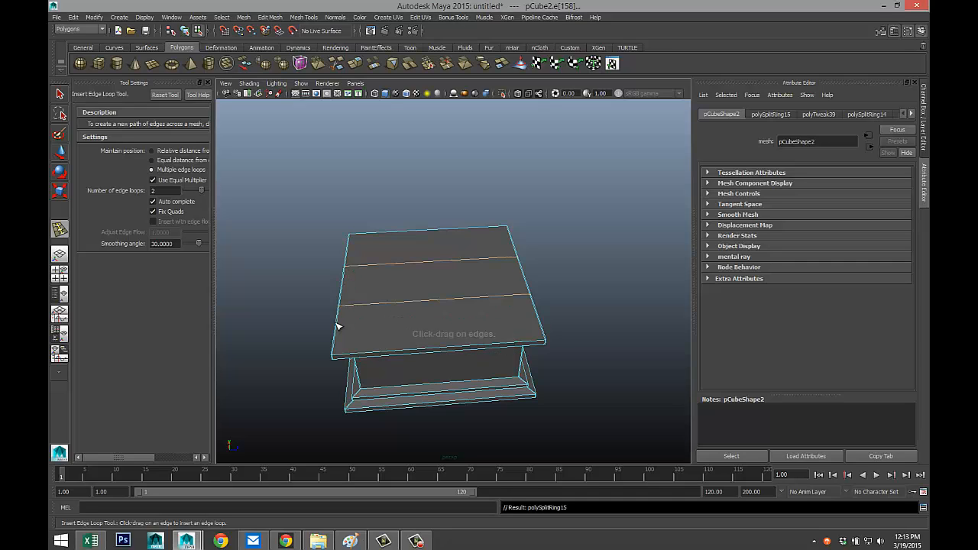
key(r)
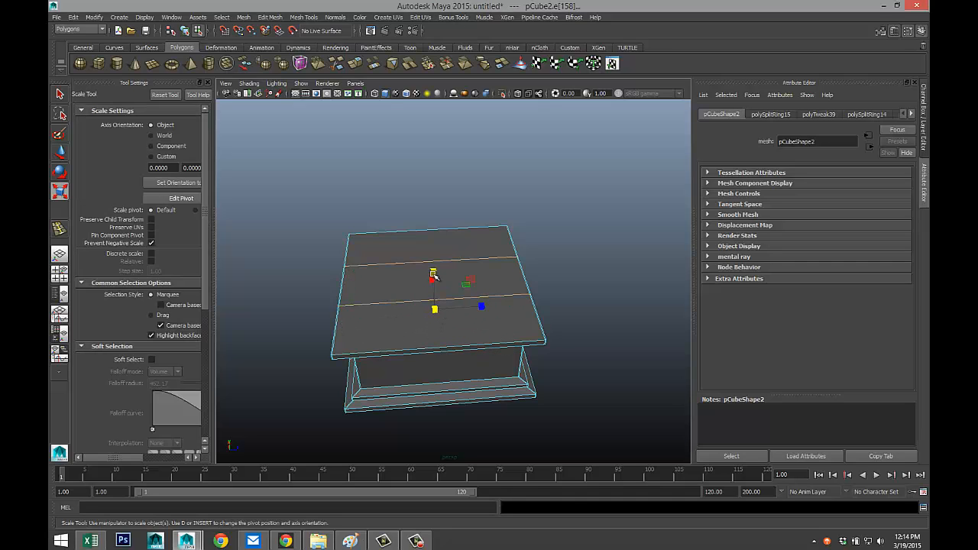
drag(432, 275, 434, 275)
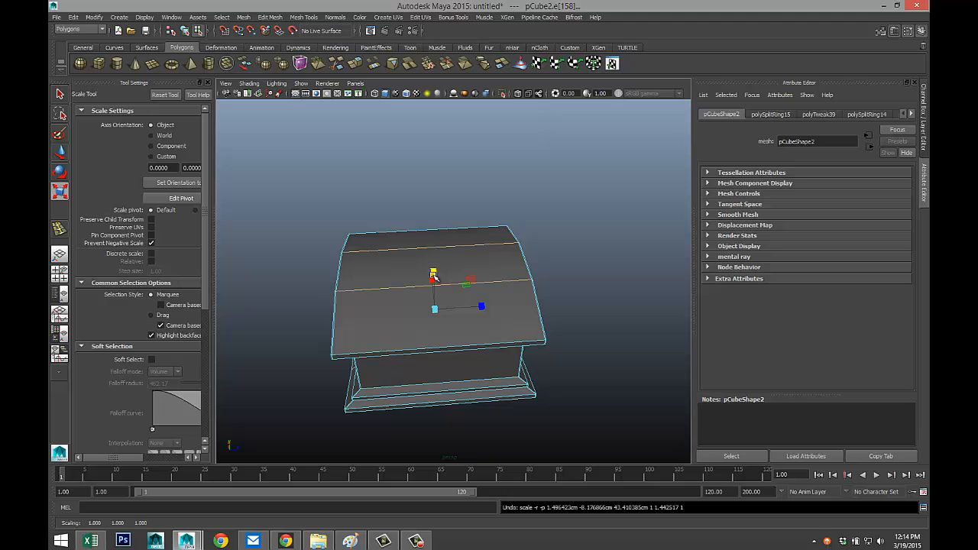
key(ctrl+z)
alt+drag(441, 356, 367, 277)
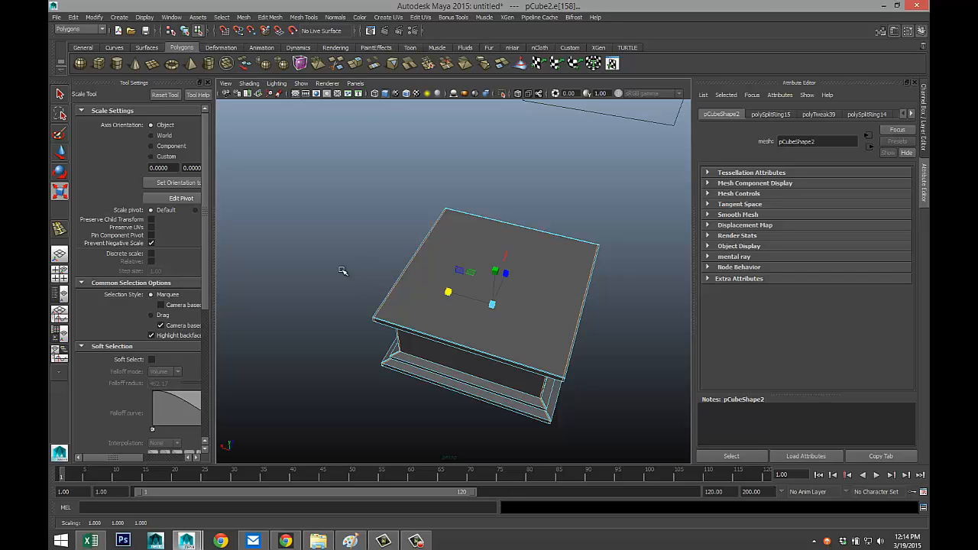
Return the cabinet to object mode, turn on its smooth mesh preview and check the rounded ledges from the side.
key(q)
right_drag(489, 276, 521, 262)
click(521, 262)
key(3)
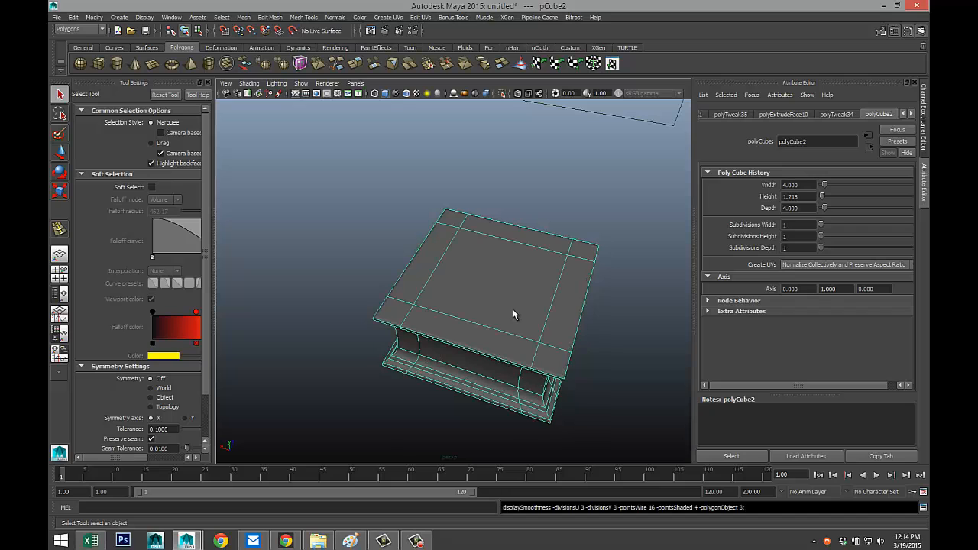
alt+drag(564, 361, 490, 337)
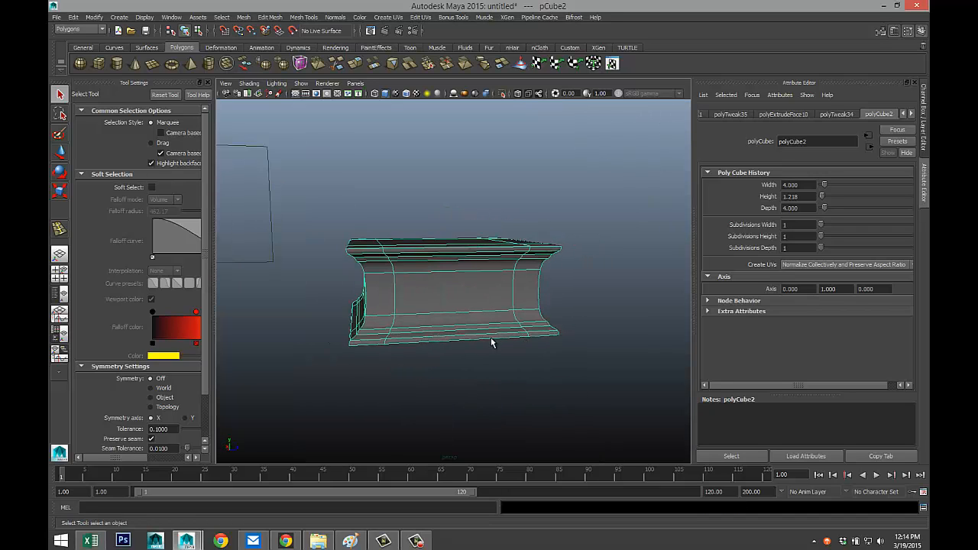
click(507, 374)
mouse_move(507, 375)
alt+mouse_down()
mouse_move(492, 356)
mouse_move(450, 376)
mouse_move(380, 367)
mouse_move(506, 393)
alt+mouse_up()
Move the cabinet along Z to about 17.7, centring it under the horn and tonearm in the top view.
click(544, 339)
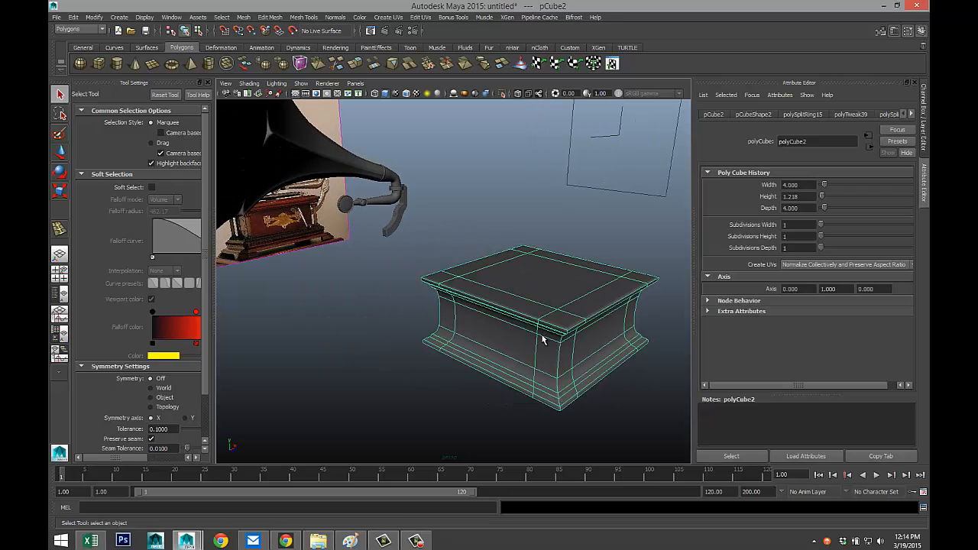
key(w)
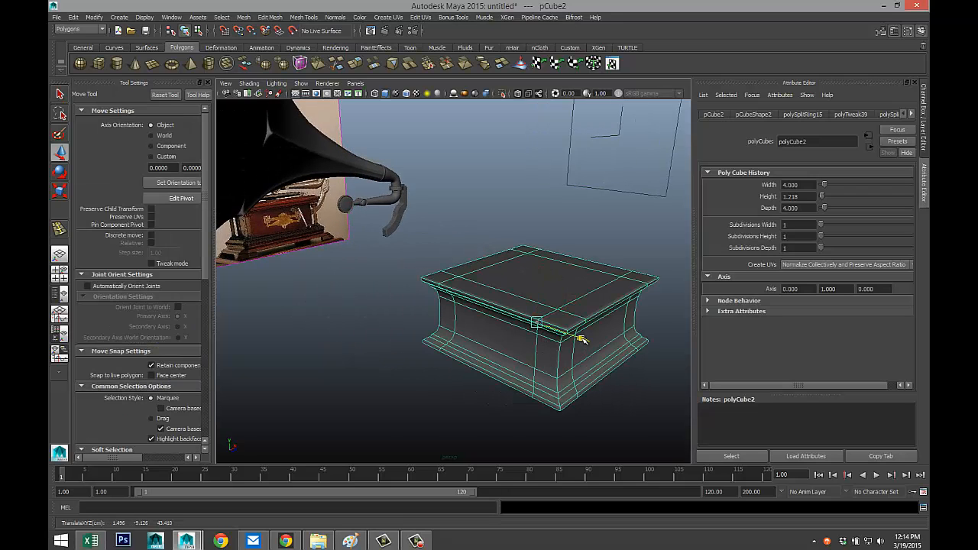
drag(578, 340, 366, 283)
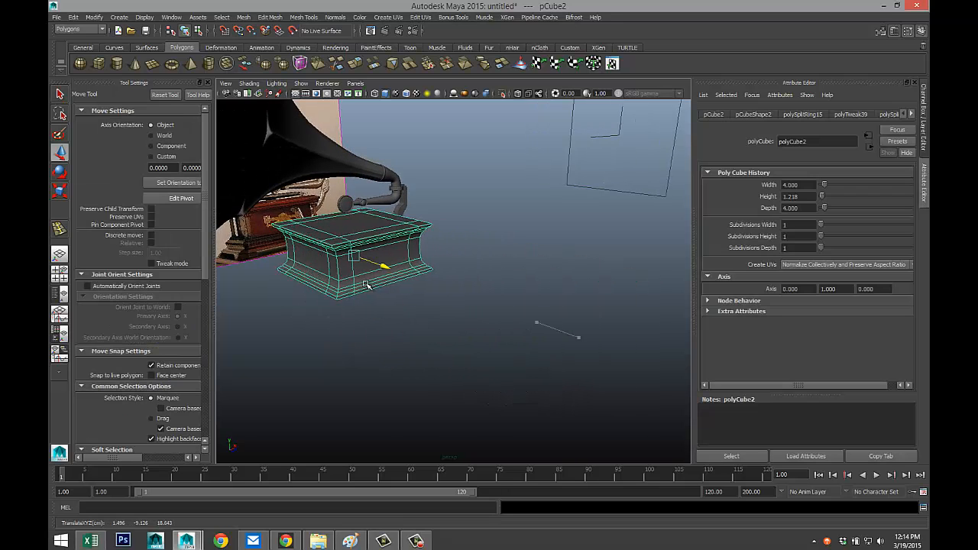
click(62, 275)
key(space)
scroll(359, 248, down, 5)
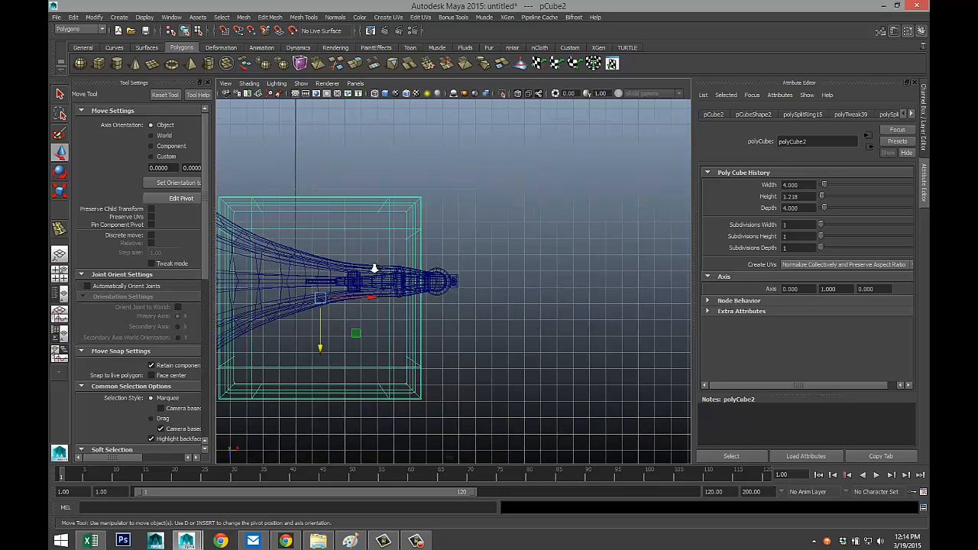
drag(366, 345, 362, 335)
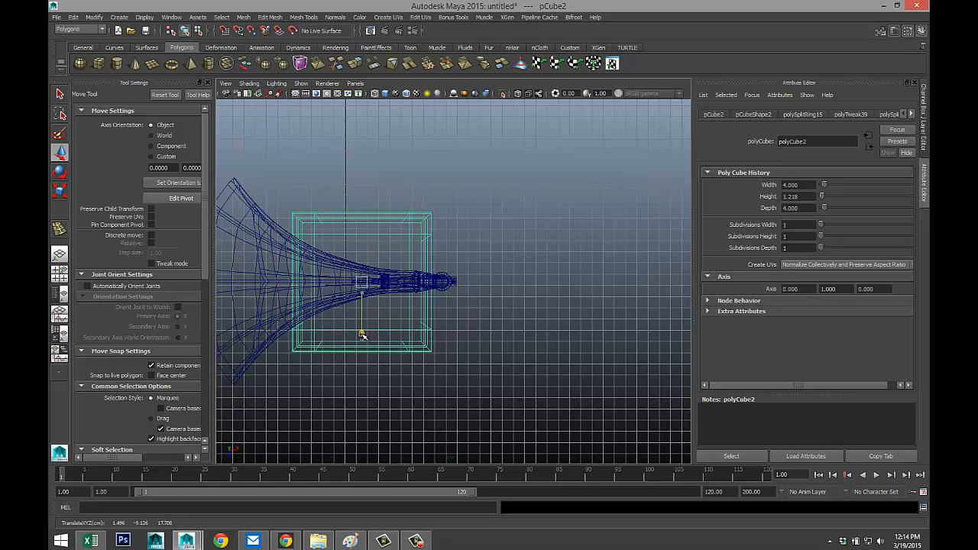
key(space)
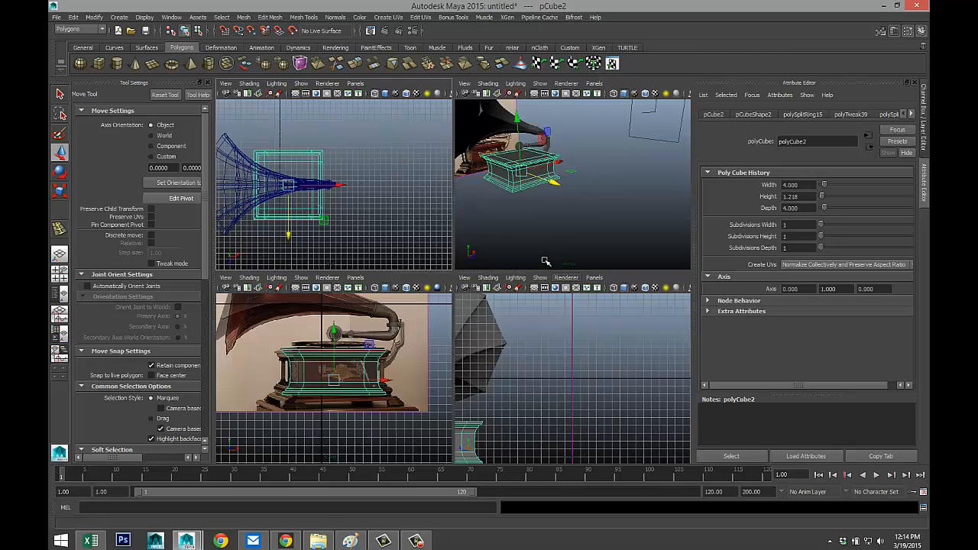
Examine the cabinet's placement beneath the horn and tonearm from several angles in the perspective view.
key(space)
scroll(475, 286, up, 5)
alt+drag(501, 277, 277, 301)
scroll(531, 351, up, 4)
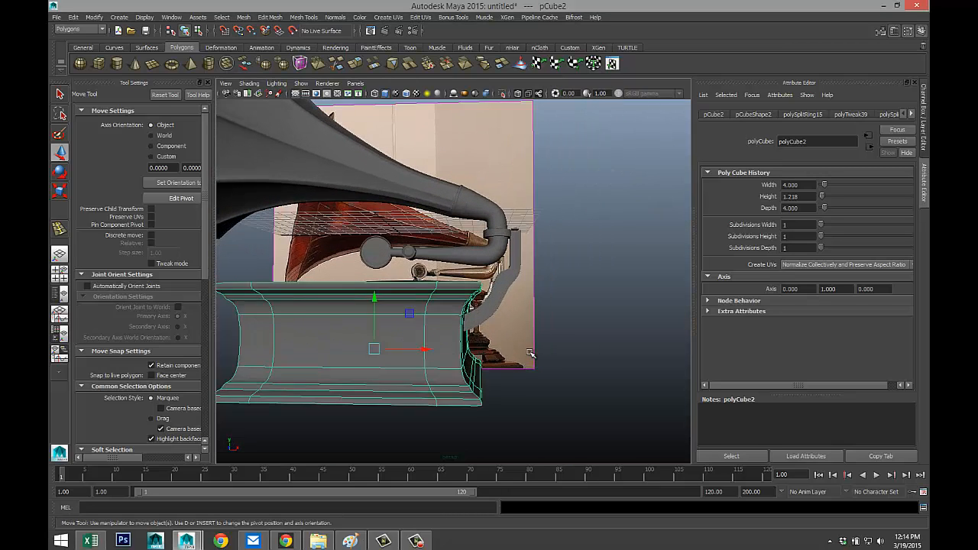
scroll(534, 351, up, 1)
alt+drag(557, 364, 306, 359)
alt+middle_drag(306, 359, 543, 367)
alt+drag(543, 367, 243, 309)
alt+drag(498, 349, 462, 342)
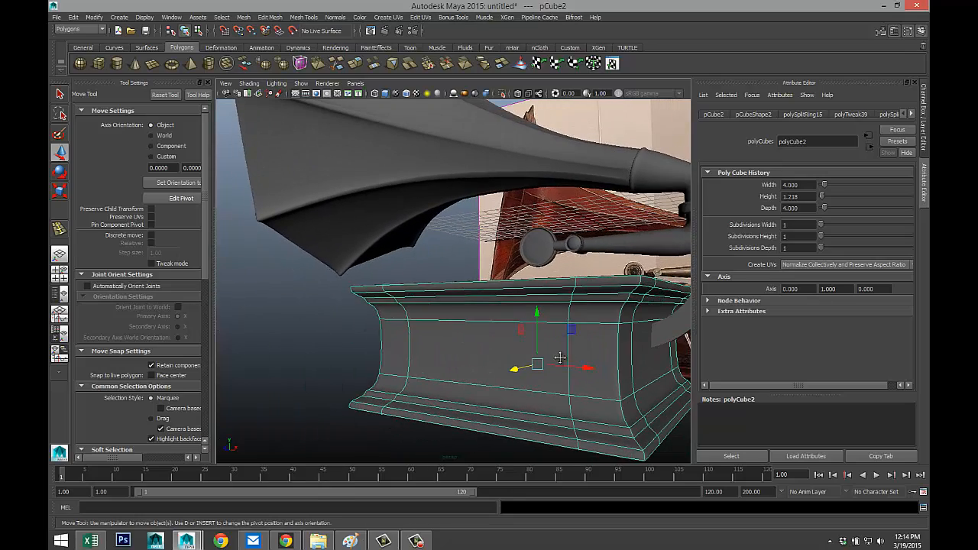
alt+drag(560, 358, 585, 338)
Select the curved support arm and examine how its lower end meets the cabinet's side wall.
click(636, 335)
key(f)
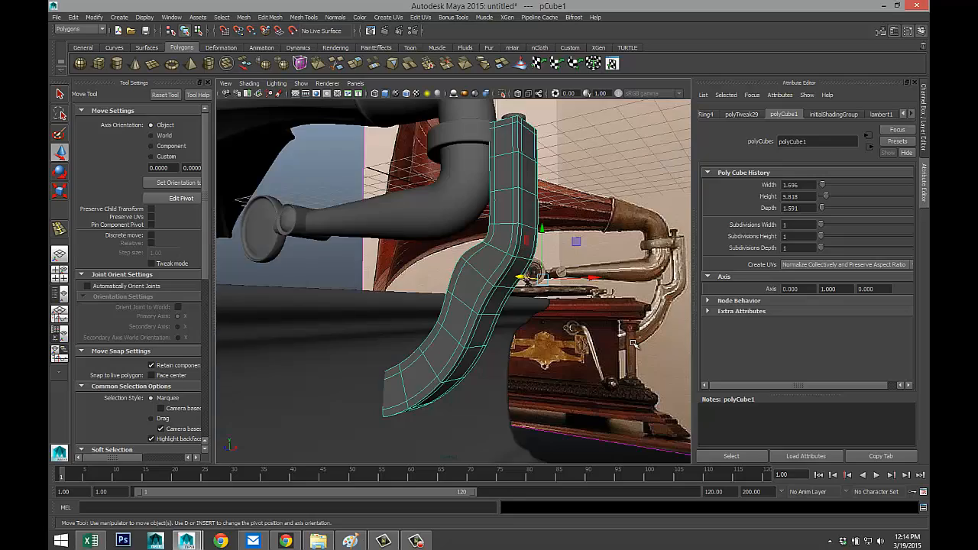
scroll(575, 336, down, 4)
key(f)
alt+drag(533, 360, 468, 306)
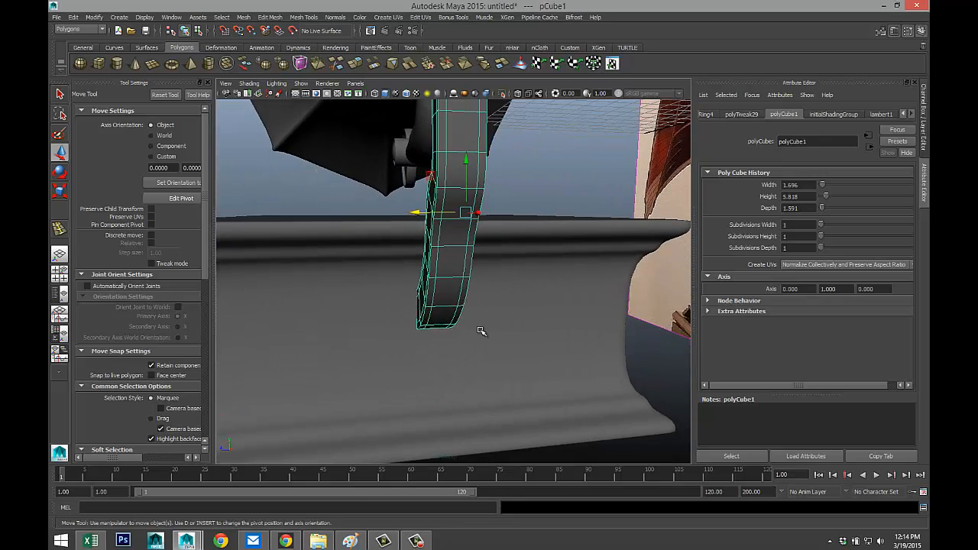
scroll(481, 332, up, 4)
alt+drag(407, 331, 449, 332)
alt+middle_drag(448, 332, 466, 278)
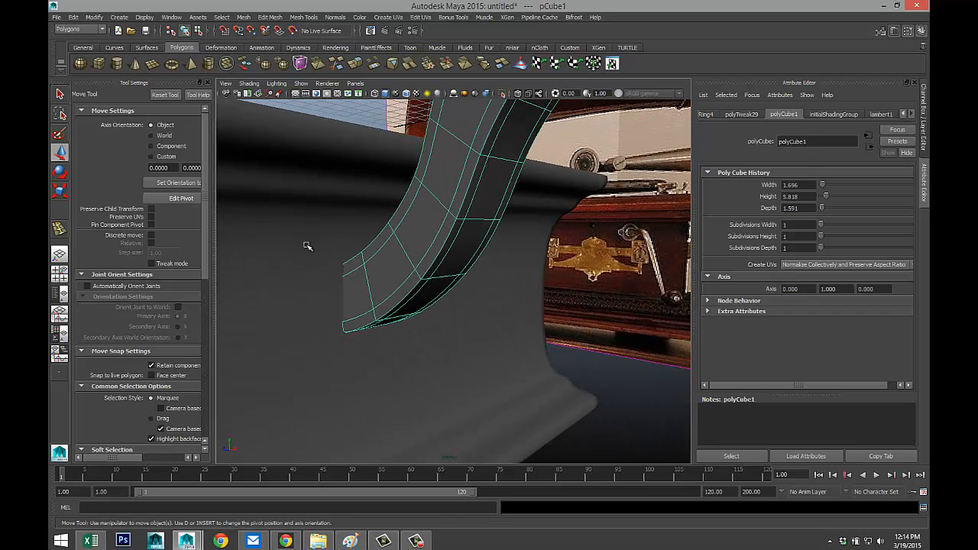
Draw a flat polygon cylinder about 0.741 in radius and 0.095 high beside the cabinet for the arm's mounting plate.
click(118, 67)
alt+drag(244, 199, 434, 281)
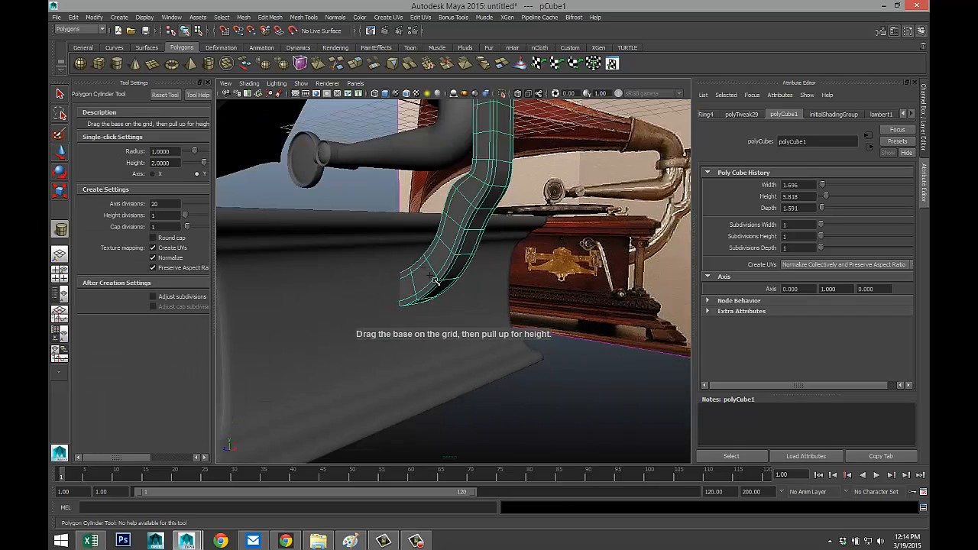
alt+drag(472, 310, 463, 333)
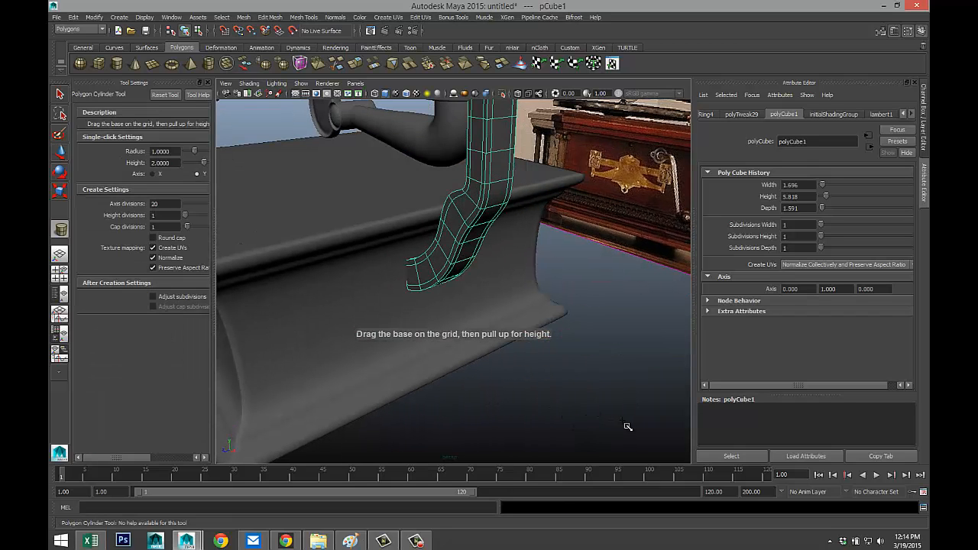
scroll(566, 406, down, 5)
drag(508, 399, 558, 400)
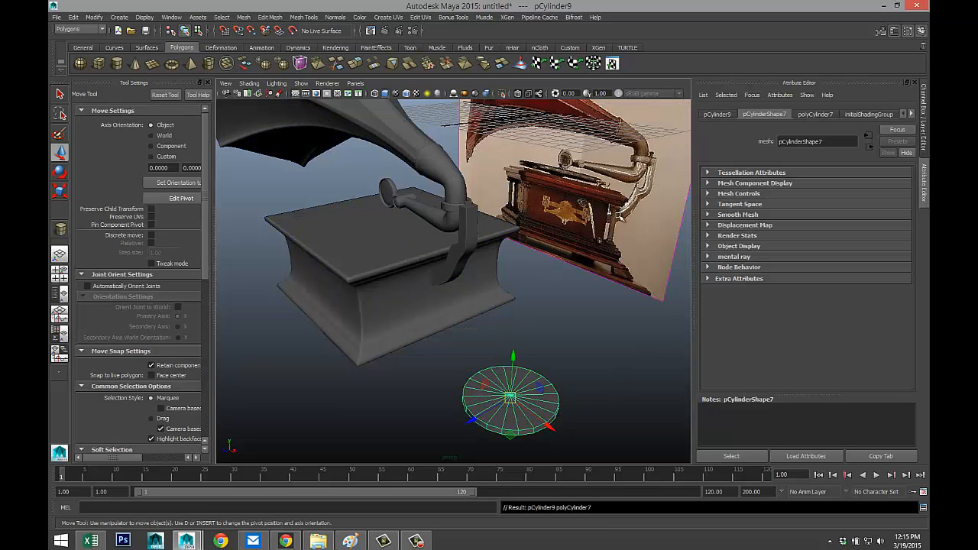
Set the disc's cap subdivisions to 0 and stretch it along Z to a scale of about 1.606.
key(r)
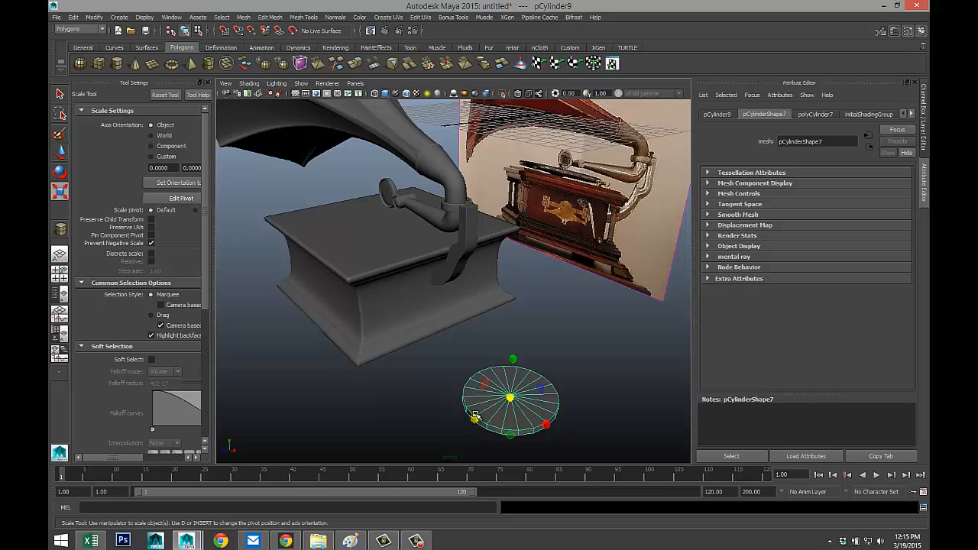
click(816, 115)
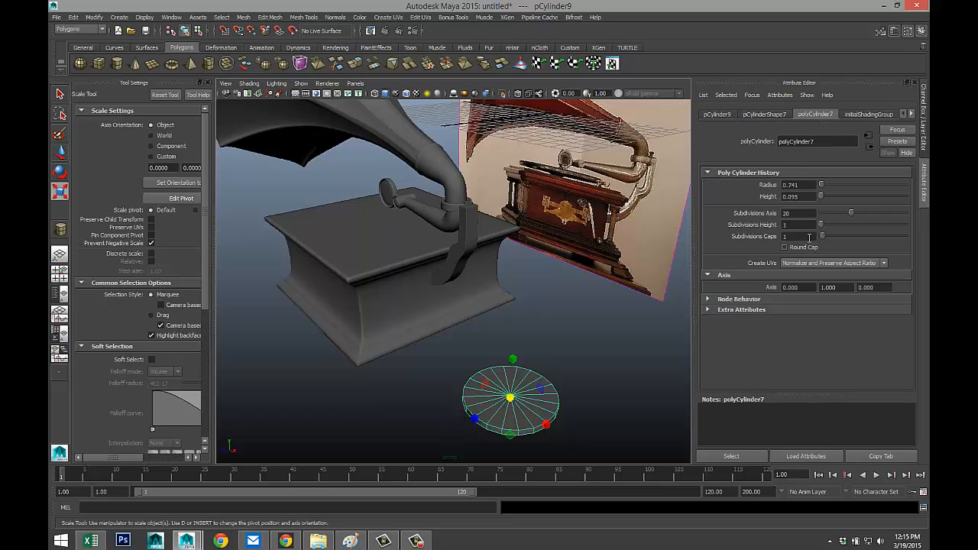
text(0)
key(Return)
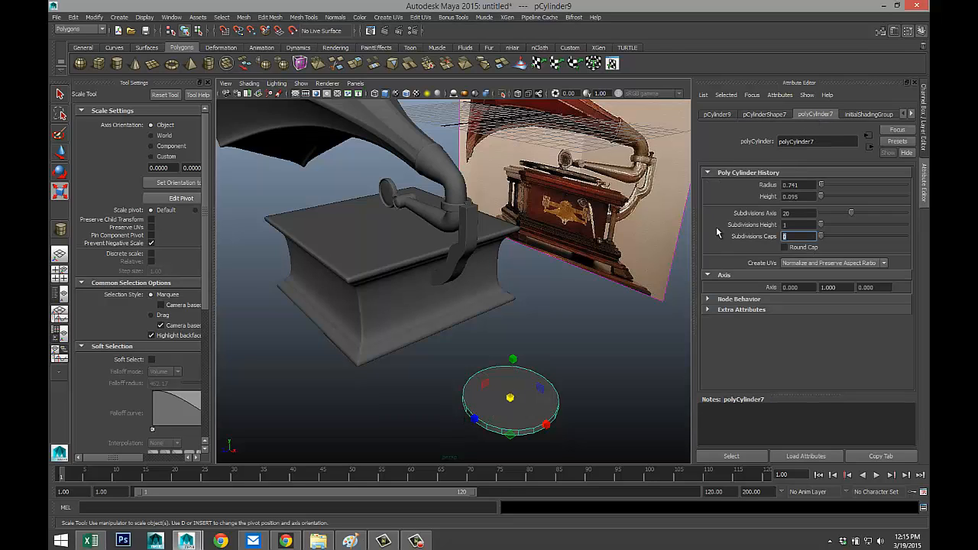
click(562, 360)
click(489, 415)
drag(474, 418, 450, 430)
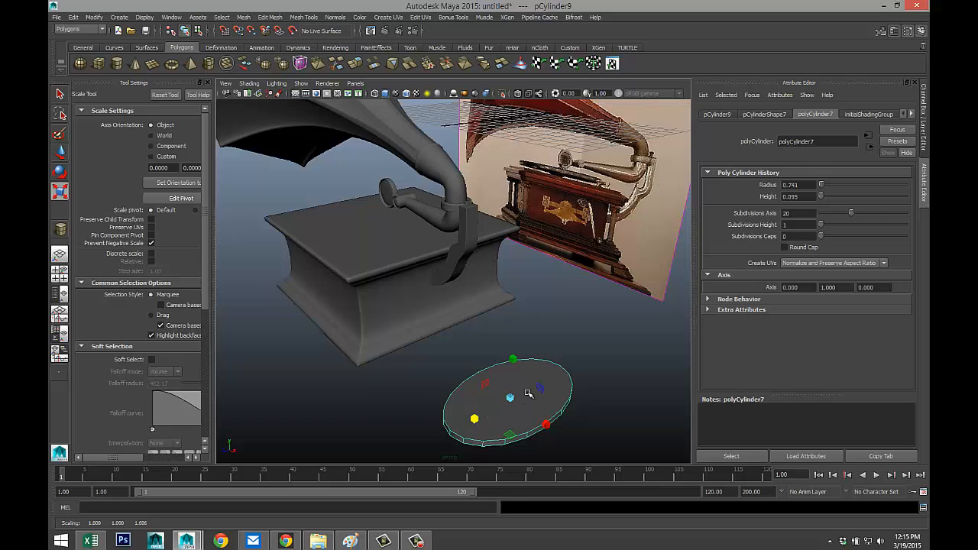
Rotate the oval disc 90 degrees about Z in 15-degree steps so it stands upright, and frame it.
key(e)
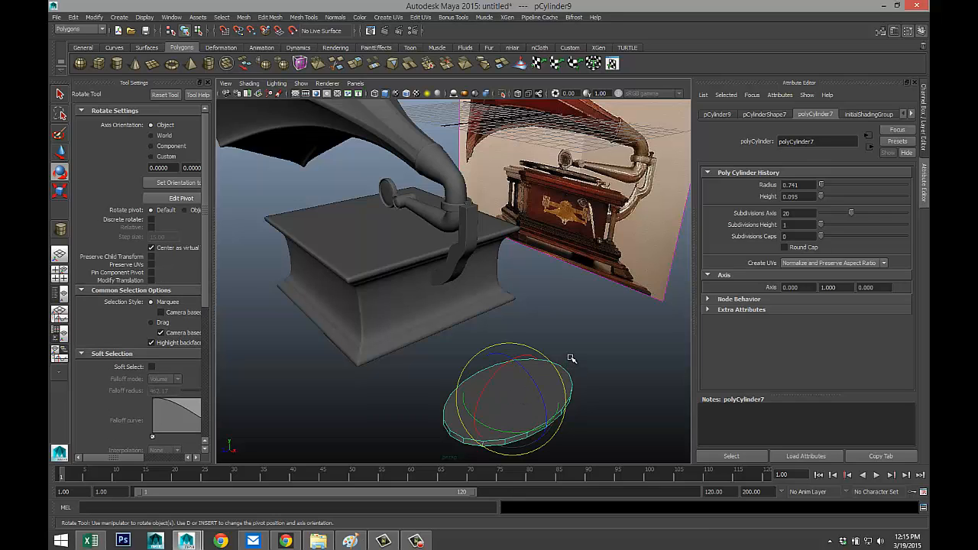
key(j)
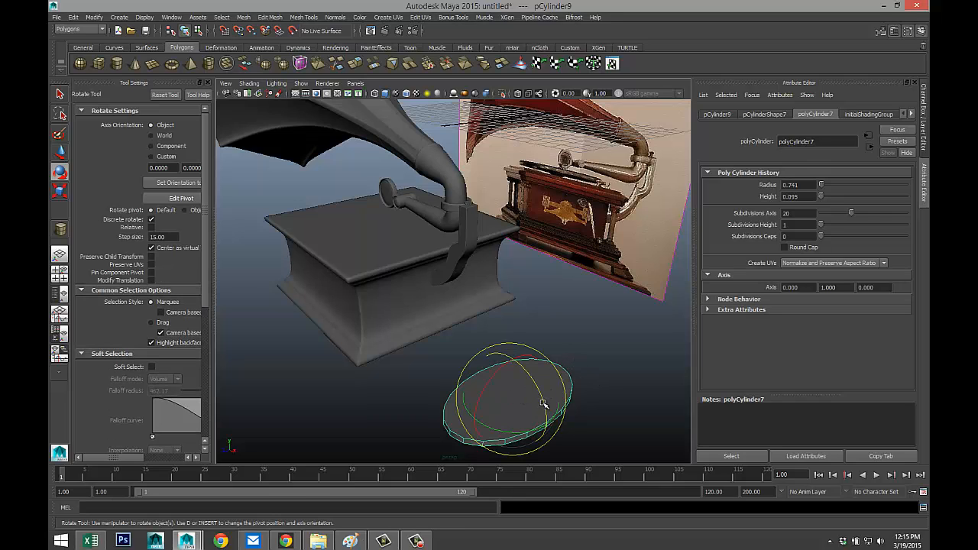
drag(543, 404, 480, 329)
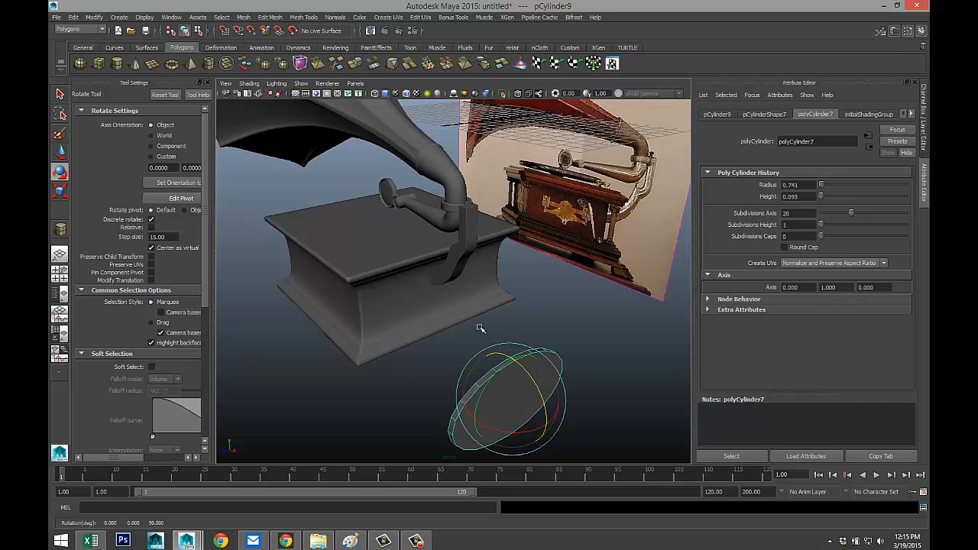
scroll(413, 293, up, 5)
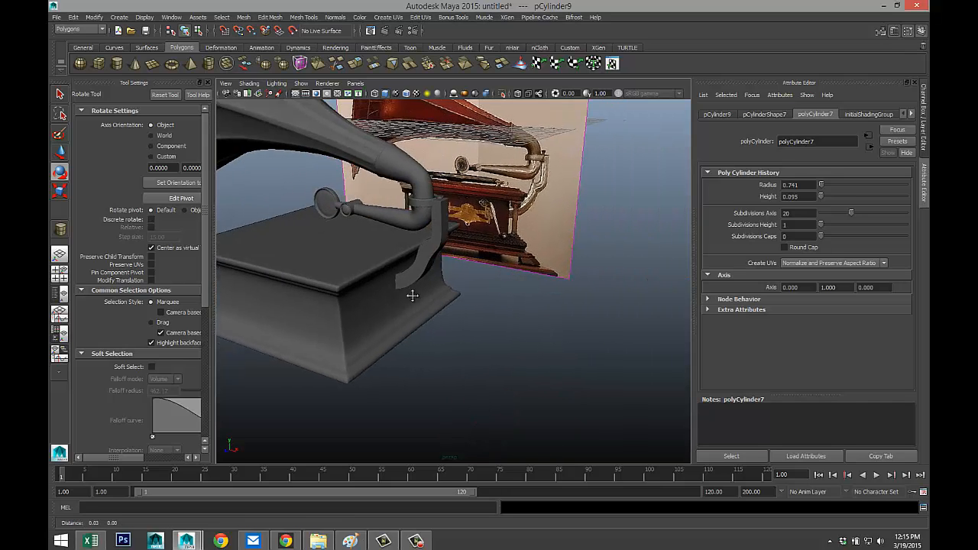
alt+drag(412, 295, 394, 304)
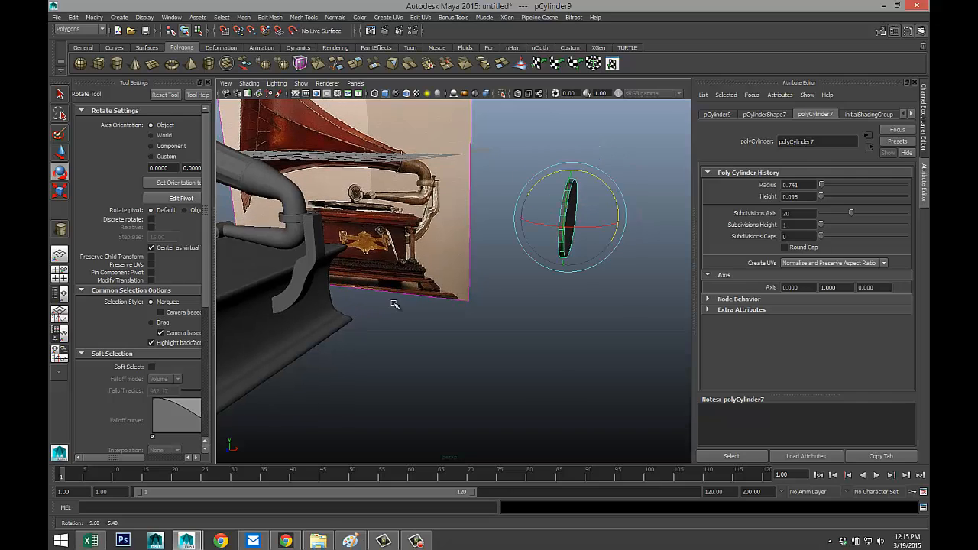
click(726, 115)
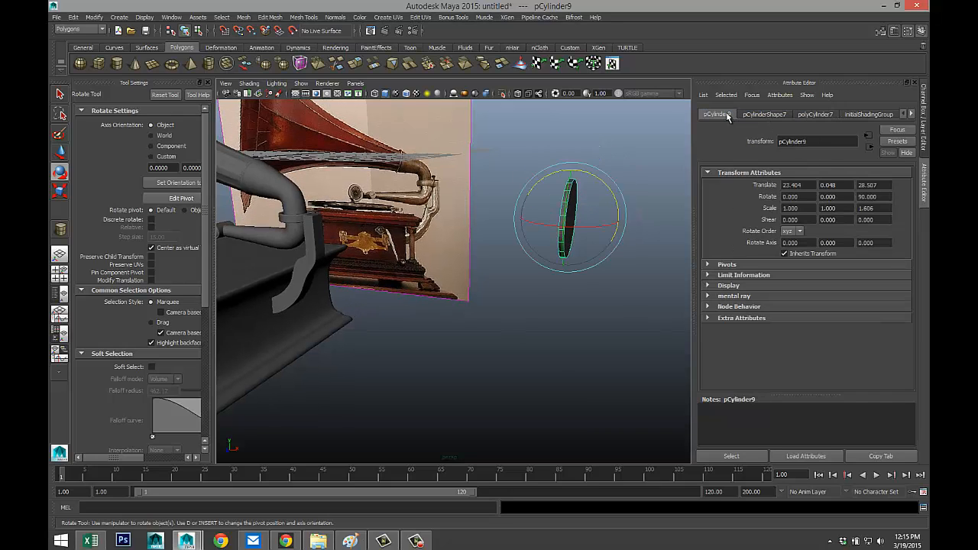
alt+drag(557, 298, 599, 312)
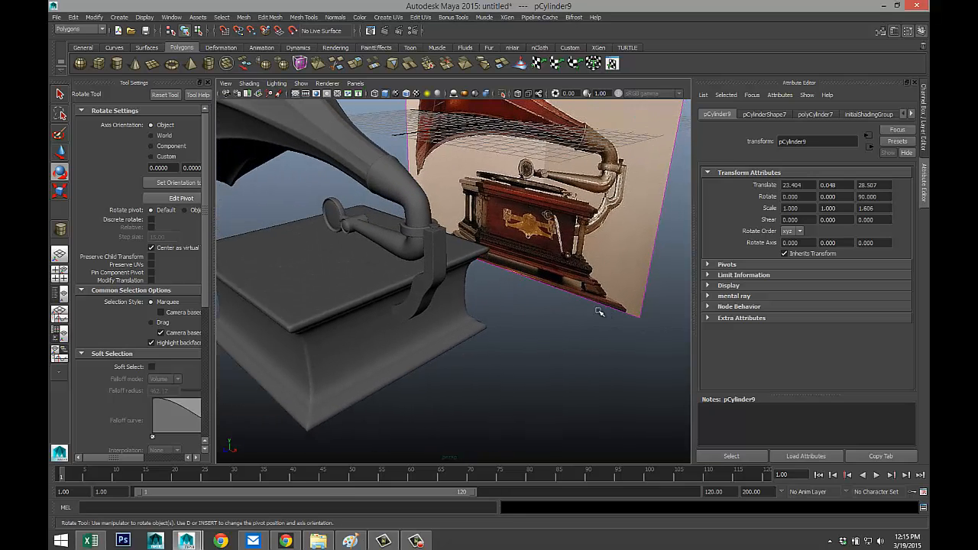
key(f)
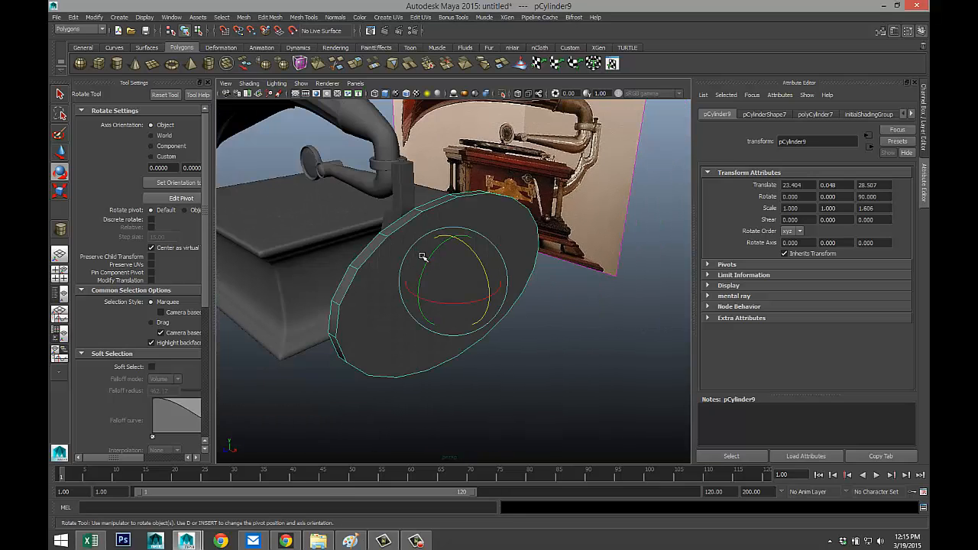
Extrude the oval disc's broad outer face and scale the new face slightly inward to form a thin rim.
right_drag(374, 285, 382, 301)
click(386, 286)
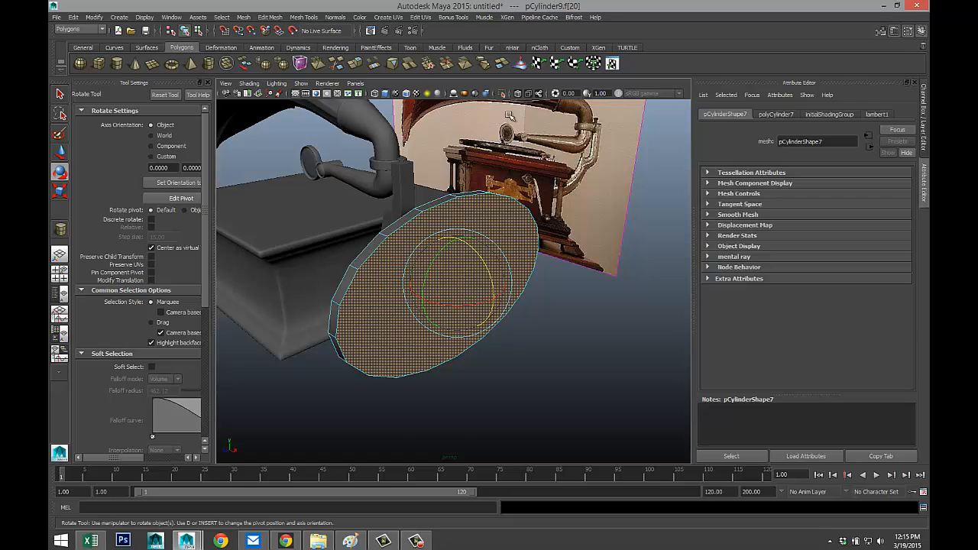
click(306, 19)
mouse_move(270, 17)
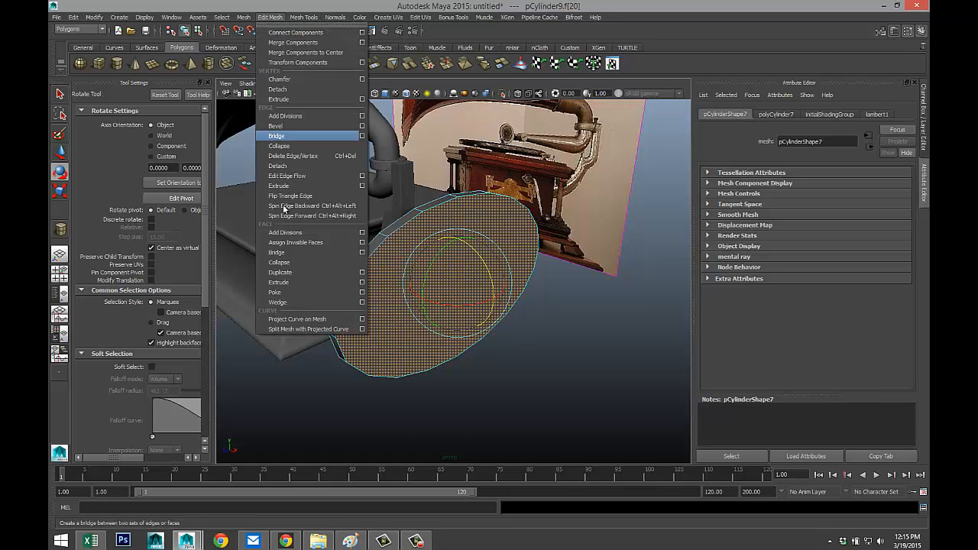
click(295, 282)
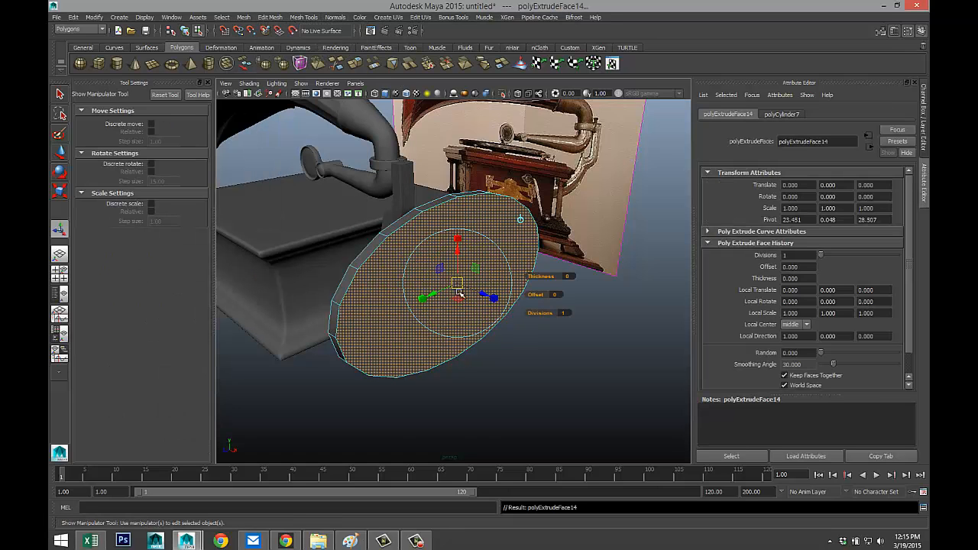
key(r)
drag(457, 284, 454, 283)
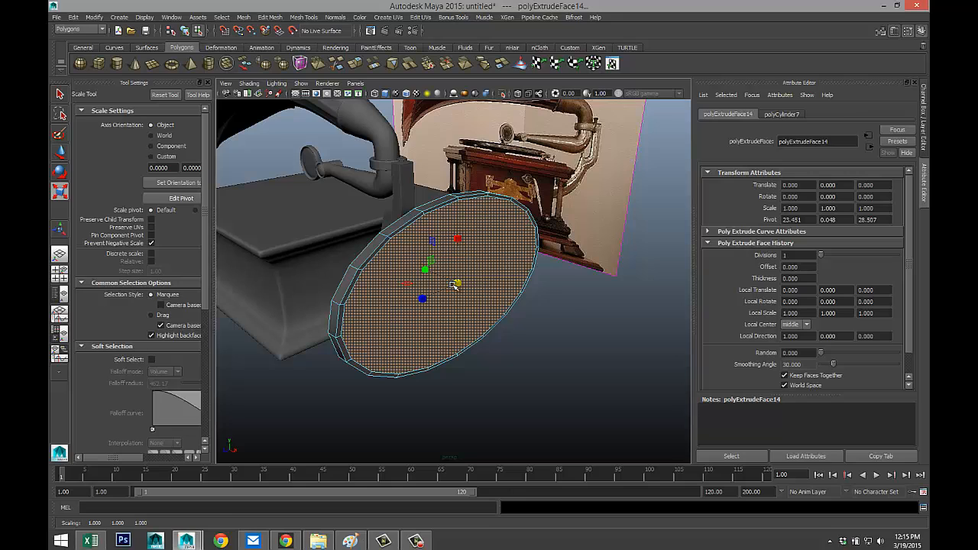
Extrude the inset face again and push it into the disc to about X 23.394 as a recess.
key(ctrl+e)
key(w)
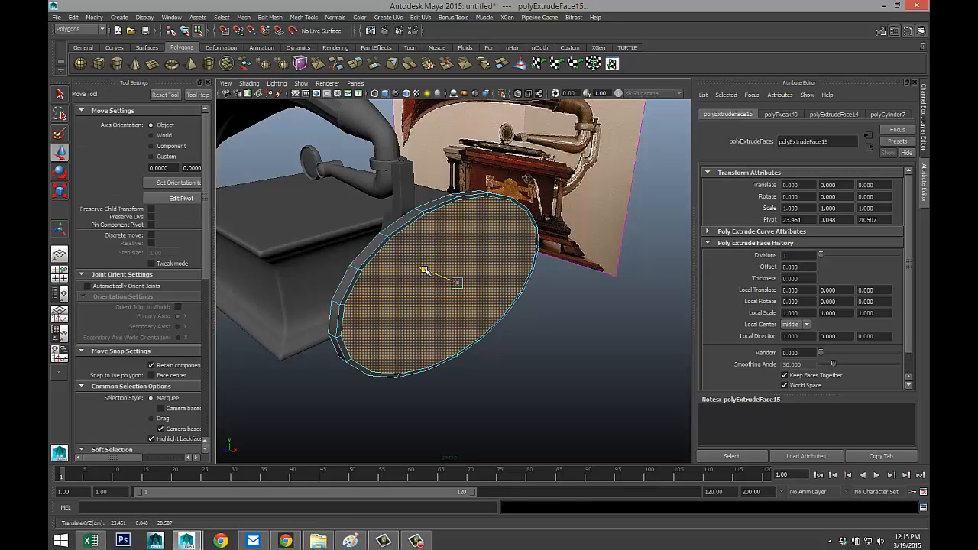
drag(424, 270, 420, 266)
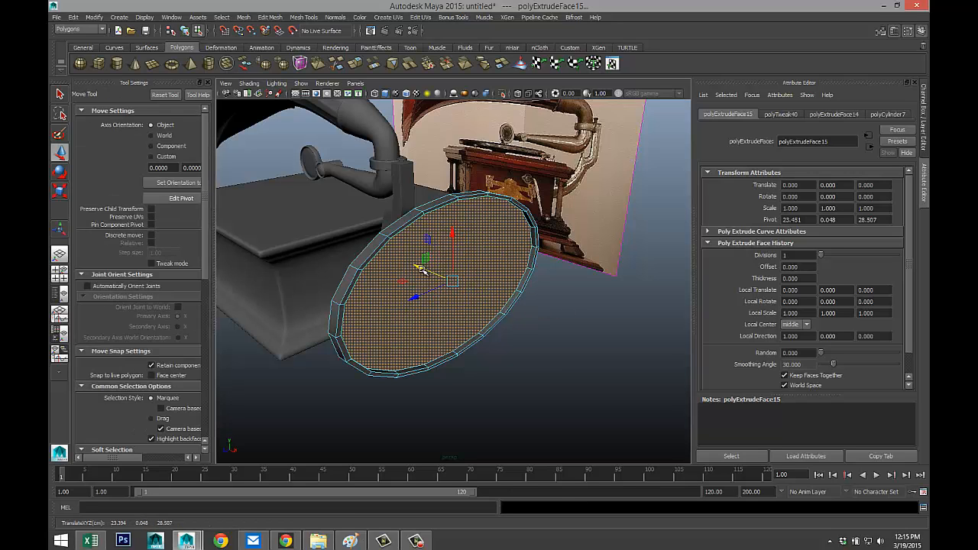
Extrude the recessed face and scale it to about 0.96, and extrude it again outward to about X 23.5.
key(ctrl+e)
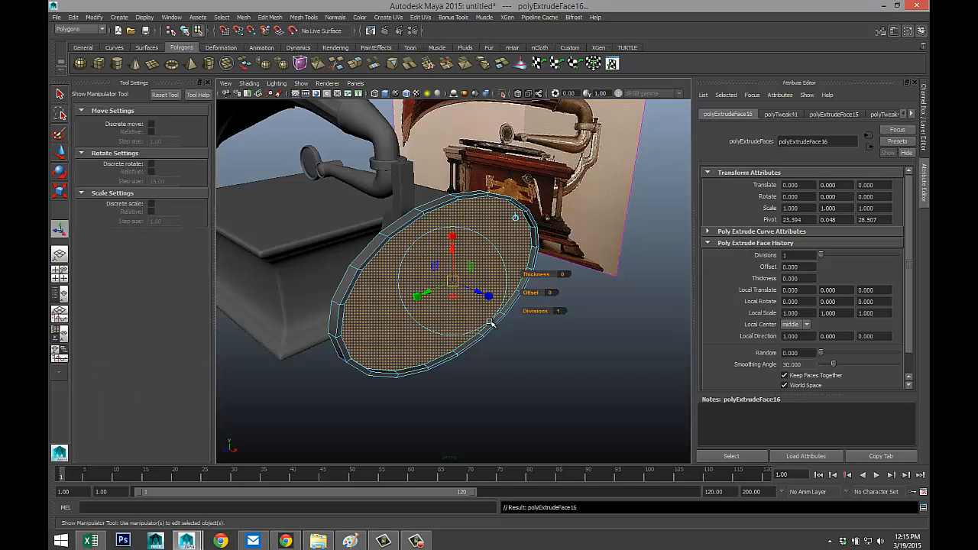
key(r)
drag(453, 283, 450, 282)
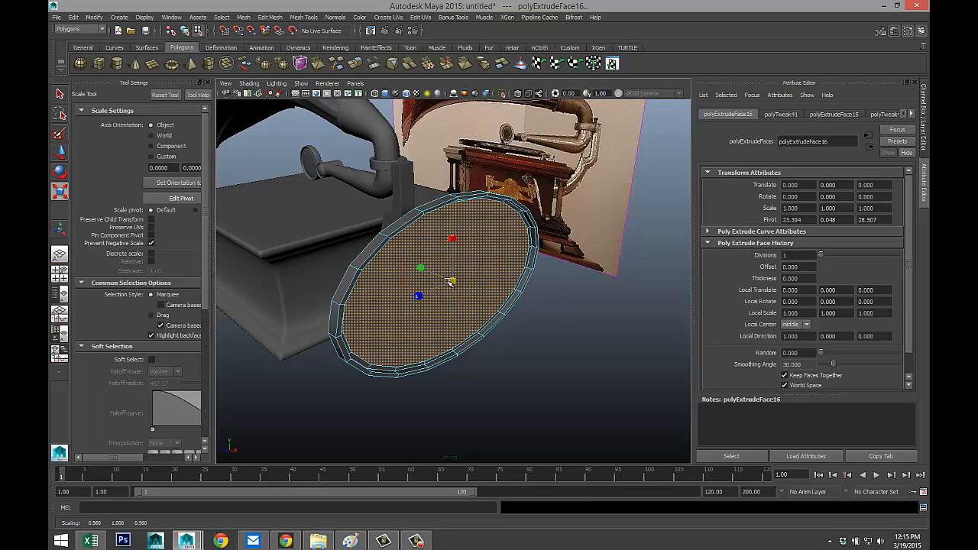
key(ctrl+e)
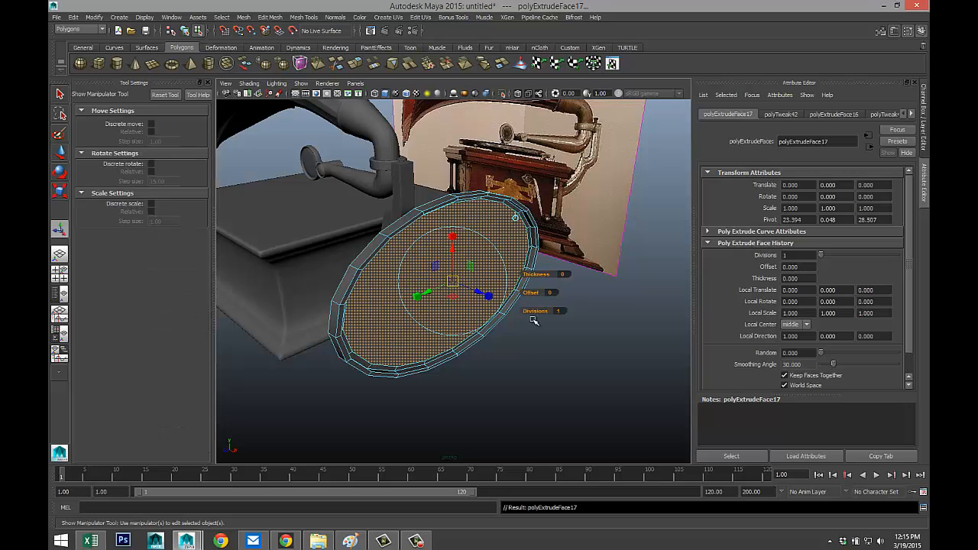
key(w)
drag(421, 267, 425, 272)
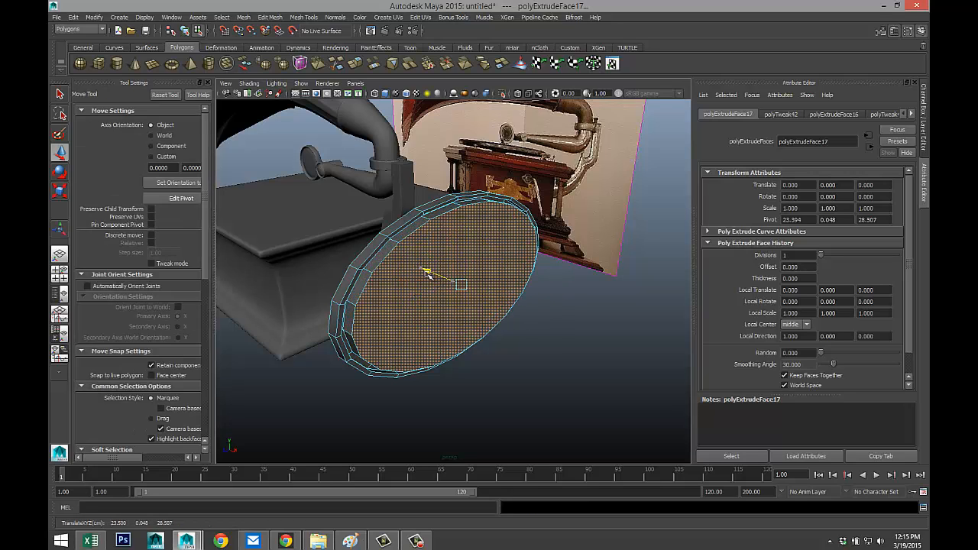
Return the plate to object mode, preview it smoothed without the selection wireframe, and restore the unsmoothed display.
click(558, 349)
right_drag(501, 246, 518, 234)
click(518, 236)
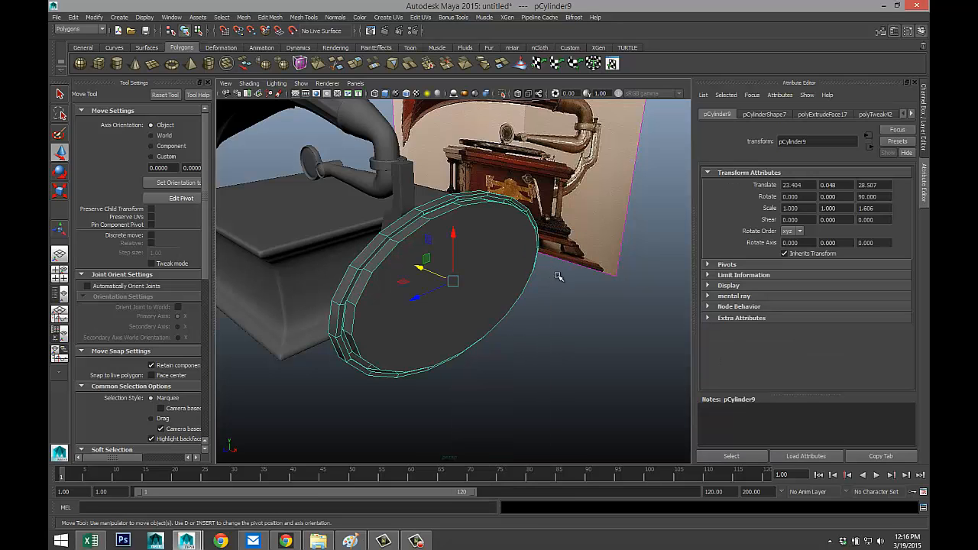
key(3)
click(541, 313)
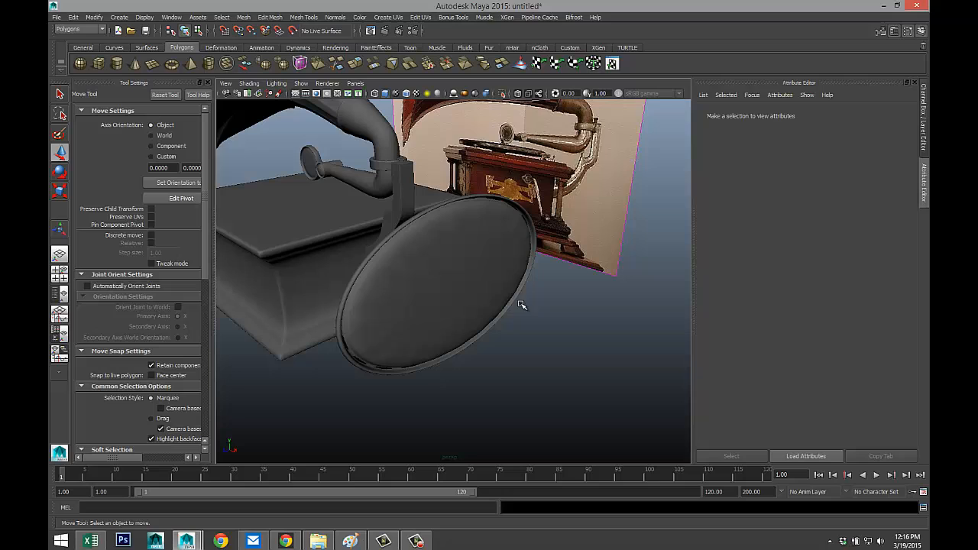
click(458, 268)
key(1)
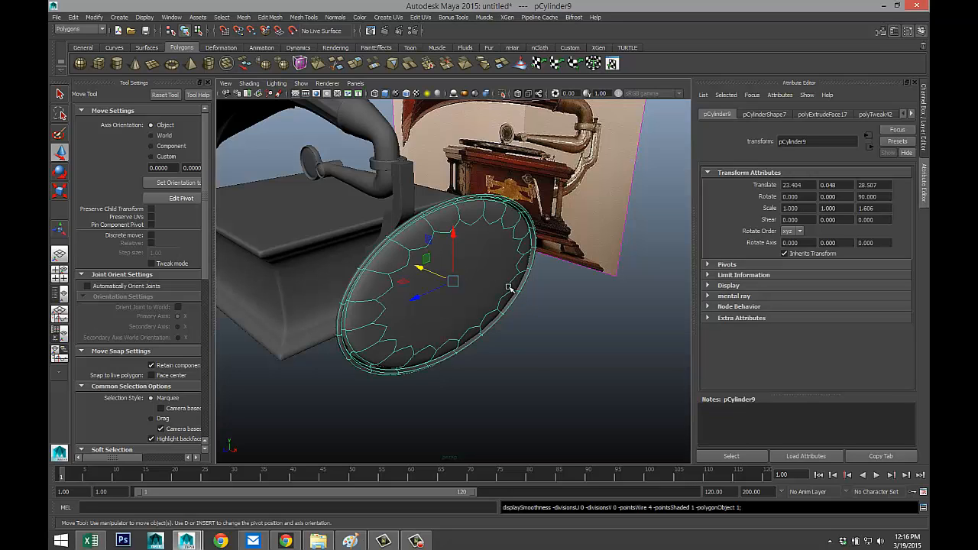
Extrude the plate's raised front face once more and scale it very slightly inward as a supporting edge loop.
scroll(509, 294, up, 3)
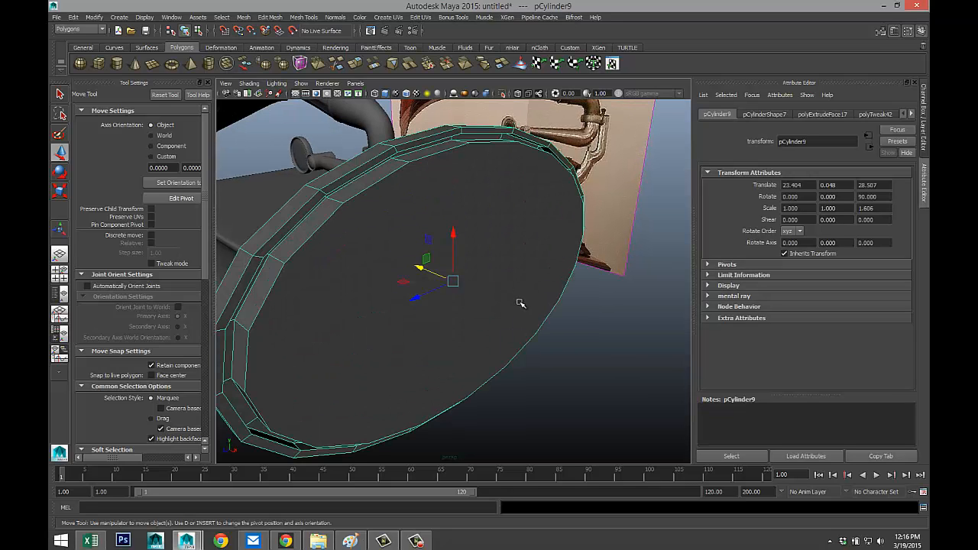
alt+drag(521, 303, 487, 227)
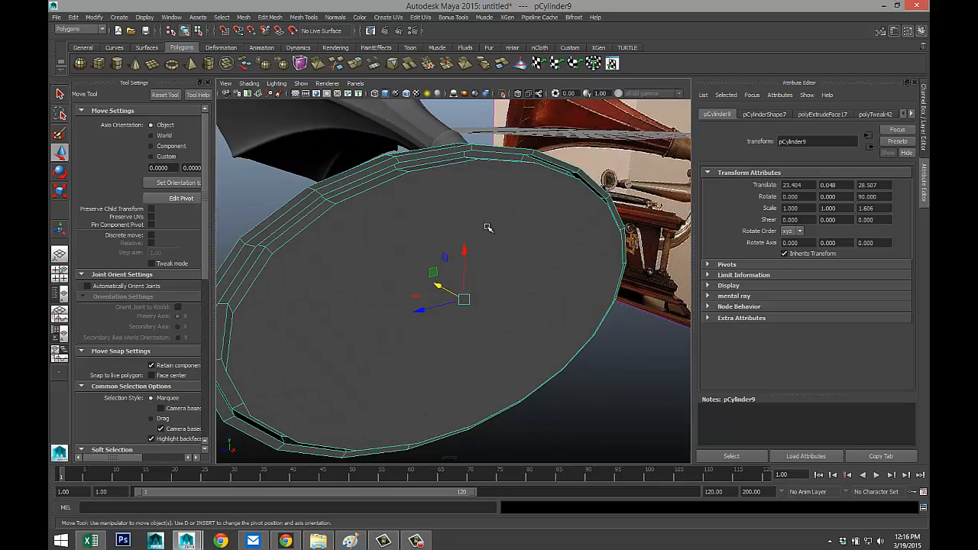
right_drag(488, 227, 490, 254)
click(493, 240)
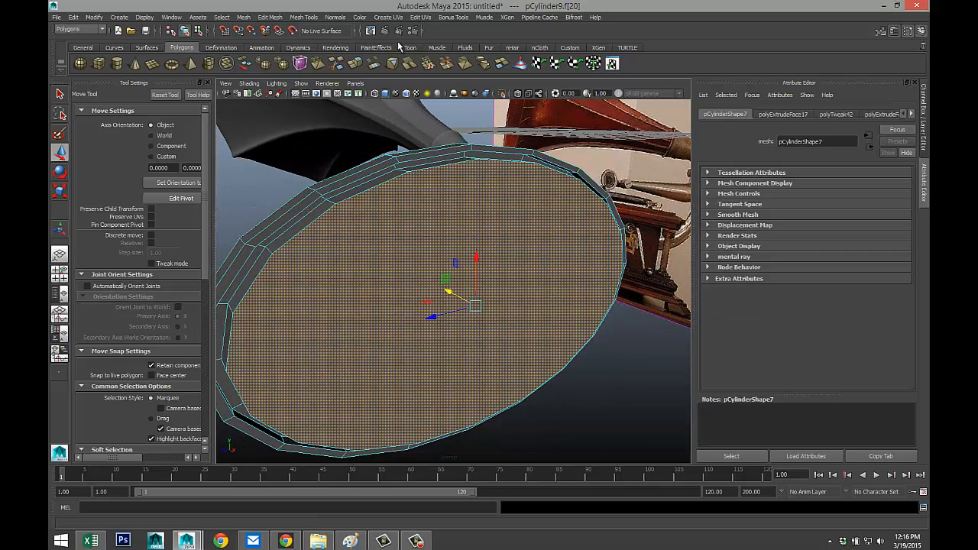
click(306, 18)
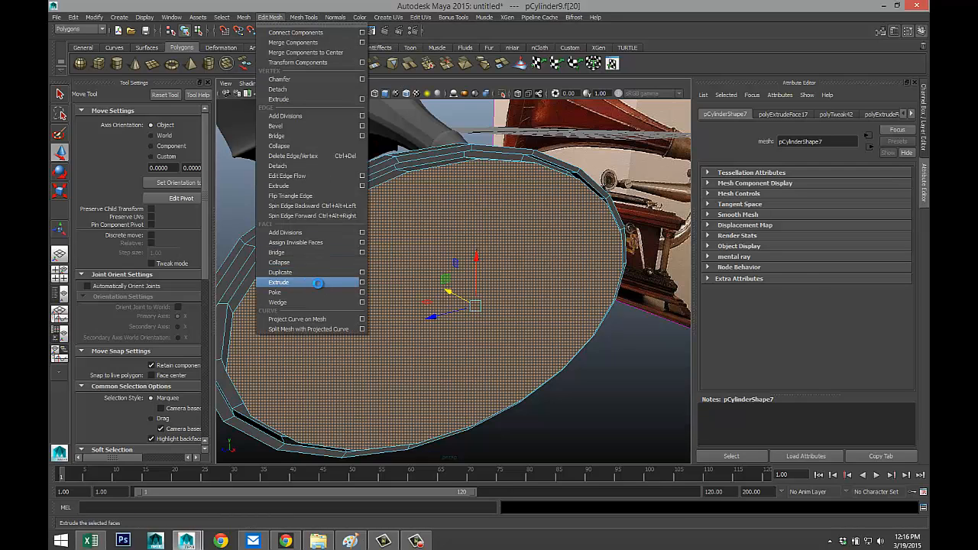
click(321, 283)
key(r)
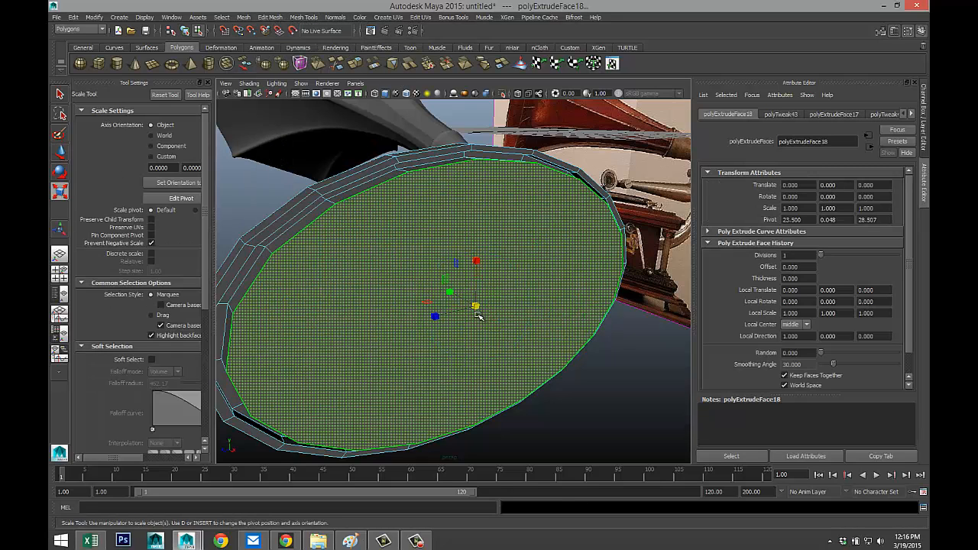
drag(476, 306, 474, 306)
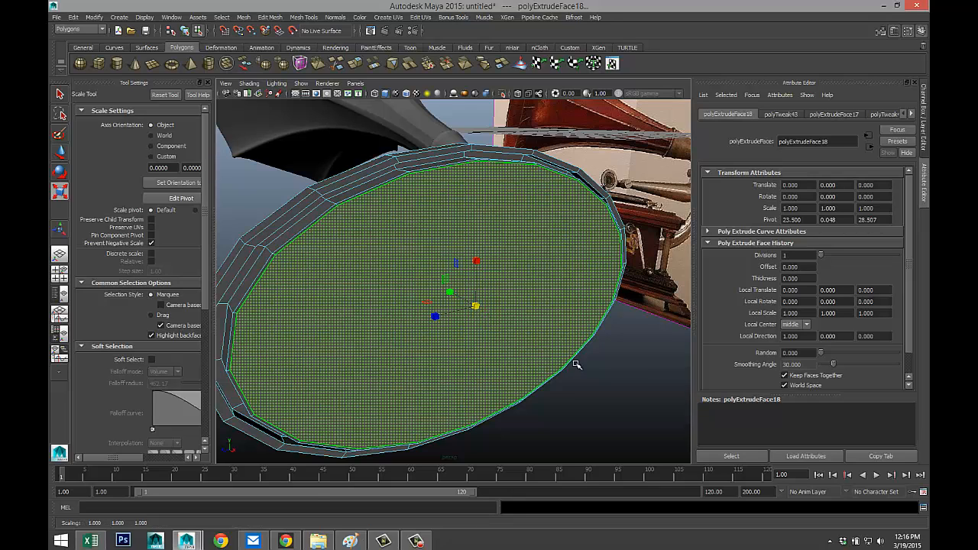
Return the plate to object mode, turn on its smooth preview, and inspect the grooved rim from several angles.
click(617, 367)
right_click(544, 265)
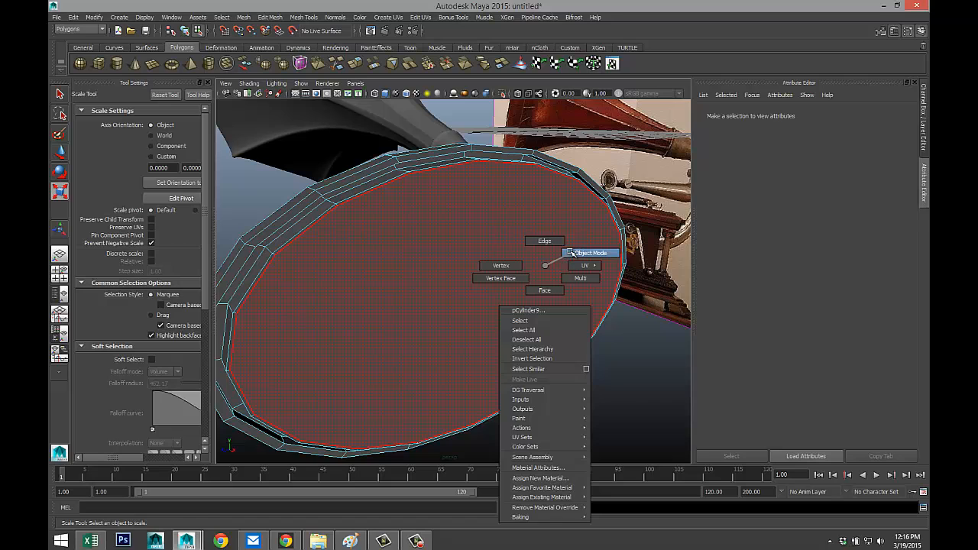
click(581, 253)
key(3)
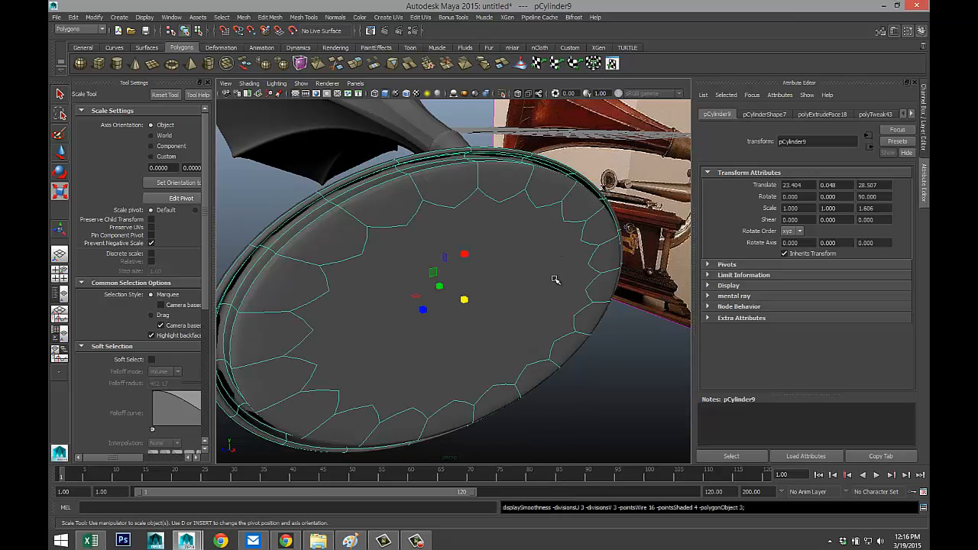
click(610, 372)
scroll(542, 334, down, 5)
scroll(538, 337, up, 3)
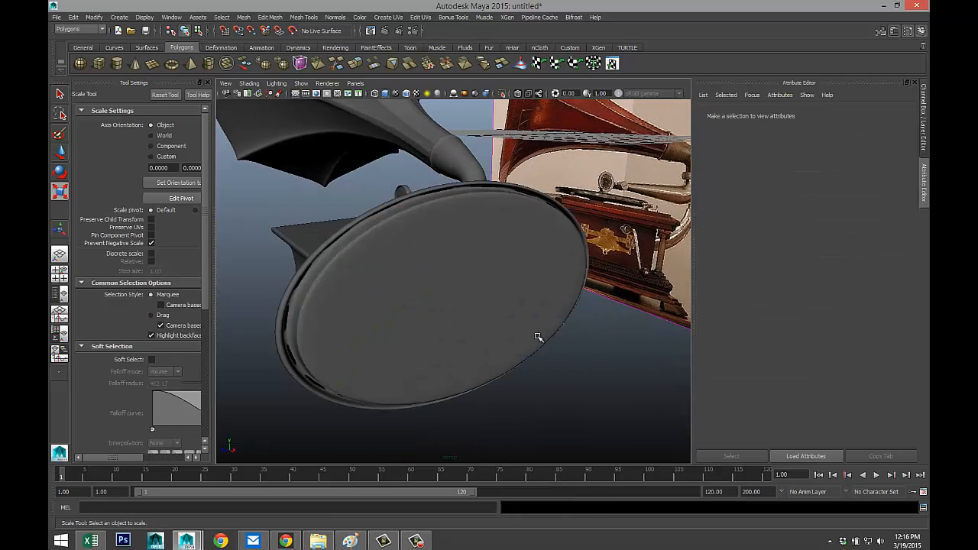
scroll(493, 337, up, 2)
alt+drag(487, 336, 431, 302)
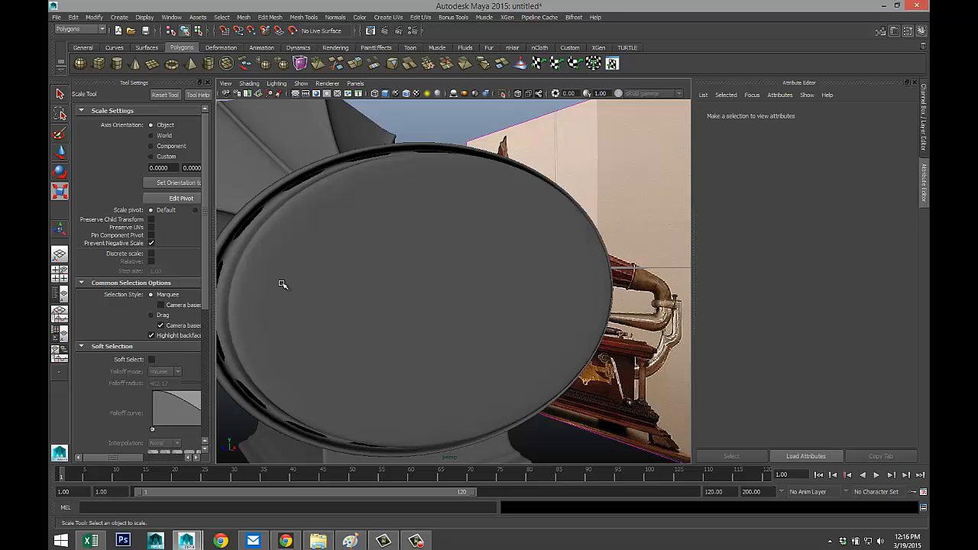
alt+drag(282, 284, 226, 278)
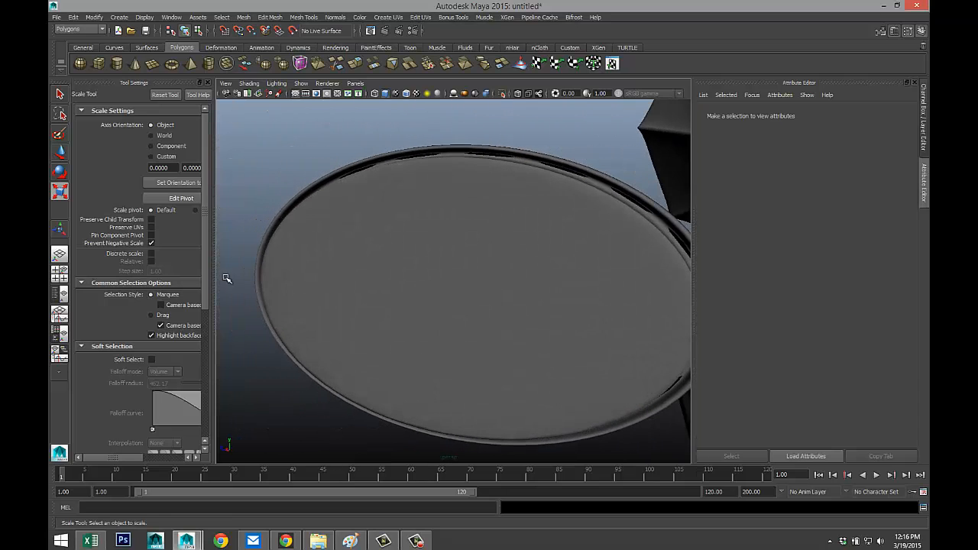
alt+drag(433, 307, 444, 328)
Move the oval plate along X toward the cabinet to about 11.145, keeping it framed.
click(485, 316)
key(w)
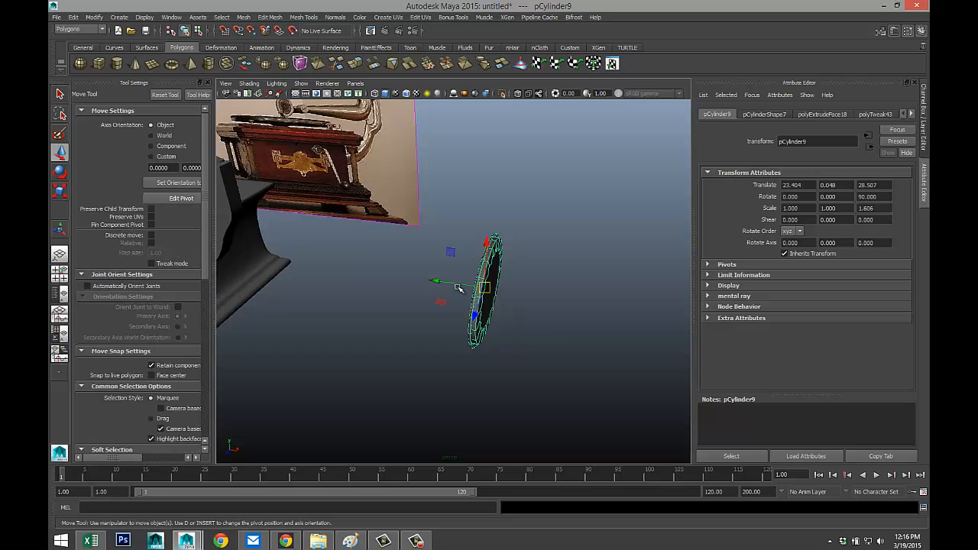
drag(444, 283, 151, 275)
key(f)
drag(411, 273, 221, 262)
key(f)
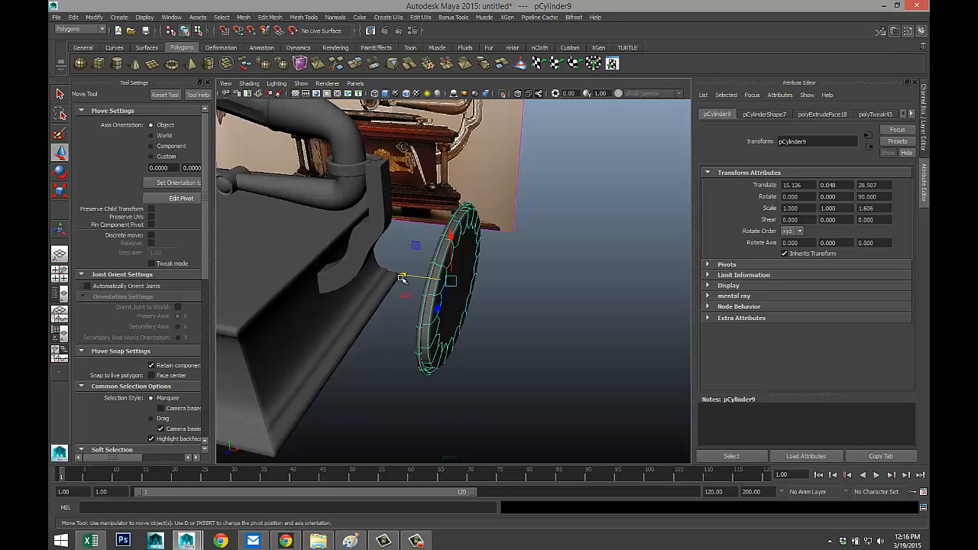
drag(402, 278, 240, 265)
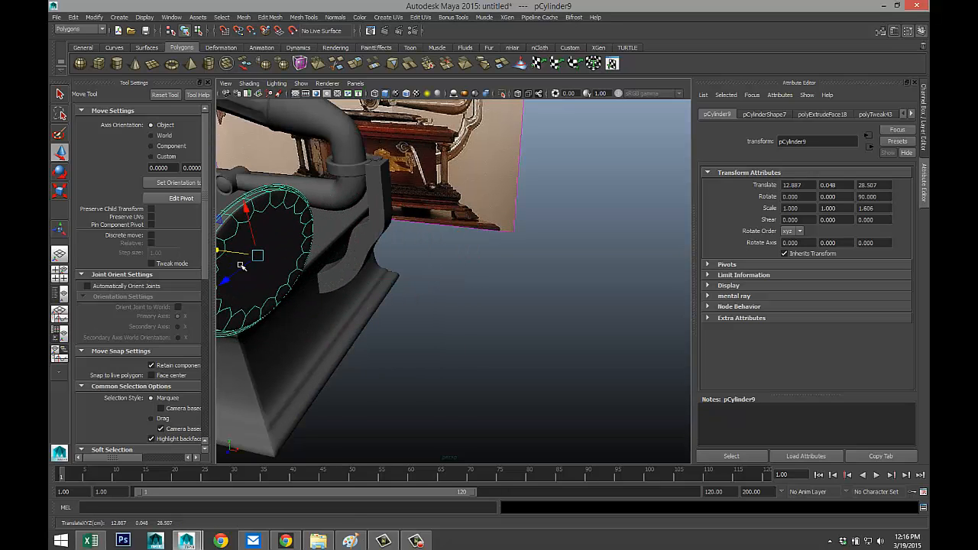
key(f)
drag(405, 276, 259, 261)
key(f)
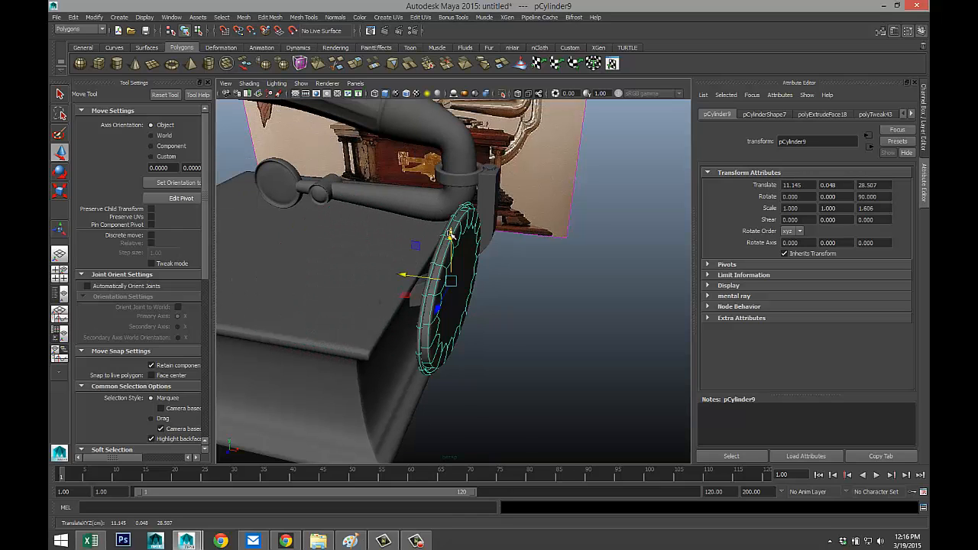
Move the plate onto the support arm's lower end in the orthographic side view, at about Y -7.711 and Z 17.742.
drag(450, 235, 454, 363)
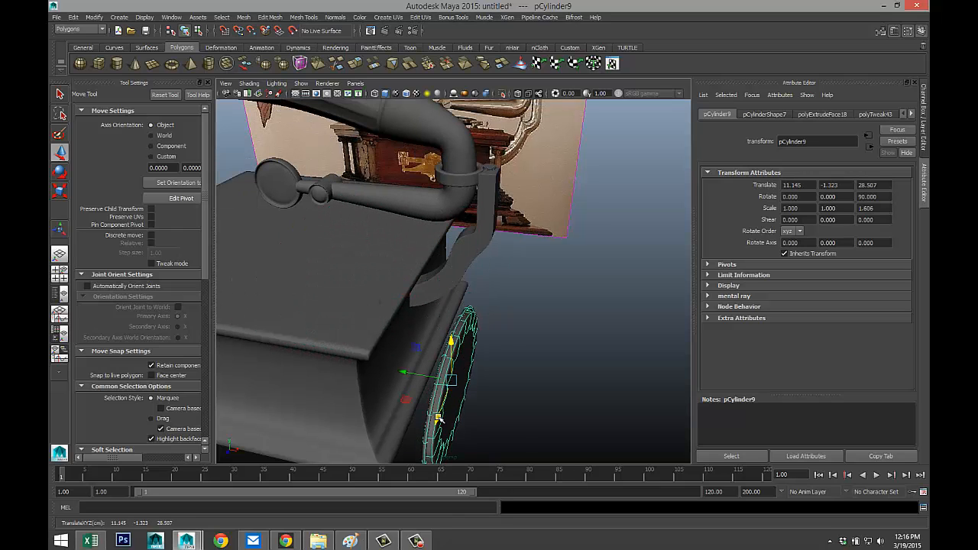
drag(438, 418, 468, 334)
click(61, 274)
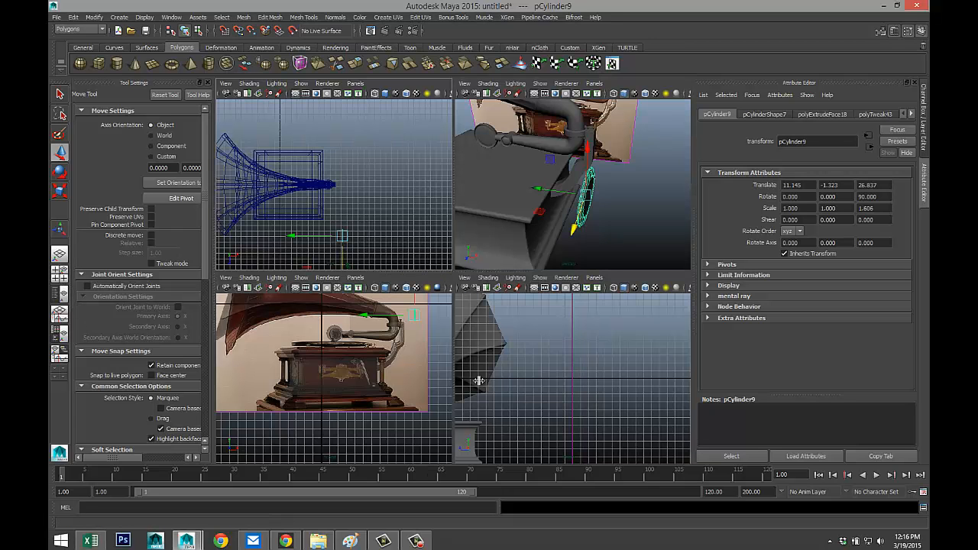
key(space)
key(f)
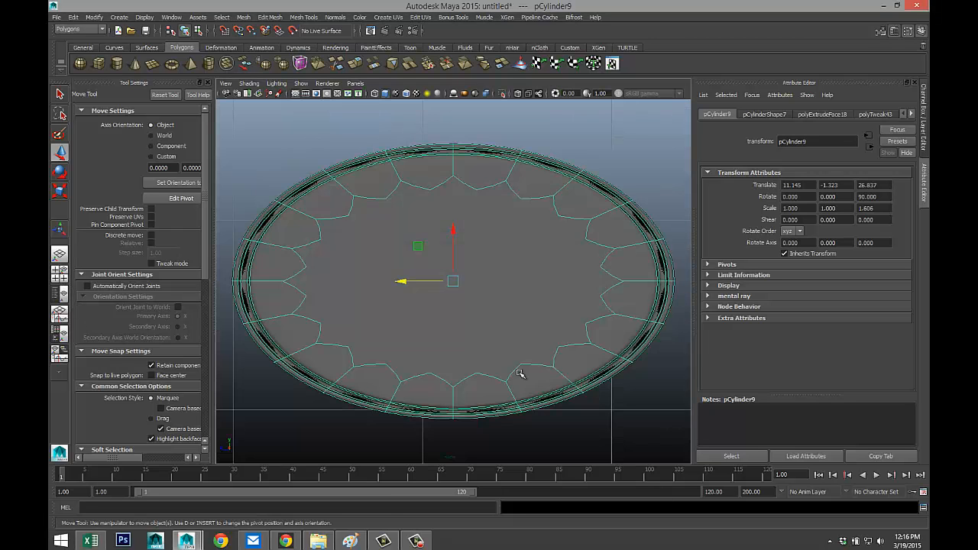
scroll(496, 374, down, 5)
scroll(496, 375, down, 5)
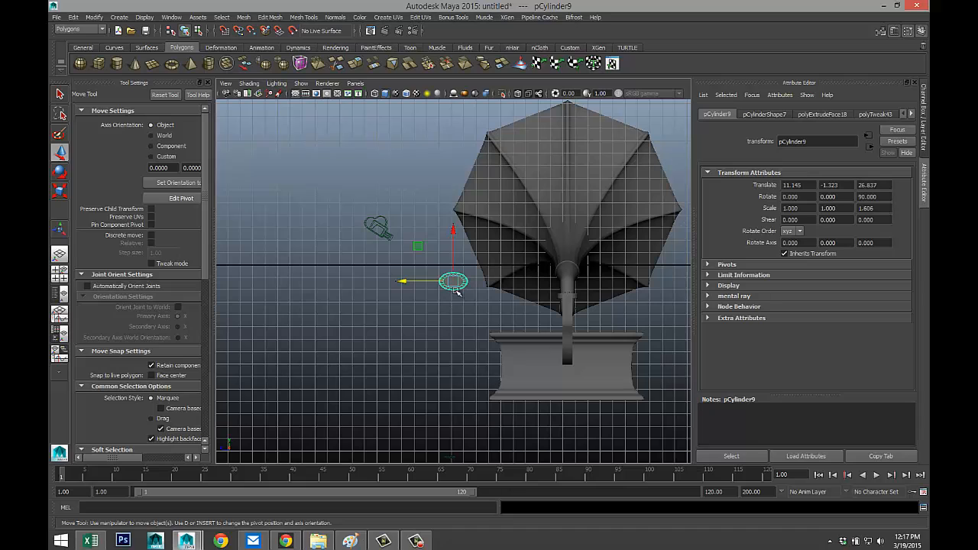
drag(454, 282, 566, 360)
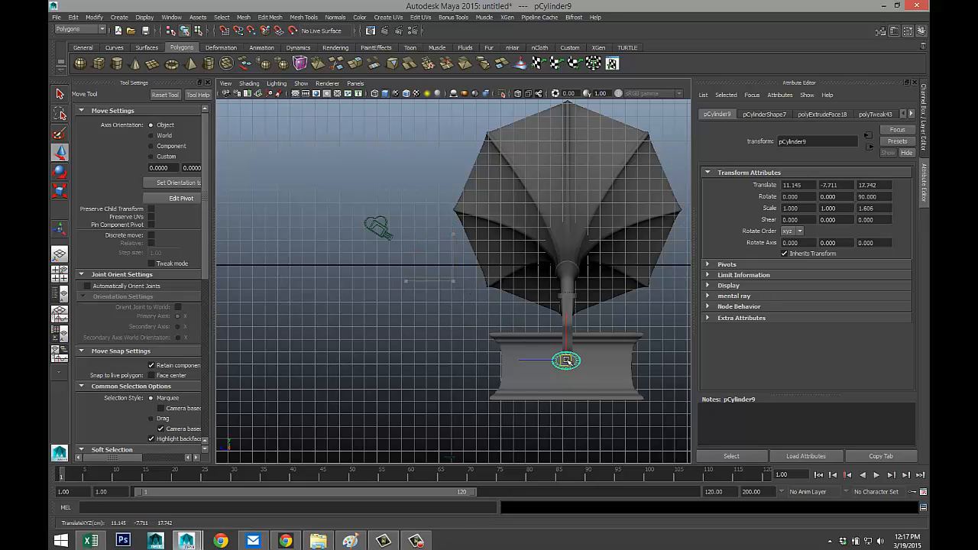
Center the oval plate on the support arm's lower end in the wireframe side view, at about Z 17.649.
key(f)
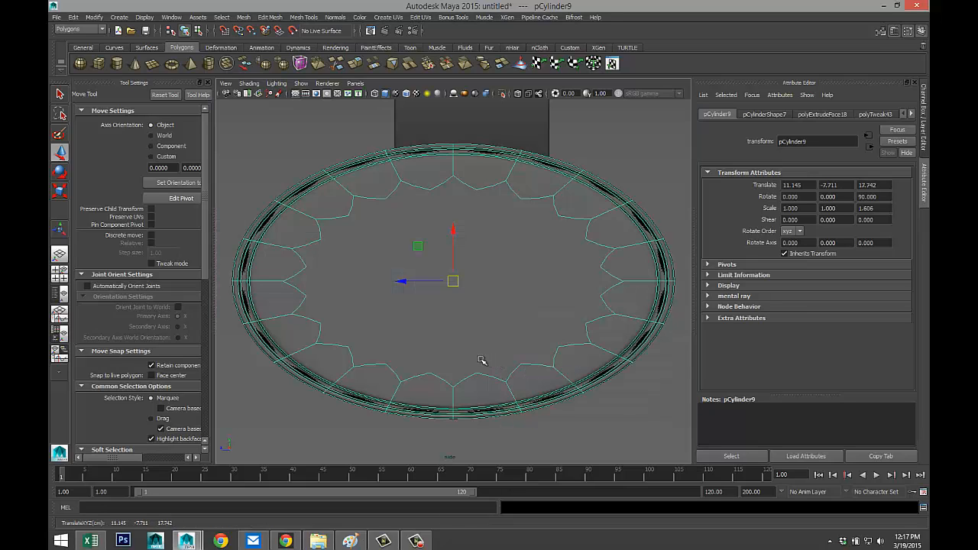
key(4)
scroll(491, 328, down, 4)
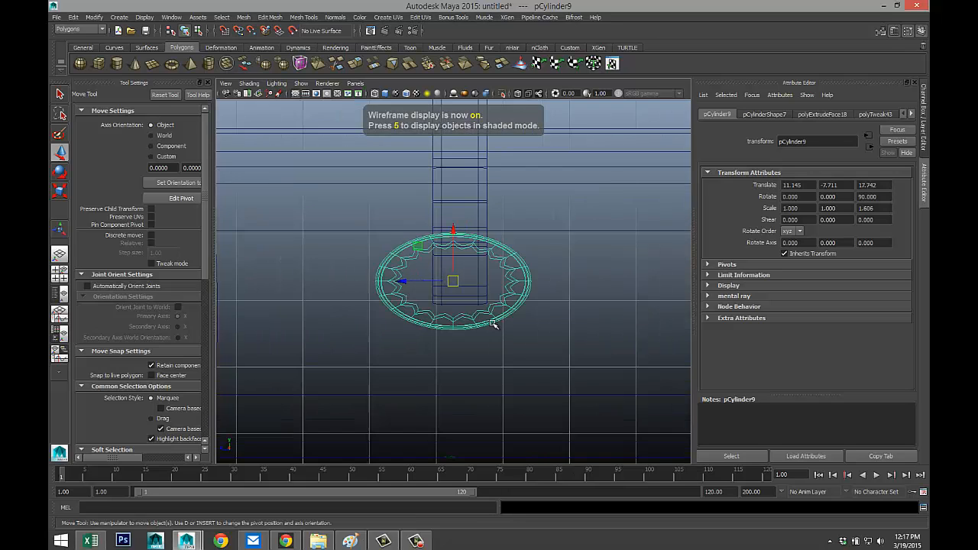
scroll(494, 329, up, 2)
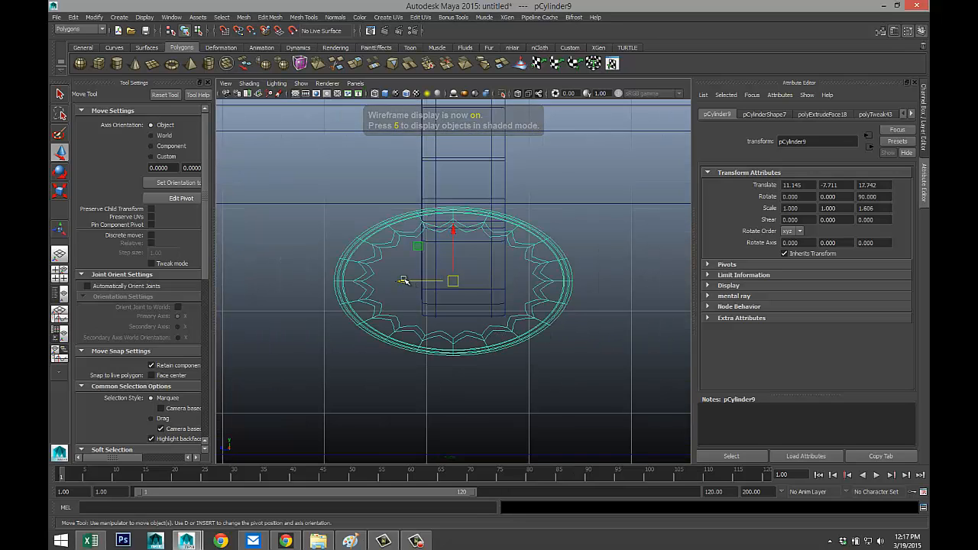
drag(404, 279, 411, 282)
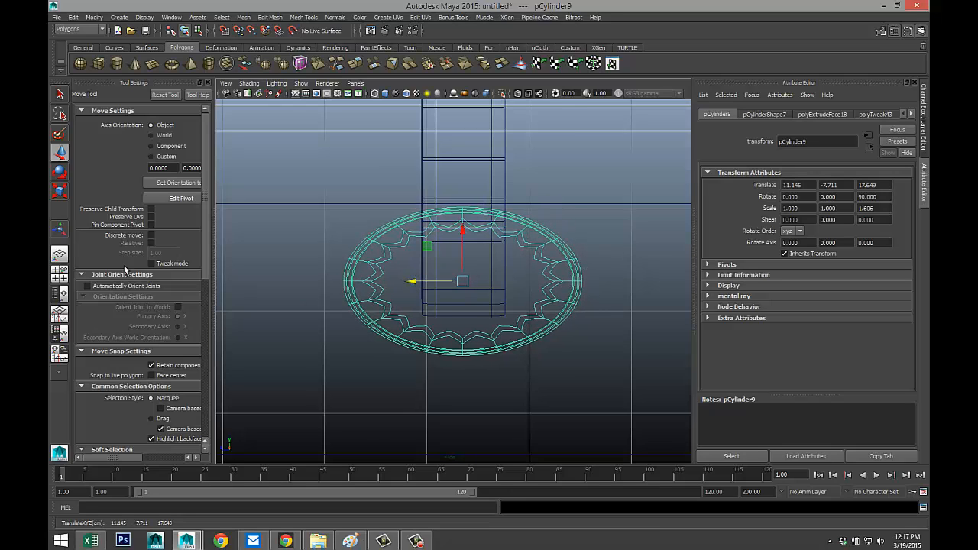
Move the oval plate along X in the perspective view until it sits against the cabinet, at about X 6.745.
key(space)
key(space)
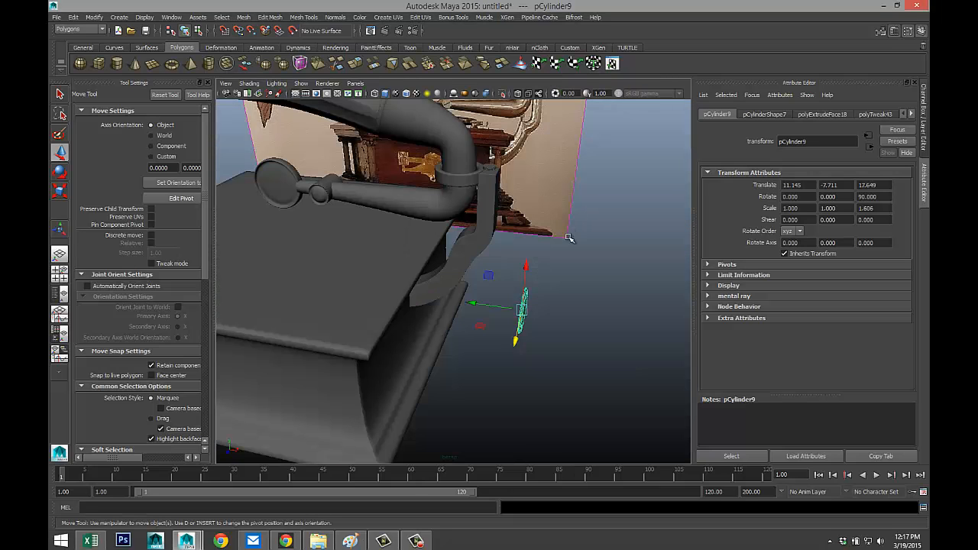
drag(472, 304, 372, 303)
key(f)
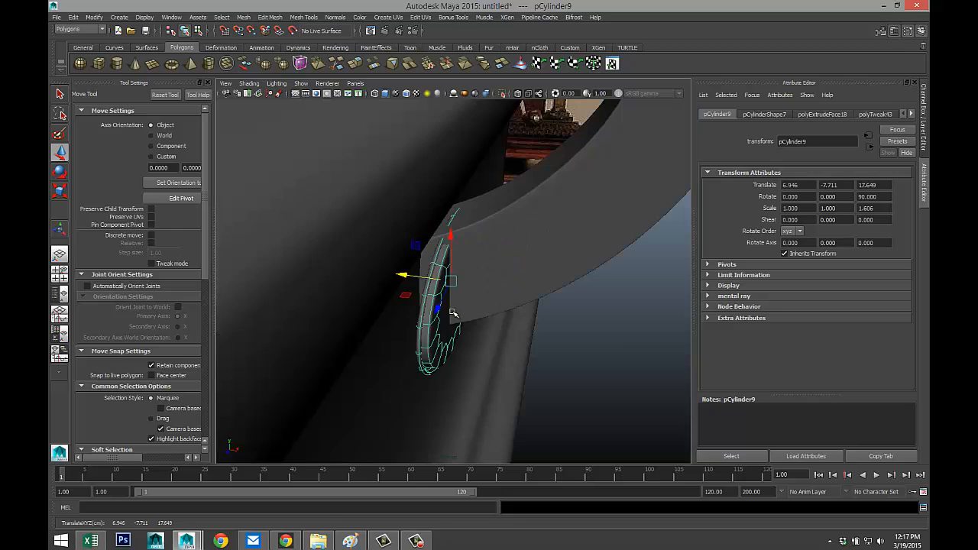
scroll(479, 308, down, 5)
scroll(481, 309, up, 5)
alt+drag(486, 313, 589, 358)
Thicken the oval plate to a Y scale of about 2.230 and raise it to about Y -7.504.
key(r)
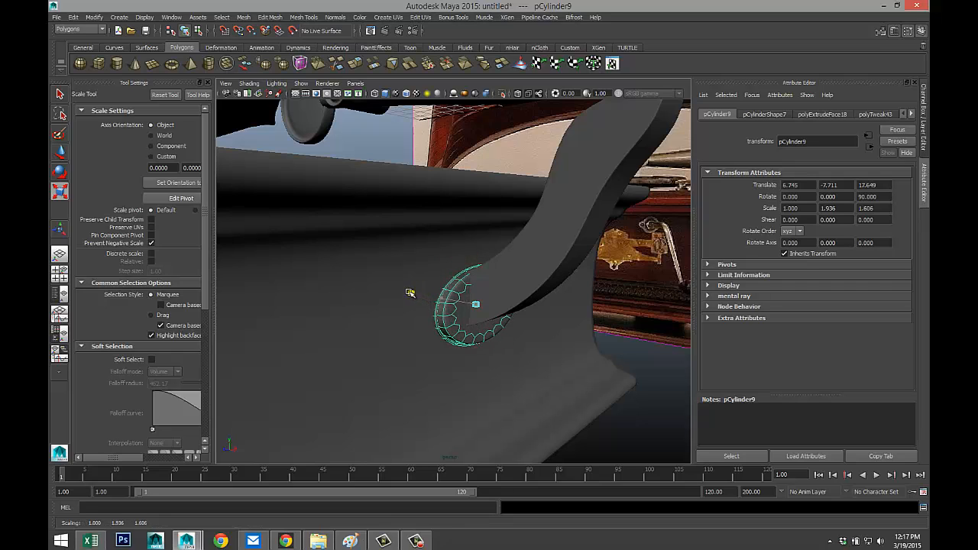
key(w)
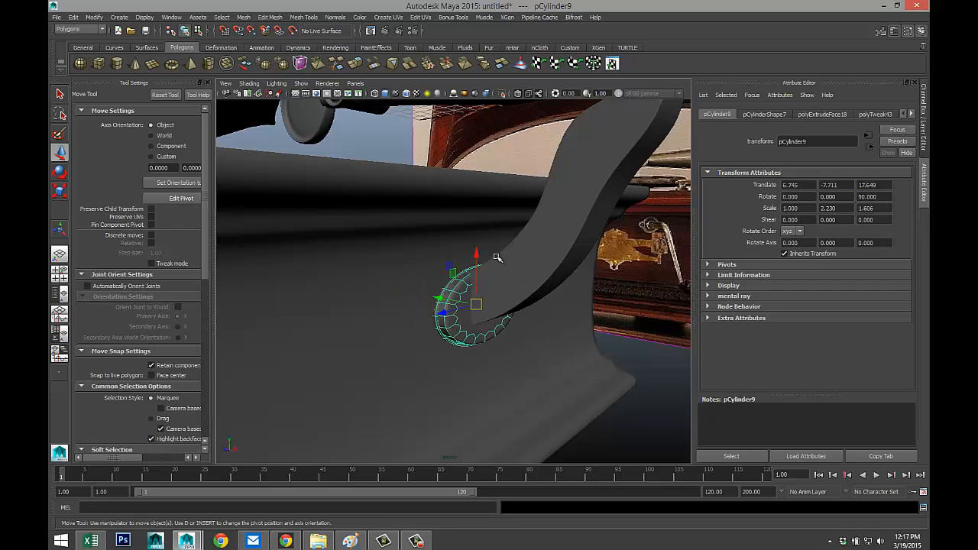
drag(476, 252, 474, 247)
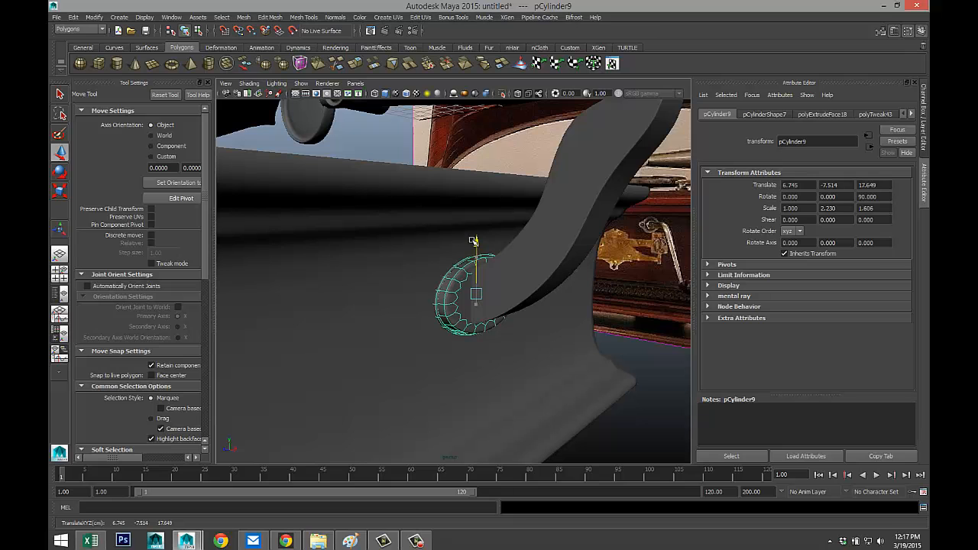
alt+drag(504, 286, 378, 311)
Scale the oval plate up uniformly to about 1.414, 3.153, 2.271 and check its fit between arm and cabinet.
click(275, 363)
scroll(334, 346, down, 5)
click(438, 298)
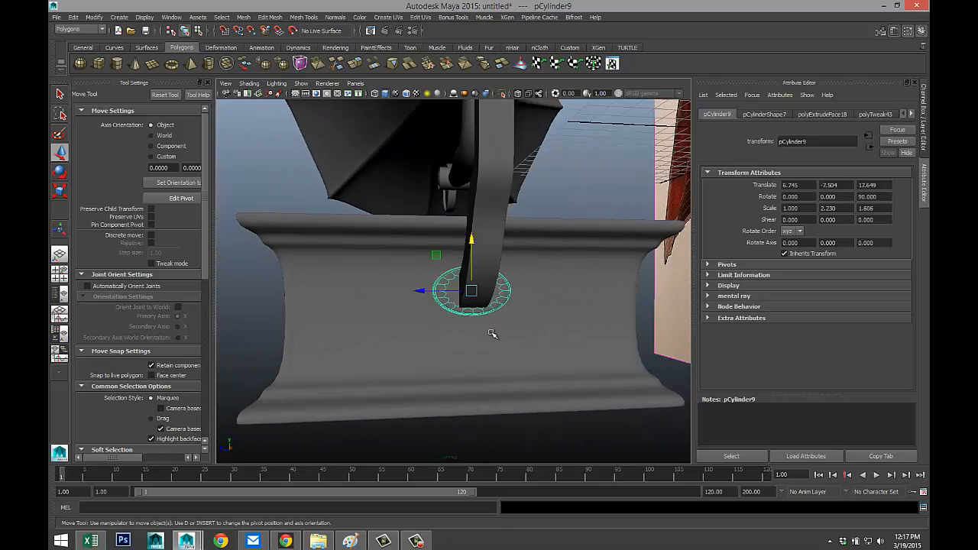
key(r)
drag(474, 294, 495, 300)
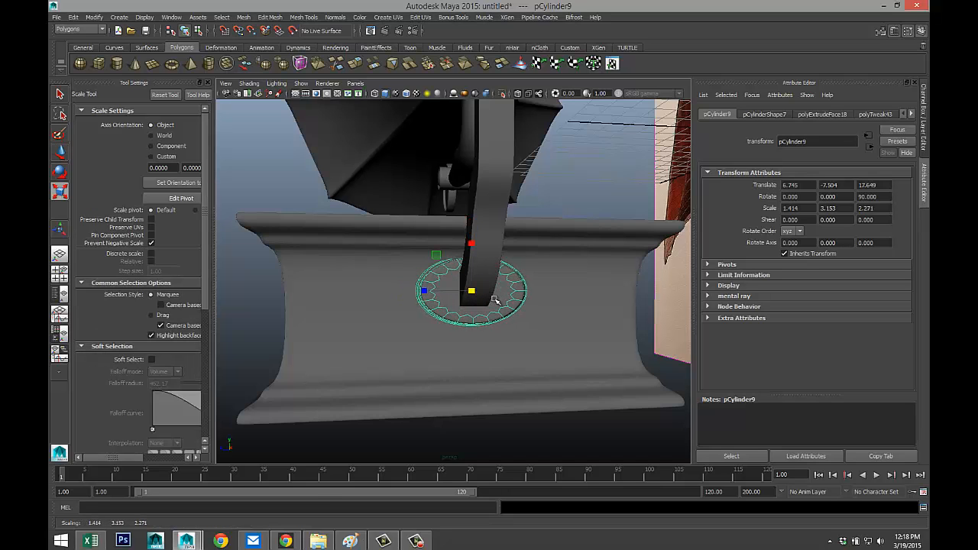
alt+drag(398, 306, 418, 293)
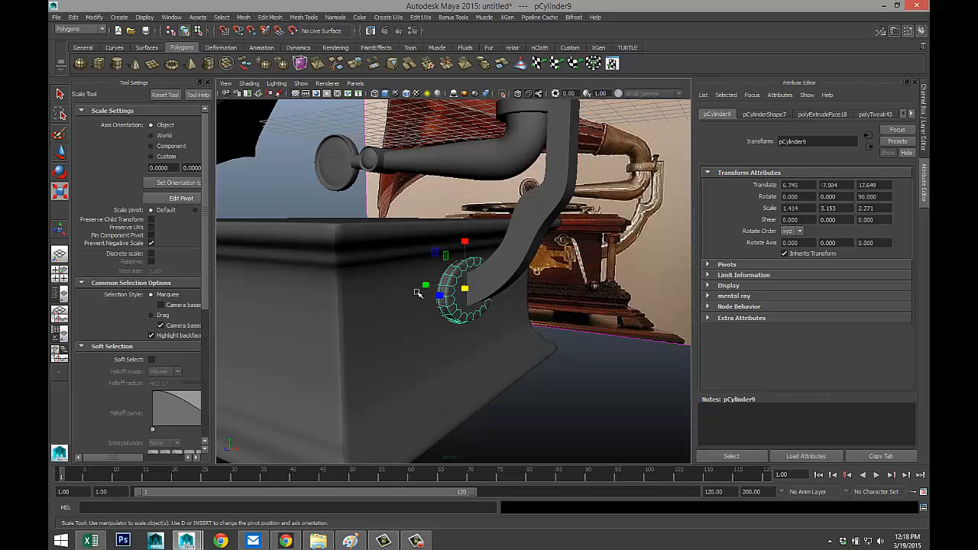
Turn off the cabinet's smooth preview and insert two evenly spaced horizontal edge loops around its main body.
click(387, 296)
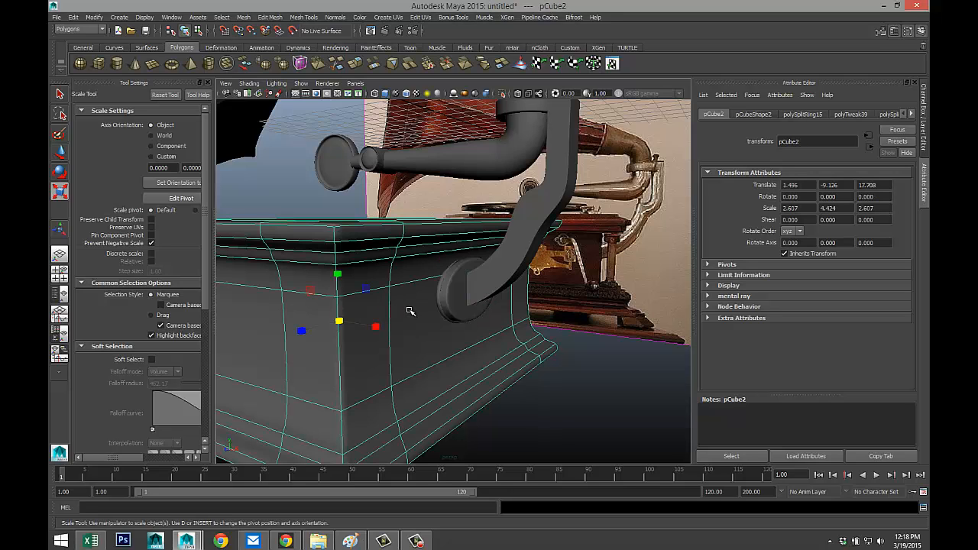
key(1)
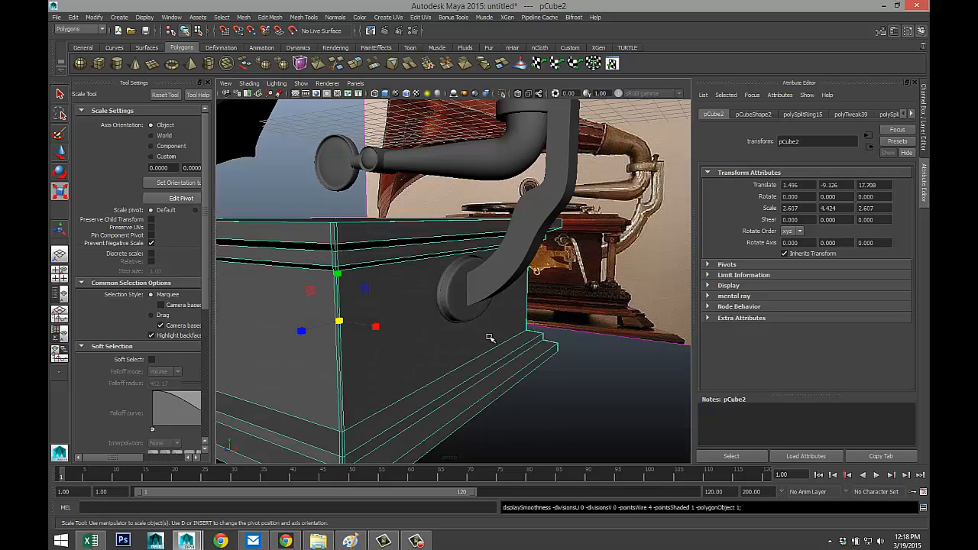
alt+drag(490, 338, 473, 323)
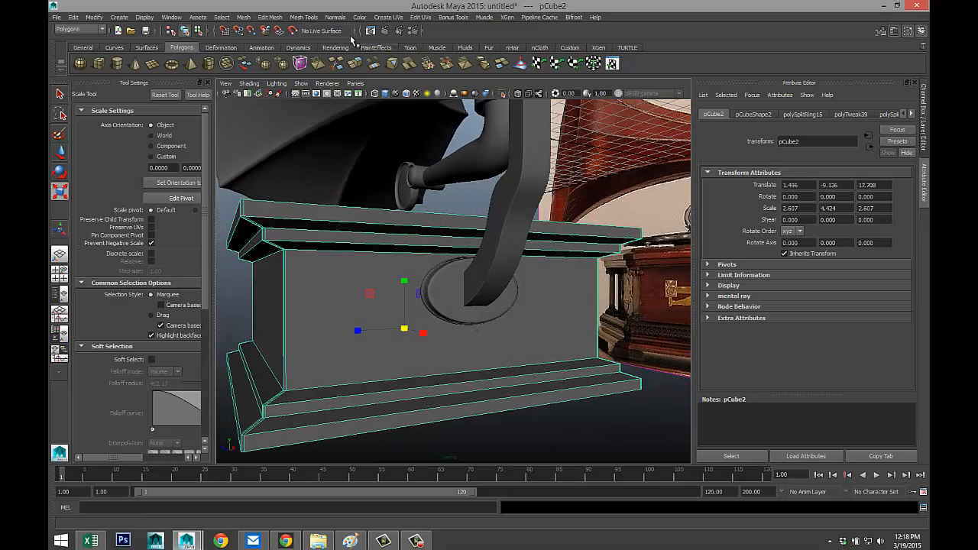
click(304, 17)
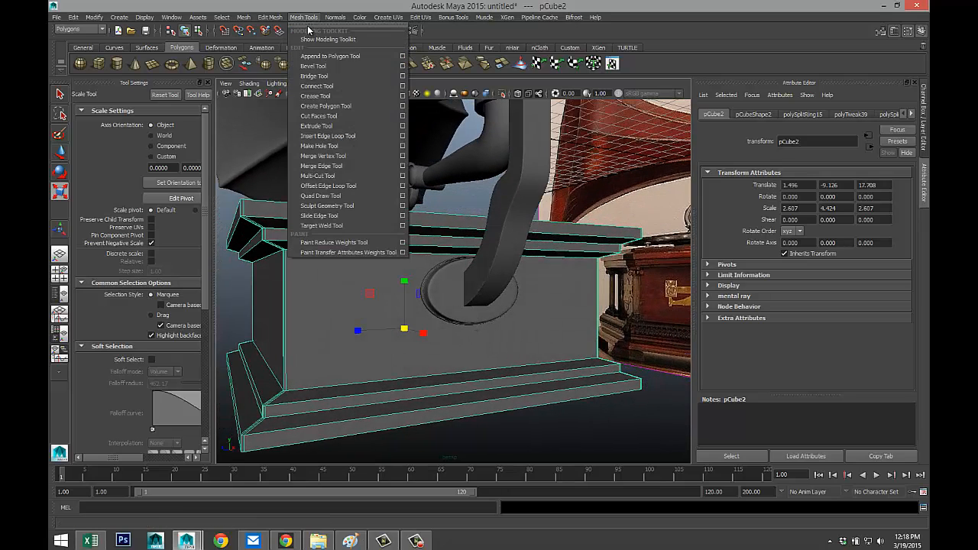
click(400, 137)
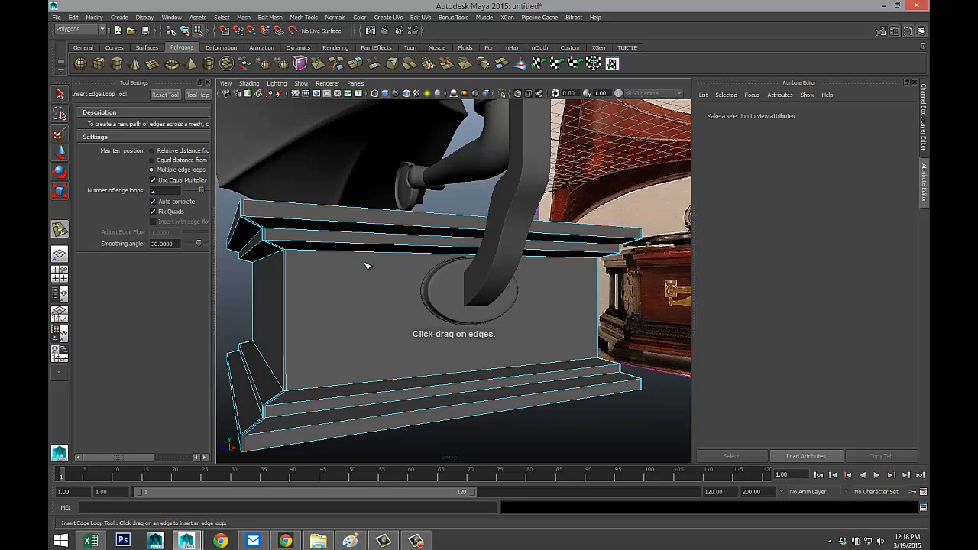
click(289, 313)
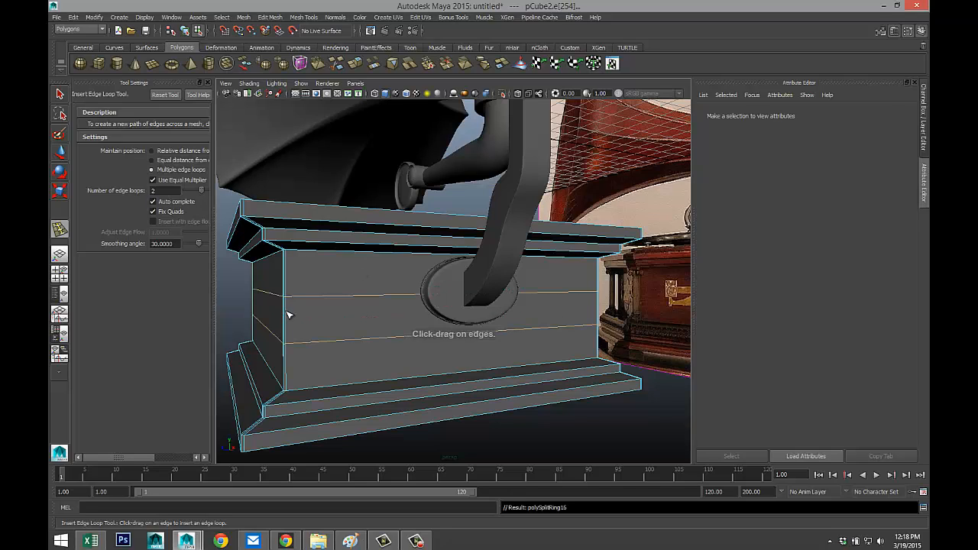
Scale the two new loops vertically apart to the body's upper and lower edges, and return the cabinet to smoothed object mode.
key(r)
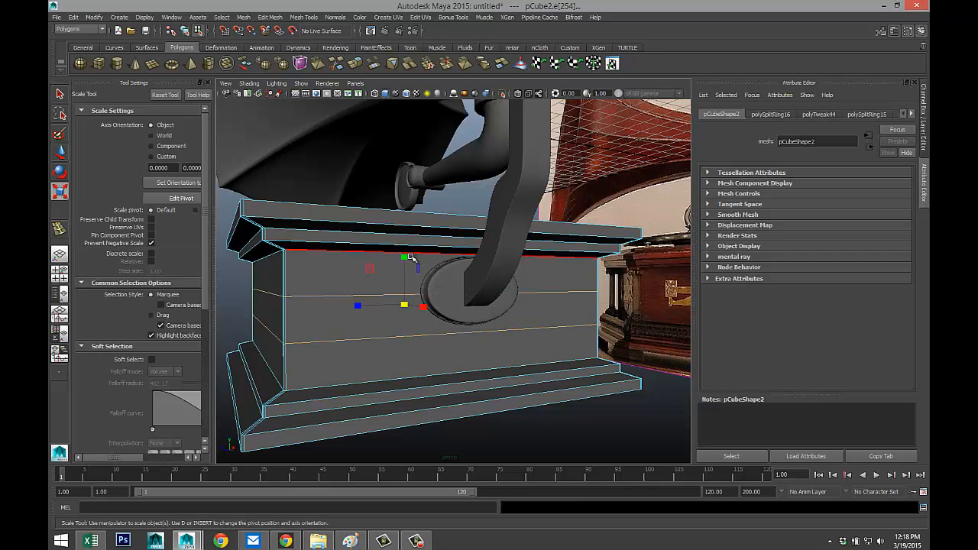
drag(404, 257, 405, 166)
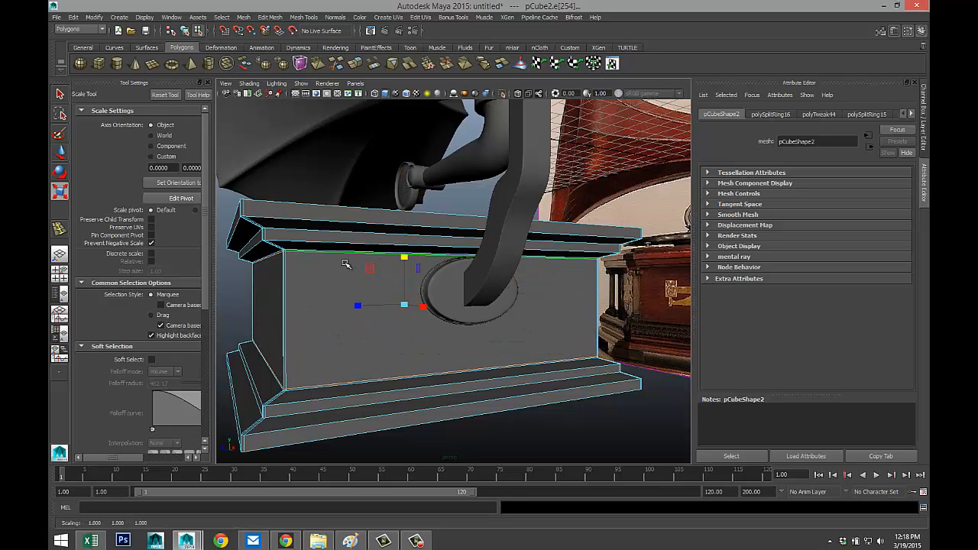
key(q)
right_drag(353, 287, 377, 269)
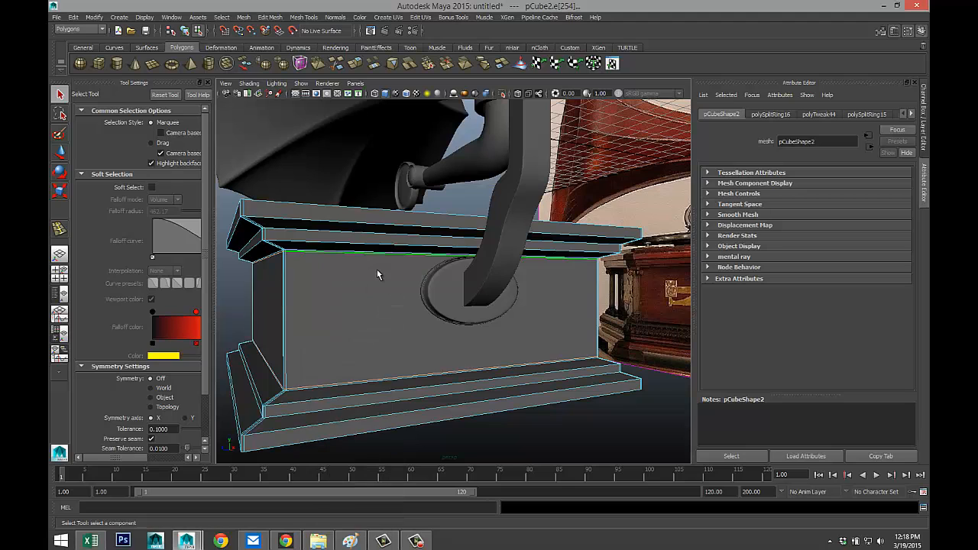
click(366, 274)
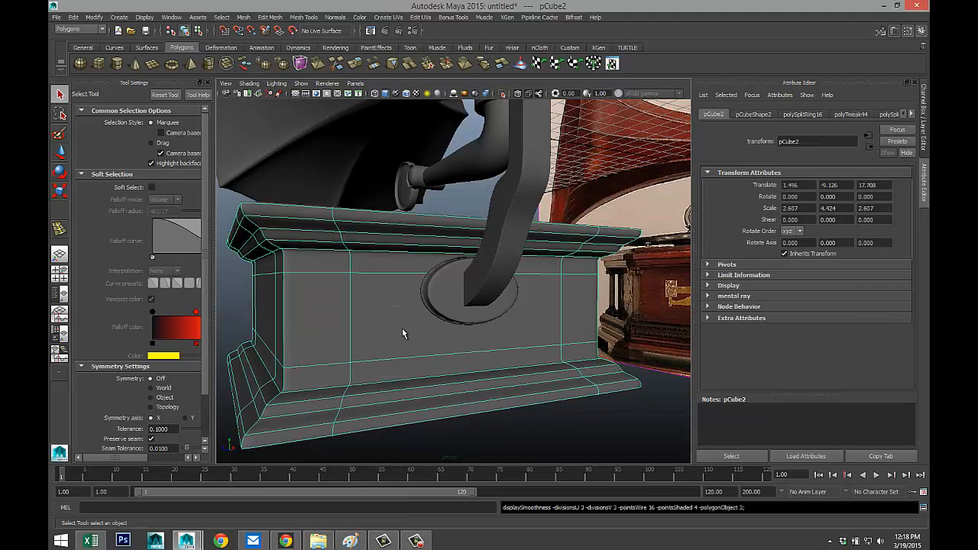
alt+right_drag(408, 339, 377, 339)
alt+drag(377, 339, 489, 363)
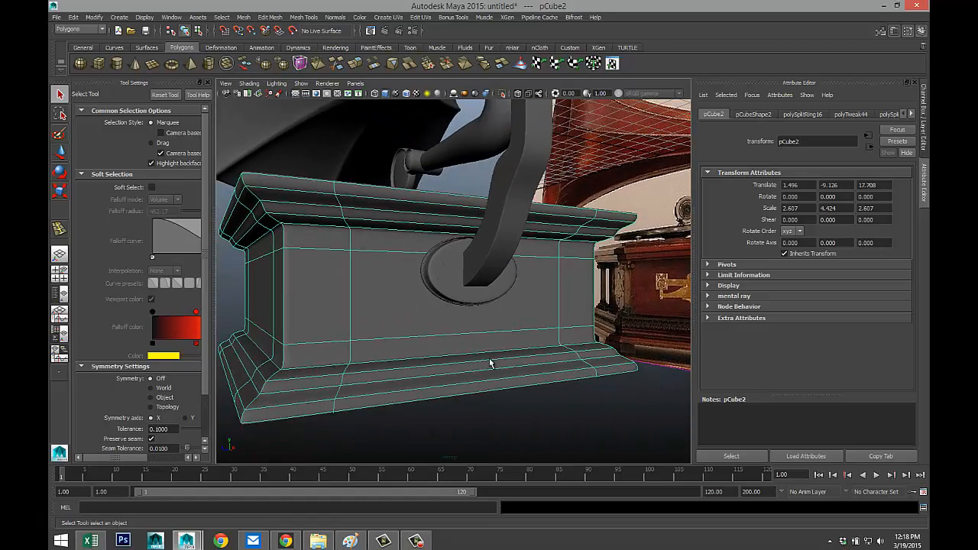
click(517, 404)
Create a thin polygon cylinder disc on the grid near the cabinet, about 1.327 in radius and 0.066 high.
alt+drag(517, 404, 273, 341)
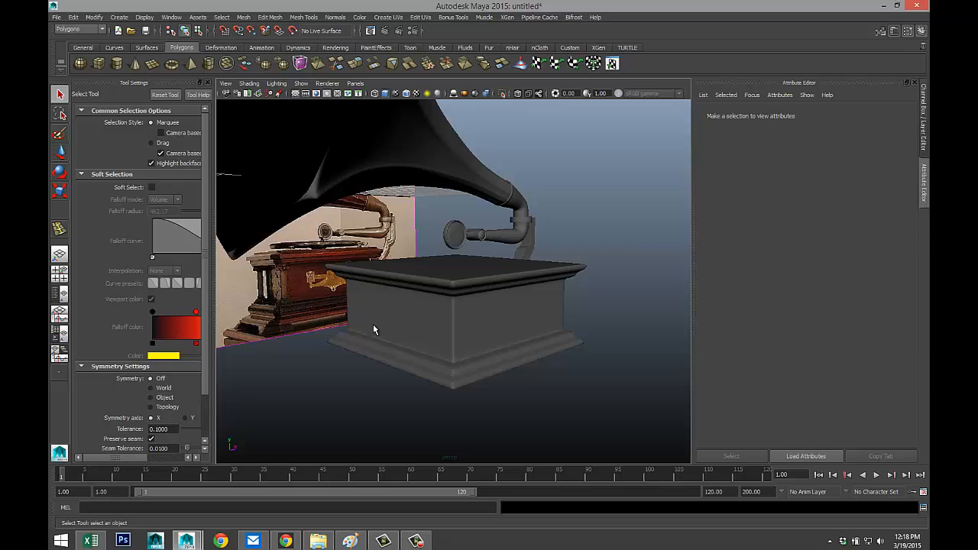
alt+drag(371, 325, 358, 284)
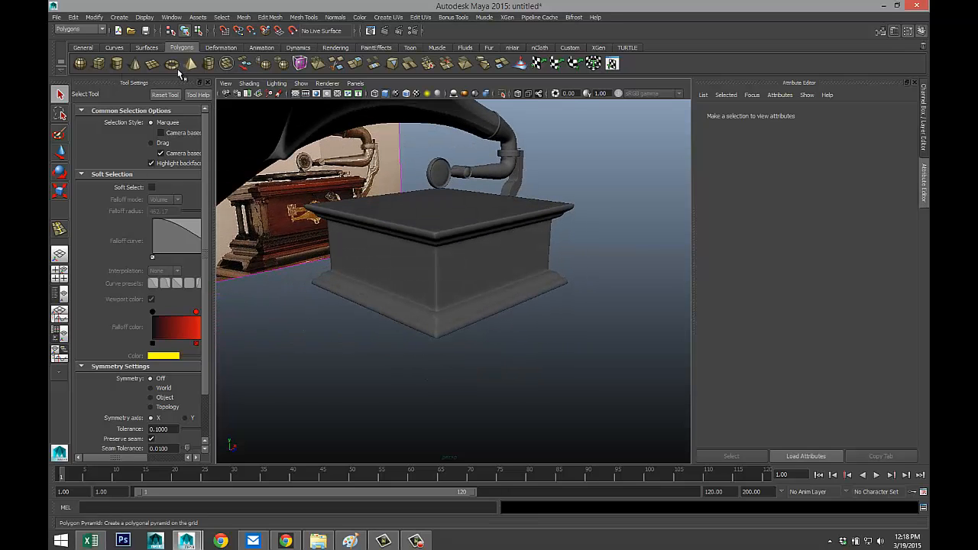
click(118, 65)
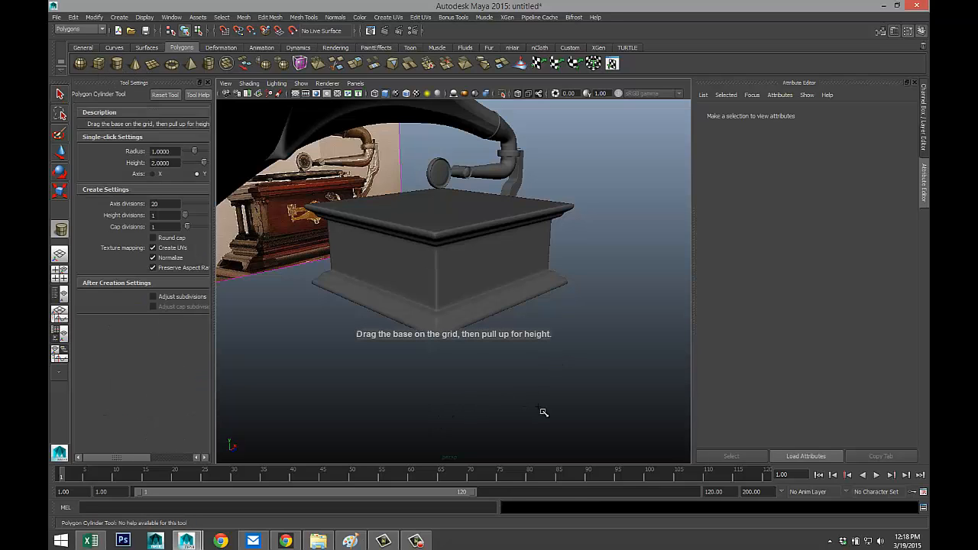
alt+drag(555, 389, 563, 349)
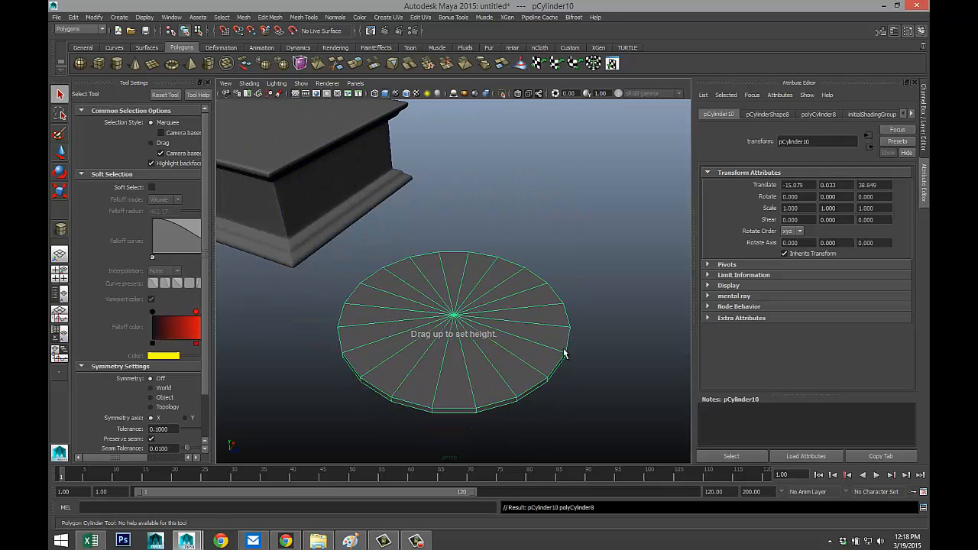
Set the disc's axis subdivisions to 30 and its cap subdivisions to 0.
click(821, 115)
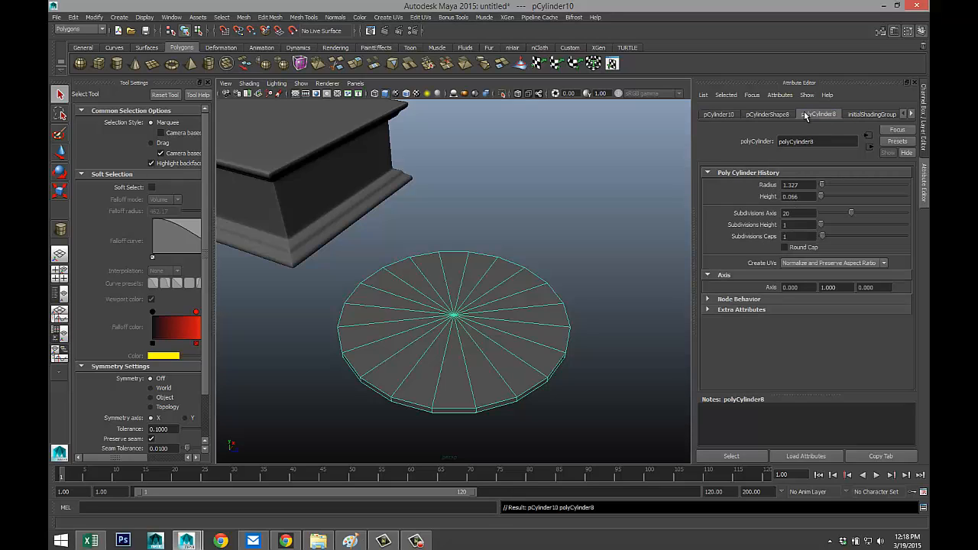
double_click(795, 212)
text(30)
key(Return)
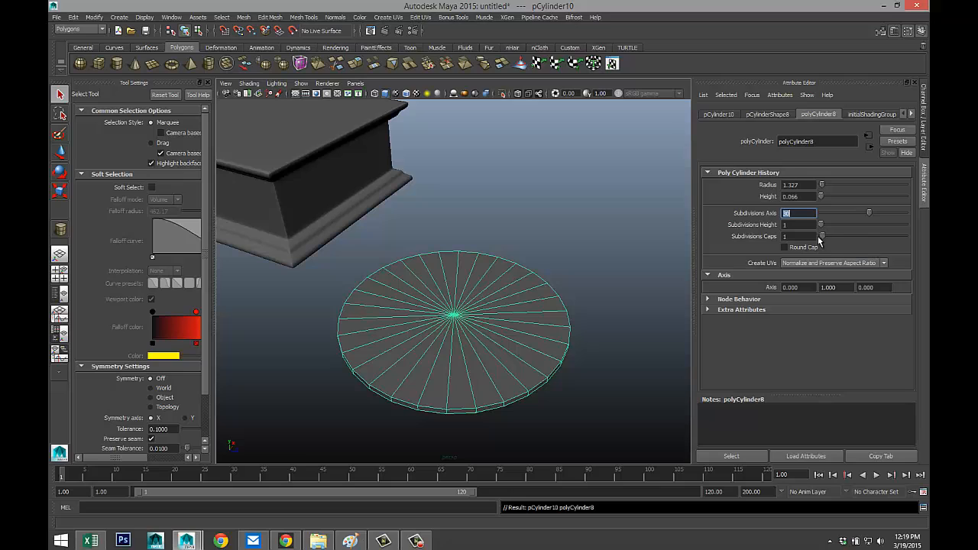
double_click(799, 237)
key(Return)
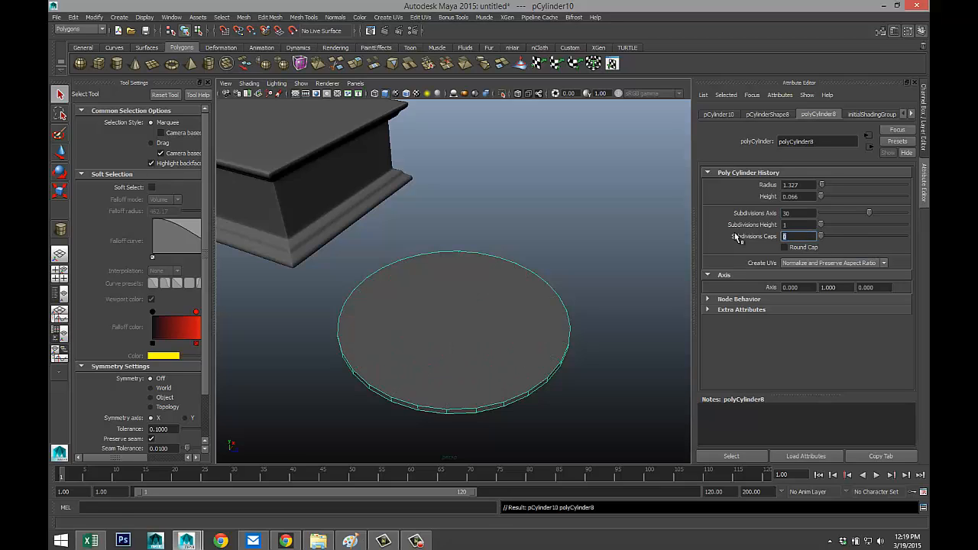
Extrude the disc's top face and scale it very slightly inward.
mouse_move(459, 327)
right_down()
mouse_move(466, 332)
mouse_move(469, 318)
right_up()
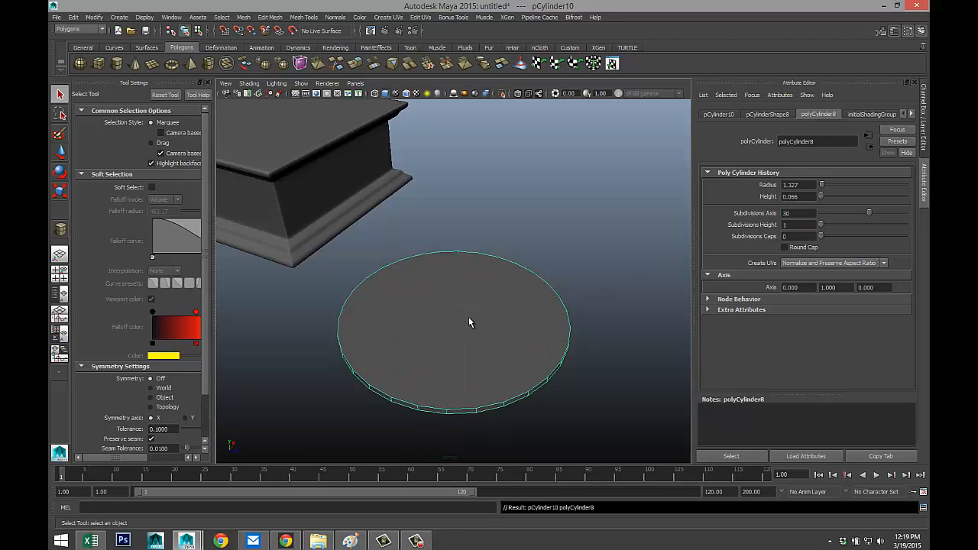
click(469, 316)
click(273, 19)
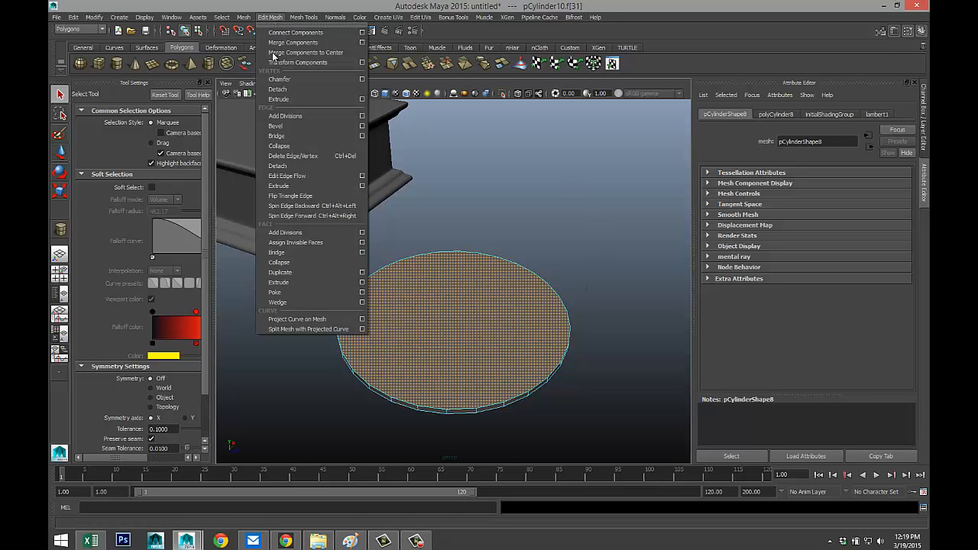
click(310, 280)
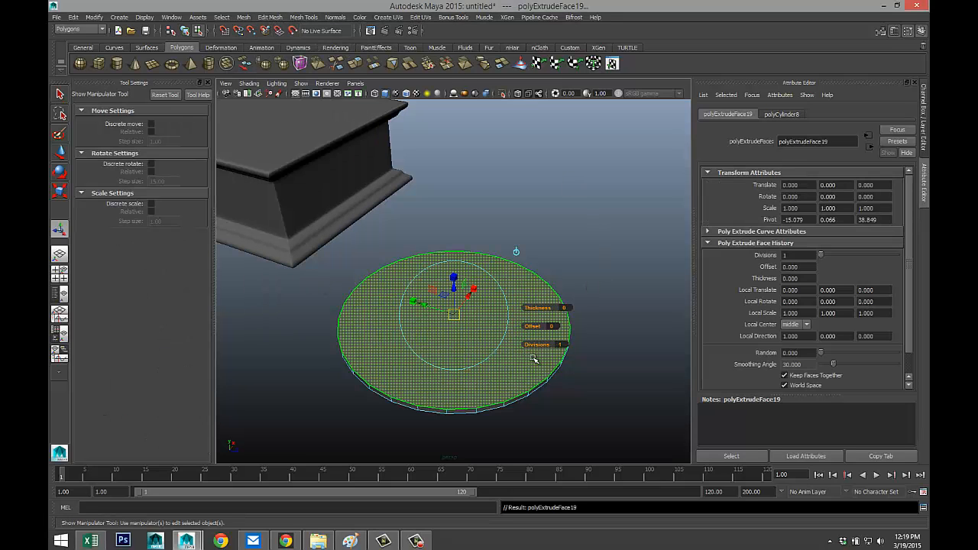
key(r)
drag(454, 316, 453, 316)
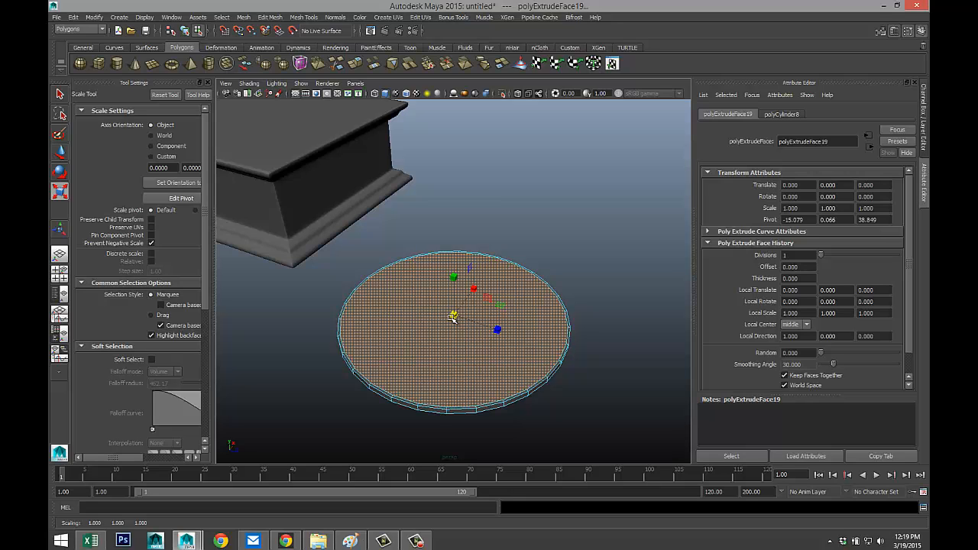
Extrude the disc's inner top face downward into a shallow recess, and extrude the recessed face again with a very slight inward scale.
key(ctrl+e)
key(w)
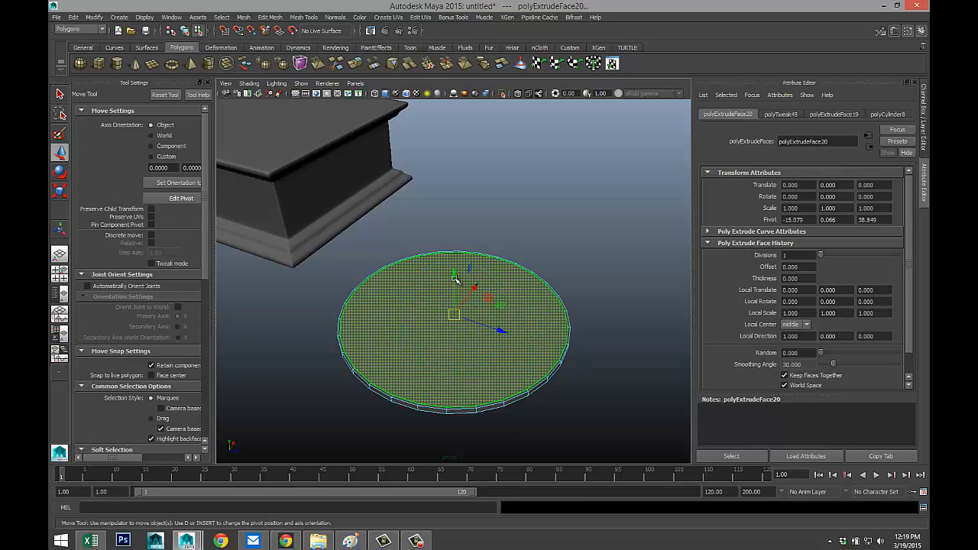
drag(454, 274, 455, 281)
key(ctrl+e)
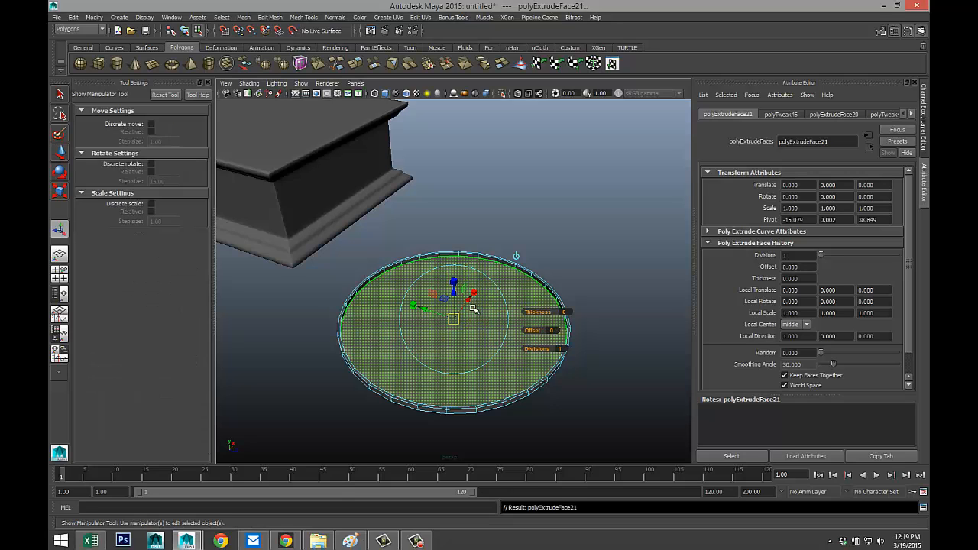
key(r)
drag(454, 318, 453, 318)
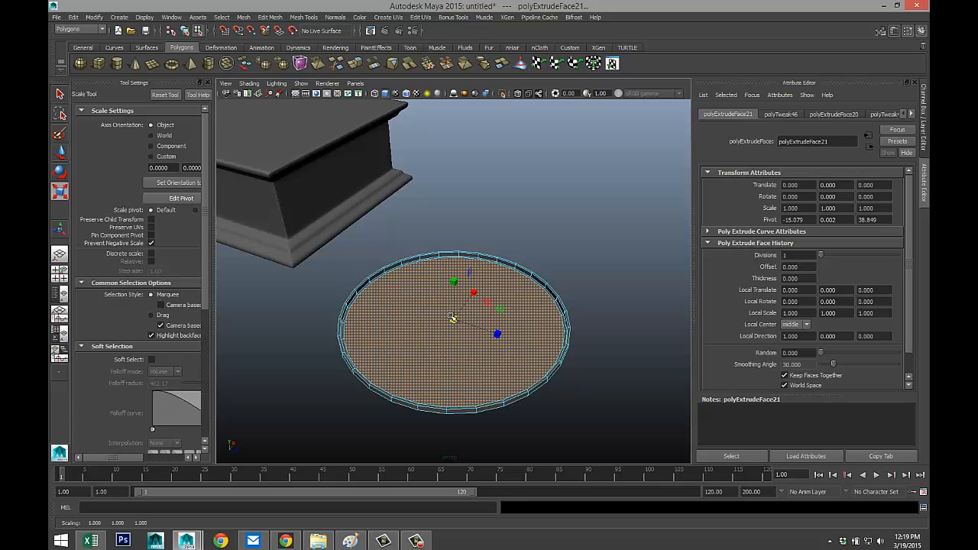
Extrude the recessed face once more and raise it to about 0.065 in Y, close to the rim's height.
key(ctrl+e)
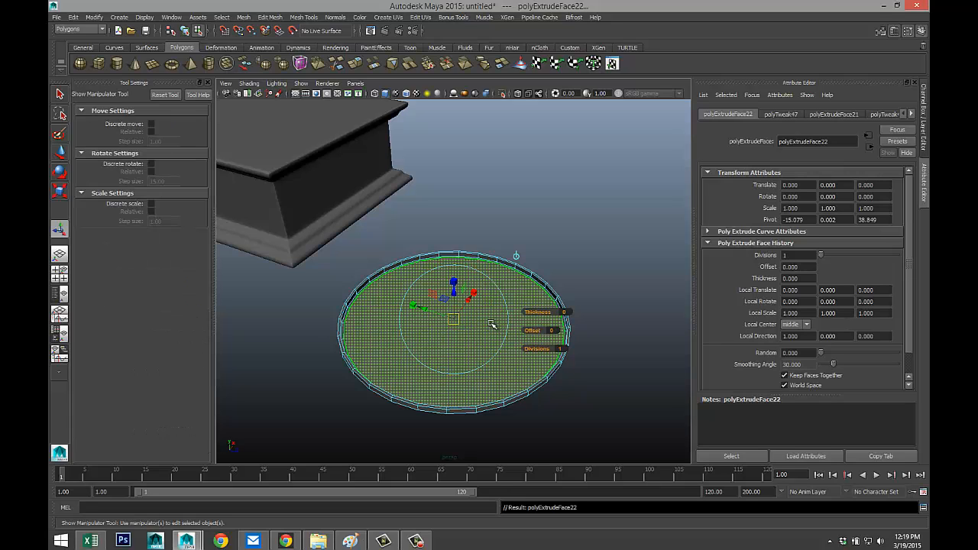
key(w)
drag(454, 278, 456, 277)
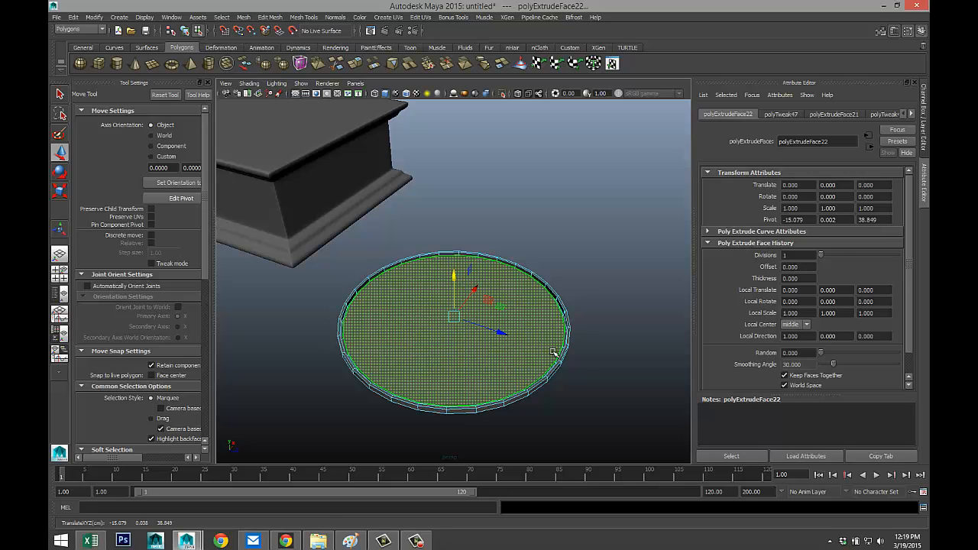
scroll(577, 366, up, 4)
scroll(575, 365, down, 4)
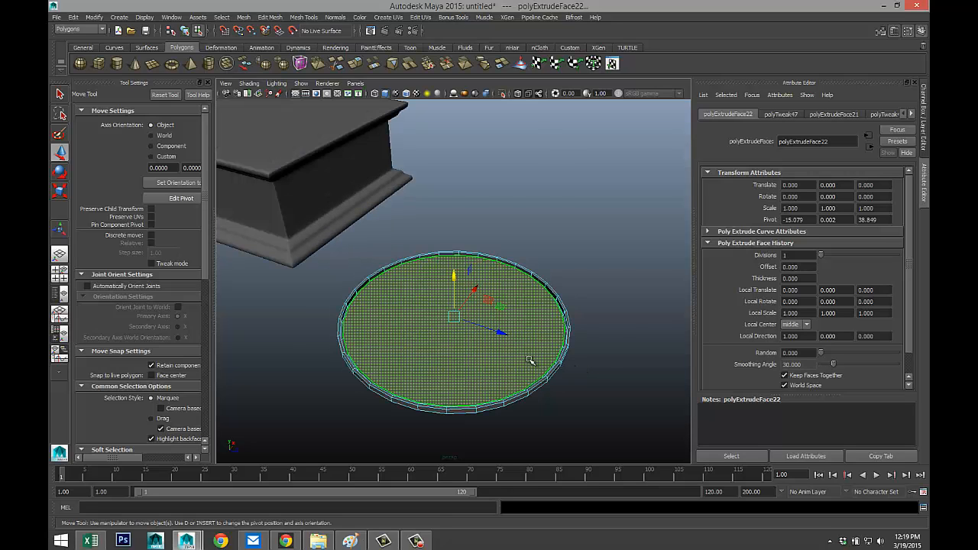
scroll(477, 312, up, 3)
drag(456, 242, 455, 236)
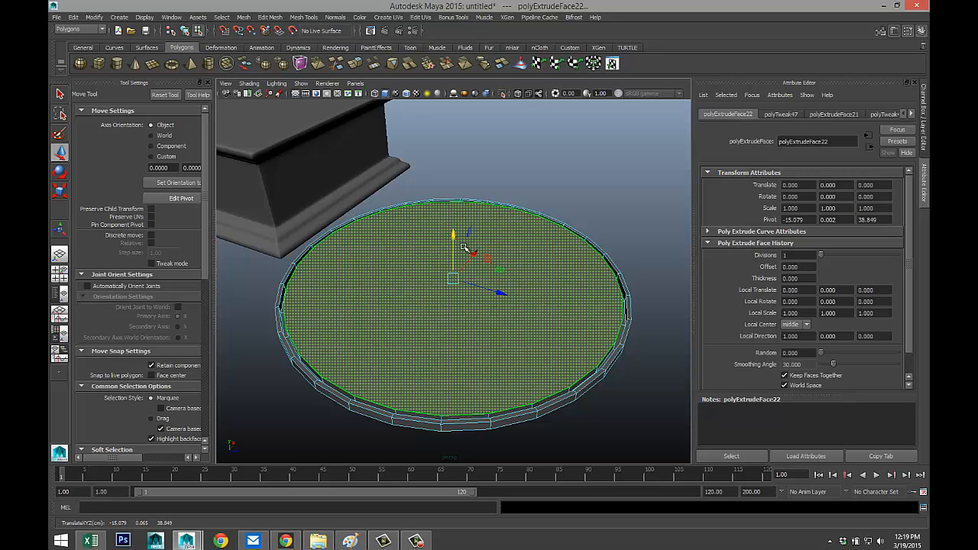
Select the disc's bottom vertices in the front view and lower them to about -0.047 in Y to thicken the disc.
alt+drag(517, 324, 540, 286)
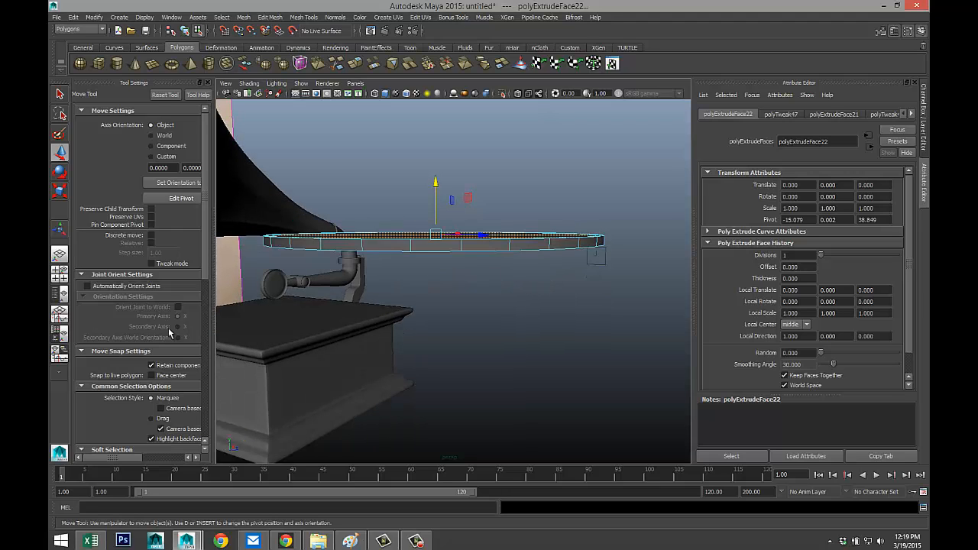
click(59, 271)
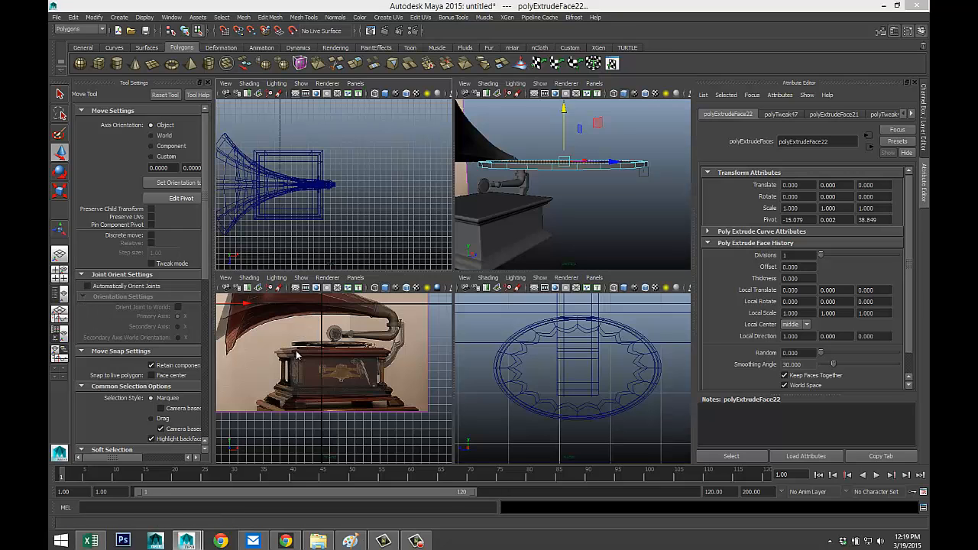
key(space)
key(f)
scroll(417, 341, up, 10)
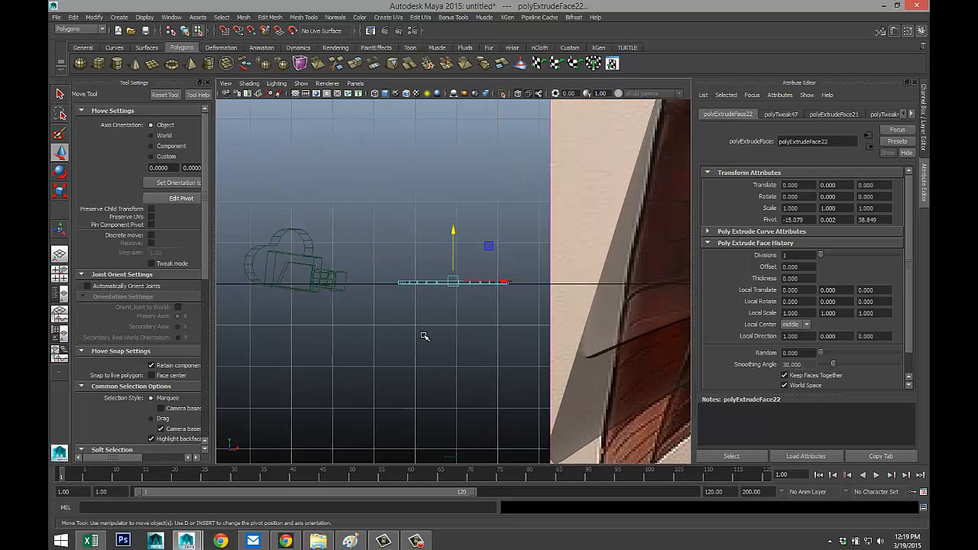
right_drag(365, 289, 262, 289)
drag(258, 285, 615, 333)
drag(453, 246, 454, 248)
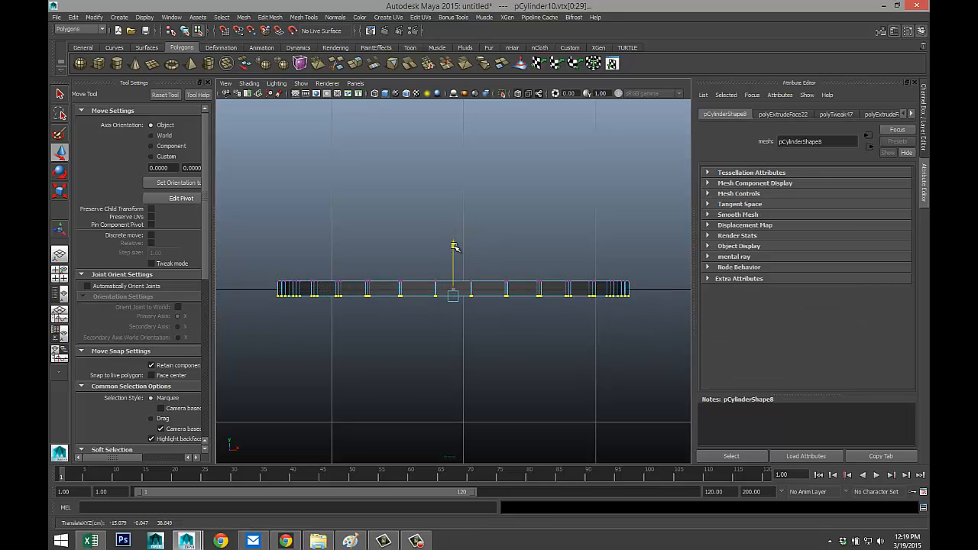
scroll(378, 328, down, 5)
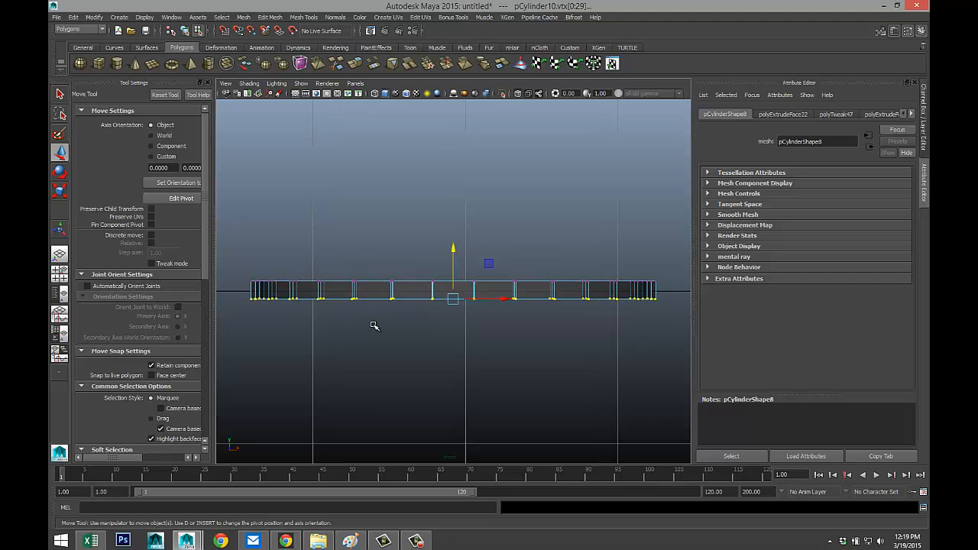
alt+drag(384, 333, 384, 333)
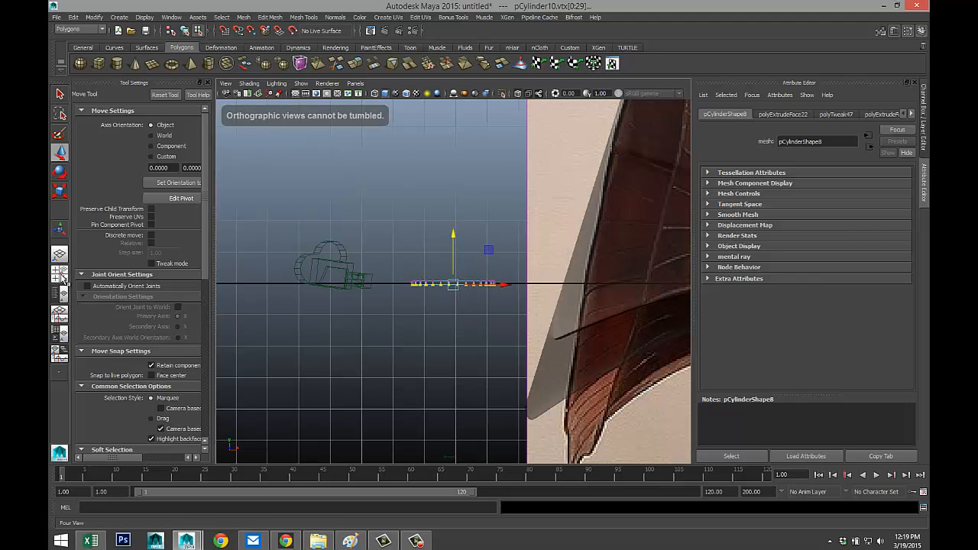
Create a small polygon cylinder beside the disc, about 0.094 in radius and 0.061 high.
key(space)
key(space)
alt+drag(508, 258, 508, 285)
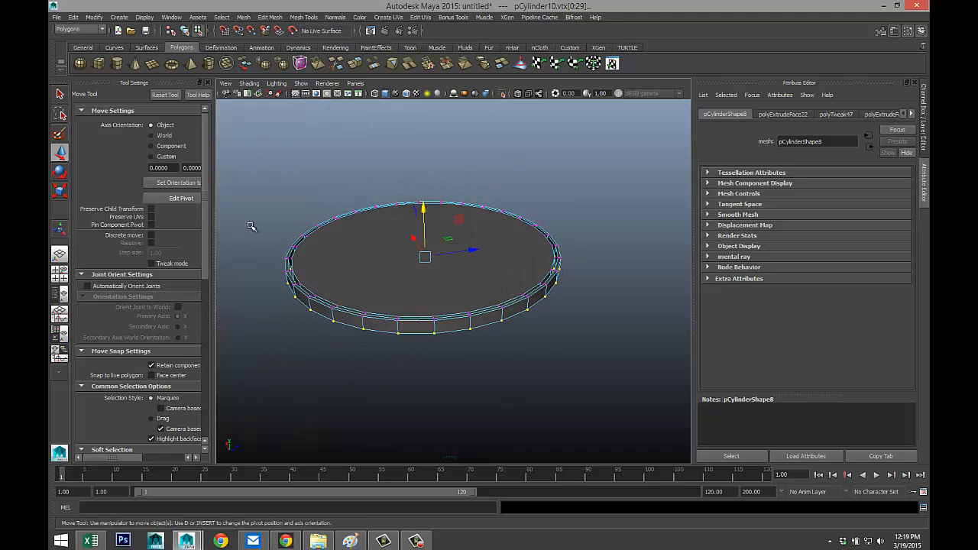
click(116, 63)
mouse_move(526, 389)
mouse_down()
mouse_move(548, 398)
mouse_move(539, 378)
mouse_move(547, 388)
mouse_up()
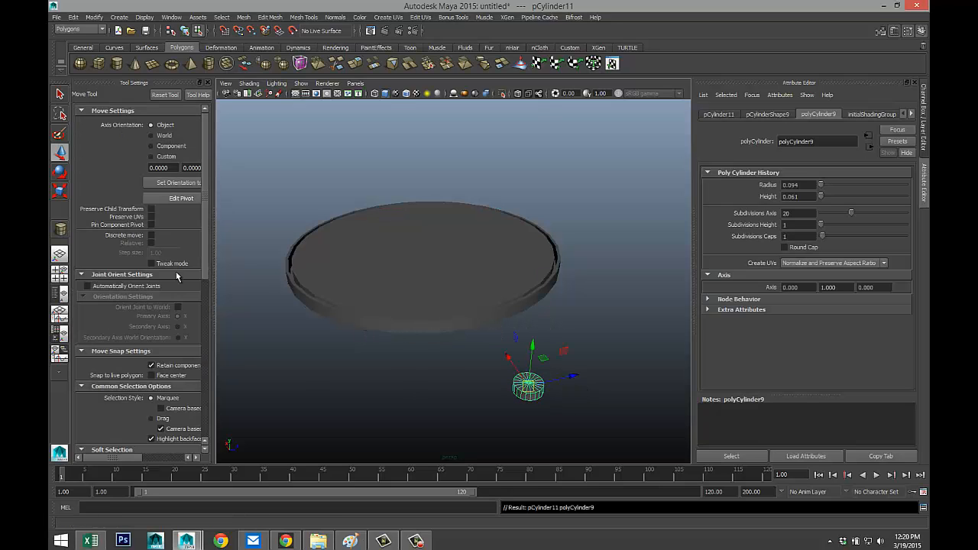
Insert two edge loops around the small cylinder's side and scale them vertically apart to its upper and lower edges.
click(60, 277)
key(space)
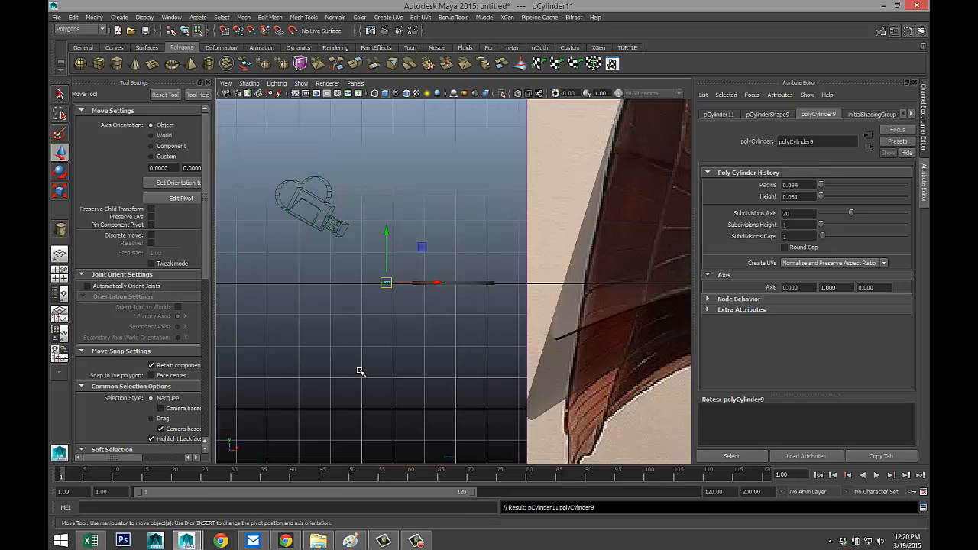
key(f)
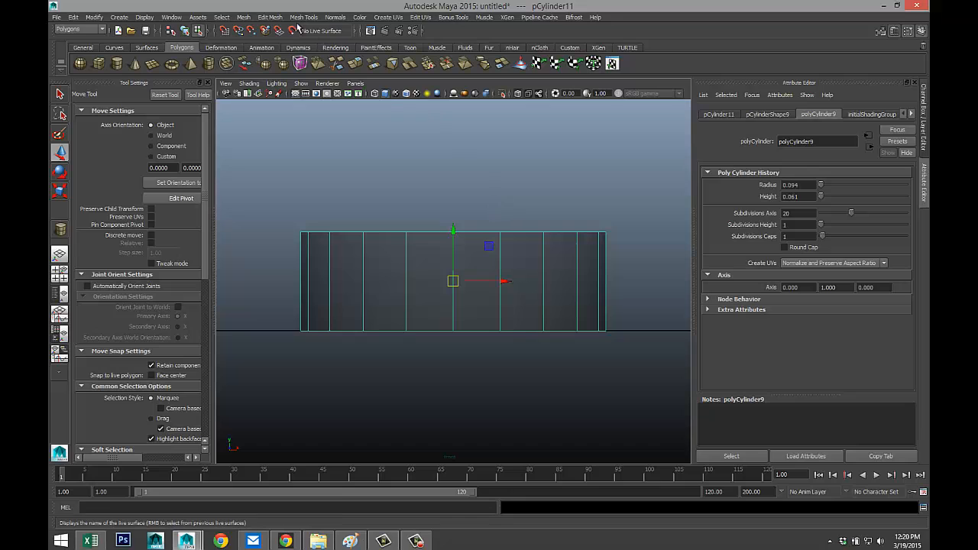
click(303, 17)
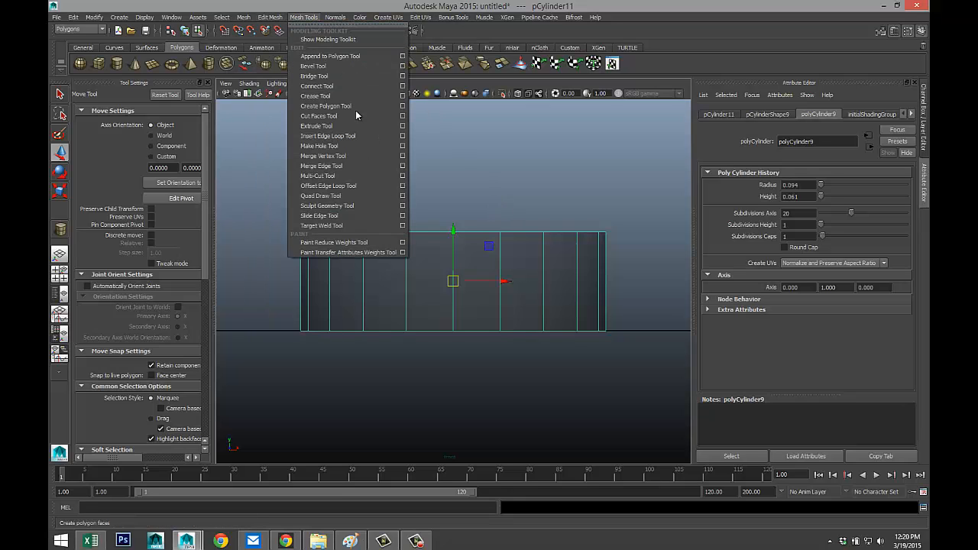
click(372, 136)
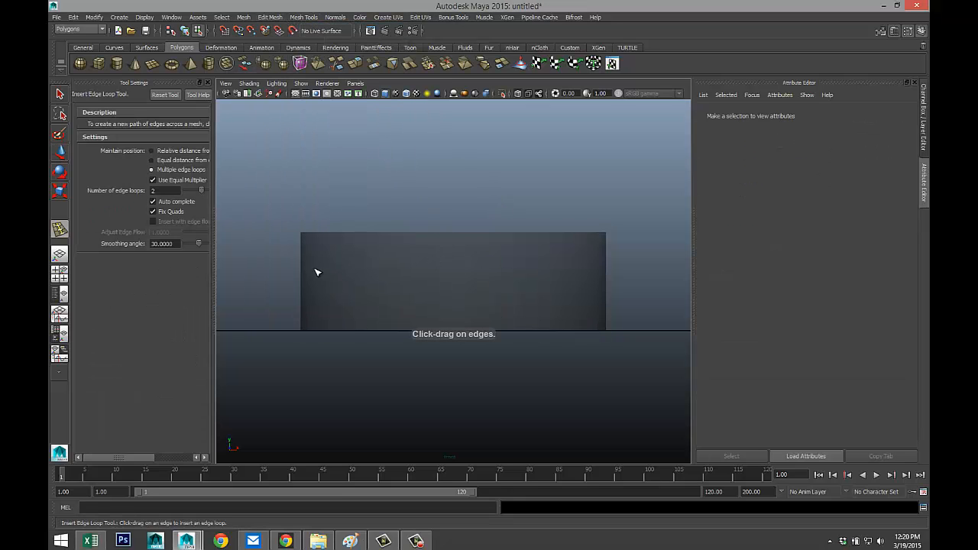
drag(304, 271, 304, 273)
key(r)
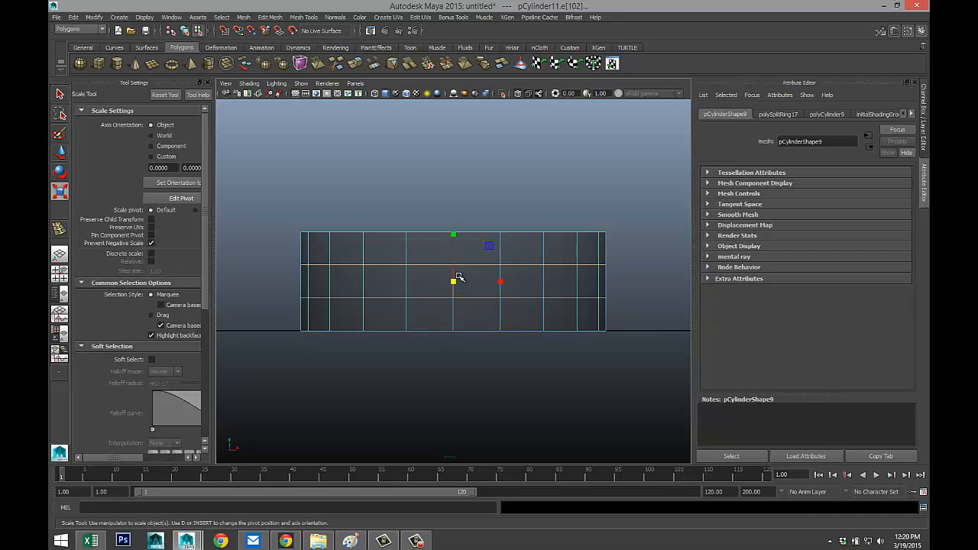
drag(455, 233, 450, 148)
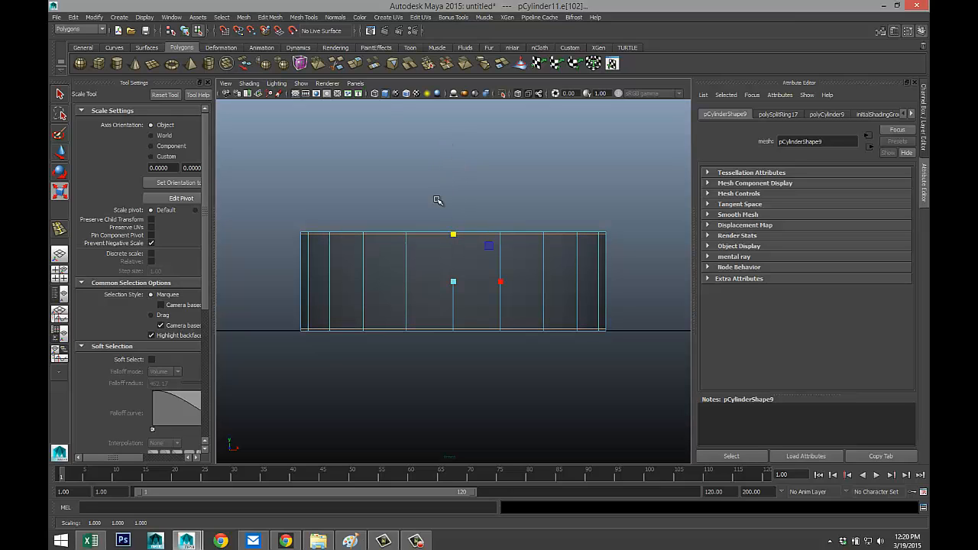
key(q)
Return the small cylinder to object mode and move it along X to the disc's center in the top view.
click(60, 273)
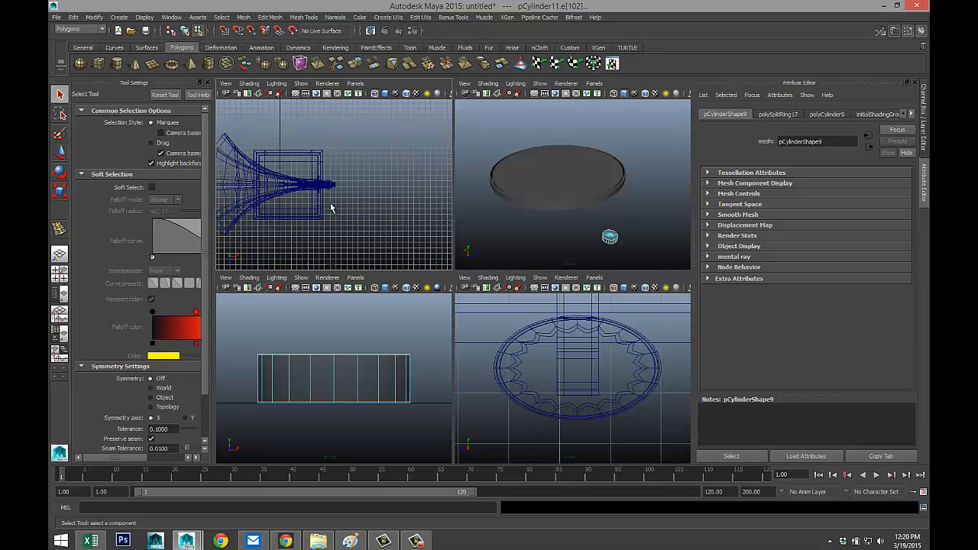
key(space)
key(f)
scroll(444, 298, down, 12)
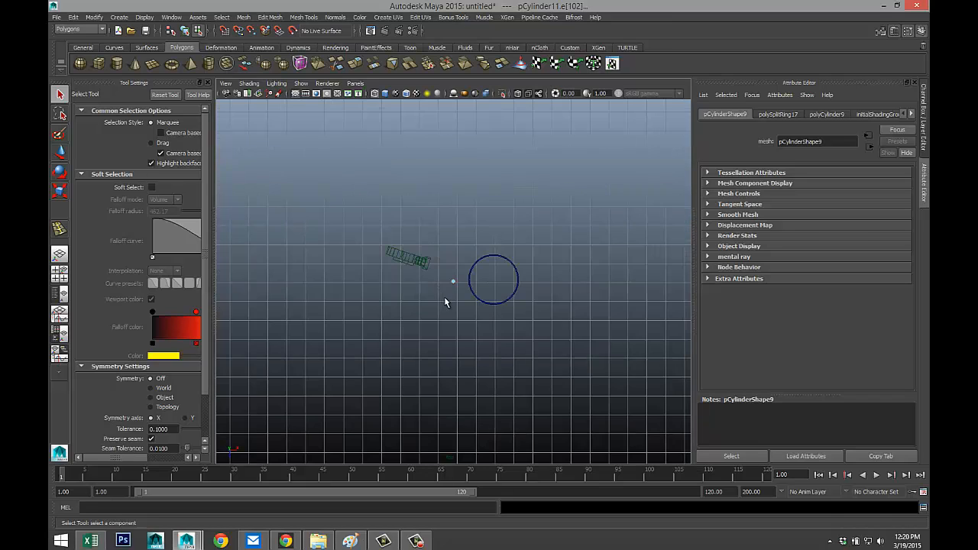
scroll(467, 283, up, 3)
right_drag(452, 283, 485, 275)
click(454, 283)
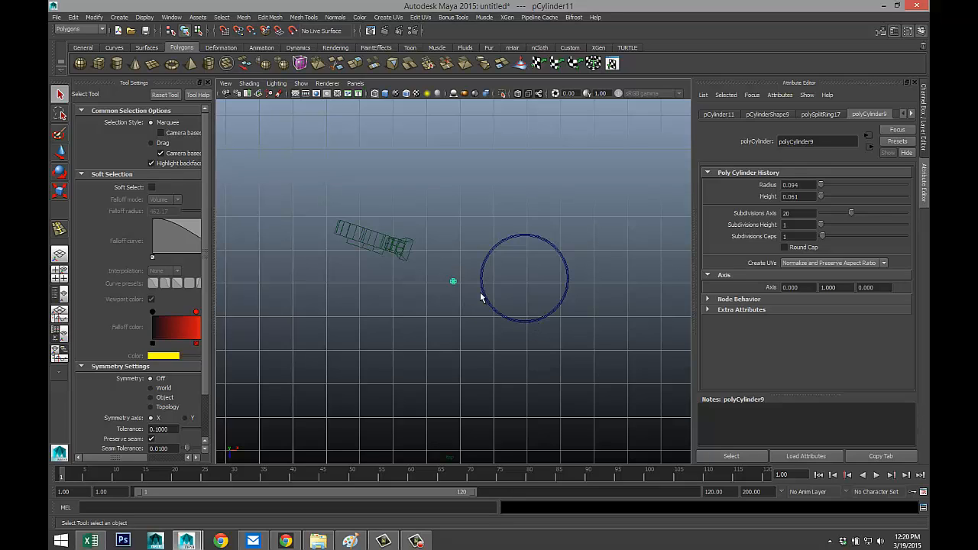
key(w)
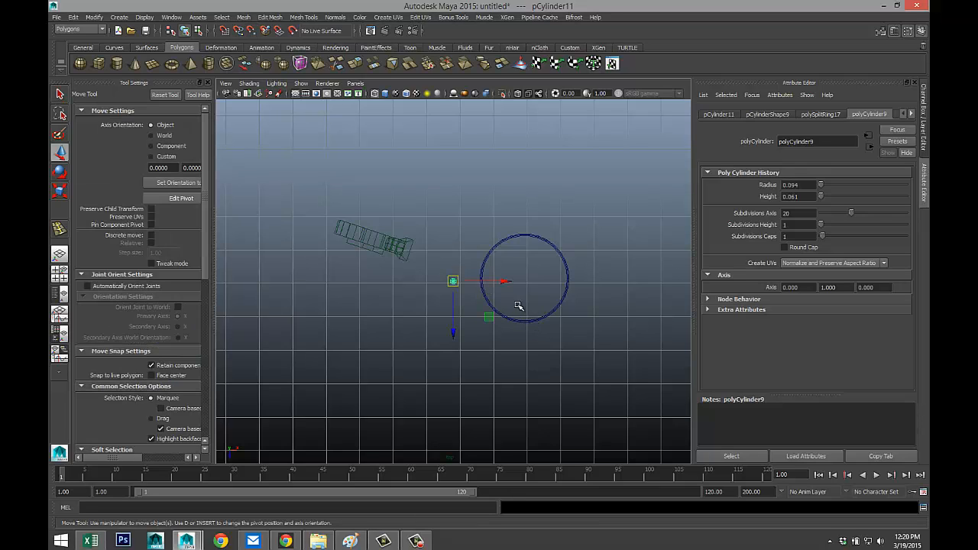
drag(505, 281, 531, 282)
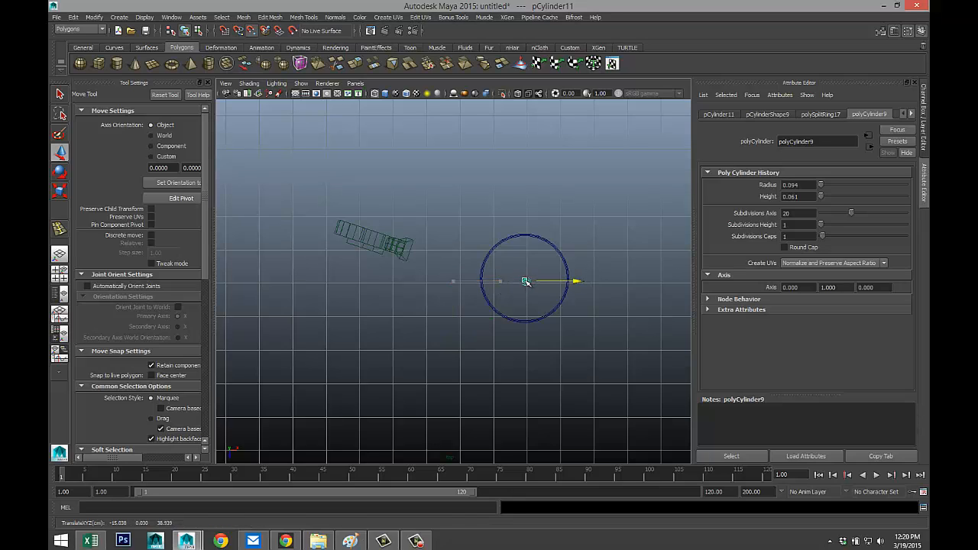
Snap the small cylinder to a vertex on the disc's rim and slide it along Z to the disc's center.
drag(527, 327, 524, 278)
key(v)
drag(527, 241, 528, 283)
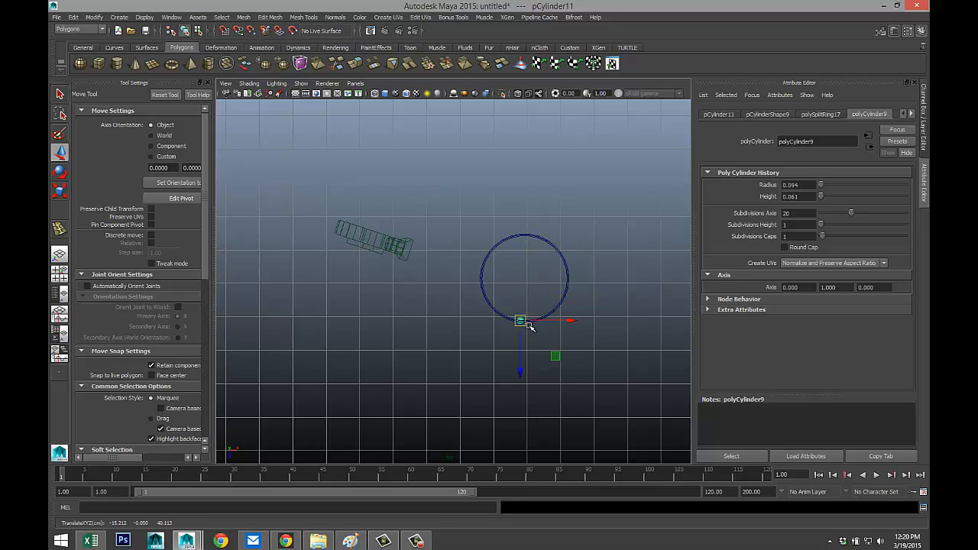
drag(520, 370, 526, 330)
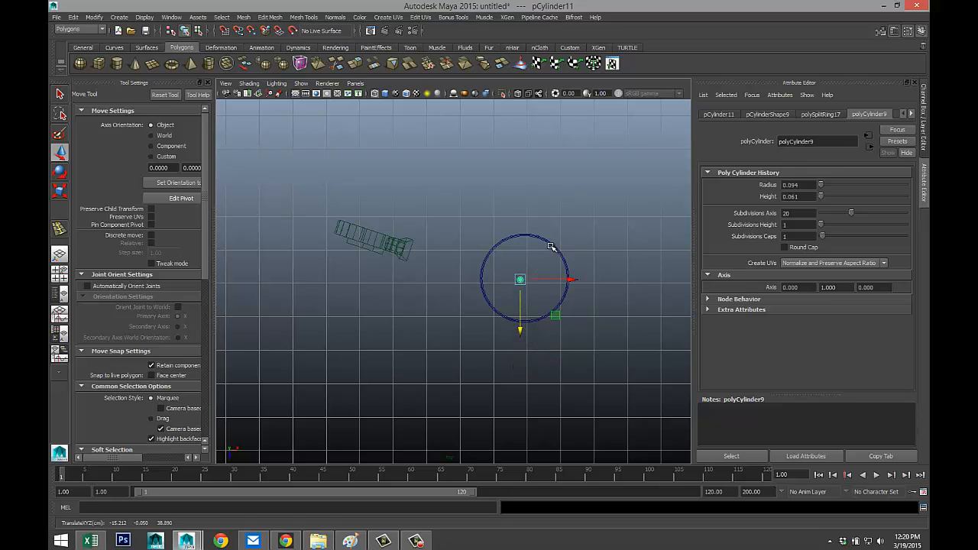
Select the large disc and move it over the middle of the cabinet in the top view.
click(552, 247)
scroll(415, 316, down, 10)
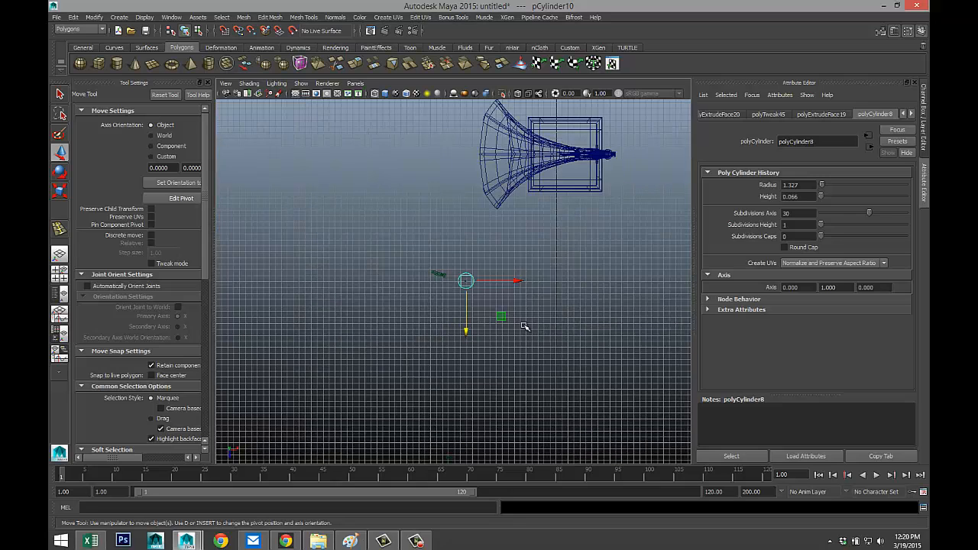
drag(466, 281, 565, 155)
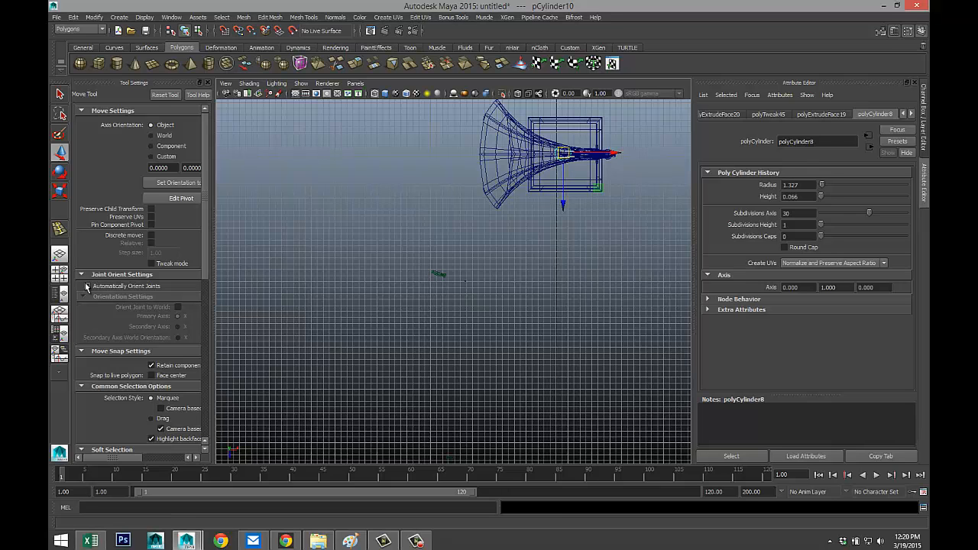
key(space)
key(space)
key(f)
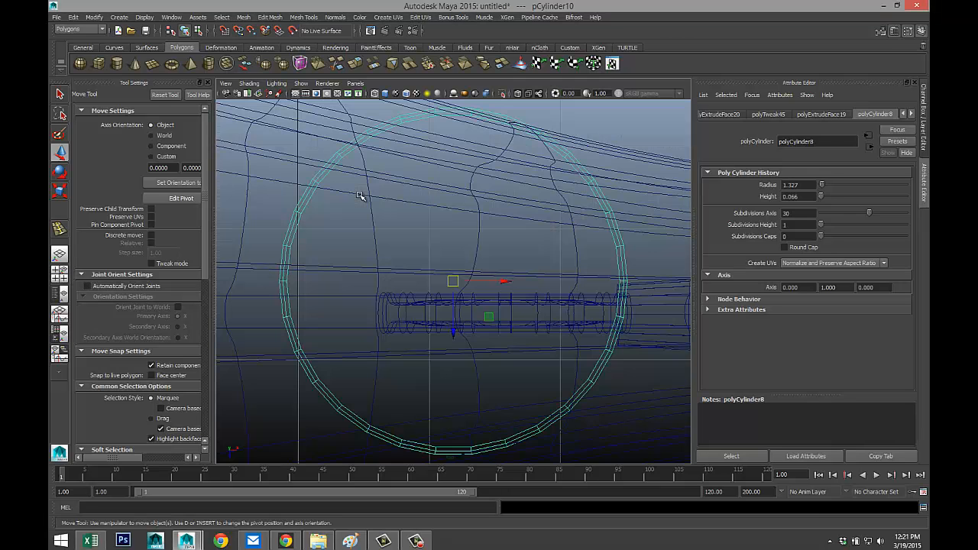
Scale the disc up uniformly to about 4.196 so it nearly spans the cabinet's top, and return to the perspective view.
scroll(430, 284, down, 5)
scroll(431, 287, up, 3)
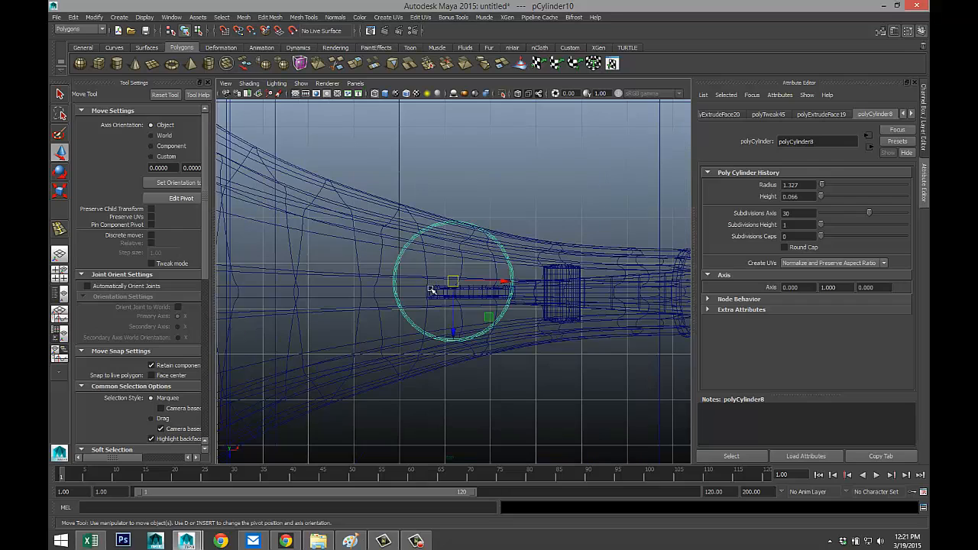
key(r)
drag(454, 282, 649, 317)
scroll(535, 304, down, 4)
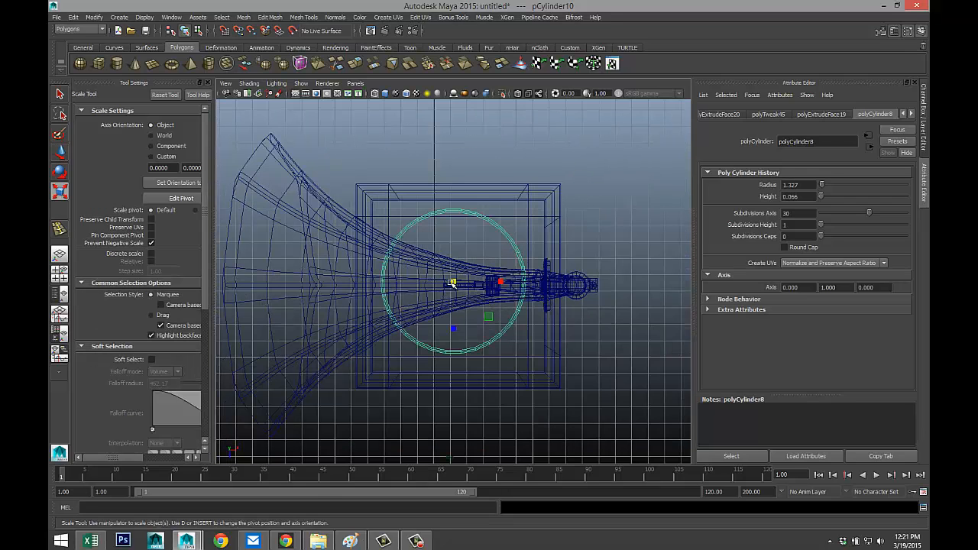
drag(451, 283, 481, 287)
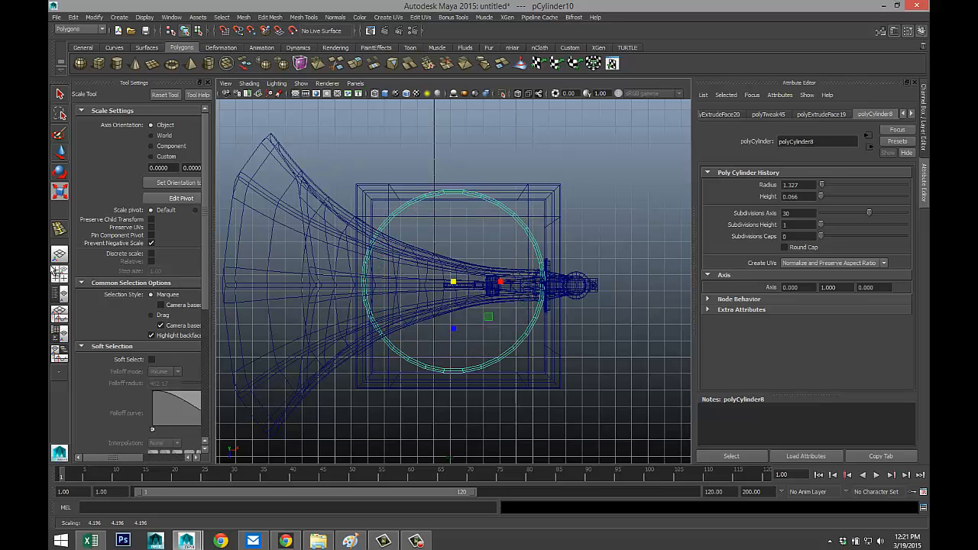
click(57, 272)
key(space)
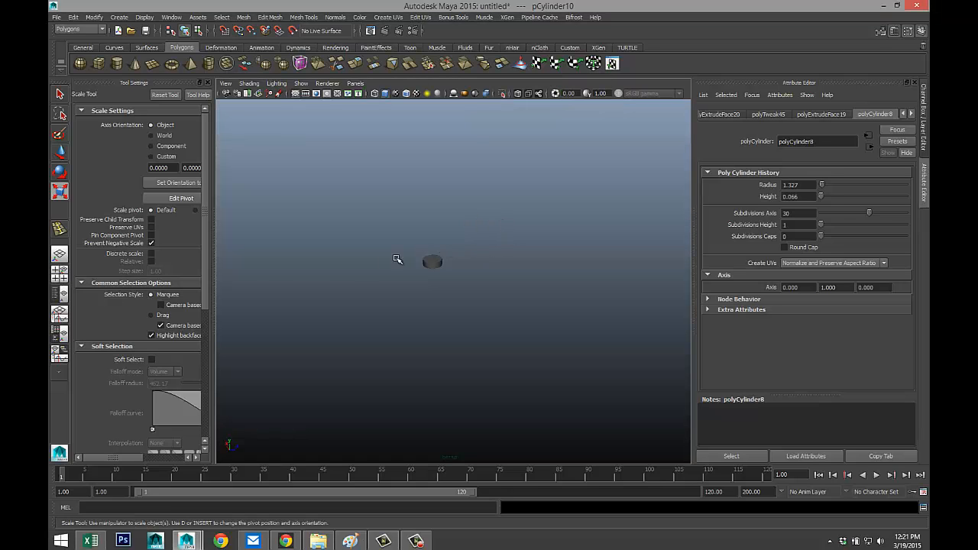
Lower the large disc along Y to about -5.029, onto the cabinet's top.
scroll(451, 300, up, 3)
scroll(463, 305, down, 3)
alt+drag(469, 308, 357, 273)
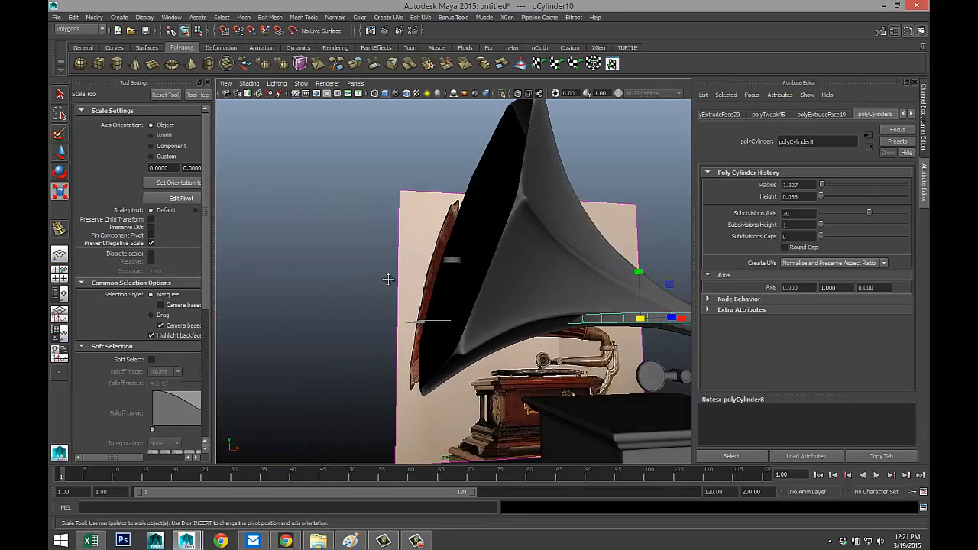
alt+middle_drag(386, 277, 410, 295)
scroll(527, 337, up, 2)
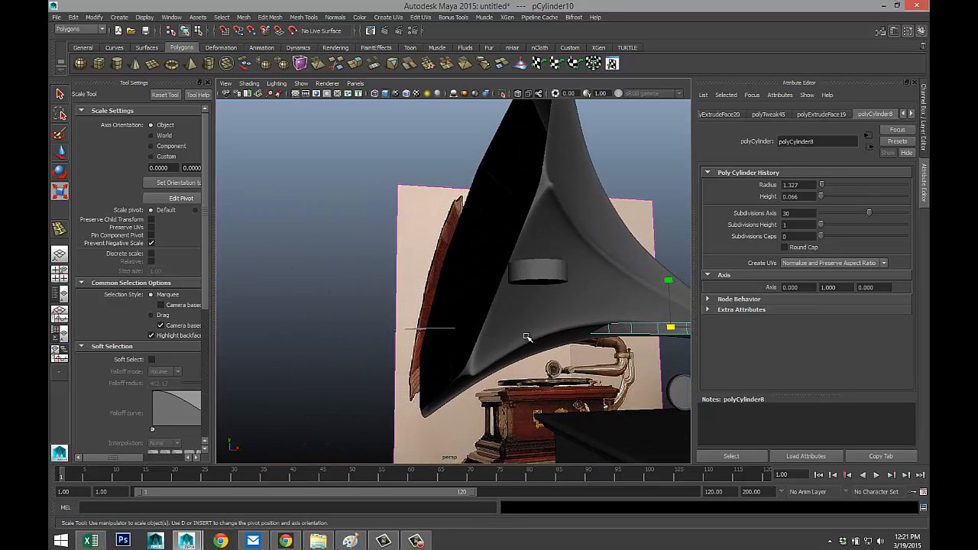
scroll(526, 337, down, 2)
scroll(529, 350, down, 3)
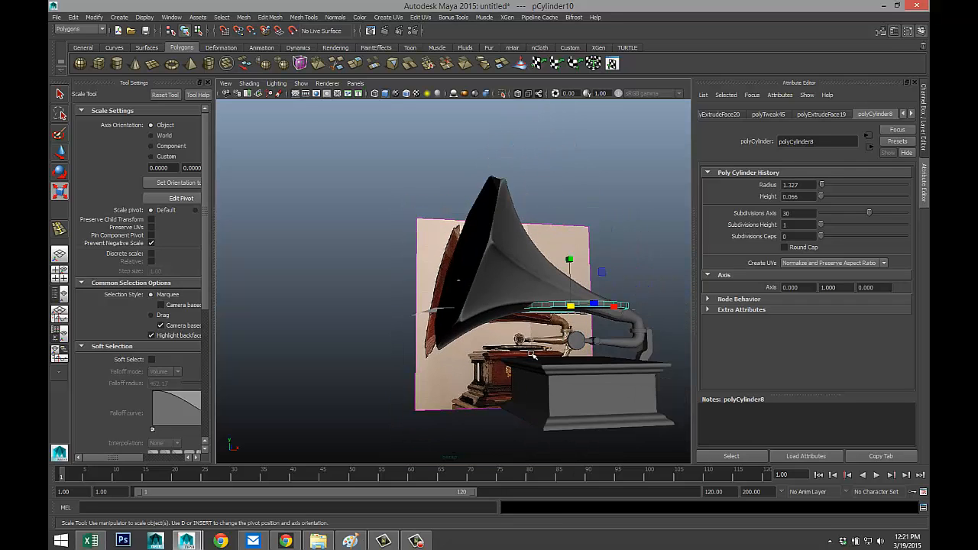
alt+drag(512, 372, 574, 399)
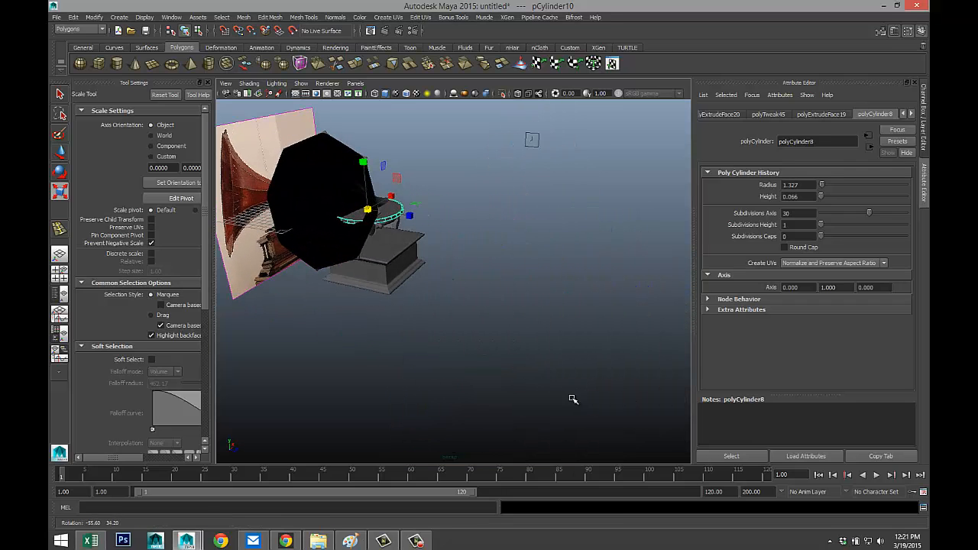
key(w)
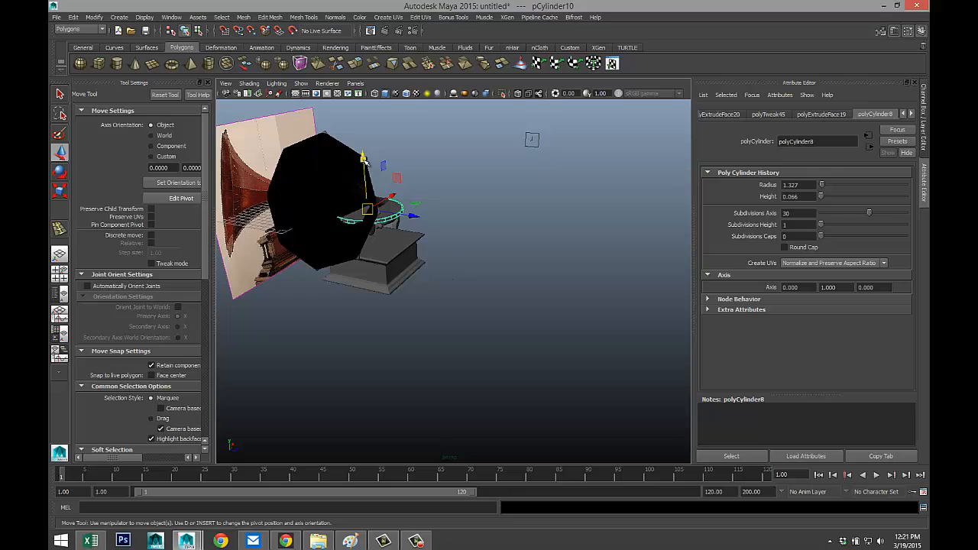
drag(375, 165, 380, 192)
key(f)
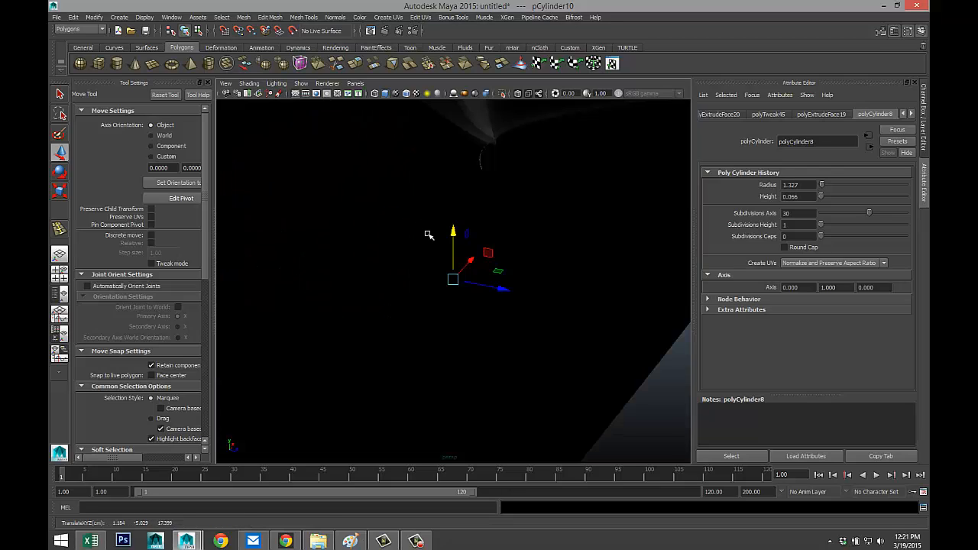
scroll(428, 237, down, 5)
In the top view, center the disc on the cabinet by moving it to about X 1.502 and Z 17.813.
click(58, 273)
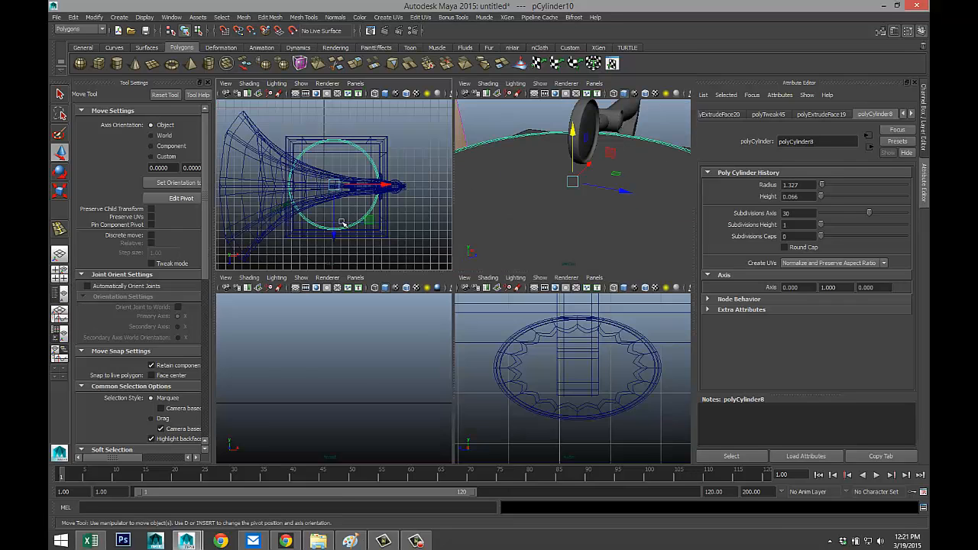
key(space)
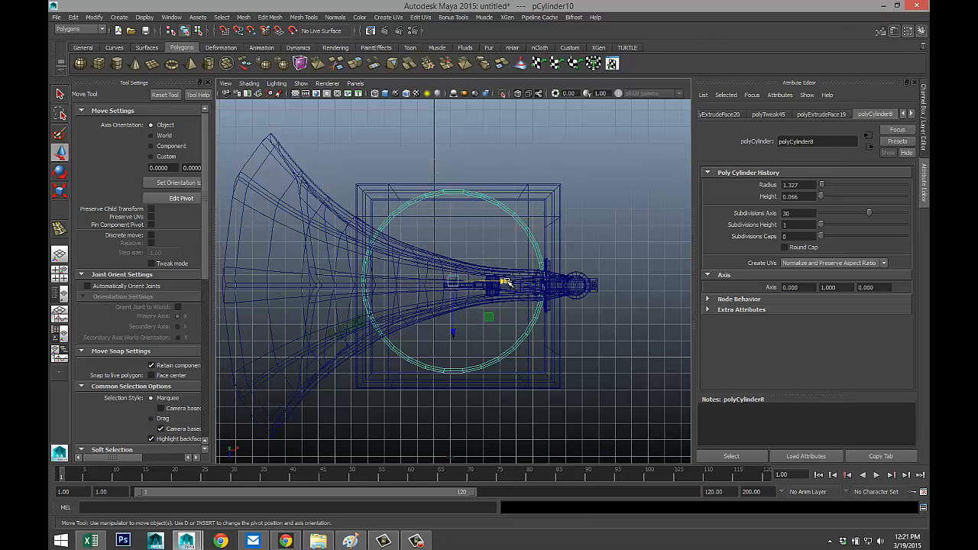
drag(506, 282, 512, 284)
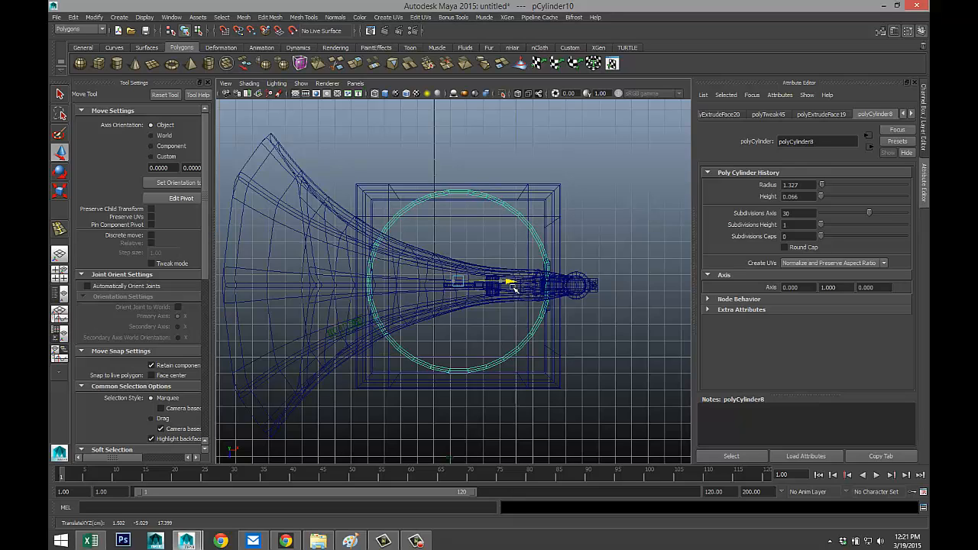
drag(459, 333, 461, 338)
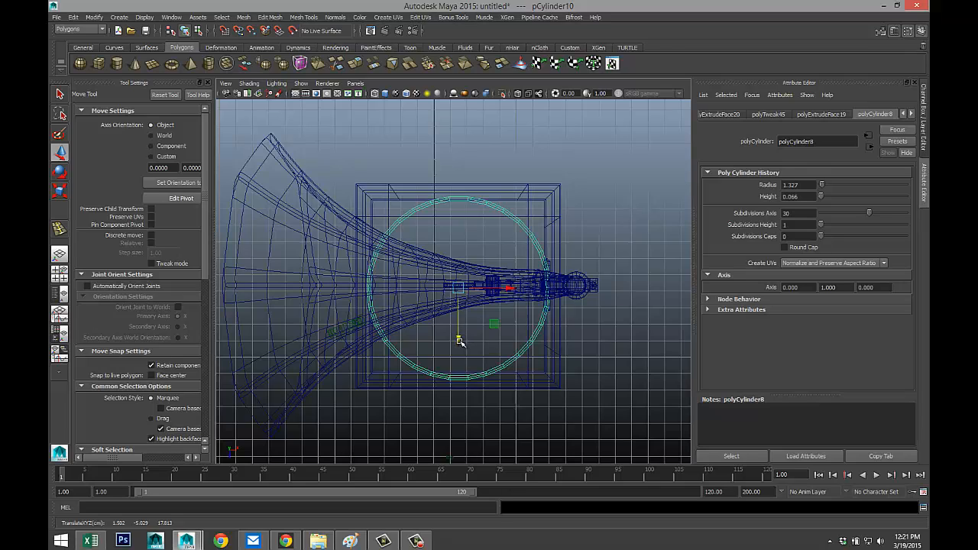
Scale the disc down uniformly to about 3.635 so it leaves a margin inside the cabinet's edges.
key(r)
drag(463, 289, 446, 288)
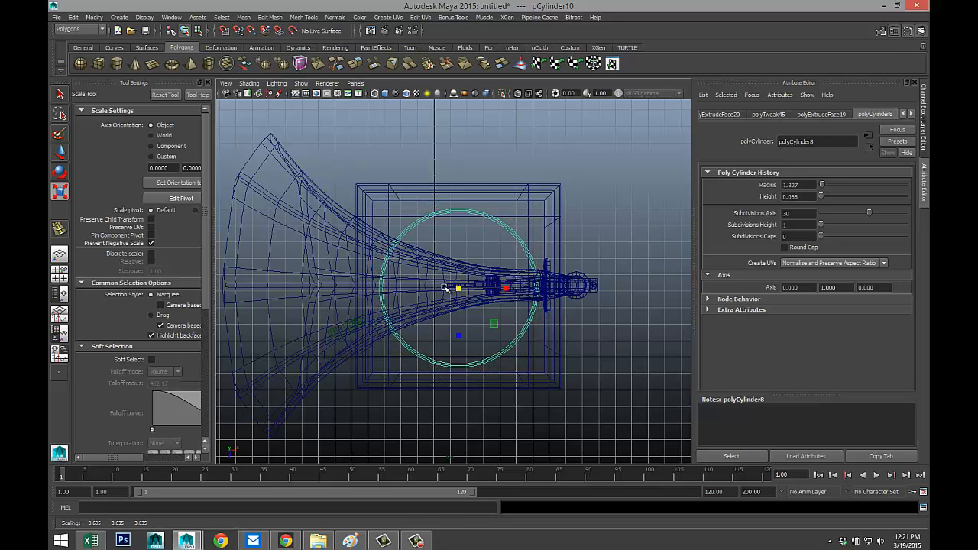
scroll(456, 295, down, 2)
scroll(457, 298, down, 2)
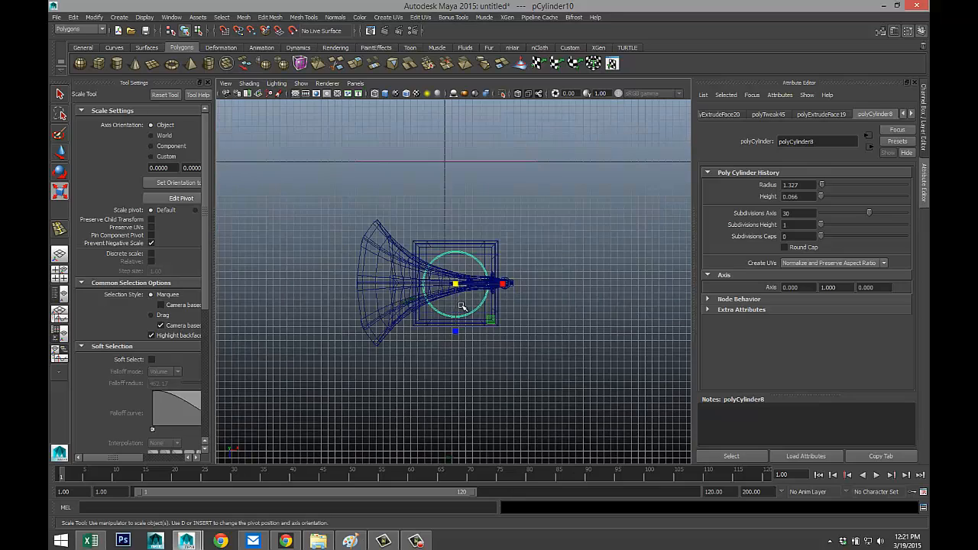
scroll(463, 306, up, 4)
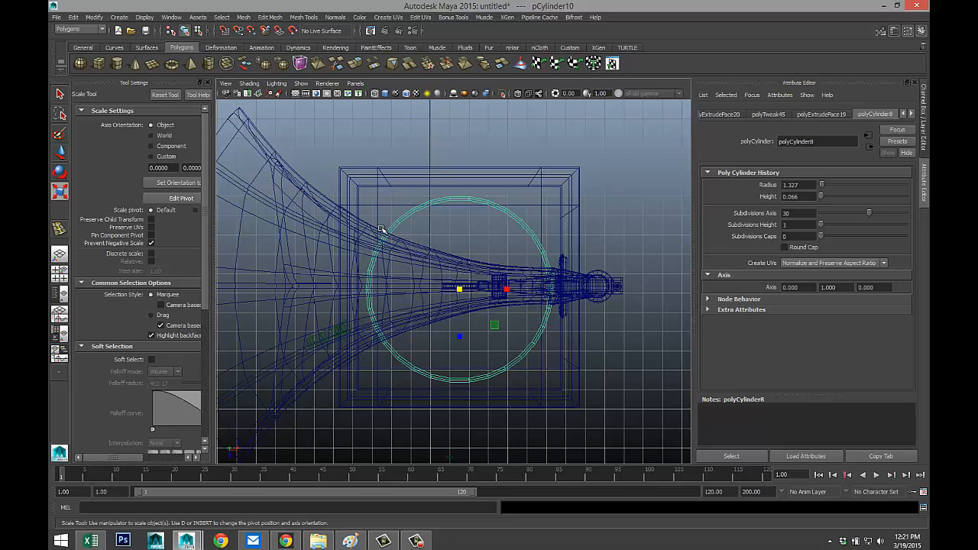
In the perspective view, raise the disc slightly along Y above the cabinet's top and briefly preview it smoothed.
click(59, 271)
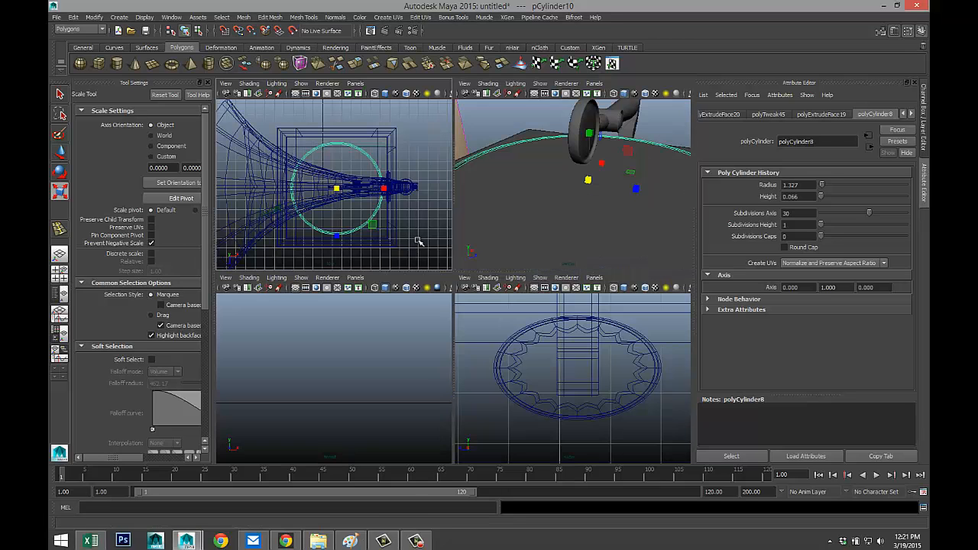
key(space)
alt+drag(469, 298, 439, 287)
scroll(445, 292, down, 5)
alt+drag(478, 318, 450, 290)
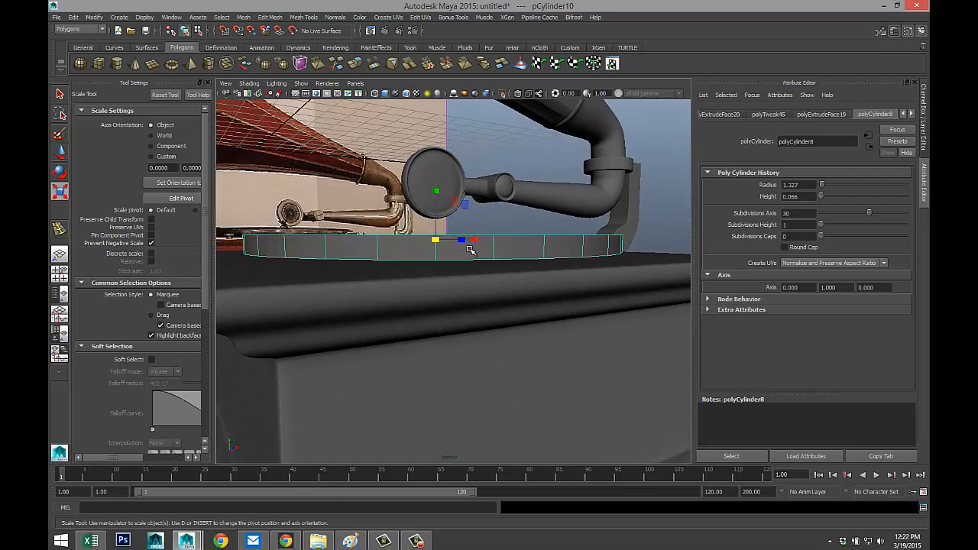
key(w)
drag(436, 192, 435, 179)
alt+drag(474, 226, 498, 247)
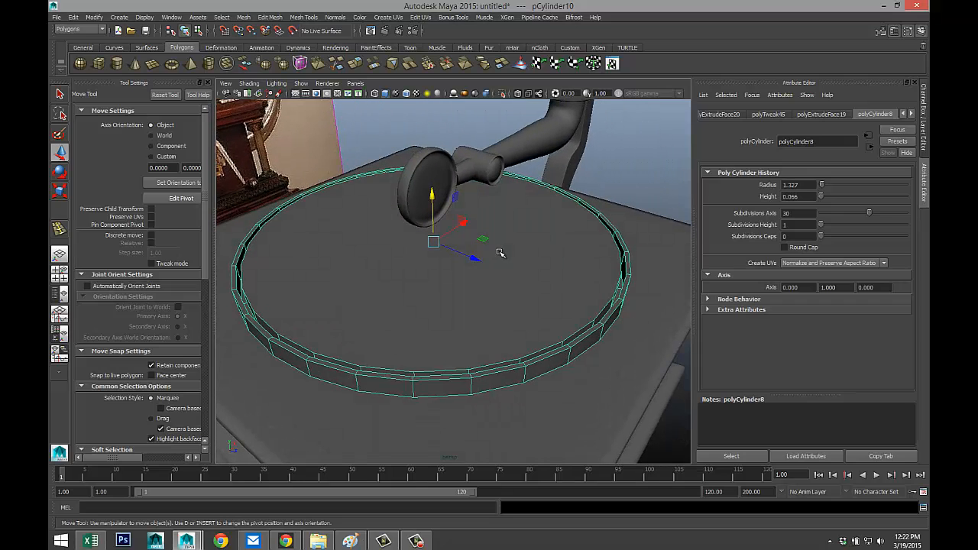
key(3)
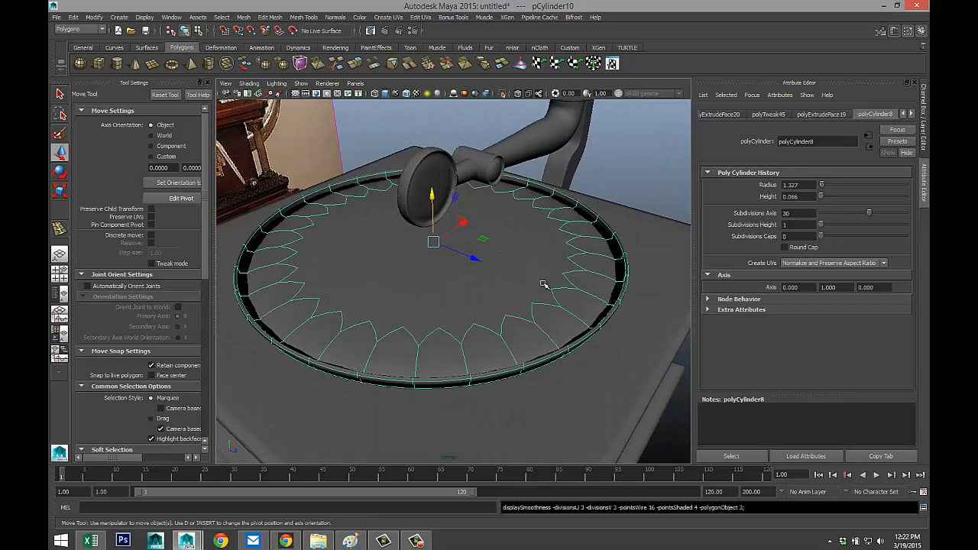
key(1)
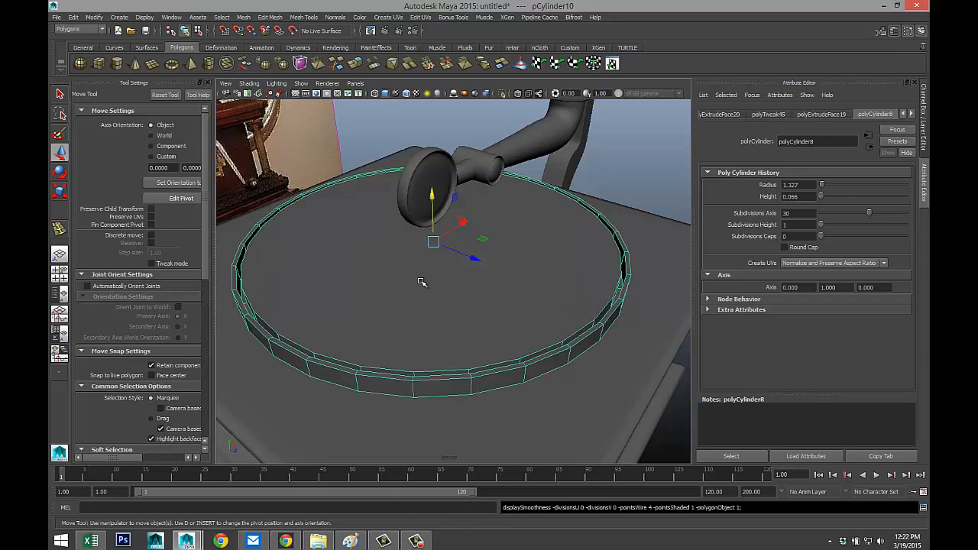
Extrude the disc's large recessed top face and scale it inward by a tiny amount.
right_drag(422, 282, 426, 299)
click(428, 302)
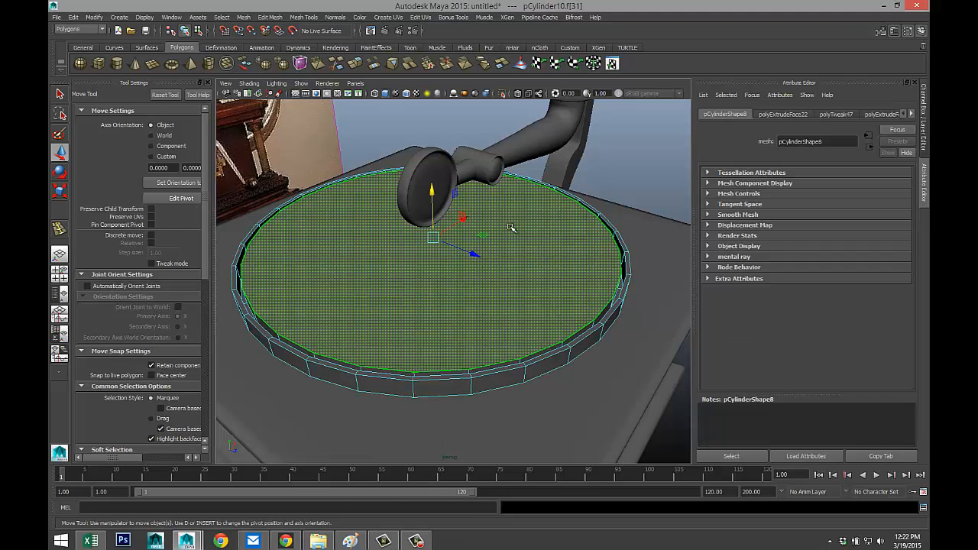
click(278, 16)
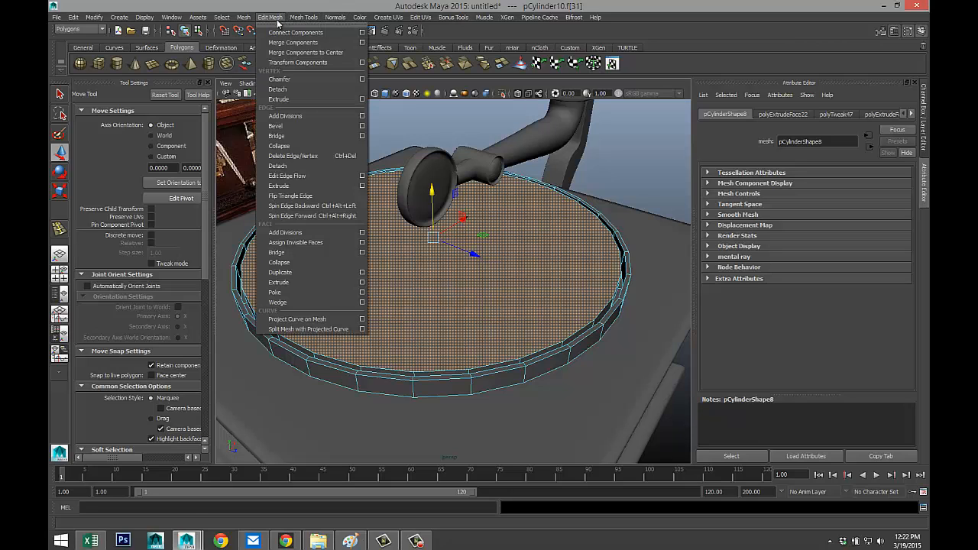
click(309, 282)
key(r)
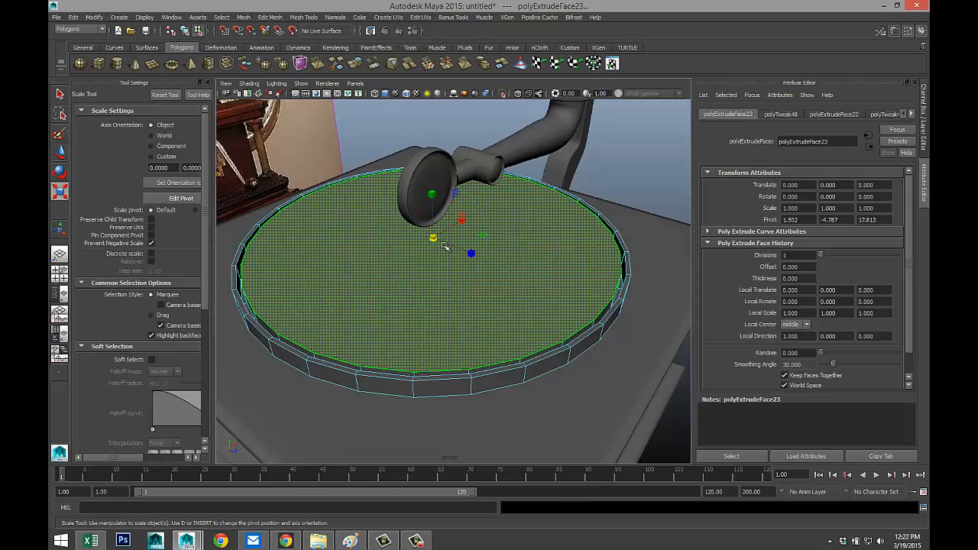
click(433, 239)
drag(433, 239, 433, 239)
click(432, 239)
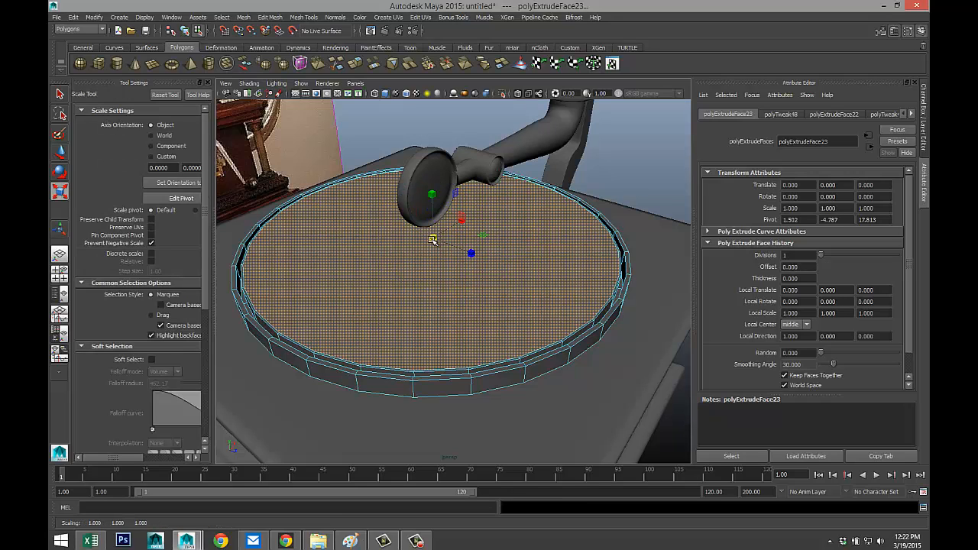
Return the disc to object mode, preview it smoothed, and switch back to the unsmoothed display.
key(q)
right_drag(500, 291, 529, 282)
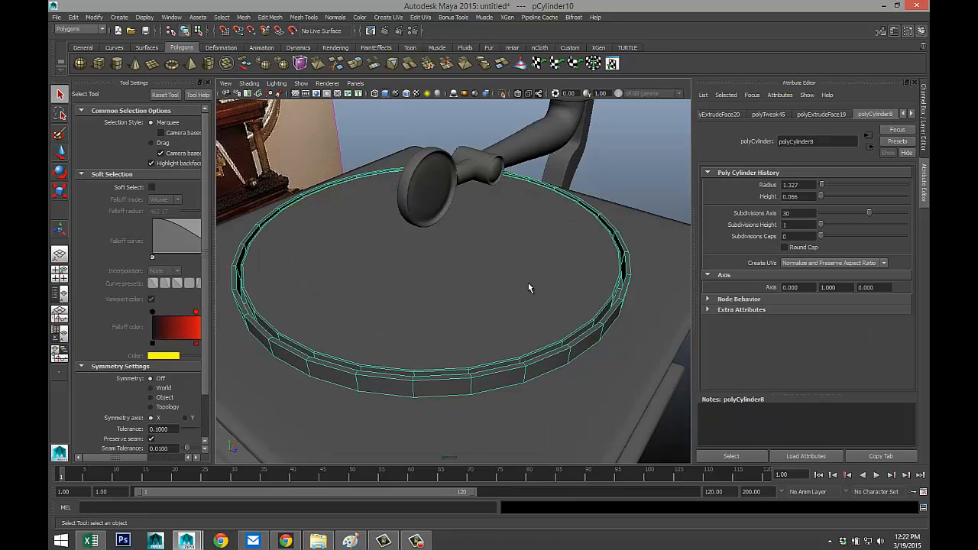
key(3)
click(622, 172)
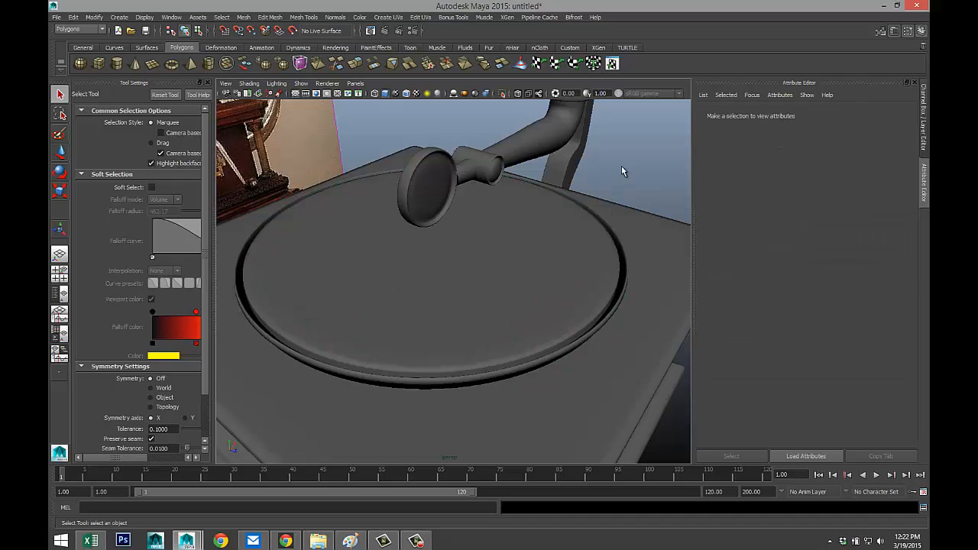
click(525, 303)
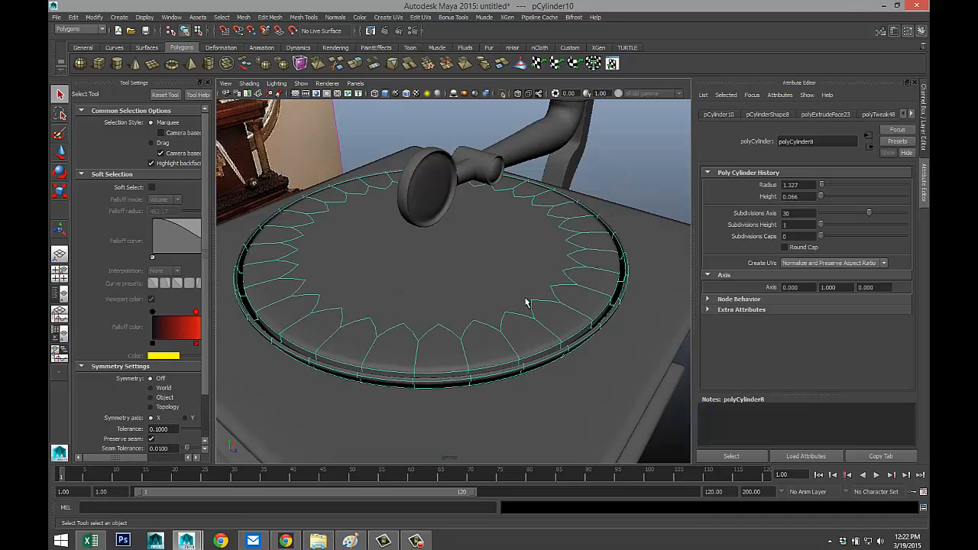
key(1)
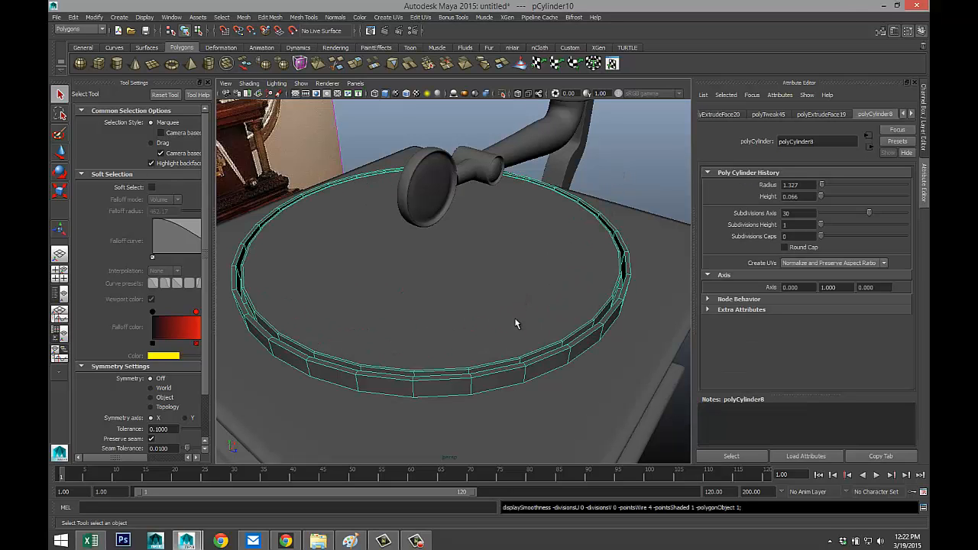
Bevel the full edge loop around the disc's outer upper rim.
alt+drag(509, 323, 471, 303)
scroll(467, 307, up, 2)
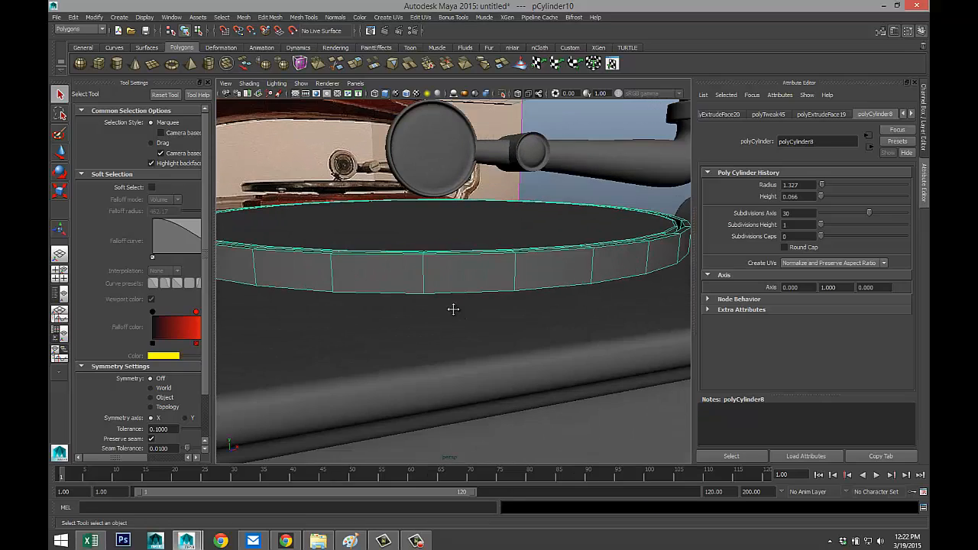
scroll(453, 309, up, 2)
scroll(458, 323, up, 2)
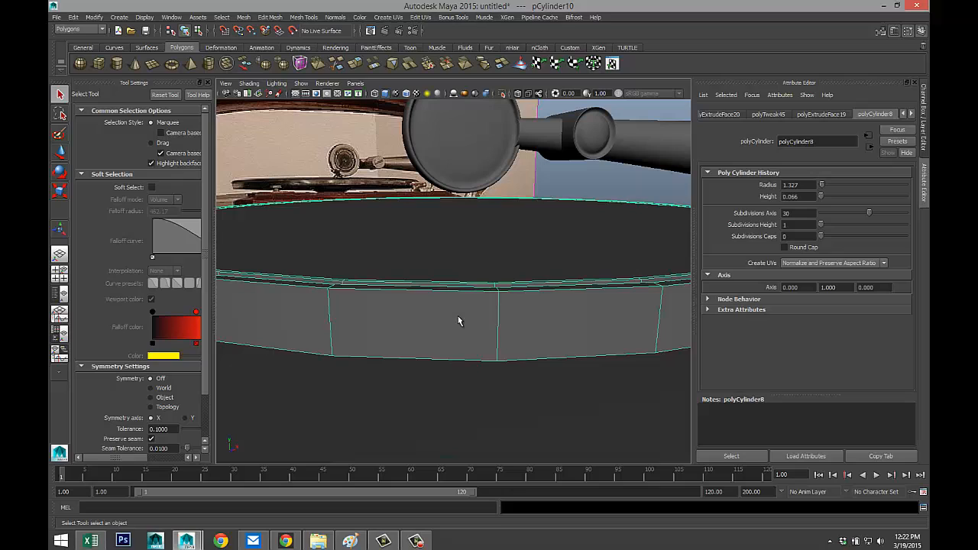
right_drag(400, 291, 401, 267)
double_click(405, 290)
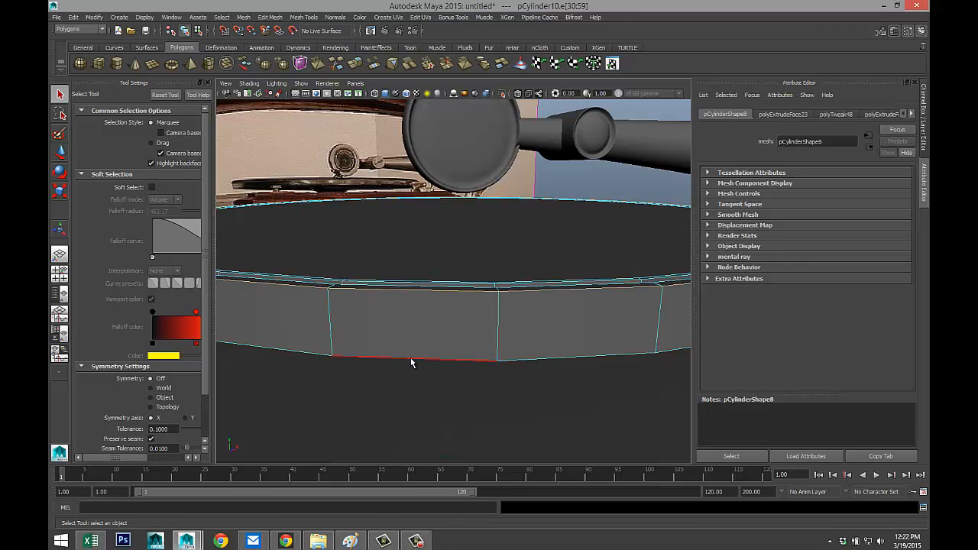
click(411, 362)
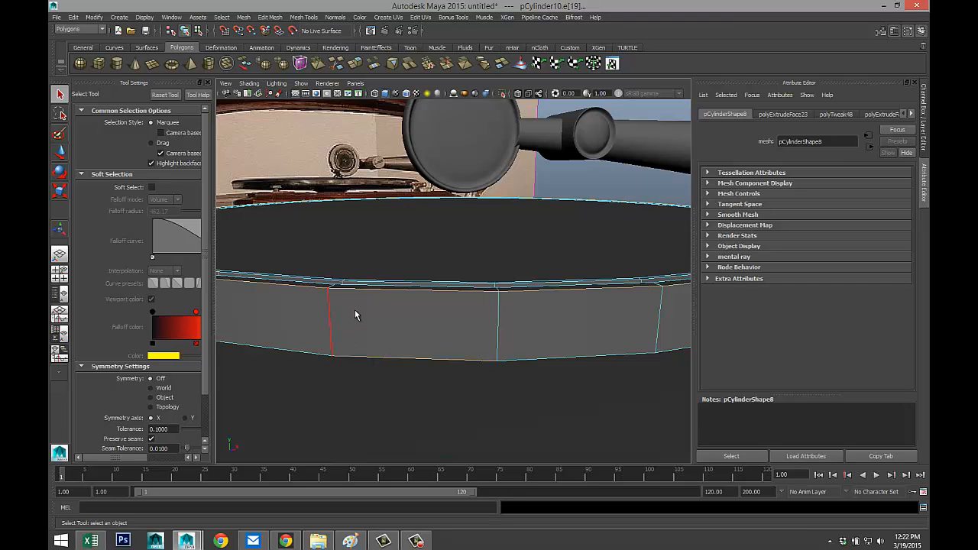
click(369, 289)
double_click(373, 292)
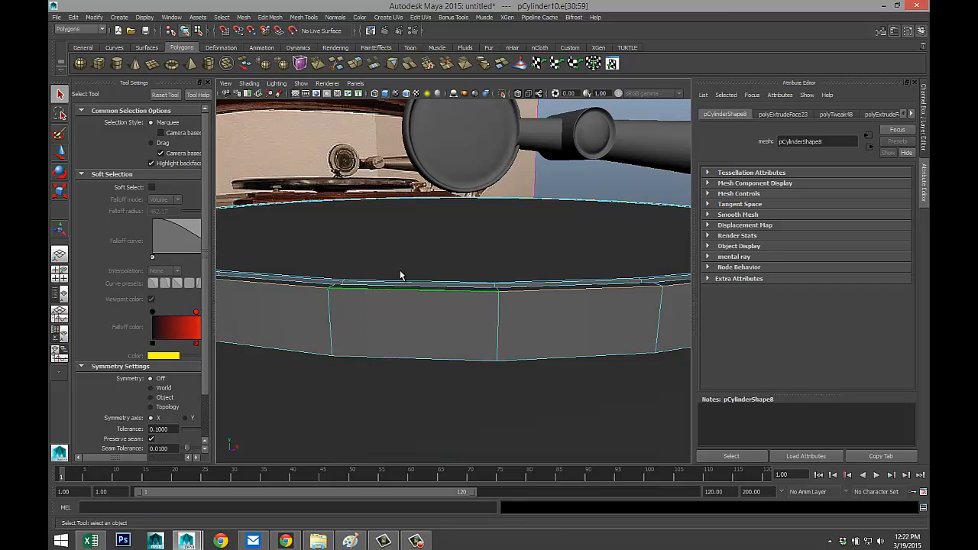
click(272, 17)
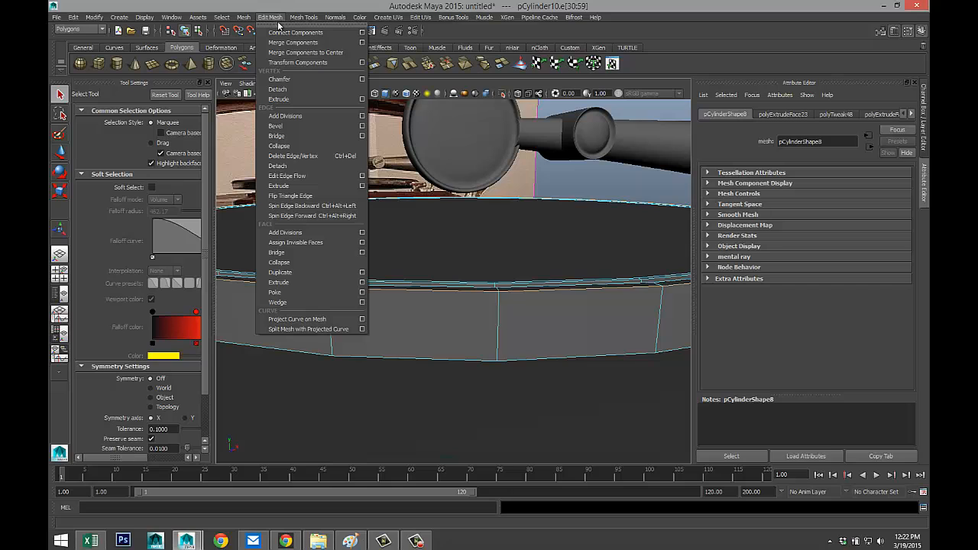
click(292, 126)
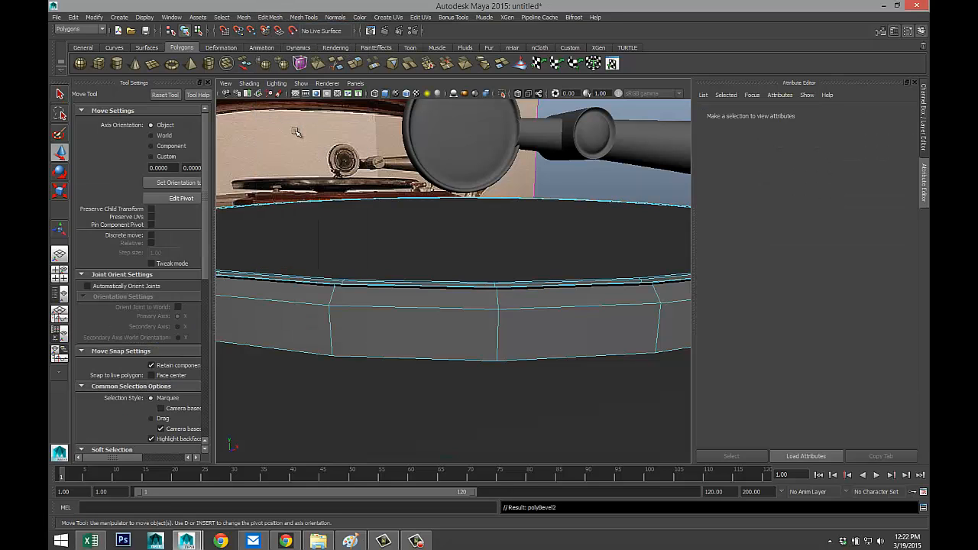
Return the turntable disc to object mode and display it smoothed.
alt+drag(542, 252, 603, 252)
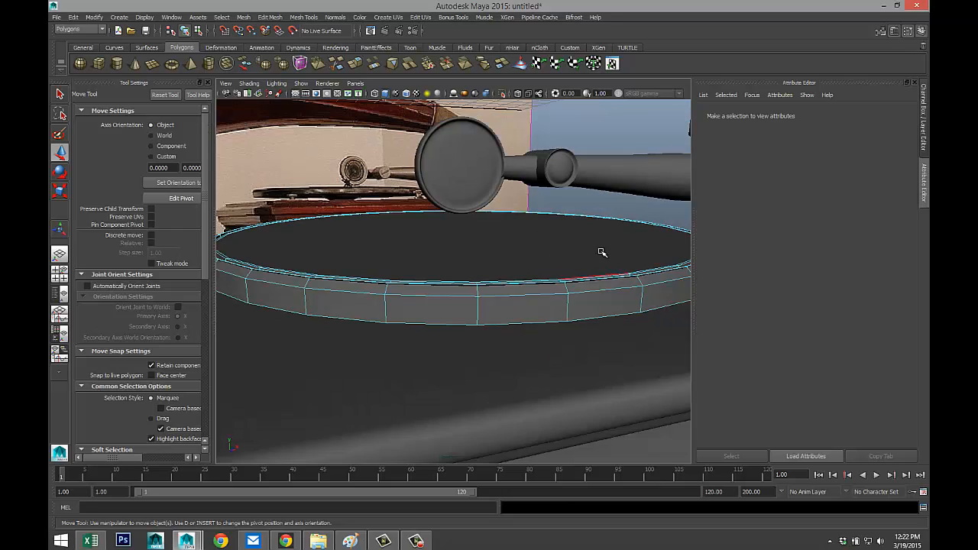
scroll(604, 251, down, 3)
click(325, 339)
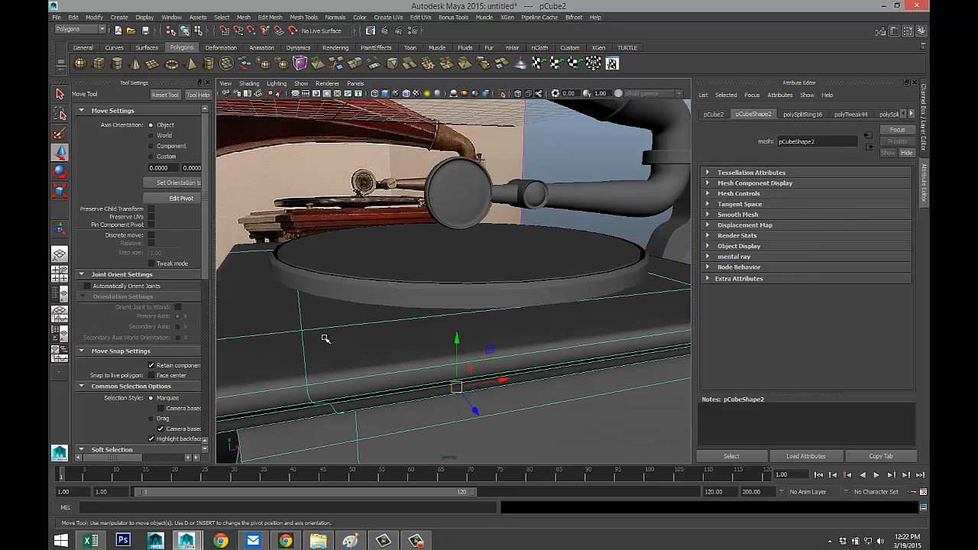
scroll(336, 340, up, 3)
mouse_move(393, 331)
alt+mouse_down()
mouse_move(351, 334)
mouse_move(362, 341)
mouse_move(380, 324)
alt+mouse_up()
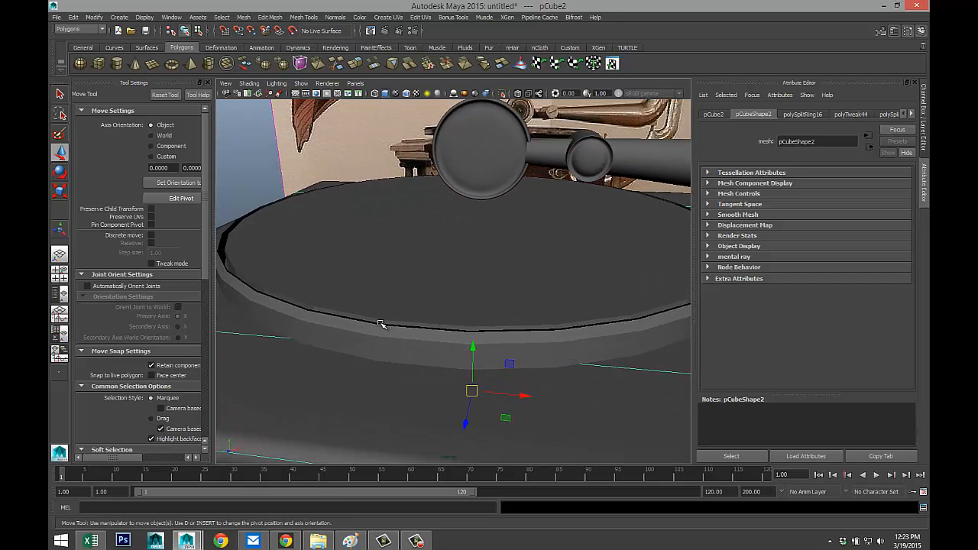
right_drag(367, 335, 406, 279)
click(400, 298)
key(3)
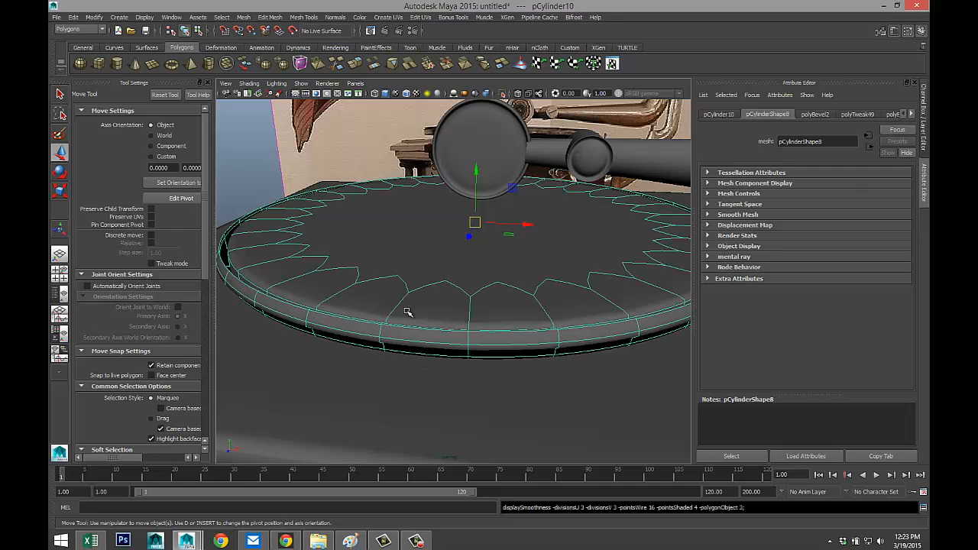
Inspect the smoothed disc on the cabinet and check the distant object lying away from the gramophone.
click(344, 373)
scroll(386, 348, down, 3)
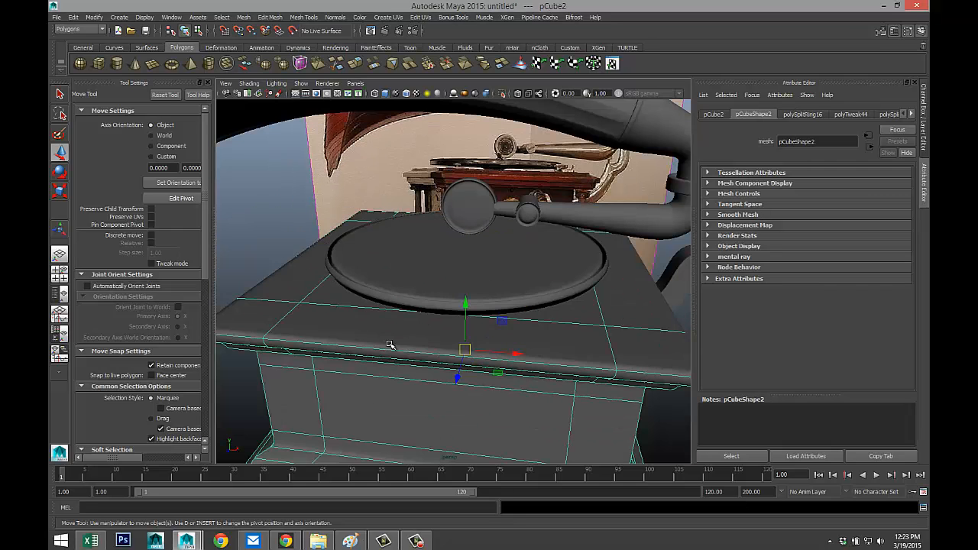
alt+drag(392, 344, 430, 323)
scroll(375, 297, down, 5)
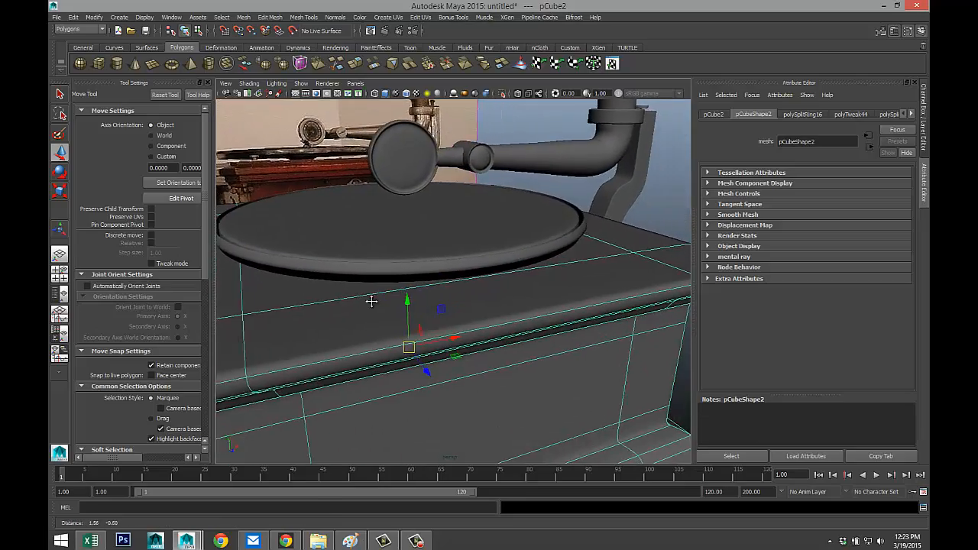
scroll(392, 317, down, 8)
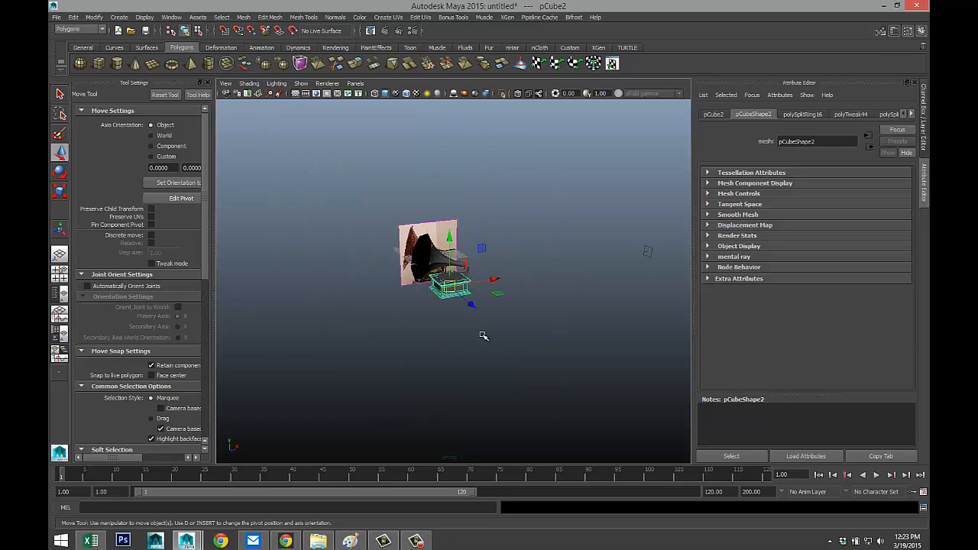
scroll(484, 337, down, 2)
scroll(484, 338, up, 6)
alt+drag(476, 343, 558, 300)
drag(555, 206, 703, 430)
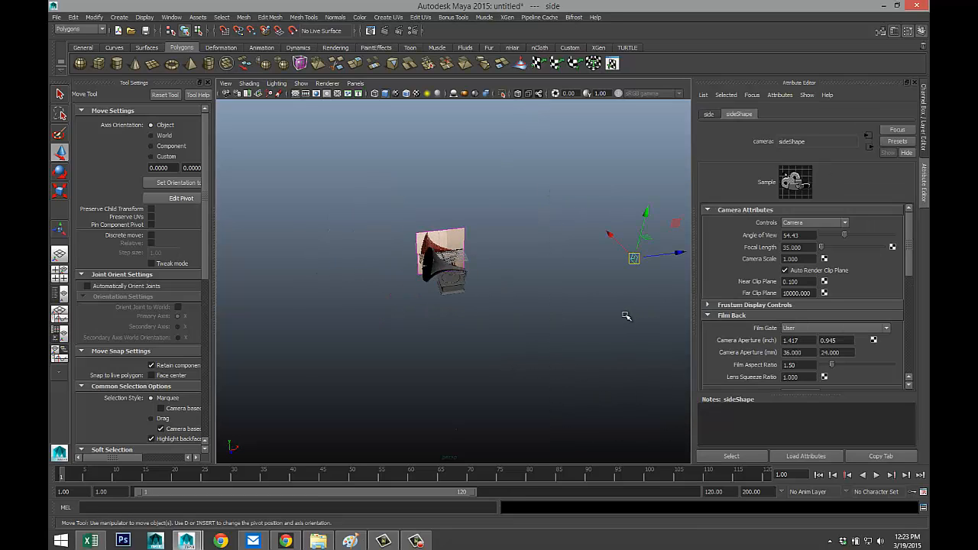
key(f)
scroll(552, 334, up, 4)
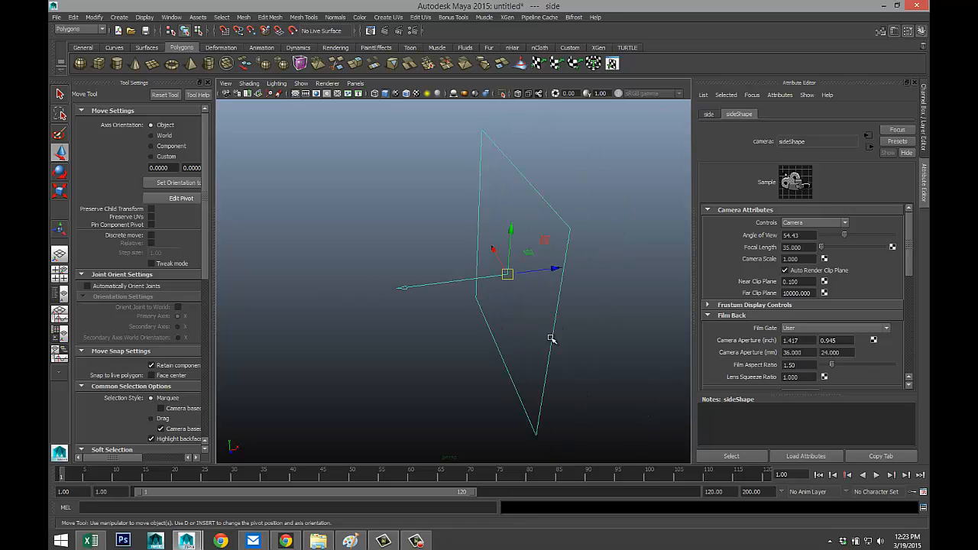
scroll(553, 338, down, 4)
Select pCylinder8 from the Outliner, close the Outliner, and show the top view full size.
click(171, 17)
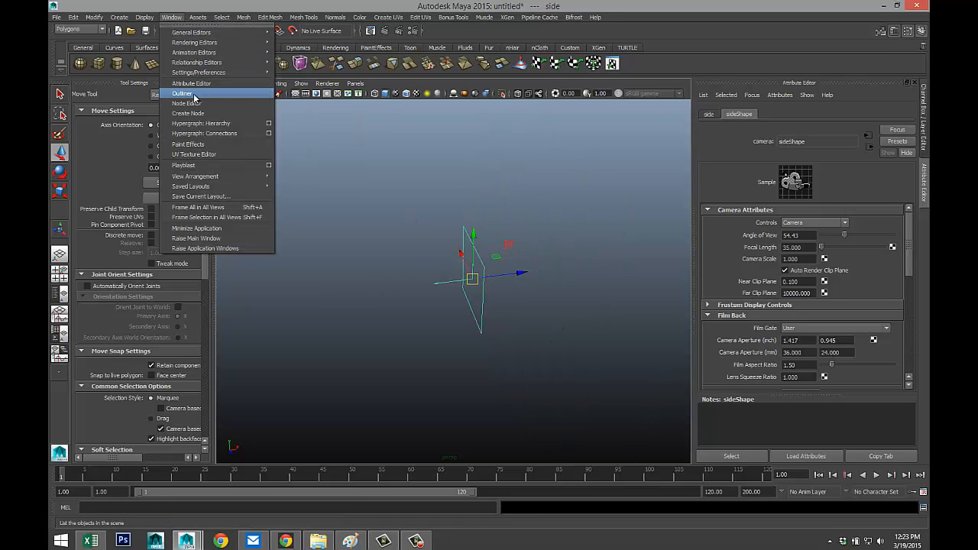
click(194, 95)
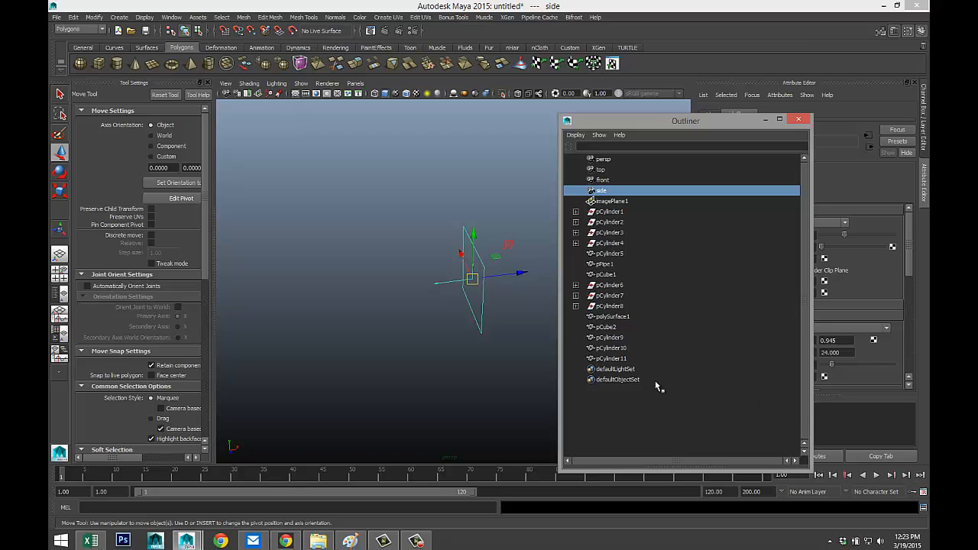
click(614, 307)
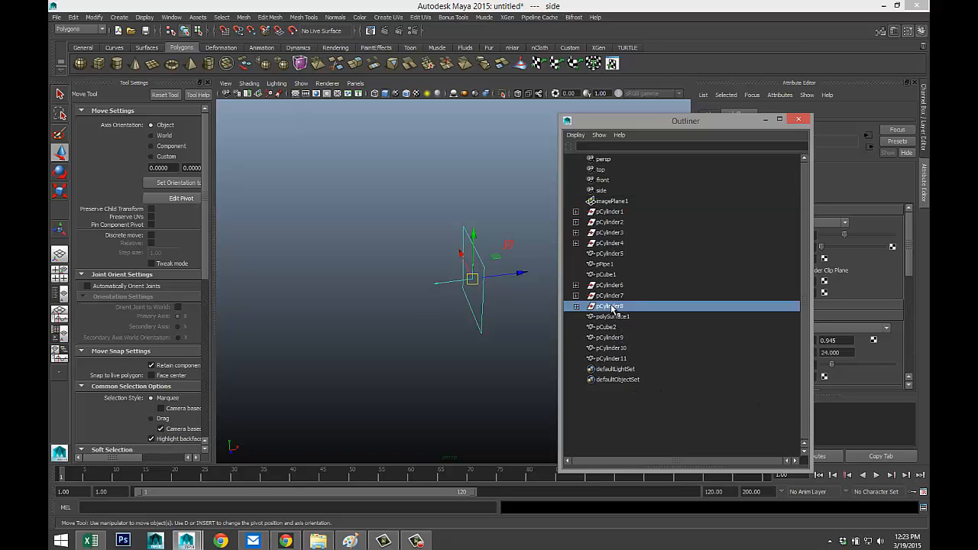
click(798, 120)
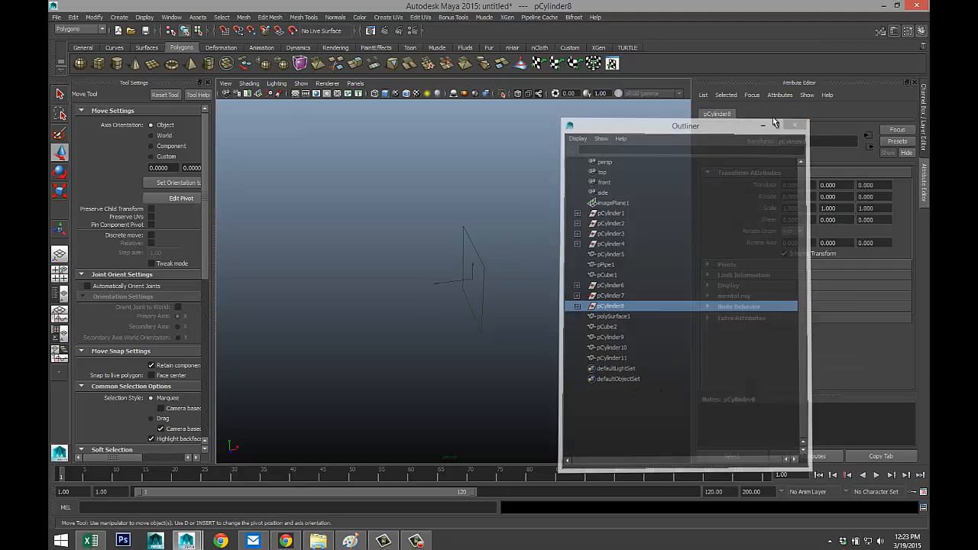
click(59, 274)
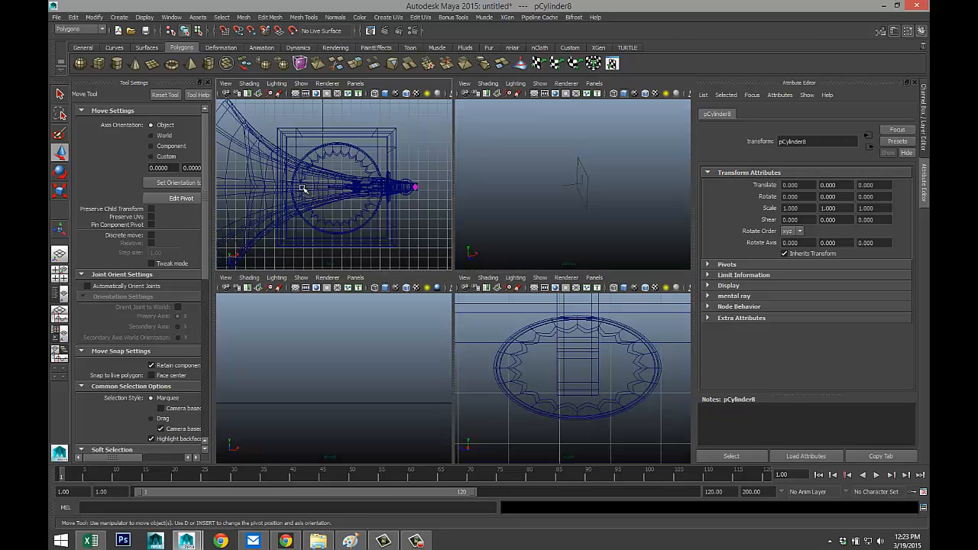
key(space)
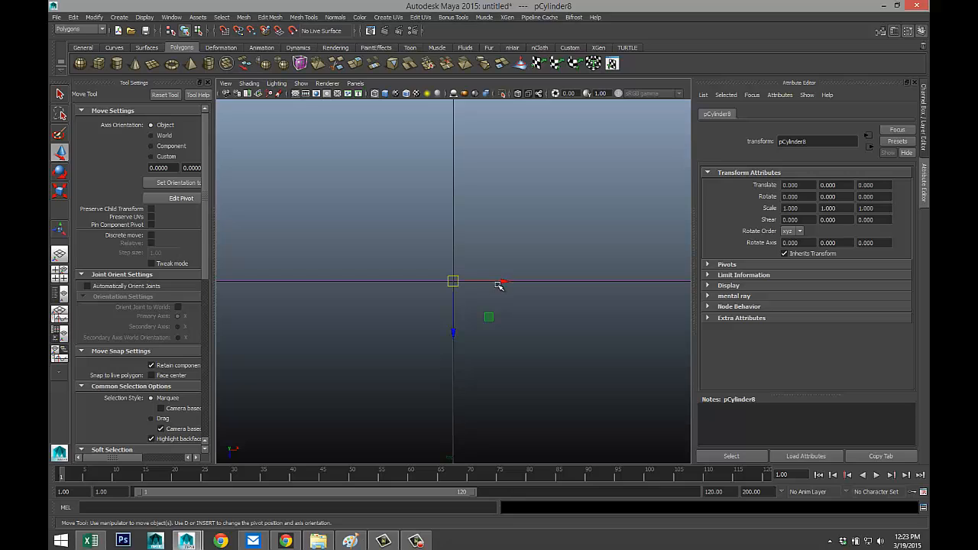
key(equal)
key(equal)
key(equal)
key(equal)
key(equal)
key(equal)
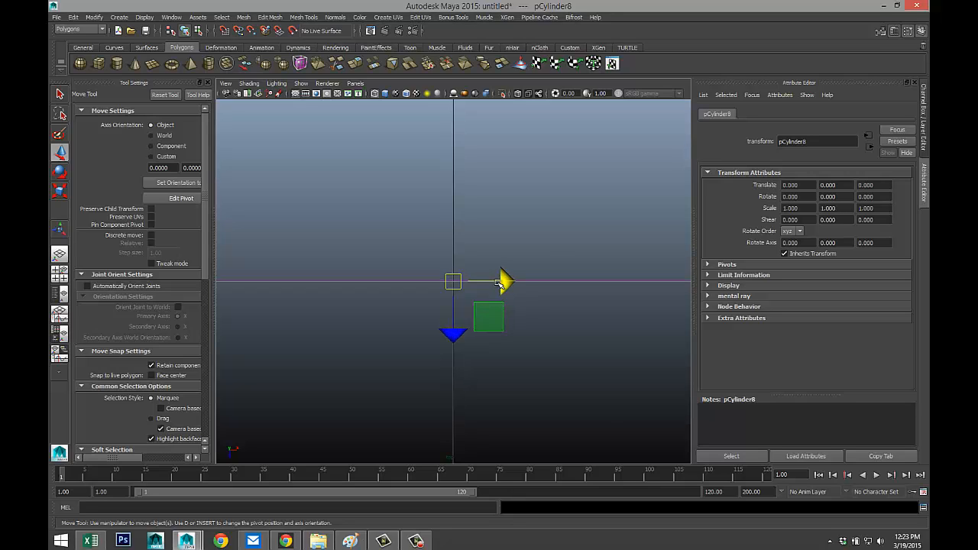
key(minus)
key(minus)
key(minus)
key(minus)
key(minus)
key(minus)
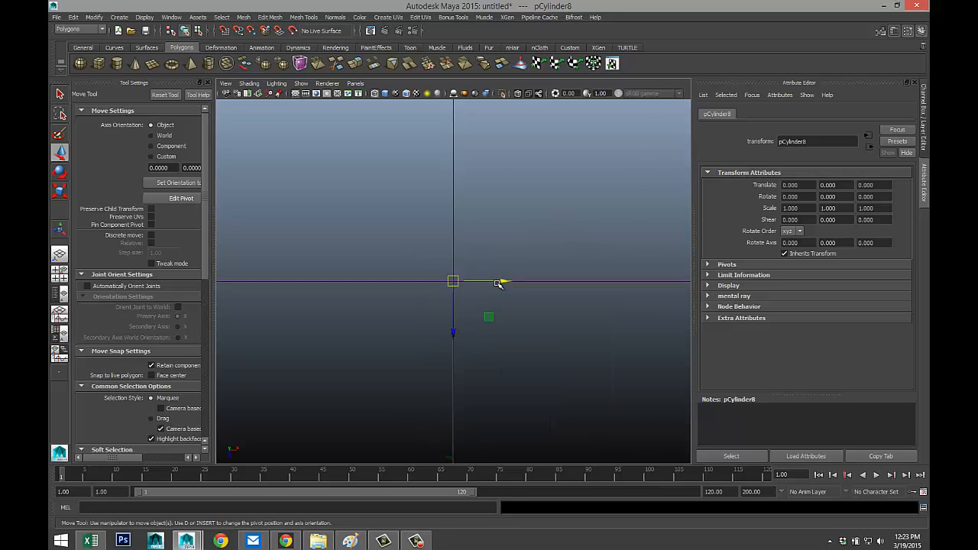
In the top view, move pCylinder11 over the turntable disc, to about X 0.97 and Z 17.95.
scroll(497, 286, down, 5)
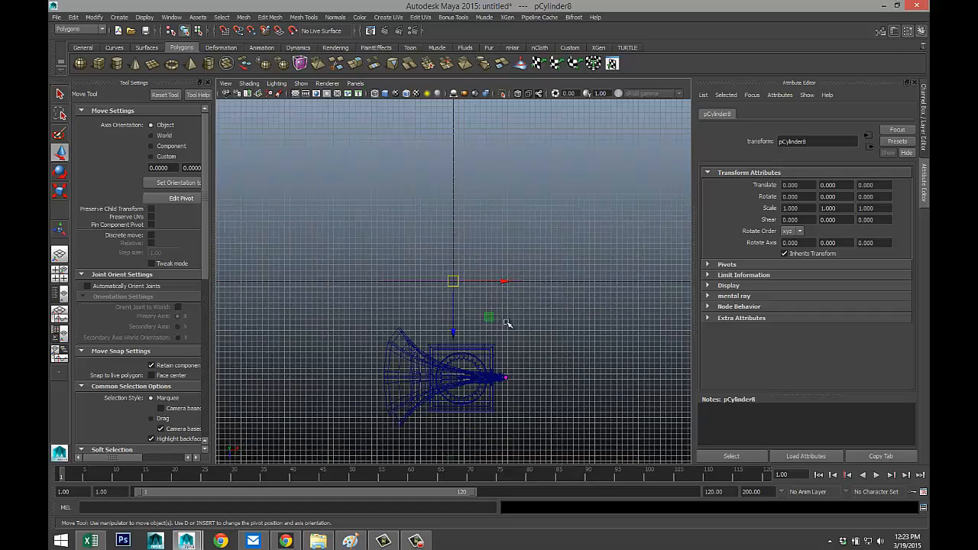
alt+middle_drag(502, 301, 368, 176)
scroll(396, 206, down, 3)
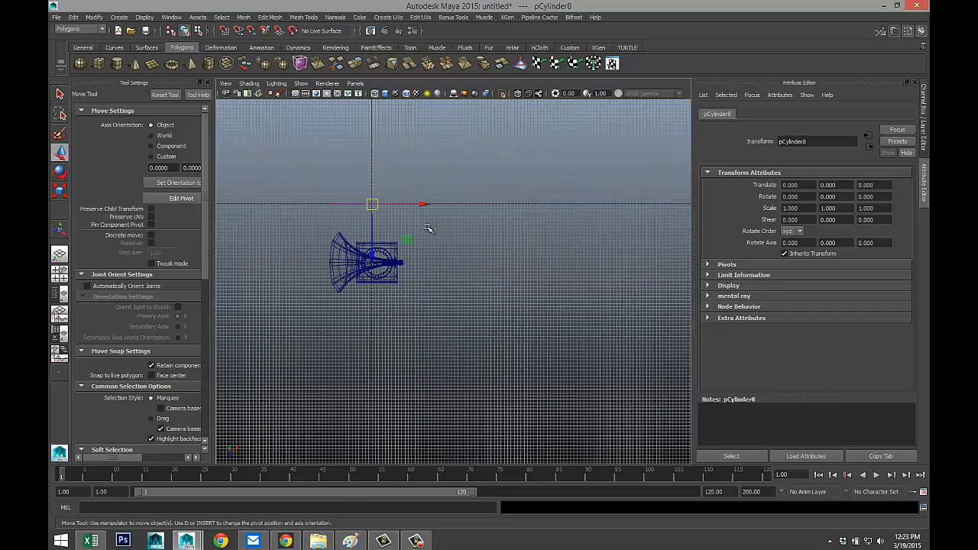
alt+middle_drag(435, 241, 497, 245)
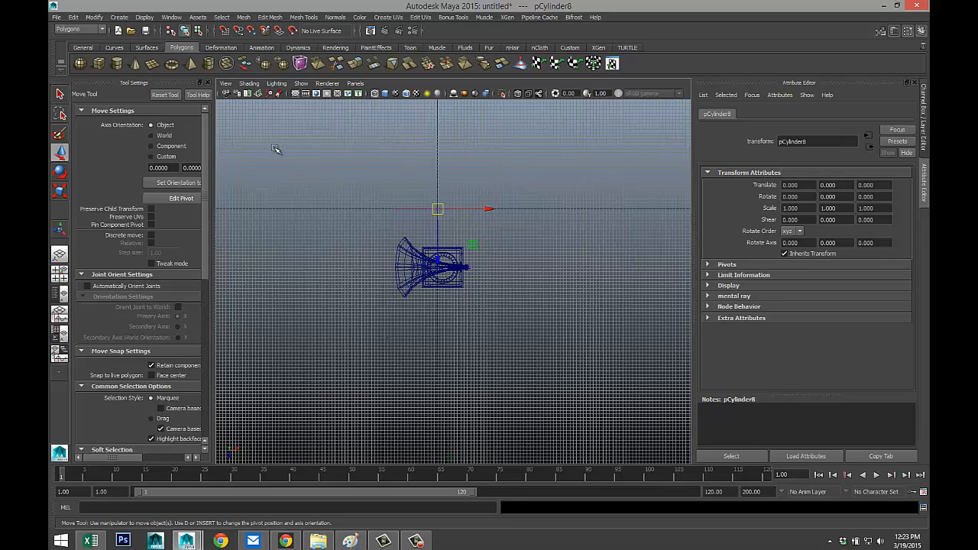
drag(290, 140, 604, 359)
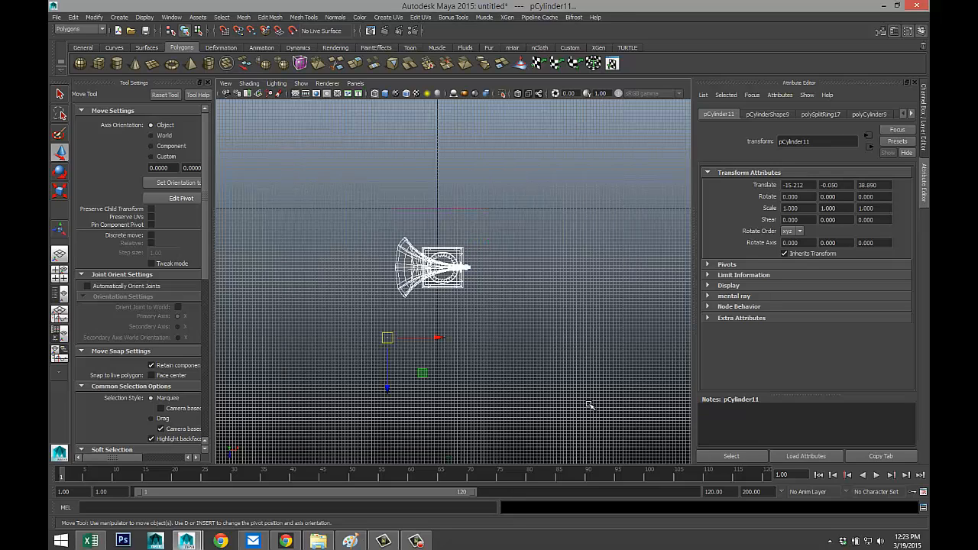
click(385, 332)
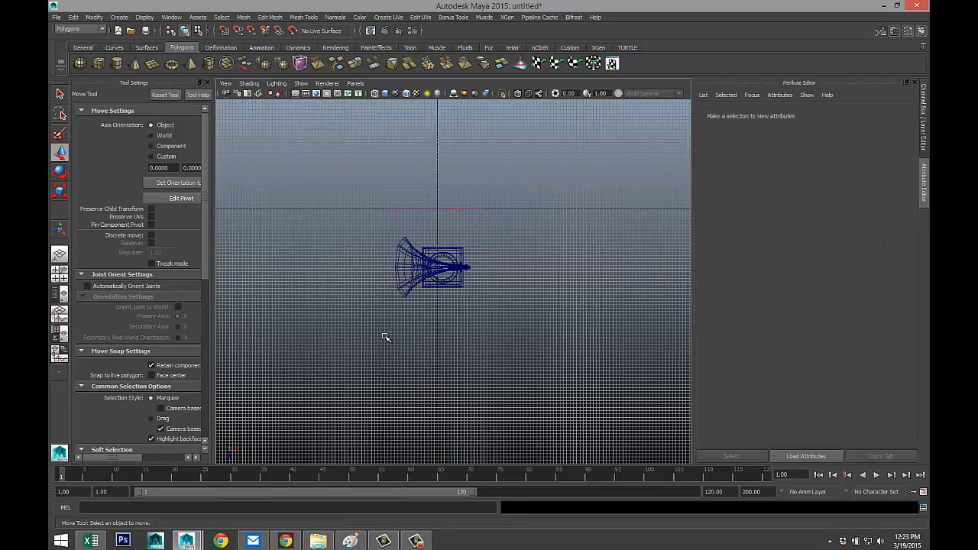
drag(390, 394, 392, 324)
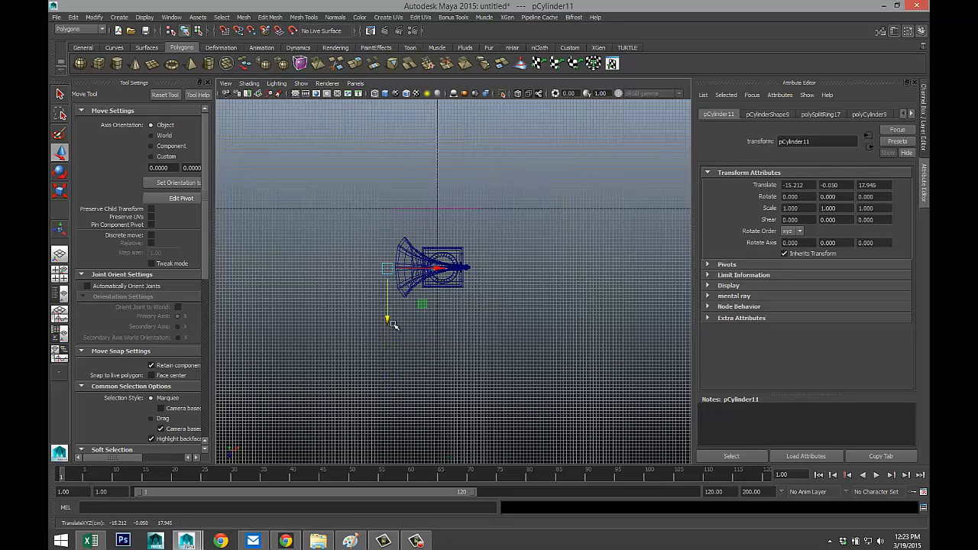
drag(428, 275, 493, 269)
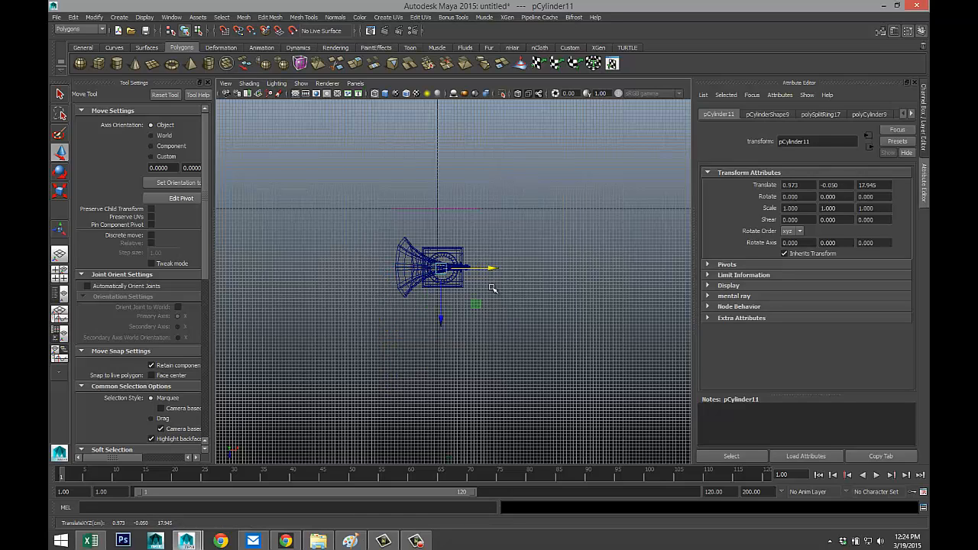
Fine-tune pCylinder11's position toward the disc's centre, to about X 1.5 and Z 17.6.
key(f)
scroll(497, 297, down, 6)
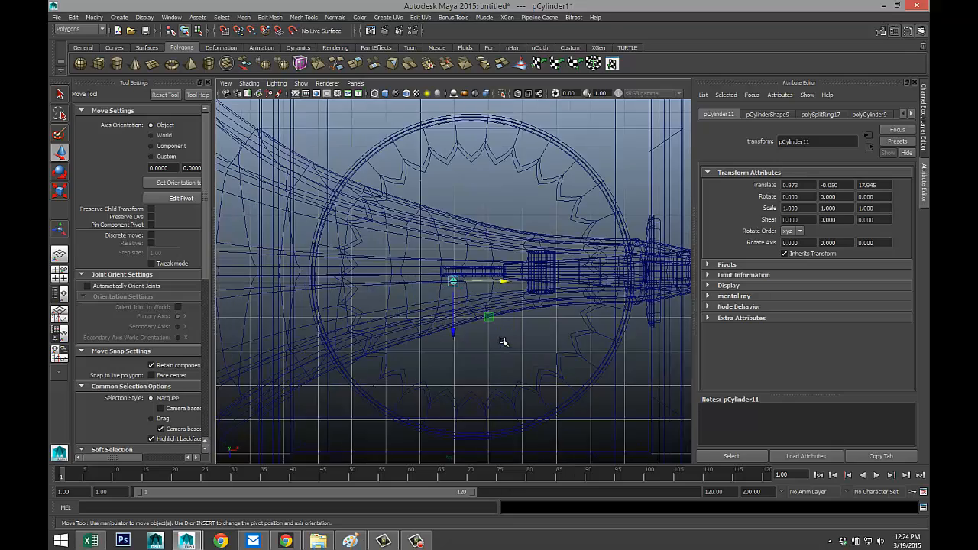
drag(502, 281, 550, 284)
scroll(533, 336, down, 5)
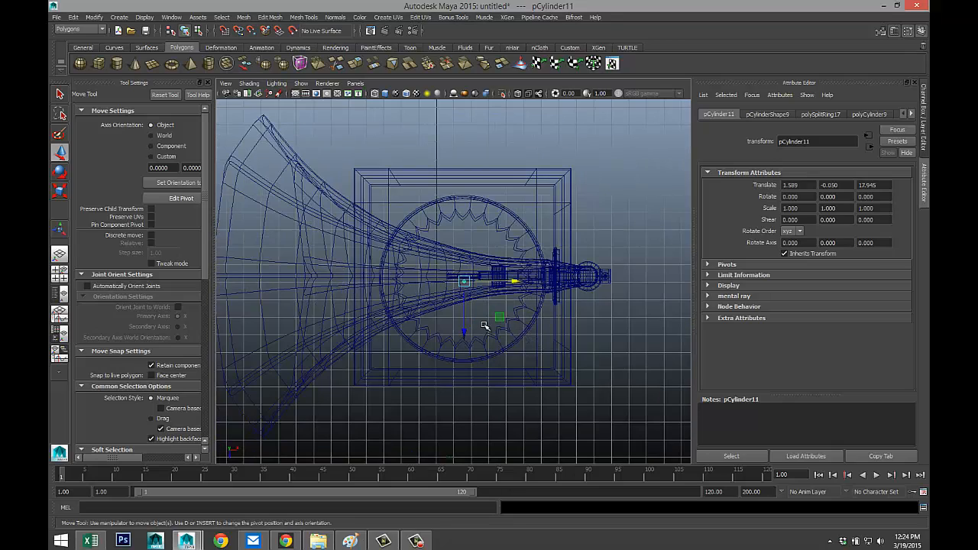
key(equal)
key(equal)
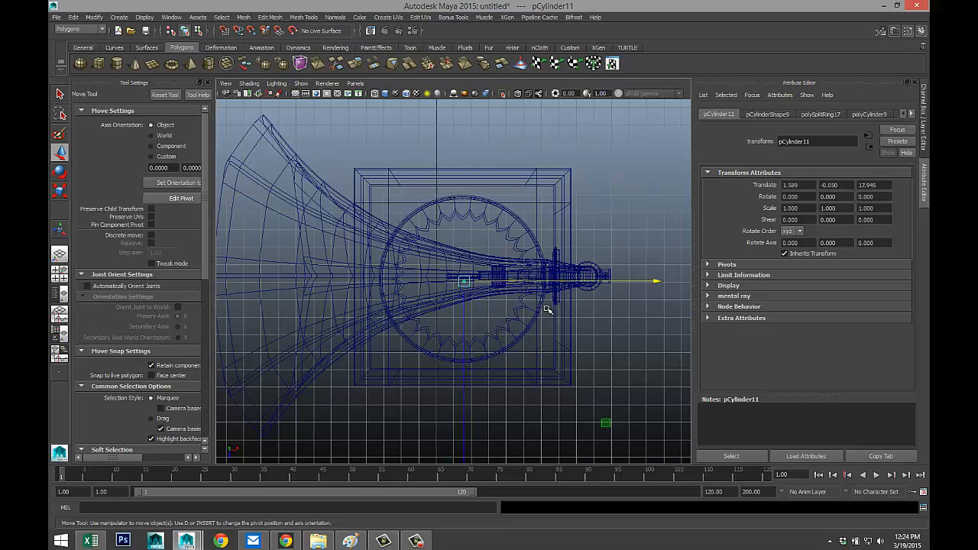
drag(463, 355, 465, 356)
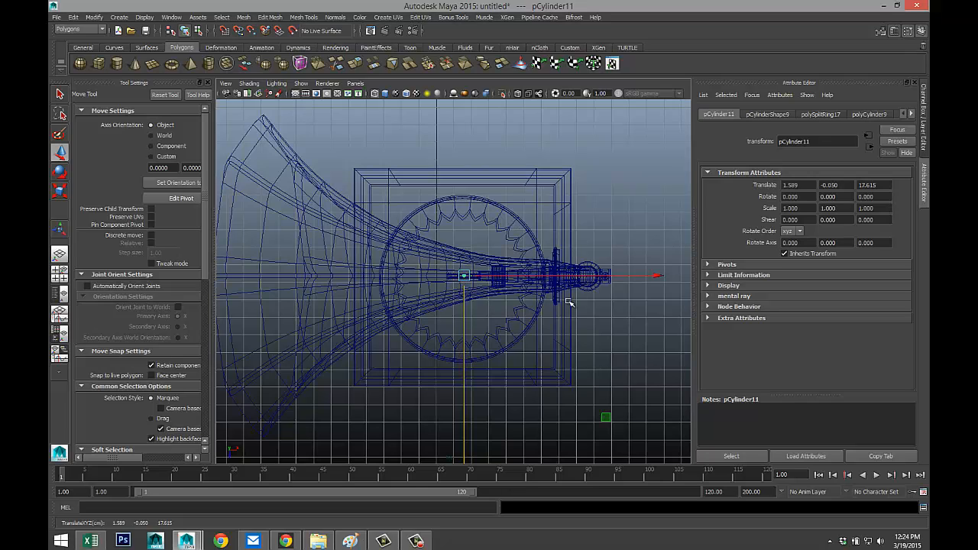
click(659, 276)
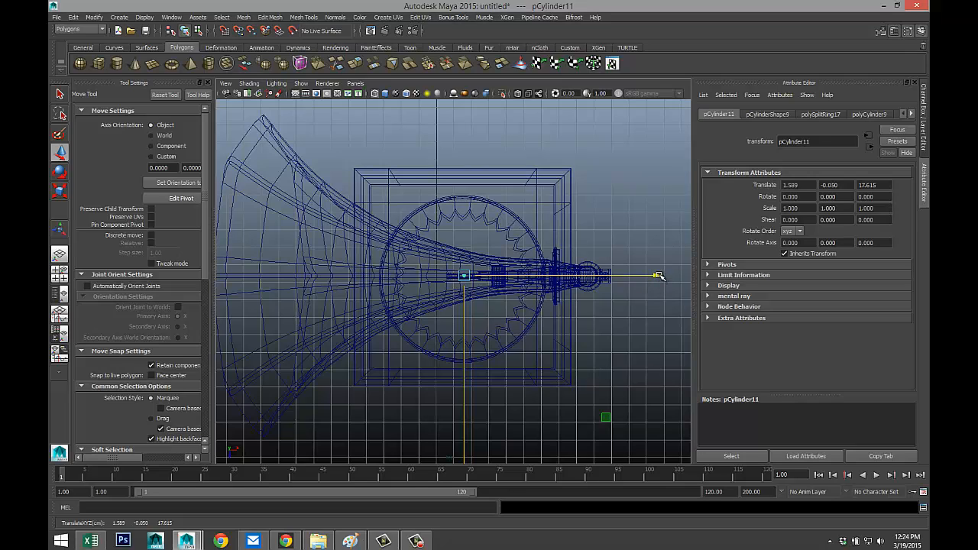
drag(658, 276, 657, 276)
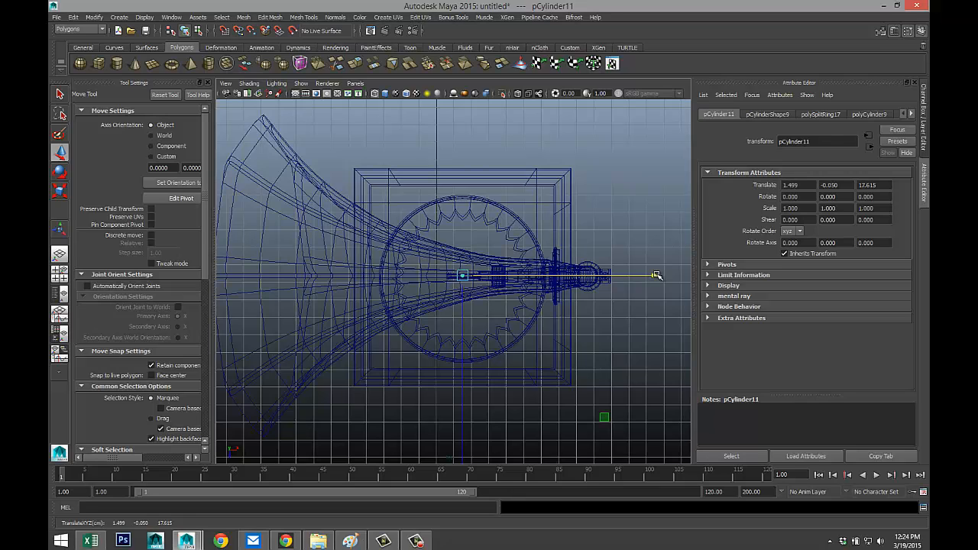
In the front view, move the reference image plane along X to about -43.9, clear of the gramophone model.
click(60, 272)
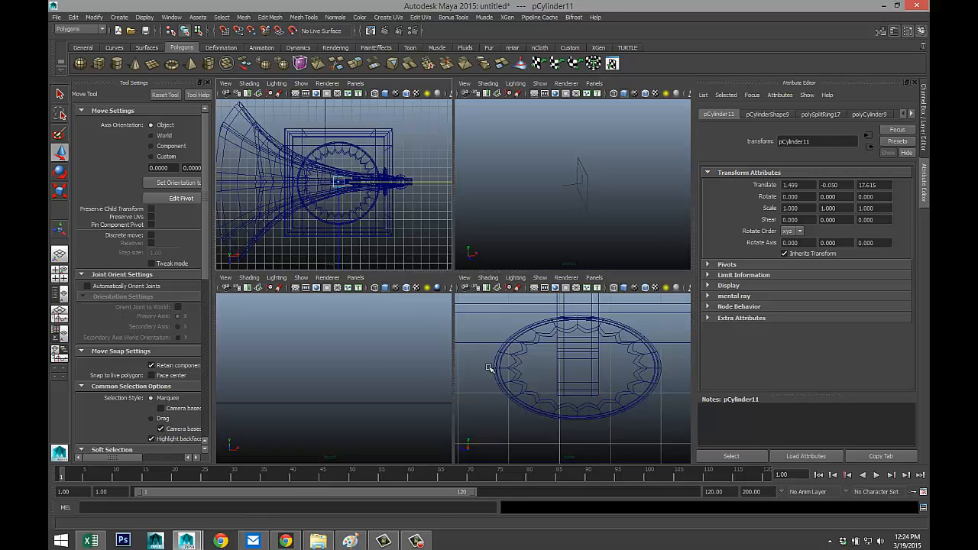
key(space)
key(f)
scroll(424, 360, down, 10)
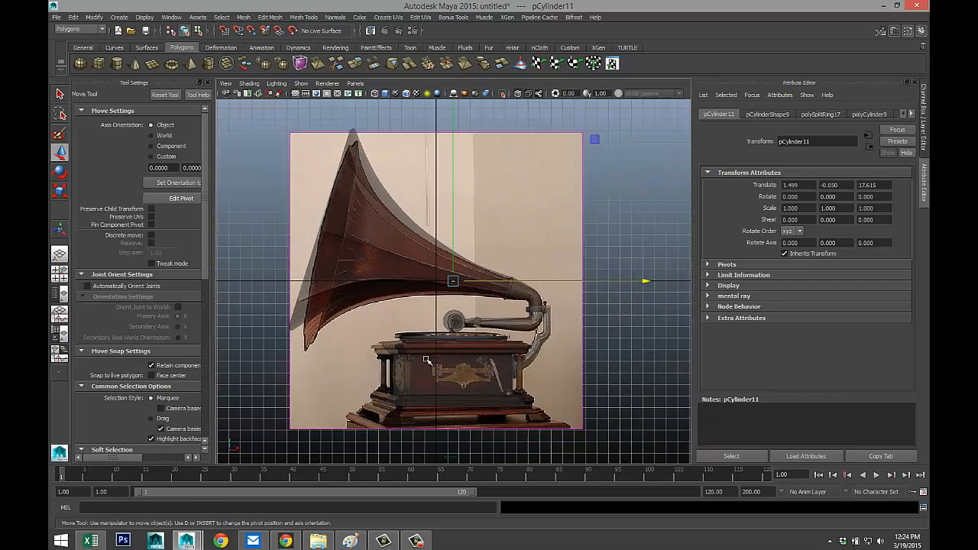
scroll(427, 360, up, 3)
scroll(502, 351, down, 5)
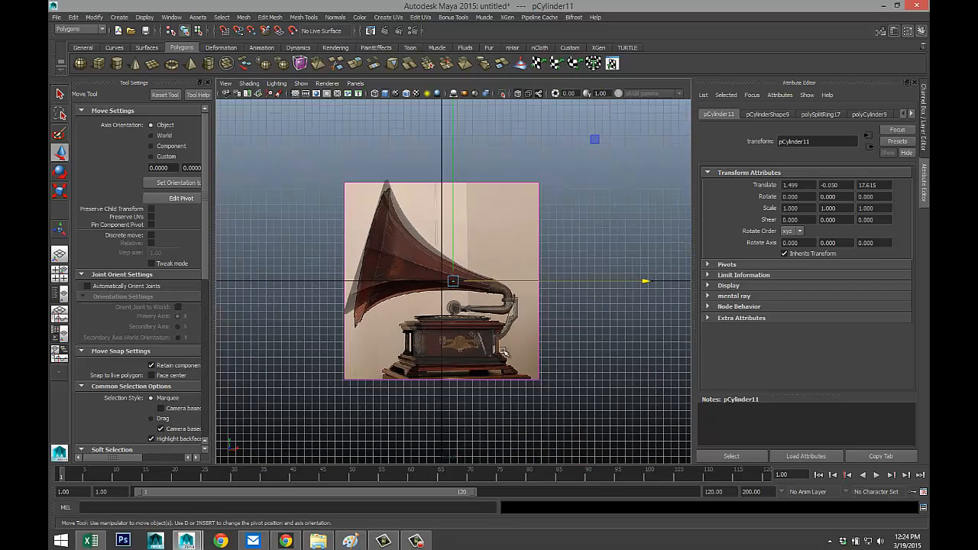
click(614, 295)
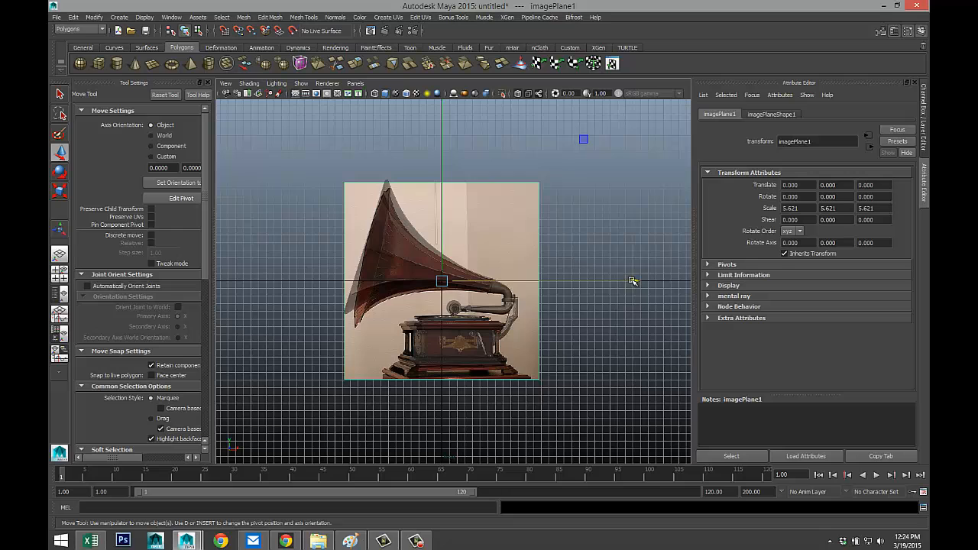
drag(634, 280, 272, 291)
scroll(450, 358, up, 4)
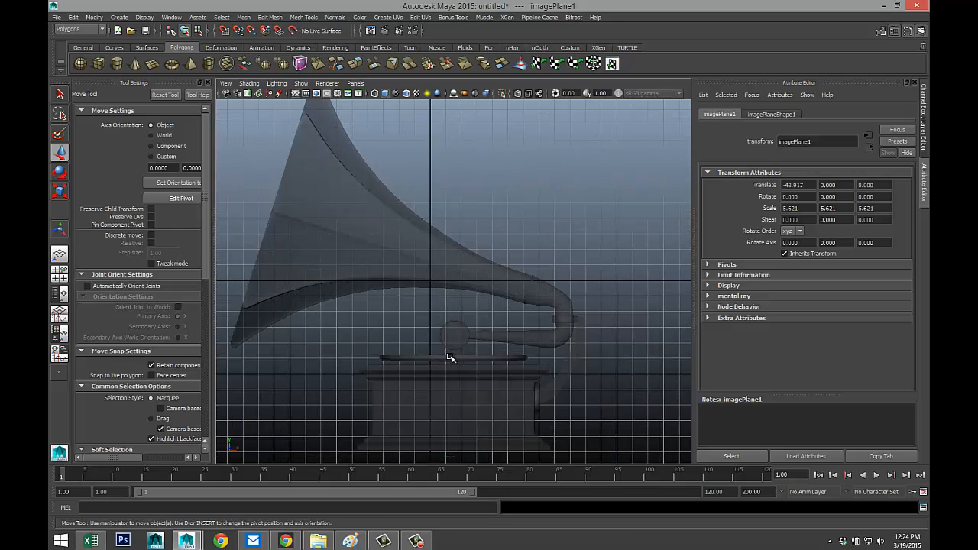
Shrink the move manipulator, and briefly select the whole gramophone in the front view to reveal its mesh lines.
scroll(489, 391, down, 6)
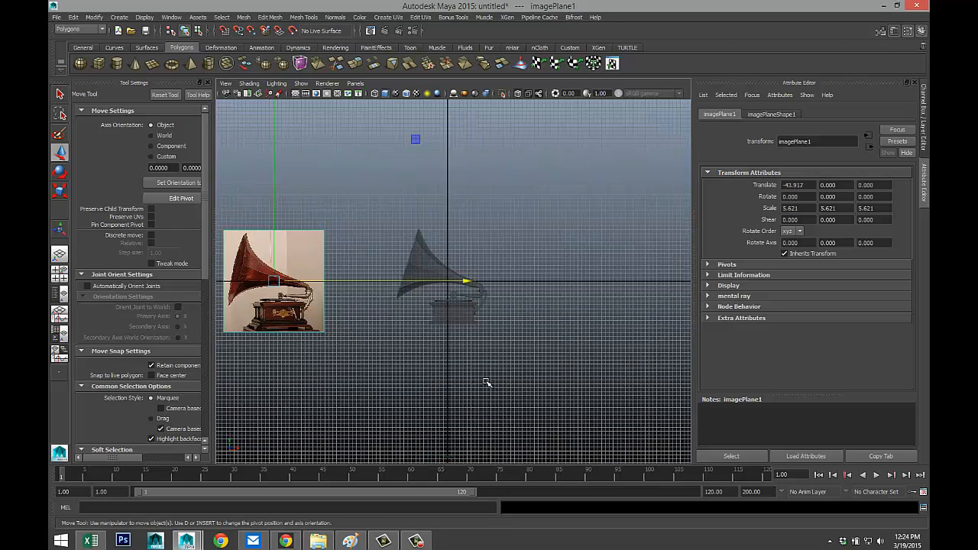
key(minus)
key(minus)
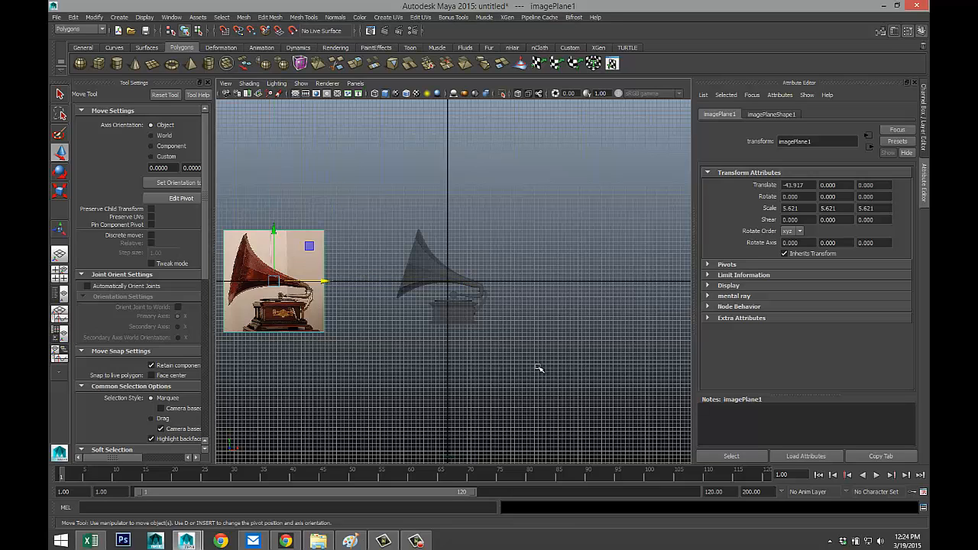
drag(345, 210, 608, 470)
scroll(563, 417, up, 6)
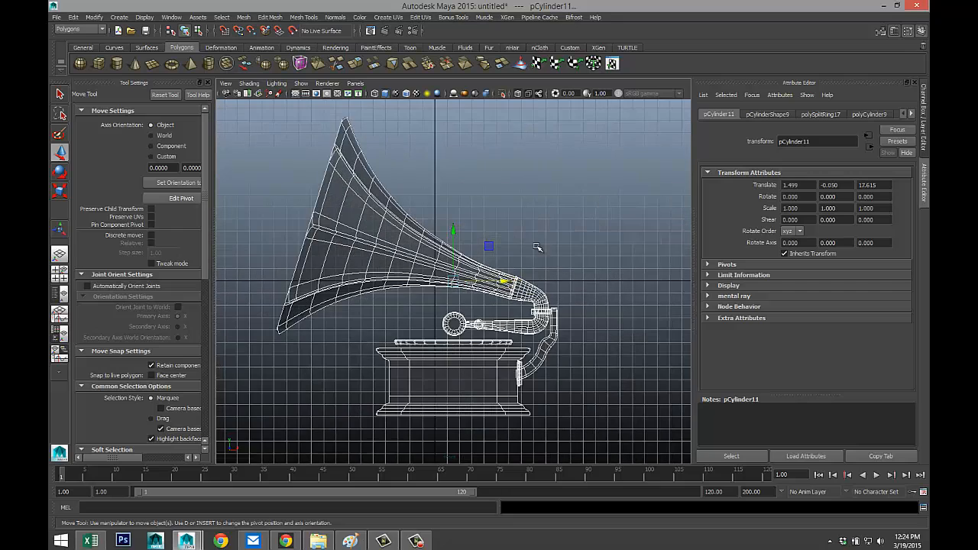
click(543, 231)
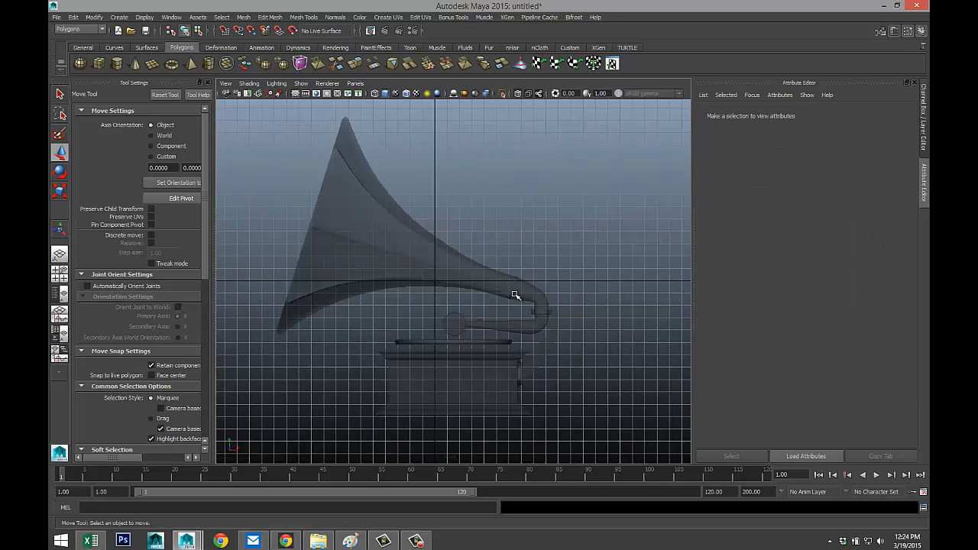
Show the front view in wireframe and select only the small cylinder pCylinder11 hidden inside the horn's outline.
key(4)
scroll(514, 300, up, 8)
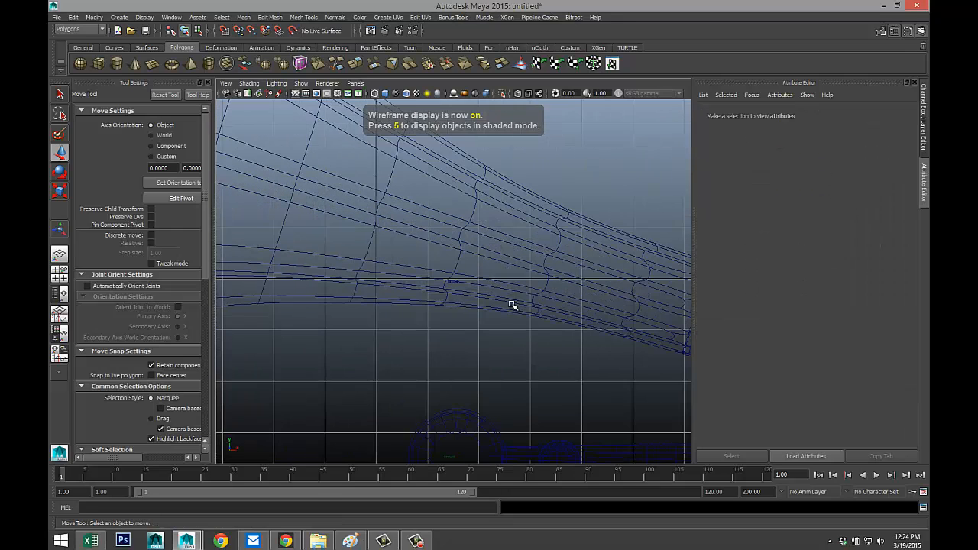
click(455, 292)
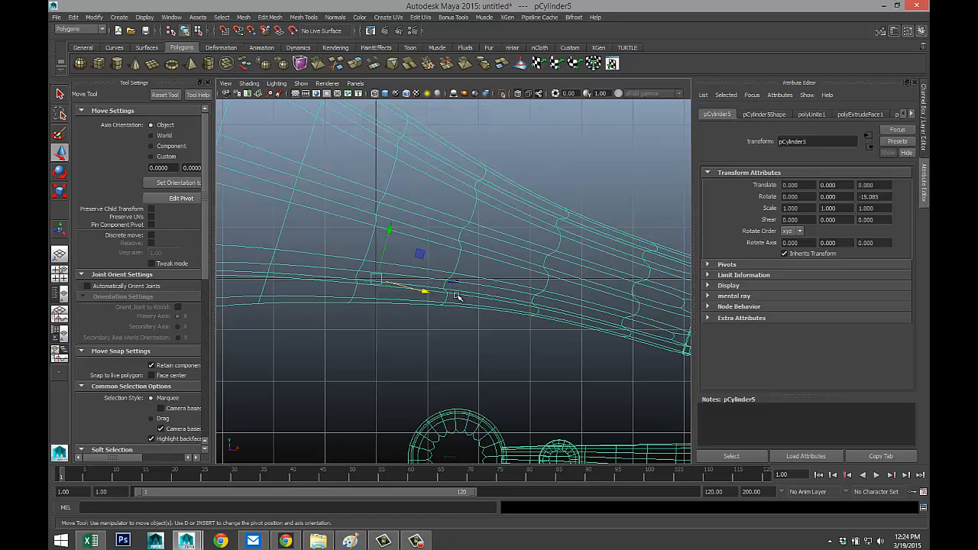
scroll(457, 294, up, 4)
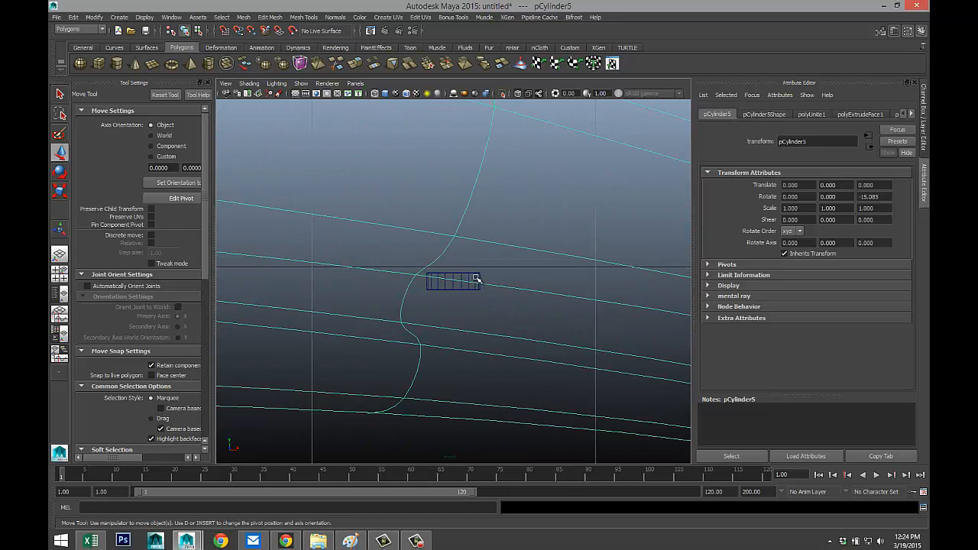
click(471, 273)
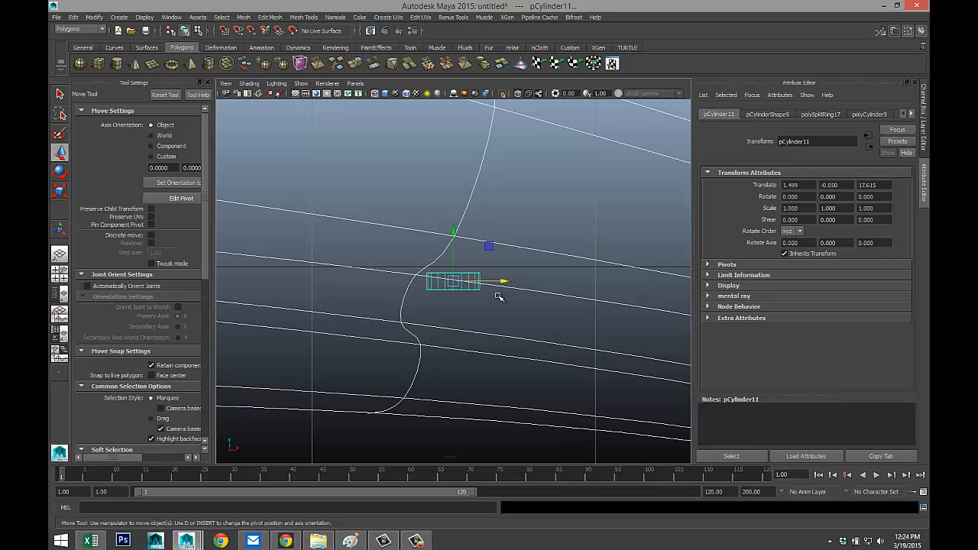
shift+click(546, 293)
scroll(458, 268, down, 6)
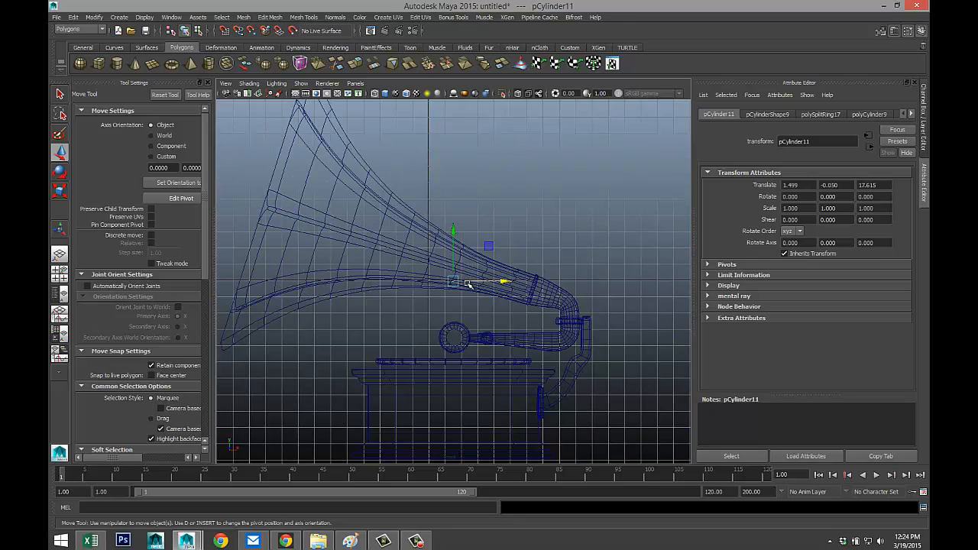
In the front view, move pCylinder11 down along Y to about -5.3, just beneath the turntable disc.
drag(454, 233, 461, 291)
key(f)
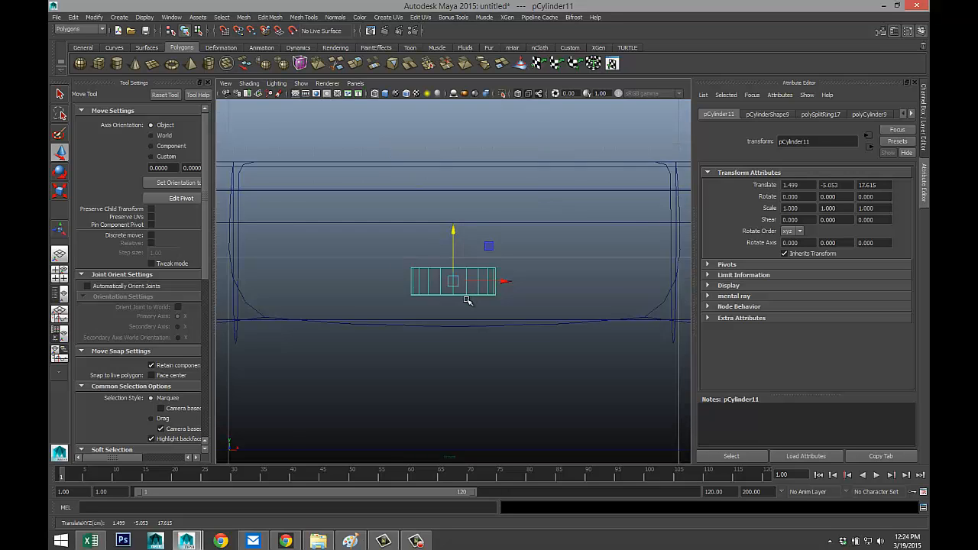
scroll(468, 301, down, 8)
scroll(466, 304, up, 3)
drag(453, 231, 455, 243)
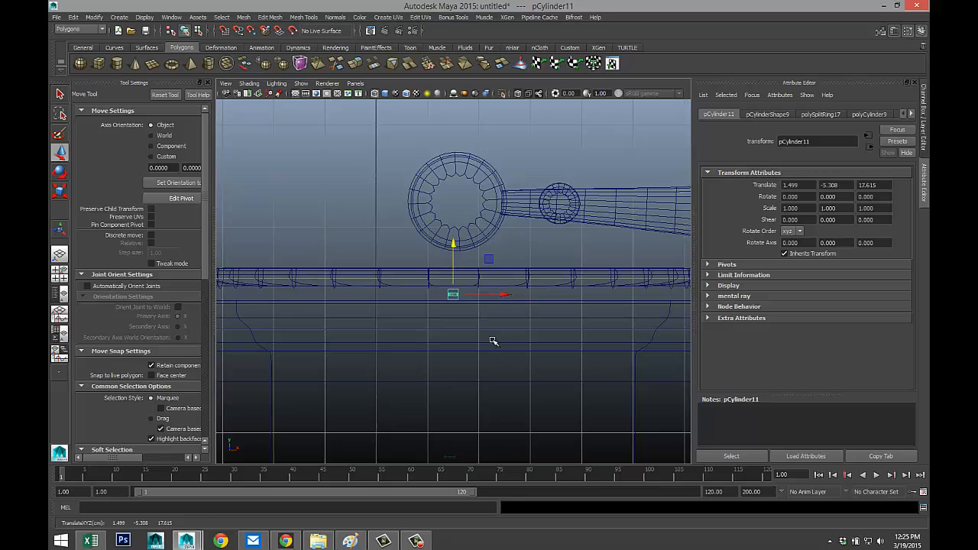
Scale pCylinder11 up to about 4.15 in X and Z and about 5.35 in Y.
key(r)
drag(456, 297, 455, 296)
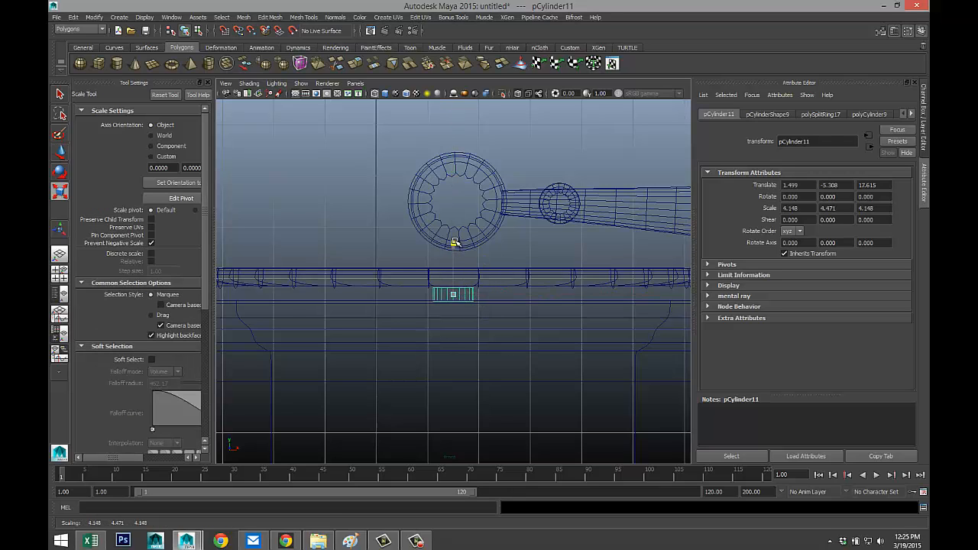
drag(454, 241, 454, 236)
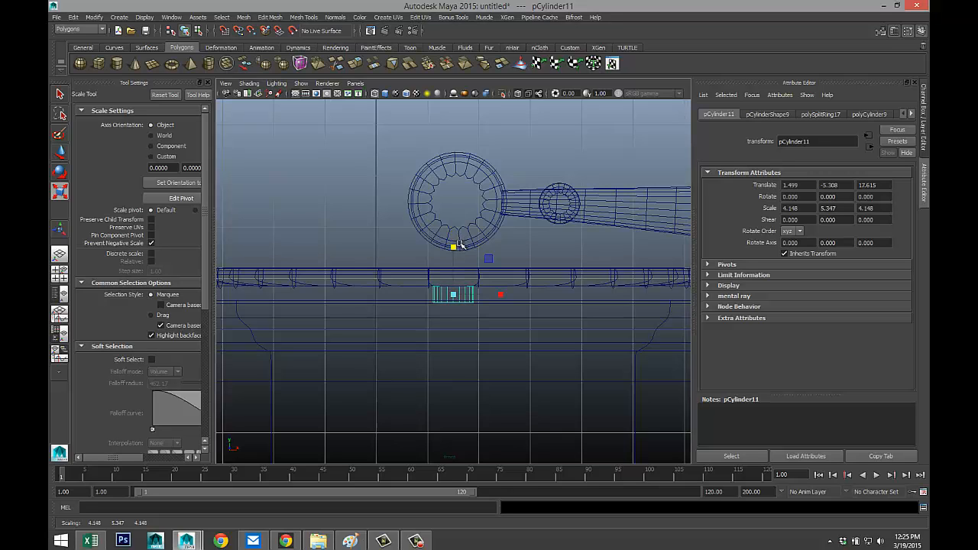
Examine the scaled cylinder's position against the turntable disc and box from several angles in the perspective view.
key(space)
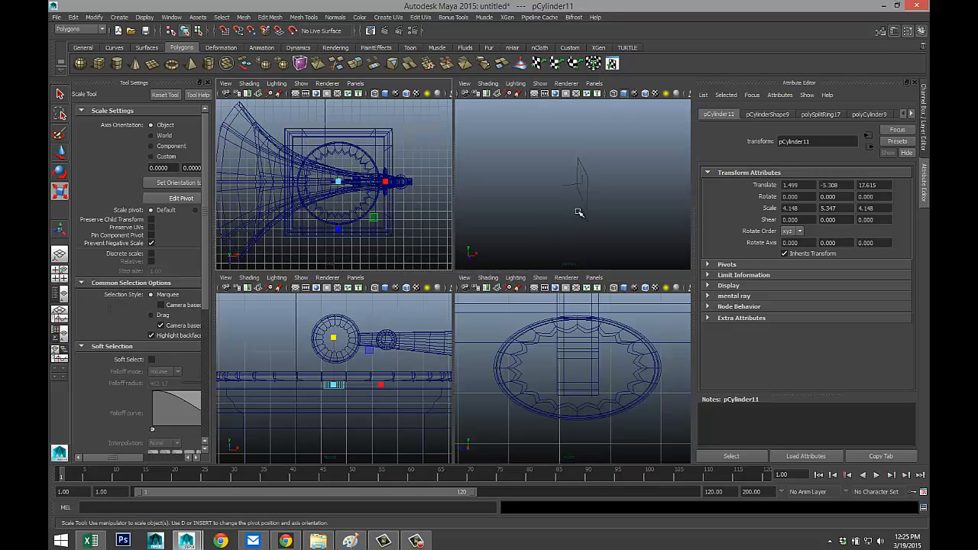
key(space)
key(alt+b)
scroll(503, 260, down, 8)
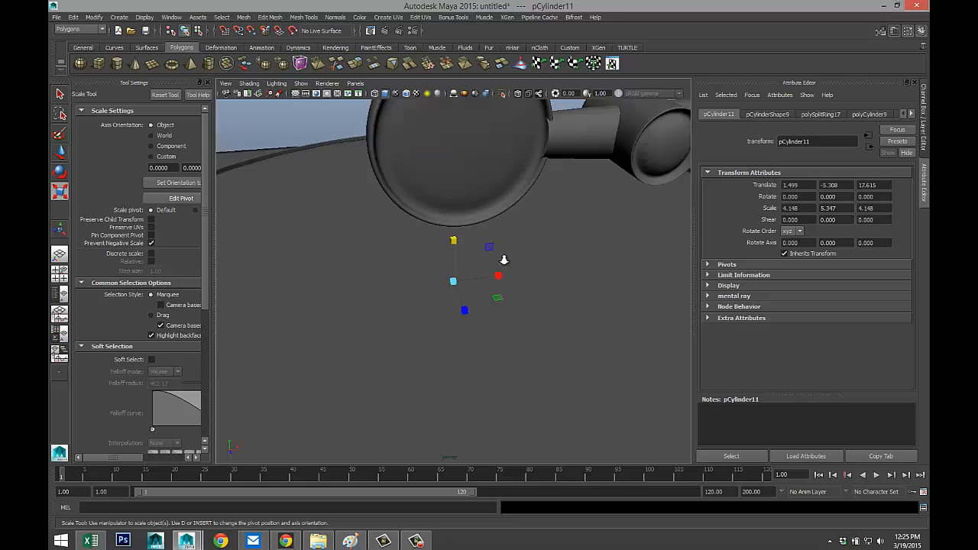
scroll(506, 281, up, 3)
alt+drag(506, 281, 486, 284)
alt+middle_drag(501, 262, 511, 263)
scroll(512, 261, up, 6)
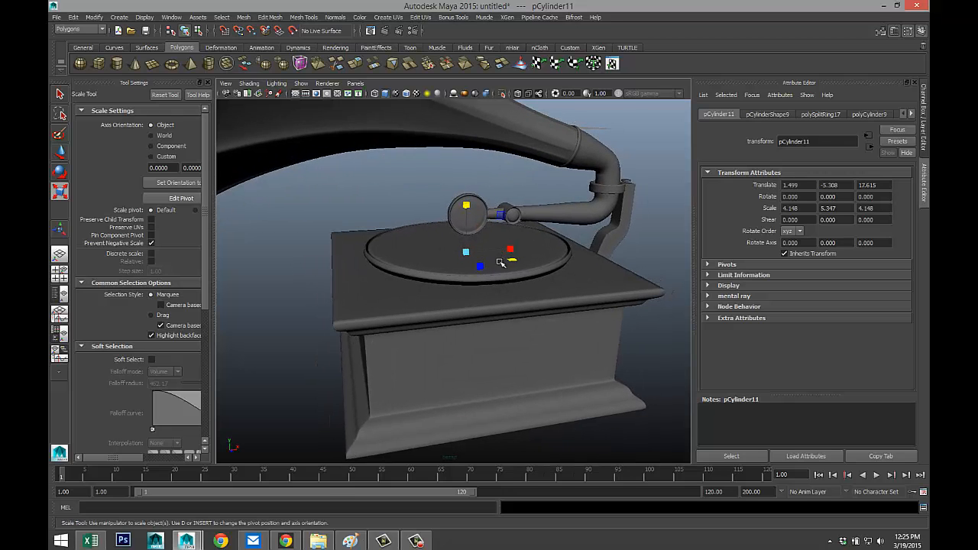
scroll(497, 276, down, 6)
alt+drag(483, 282, 509, 288)
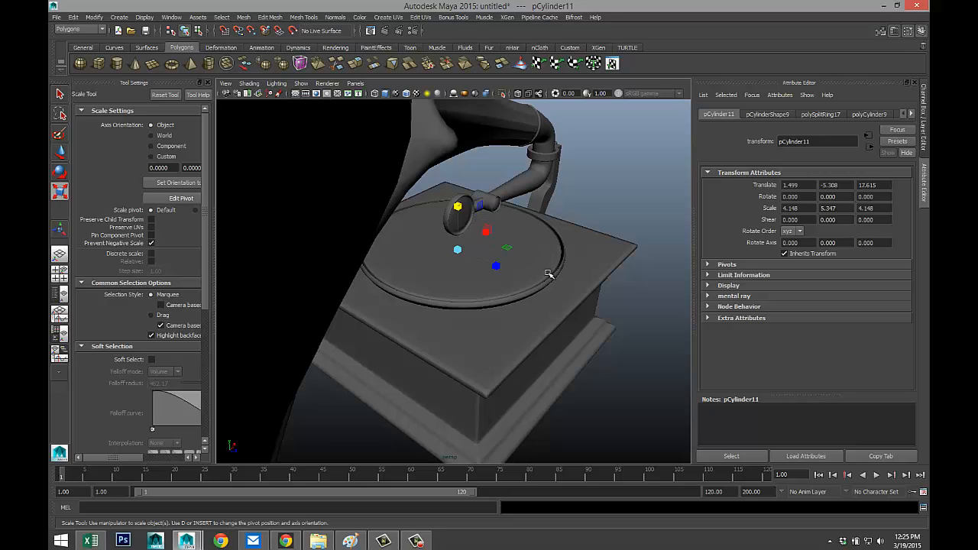
scroll(544, 284, down, 4)
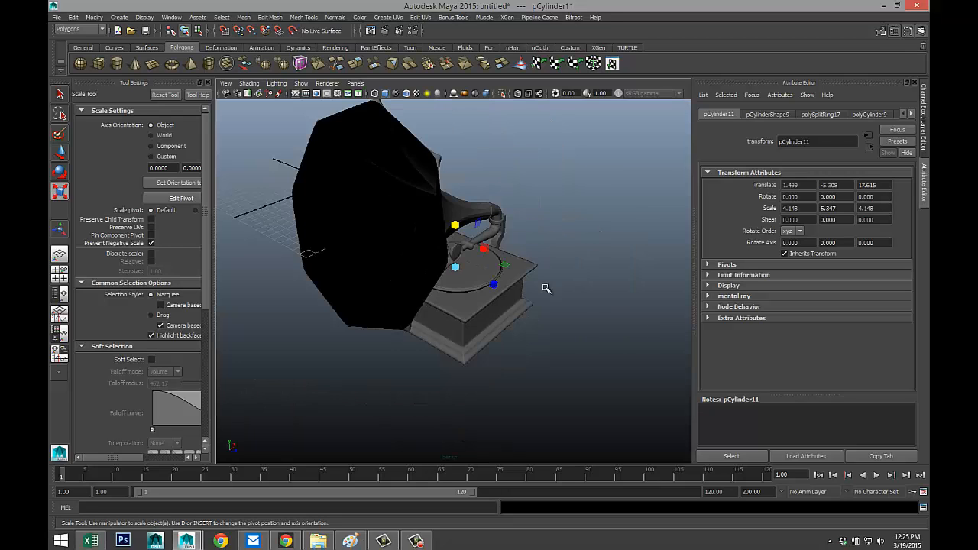
alt+drag(566, 303, 510, 285)
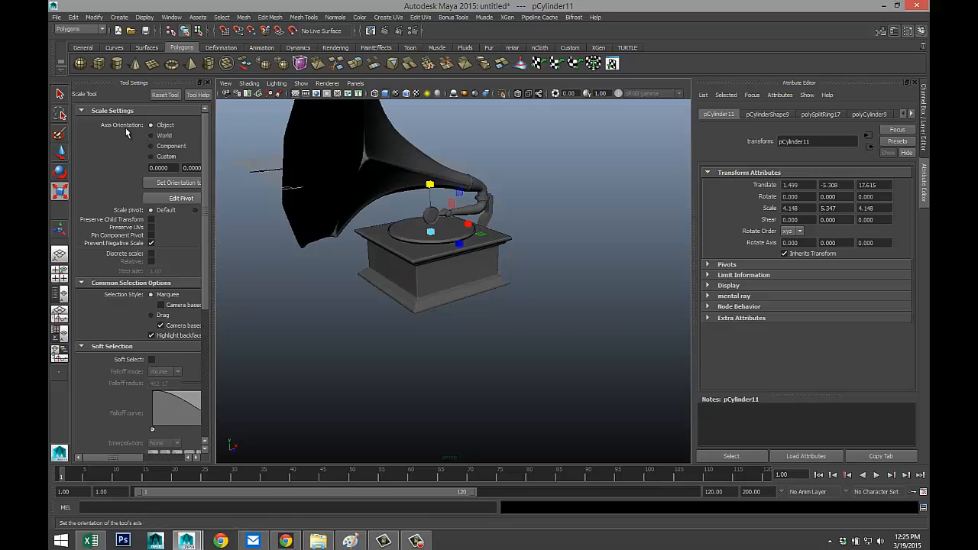
Create a thin flat polygon cylinder in front of the gramophone, about 2.2 in radius and 0.04 in height.
click(118, 67)
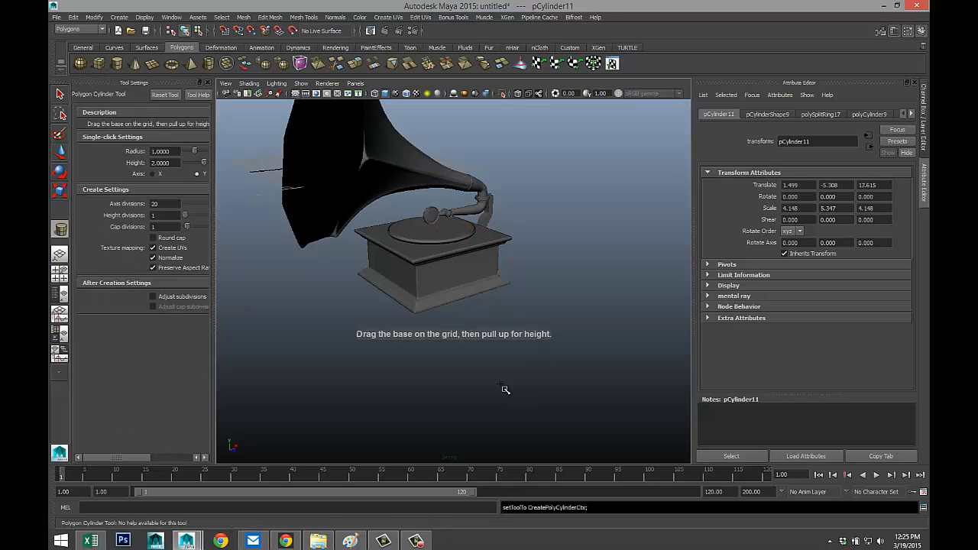
drag(491, 384, 521, 381)
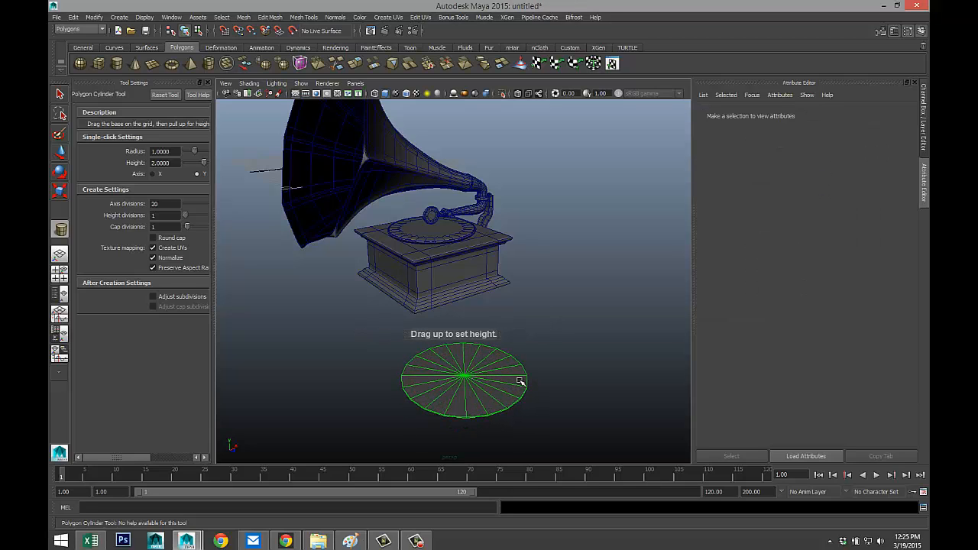
key(r)
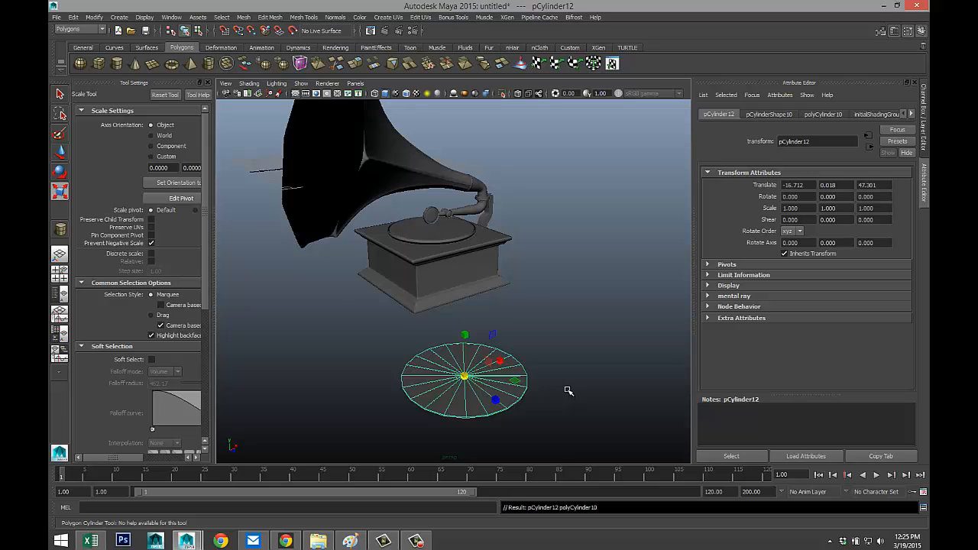
Set the new flat cylinder's axis subdivisions to 40.
scroll(565, 390, up, 3)
click(780, 115)
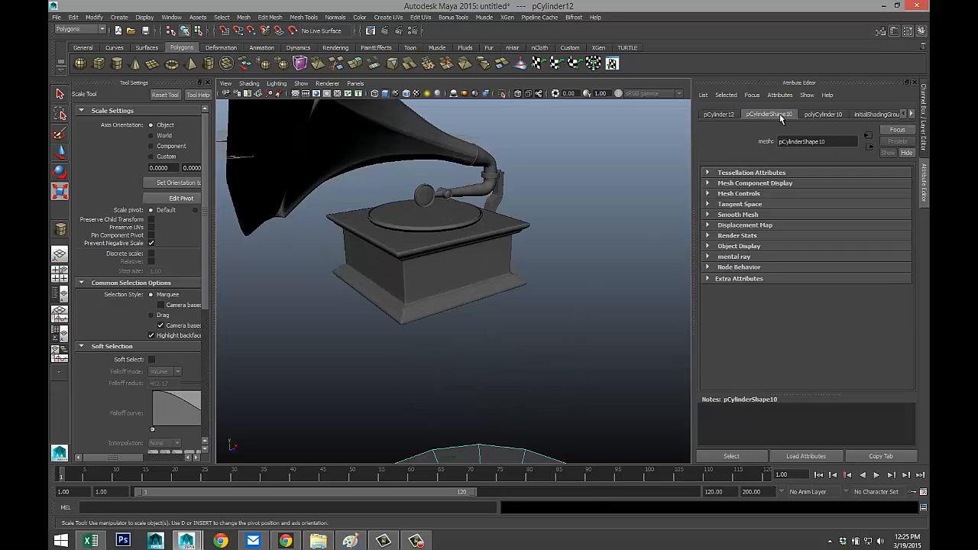
click(823, 114)
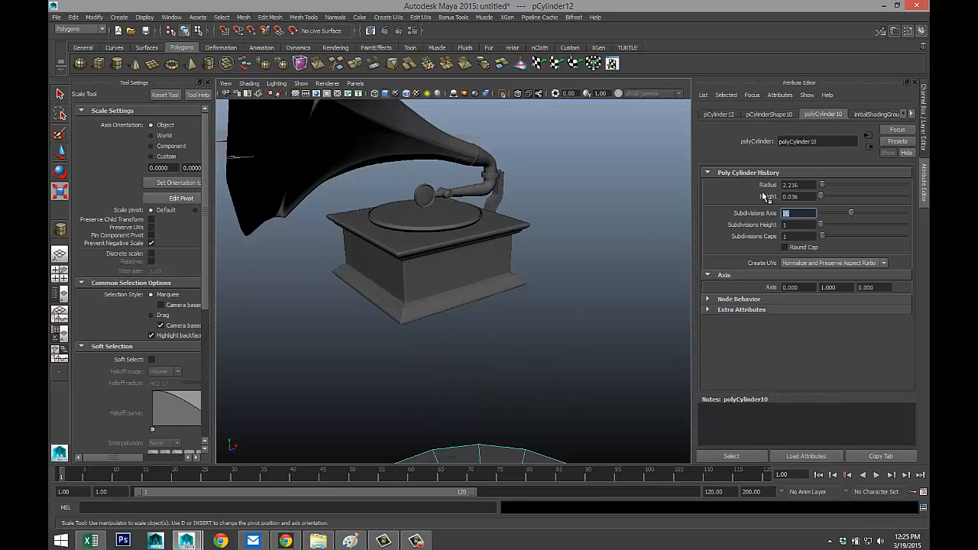
text(40)
key(Return)
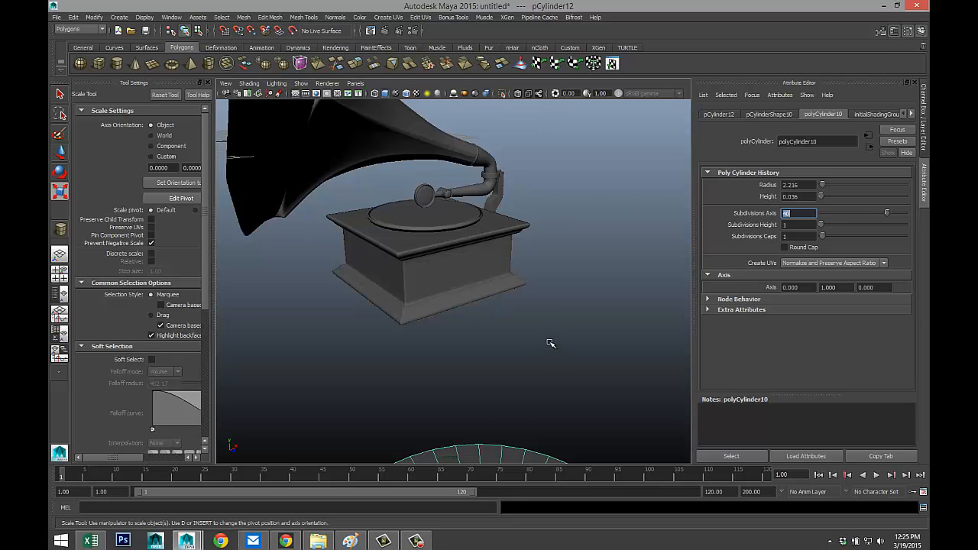
Set the flat cylinder's cap subdivisions to 2 to add an inner ring of edges.
scroll(548, 339, down, 5)
scroll(548, 341, up, 4)
alt+middle_drag(550, 345, 549, 345)
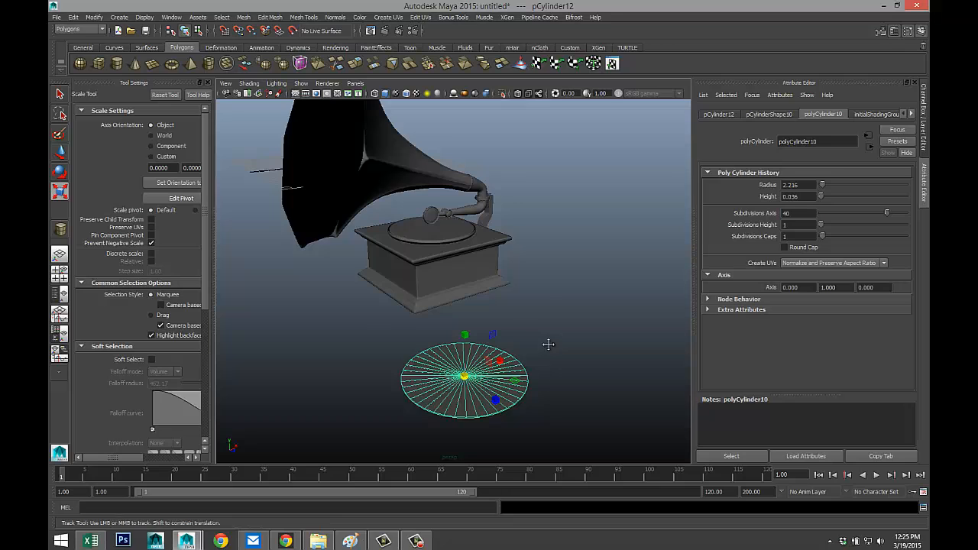
alt+drag(549, 345, 576, 309)
scroll(550, 323, up, 2)
scroll(569, 315, down, 2)
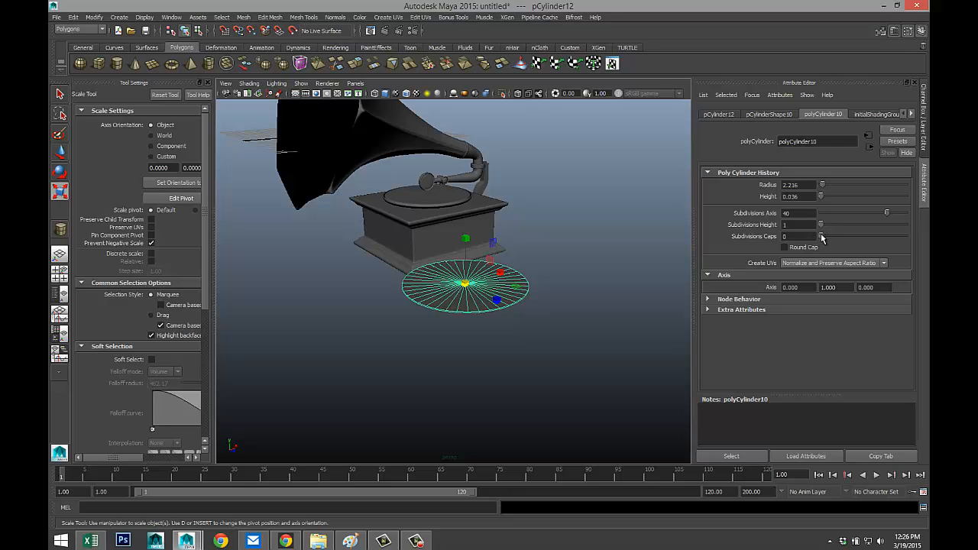
drag(823, 238, 824, 240)
scroll(523, 354, up, 5)
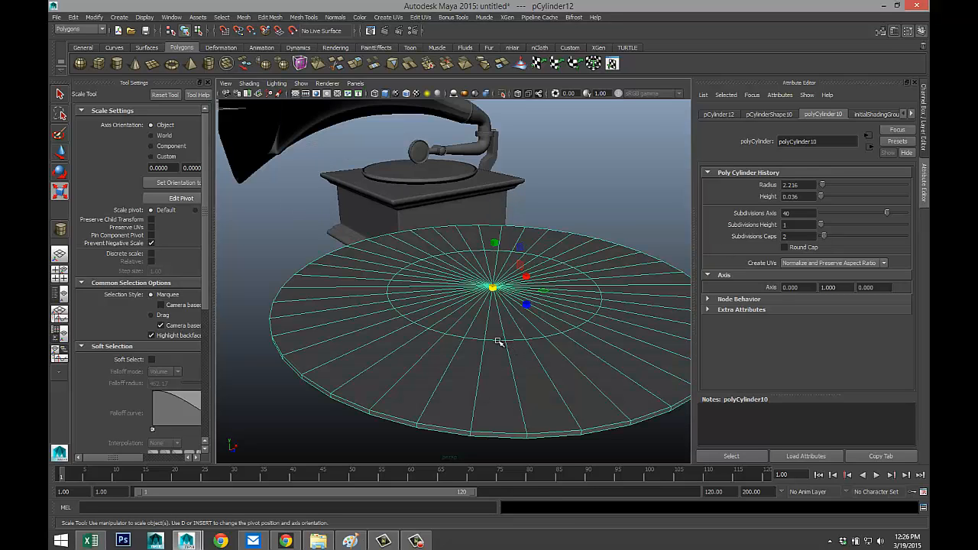
Switch the flat cylinder to edge component selection.
right_drag(498, 341, 499, 269)
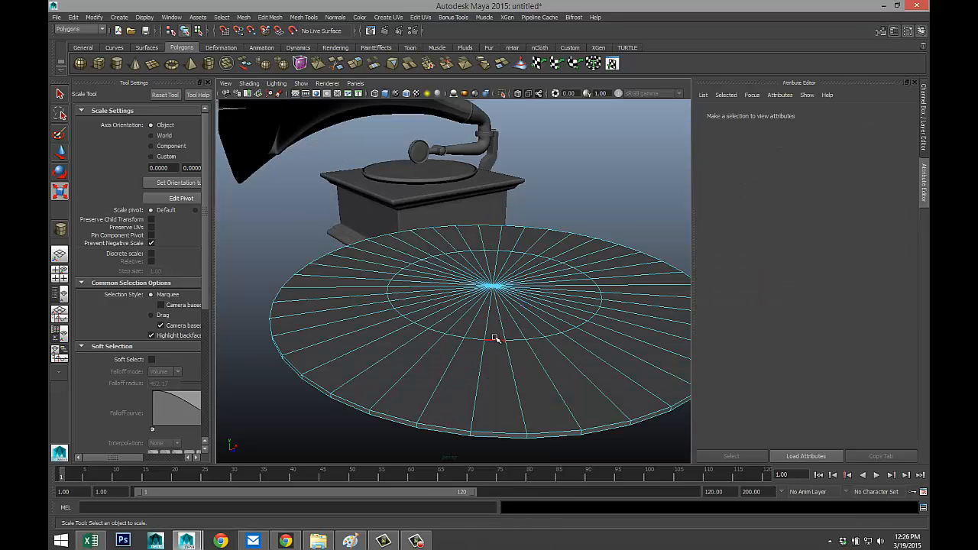
Scale the inner edge loop on the flat disc's top face down uniformly toward the disc's center.
double_click(495, 338)
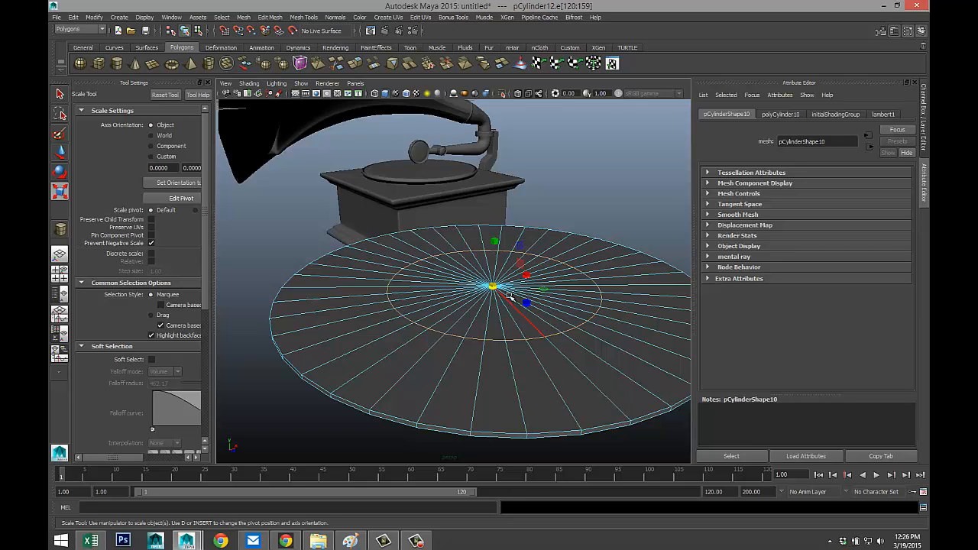
drag(493, 286, 476, 313)
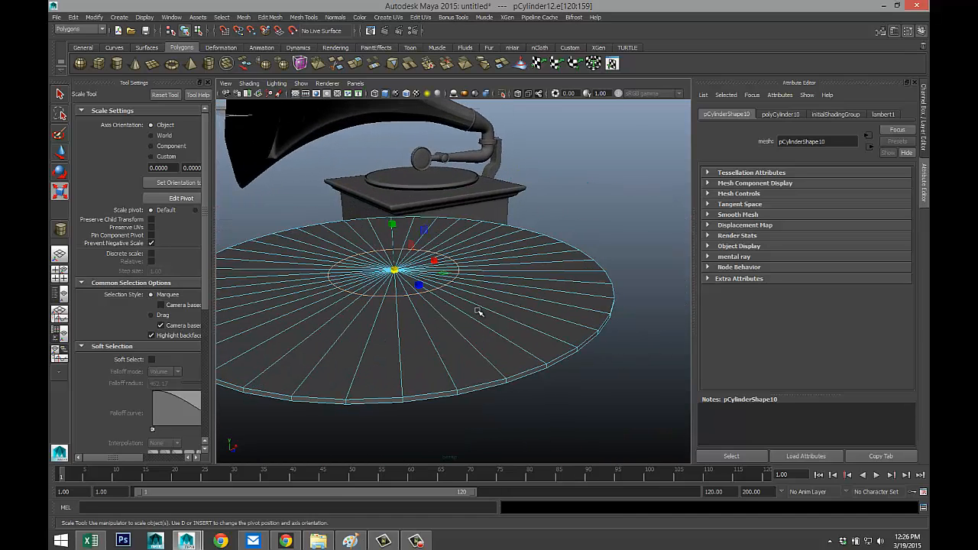
click(577, 208)
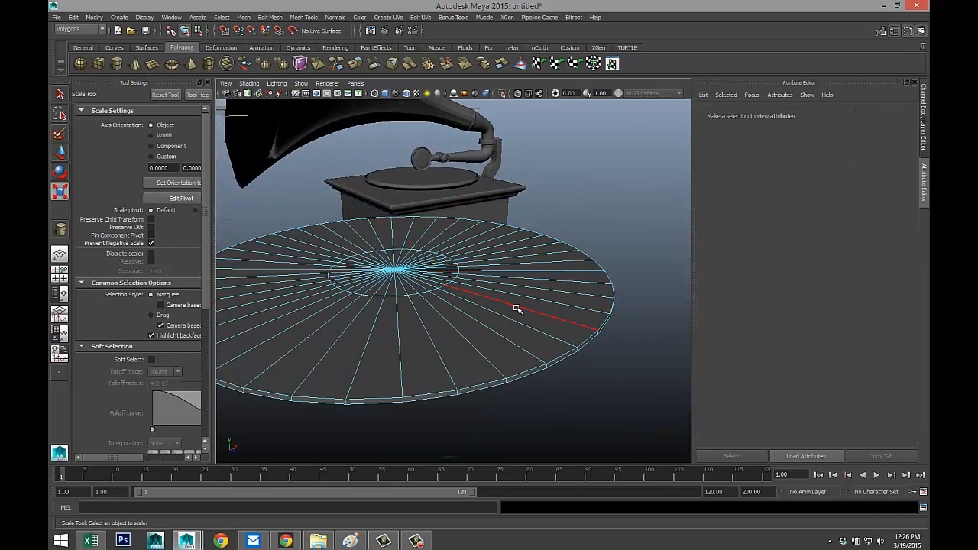
mouse_move(400, 290)
right_down()
mouse_move(374, 291)
mouse_move(398, 306)
right_up()
click(397, 284)
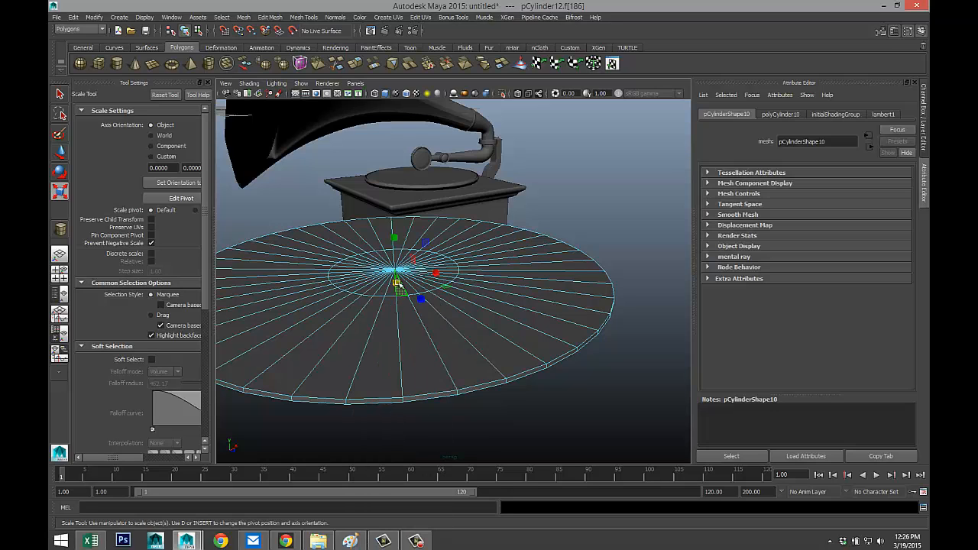
click(426, 286)
shift+click(429, 288)
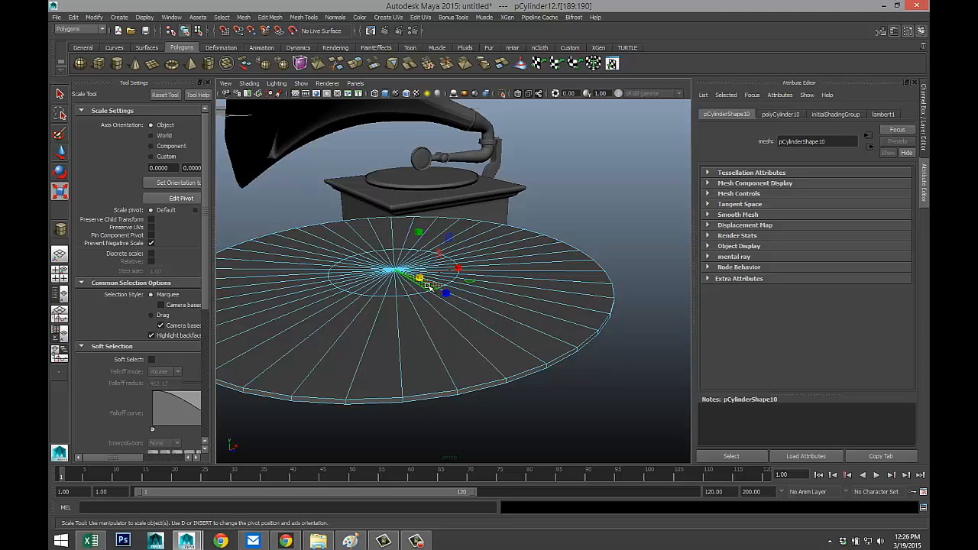
key(shift+period)
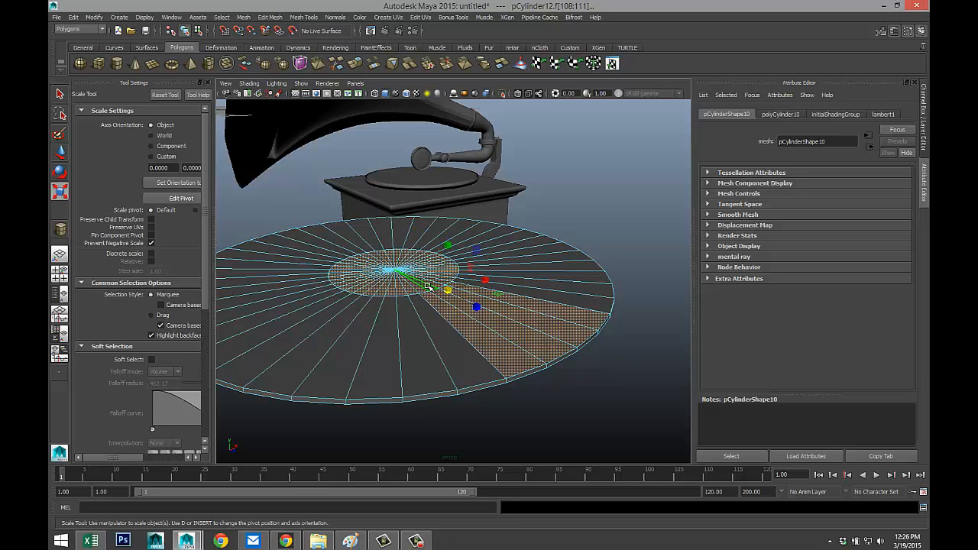
click(565, 184)
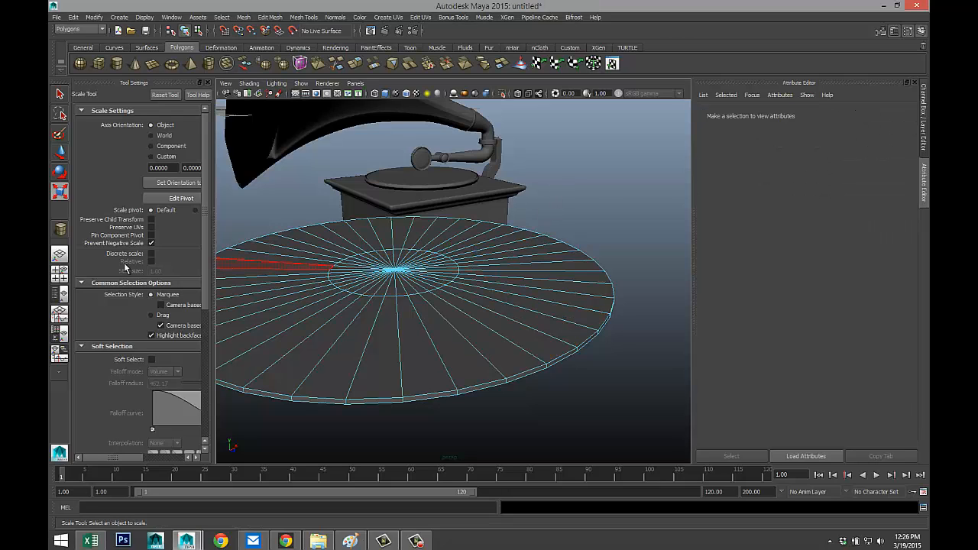
Frame the disc in the top view and set it to face selection mode.
click(59, 273)
key(space)
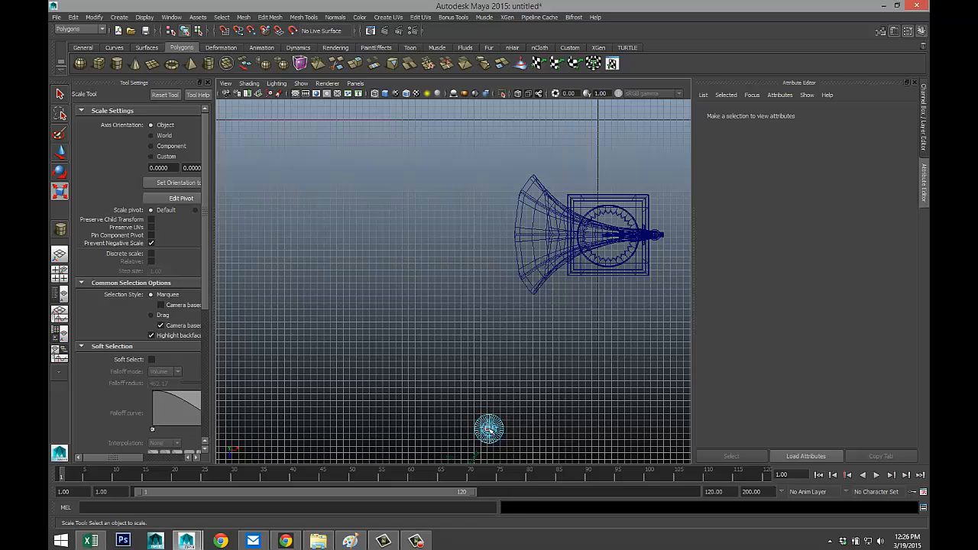
right_drag(488, 290, 513, 288)
click(495, 427)
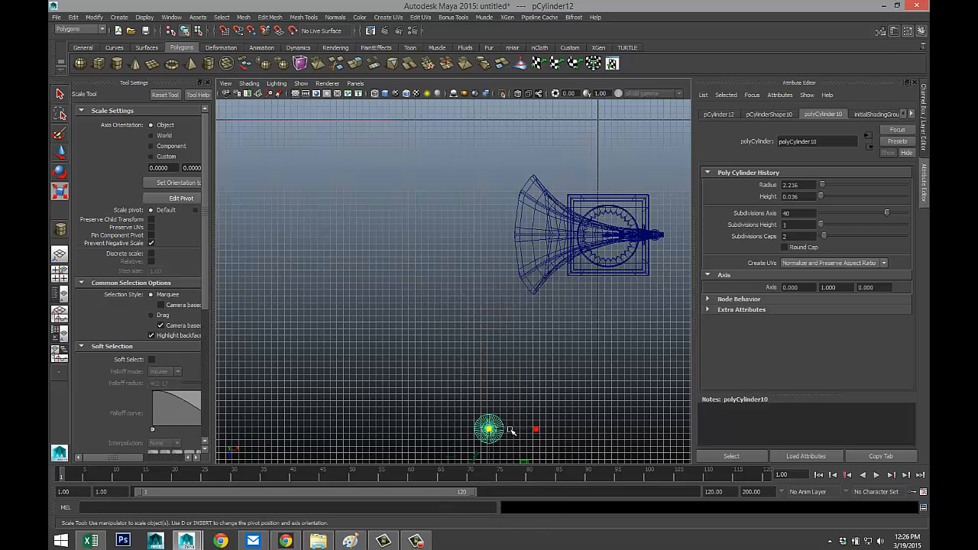
key(f)
scroll(471, 360, up, 2)
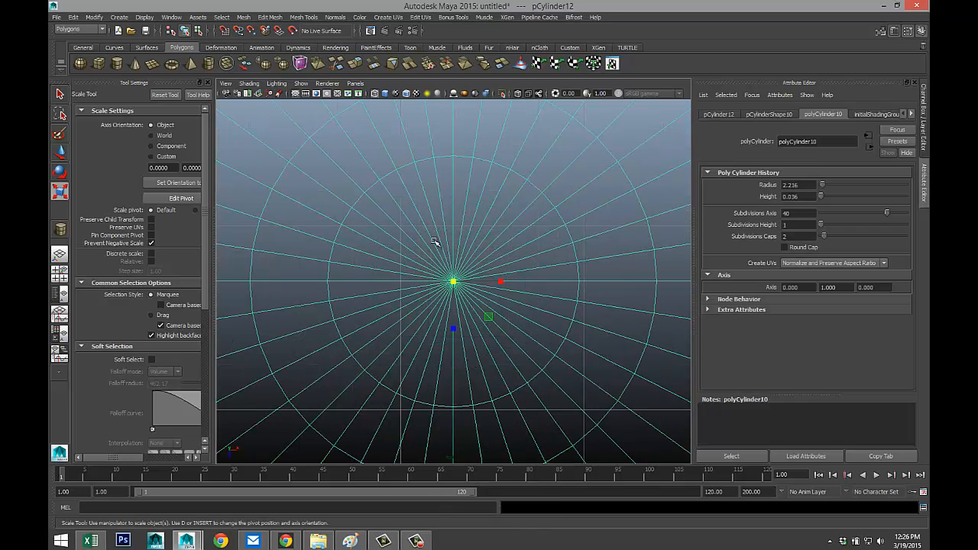
right_drag(430, 188, 428, 205)
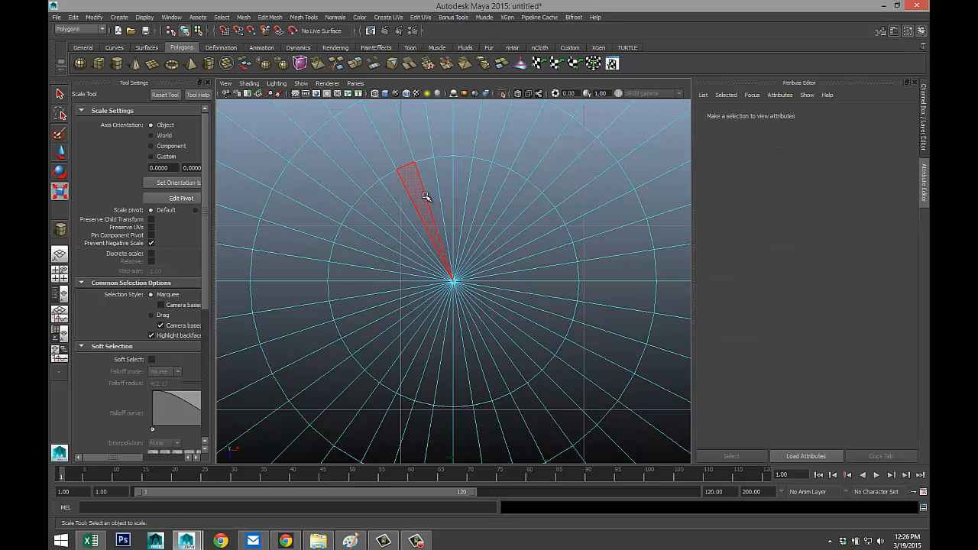
click(426, 200)
double_click(411, 206)
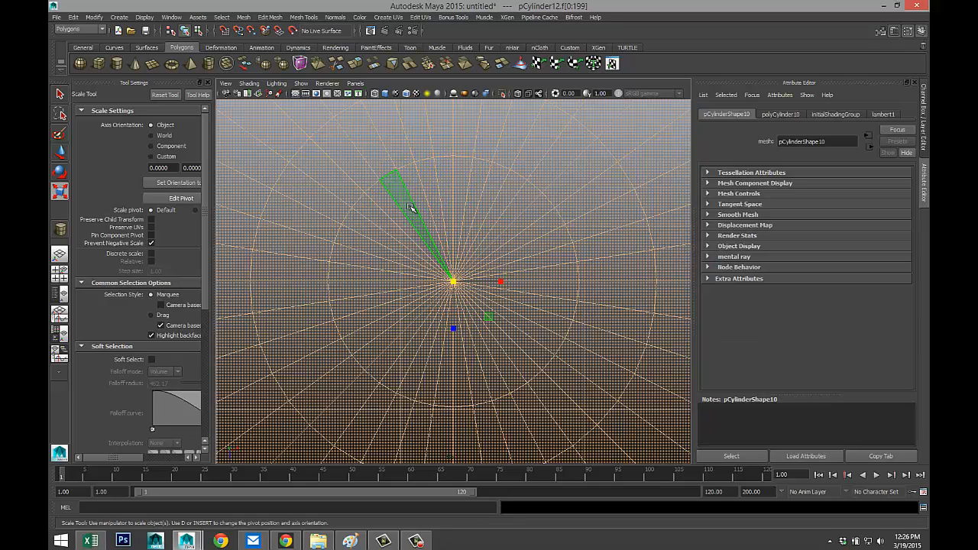
click(422, 191)
shift+click(413, 200)
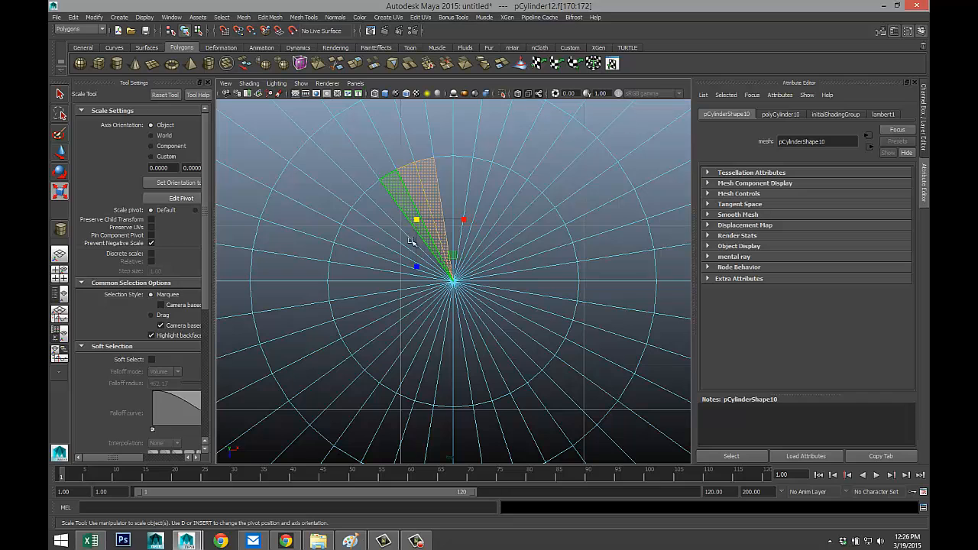
double_click(477, 309)
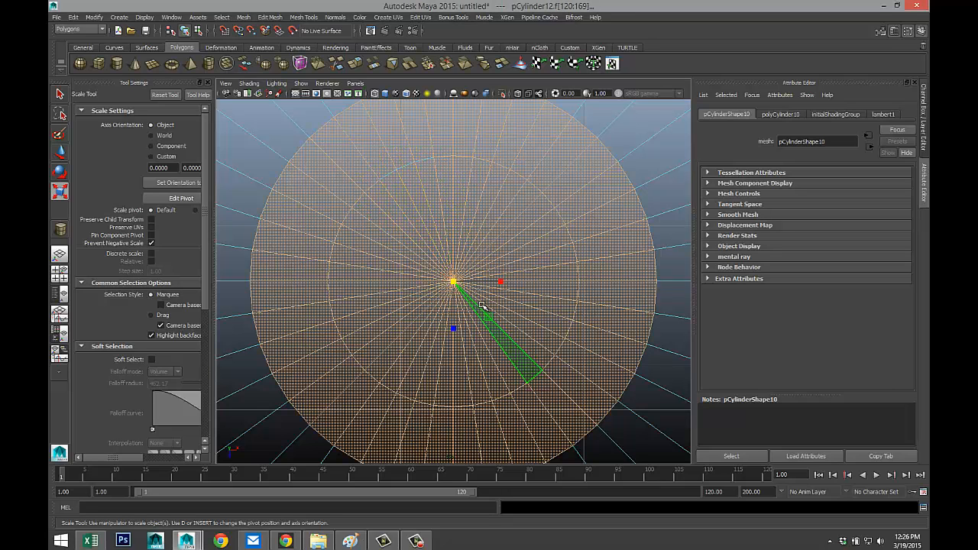
scroll(483, 301, down, 5)
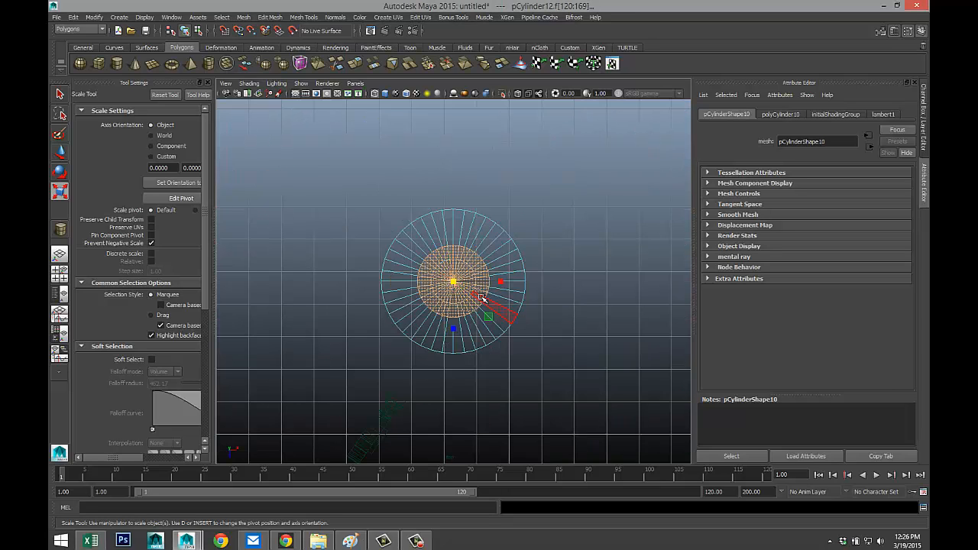
scroll(482, 298, up, 2)
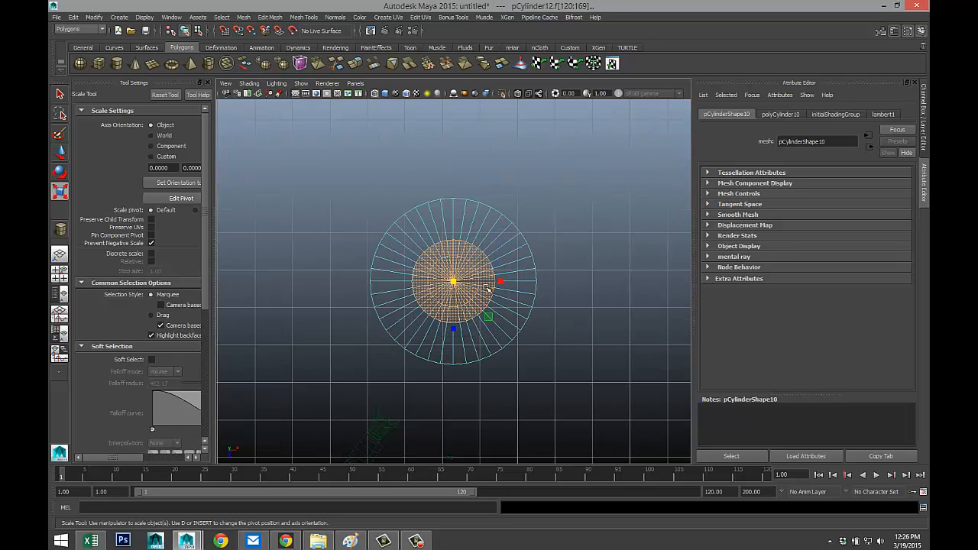
click(552, 184)
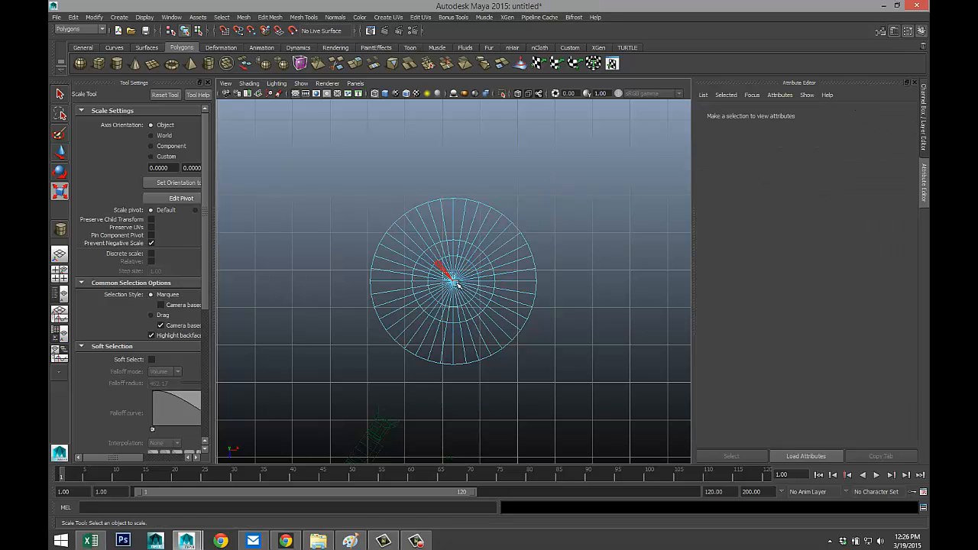
double_click(468, 300)
scroll(476, 313, up, 5)
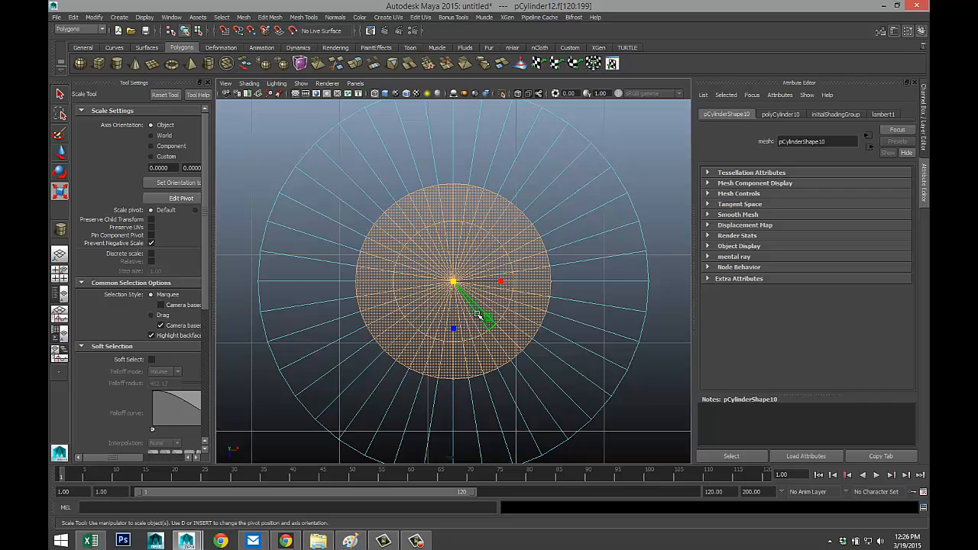
scroll(477, 314, down, 8)
scroll(477, 315, up, 7)
drag(500, 282, 556, 264)
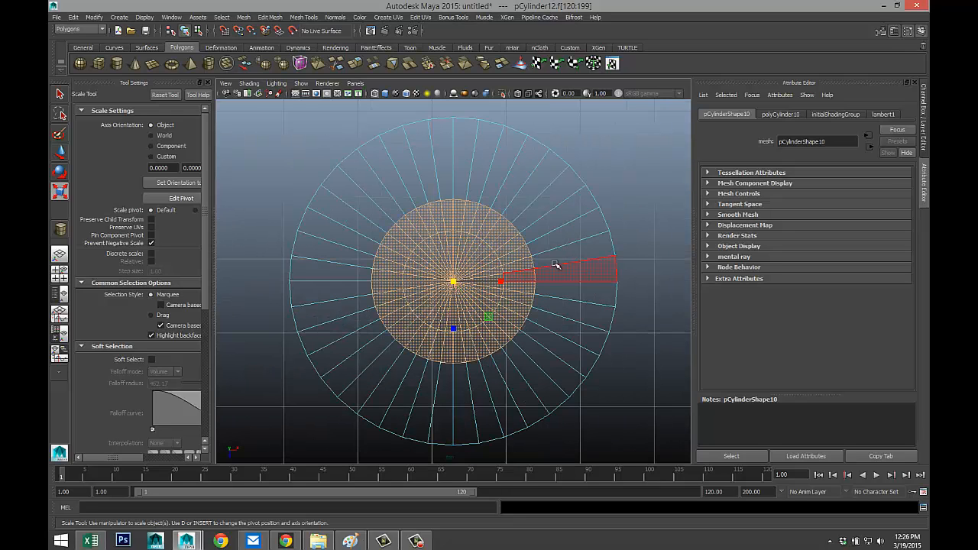
click(635, 162)
Select every wedge face inside the smallest ring around the disc's center, going around the full circle.
scroll(481, 267, up, 3)
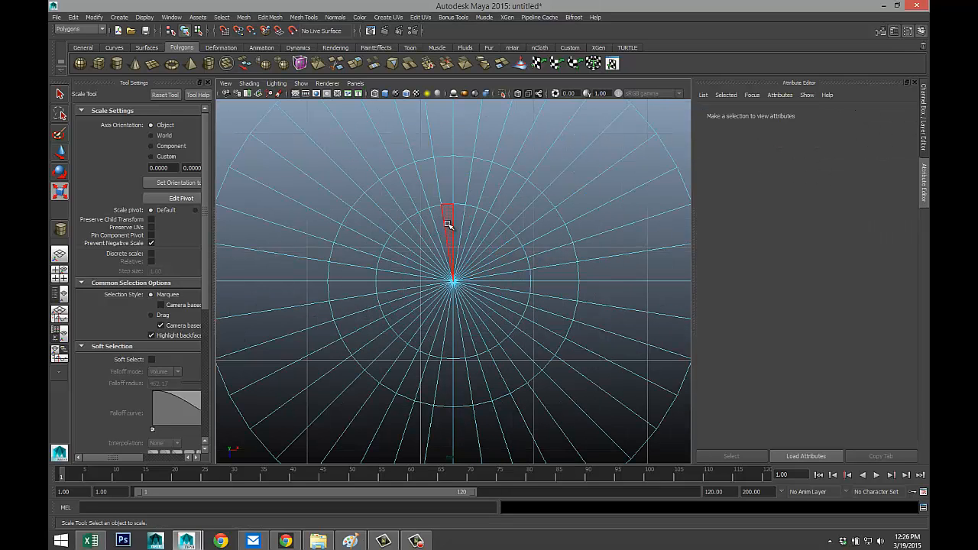
click(448, 224)
shift+click(458, 224)
shift+click(469, 224)
shift+click(479, 224)
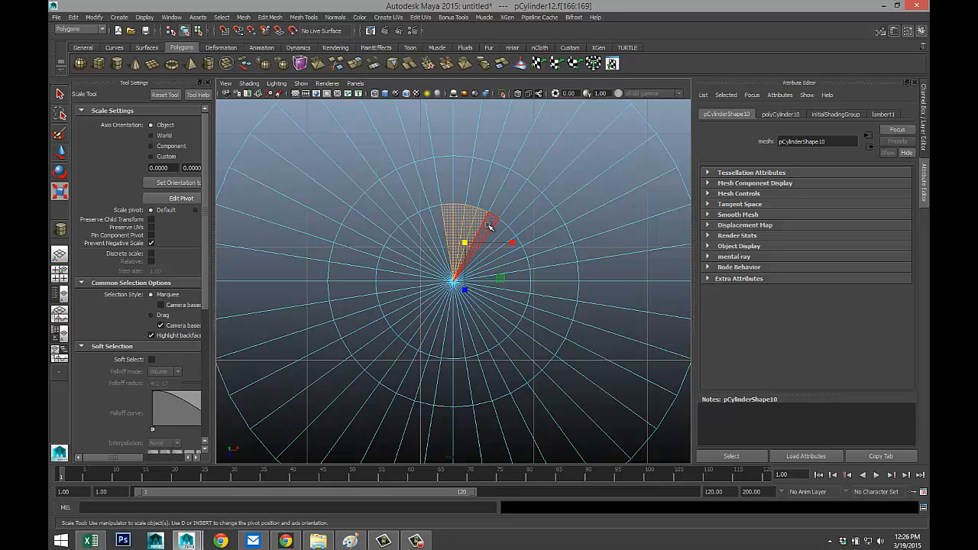
shift+click(489, 226)
shift+click(442, 227)
shift+click(431, 228)
shift+click(418, 240)
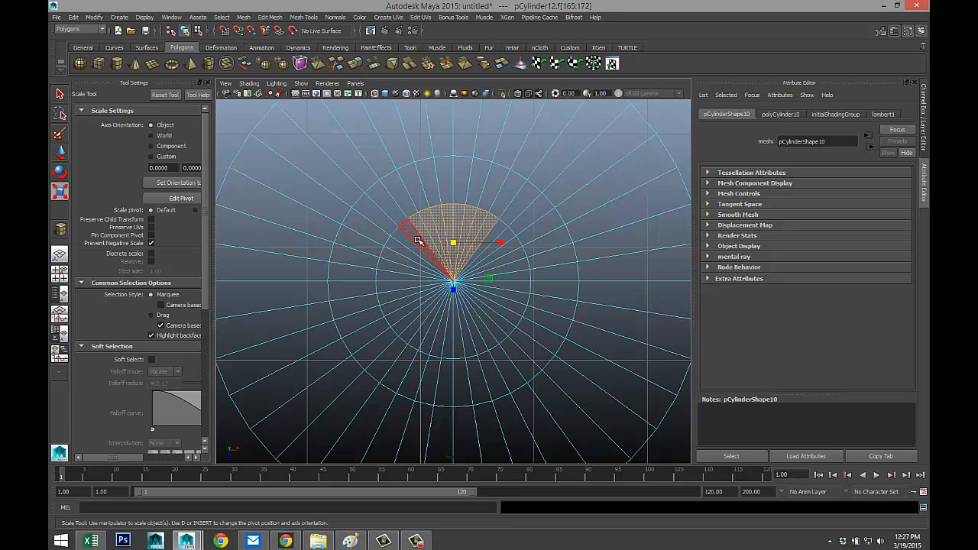
shift+click(418, 249)
shift+click(414, 254)
shift+click(410, 260)
shift+click(408, 266)
shift+click(407, 272)
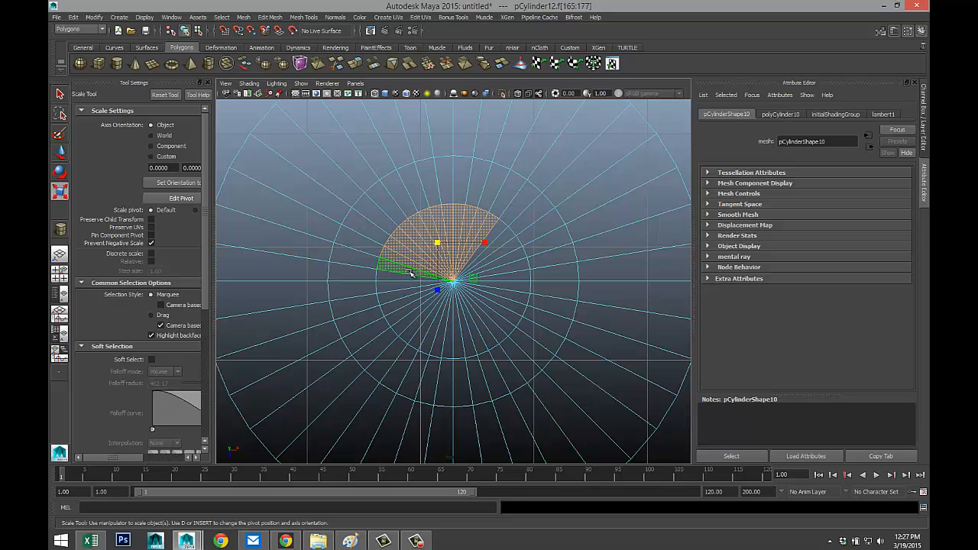
shift+click(408, 285)
shift+click(407, 295)
shift+click(406, 304)
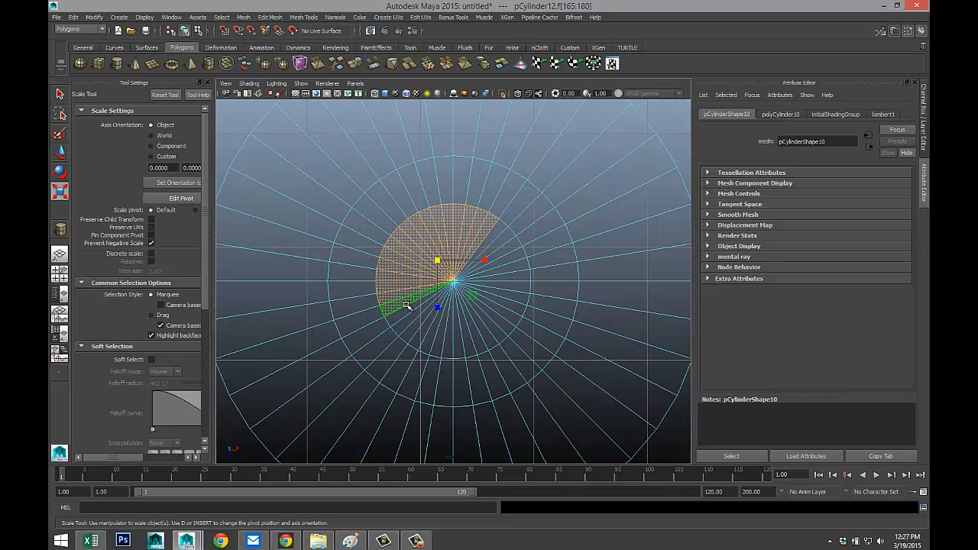
shift+click(407, 312)
shift+click(410, 320)
shift+click(414, 328)
shift+click(419, 335)
shift+click(425, 342)
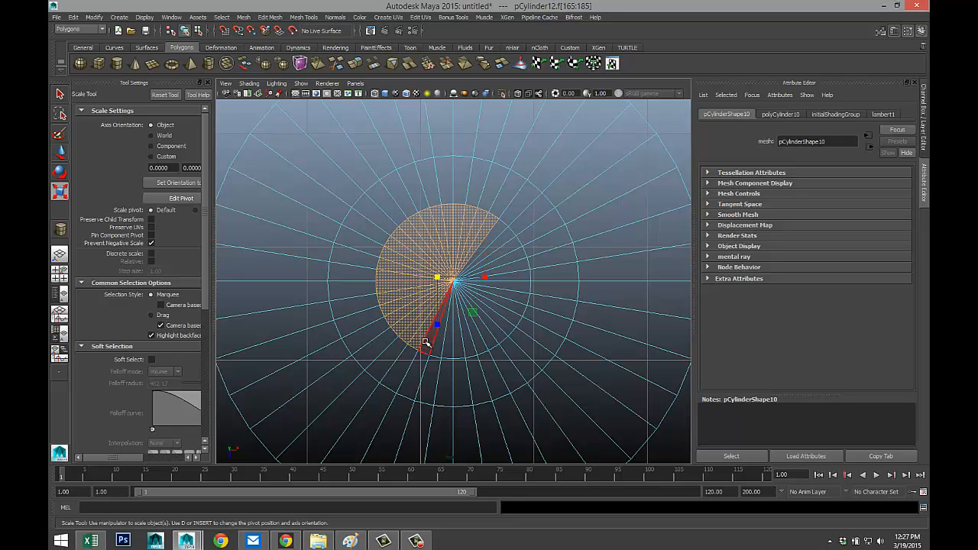
shift+click(433, 350)
shift+click(443, 353)
shift+click(452, 353)
shift+click(461, 352)
shift+click(471, 352)
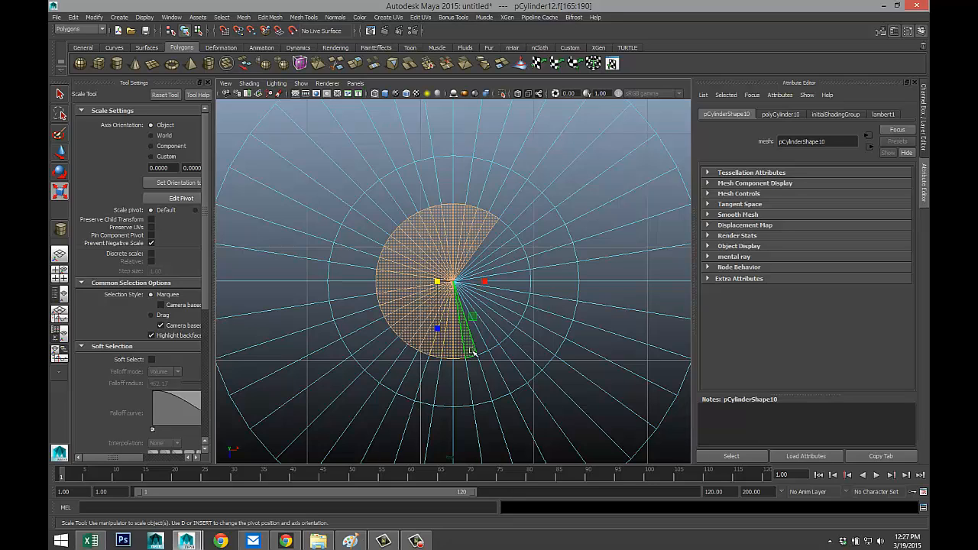
shift+click(481, 350)
shift+click(490, 346)
shift+click(498, 339)
shift+click(506, 330)
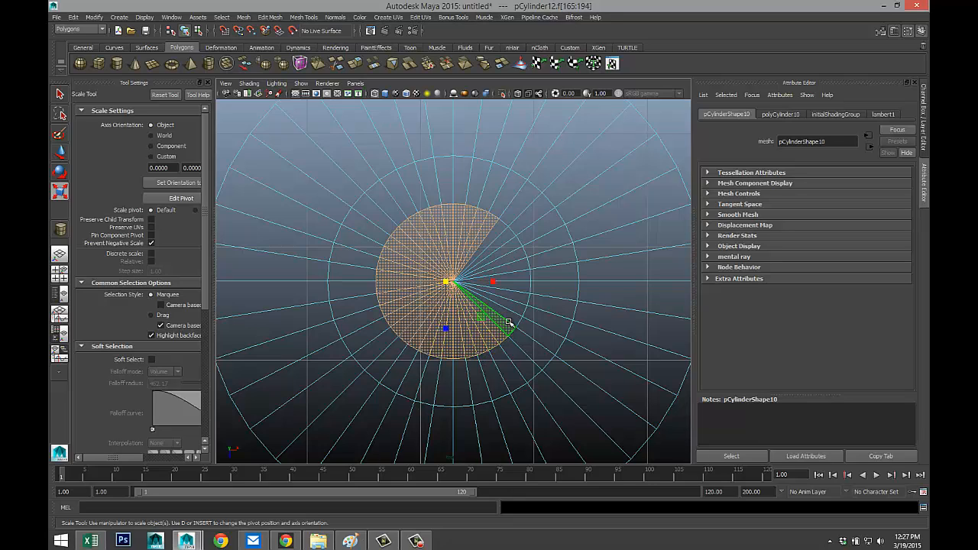
shift+click(517, 311)
shift+click(522, 298)
shift+click(526, 286)
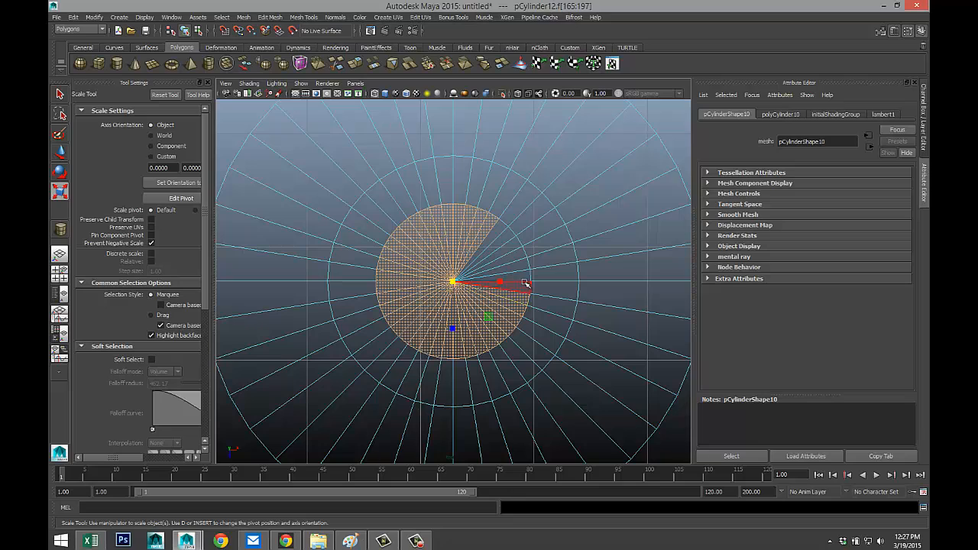
shift+click(525, 284)
shift+click(523, 274)
shift+click(522, 264)
shift+click(520, 255)
shift+click(514, 247)
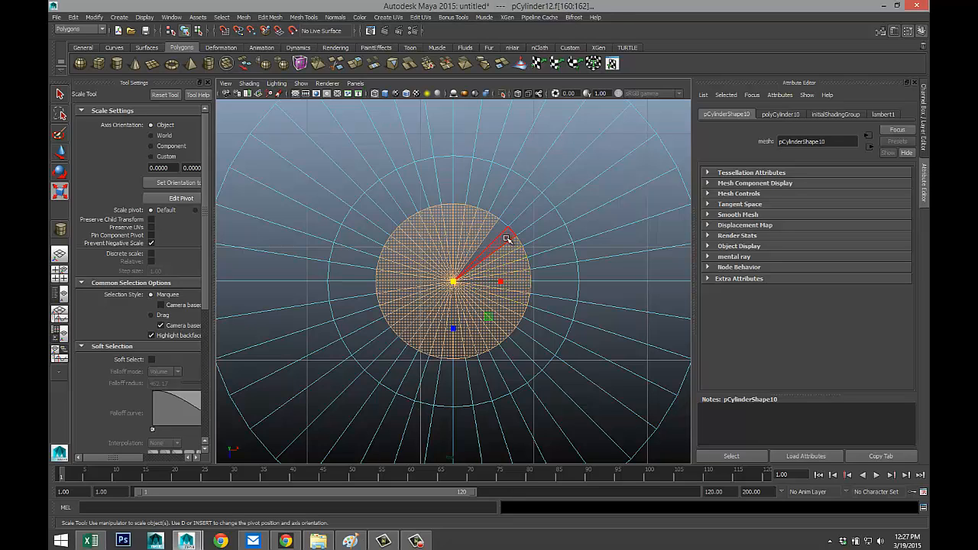
shift+click(504, 234)
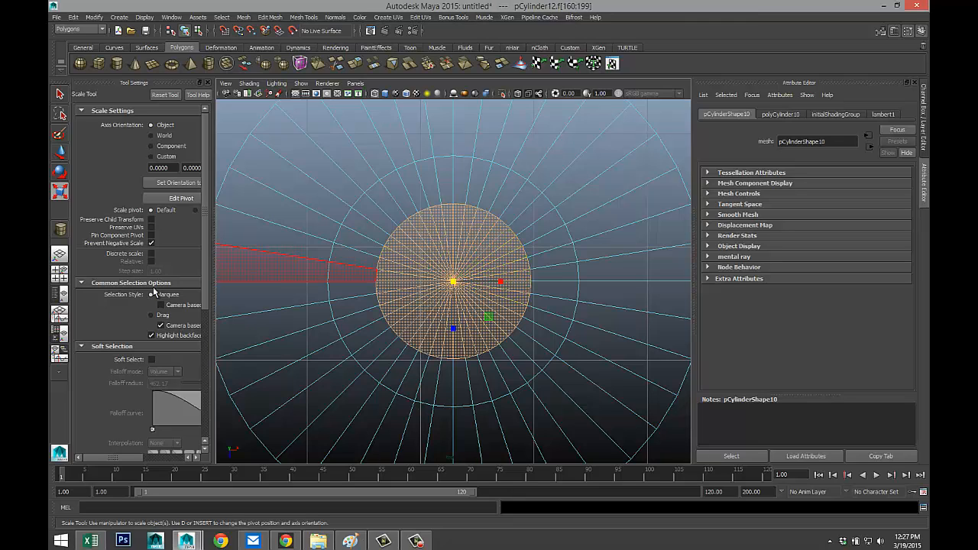
Extrude the selected center faces in the perspective view and raise them slightly above the disc's top surface.
click(59, 272)
key(space)
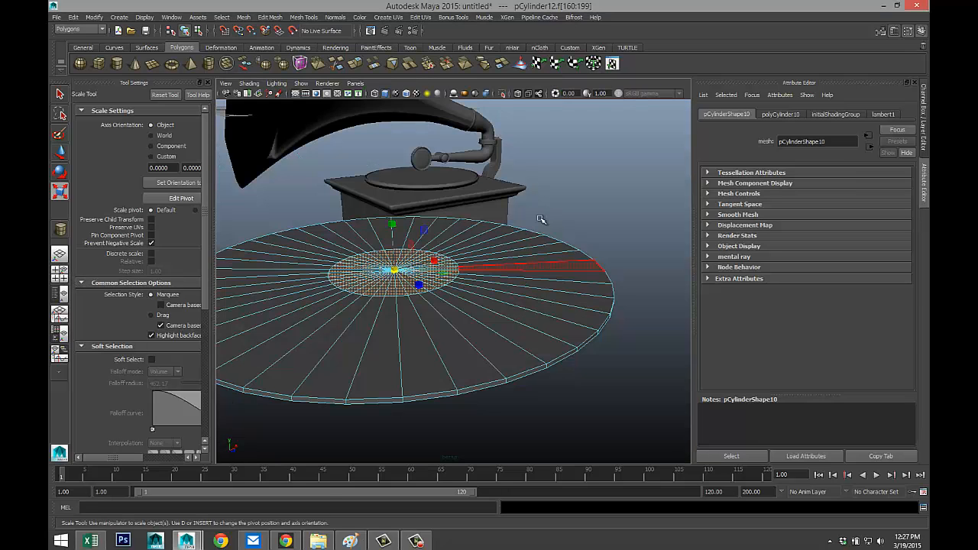
click(272, 19)
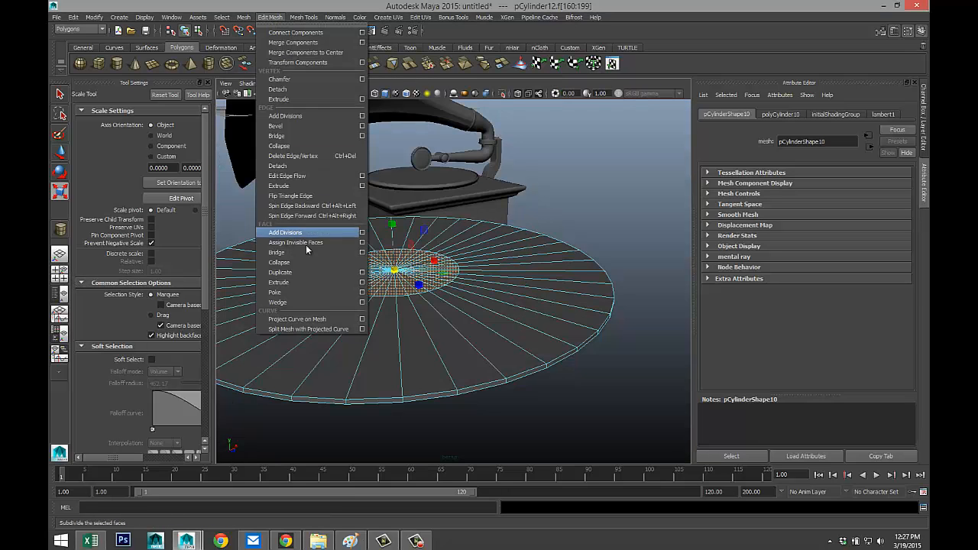
click(304, 290)
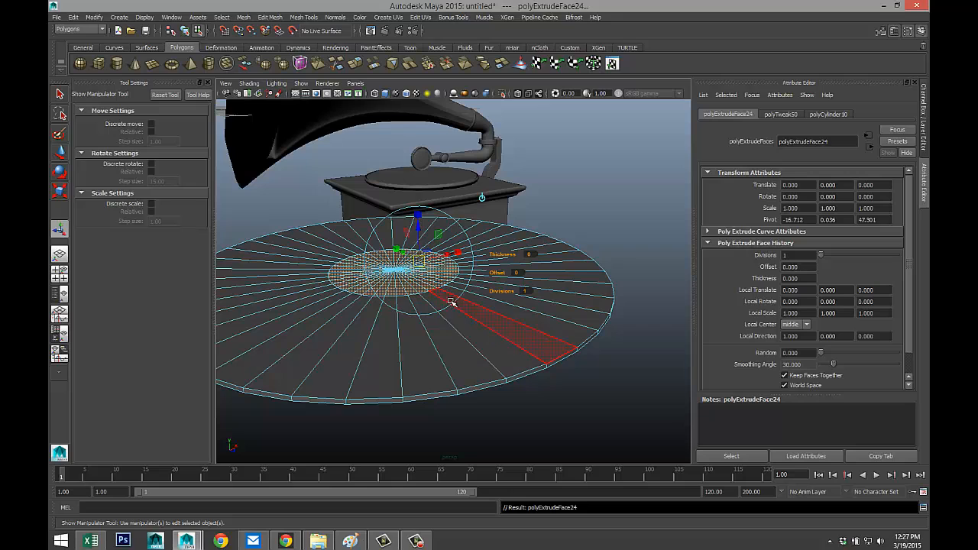
key(w)
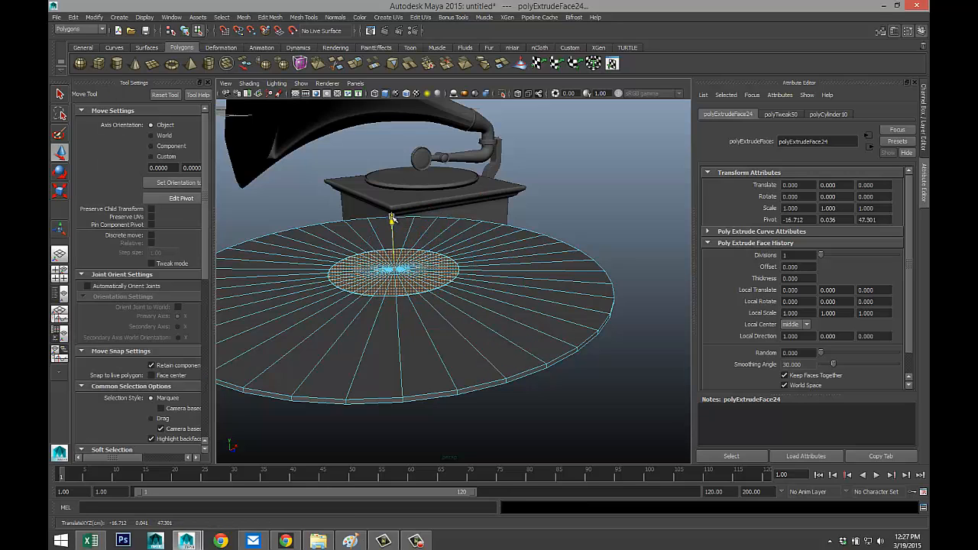
click(598, 207)
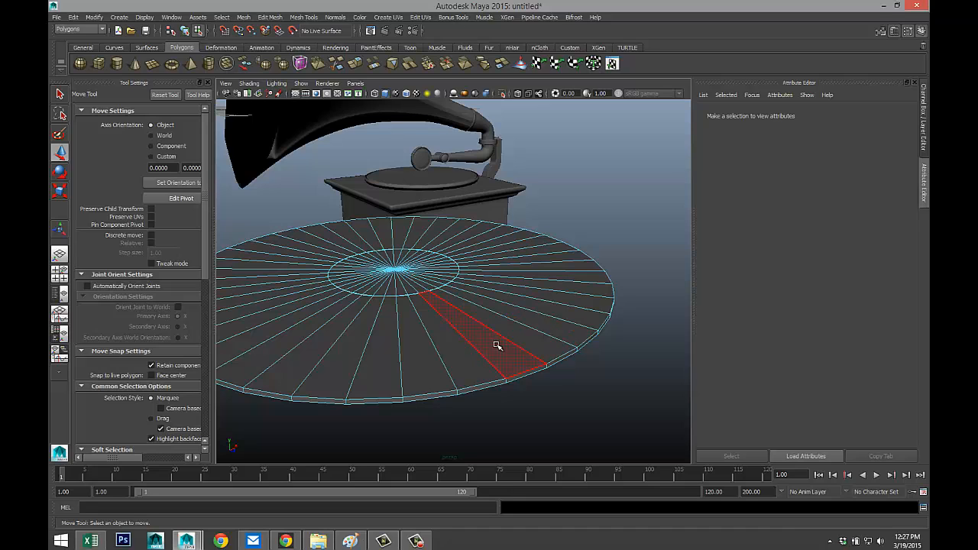
Return the disc to object mode, turn on its smooth preview, and check the smoothed shape with the disc deselected.
right_drag(497, 348, 543, 283)
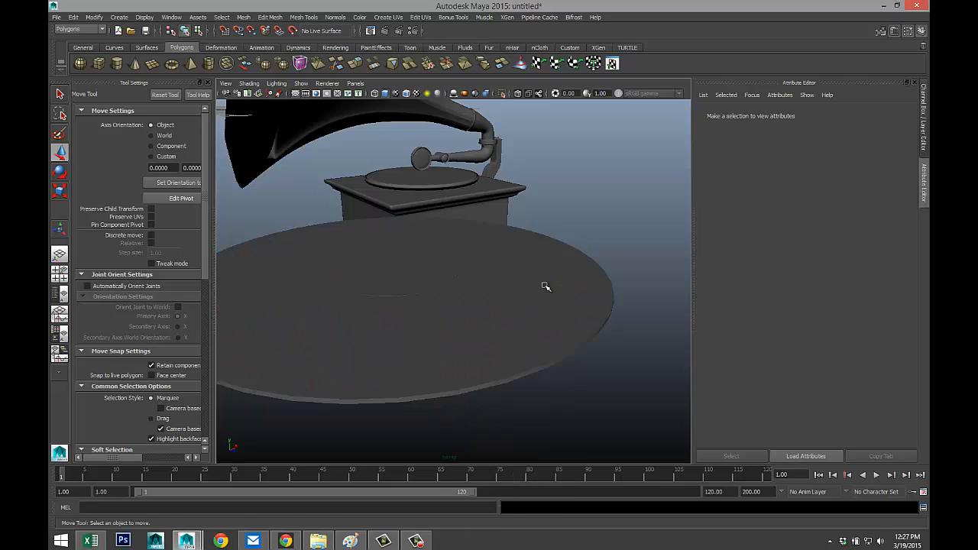
click(548, 311)
key(3)
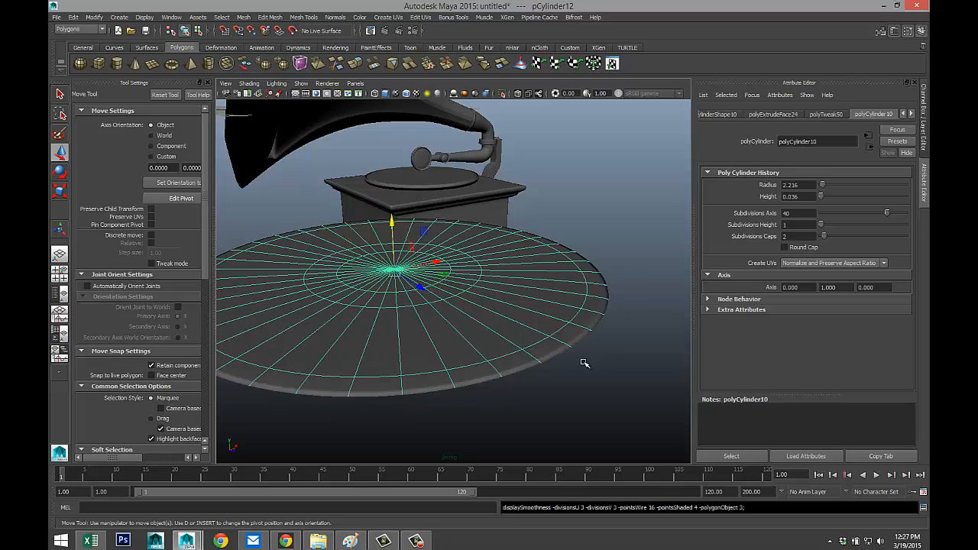
click(592, 375)
scroll(583, 376, down, 2)
scroll(581, 375, up, 3)
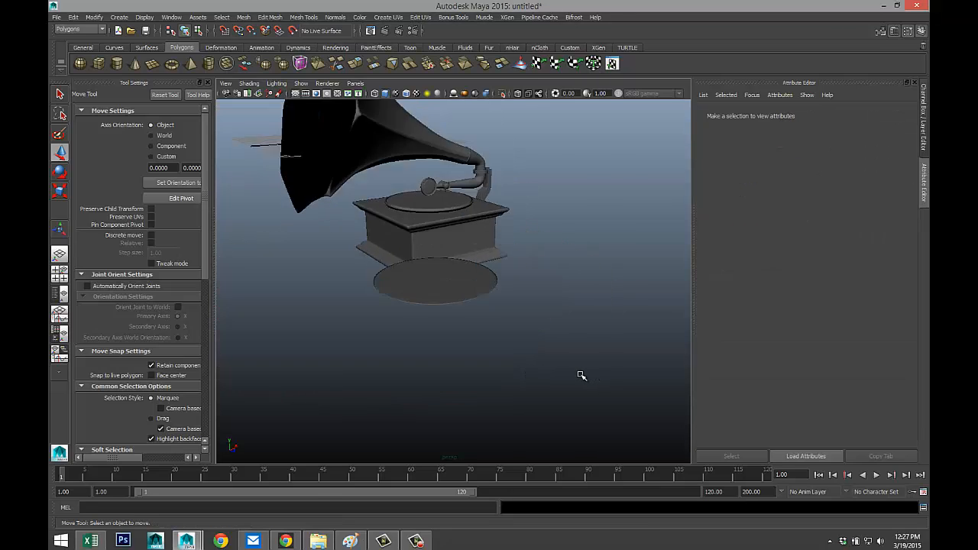
scroll(579, 373, down, 2)
scroll(577, 373, up, 1)
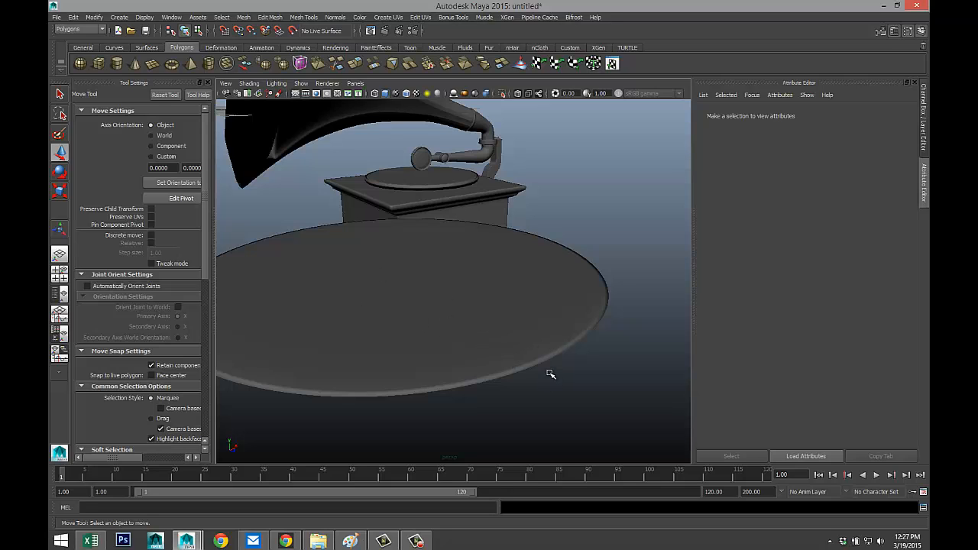
Compare the disc's unsmoothed faceted display with its smooth preview, leaving the smooth preview on.
click(520, 349)
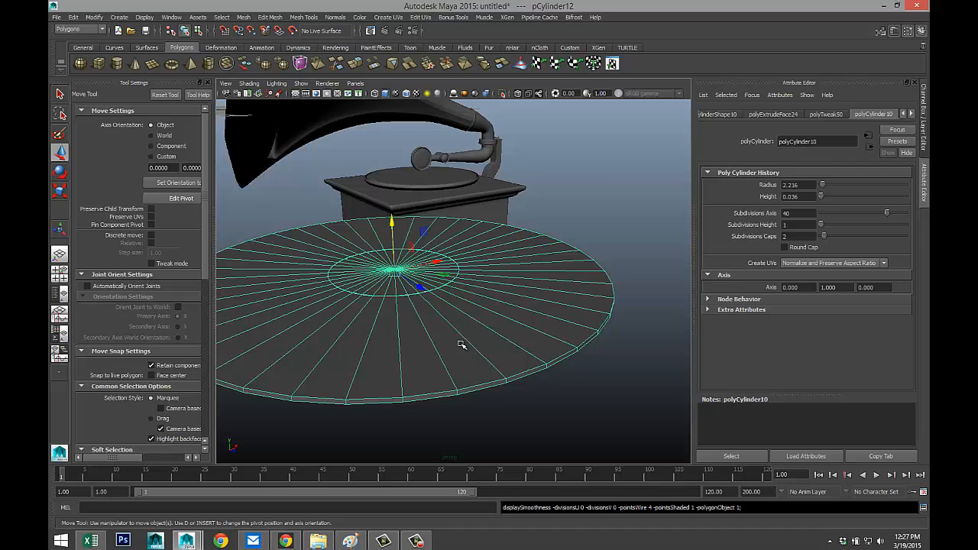
scroll(460, 345, up, 2)
scroll(461, 345, down, 2)
mouse_move(459, 343)
alt+middle_down()
mouse_move(473, 343)
mouse_move(456, 334)
mouse_move(463, 341)
alt+middle_up()
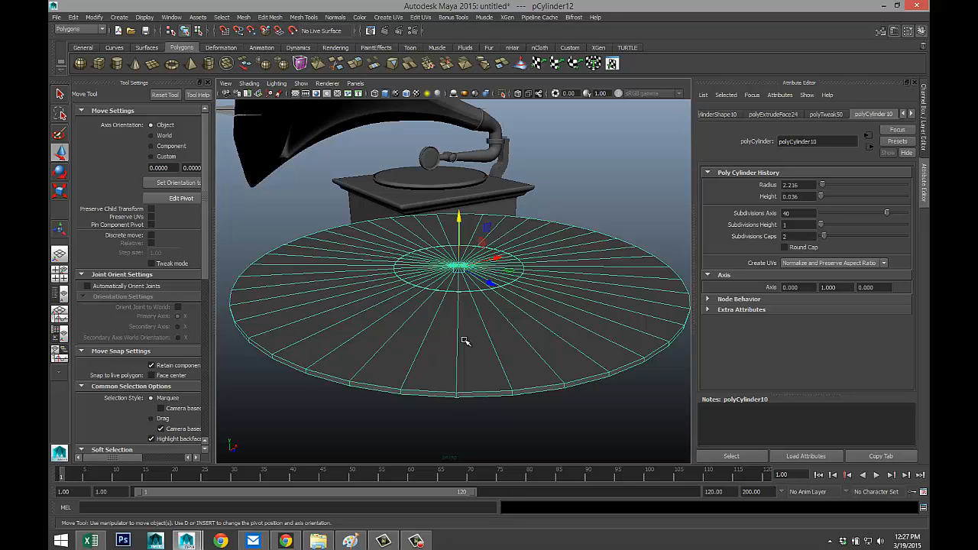
key(3)
click(606, 199)
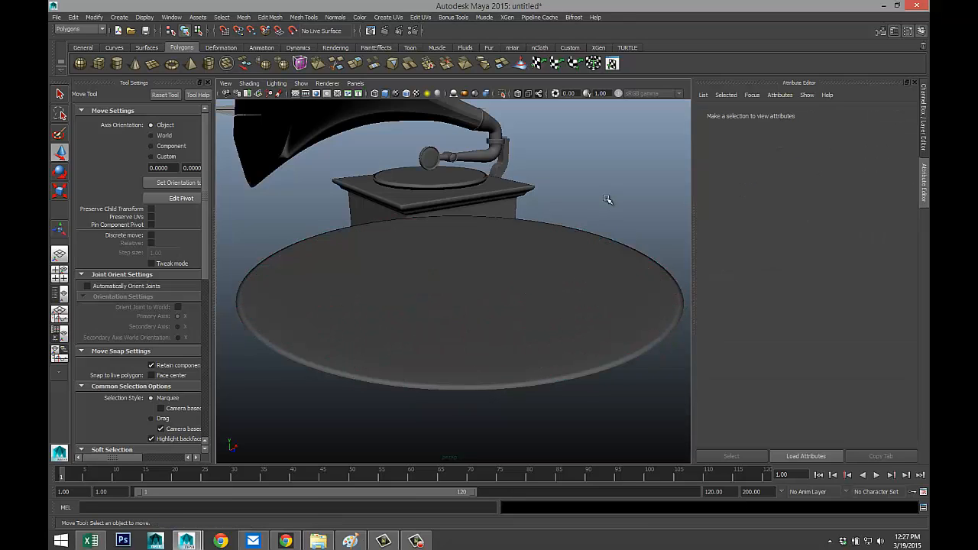
Select the smoothed disc and slide it toward the gramophone until it lines up over the turntable in the perspective view.
key(bracketleft)
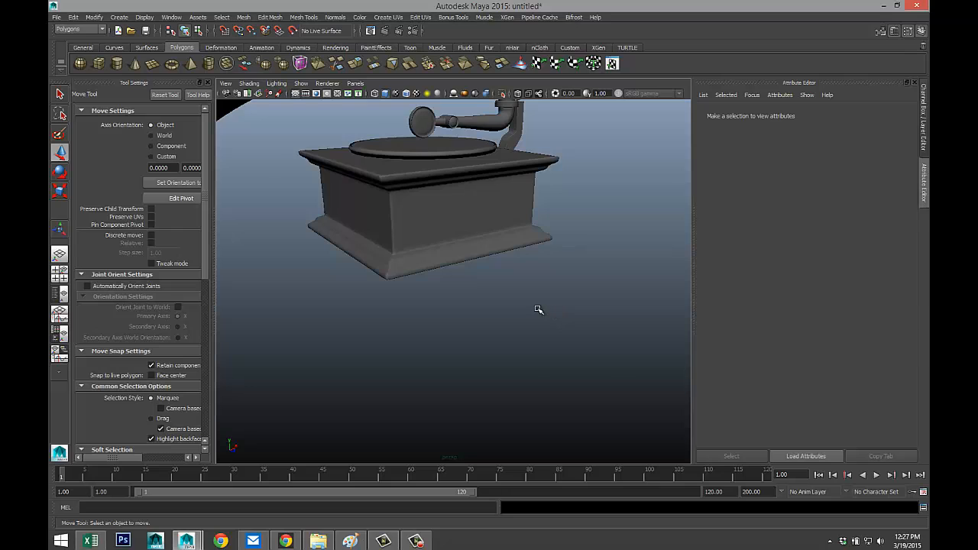
key(bracketright)
click(528, 341)
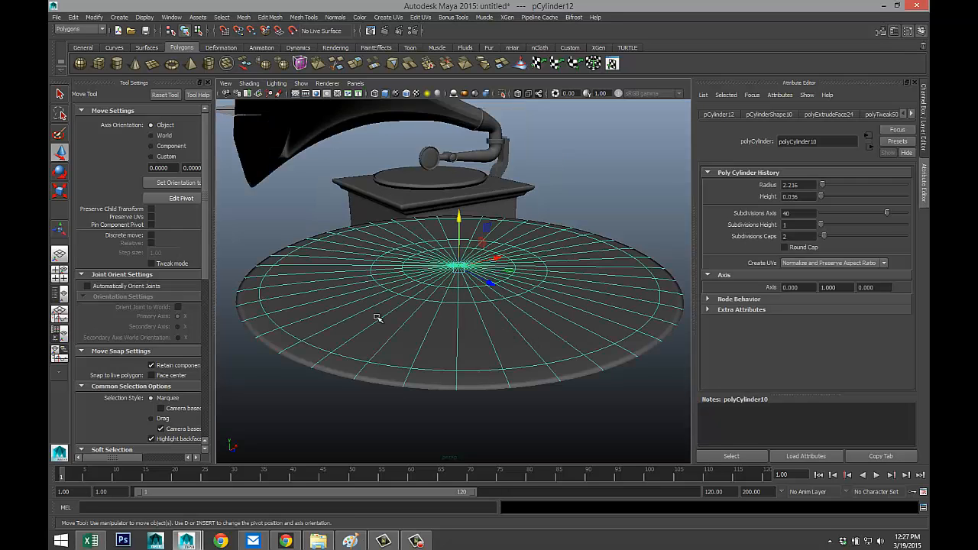
mouse_move(358, 313)
alt+mouse_down()
mouse_move(374, 321)
mouse_move(356, 315)
alt+mouse_up()
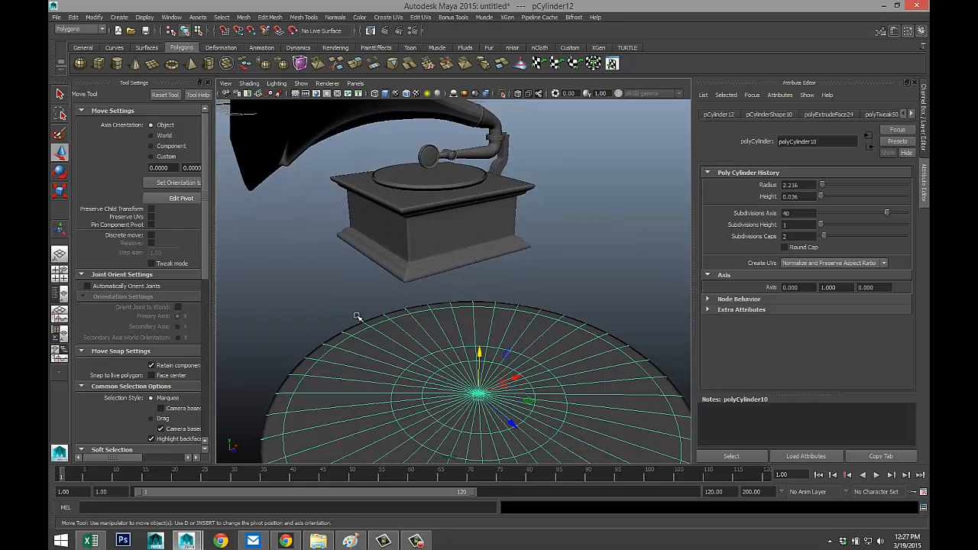
drag(509, 421, 459, 167)
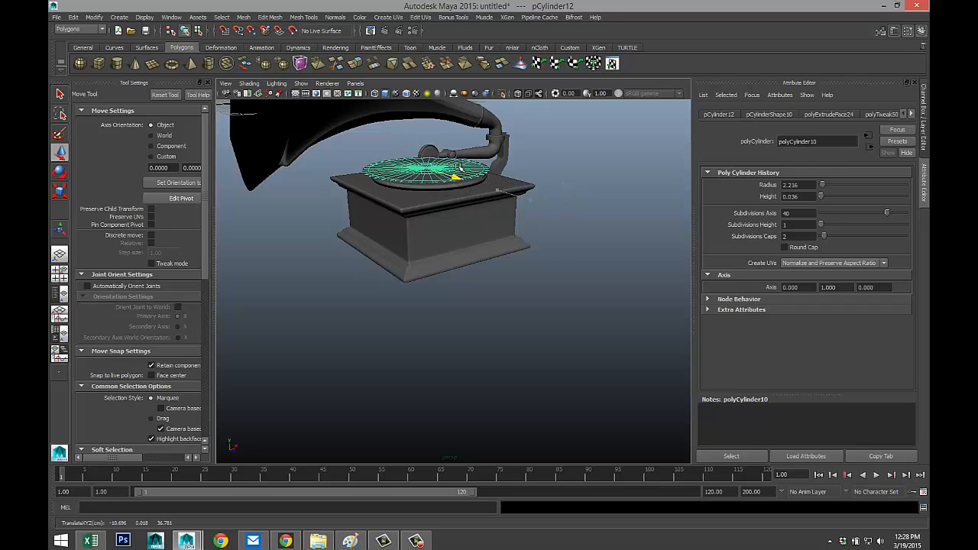
In the top view, move the disc from open space onto the middle of the gramophone's turntable.
click(59, 272)
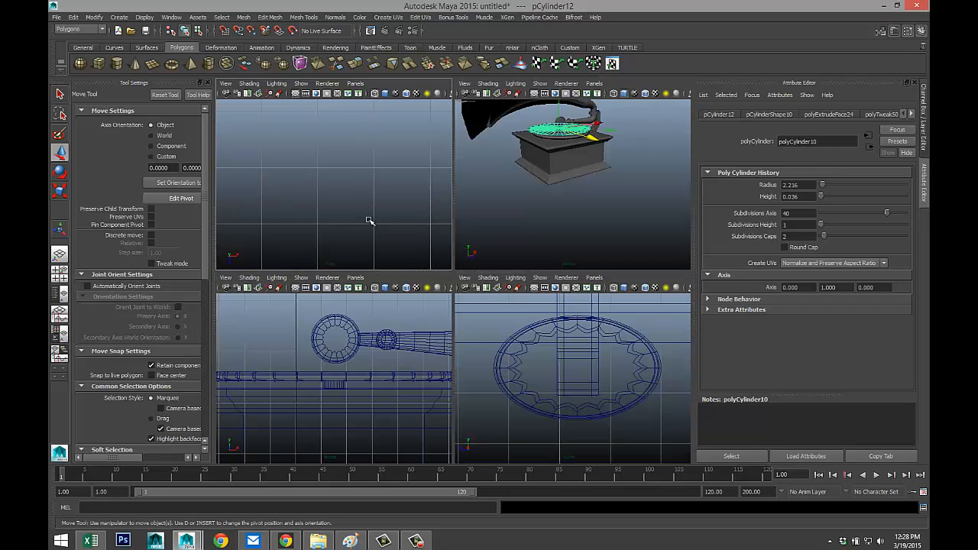
key(space)
key(f)
scroll(424, 243, down, 4)
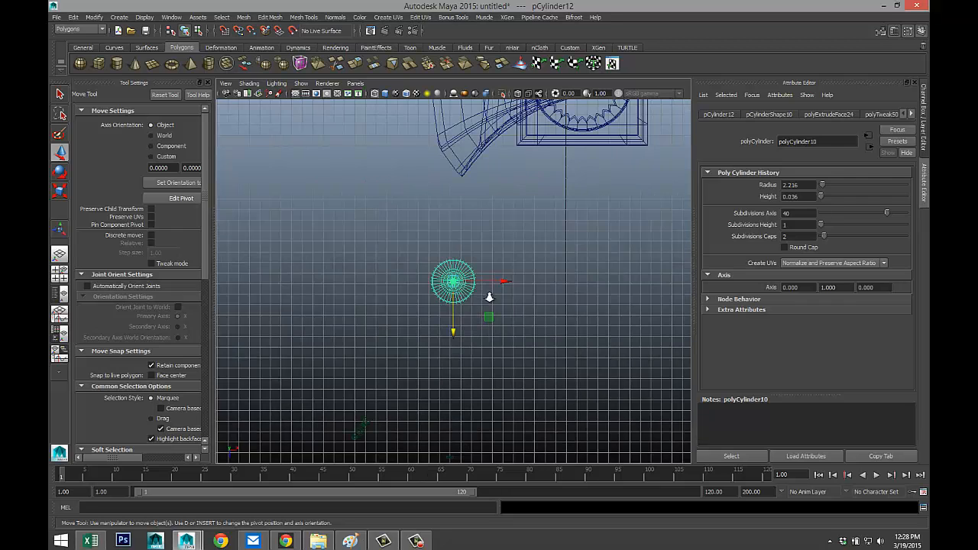
drag(454, 283, 532, 160)
key(f)
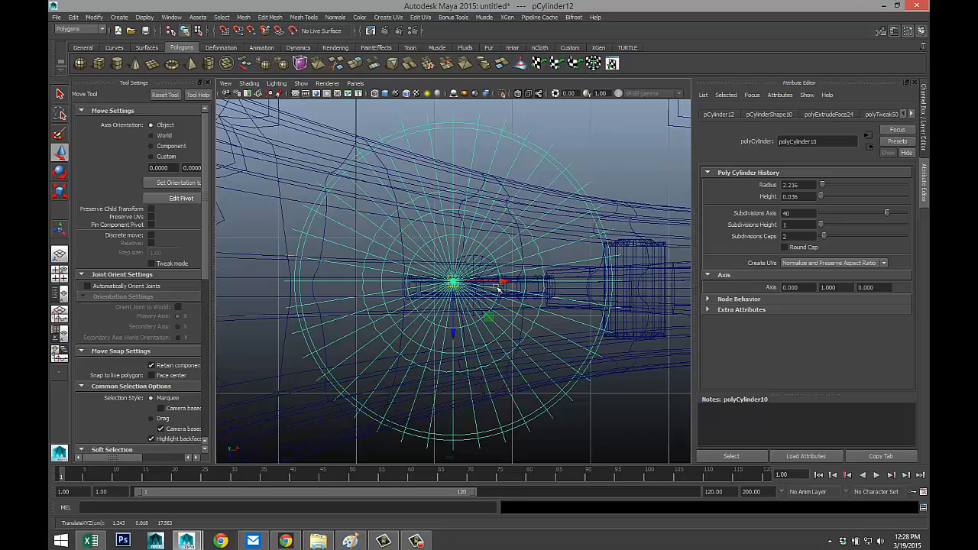
Nudge the disc along X to about 1.497 and slightly along Z to center it on the turntable's spindle.
scroll(499, 288, up, 3)
scroll(502, 309, down, 3)
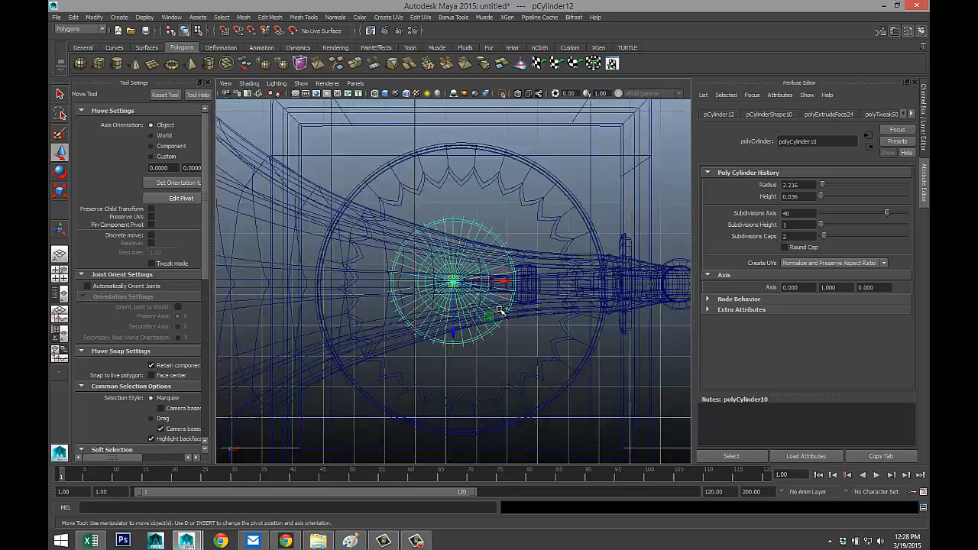
scroll(502, 306, up, 3)
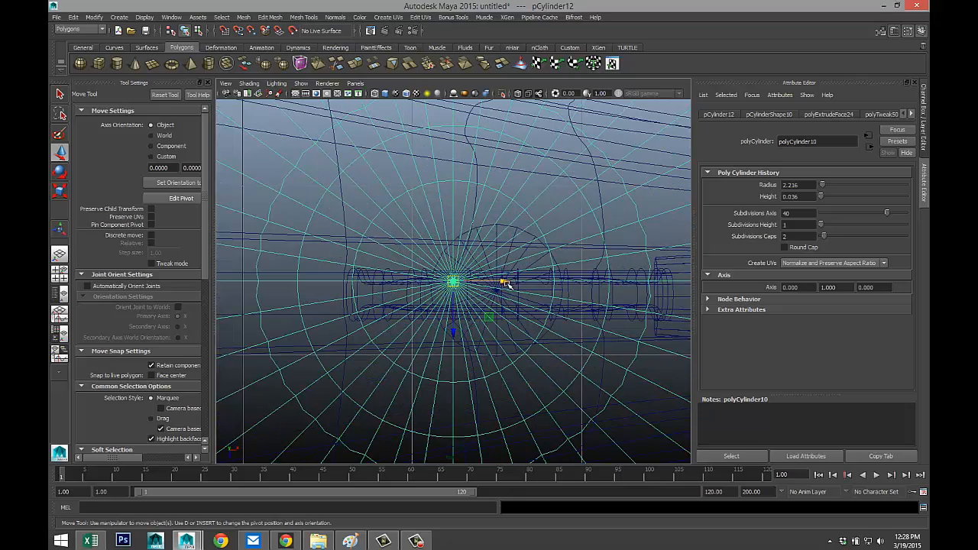
drag(505, 281, 548, 283)
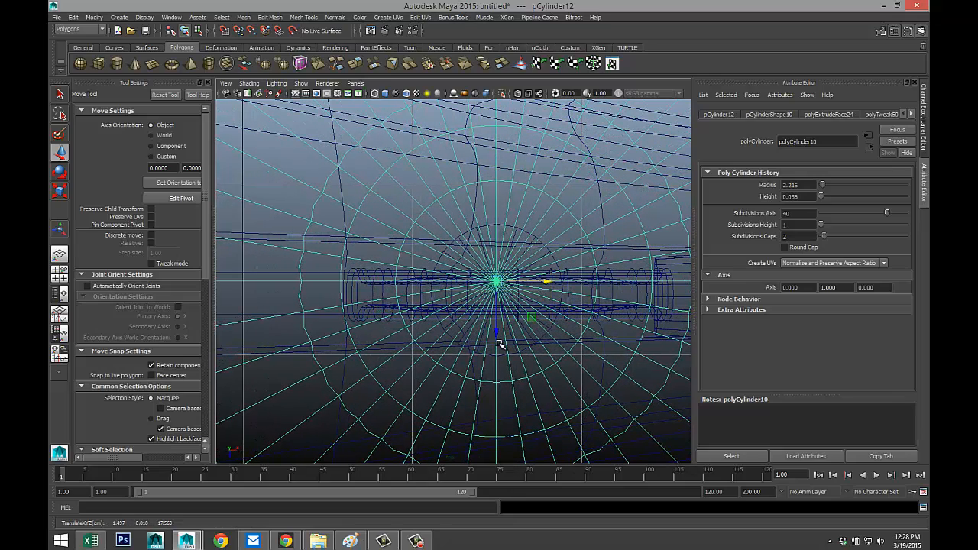
drag(497, 334, 498, 336)
drag(502, 318, 505, 295)
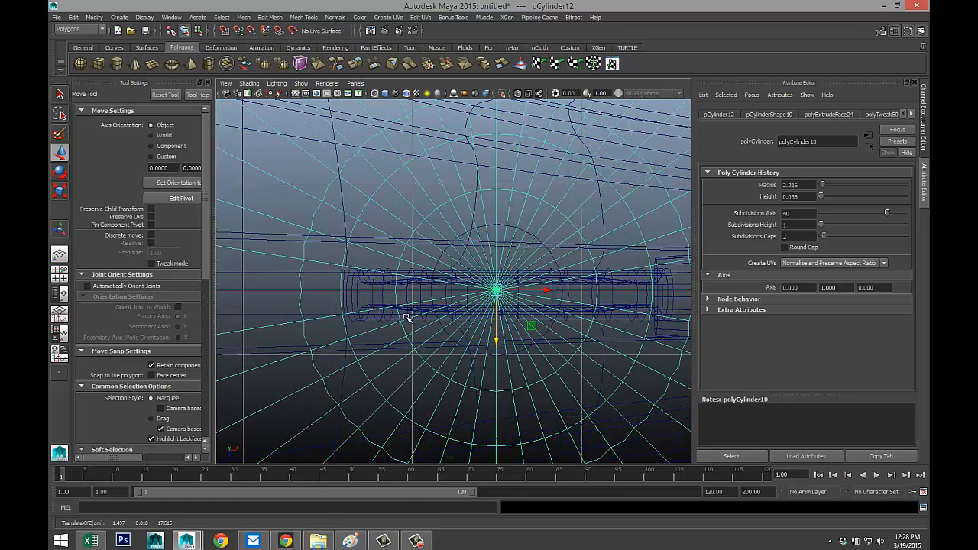
Scale the disc up uniformly to about 2.45 so its rim roughly matches the turntable's edge.
scroll(326, 343, down, 5)
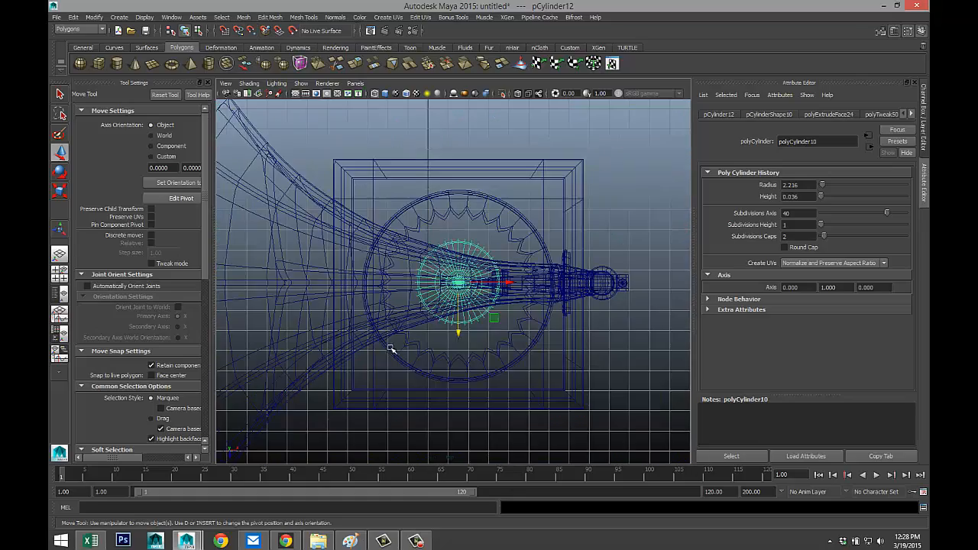
scroll(444, 353, up, 5)
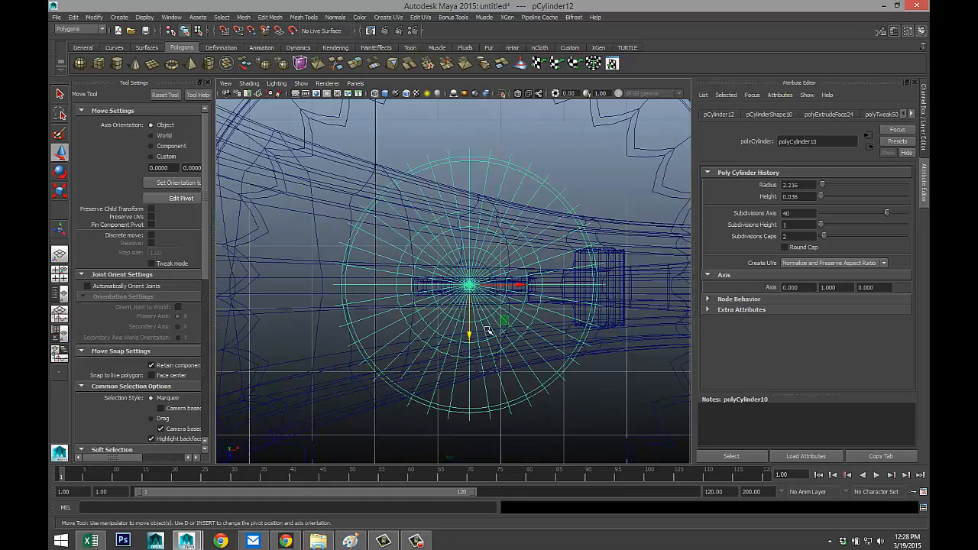
key(r)
drag(475, 286, 608, 294)
scroll(491, 292, down, 5)
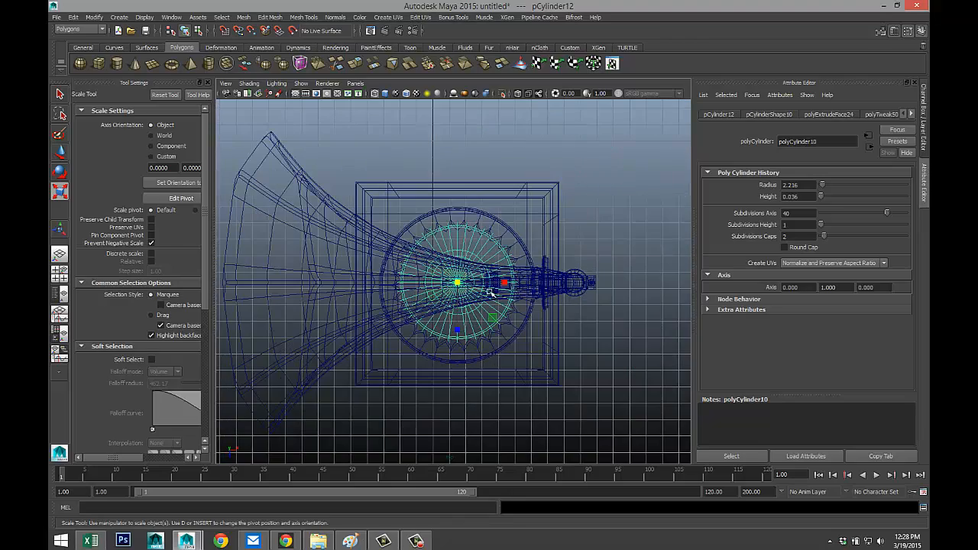
drag(458, 284, 498, 285)
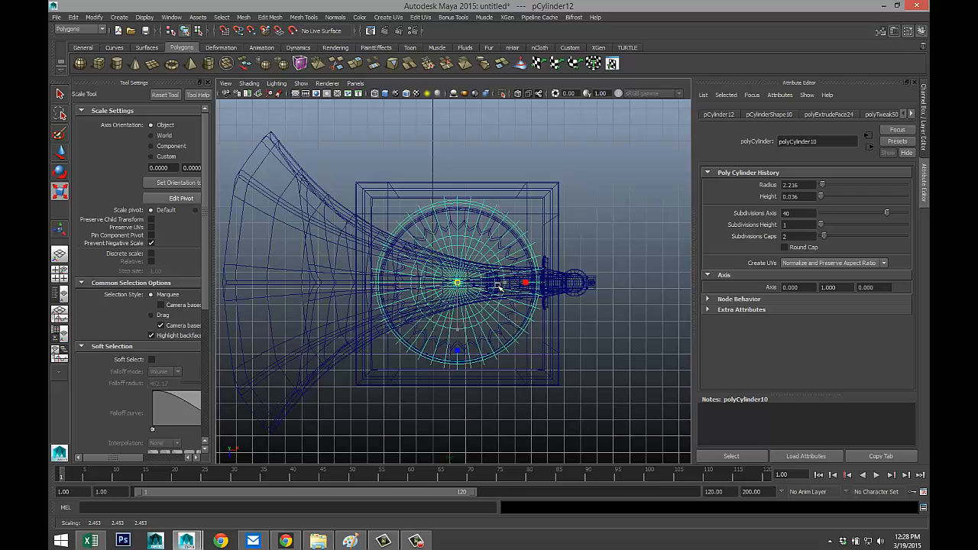
Fine-tune the enlarged disc's position along Z so it sits concentric with the turntable in the top view.
scroll(491, 344, up, 4)
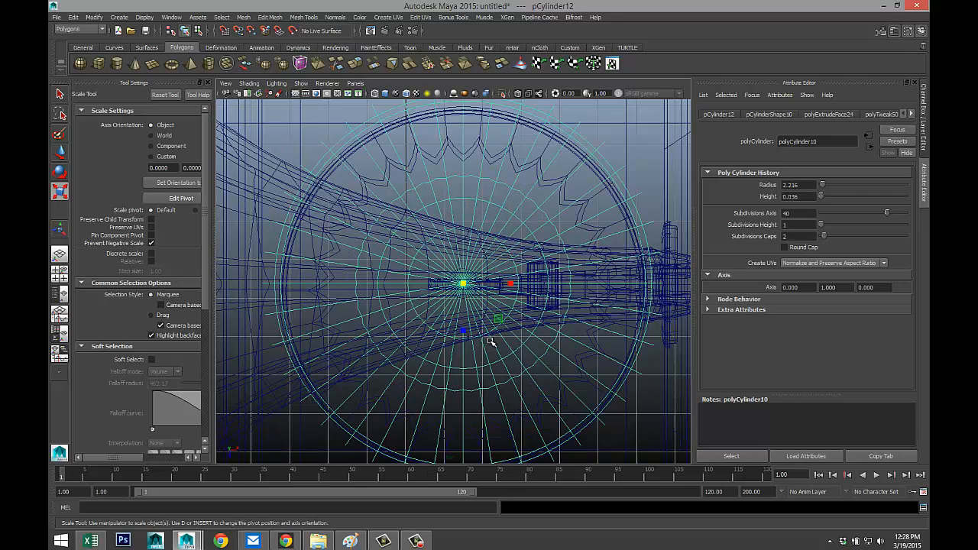
scroll(490, 342, down, 4)
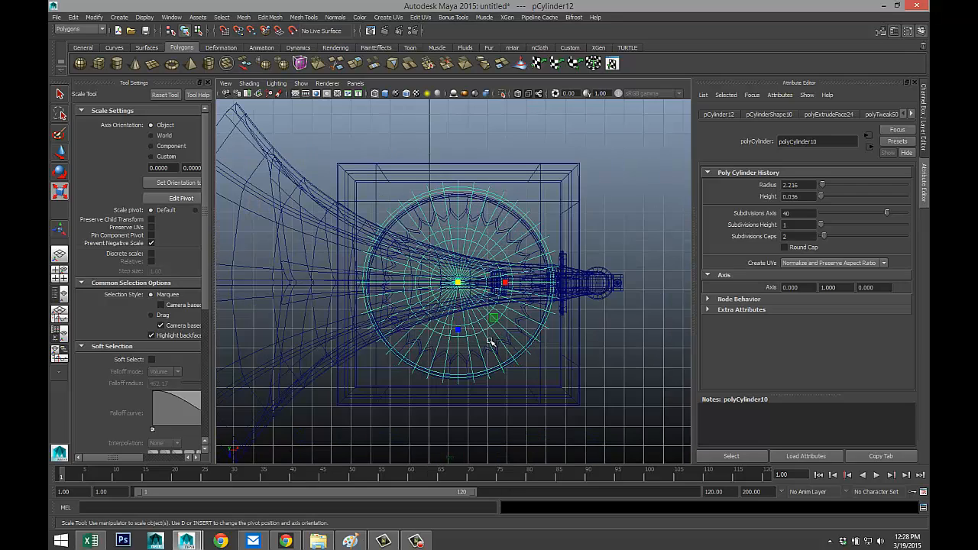
key(w)
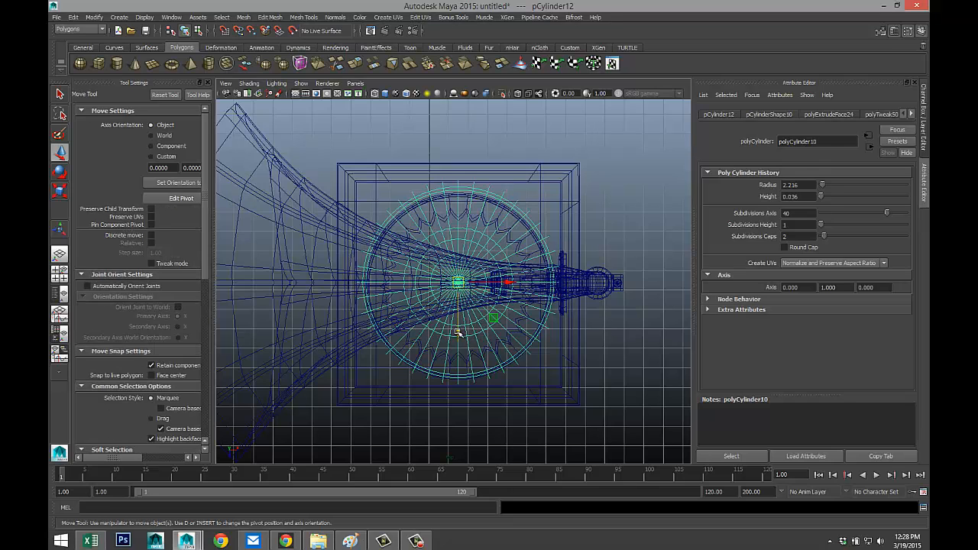
drag(458, 333, 461, 336)
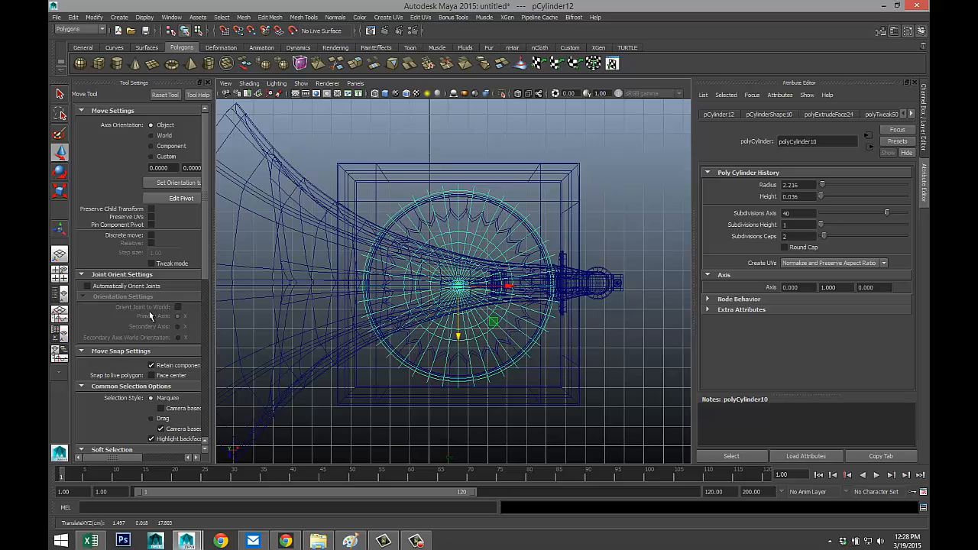
In the perspective view, lower the disc vertically until it rests just on top of the turntable.
click(60, 279)
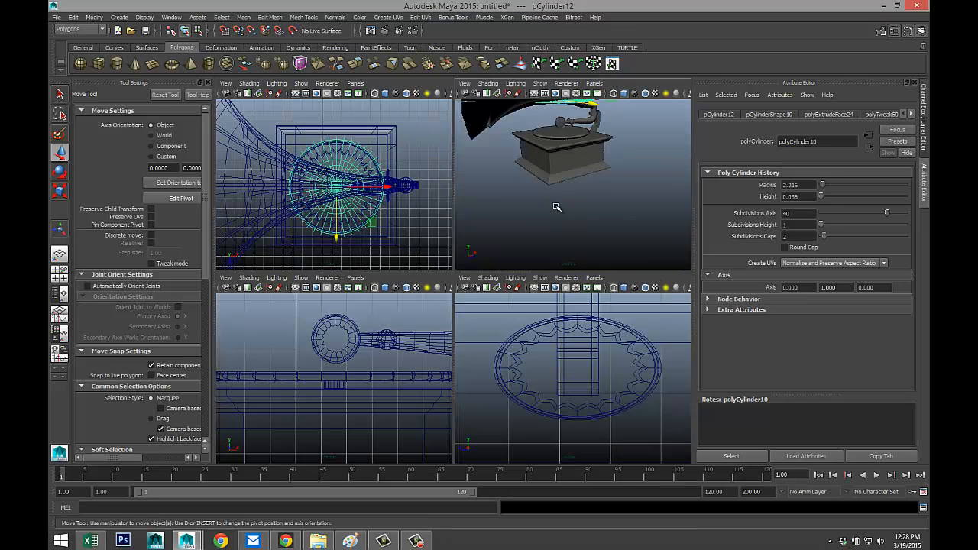
key(space)
key(f)
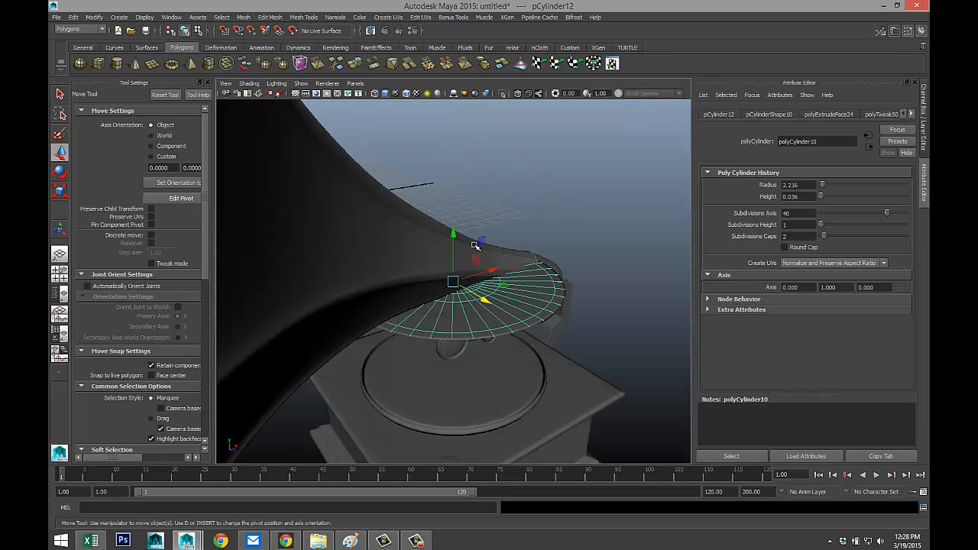
drag(454, 234, 537, 288)
alt+middle_drag(537, 289, 531, 262)
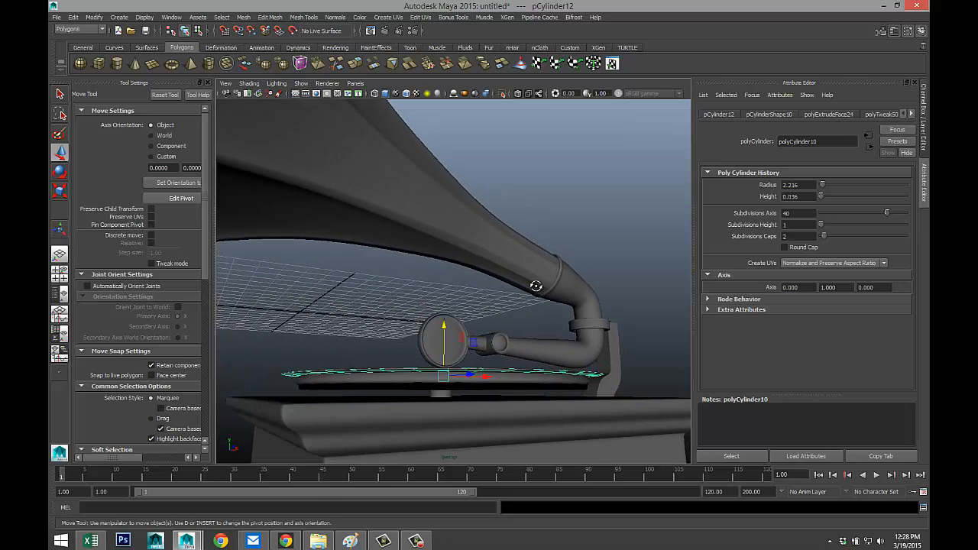
alt+drag(536, 284, 538, 276)
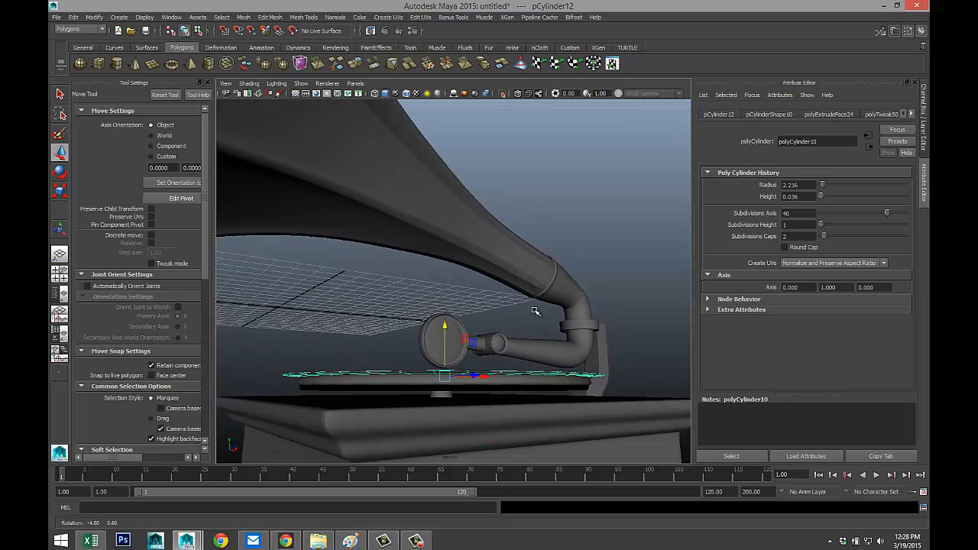
Select the small spindle cylinder beneath the turntable and duplicate it in place.
click(443, 394)
scroll(444, 405, up, 4)
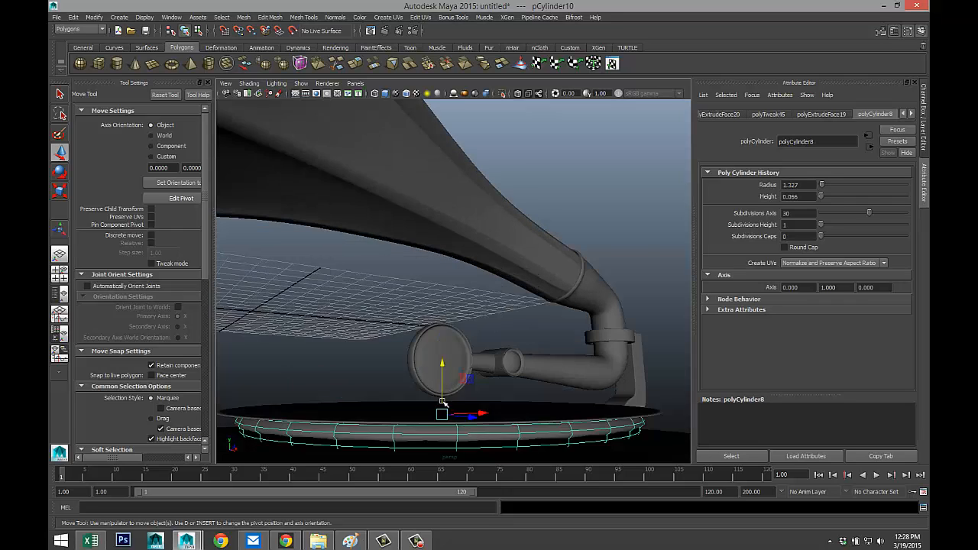
alt+middle_drag(449, 413, 484, 327)
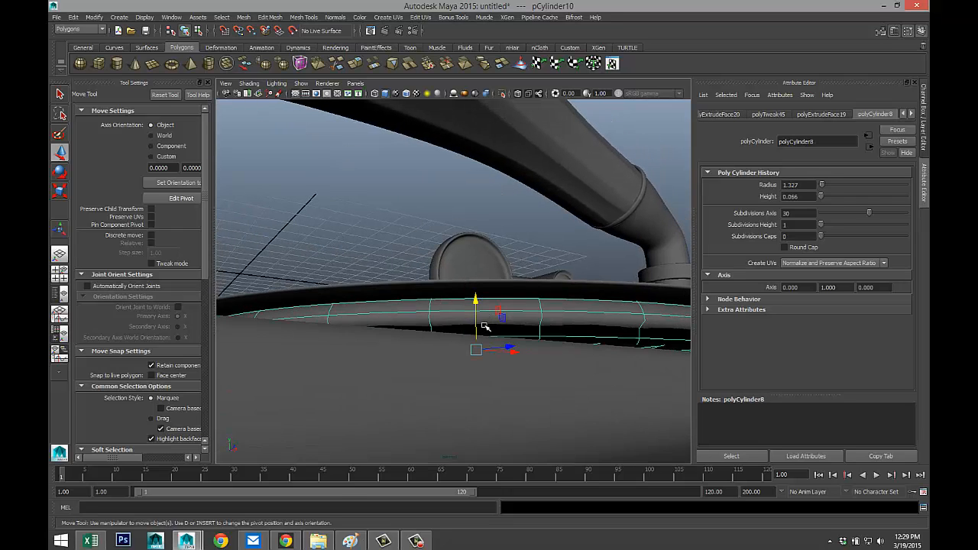
alt+drag(484, 327, 486, 333)
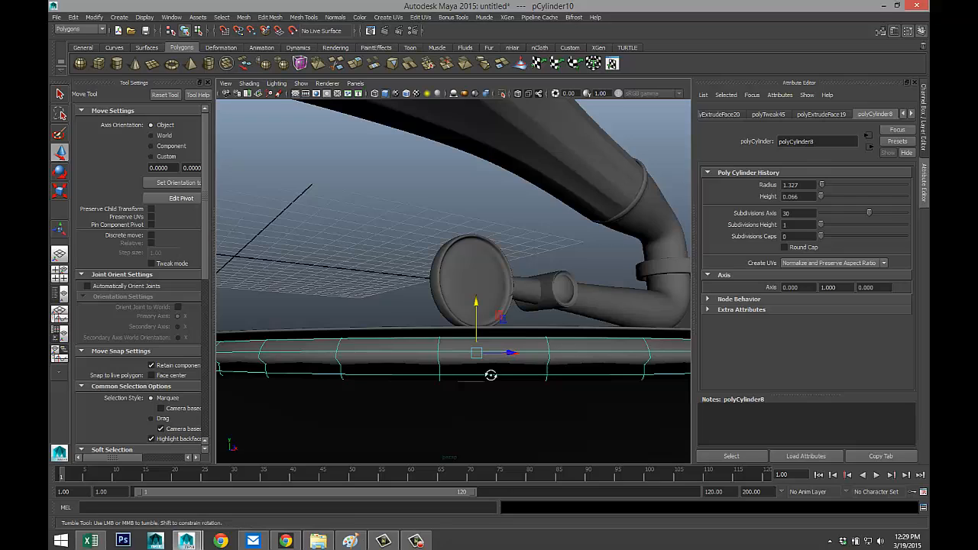
scroll(491, 374, up, 2)
click(478, 374)
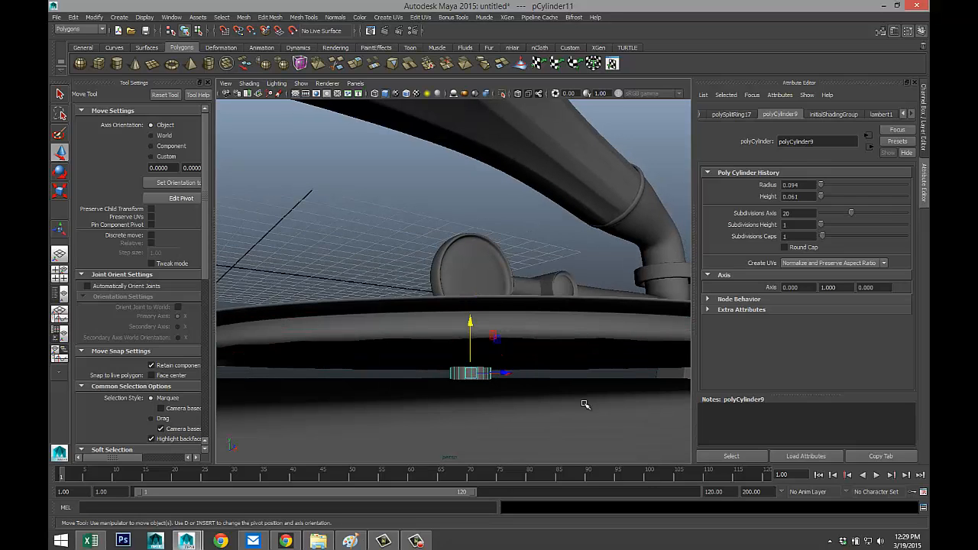
key(ctrl+d)
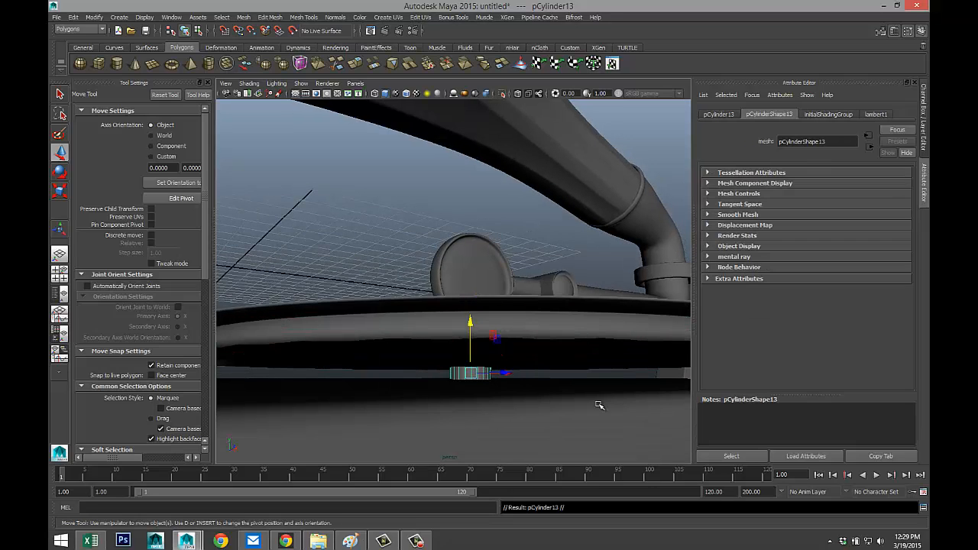
Raise the duplicated cylinder through the record so it protrudes above the surface, then scale it down into a tiny spindle pin.
drag(469, 321, 485, 300)
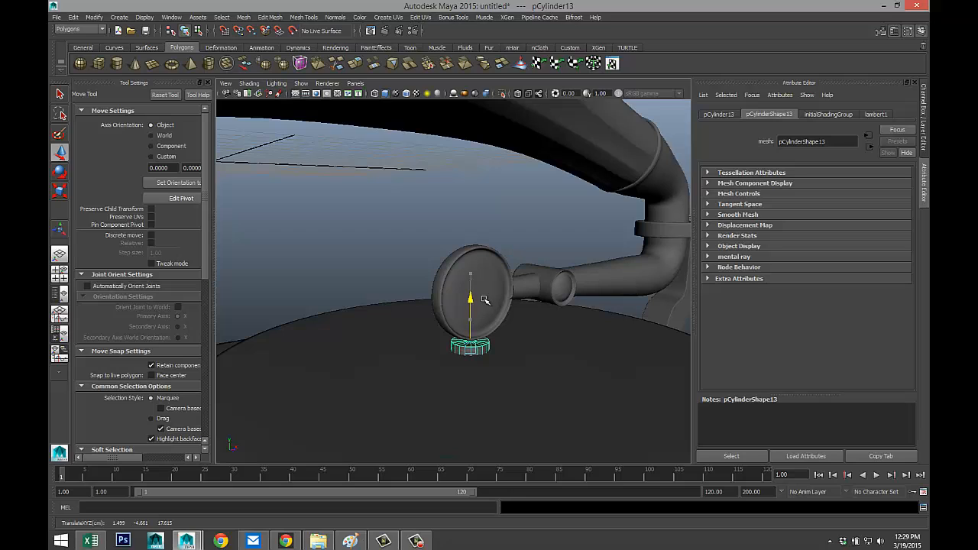
key(r)
drag(470, 347, 448, 349)
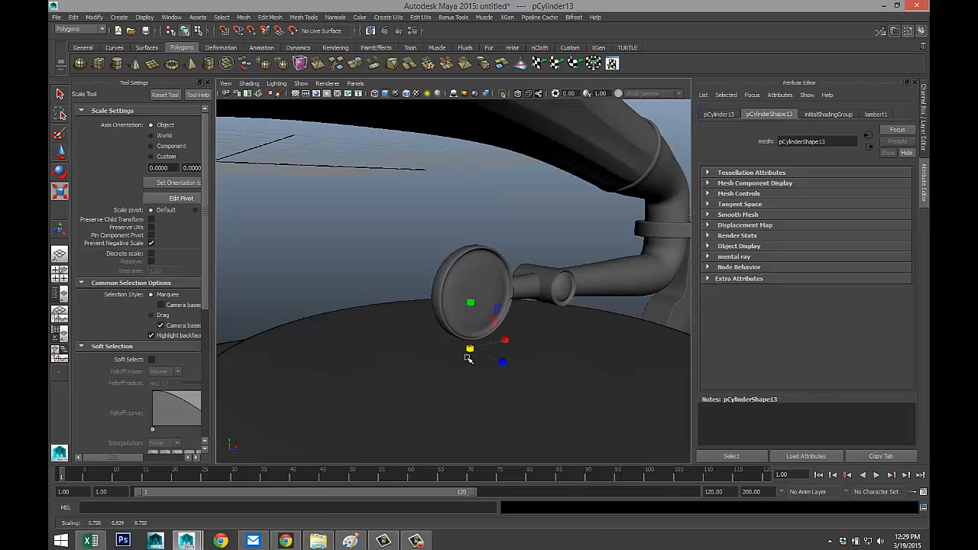
drag(470, 301, 469, 281)
drag(474, 223, 474, 221)
Examine the tiny spindle pin's placement on the record in the top view and from several perspective angles.
key(space)
key(space)
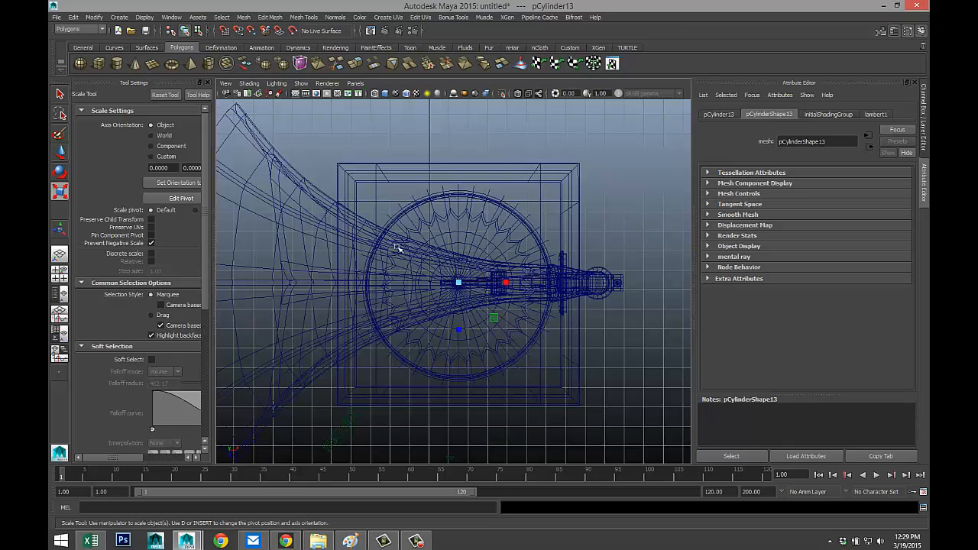
scroll(505, 333, up, 10)
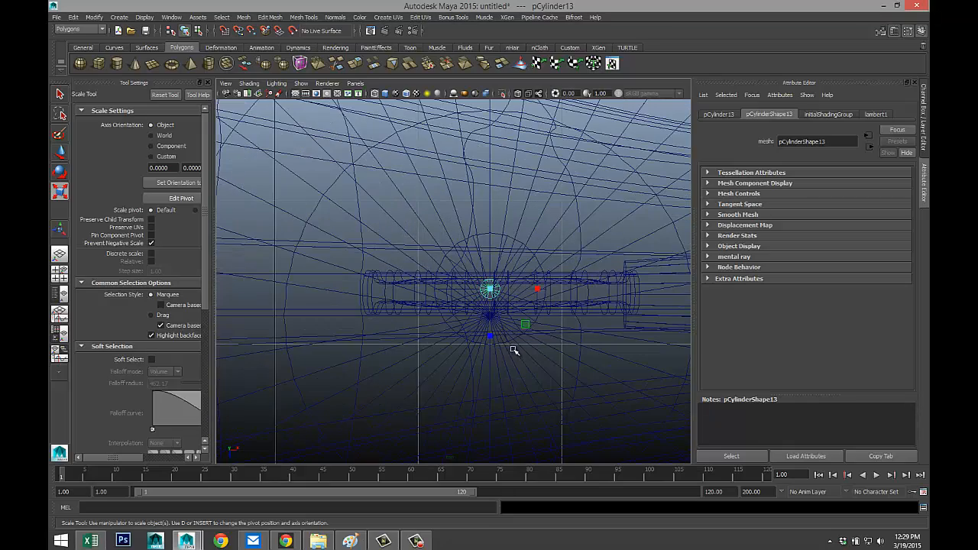
key(w)
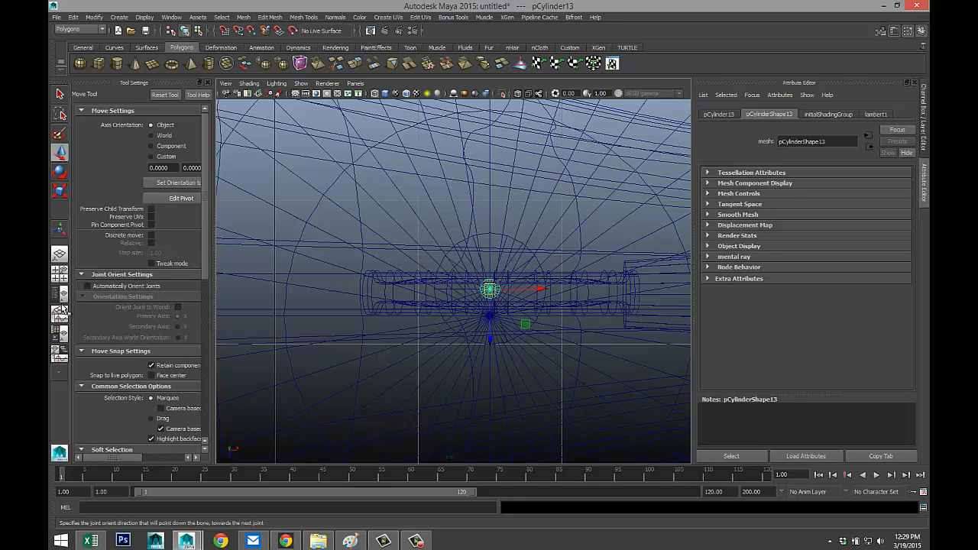
click(59, 272)
key(space)
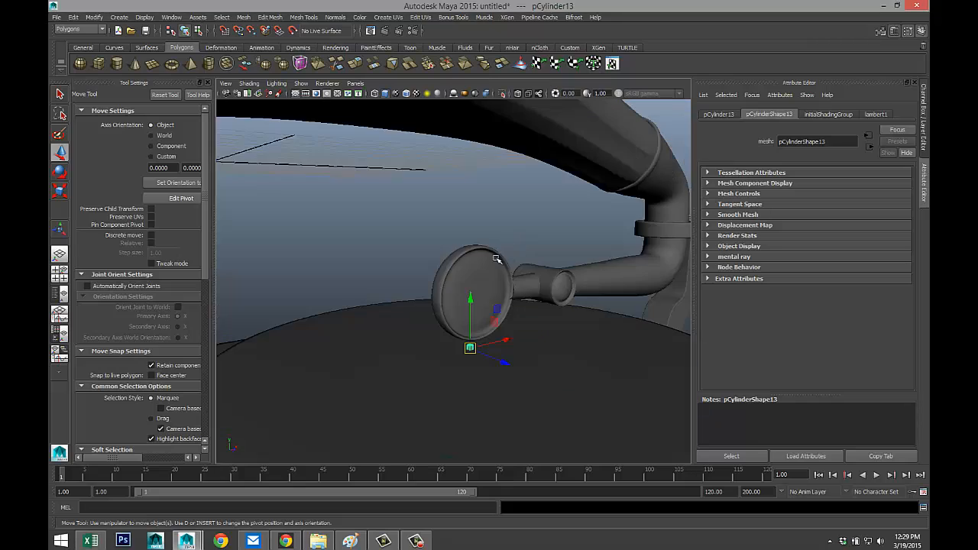
scroll(450, 285, down, 5)
alt+drag(408, 293, 352, 329)
click(621, 352)
scroll(602, 363, up, 3)
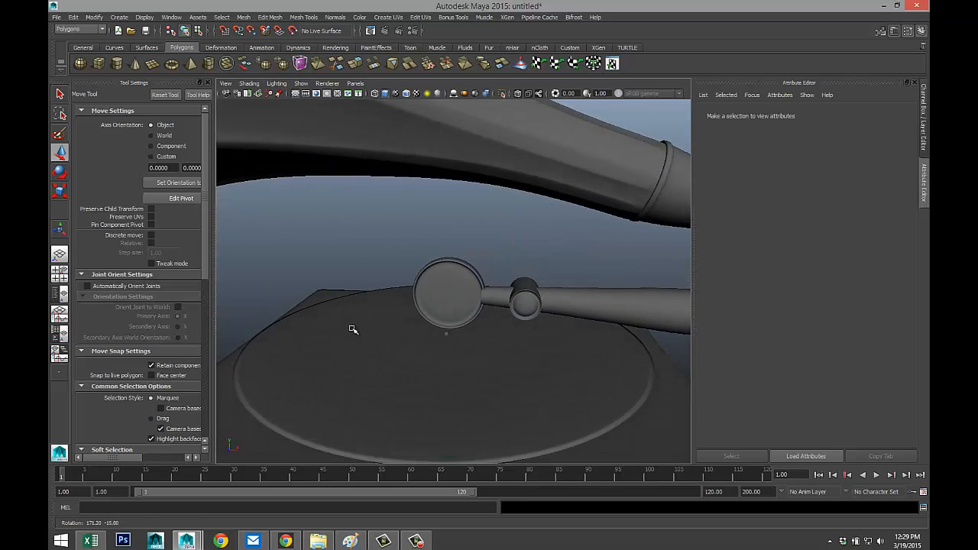
alt+middle_drag(352, 330, 295, 284)
alt+drag(295, 284, 292, 271)
scroll(351, 276, down, 4)
alt+drag(509, 290, 512, 310)
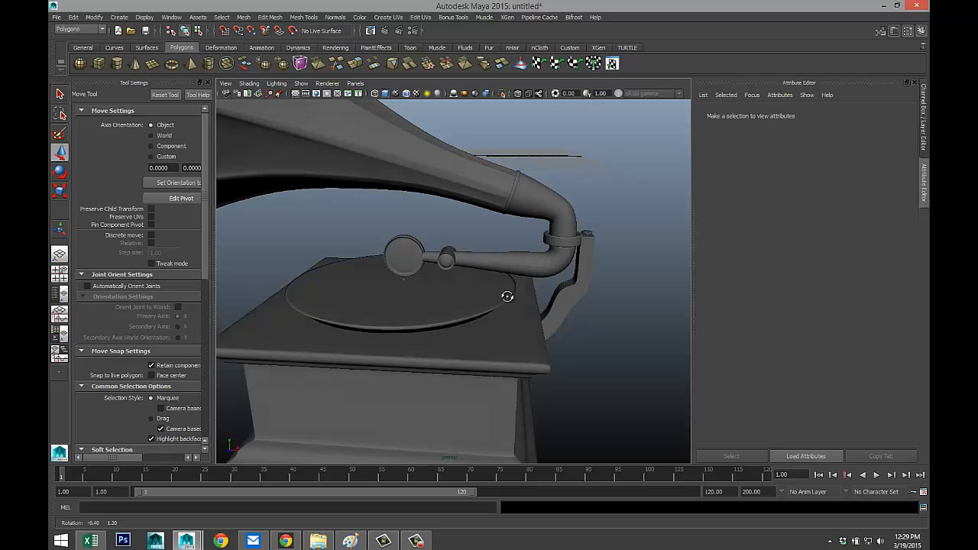
Select the combined horn and tonearm mesh and, in the side view, relocate its pivot to the pipe bend inside the support collar.
click(479, 190)
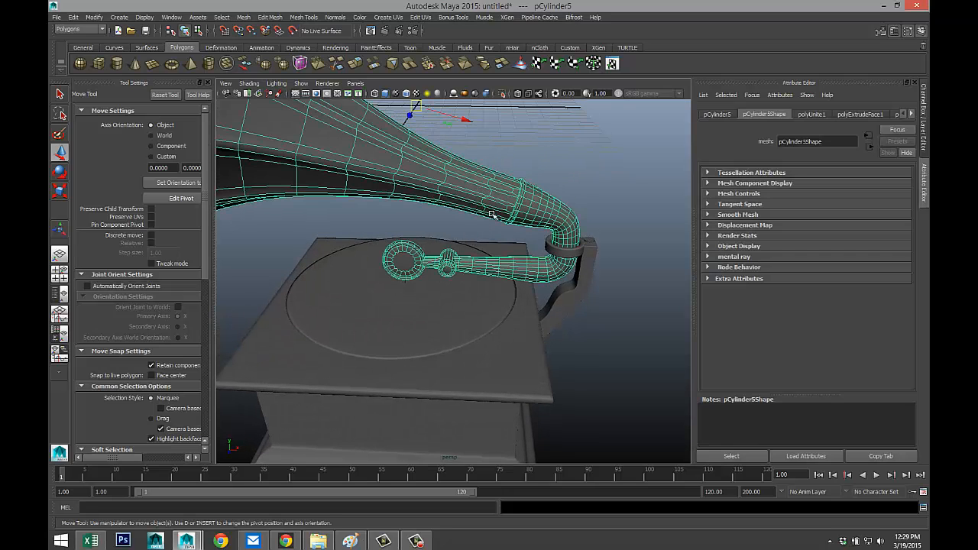
mouse_move(474, 292)
alt+mouse_down()
mouse_move(466, 286)
mouse_move(478, 282)
alt+mouse_up()
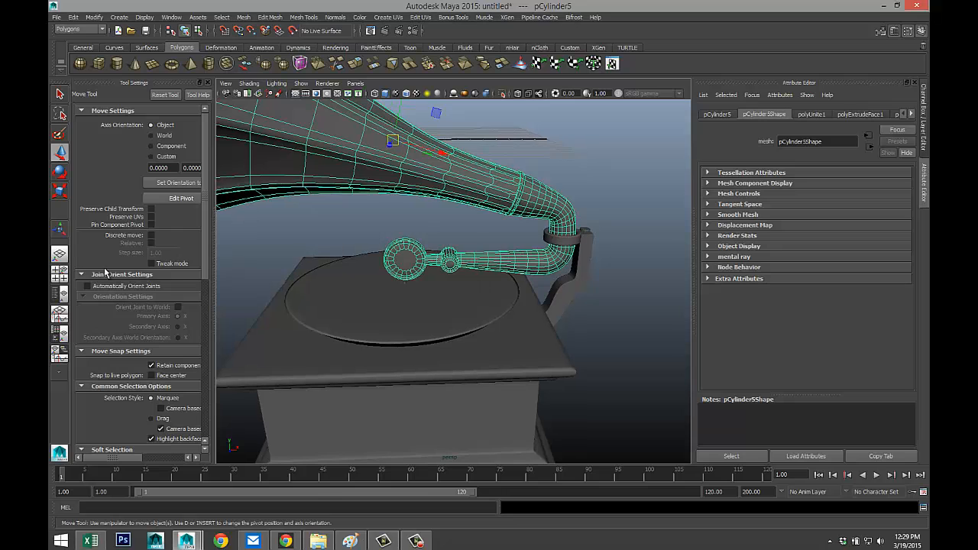
click(61, 275)
key(space)
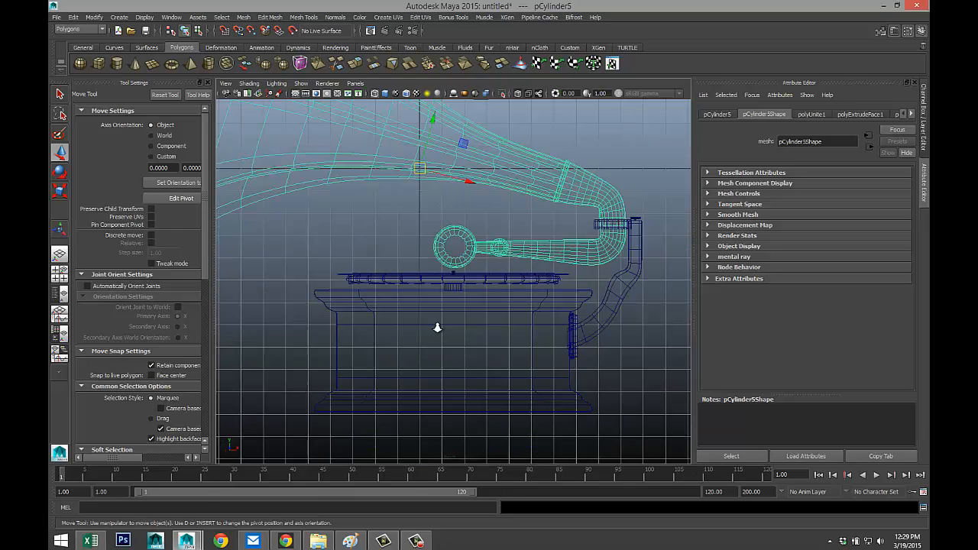
scroll(444, 326, down, 2)
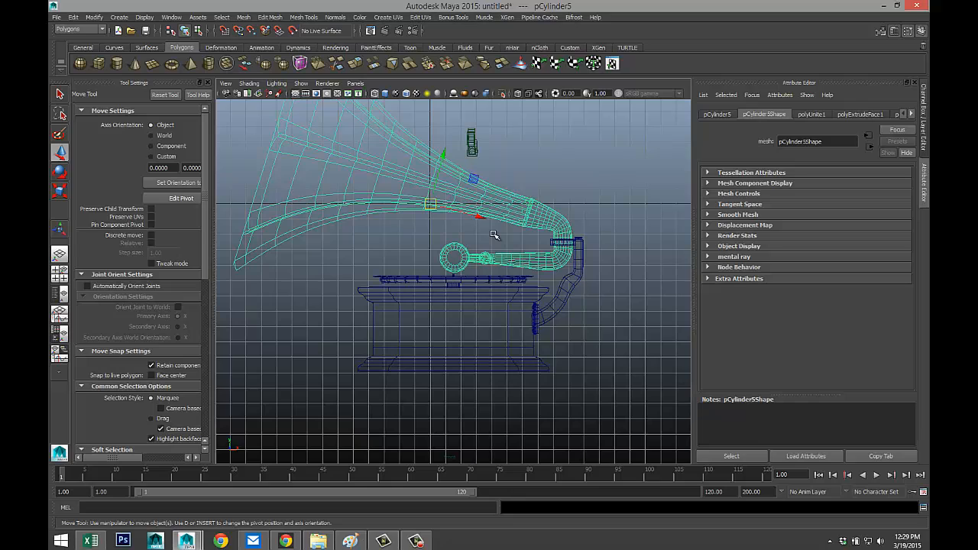
key(d)
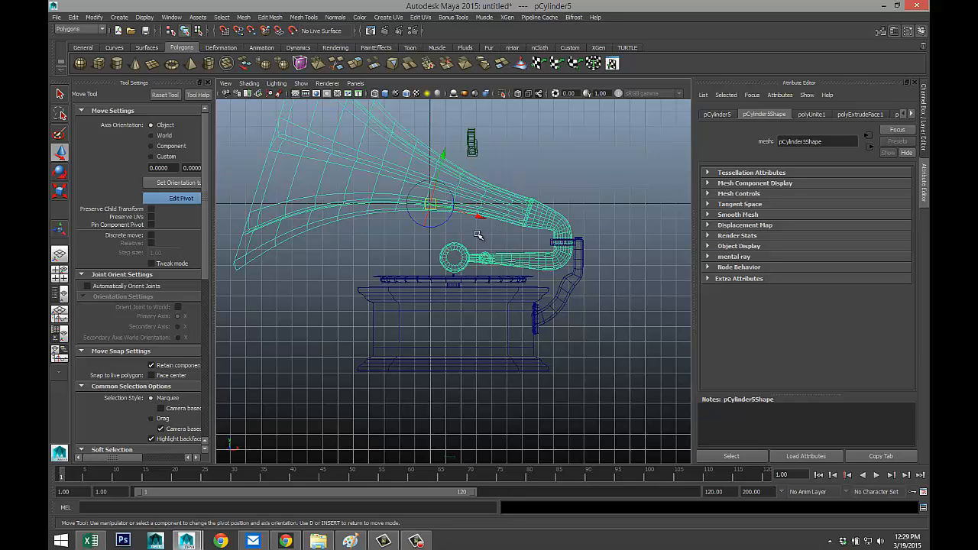
drag(479, 218, 612, 267)
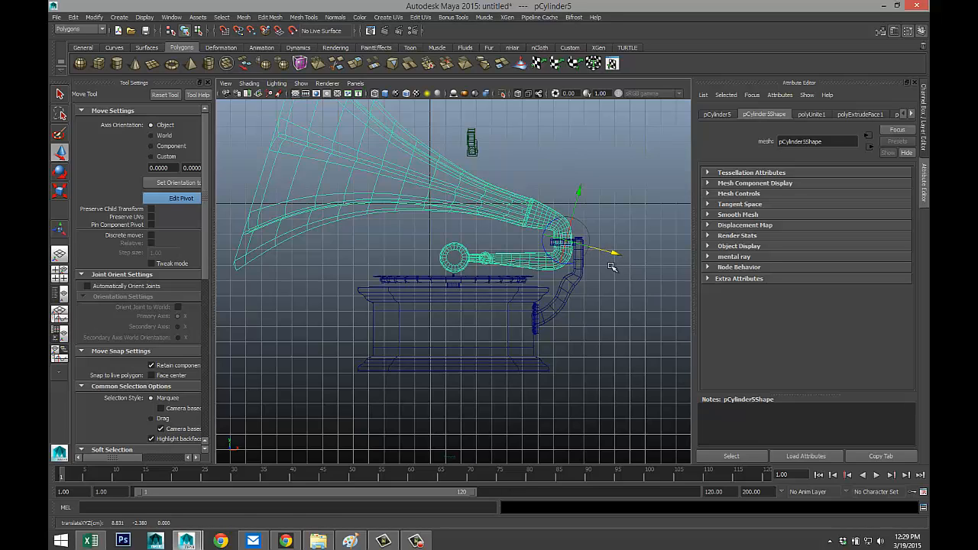
key(d)
drag(581, 196, 579, 210)
key(d)
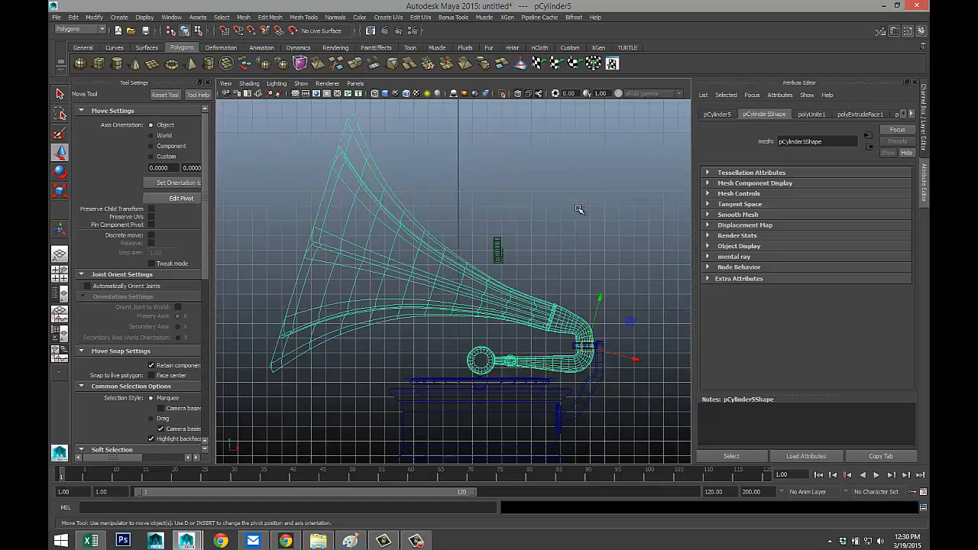
Set the Move tool's axis orientation to World and refine the horn's pivot horizontally and vertically to center it within the collar.
scroll(598, 312, up, 10)
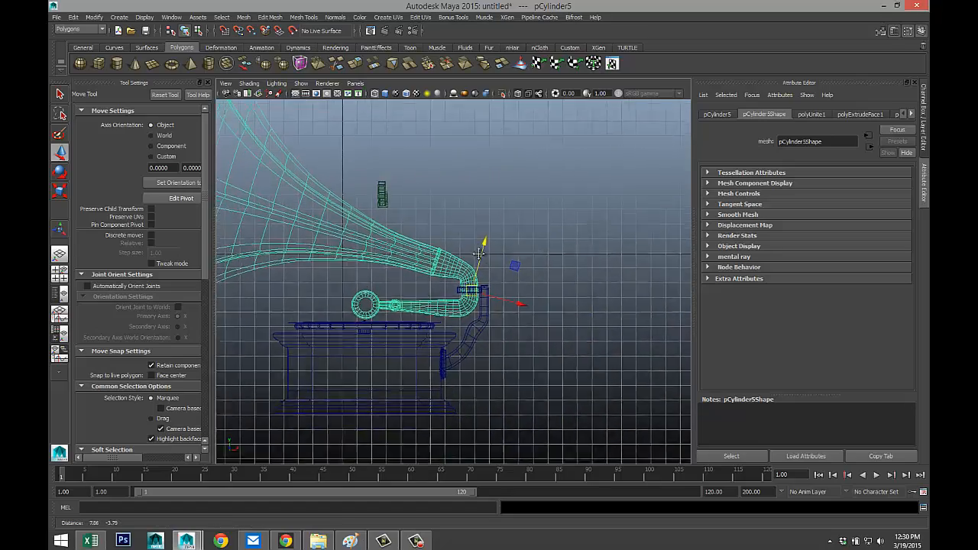
scroll(553, 287, up, 6)
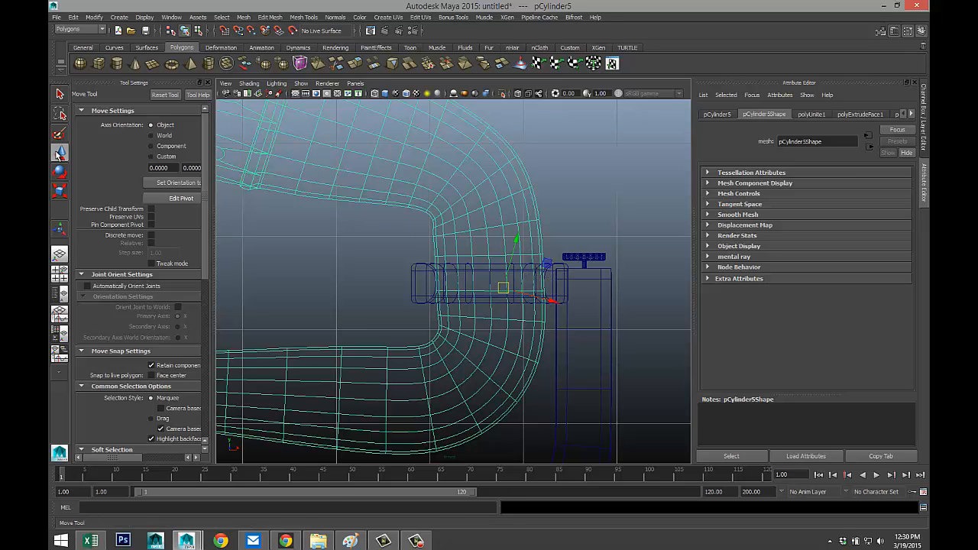
click(150, 135)
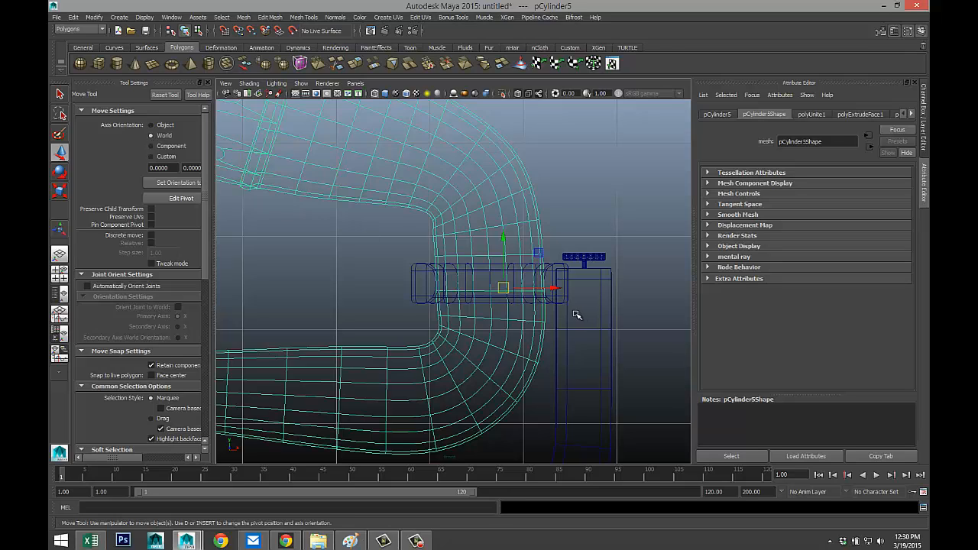
key(d)
drag(552, 287, 540, 289)
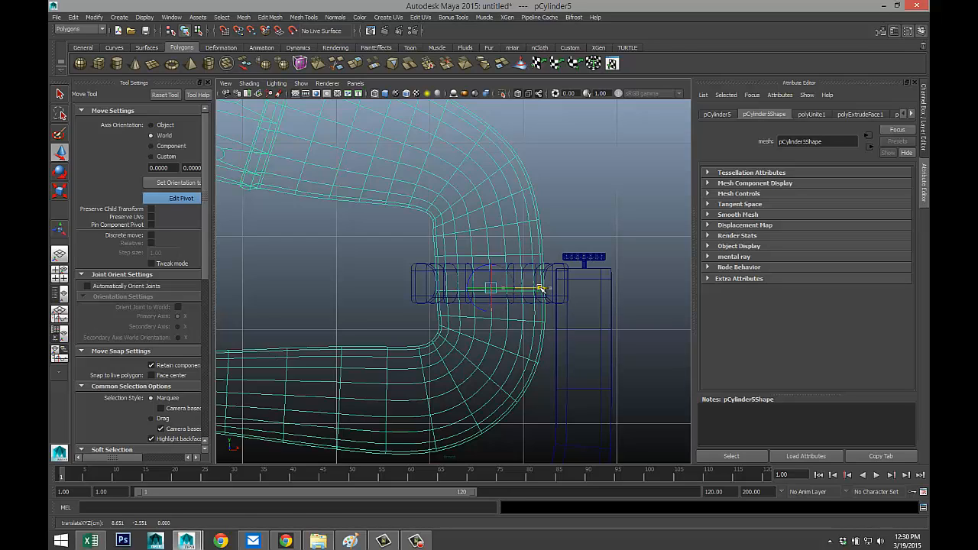
drag(492, 239, 491, 235)
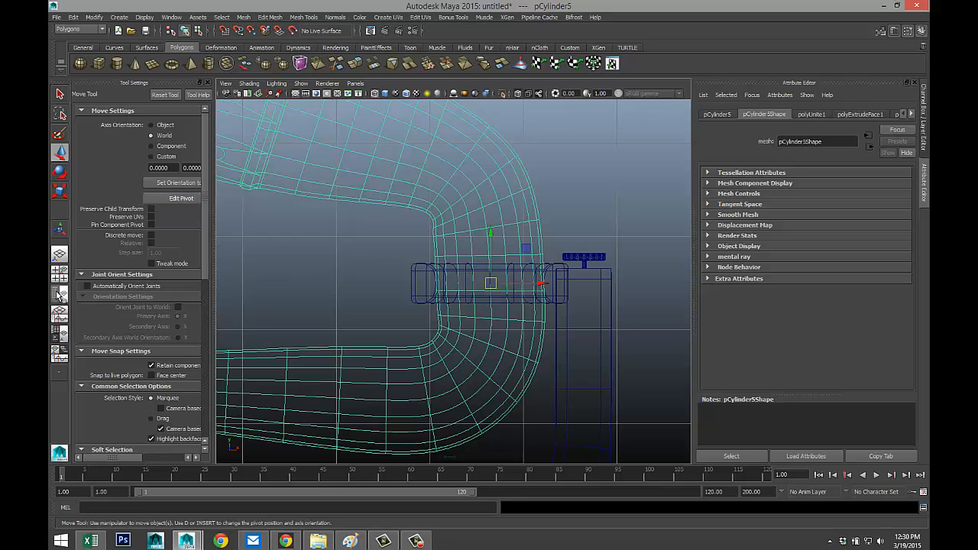
In the end-on view facing the horn's bell, shift its pivot along Z onto the gramophone's center line.
key(space)
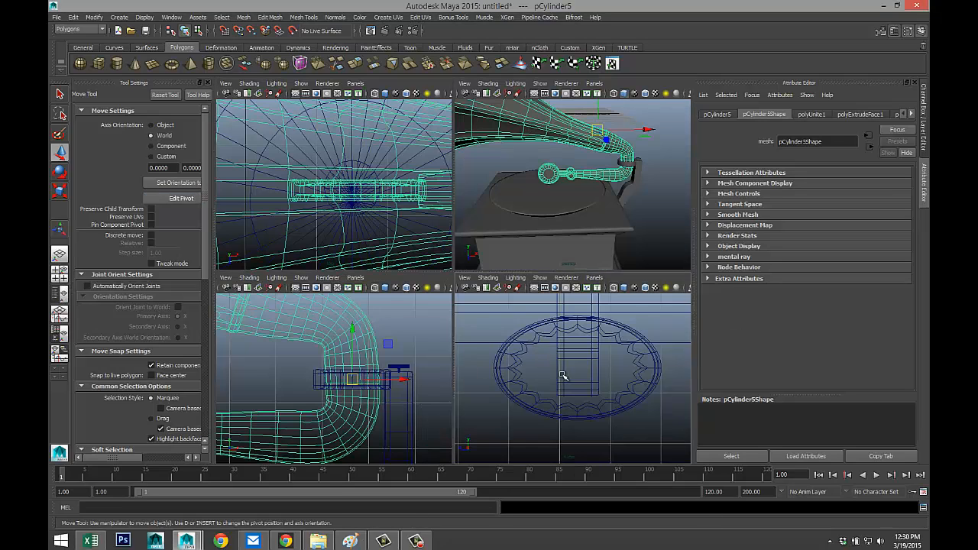
key(space)
scroll(550, 371, up, 3)
scroll(550, 371, down, 5)
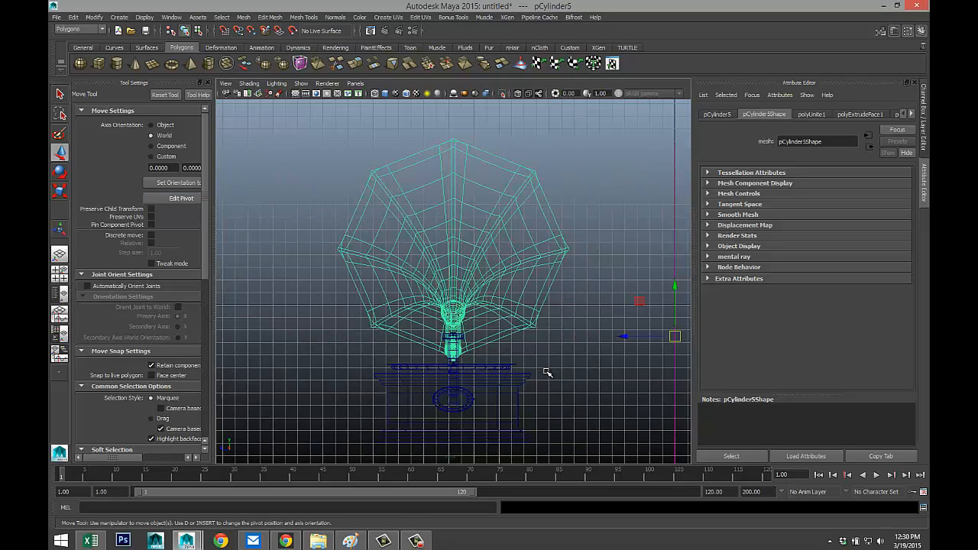
key(Insert)
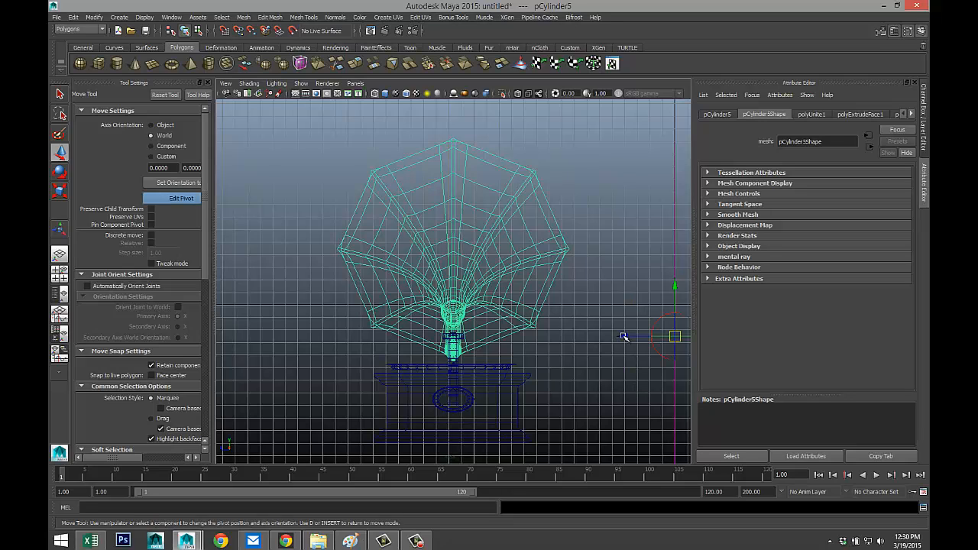
drag(623, 337, 405, 342)
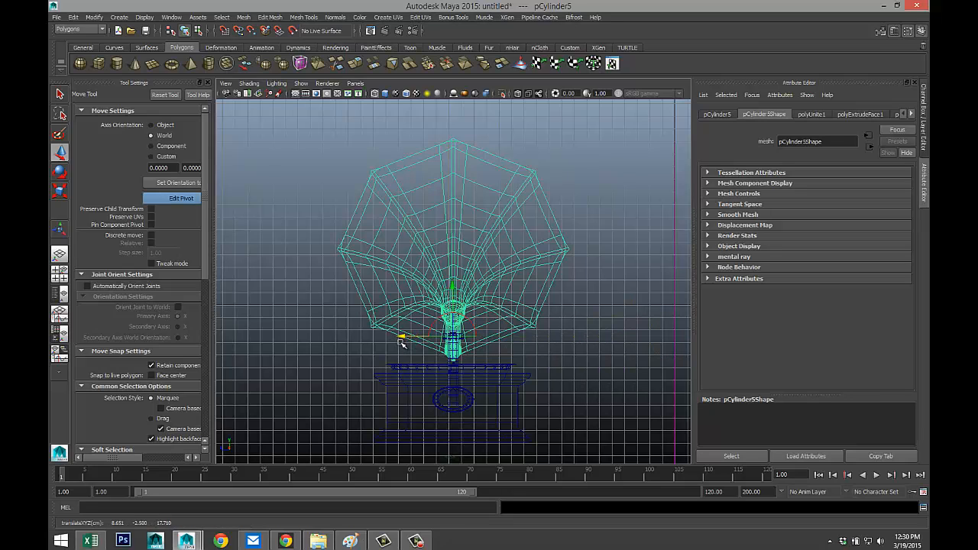
key(Insert)
Fine-tune the horn's pivot along Z so it lines up with the stem of the small knob above the collar.
scroll(417, 355, up, 2)
scroll(519, 368, up, 1)
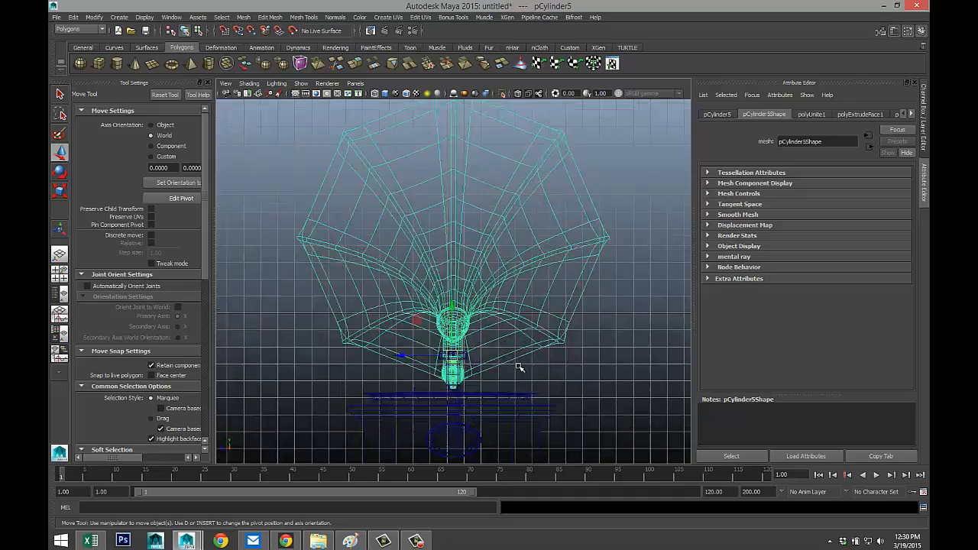
scroll(525, 369, up, 6)
alt+middle_drag(531, 369, 537, 146)
scroll(524, 277, up, 1)
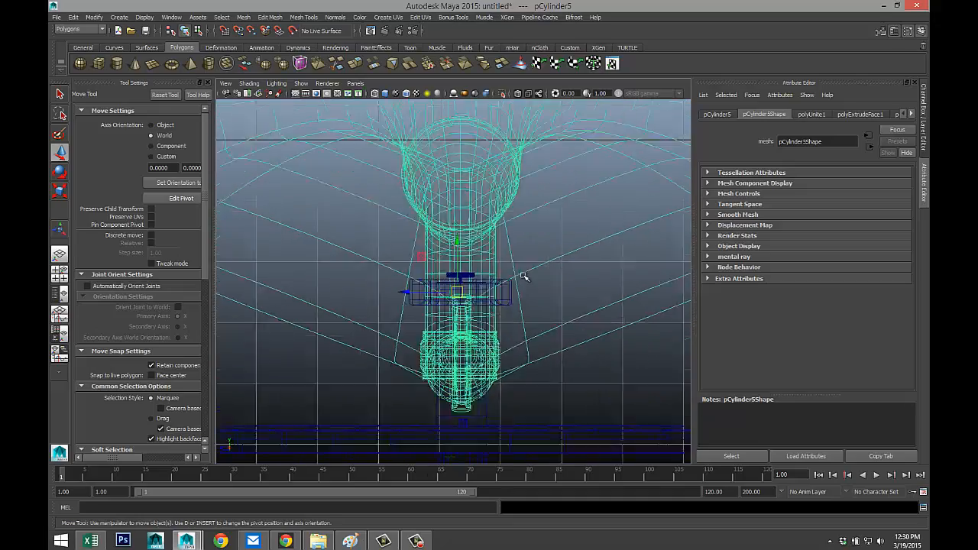
scroll(524, 276, up, 6)
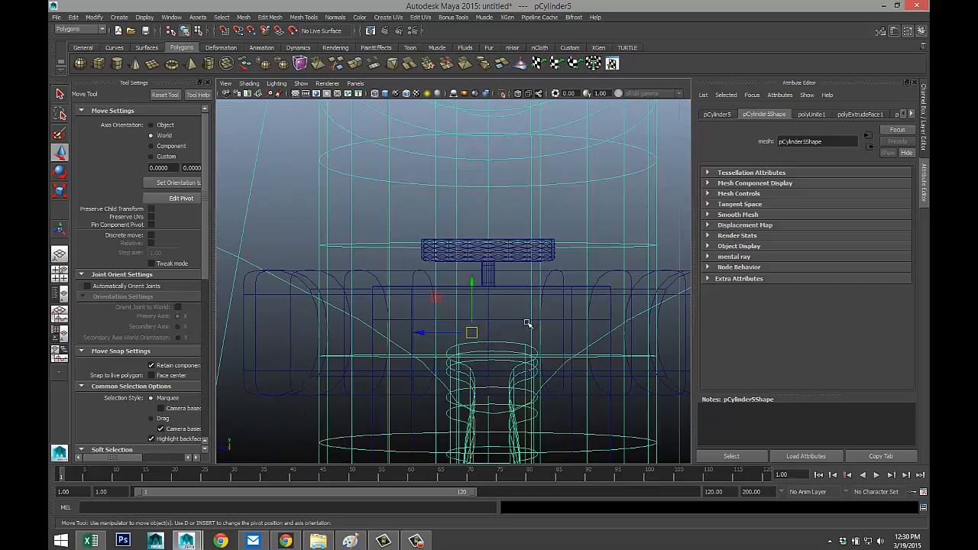
key(Insert)
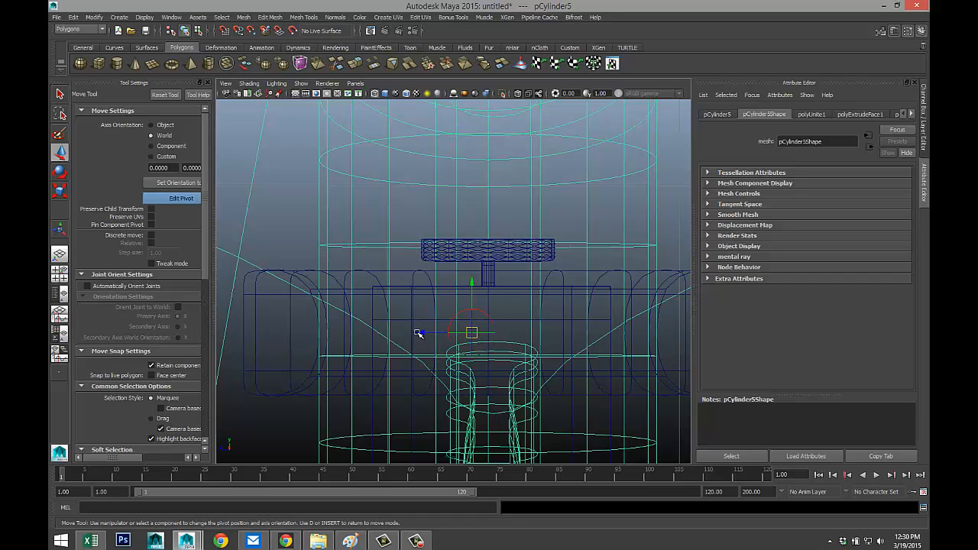
drag(418, 334, 422, 333)
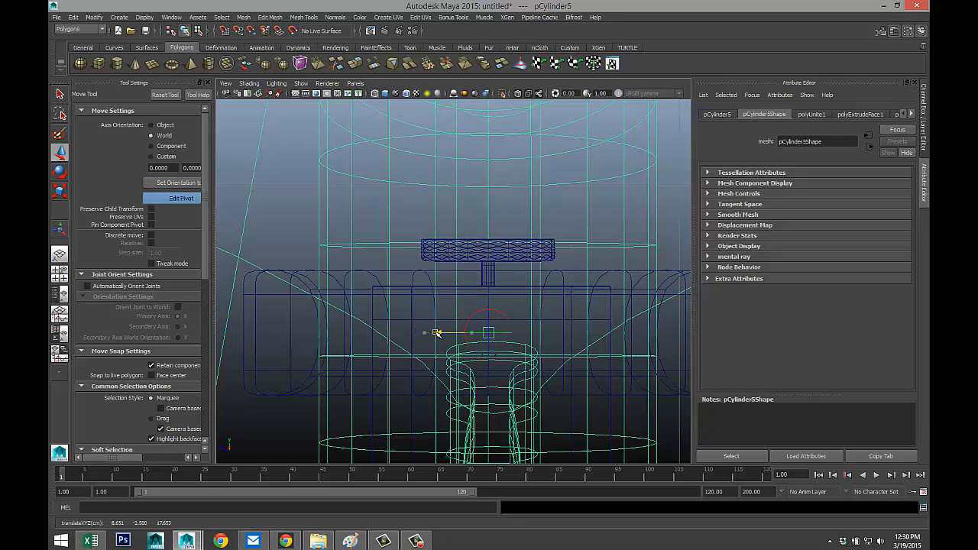
key(Insert)
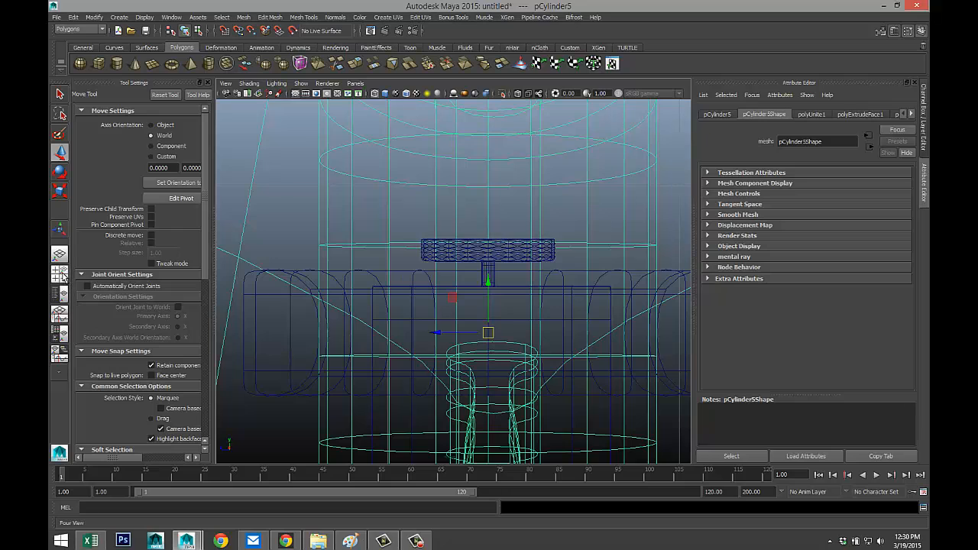
In the perspective view, rotate the horn and tonearm about the vertical axis so the round sound box swings toward the record's edge.
click(59, 272)
key(space)
scroll(487, 254, up, 3)
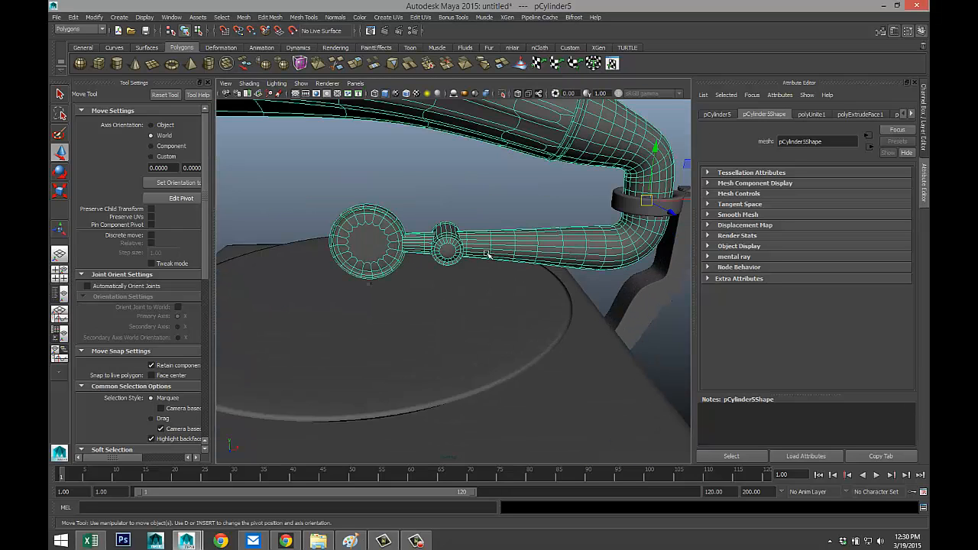
alt+drag(425, 277, 464, 286)
scroll(479, 296, down, 3)
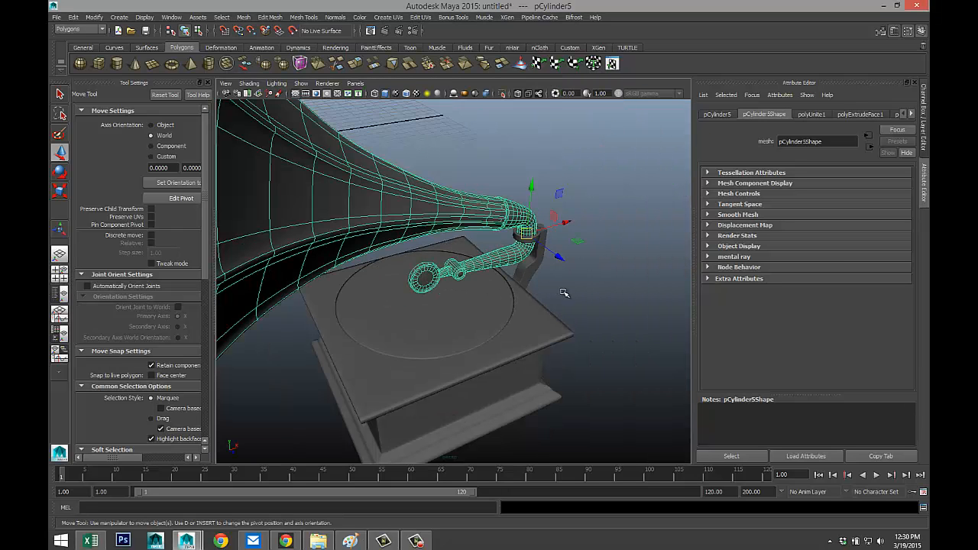
key(e)
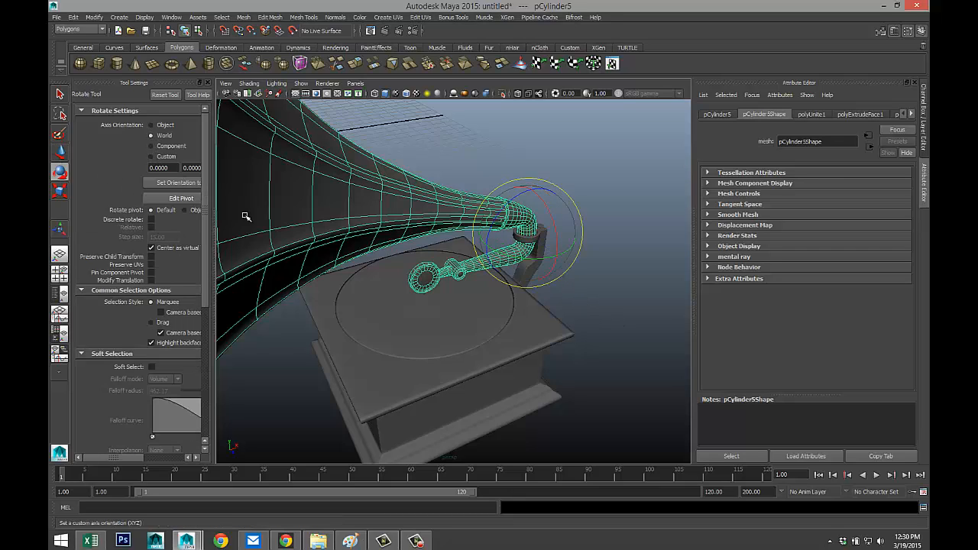
mouse_move(531, 262)
mouse_down()
mouse_move(541, 257)
mouse_move(528, 258)
mouse_move(530, 279)
mouse_up()
alt+drag(439, 281, 520, 259)
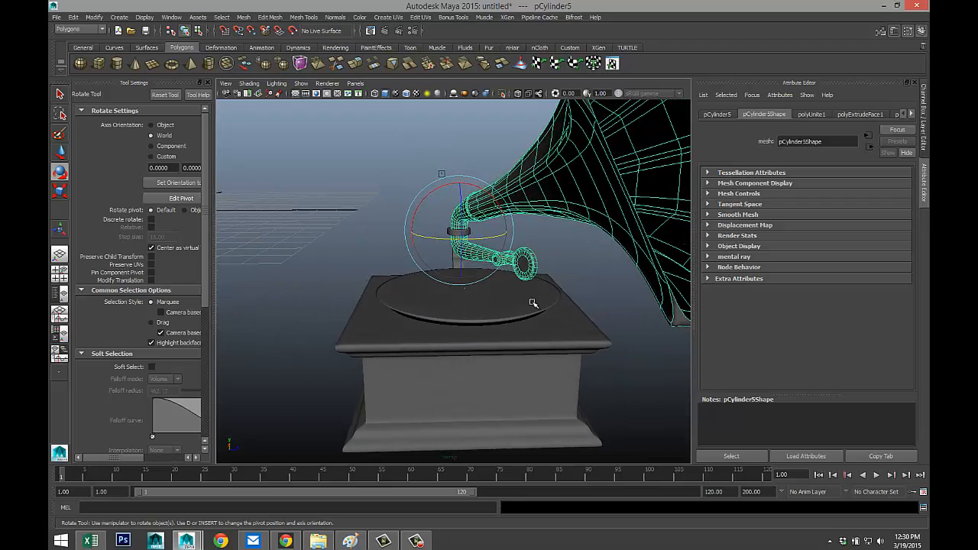
scroll(534, 303, up, 5)
alt+drag(538, 296, 433, 280)
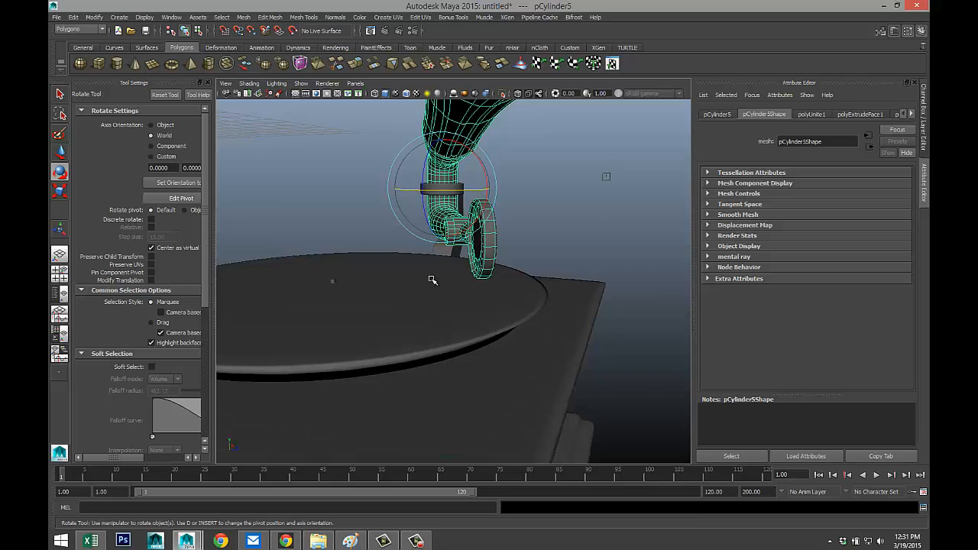
Finish rotating the horn and tonearm over the record's edge, and select the lowest rim face of the round sound box.
drag(422, 190, 423, 190)
alt+drag(479, 254, 436, 282)
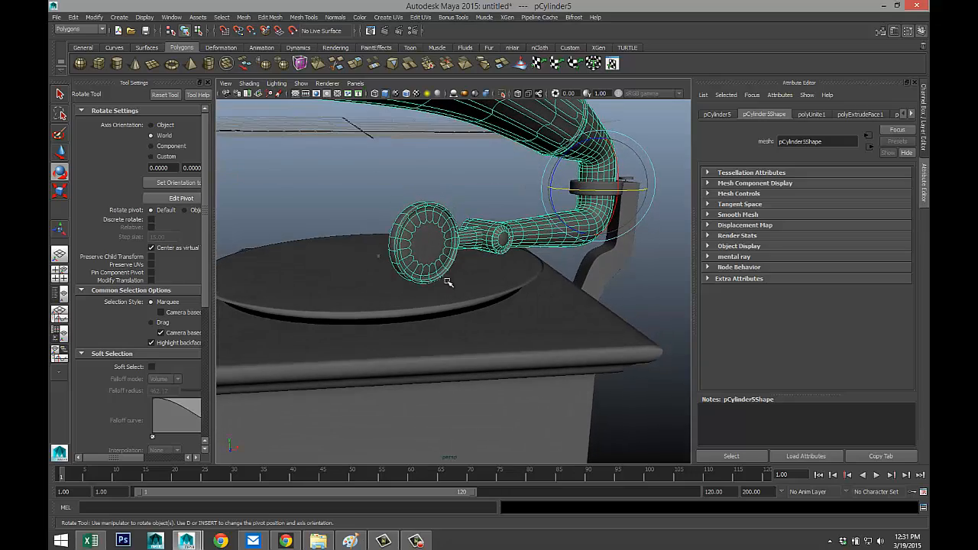
alt+middle_drag(449, 284, 470, 246)
scroll(476, 261, down, 3)
scroll(478, 260, up, 6)
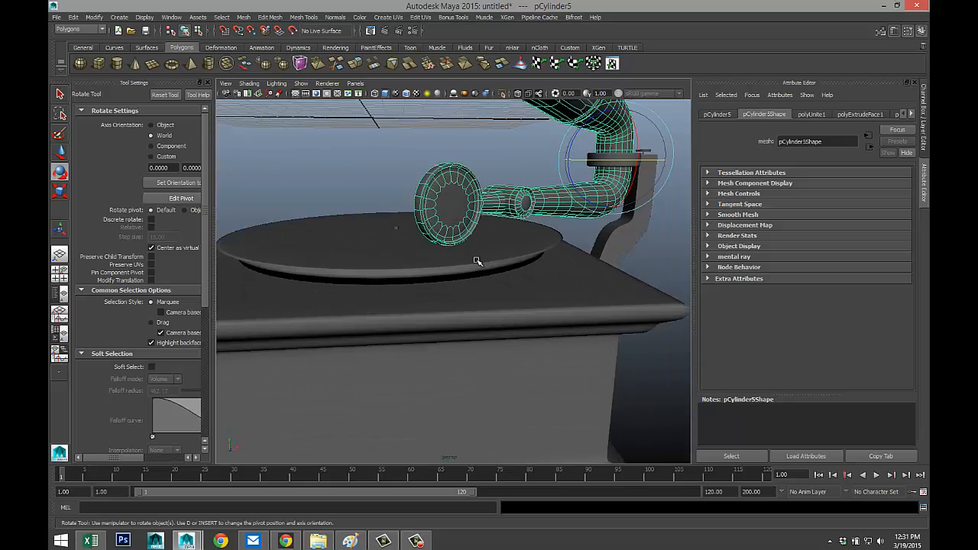
mouse_move(458, 256)
alt+mouse_down()
mouse_move(467, 244)
mouse_move(446, 242)
mouse_move(469, 244)
alt+mouse_up()
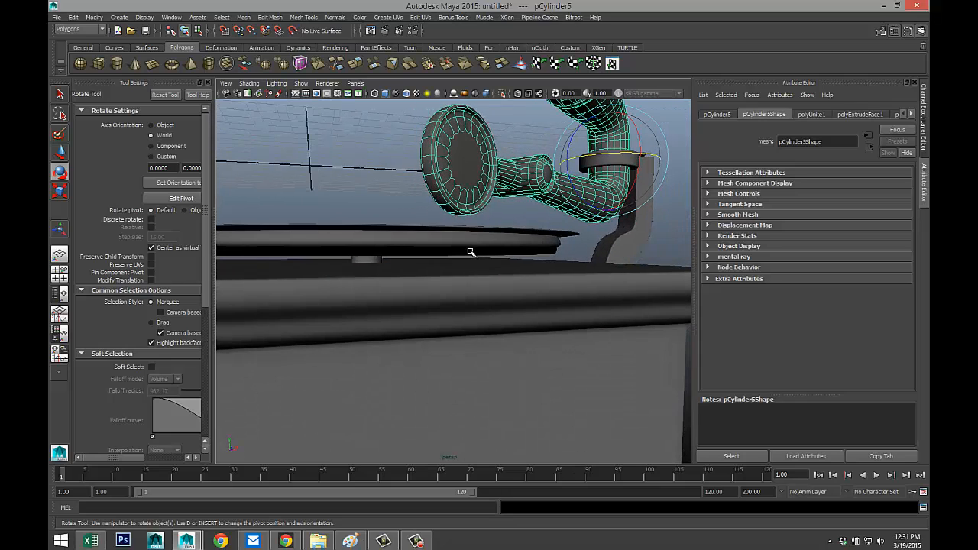
right_drag(449, 181, 453, 202)
click(448, 181)
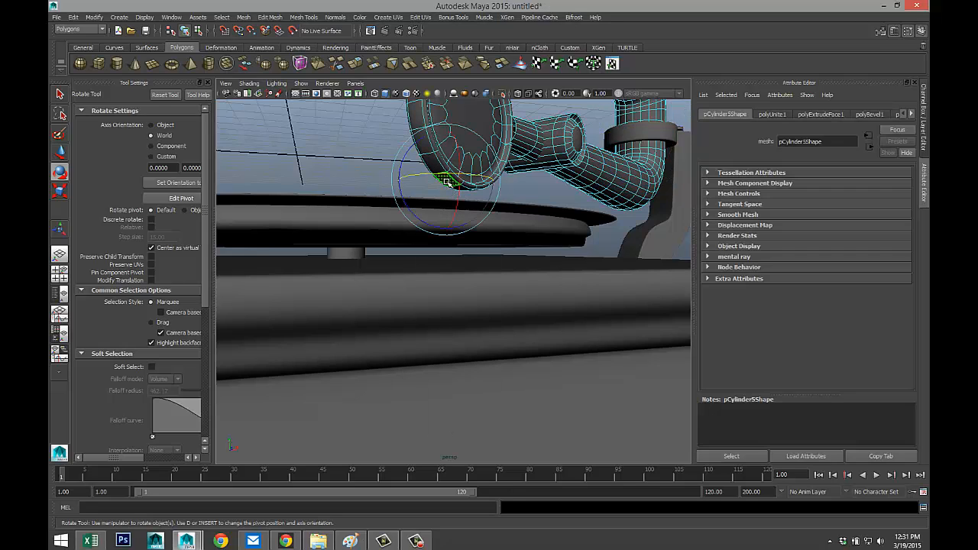
click(272, 18)
click(312, 281)
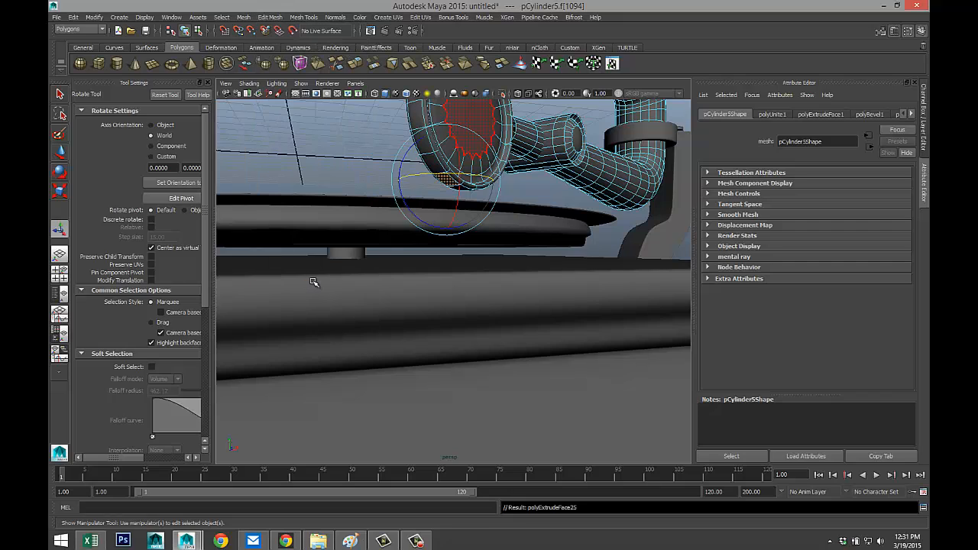
key(w)
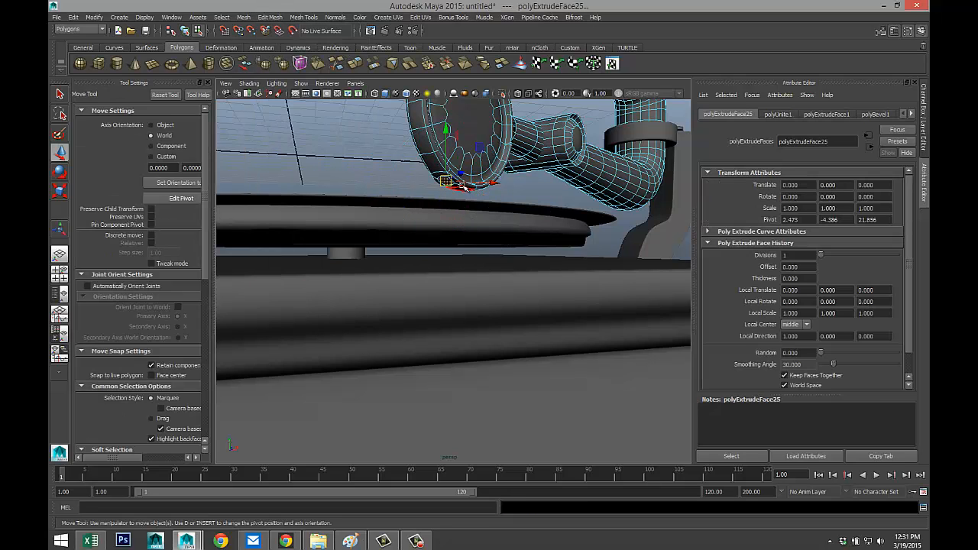
key(ctrl+z)
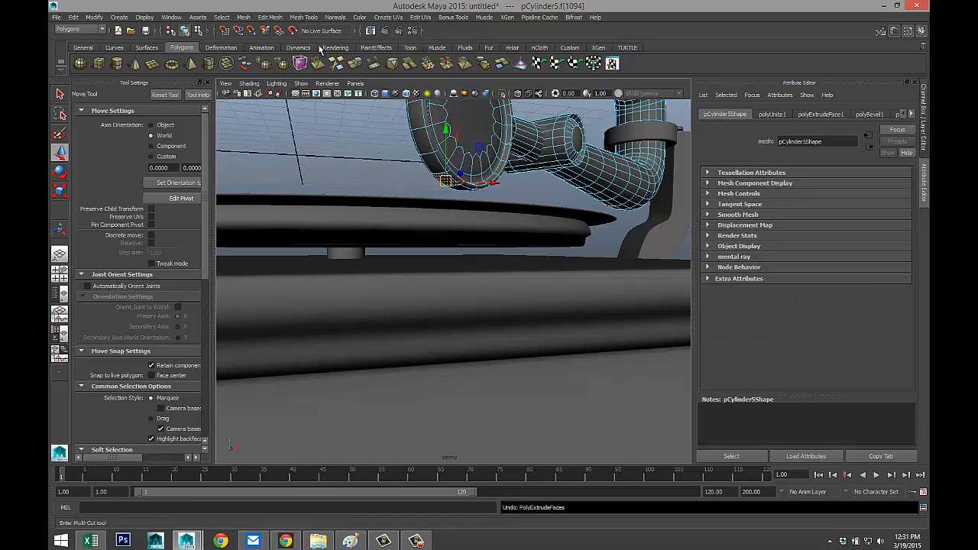
Extrude the selected rim face outward by about 0.115 to form a small lug below the sound box.
click(304, 17)
mouse_move(270, 17)
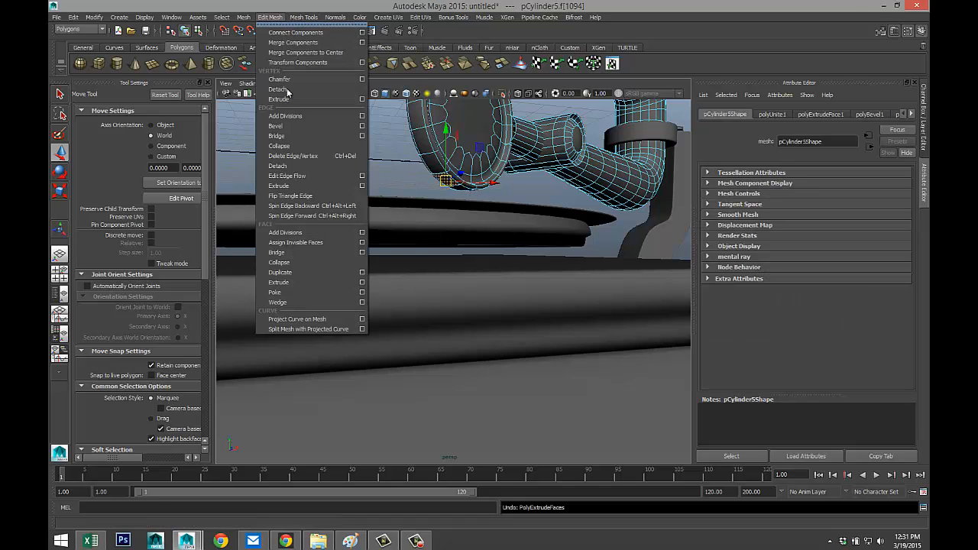
click(324, 283)
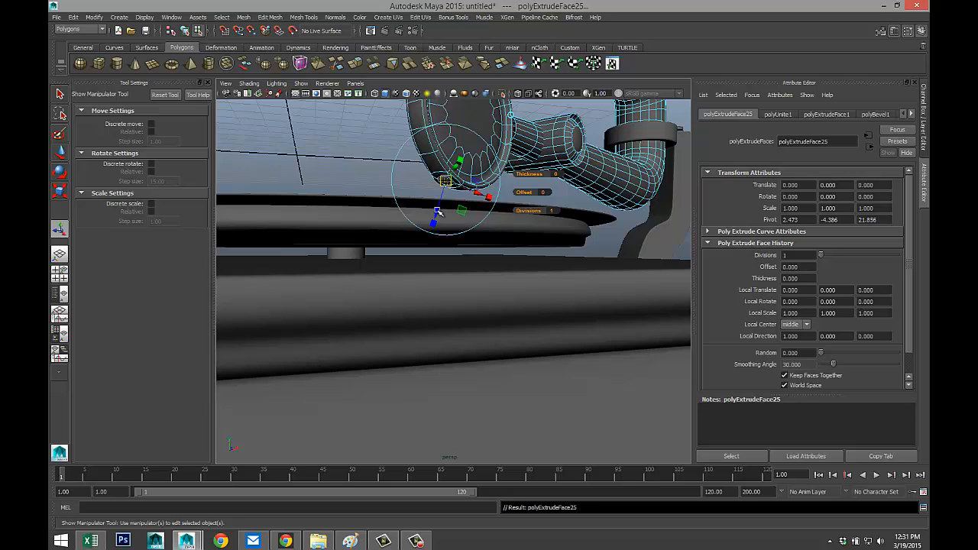
drag(438, 212, 439, 227)
scroll(467, 256, up, 5)
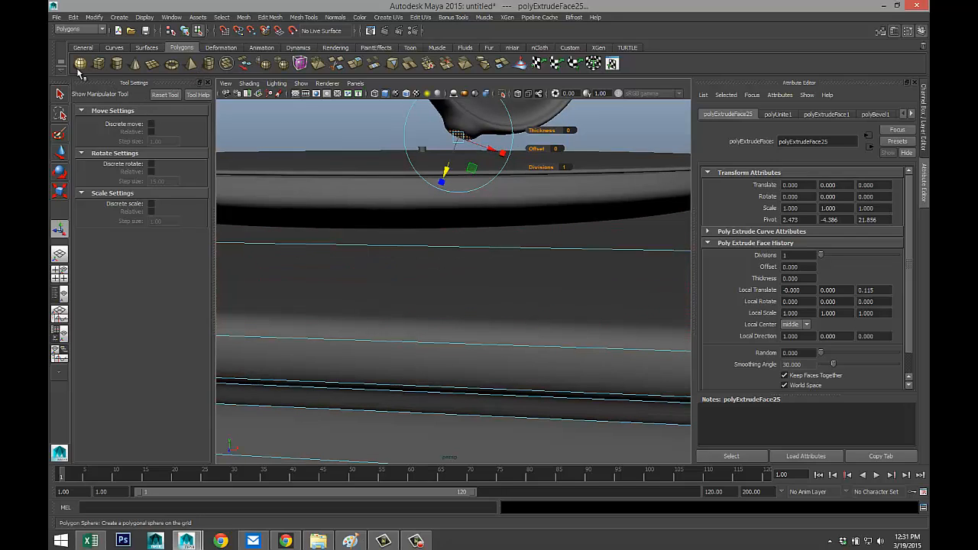
Create a tall polygon cone in the open space in front of the gramophone.
click(119, 18)
mouse_move(153, 42)
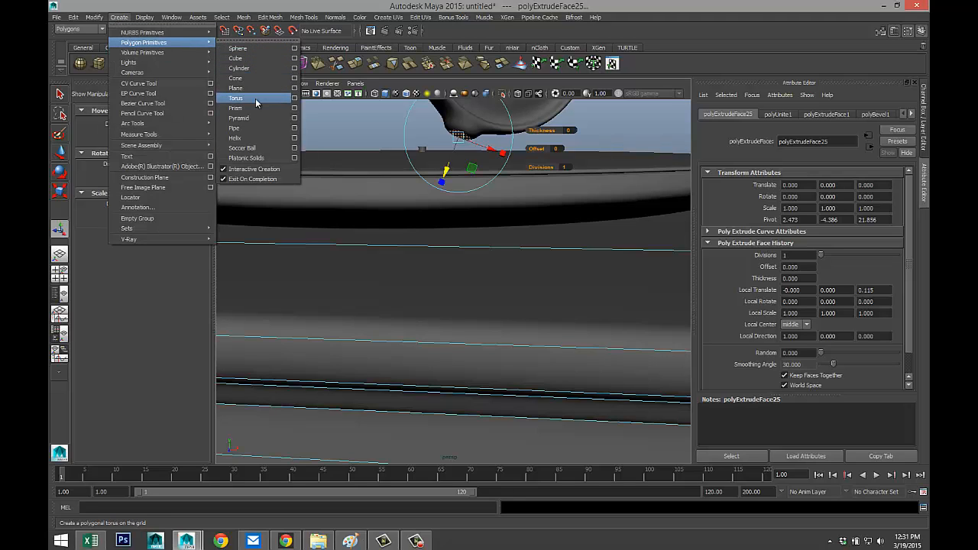
click(253, 78)
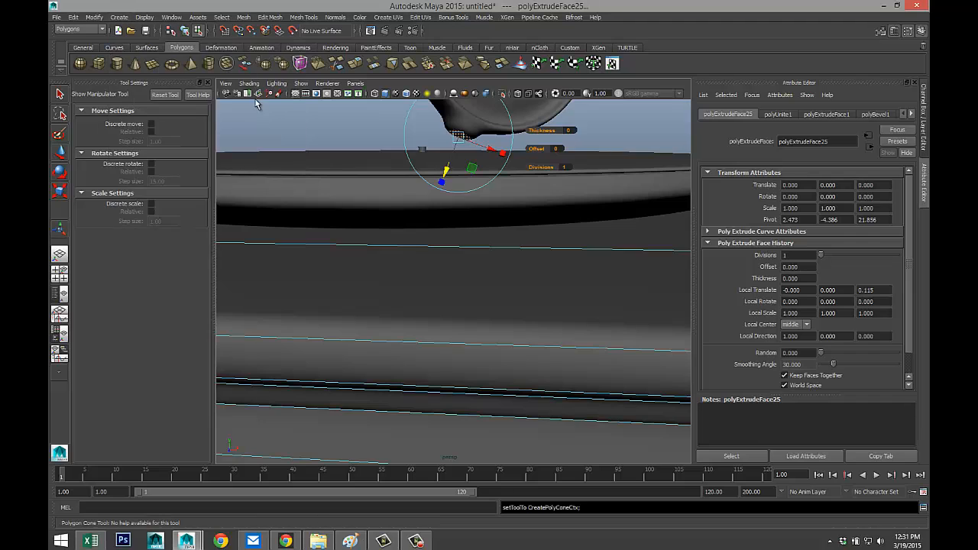
scroll(452, 294, down, 10)
drag(436, 430, 458, 426)
drag(436, 395, 418, 264)
alt+drag(477, 372, 436, 359)
Scale the cone's base vertices inward uniformly to about 0.086 to turn it into a thin needle.
right_drag(421, 349, 381, 294)
drag(360, 313, 524, 408)
key(r)
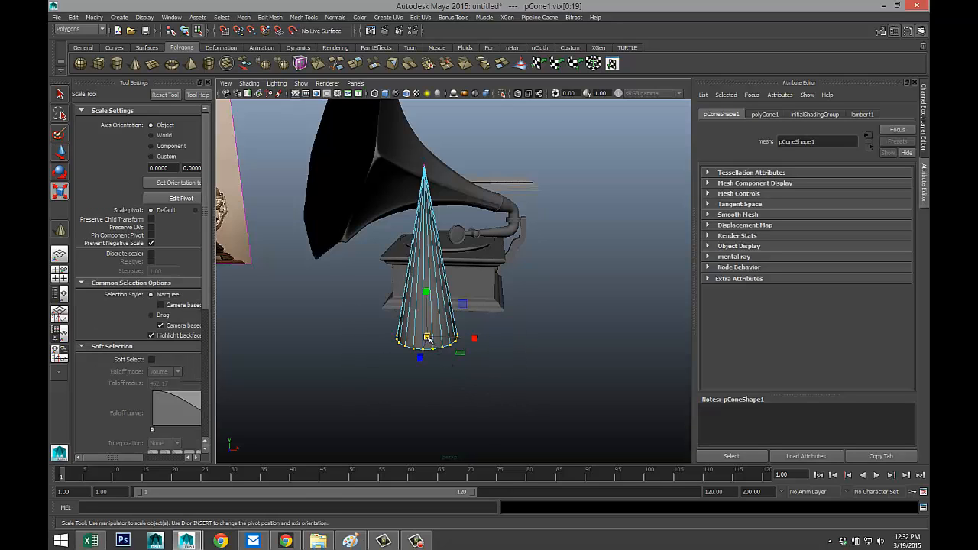
drag(427, 338, 389, 334)
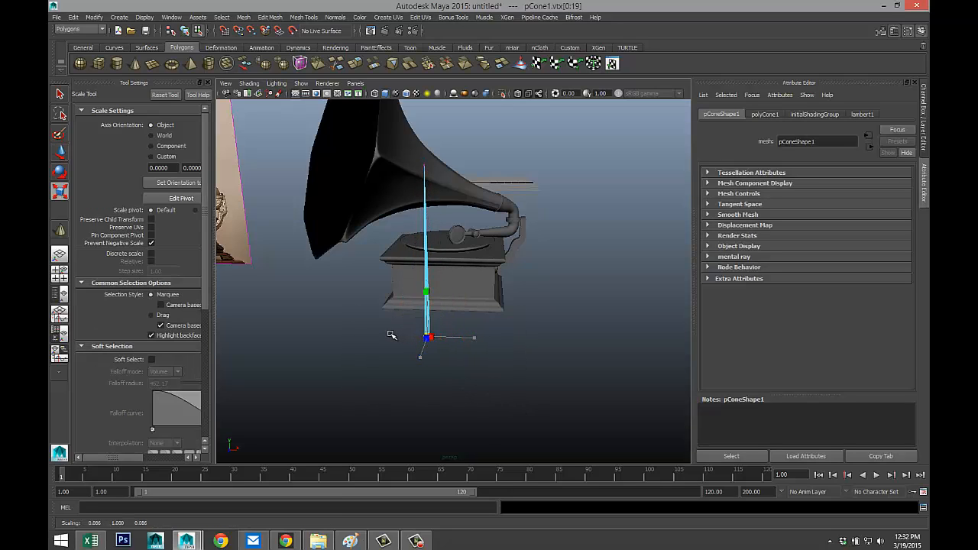
Lower the cone's tip vertex toward its base to shorten the needle.
click(425, 163)
key(w)
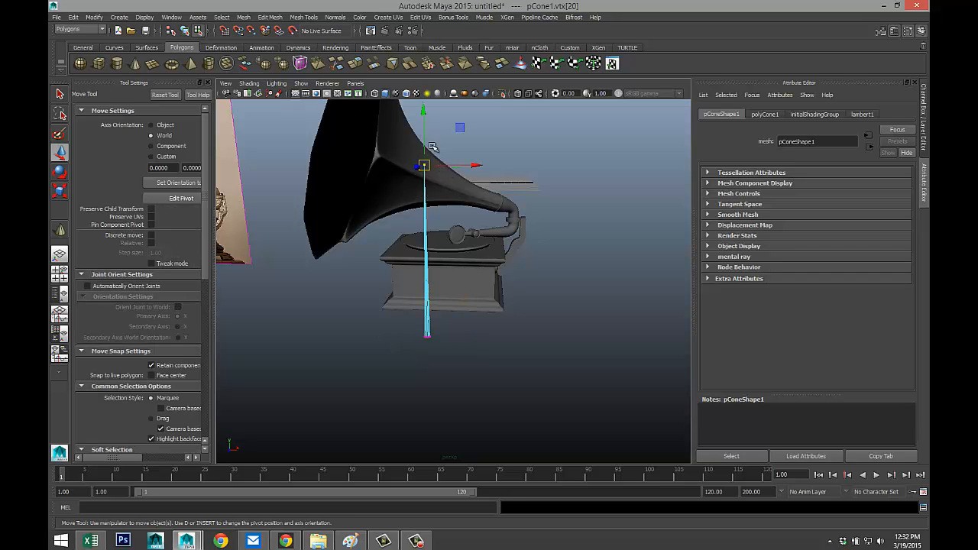
drag(422, 112, 425, 243)
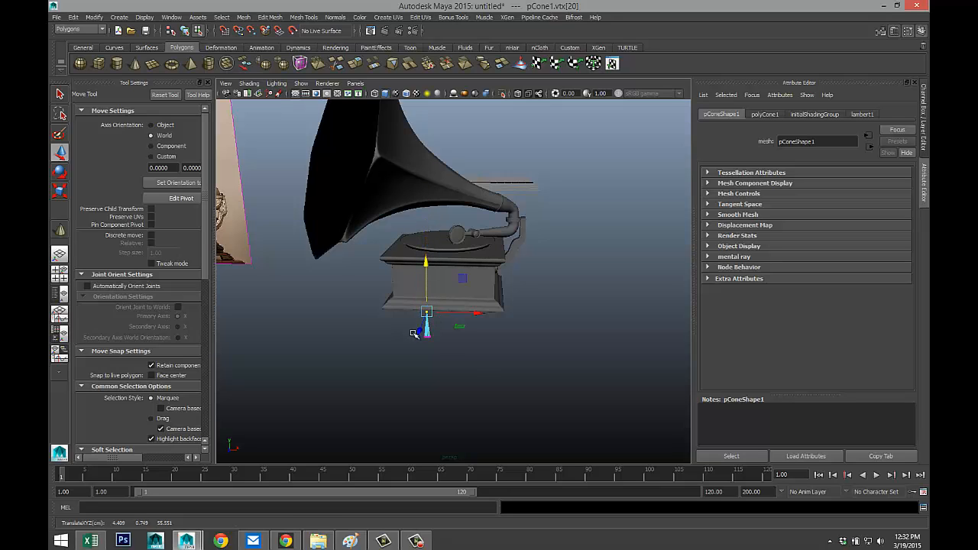
Scale the cone's base vertices inward again to thin the needle, and return to object mode.
mouse_move(413, 333)
mouse_down()
mouse_move(443, 357)
mouse_move(426, 344)
mouse_up()
key(r)
scroll(450, 356, up, 4)
scroll(452, 356, down, 1)
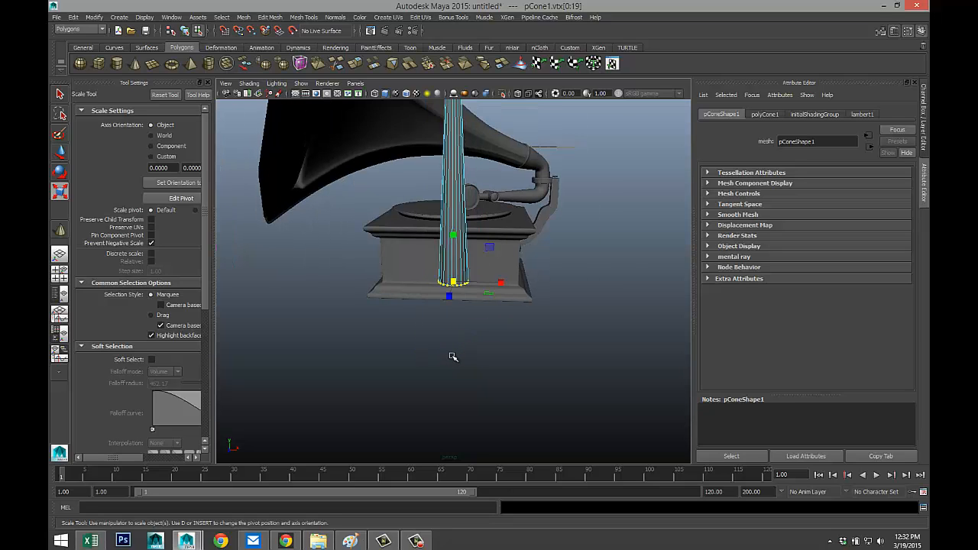
scroll(453, 354, up, 1)
right_drag(456, 199, 476, 190)
scroll(435, 287, down, 1)
scroll(434, 289, down, 1)
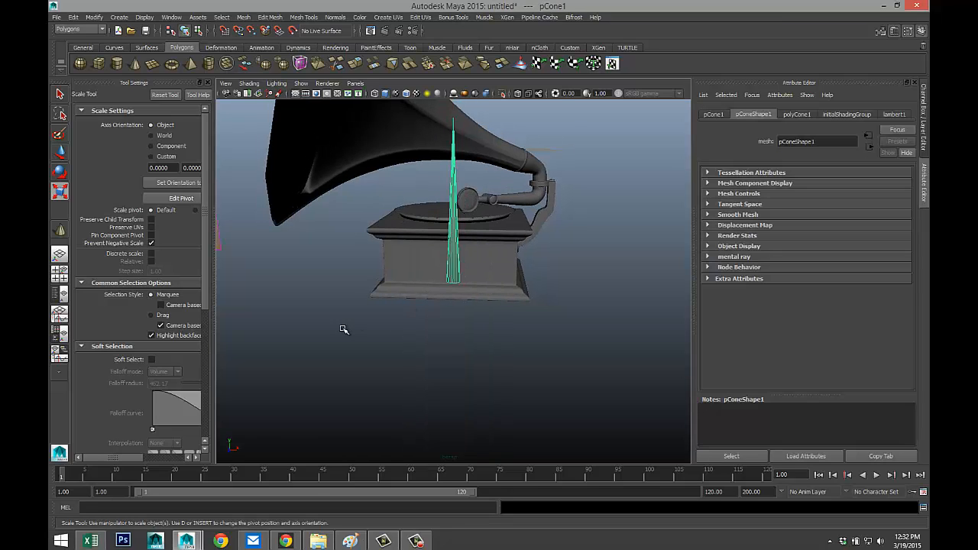
In the top view, move the cone along Z onto the gramophone, to about Z 21.02.
alt+drag(343, 330, 413, 336)
scroll(440, 348, down, 3)
scroll(443, 349, down, 4)
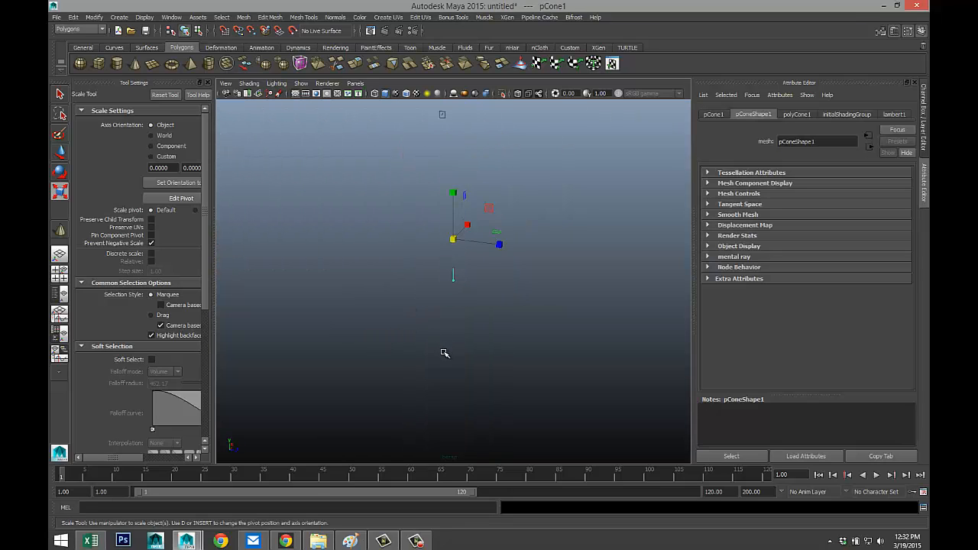
click(60, 272)
key(space)
scroll(352, 243, down, 8)
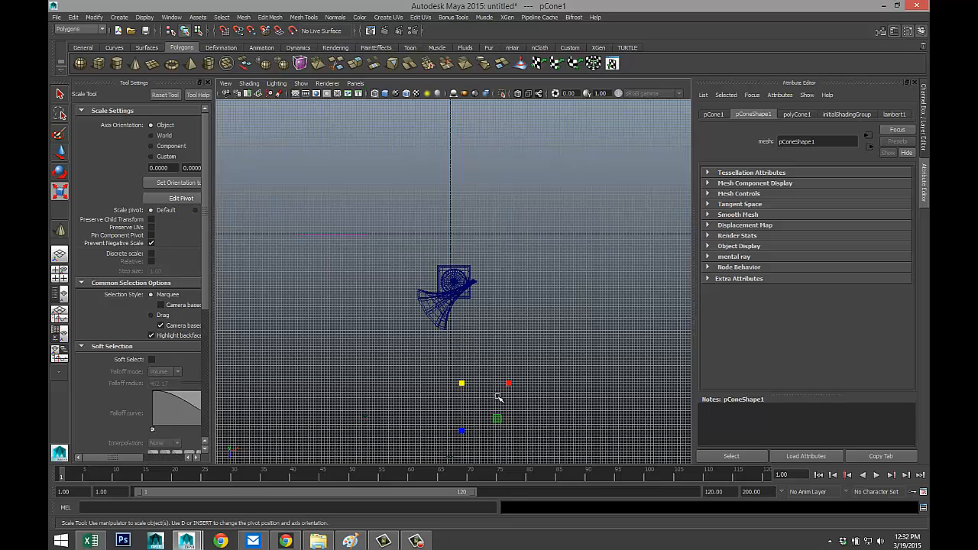
key(w)
drag(464, 435, 451, 350)
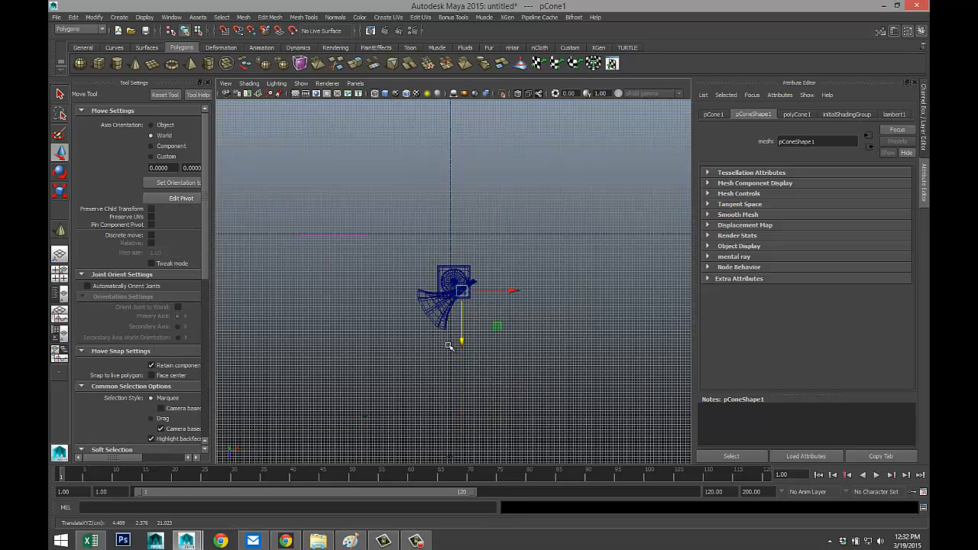
In the side view, lower the cone until its base sits just above the record.
click(59, 272)
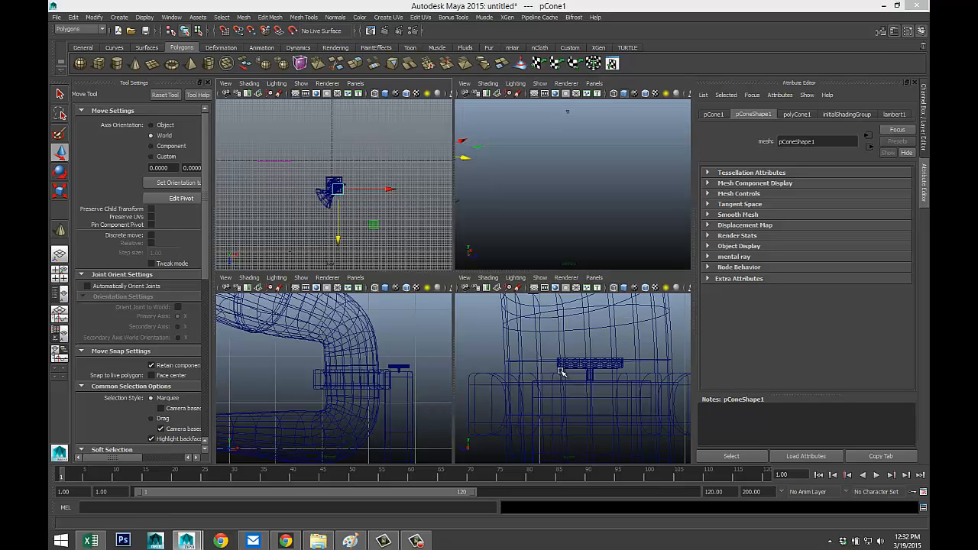
key(space)
key(f)
scroll(428, 382, down, 10)
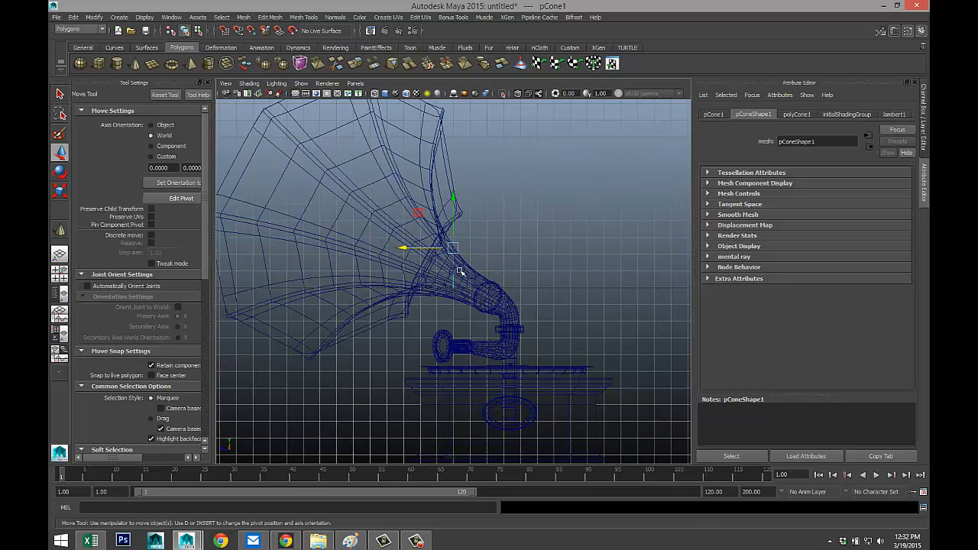
drag(453, 199, 455, 279)
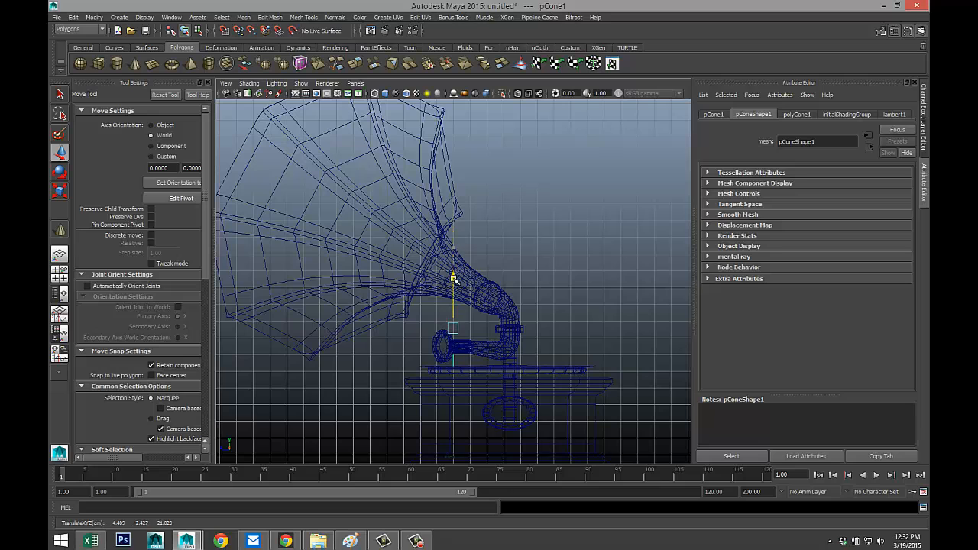
In the perspective view, center the cone's pivot and move the cone along X beside the sound box's small lug.
click(69, 279)
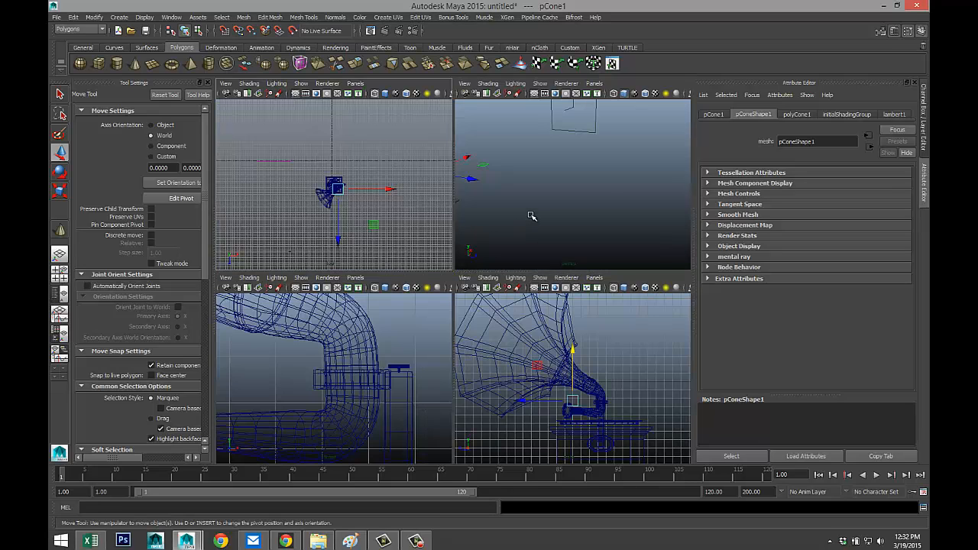
key(space)
key(f)
scroll(471, 299, down, 3)
scroll(467, 299, up, 3)
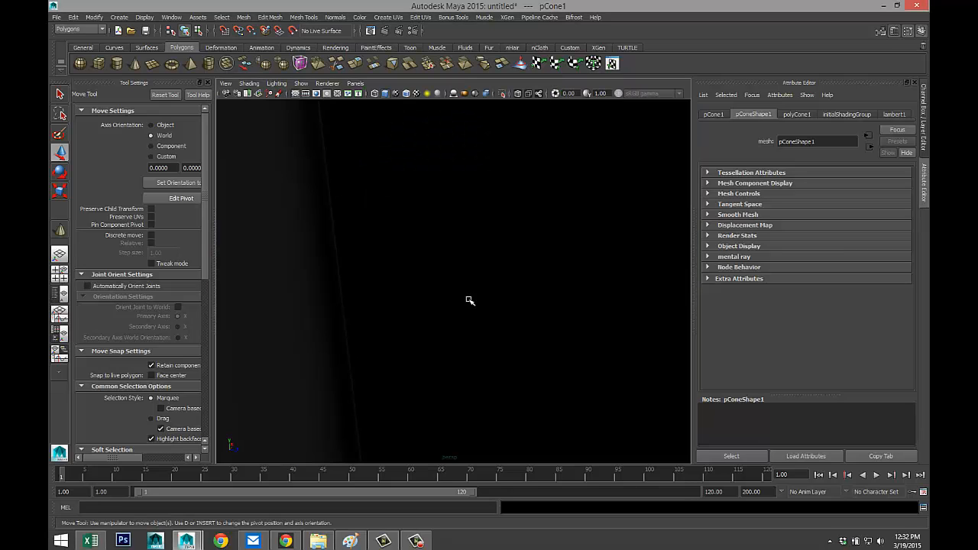
alt+drag(491, 311, 482, 275)
scroll(482, 279, down, 5)
alt+drag(446, 304, 409, 288)
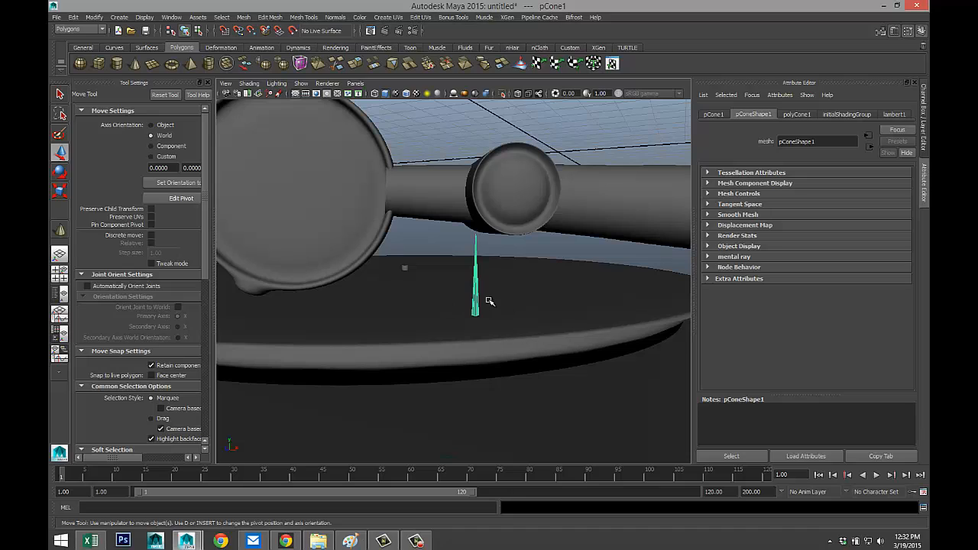
click(94, 17)
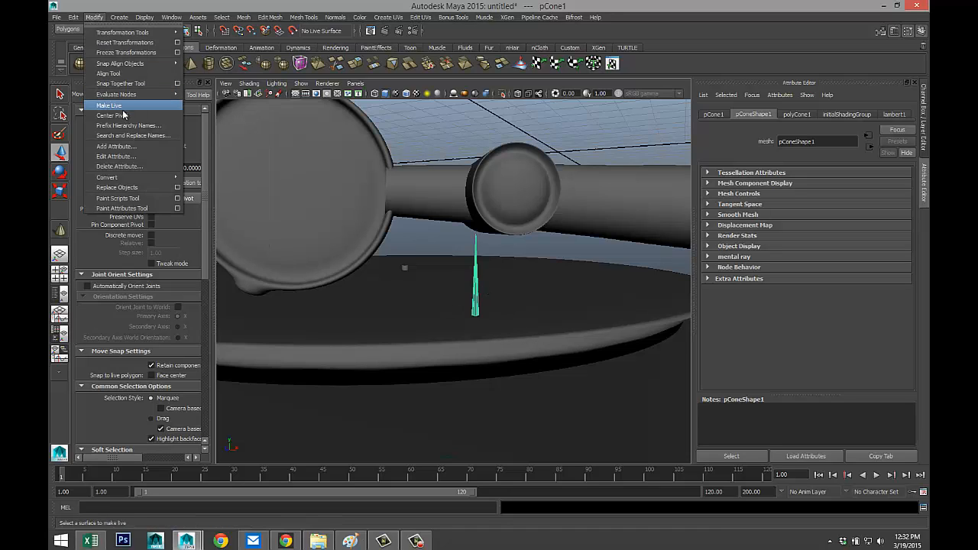
click(118, 115)
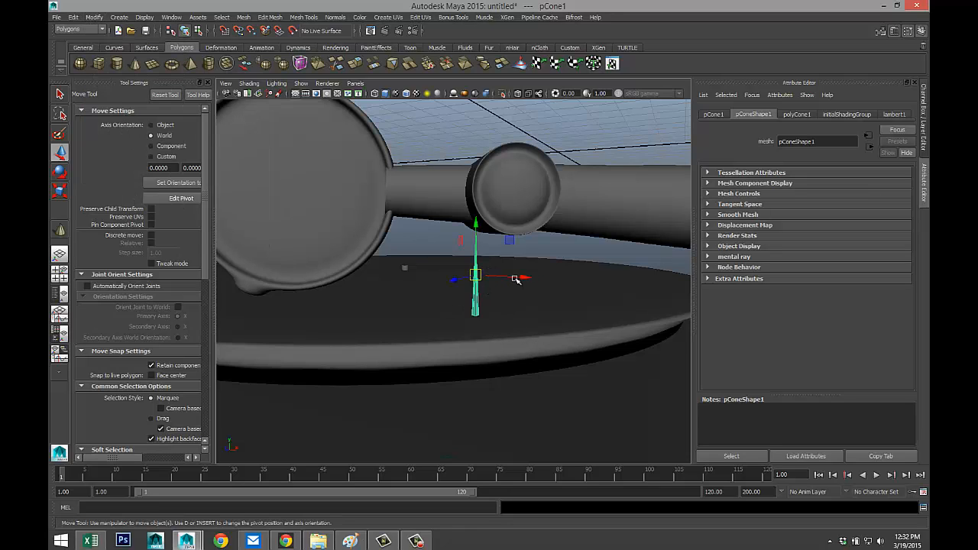
drag(516, 278, 423, 294)
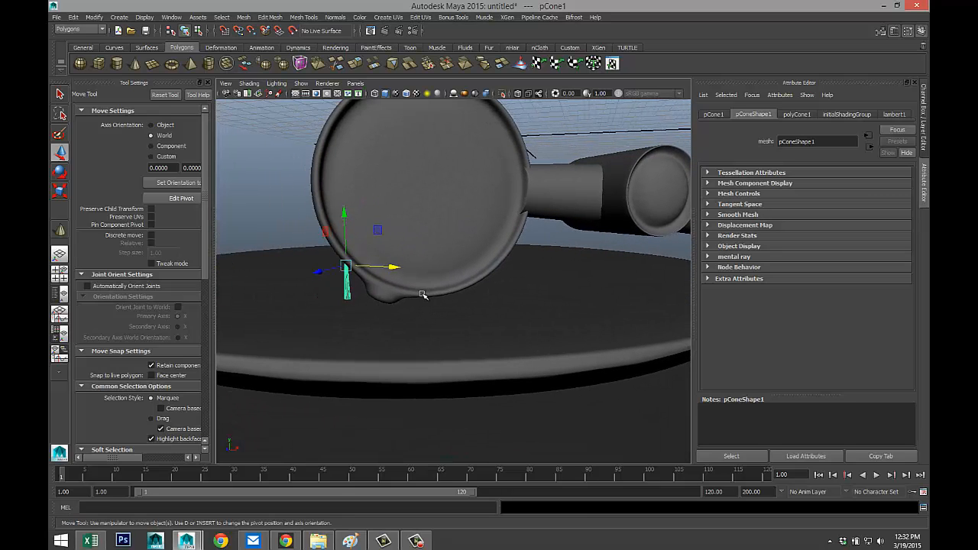
In the front view, rotate the cone about 156 degrees around Z so its tip slants down toward the record.
click(59, 273)
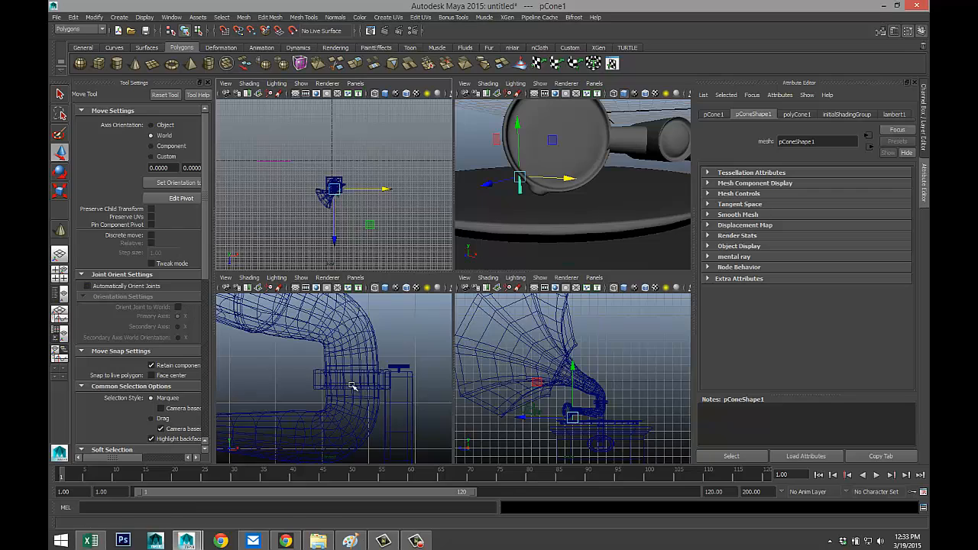
key(space)
key(f)
scroll(369, 372, down, 10)
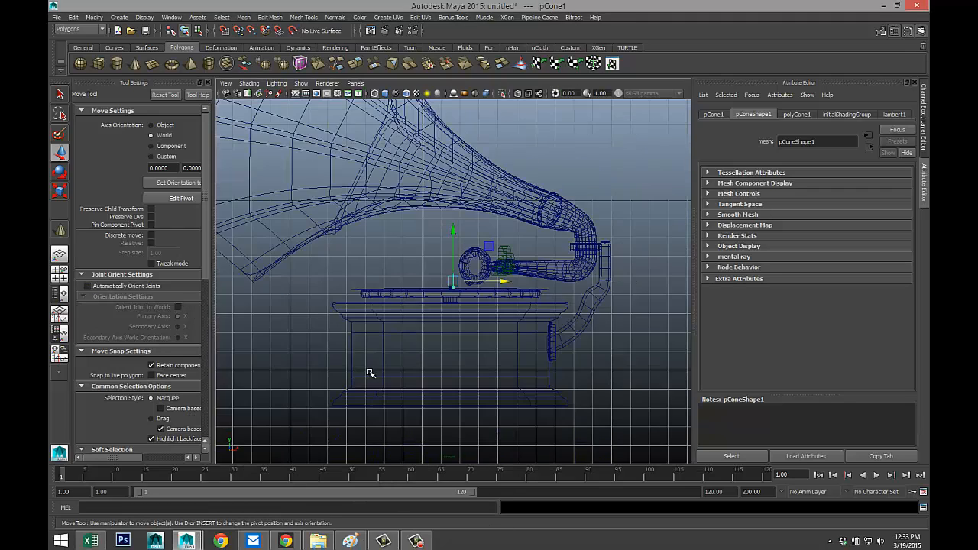
scroll(372, 371, up, 4)
scroll(374, 363, up, 2)
key(e)
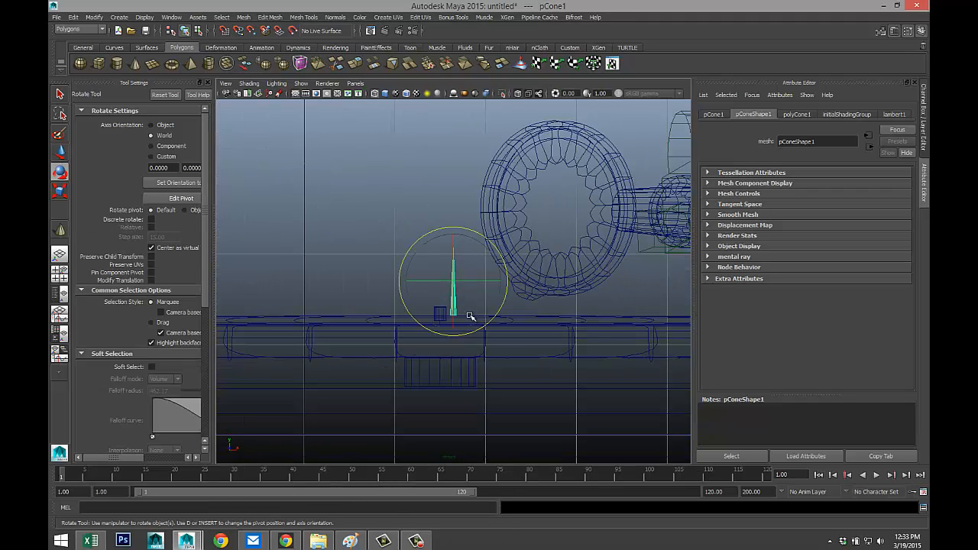
drag(416, 246, 469, 322)
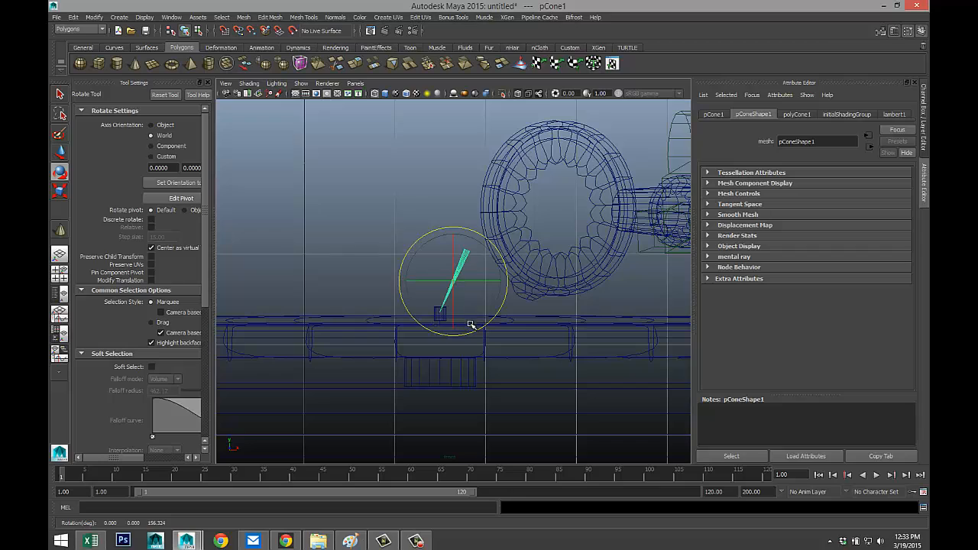
In the front view, scale the cone down uniformly and move it just below the sound box's lug, to about X 2.37, Y -4.62.
key(r)
drag(452, 281, 559, 295)
key(w)
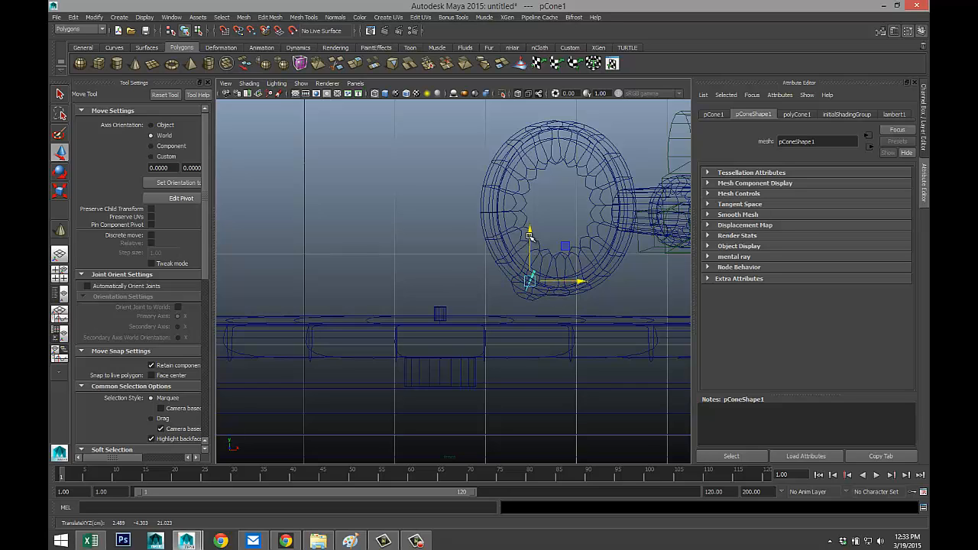
drag(530, 236, 527, 258)
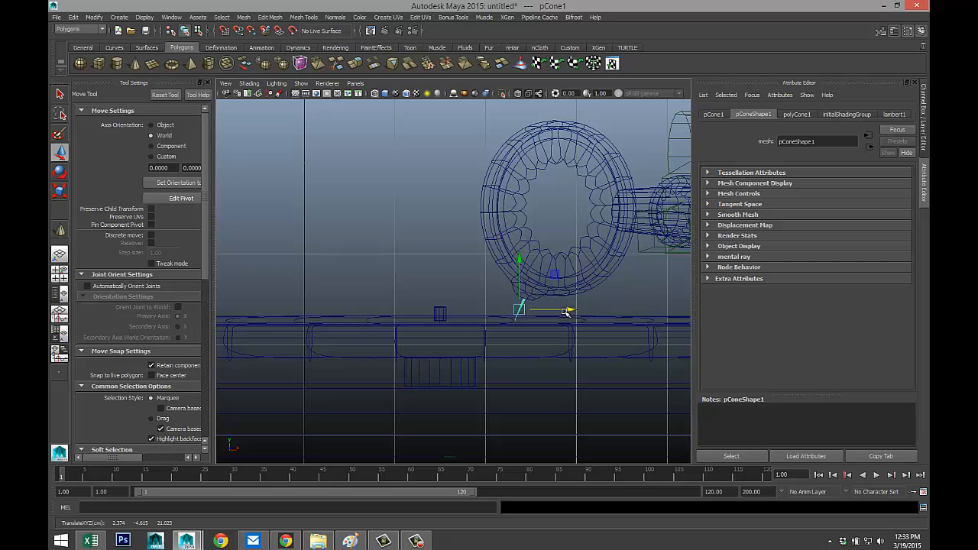
In the perspective view, move the small cone along Z until it sits under the sound box's lug, at about Z 21.91.
click(60, 274)
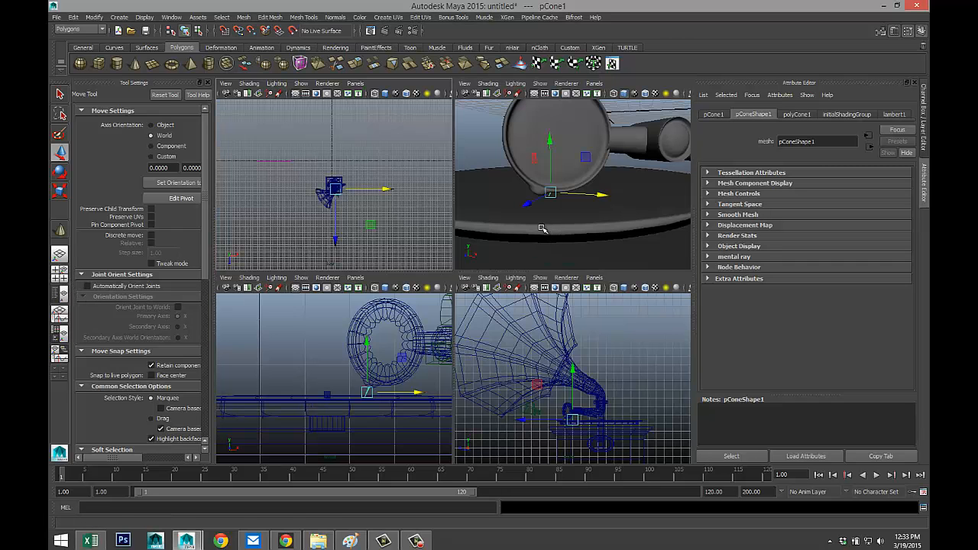
key(space)
scroll(453, 285, down, 3)
scroll(452, 286, up, 3)
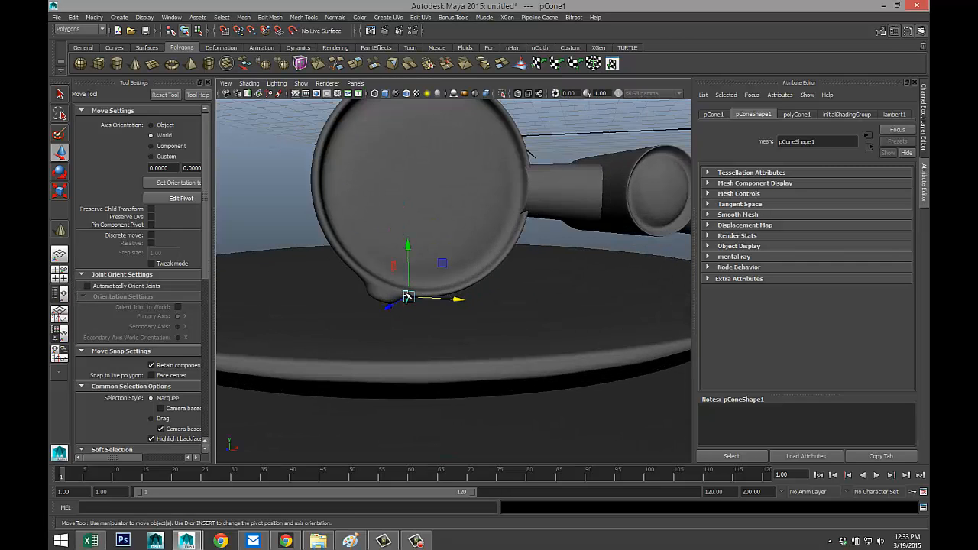
alt+drag(453, 287, 489, 312)
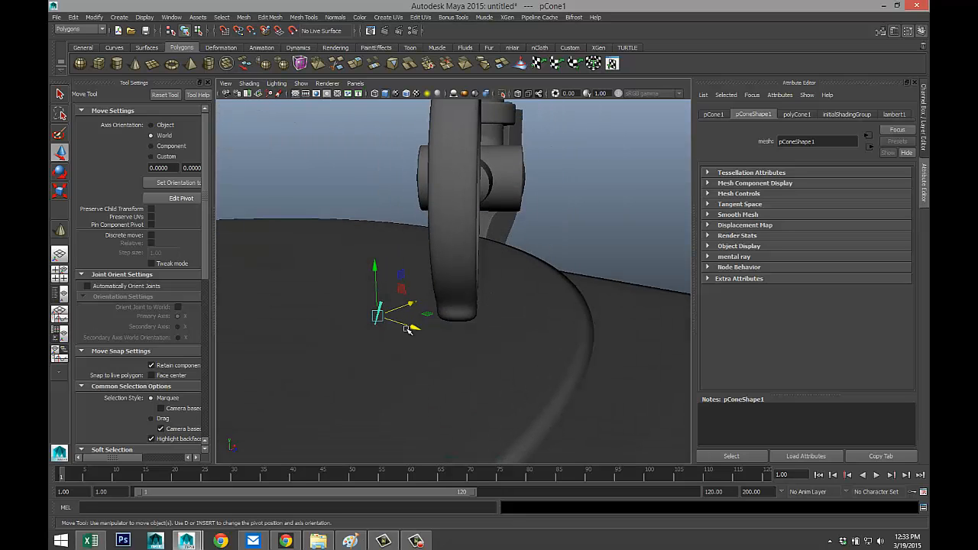
drag(409, 329, 428, 324)
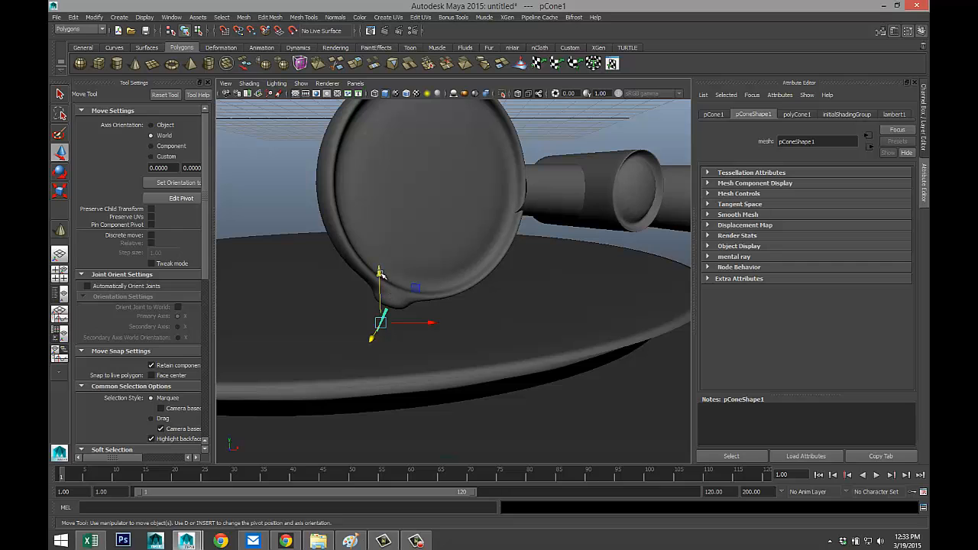
Rotate the needle cone to about 16.4, 7.4 and 162.9 degrees and nudge it along X to about 2.39 to meet the lug.
alt+drag(380, 267, 488, 316)
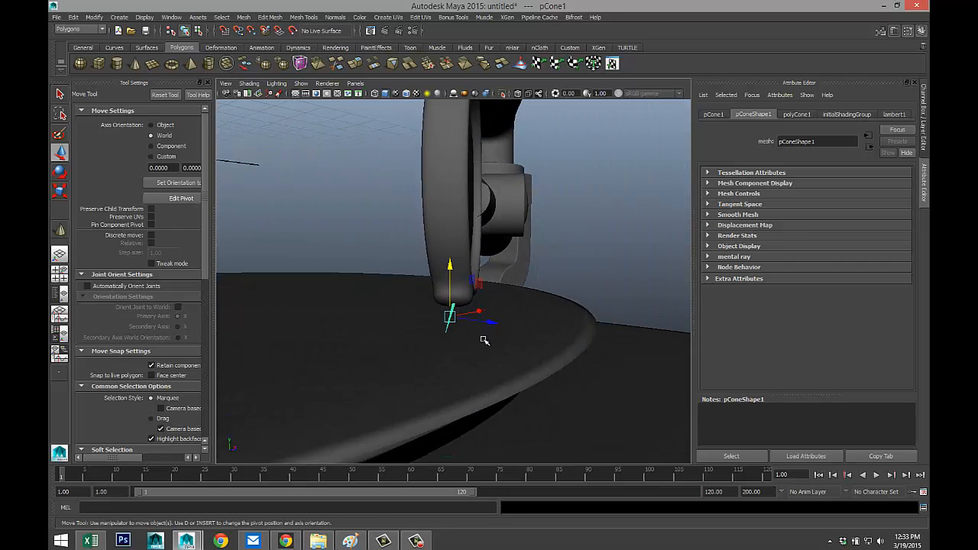
key(e)
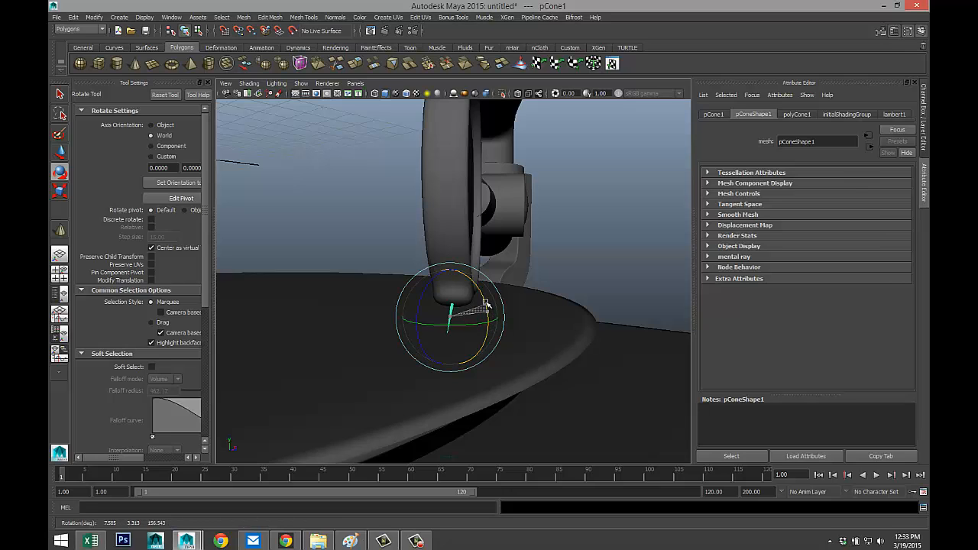
drag(486, 304, 483, 292)
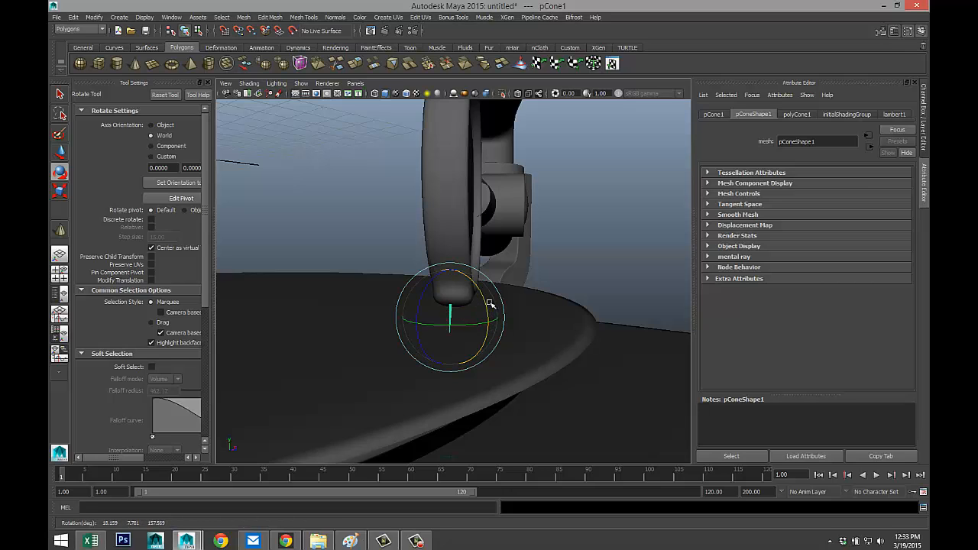
alt+drag(544, 330, 455, 324)
click(317, 280)
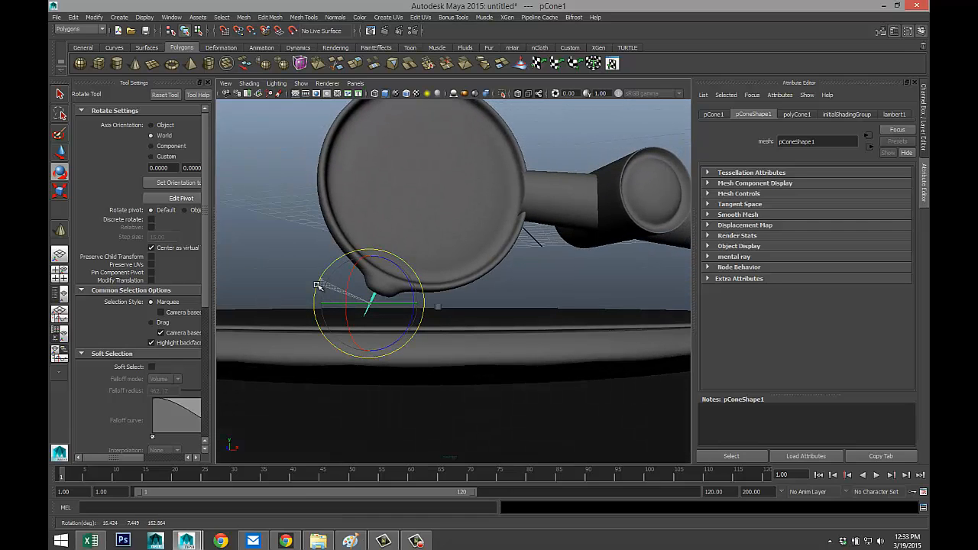
key(w)
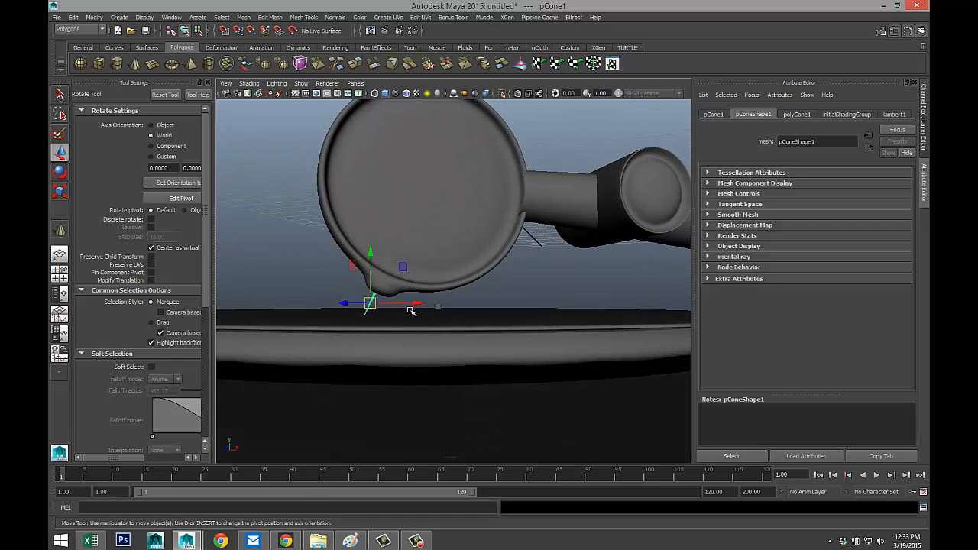
click(411, 303)
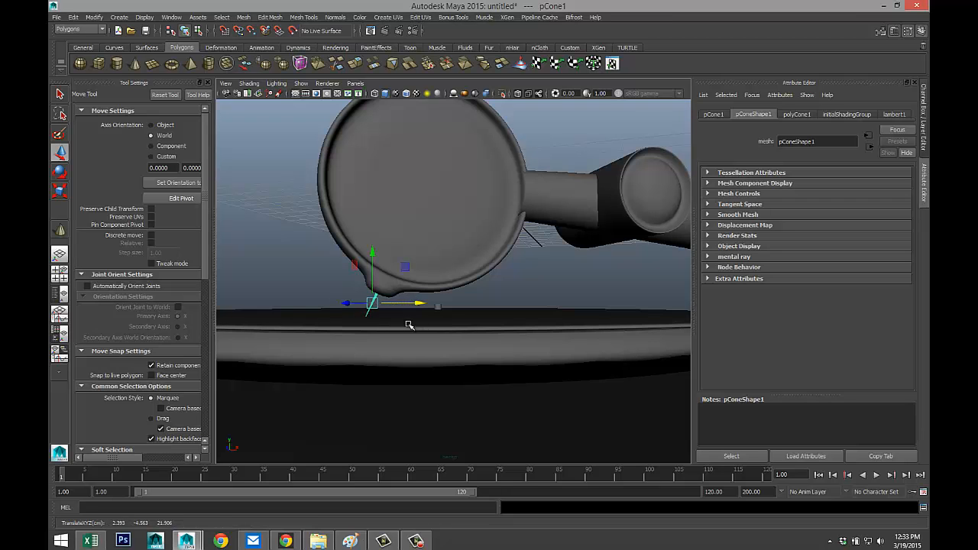
Deselect the cone and examine the needle, tonearm, record and gramophone base from several angles and distances.
alt+drag(409, 325, 385, 329)
scroll(401, 349, down, 7)
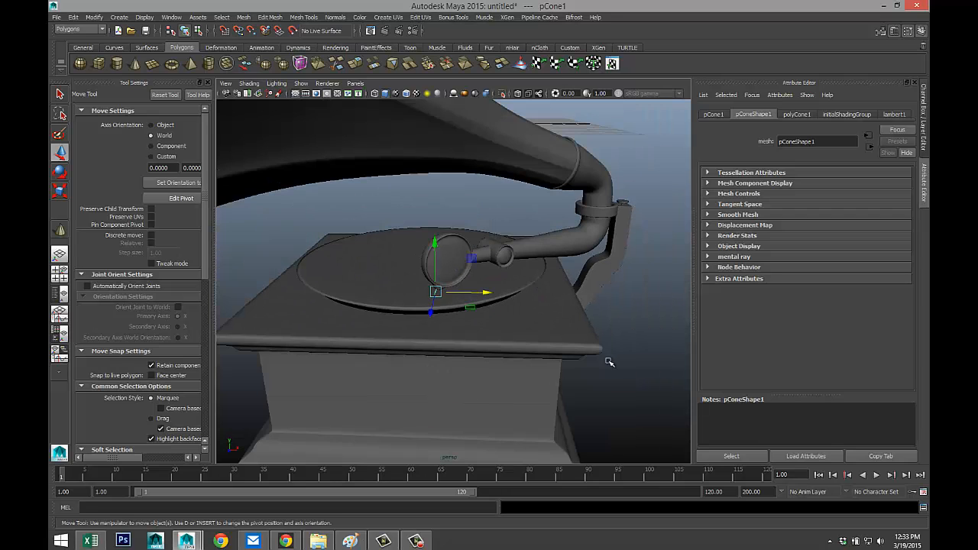
click(603, 345)
mouse_move(463, 304)
alt+mouse_down()
mouse_move(485, 294)
mouse_move(466, 301)
alt+mouse_up()
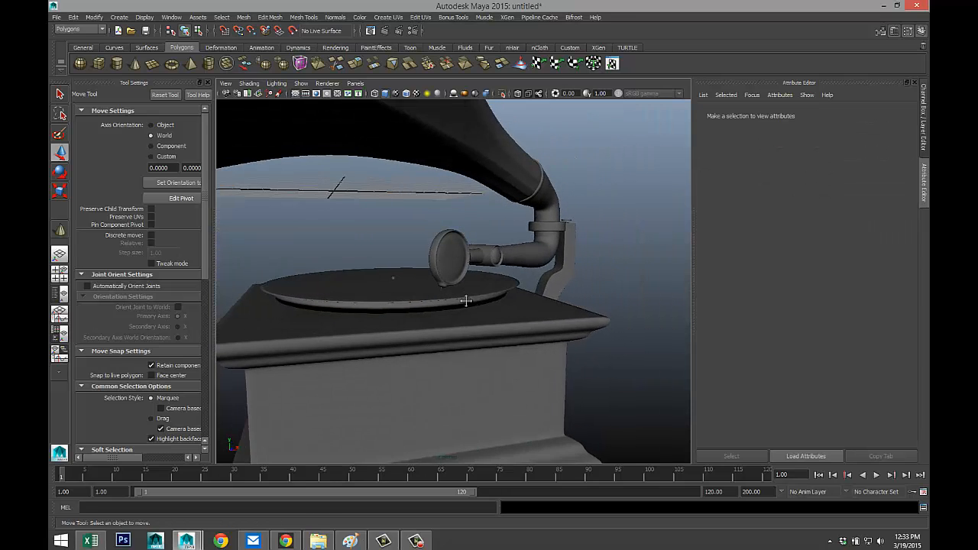
alt+middle_drag(465, 301, 482, 251)
scroll(470, 278, down, 4)
scroll(468, 281, up, 4)
scroll(481, 266, down, 4)
alt+drag(424, 292, 517, 304)
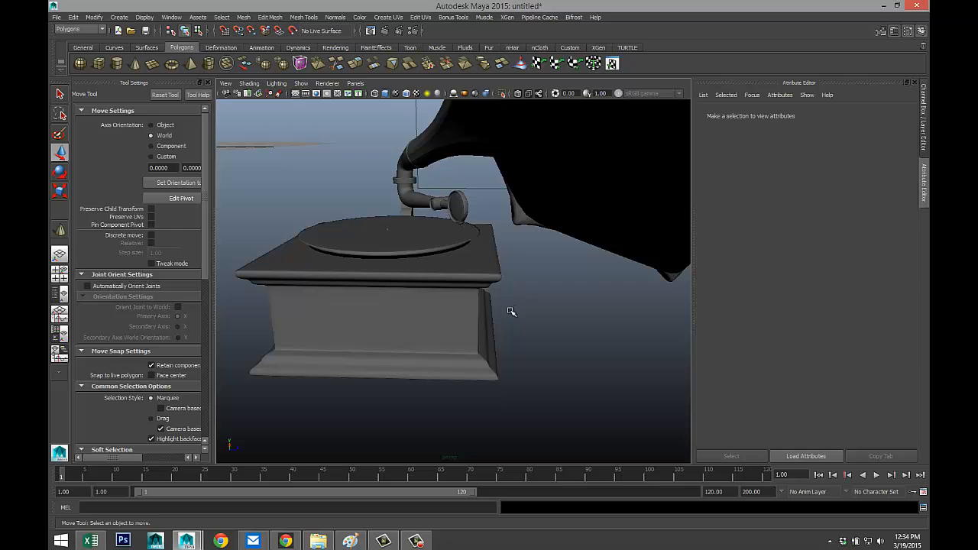
alt+middle_drag(511, 308, 504, 262)
scroll(511, 288, down, 3)
scroll(511, 295, up, 2)
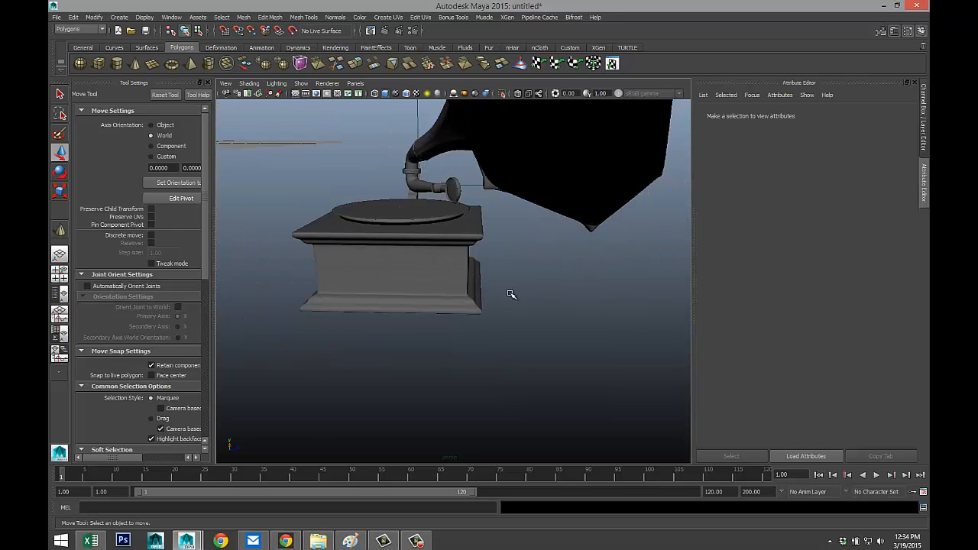
mouse_move(475, 307)
alt+mouse_down()
mouse_move(482, 318)
mouse_move(472, 307)
alt+mouse_up()
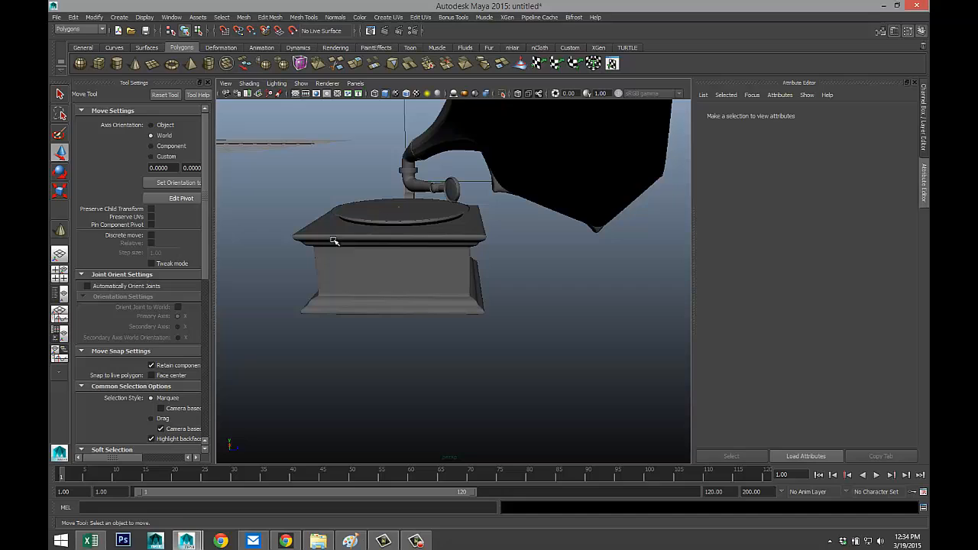
Create a small polygon cylinder, about 0.091 in radius and 0.122 high, beside the gramophone base and set its height subdivisions to 6.
click(117, 68)
drag(348, 371, 359, 347)
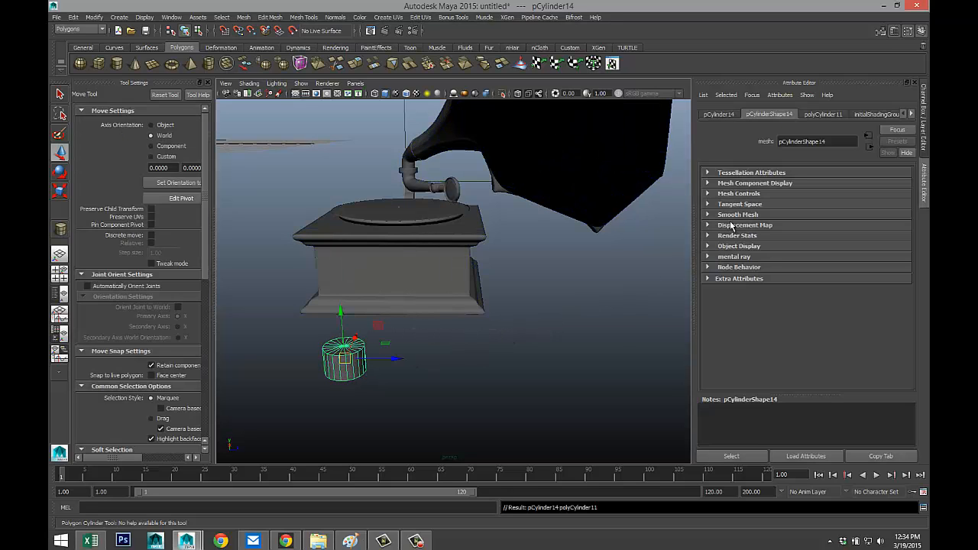
click(823, 114)
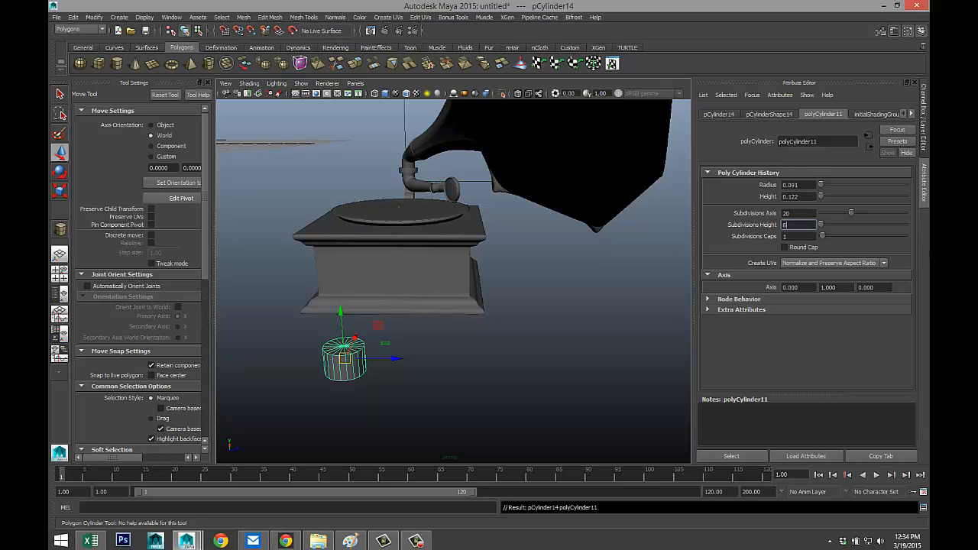
key(Return)
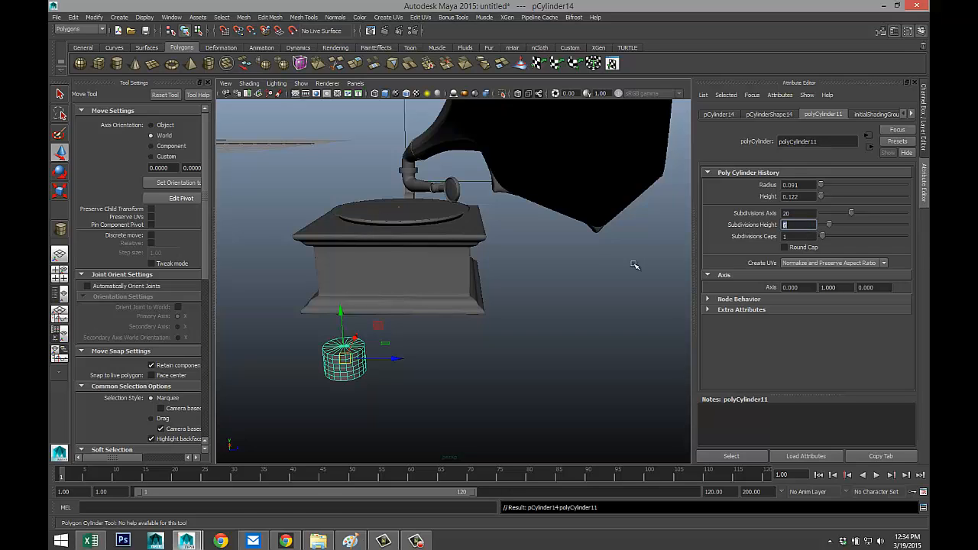
In the front view, delete the gramophone reference image plane covering the new cylinder.
click(59, 273)
key(space)
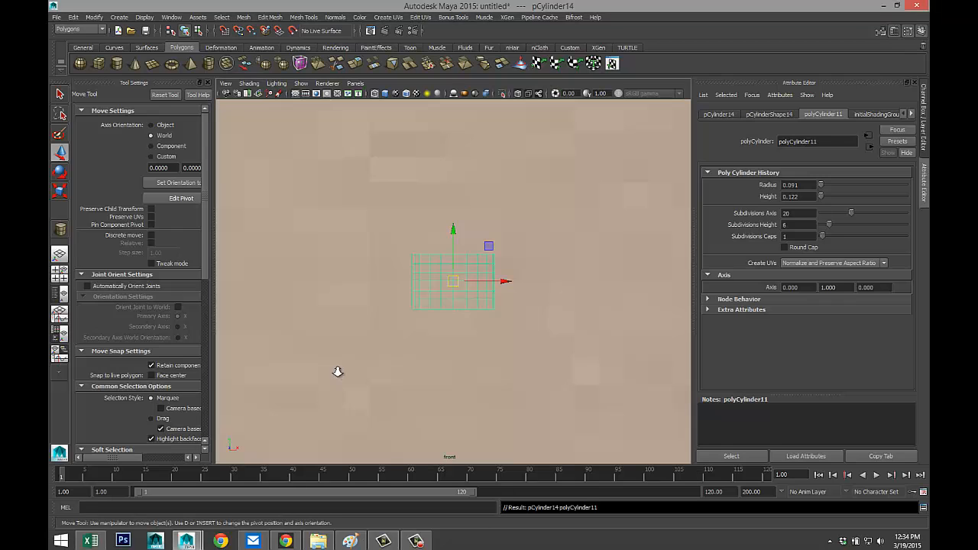
scroll(435, 235, down, 3)
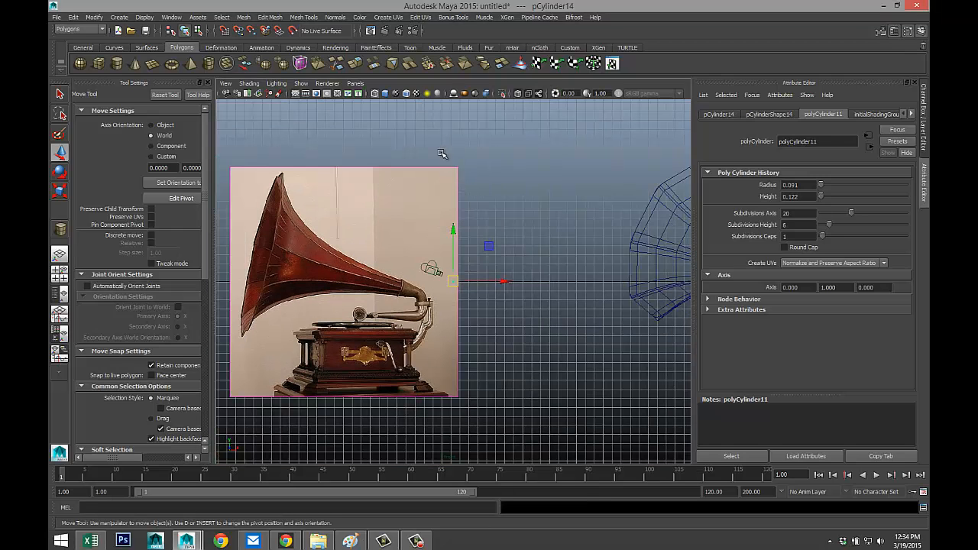
drag(441, 153, 482, 198)
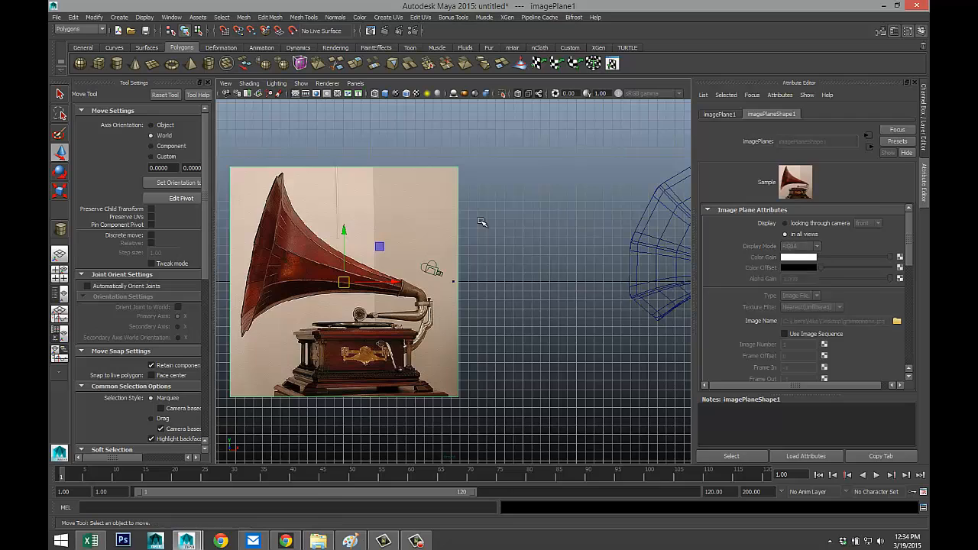
key(Delete)
In the front view, scale the cylinder's five inner vertex rows slightly outward, and pull its middle row inward to form a waist.
scroll(451, 294, up, 5)
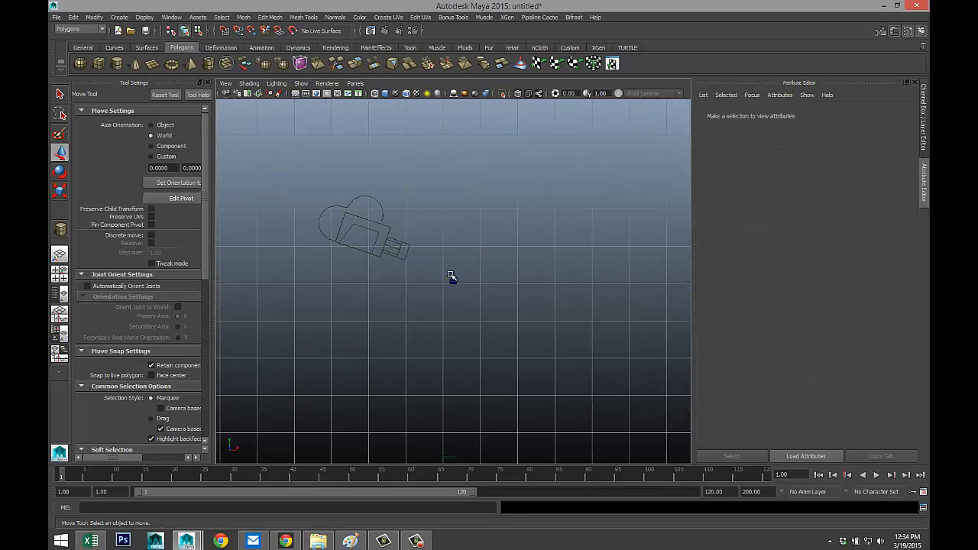
drag(450, 277, 481, 324)
scroll(459, 321, up, 8)
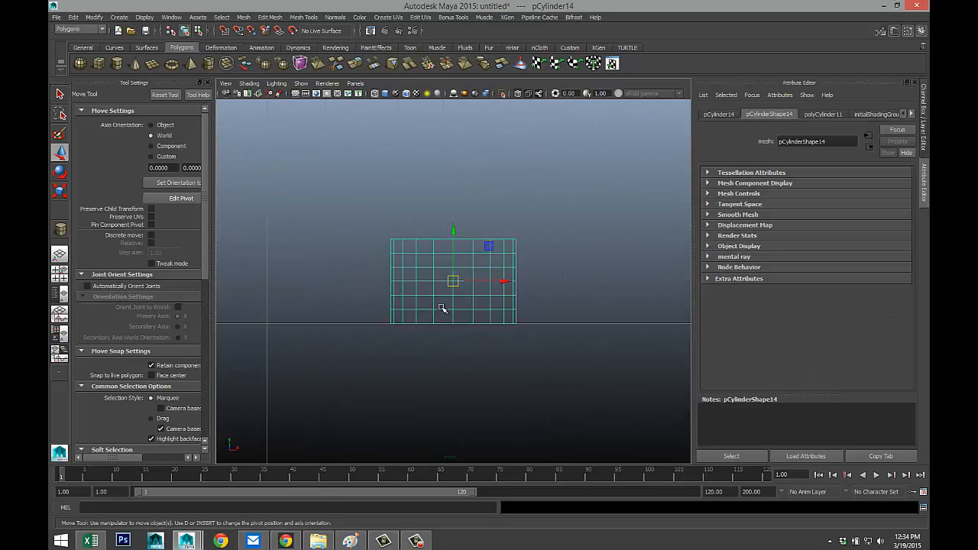
right_drag(387, 231, 343, 230)
drag(309, 222, 580, 339)
key(r)
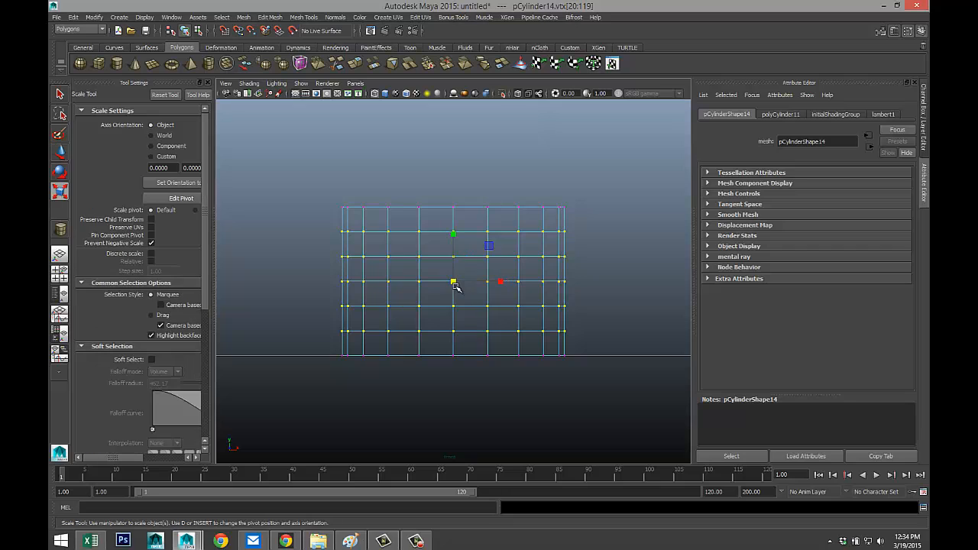
drag(453, 281, 474, 285)
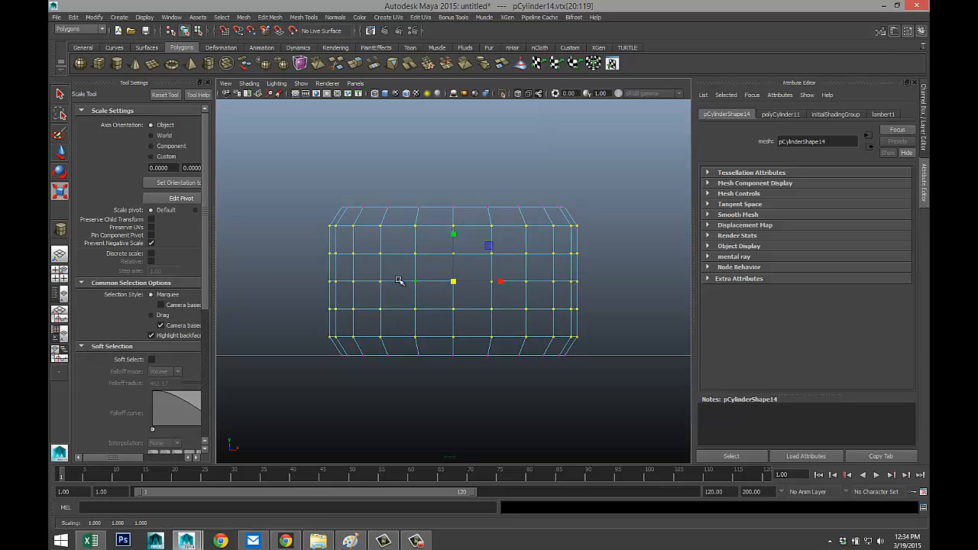
drag(308, 269, 582, 304)
drag(454, 282, 428, 282)
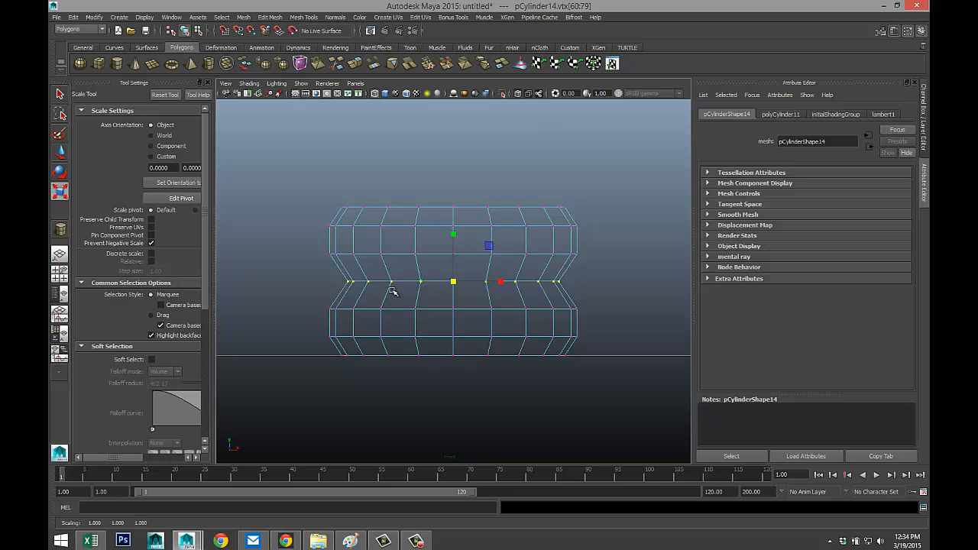
In the perspective view, return the waisted cylinder to object mode and turn on its smooth mesh preview.
key(space)
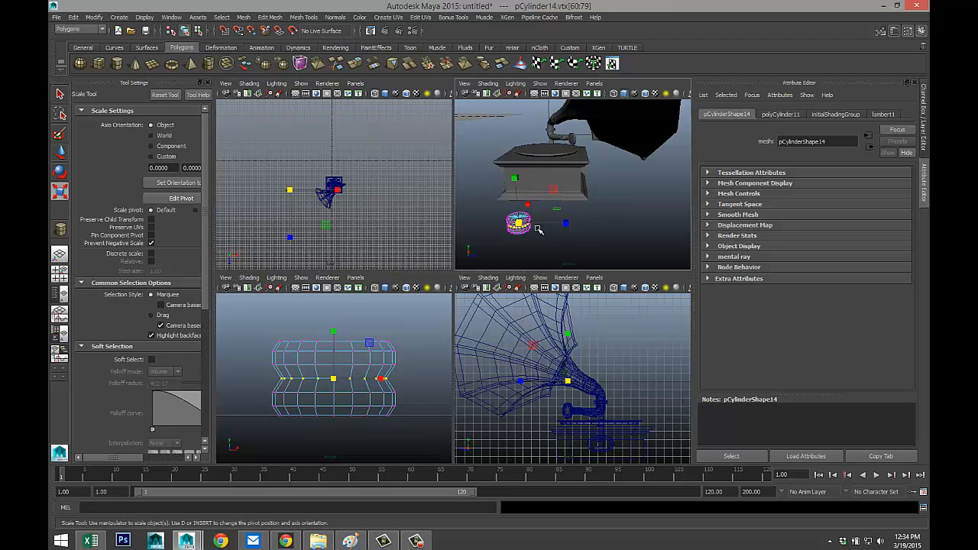
key(space)
key(f)
scroll(482, 304, down, 5)
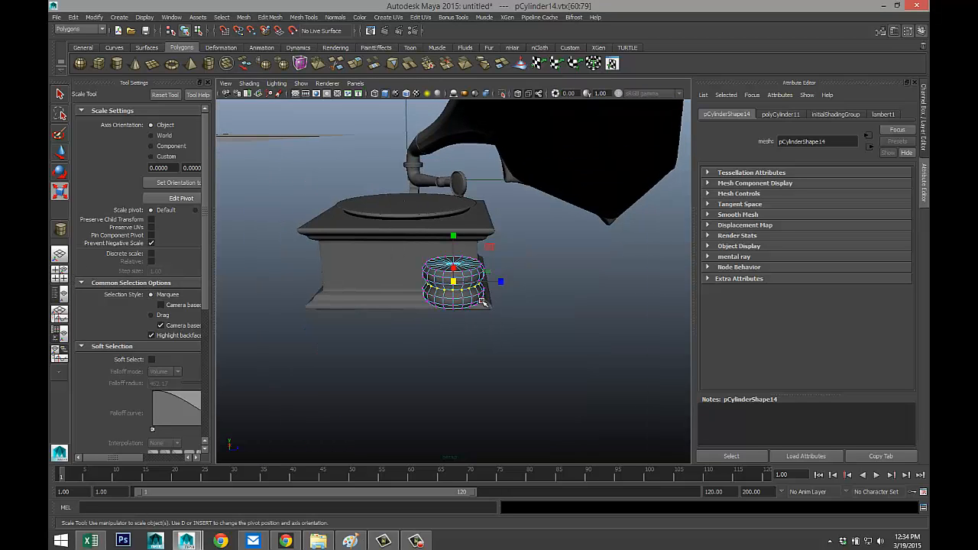
scroll(484, 302, up, 8)
scroll(529, 328, down, 7)
click(533, 314)
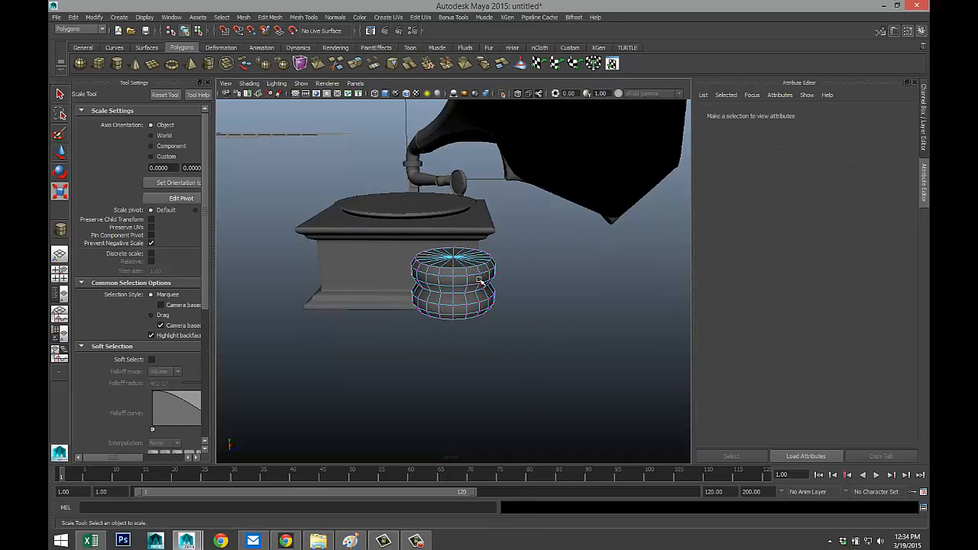
right_drag(479, 277, 523, 266)
click(483, 271)
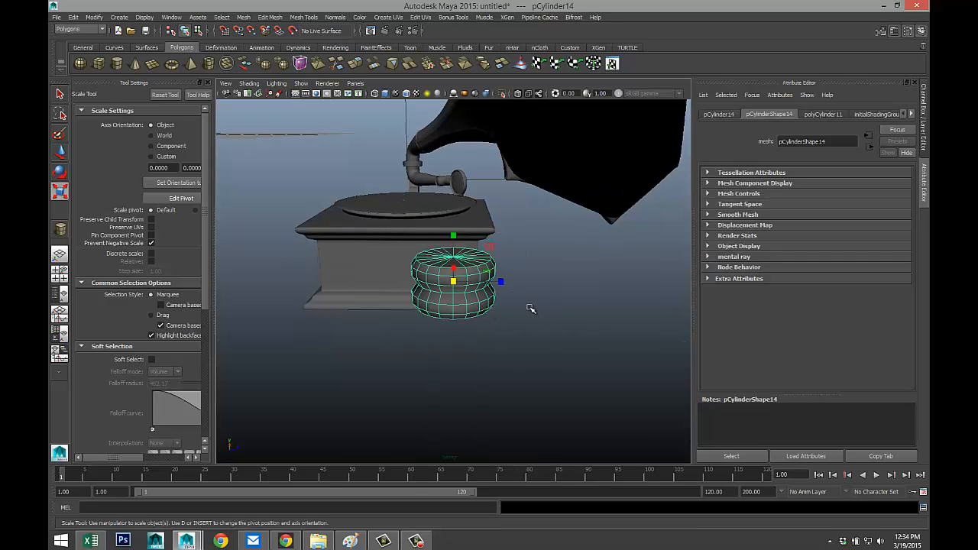
key(3)
click(574, 320)
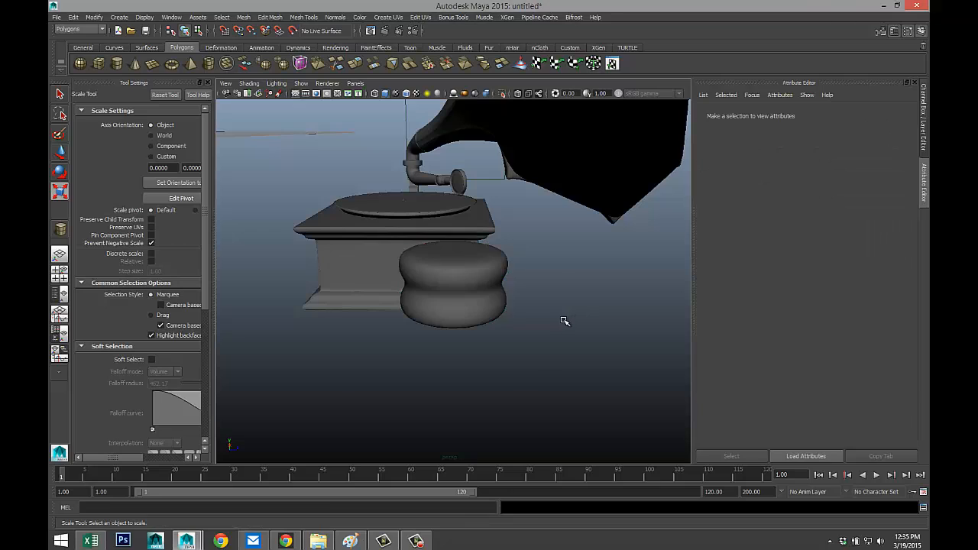
In the top view, move the waisted cylinder from beside the gramophone onto its base, near the corner farthest from the horn.
scroll(563, 321, up, 3)
scroll(563, 320, down, 3)
scroll(527, 324, up, 3)
click(471, 284)
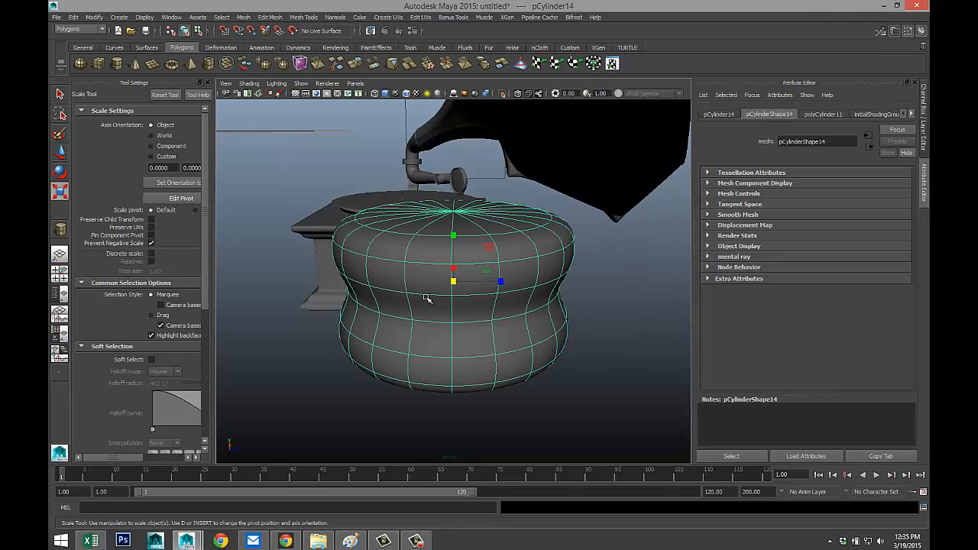
click(59, 273)
key(space)
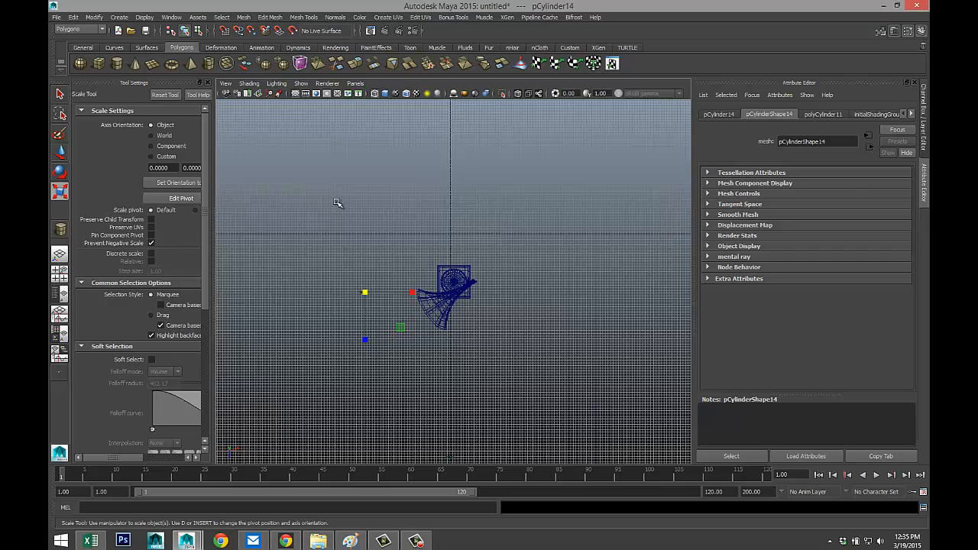
key(f)
scroll(447, 293, down, 5)
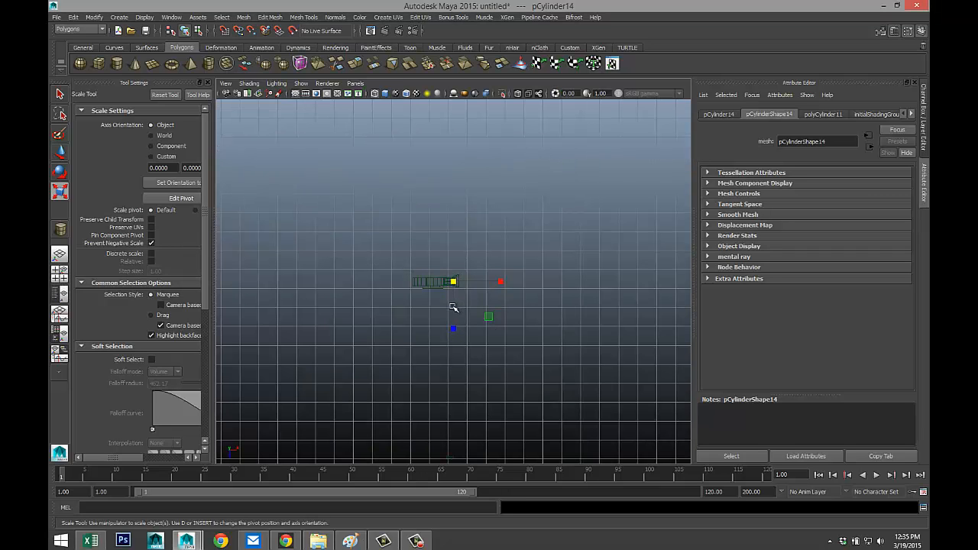
key(w)
scroll(459, 321, down, 3)
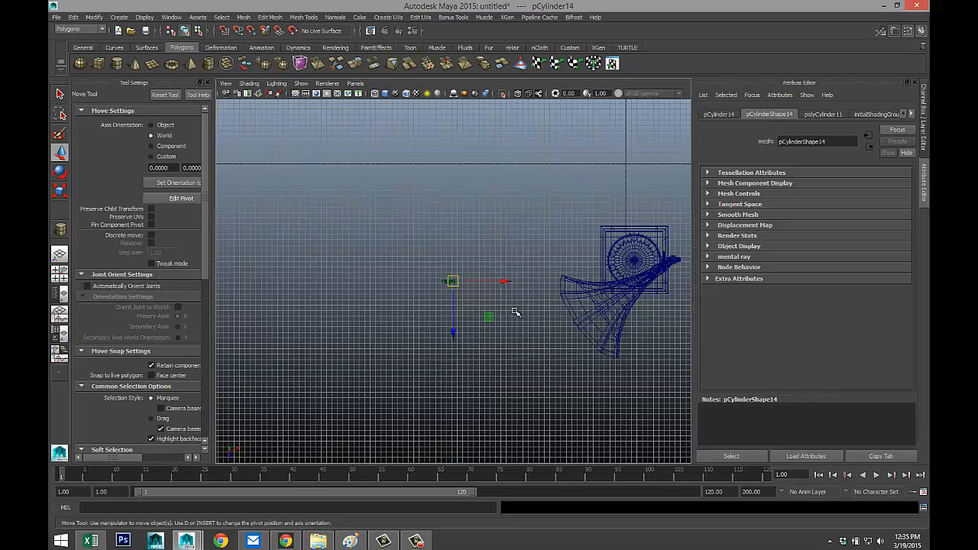
drag(505, 282, 655, 281)
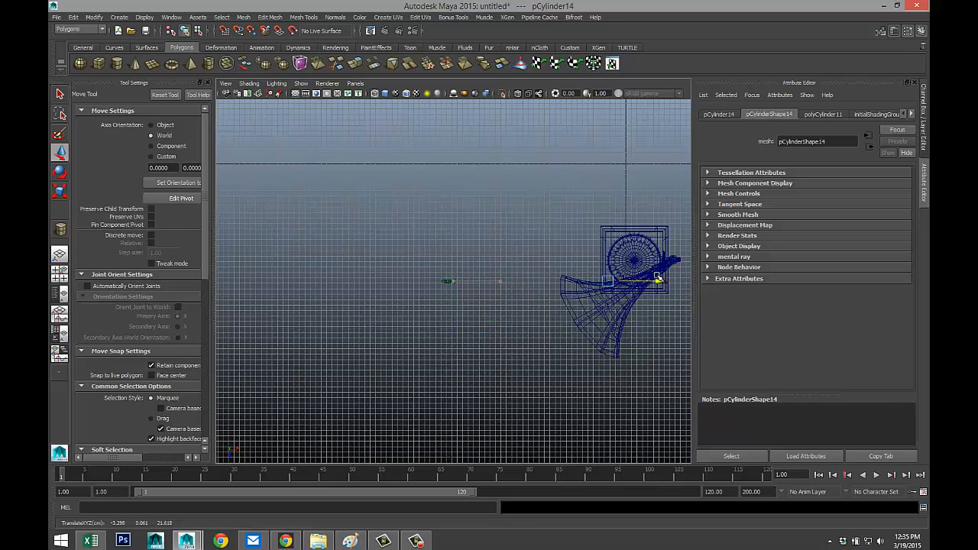
drag(608, 330, 606, 282)
key(f)
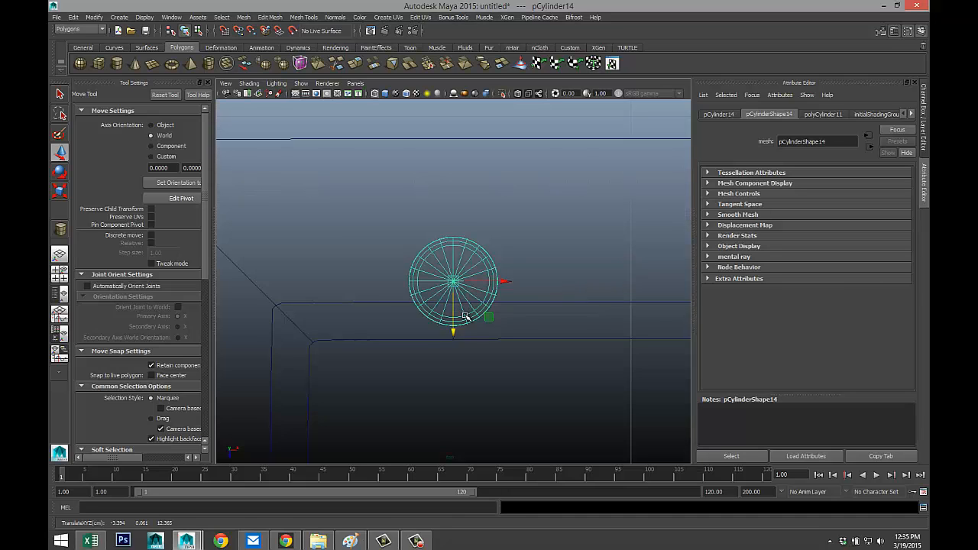
Shift the waisted cylinder out to the base's corner, scale it up uniformly by about 4.64, and center it on the corner's molding.
scroll(467, 317, down, 10)
scroll(474, 321, up, 6)
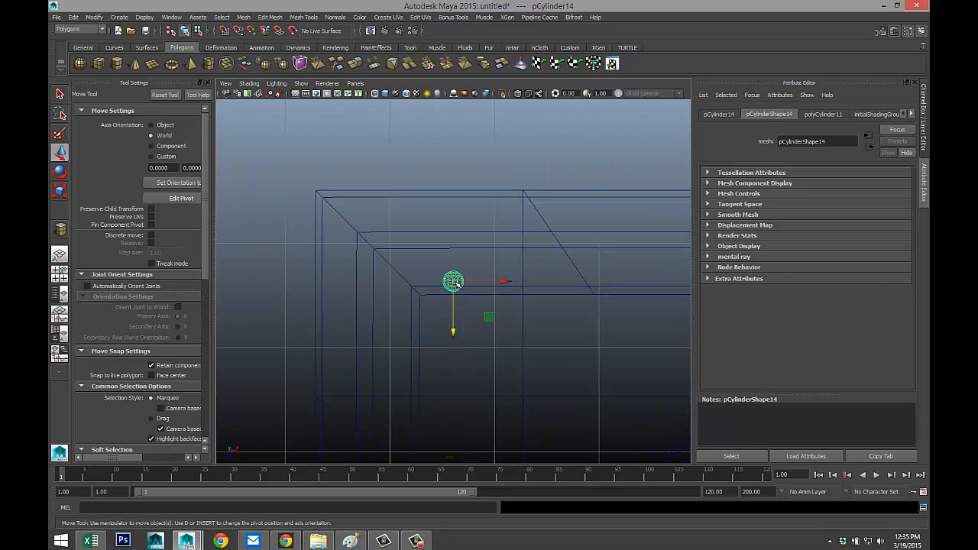
drag(455, 283, 395, 228)
key(r)
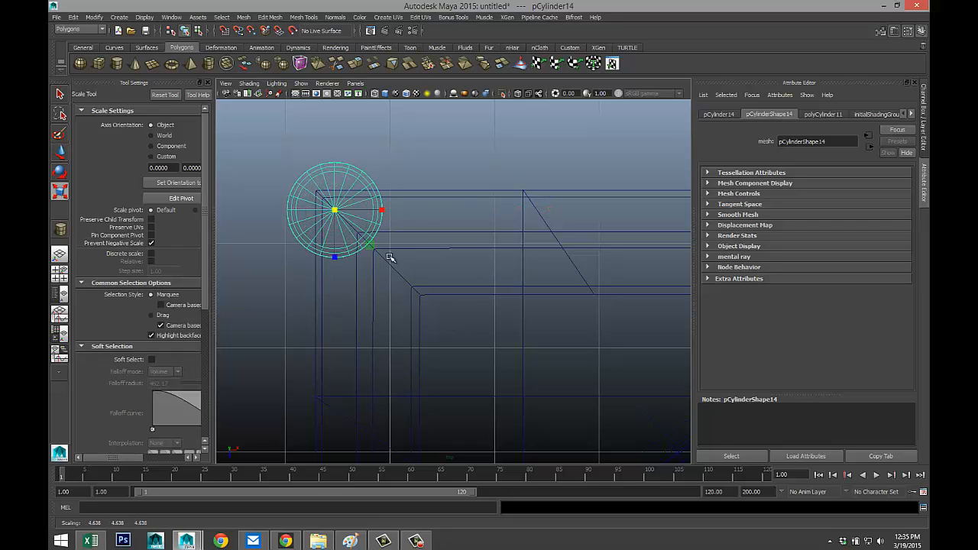
key(w)
drag(337, 211, 353, 230)
key(v)
click(343, 229)
scroll(383, 273, down, 5)
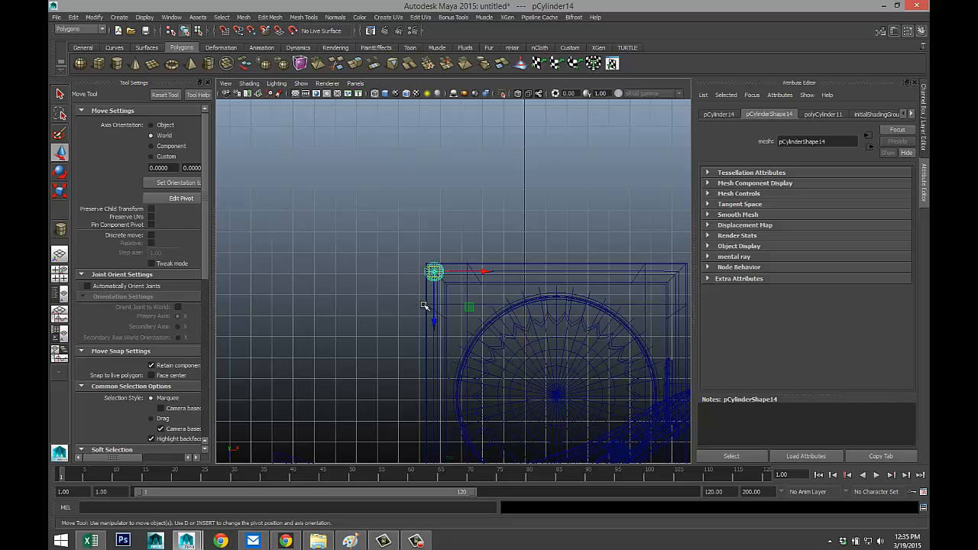
Duplicate the corner cylinder and move the copy along Z to the adjacent base corner beneath the horn, aligning it within the corner.
key(ctrl+d)
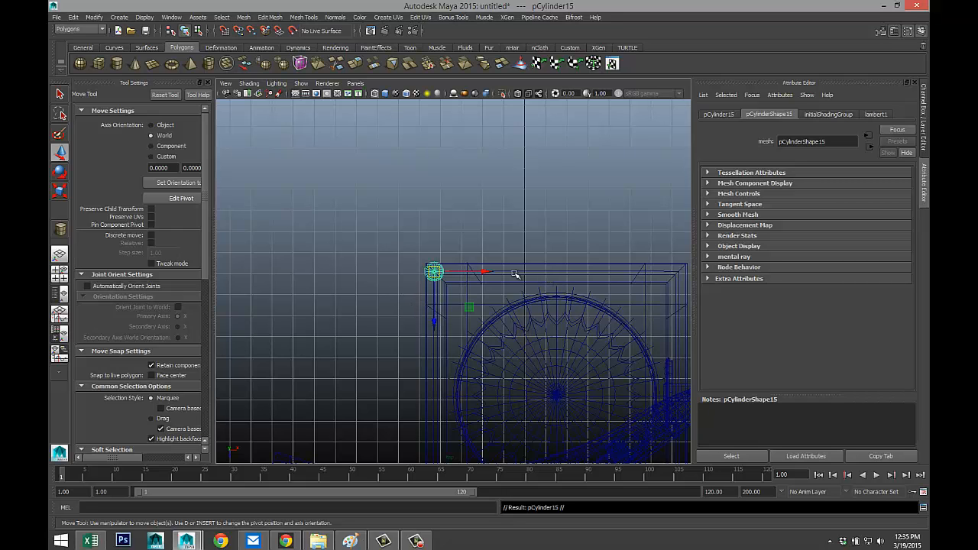
alt+middle_drag(522, 254, 422, 163)
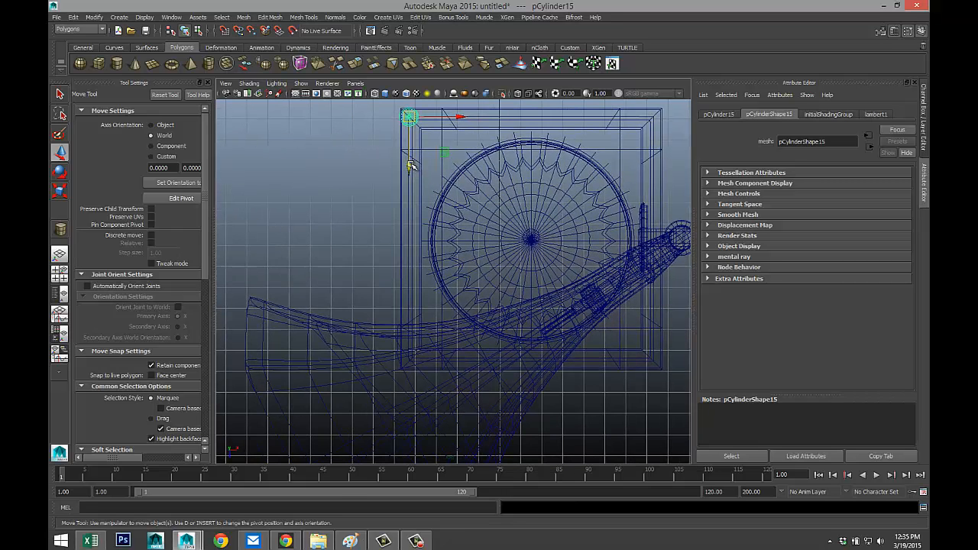
drag(410, 166, 448, 412)
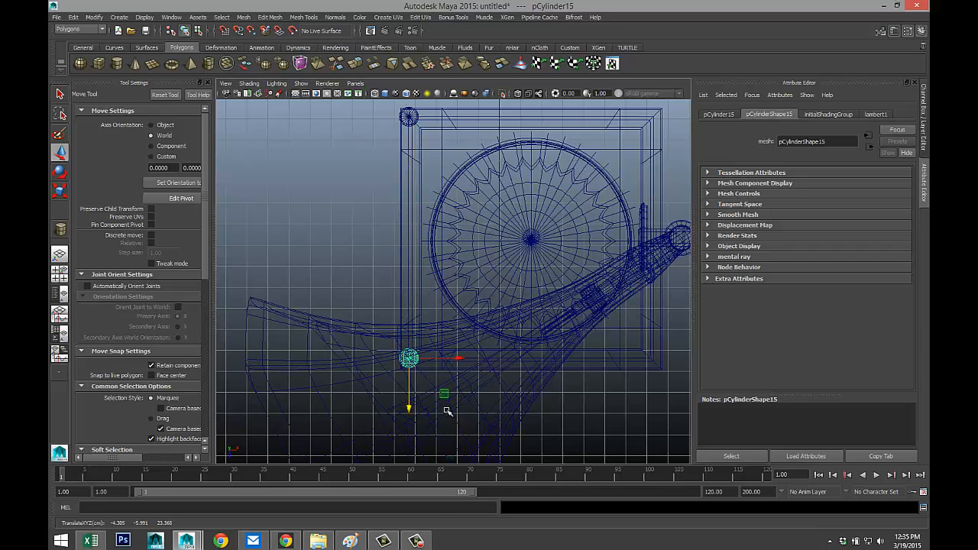
key(f)
scroll(450, 331, down, 6)
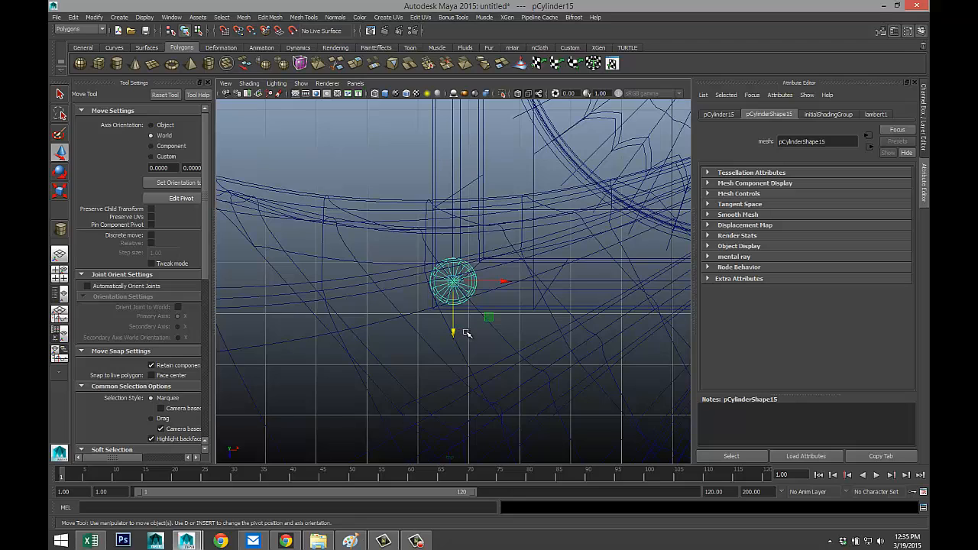
mouse_move(453, 281)
mouse_down()
mouse_move(478, 264)
mouse_move(460, 280)
mouse_move(439, 278)
mouse_move(428, 252)
mouse_move(444, 283)
mouse_up()
scroll(453, 300, down, 10)
scroll(453, 299, up, 3)
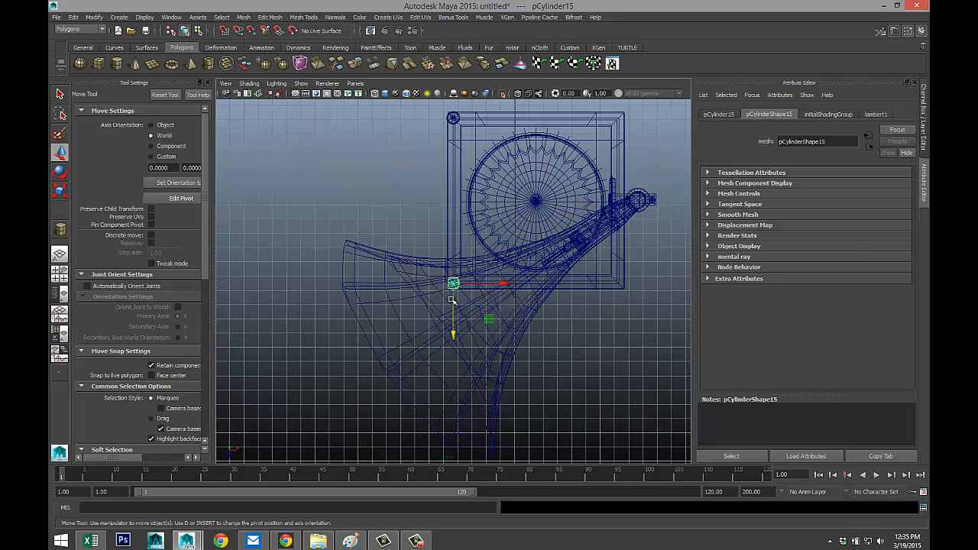
Select both corner cylinders, duplicate them together, and move the copies along X to the two corners on the tonearm side of the base.
click(454, 121)
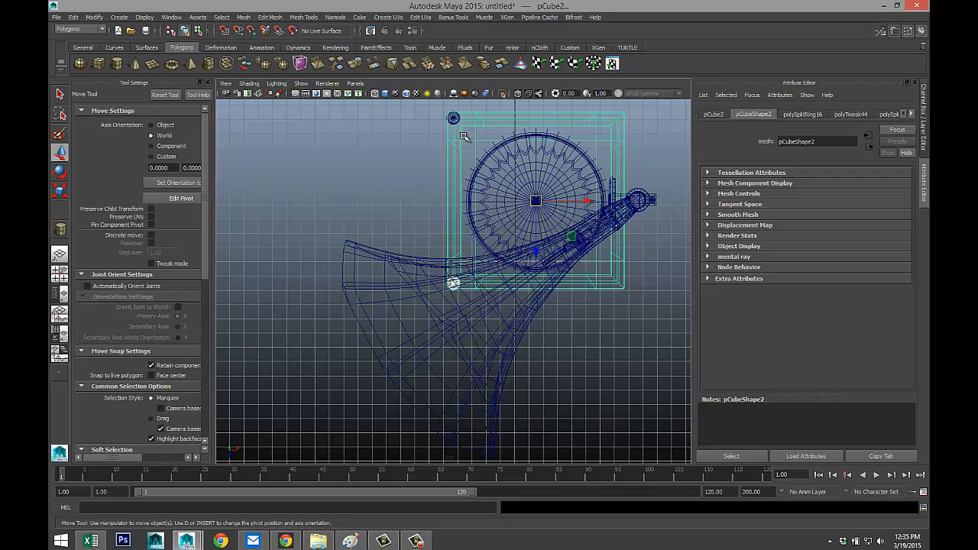
alt+middle_drag(460, 191, 462, 227)
click(449, 197)
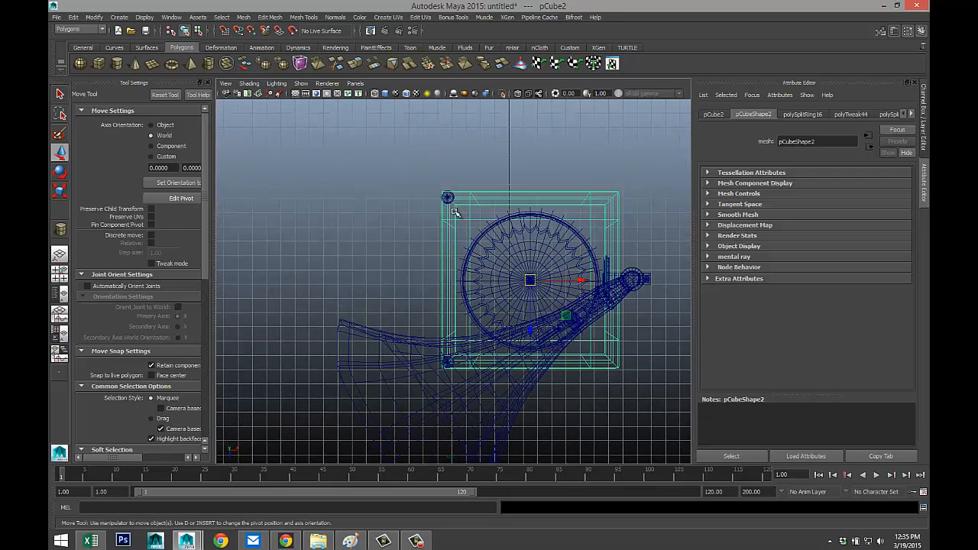
scroll(456, 211, up, 3)
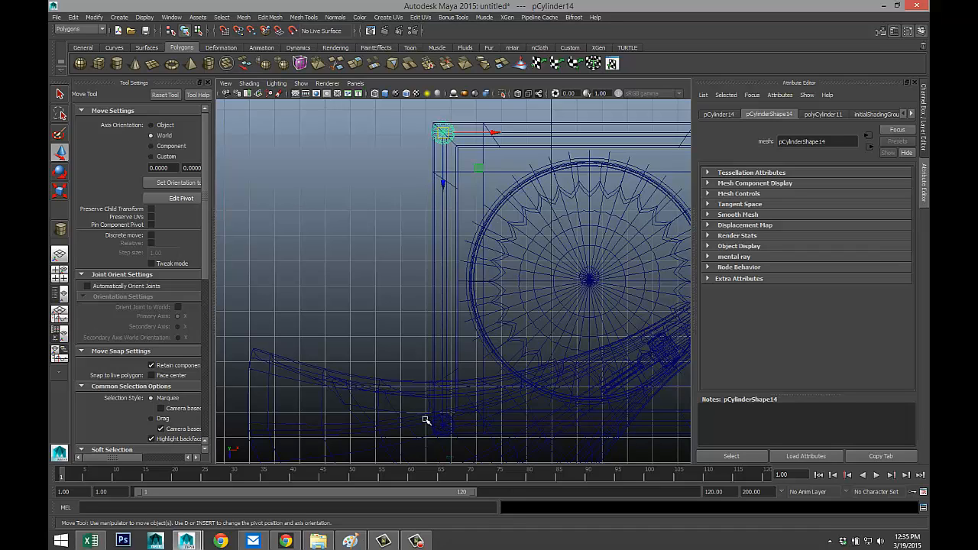
click(453, 438)
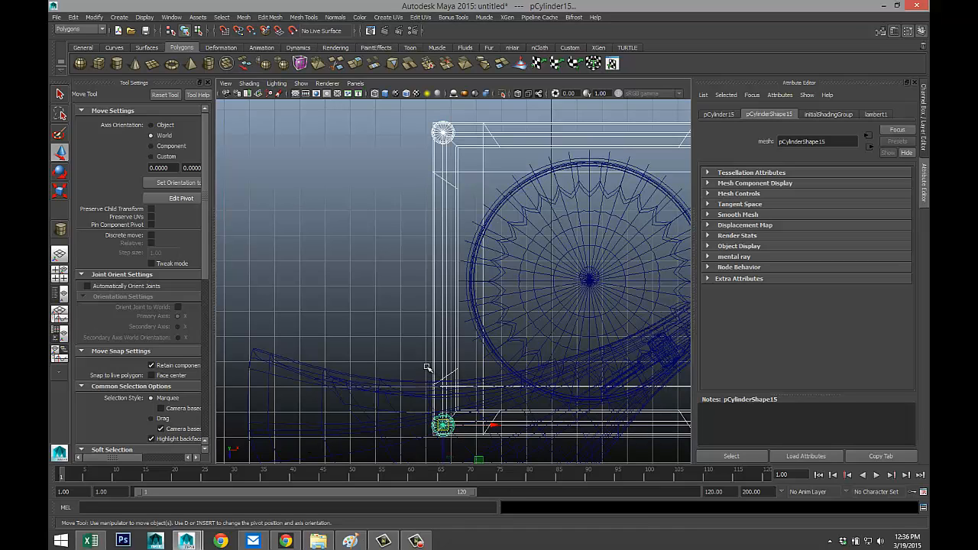
scroll(439, 367, down, 5)
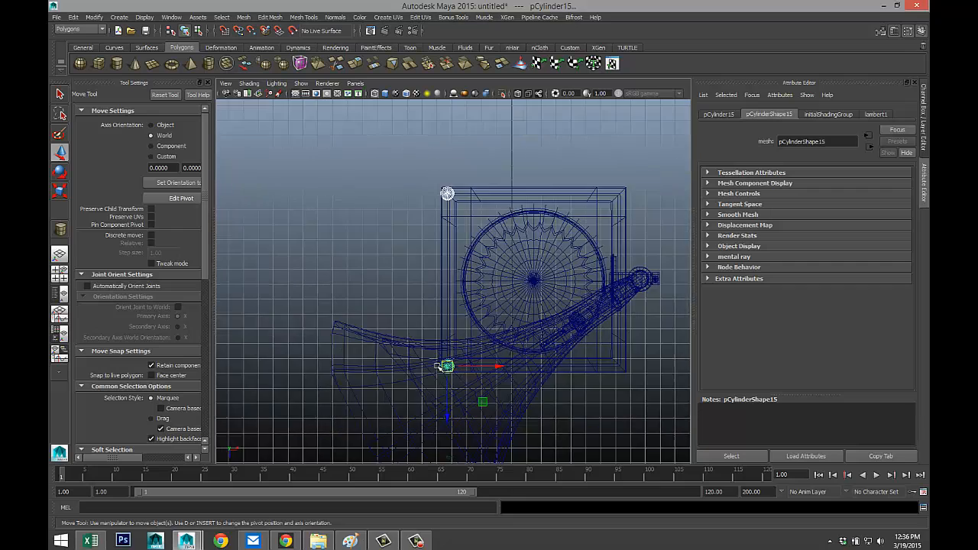
key(ctrl+d)
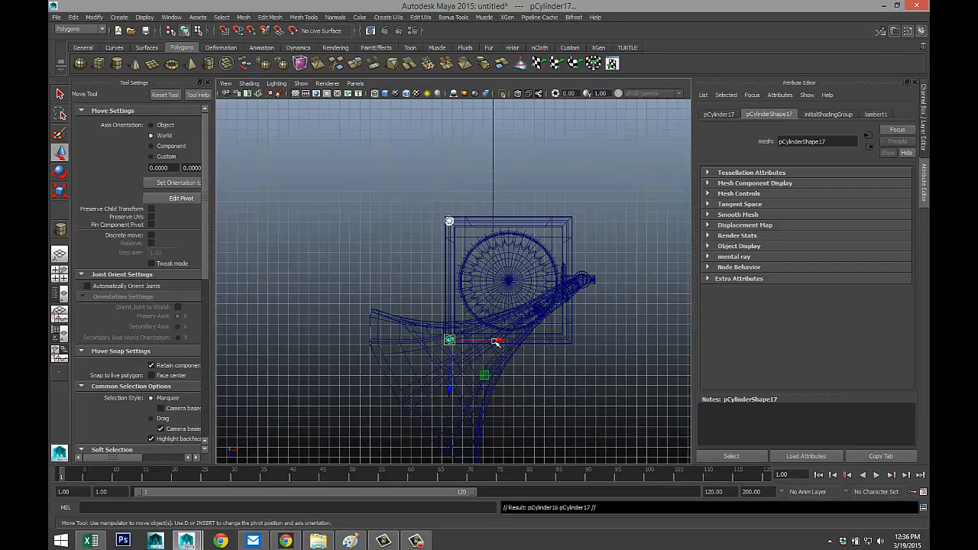
drag(504, 341, 617, 343)
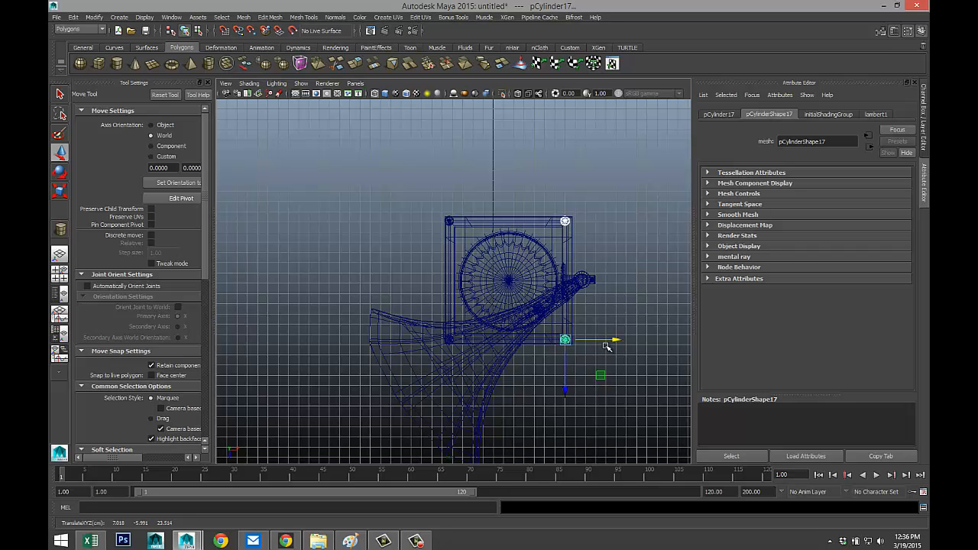
Select only the copied cylinder at the horn-side corner and snap it slightly outward along X onto the base's corner geometry.
scroll(606, 347, up, 4)
alt+middle_drag(553, 372, 528, 203)
click(517, 270)
click(437, 267)
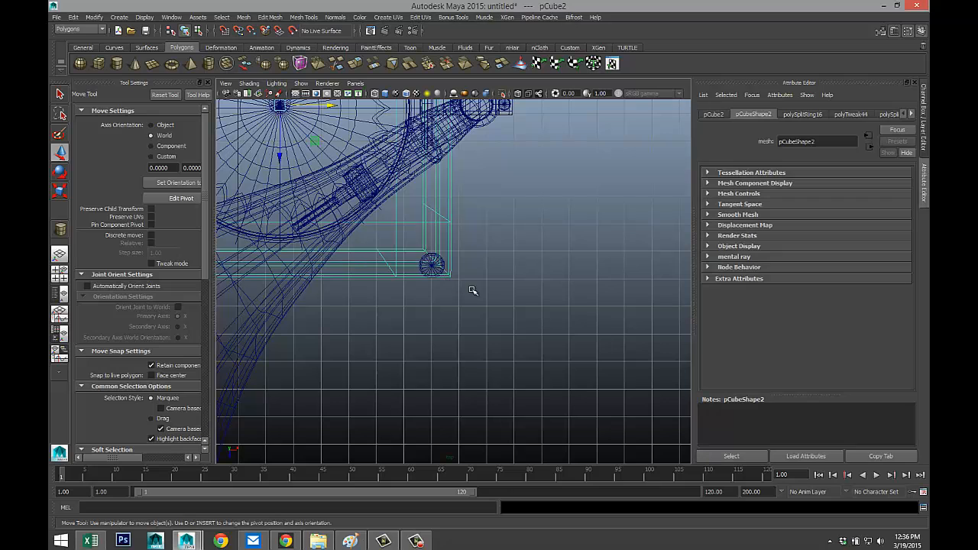
scroll(493, 295, up, 3)
shift+drag(439, 305, 441, 306)
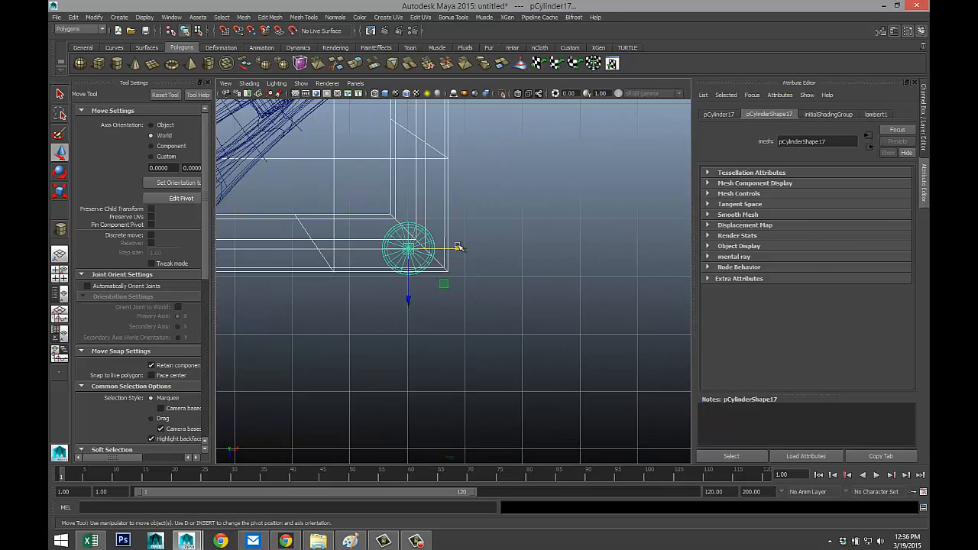
shift+click(448, 227)
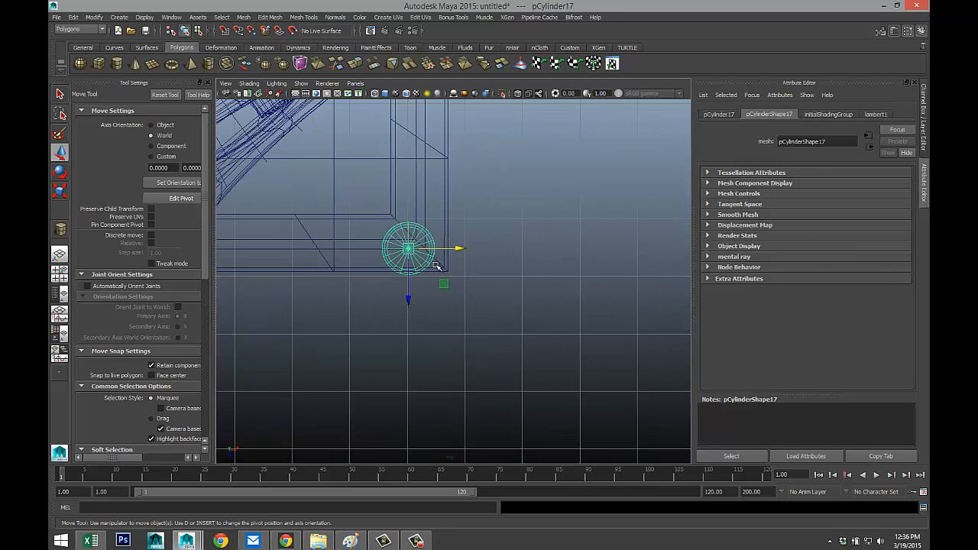
drag(408, 249, 425, 249)
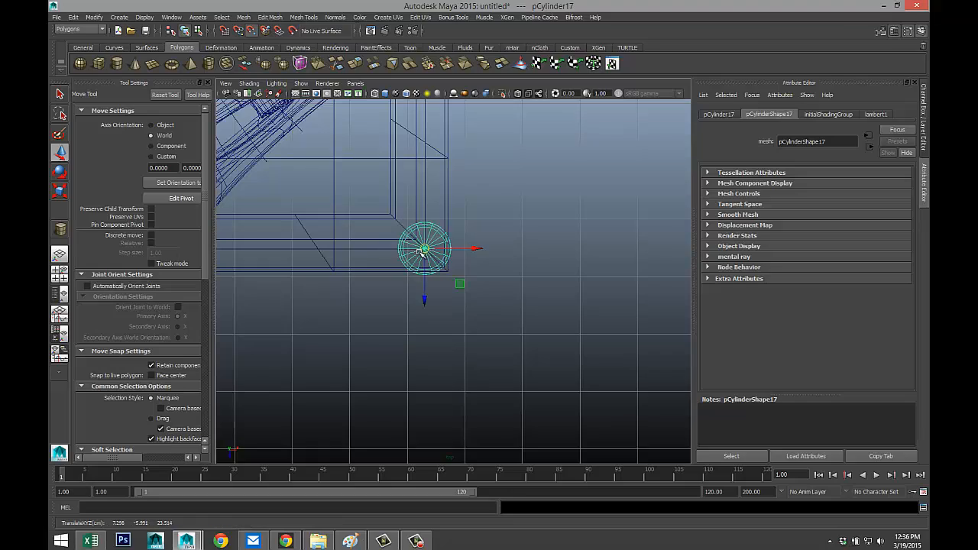
Select only the copied cylinder at the remaining far corner and snap it outward along X to align with the base's corner geometry.
alt+middle_drag(499, 245, 504, 478)
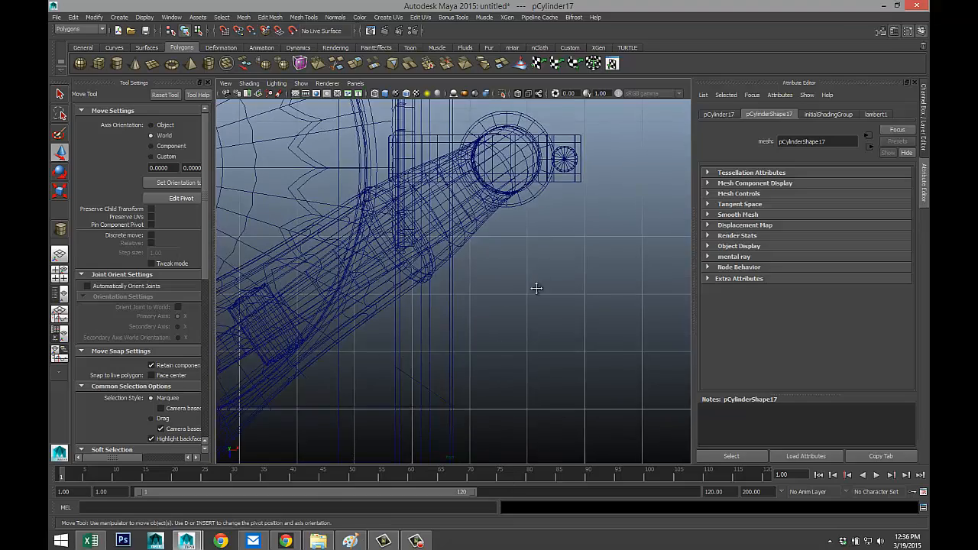
mouse_move(535, 287)
alt+middle_down()
mouse_move(524, 543)
mouse_move(510, 548)
alt+middle_up()
alt+middle_drag(521, 197, 555, 348)
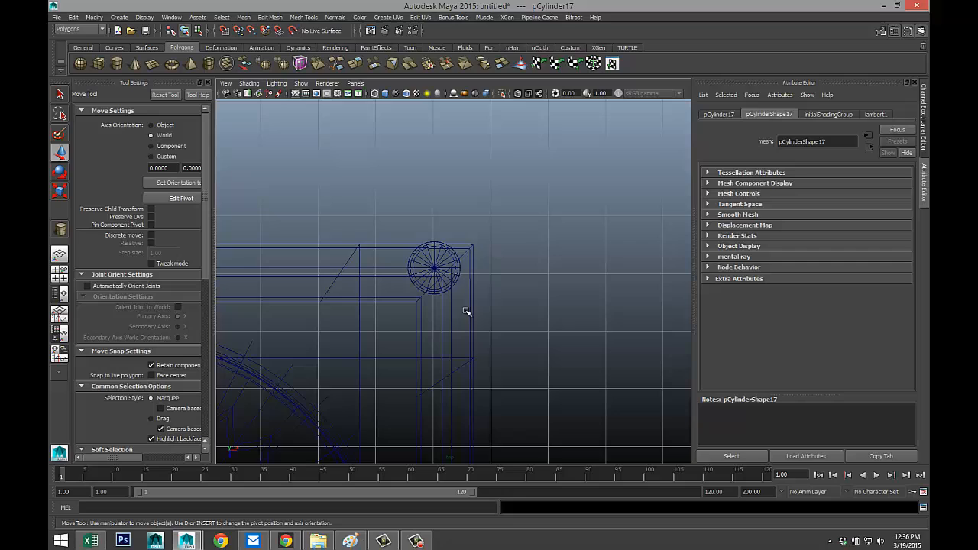
click(448, 256)
shift+click(433, 242)
shift+click(396, 245)
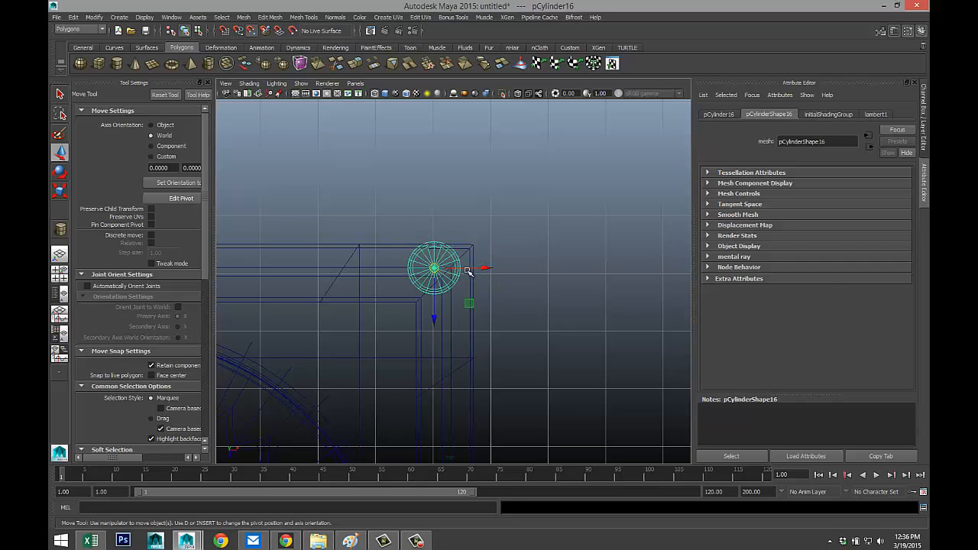
drag(435, 269, 452, 269)
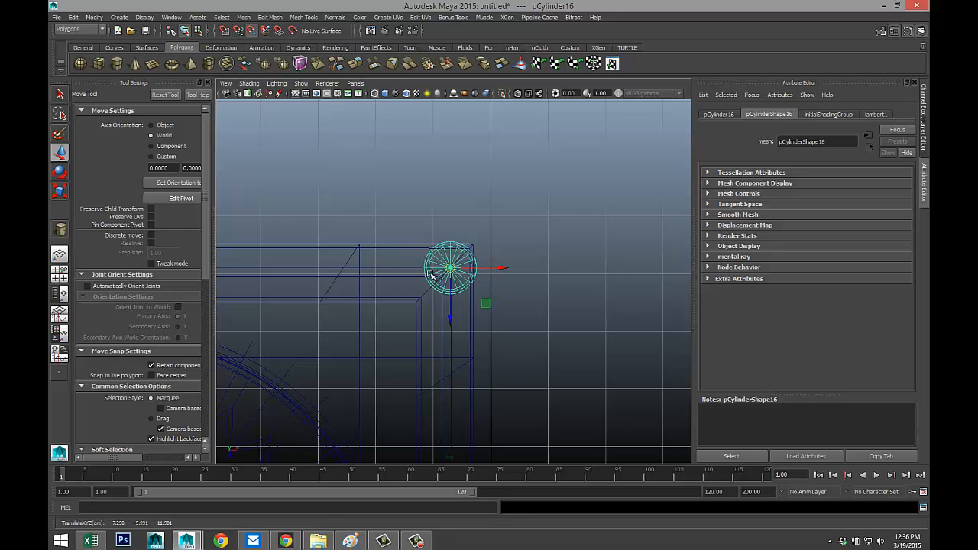
In the side view, select all four corner cylinders without the base and lower them to its underside as feet.
scroll(434, 275, down, 6)
click(59, 276)
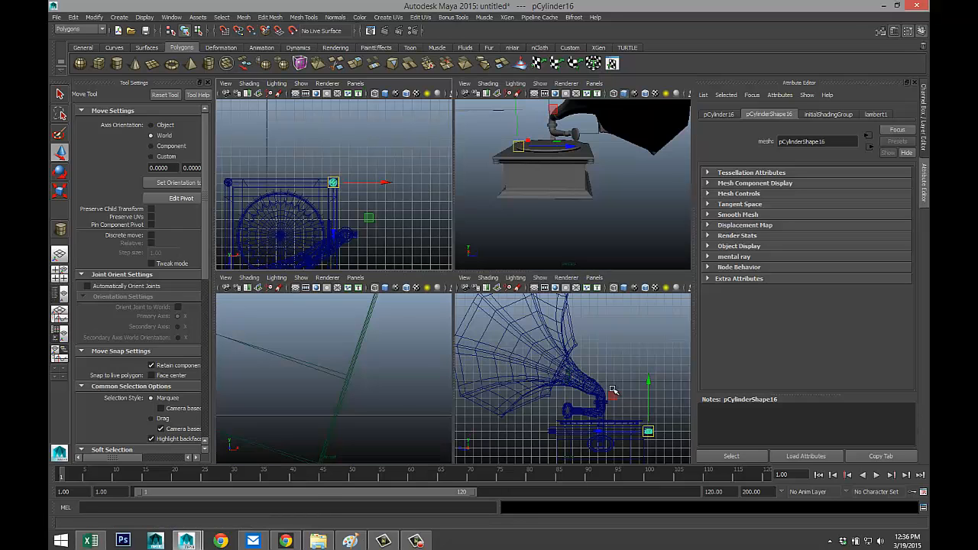
key(space)
key(f)
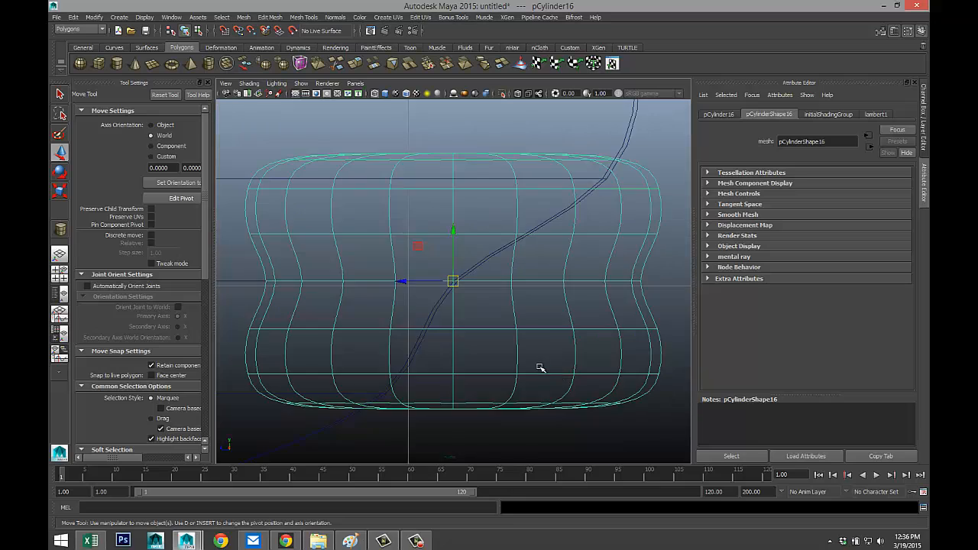
scroll(525, 371, down, 5)
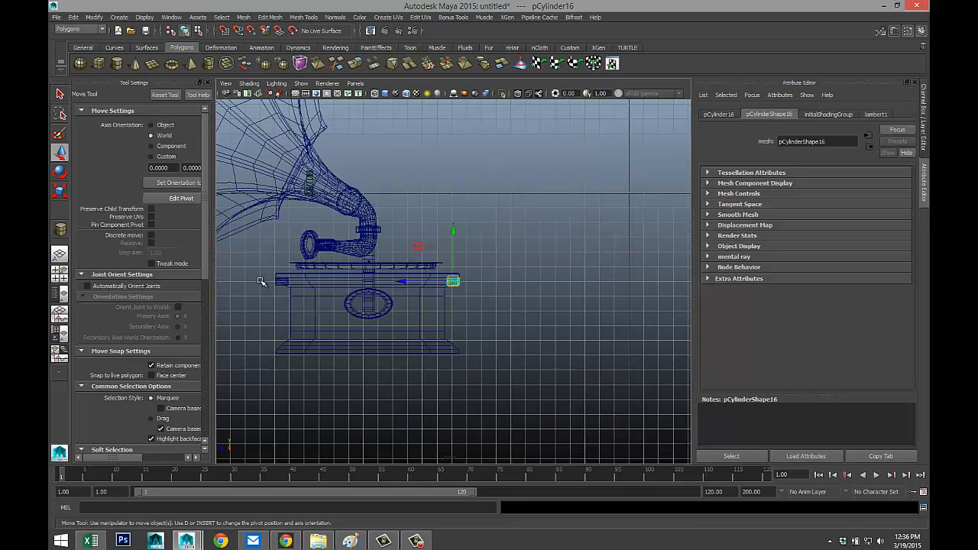
click(291, 307)
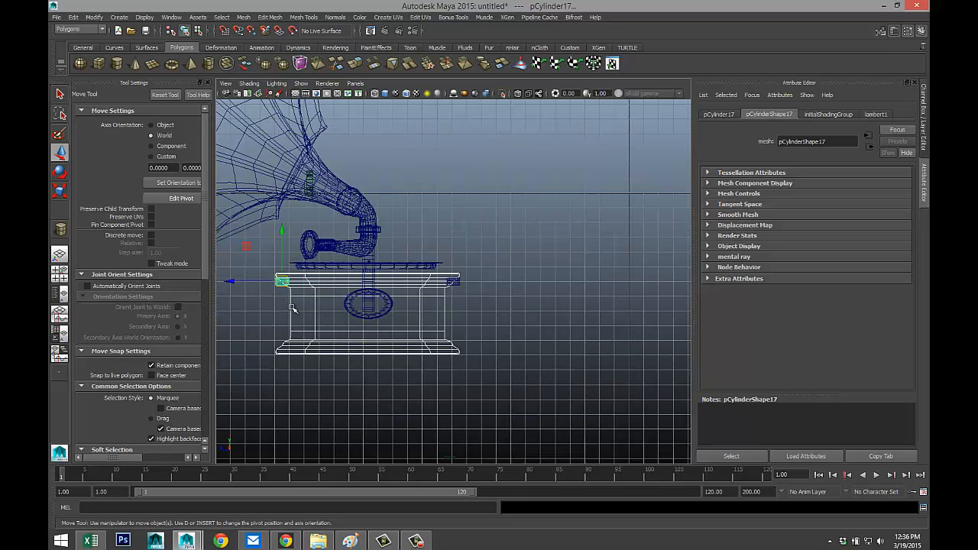
click(476, 313)
click(437, 349)
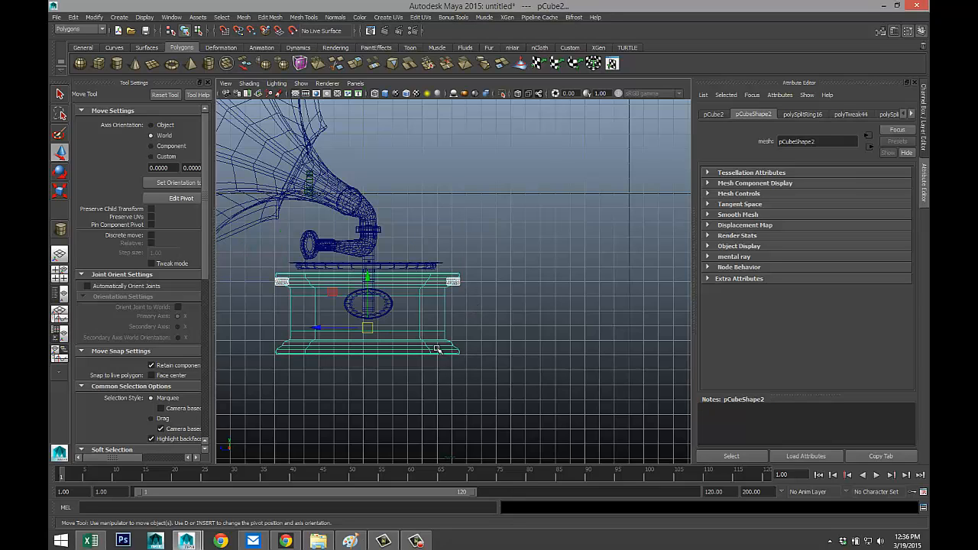
key(Down)
drag(452, 239, 460, 309)
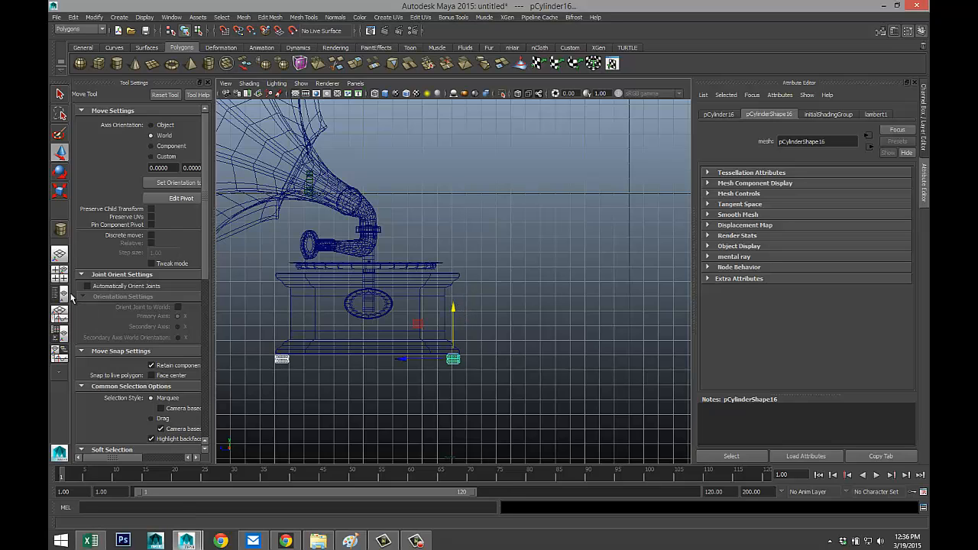
Deselect the feet and, in the perspective view, draw a thin flat polygon cube about 1.84 × 0.16 × 2.21 in front of the base.
click(59, 273)
key(space)
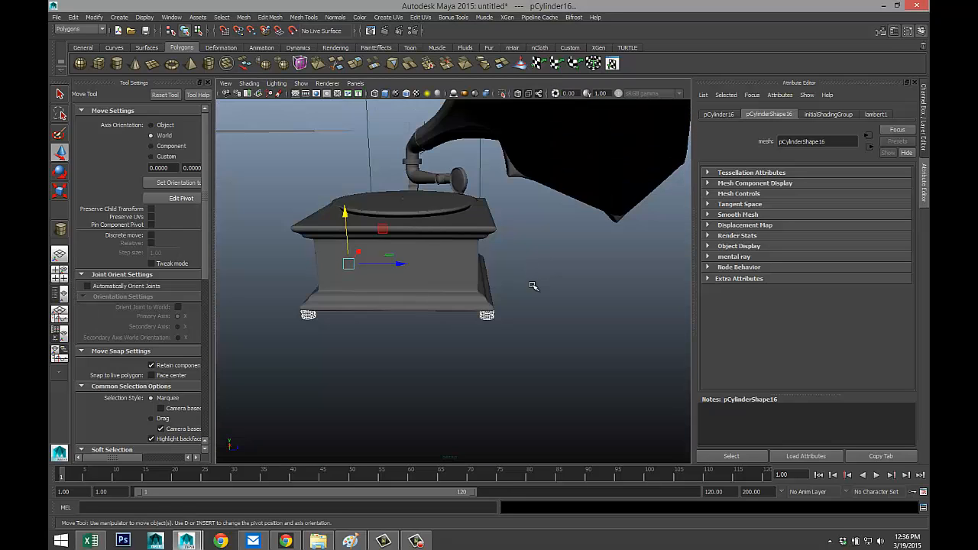
click(566, 337)
alt+drag(379, 333, 425, 321)
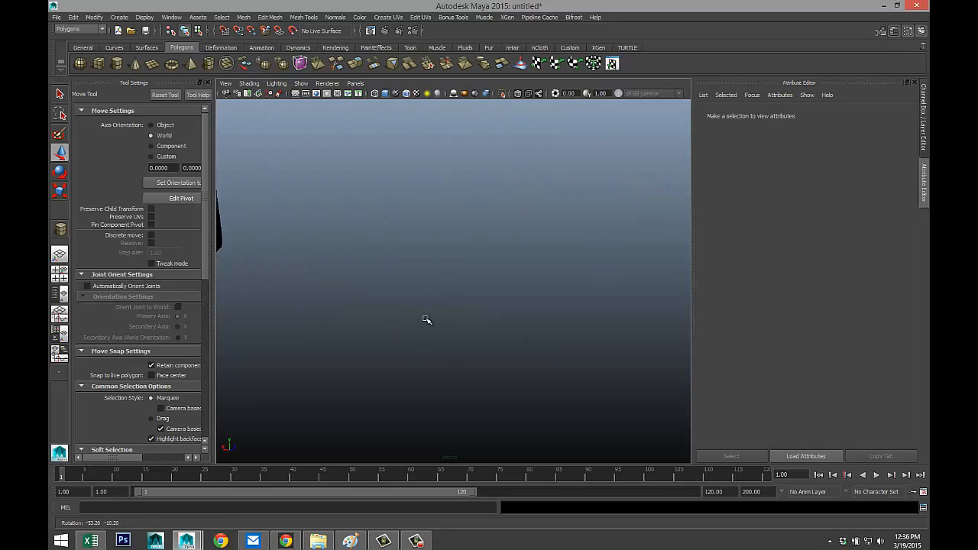
alt+middle_drag(351, 291, 531, 298)
alt+drag(531, 298, 444, 283)
scroll(579, 314, down, 3)
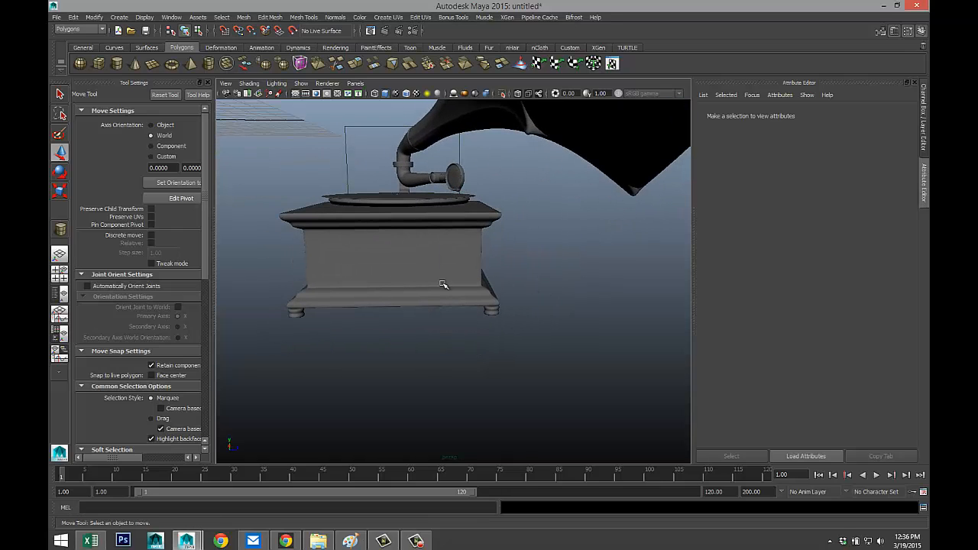
click(99, 64)
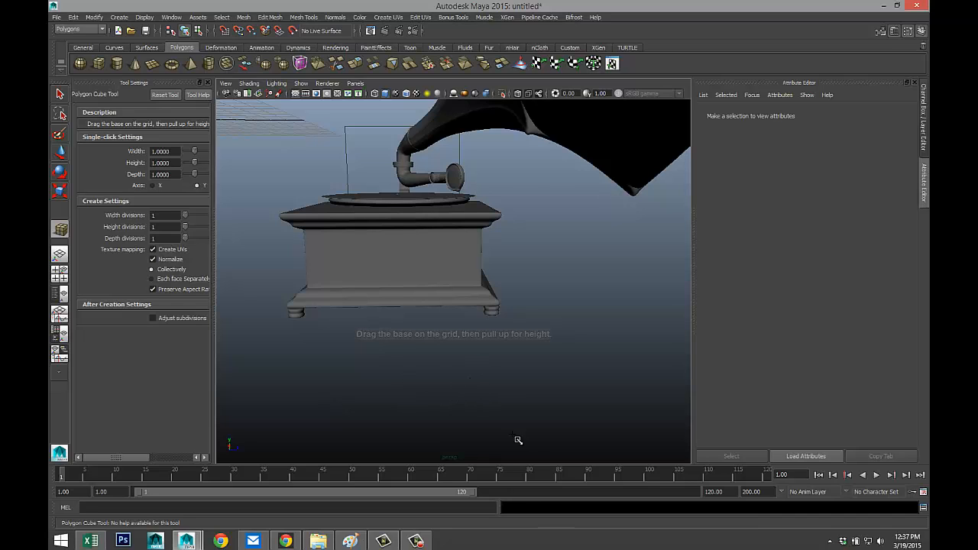
mouse_move(533, 360)
alt+mouse_down()
mouse_move(438, 339)
mouse_move(530, 398)
mouse_move(528, 354)
alt+mouse_up()
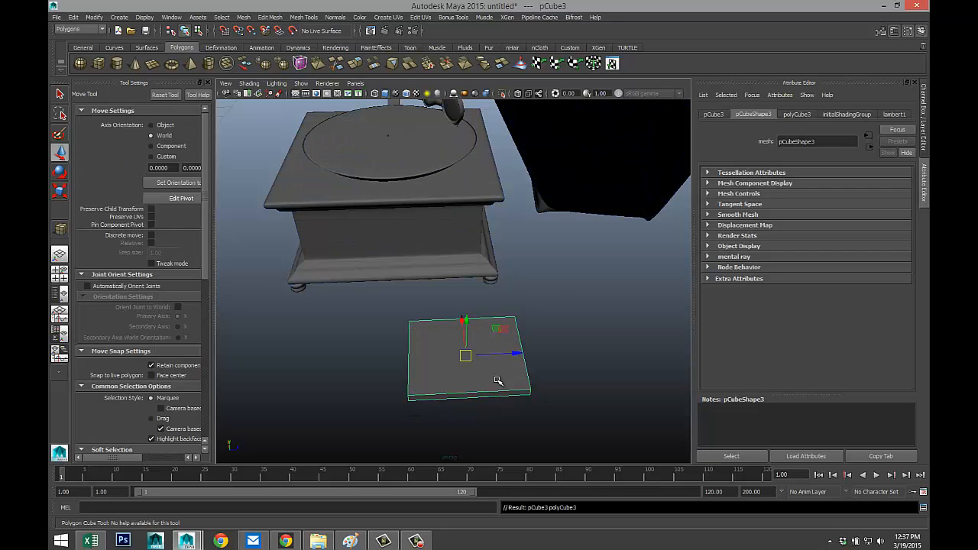
Rotate the flat cube 90° about Z to stand upright and reduce its vertical scale to about 0.42.
key(e)
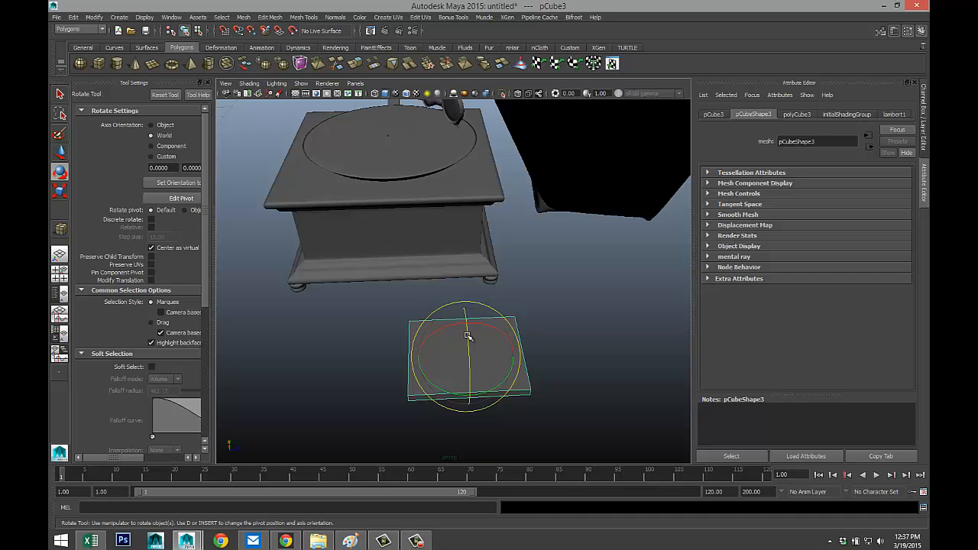
drag(468, 336, 470, 397)
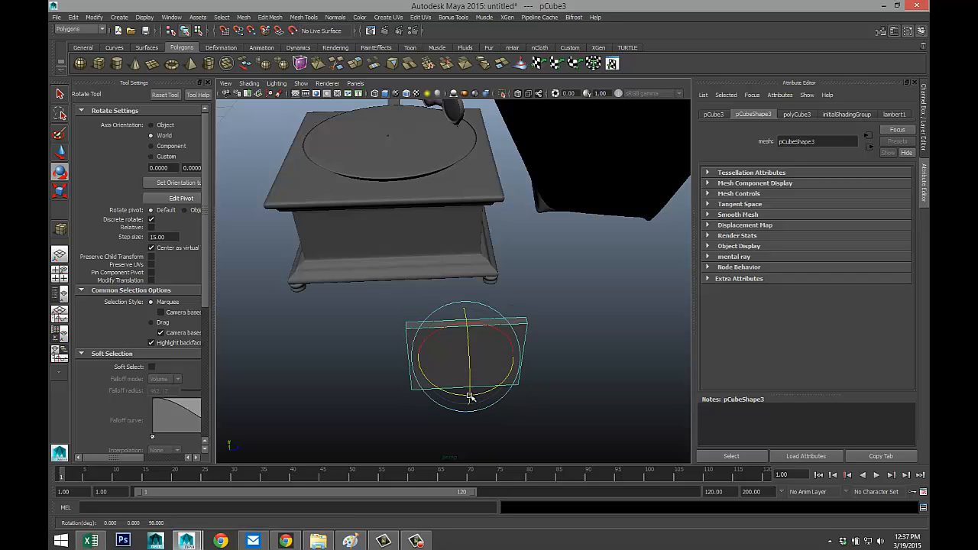
alt+drag(361, 352, 395, 339)
alt+middle_drag(395, 339, 343, 356)
click(797, 114)
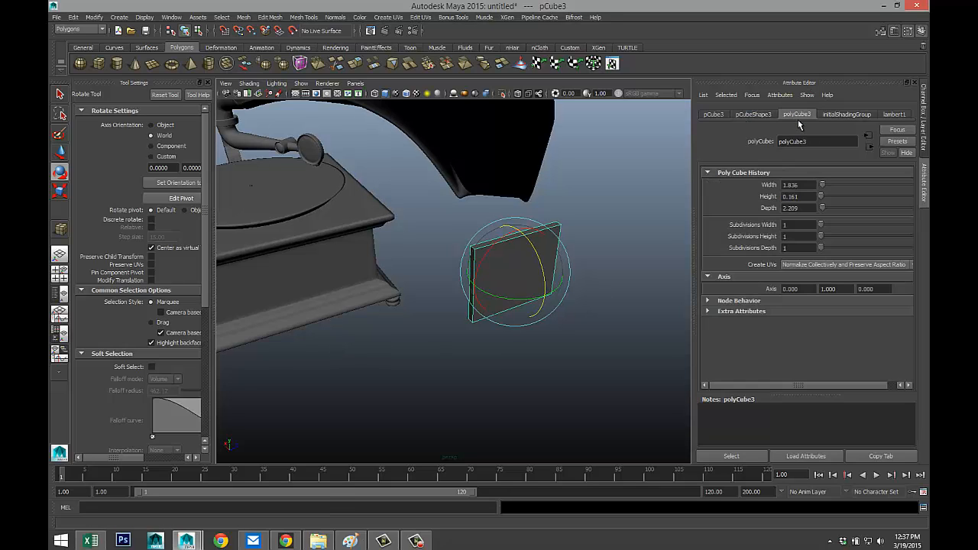
click(714, 115)
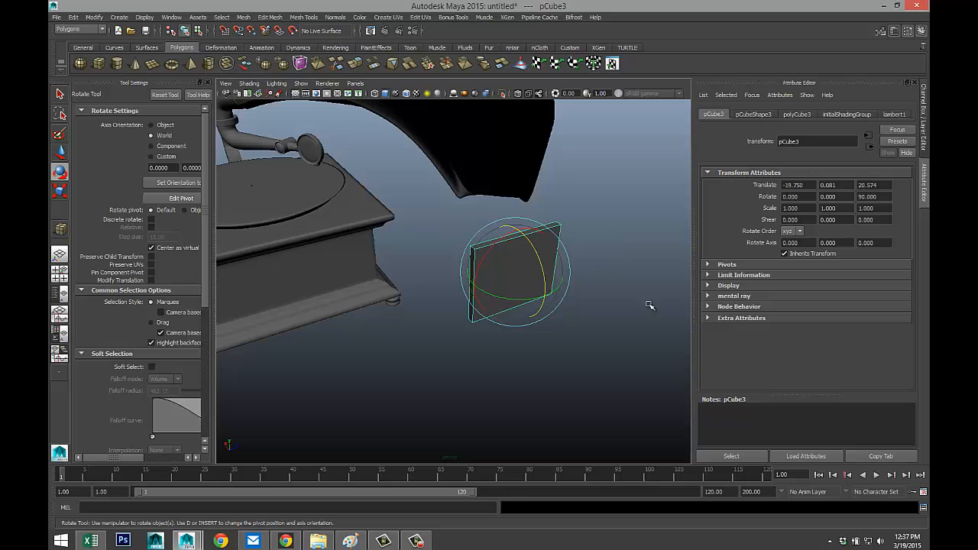
key(r)
drag(517, 225, 516, 270)
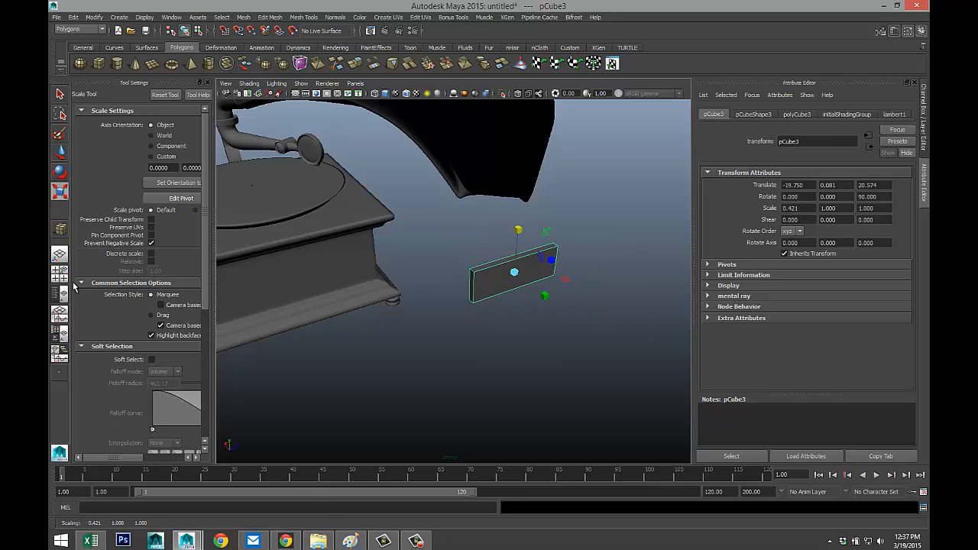
In the side view, move the plate down and across to the base's centre, at about Y -8.38 and Z 17.55.
click(59, 273)
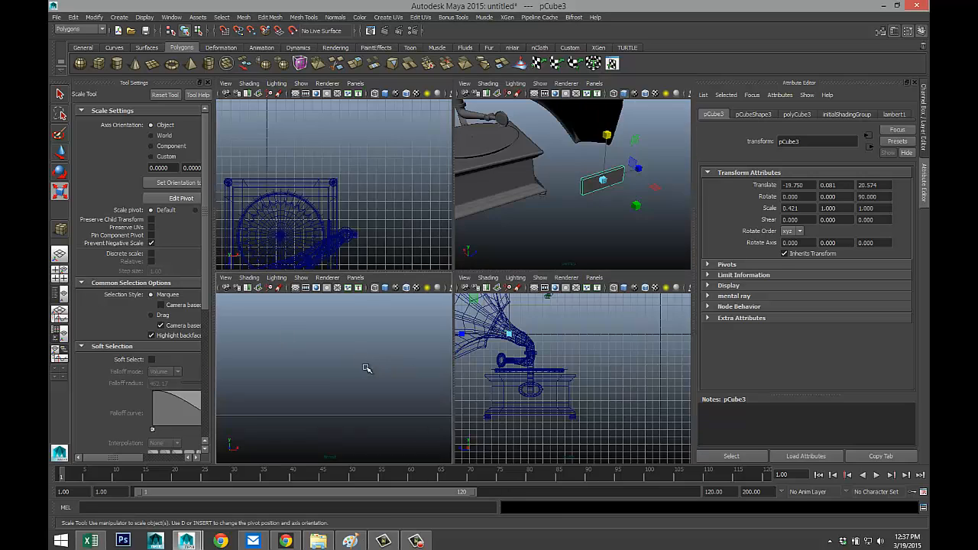
key(space)
key(f)
scroll(413, 360, down, 3)
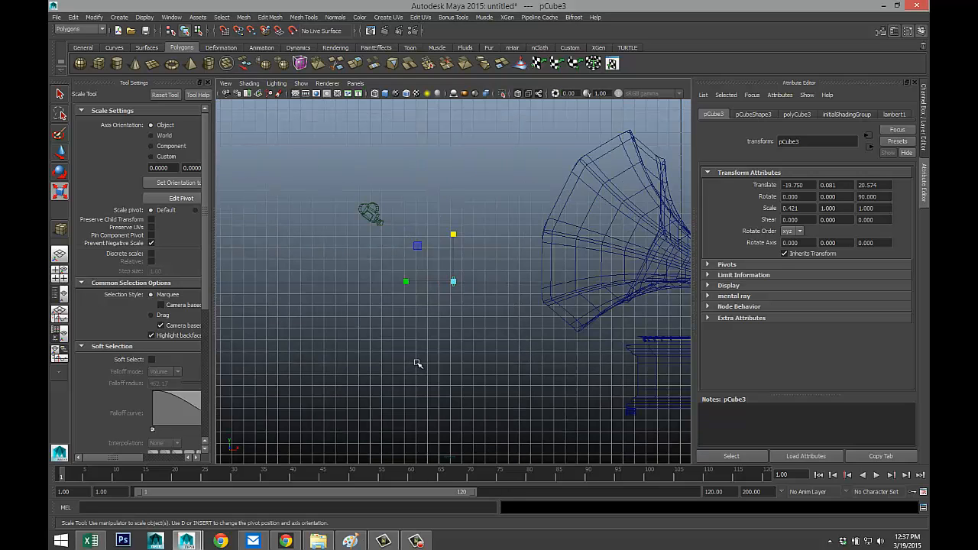
scroll(418, 364, down, 2)
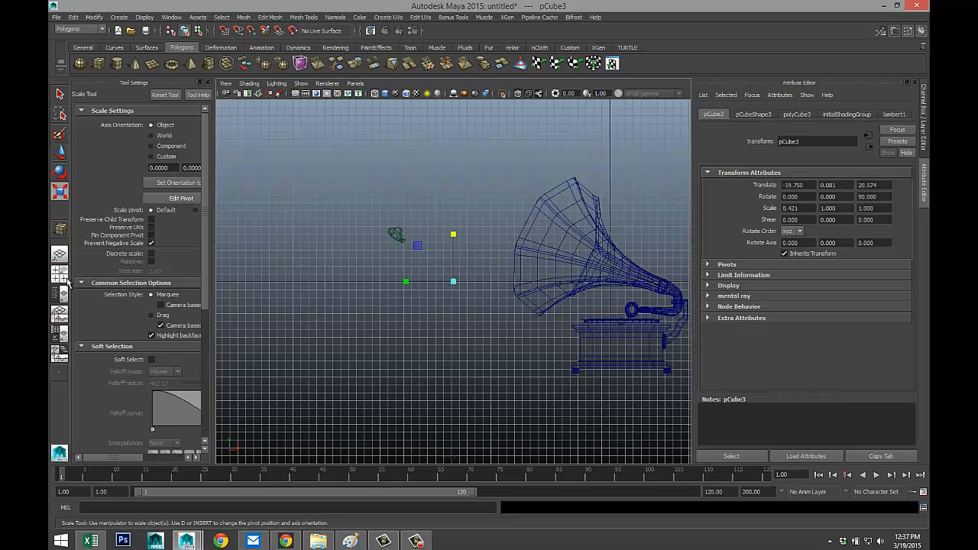
key(space)
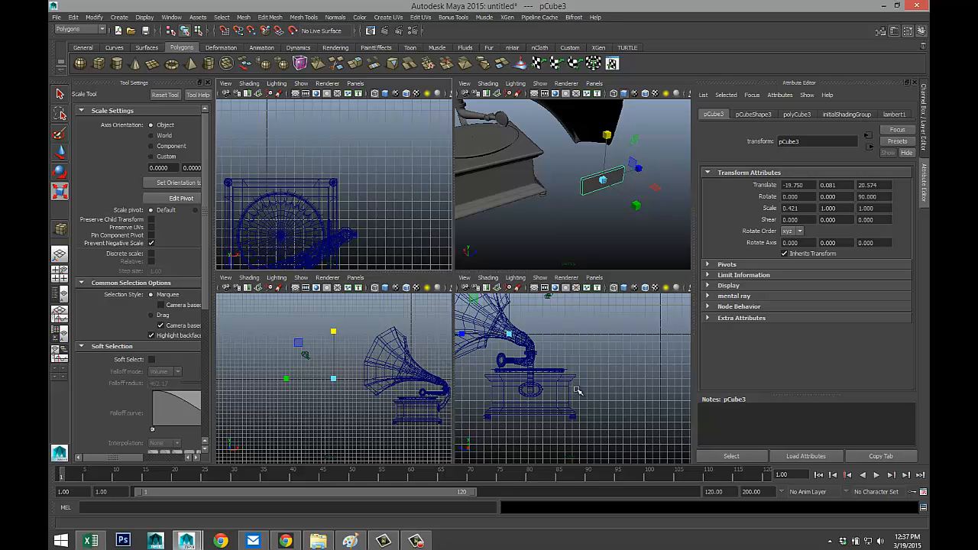
key(space)
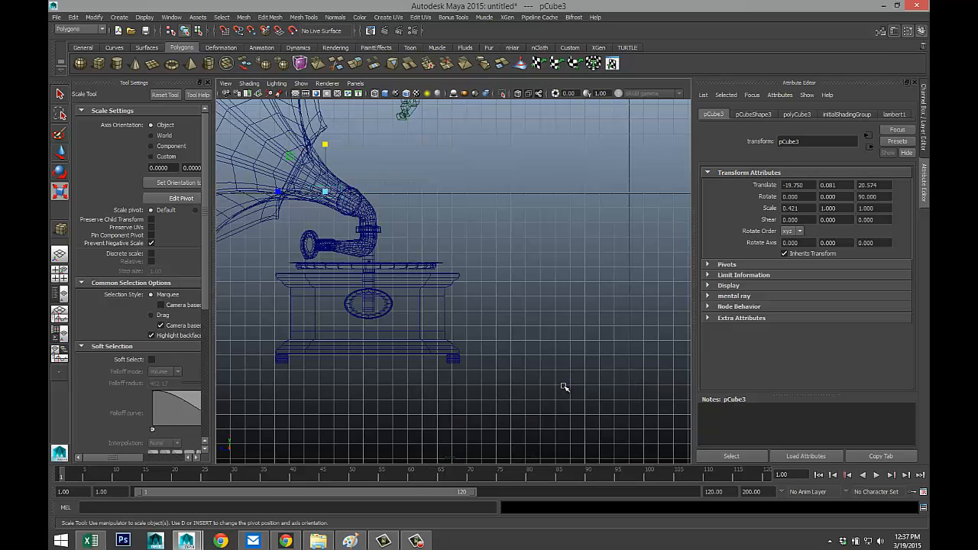
scroll(498, 332, down, 4)
scroll(497, 332, up, 3)
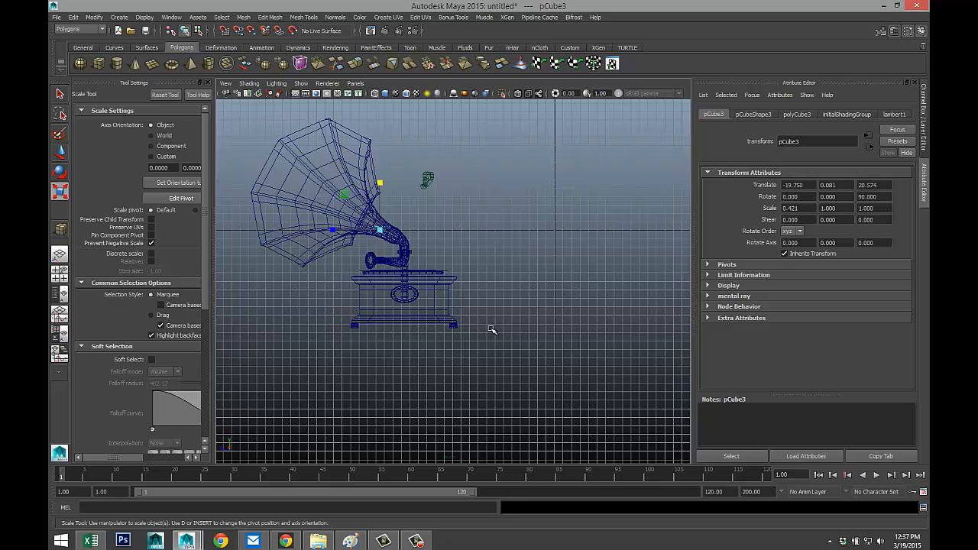
key(w)
drag(378, 188, 396, 251)
drag(333, 296, 358, 298)
drag(403, 245, 405, 251)
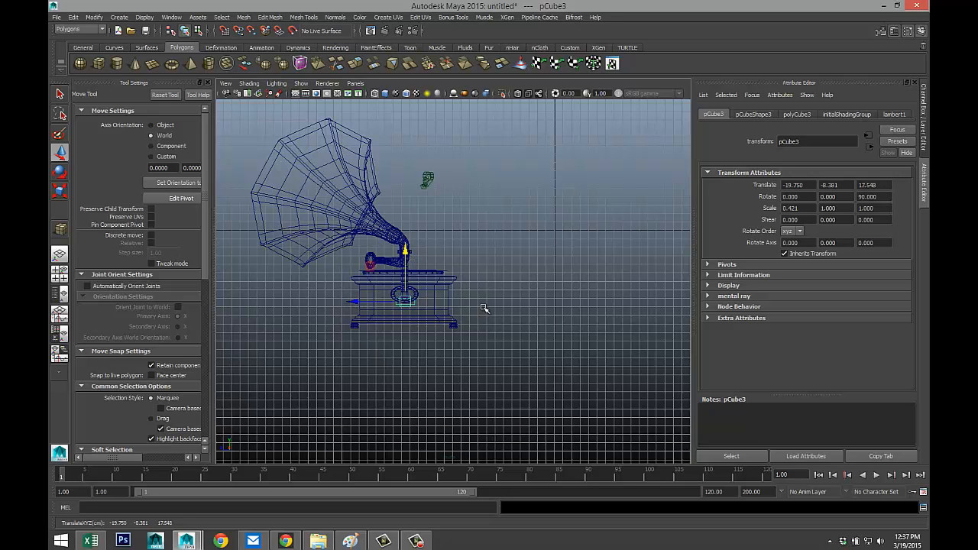
Enlarge the plate against the base by scaling it to about 2.31 in length and 1.04 in height.
scroll(485, 313, up, 5)
scroll(489, 329, down, 6)
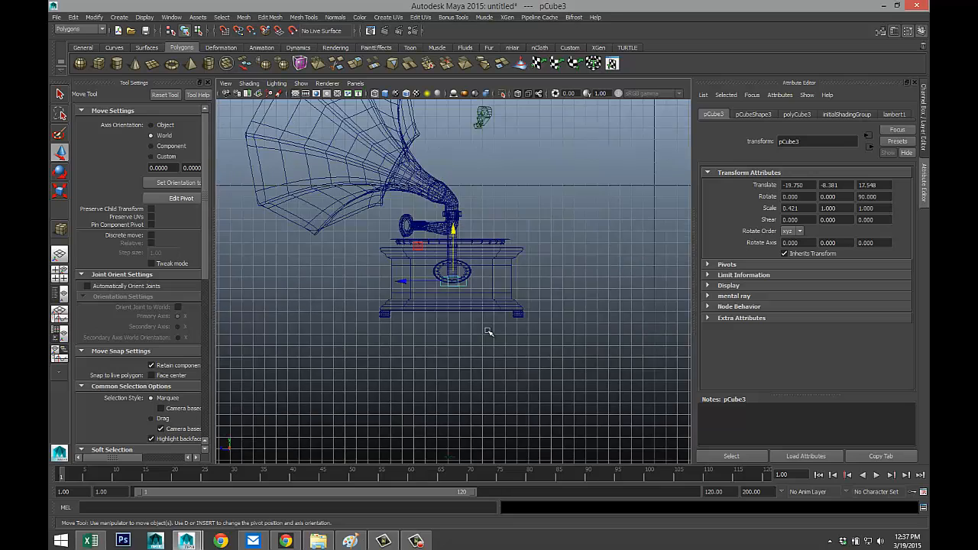
scroll(489, 330, up, 4)
key(r)
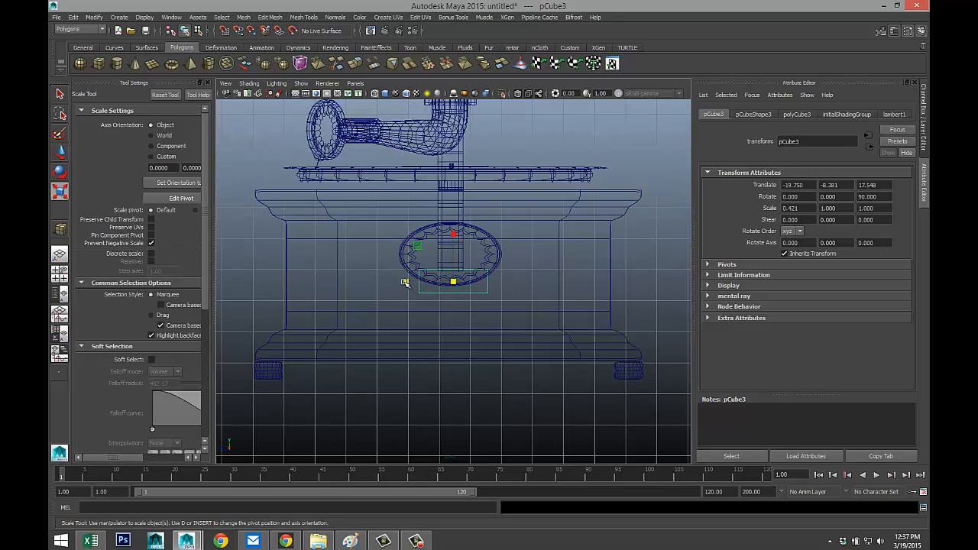
drag(405, 282, 344, 280)
drag(454, 234, 457, 165)
alt+middle_drag(543, 332, 522, 303)
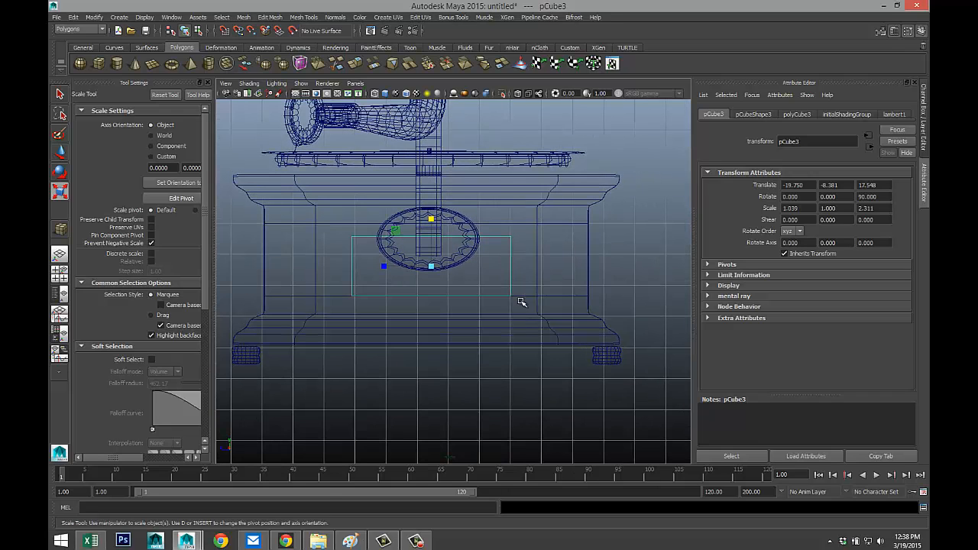
Insert two vertical edge loops across the plate and scale them apart toward its two ends.
click(302, 17)
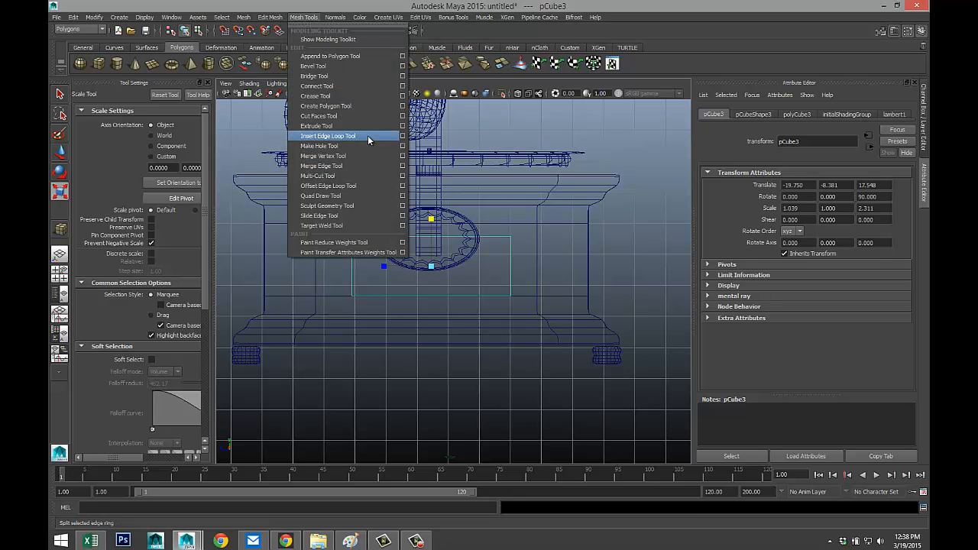
click(368, 136)
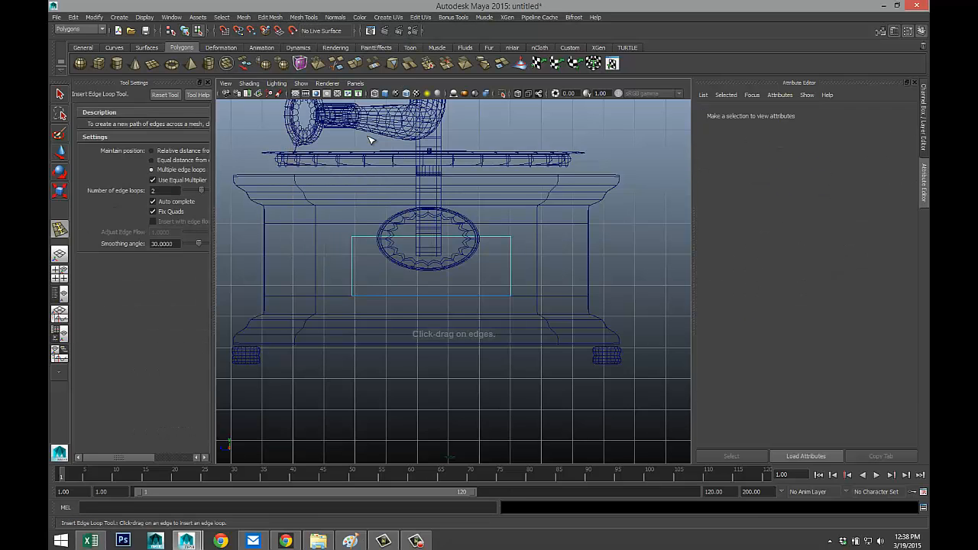
click(420, 241)
key(r)
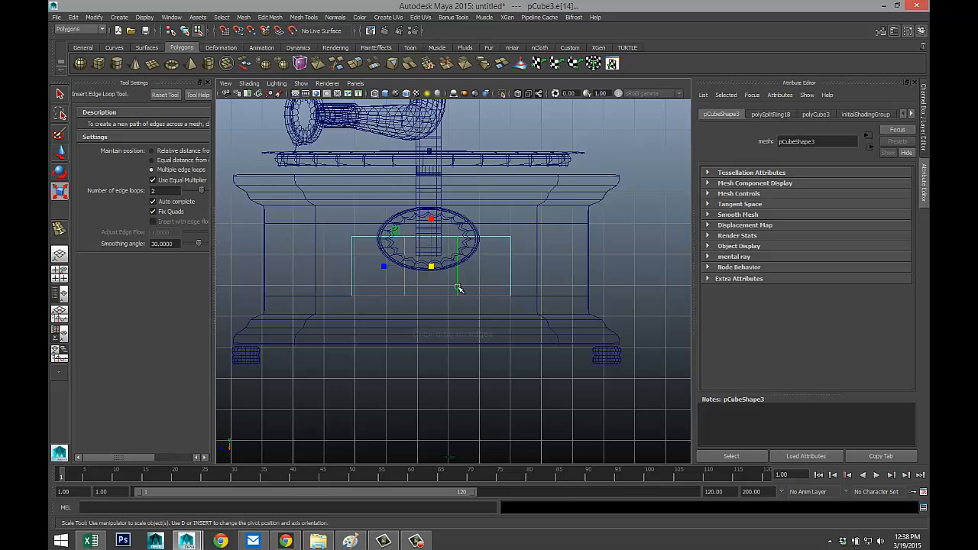
drag(384, 266, 318, 266)
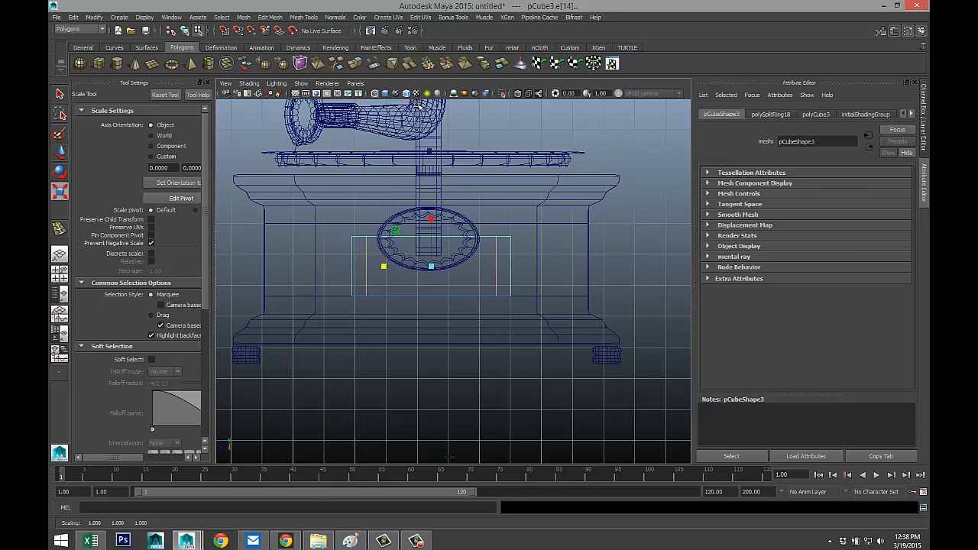
Insert two more vertical edge loops in the plate's middle section and spread them close to the outer pair.
click(409, 64)
drag(435, 241, 435, 245)
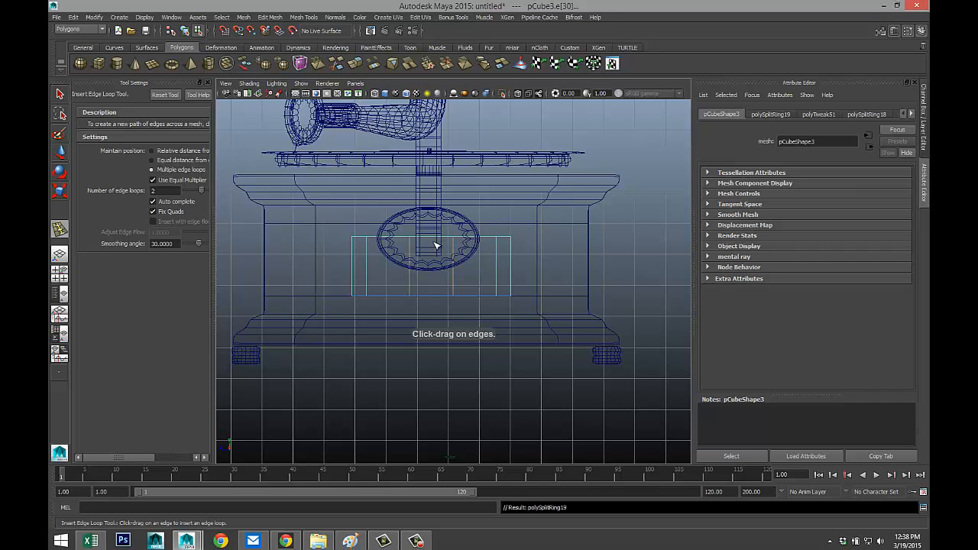
key(r)
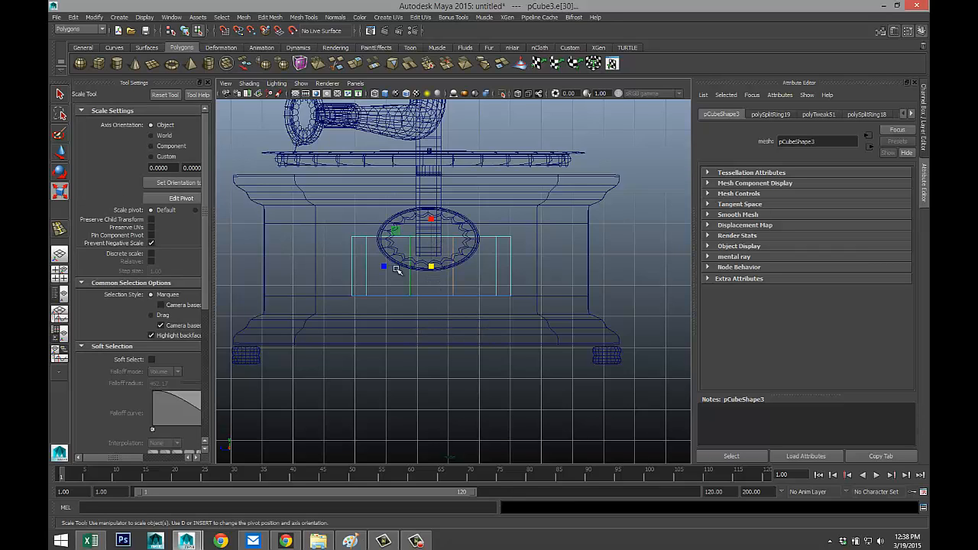
drag(386, 269, 368, 267)
drag(344, 266, 313, 267)
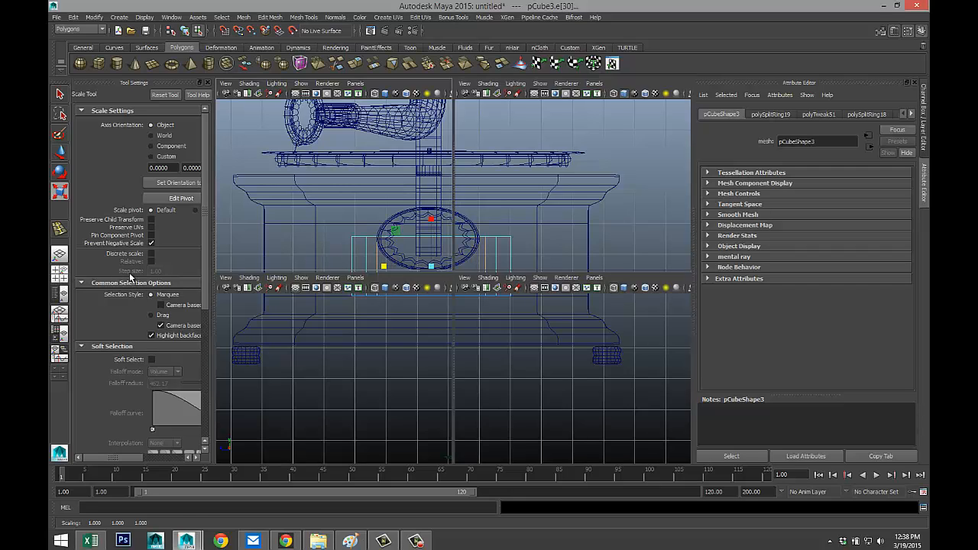
In the perspective view, select the vertices of both inner vertical loops and scale them vertically to narrow the plate's middle section.
click(55, 280)
key(space)
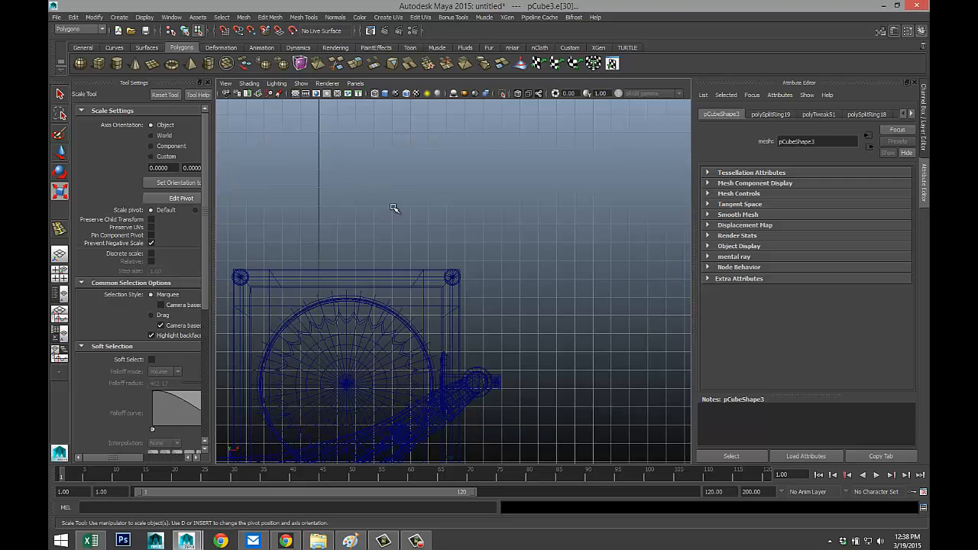
click(59, 273)
key(space)
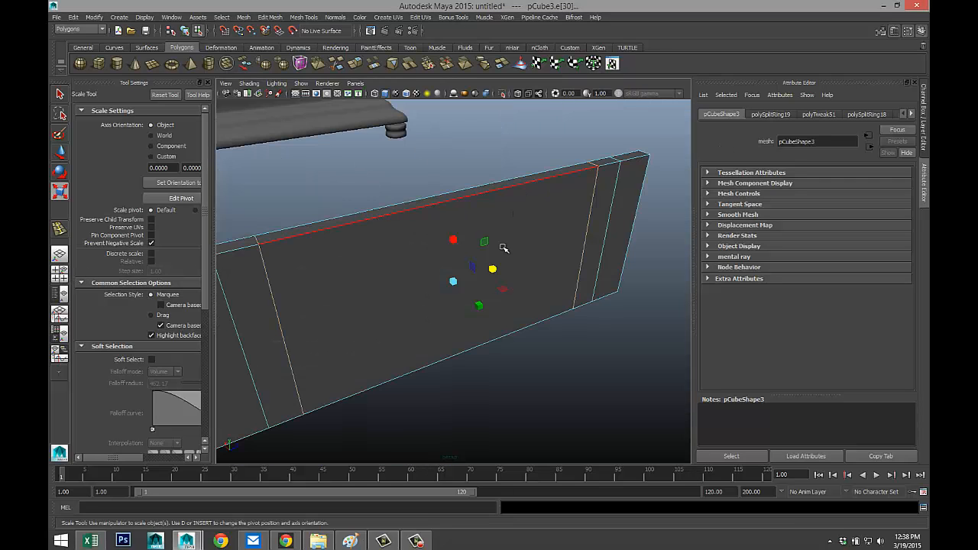
scroll(501, 252, down, 5)
scroll(484, 266, up, 3)
alt+drag(457, 316, 296, 272)
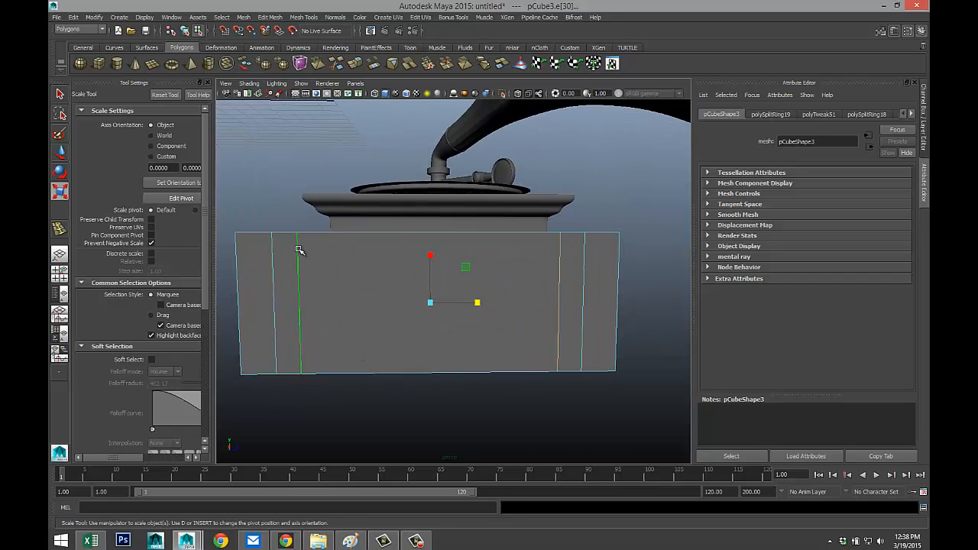
right_drag(298, 250, 269, 252)
drag(288, 224, 330, 395)
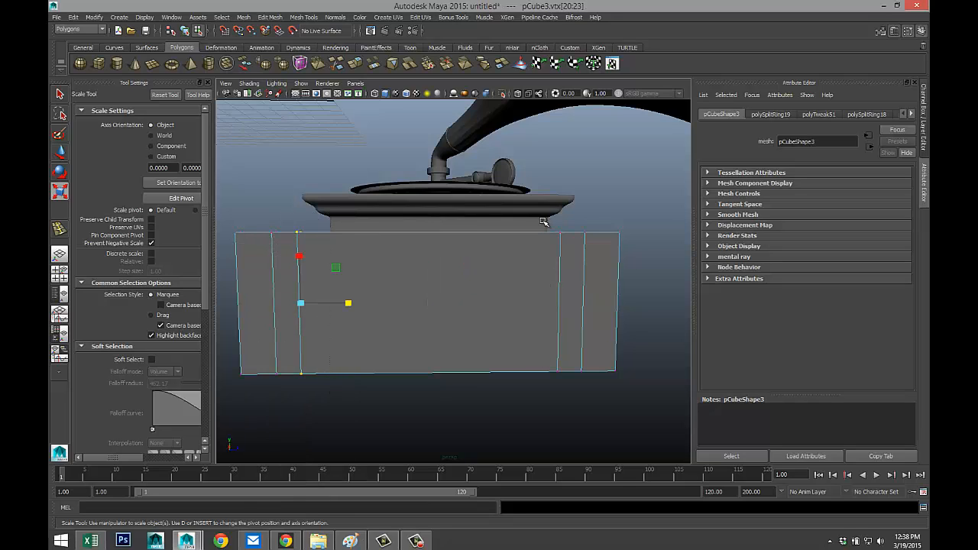
shift+drag(543, 222, 567, 401)
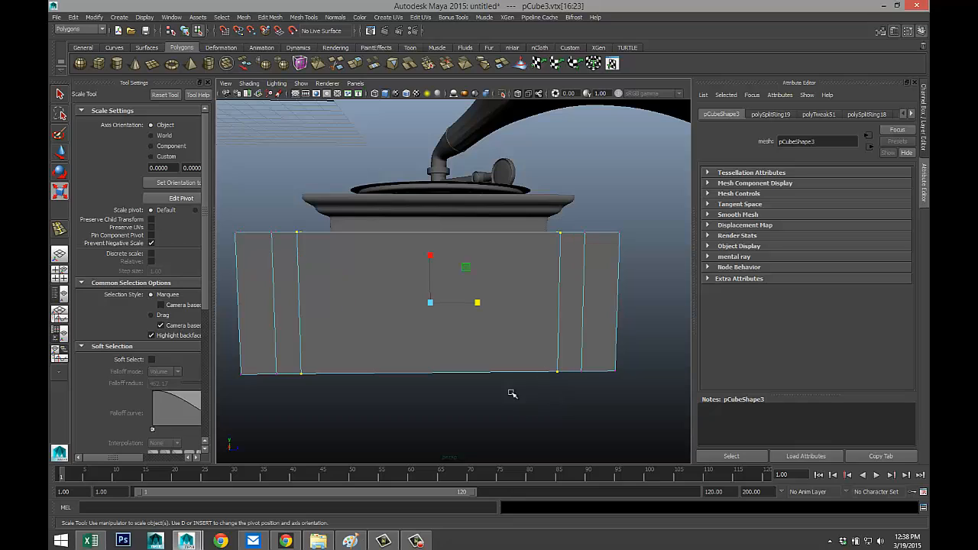
drag(429, 256, 431, 262)
Insert two evenly spaced horizontal edge loops along the full length of the plate.
alt+drag(453, 352, 510, 317)
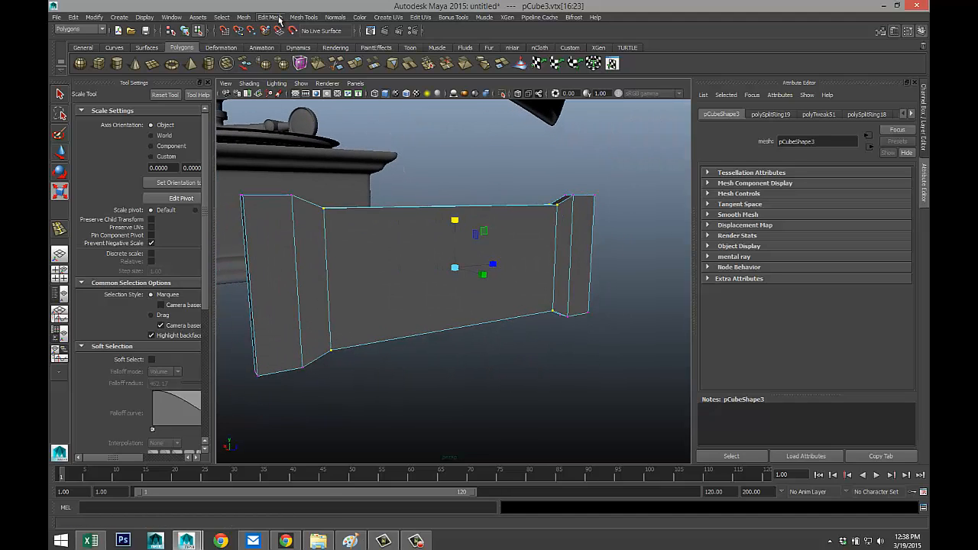
click(301, 18)
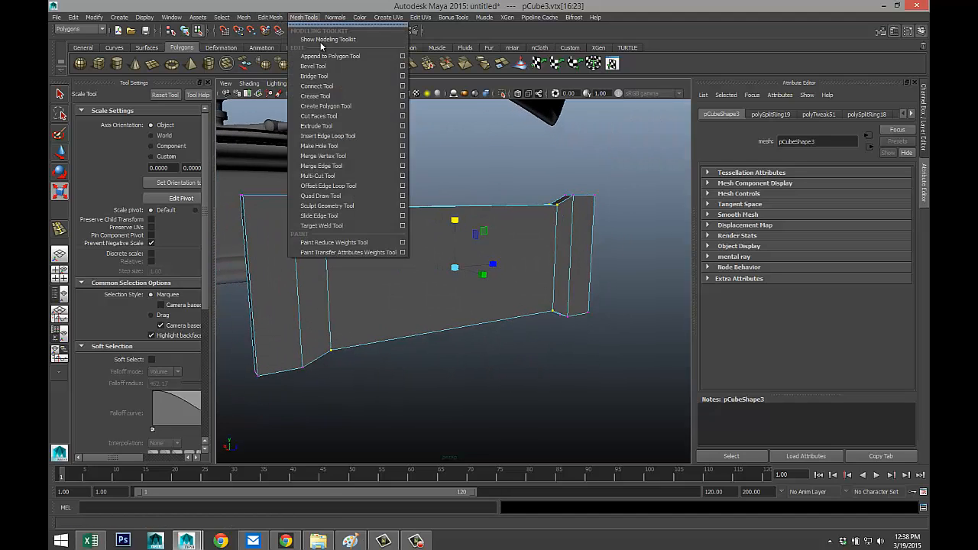
click(362, 140)
click(252, 276)
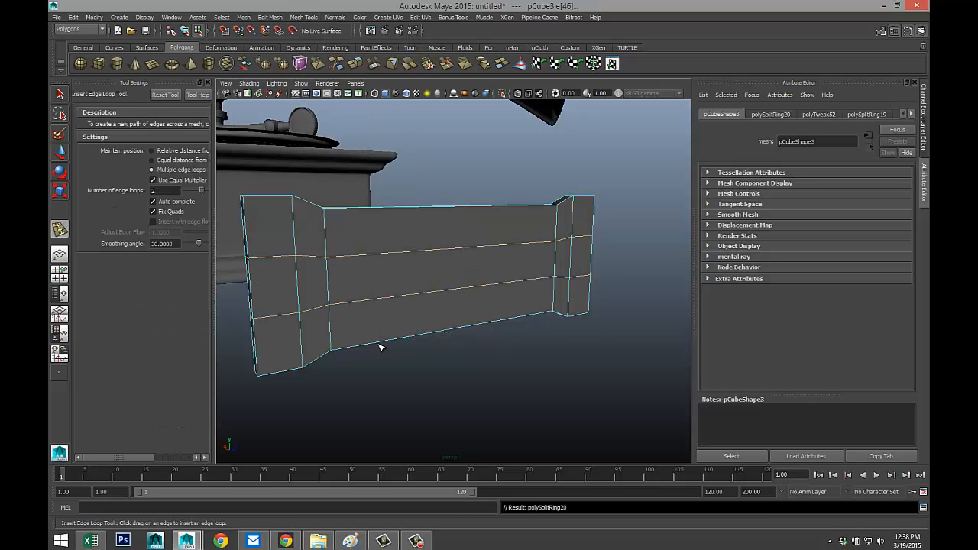
Insert two more horizontal edge loops within the plate's central band, running along its full length.
key(q)
alt+drag(435, 343, 427, 364)
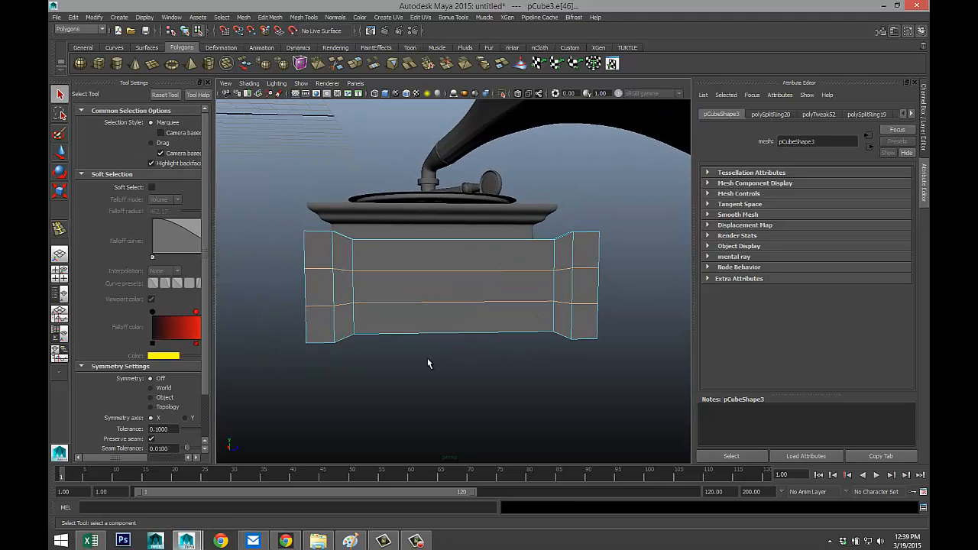
click(303, 17)
click(351, 136)
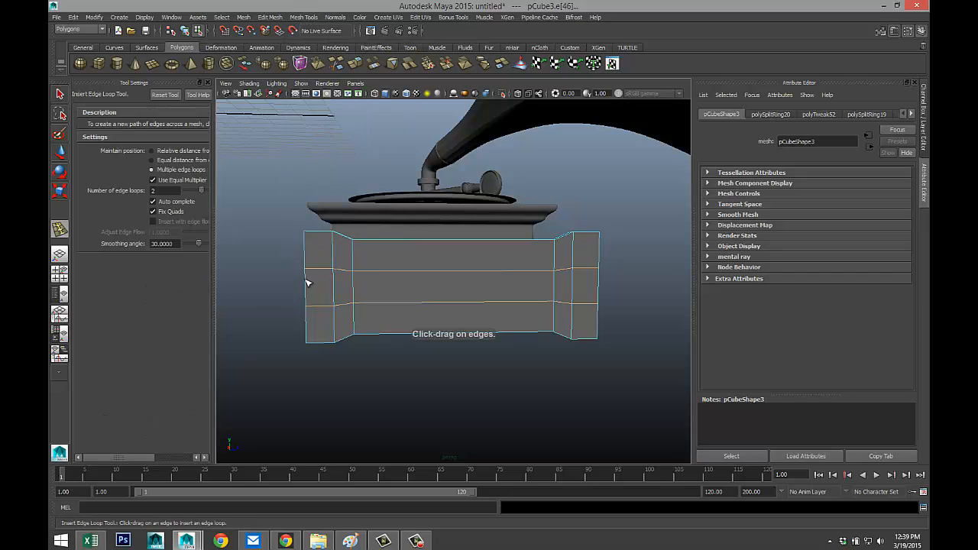
drag(306, 286, 330, 309)
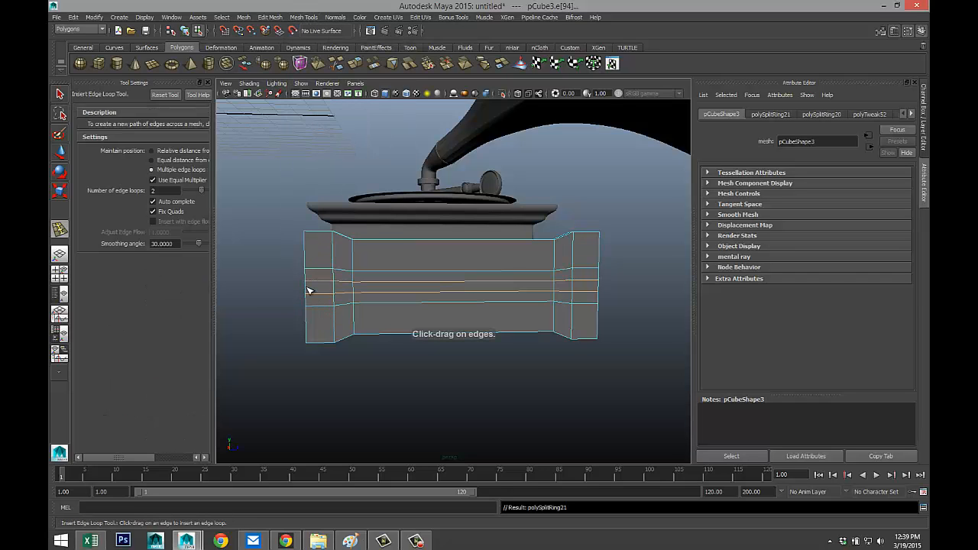
Select the vertices of the two innermost horizontal loops and scale them lengthwise to about 0.95, notching both ends of the plate.
key(q)
right_drag(307, 286, 275, 287)
drag(273, 275, 634, 306)
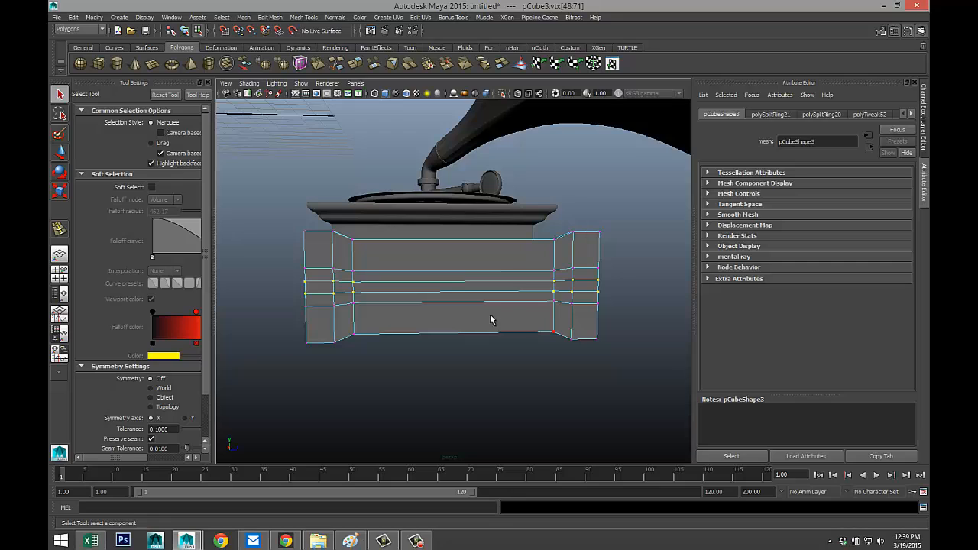
key(r)
drag(501, 286, 499, 286)
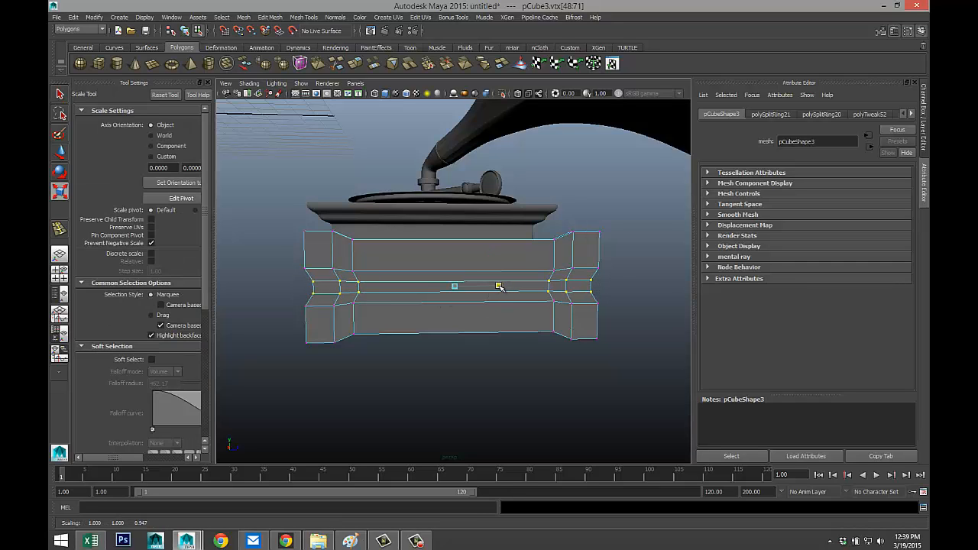
click(452, 370)
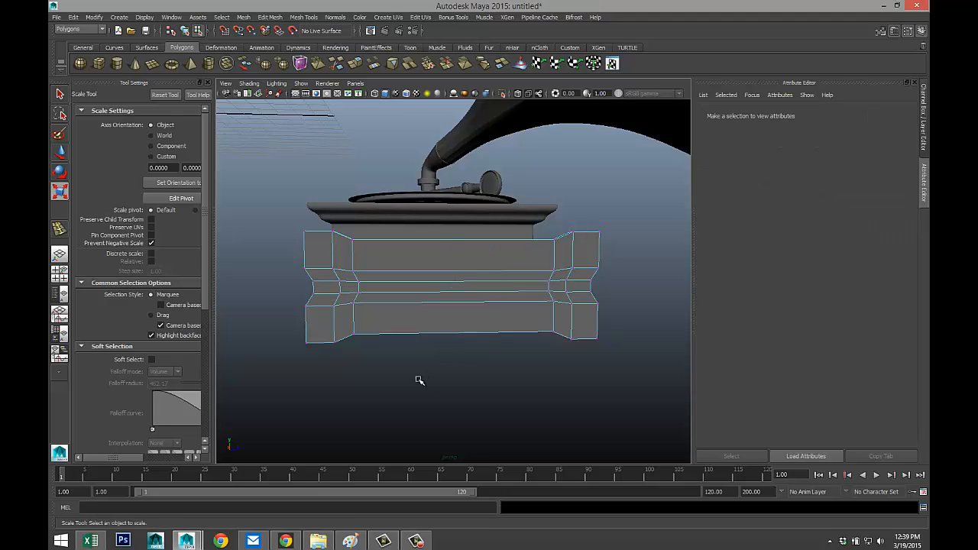
Using the equal-distance edge loop option, insert supporting loops tight against the plate's upper, lower and end borders.
mouse_move(418, 380)
alt+mouse_down()
mouse_move(497, 375)
mouse_move(400, 378)
alt+mouse_up()
alt+middle_drag(411, 386, 420, 396)
alt+drag(420, 395, 435, 370)
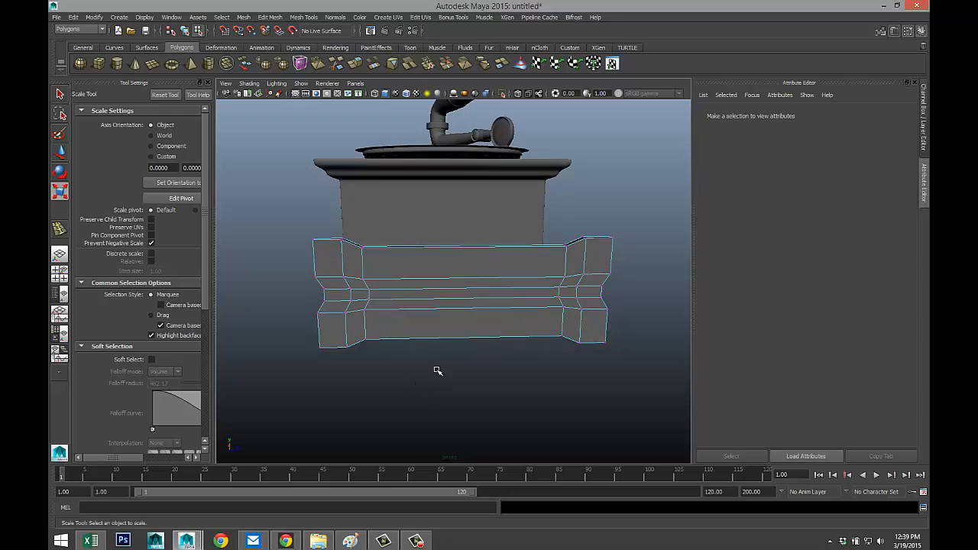
click(304, 17)
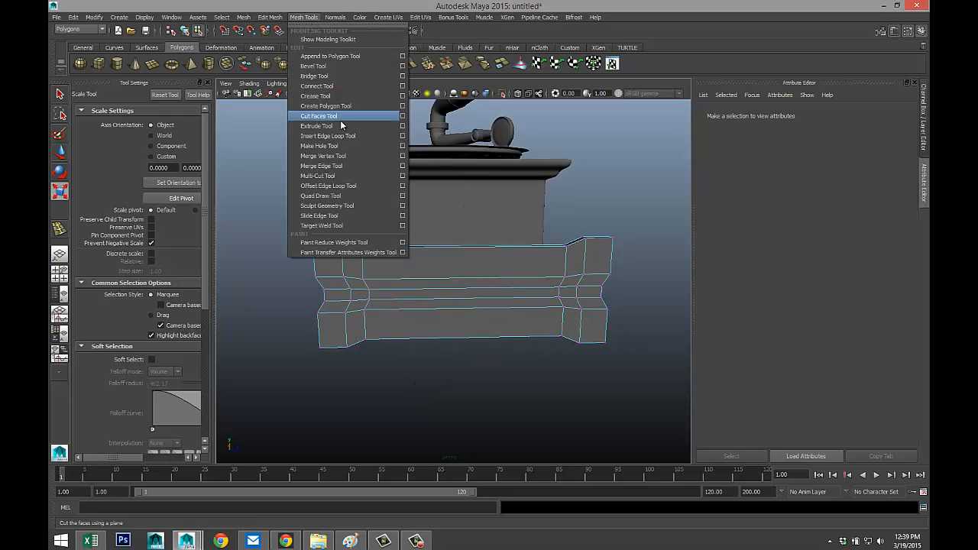
click(329, 136)
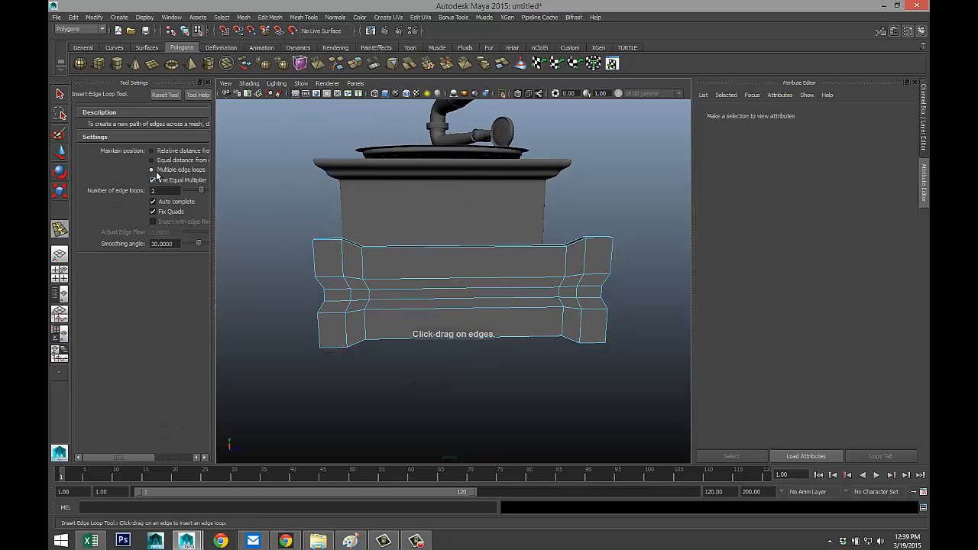
click(152, 160)
scroll(321, 267, up, 3)
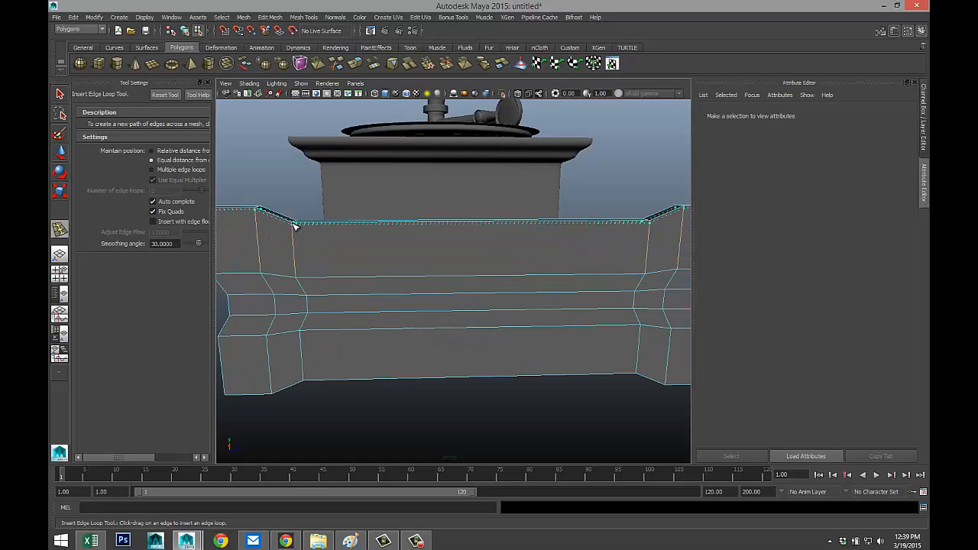
click(295, 225)
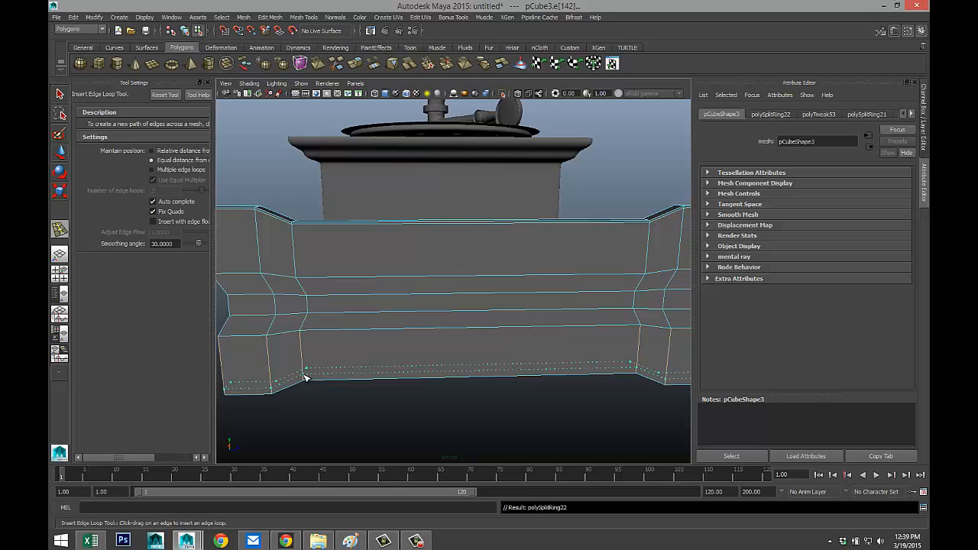
drag(304, 374, 305, 381)
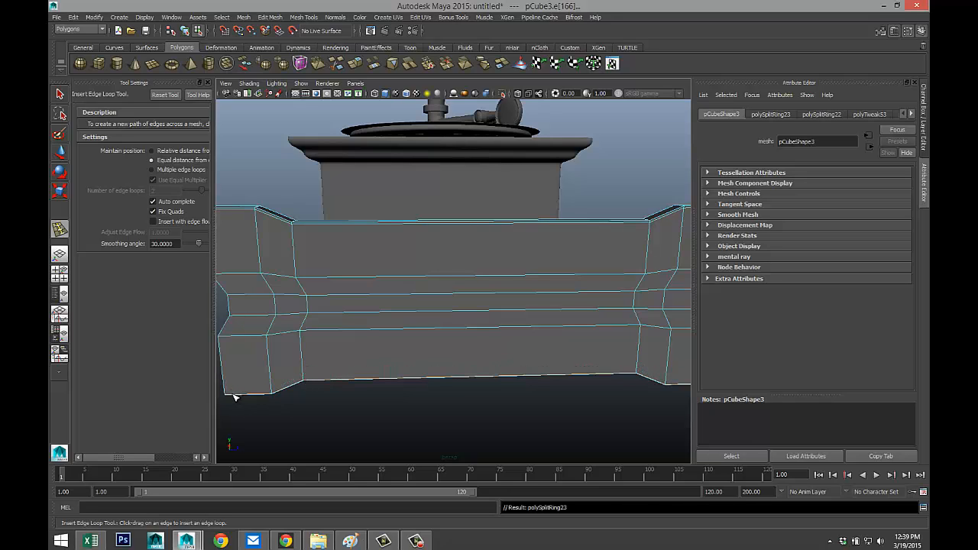
drag(236, 397, 229, 396)
alt+drag(486, 386, 550, 378)
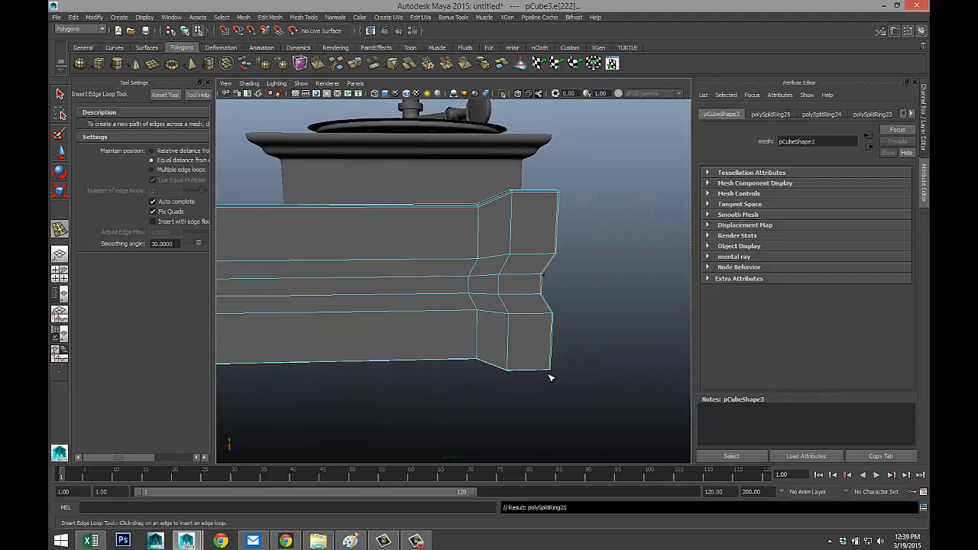
scroll(459, 374, down, 5)
alt+middle_drag(411, 375, 493, 386)
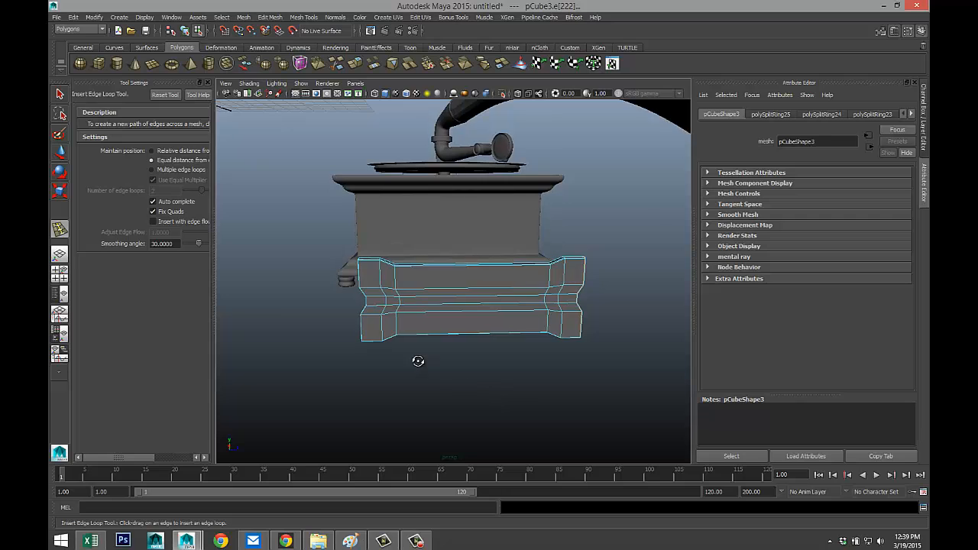
alt+drag(417, 360, 424, 336)
scroll(413, 351, down, 5)
alt+drag(254, 314, 427, 342)
alt+middle_drag(416, 329, 478, 207)
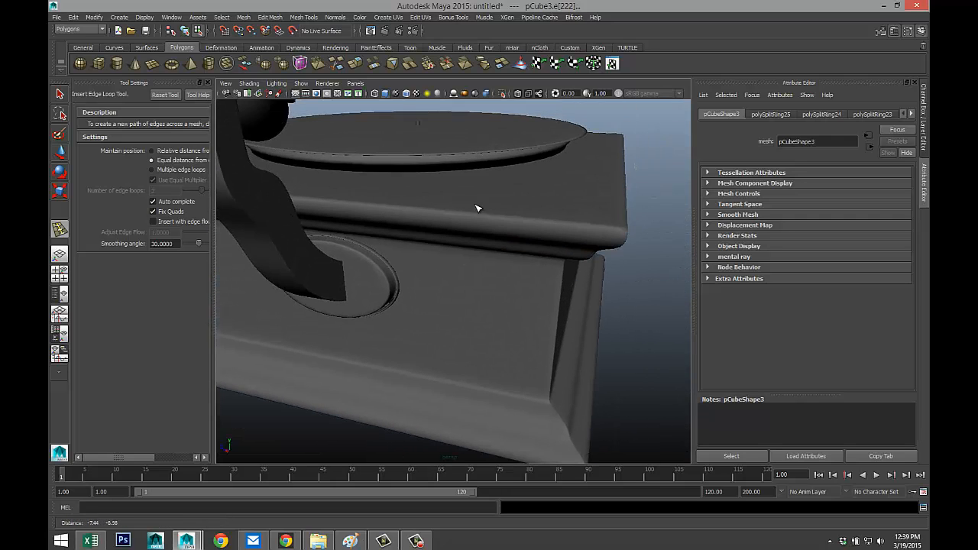
click(377, 279)
scroll(378, 279, down, 8)
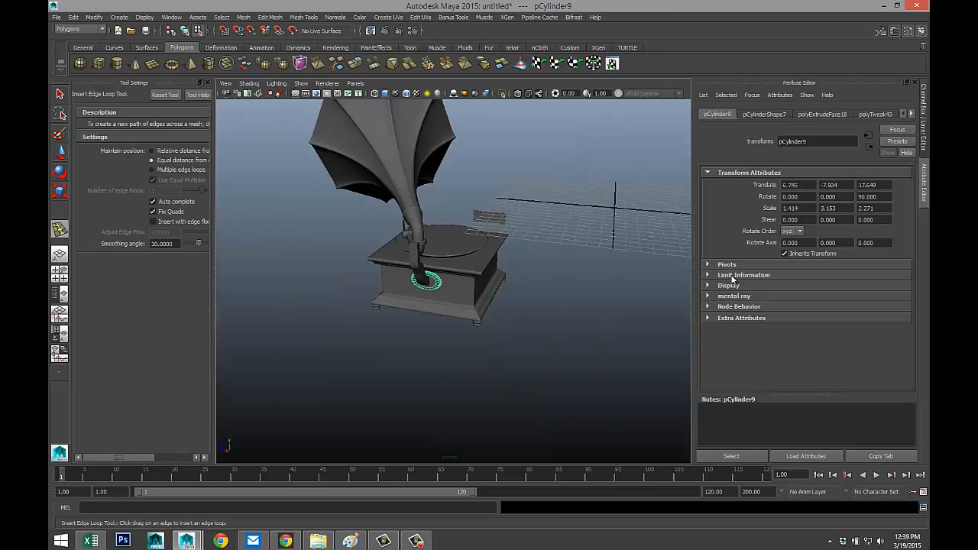
key(ctrl+z)
scroll(516, 241, up, 8)
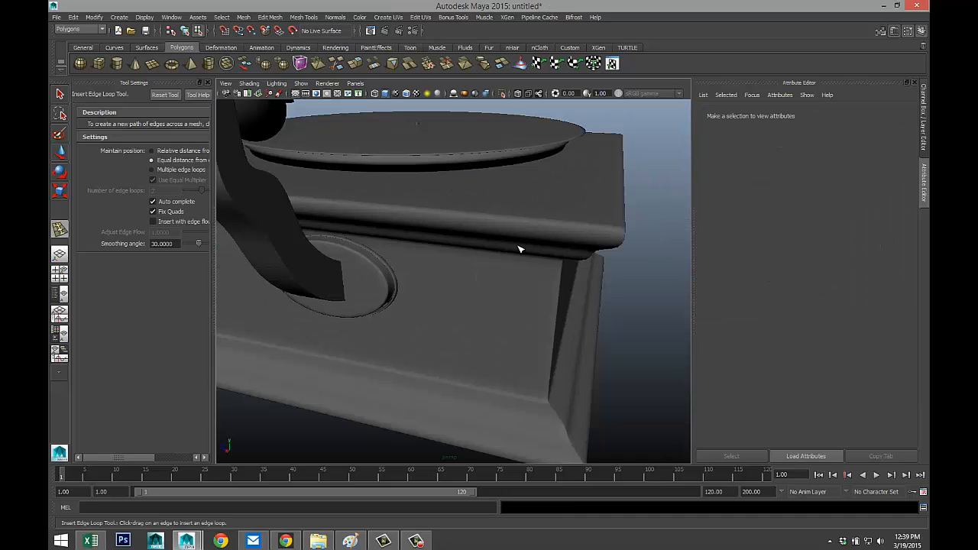
Select the oval disc on the base's side below the horn arm and move it along X to about -23.6, beyond the plate.
key(w)
scroll(529, 246, down, 8)
alt+drag(592, 253, 520, 259)
scroll(522, 261, up, 2)
scroll(524, 262, down, 8)
scroll(526, 265, up, 10)
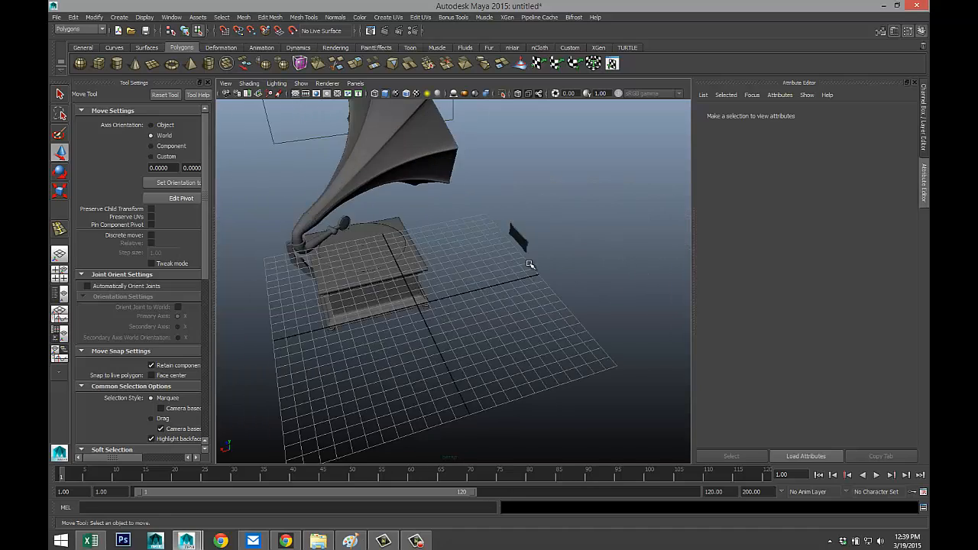
alt+drag(420, 308, 454, 303)
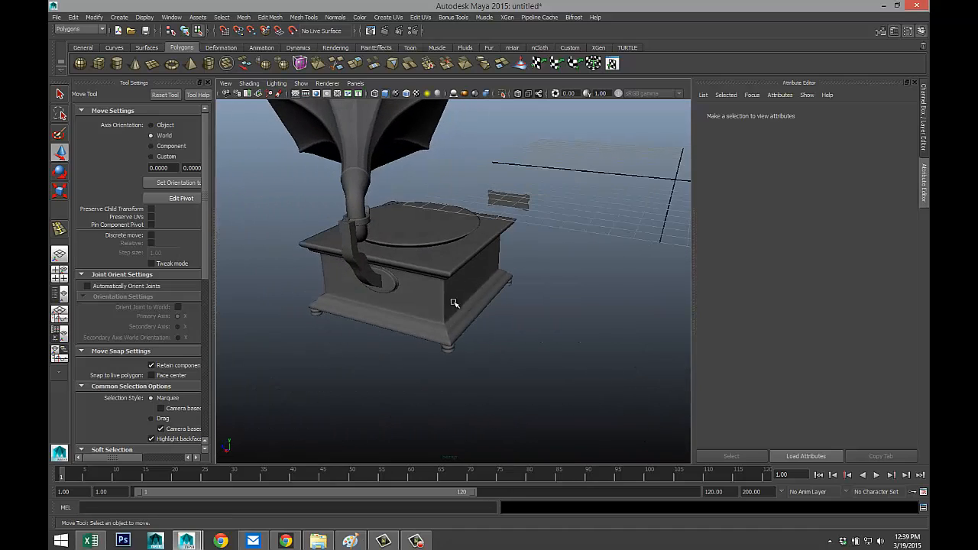
right_drag(390, 287, 405, 274)
click(391, 281)
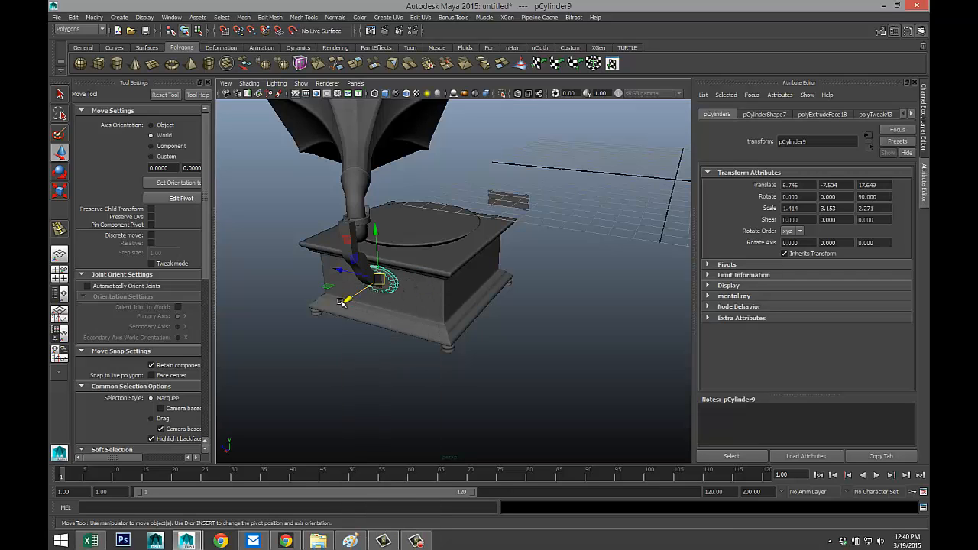
drag(341, 302, 526, 214)
alt+drag(541, 254, 418, 281)
key(f)
scroll(496, 307, down, 5)
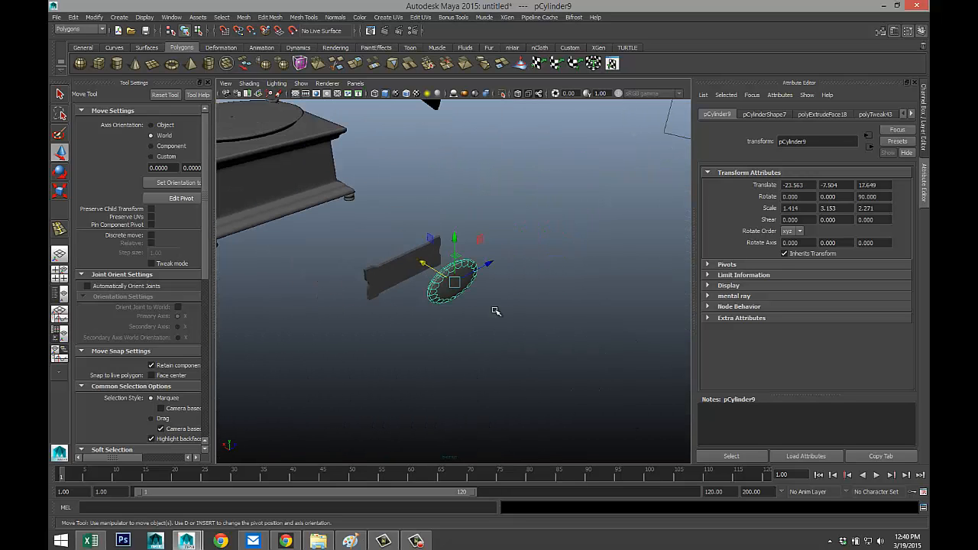
Turn the oval disc around by setting its X rotation to 180 degrees.
key(e)
drag(461, 316, 528, 277)
drag(450, 316, 514, 311)
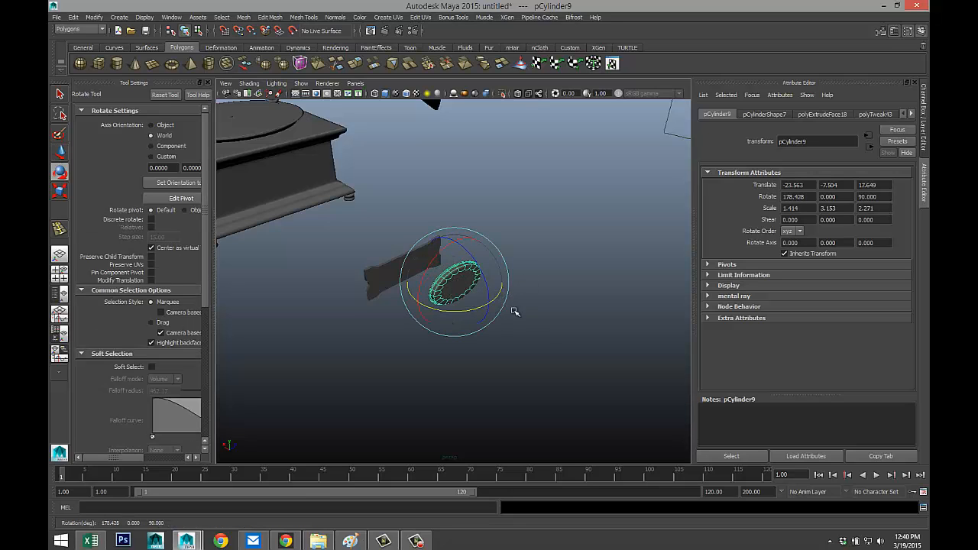
click(802, 198)
key(Return)
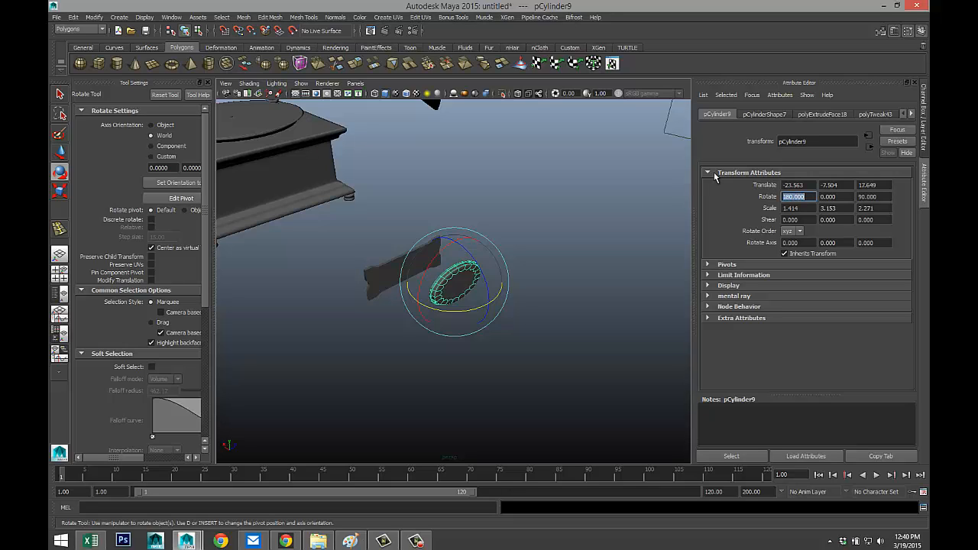
click(527, 326)
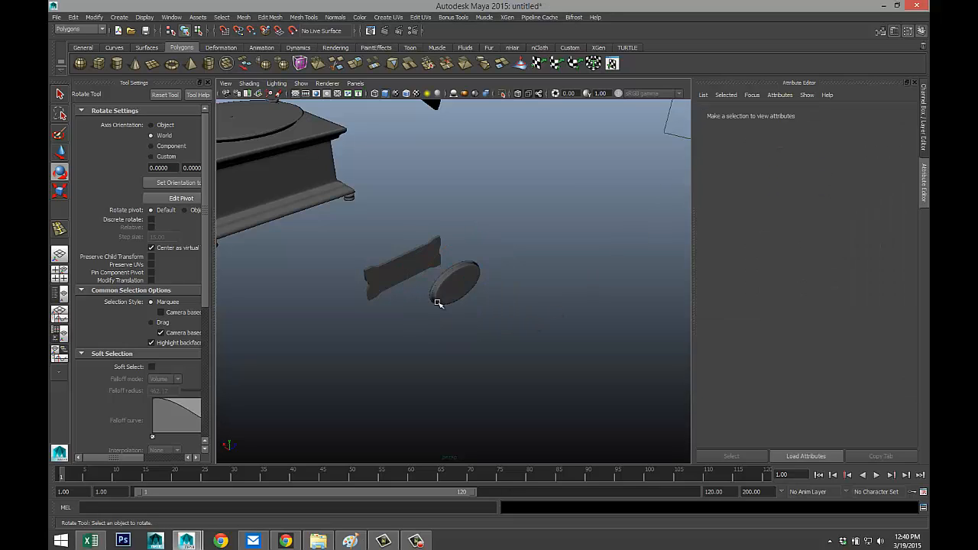
Move the oval disc onto the middle of the plate, at about X -19.8 and Y -8.46.
click(389, 269)
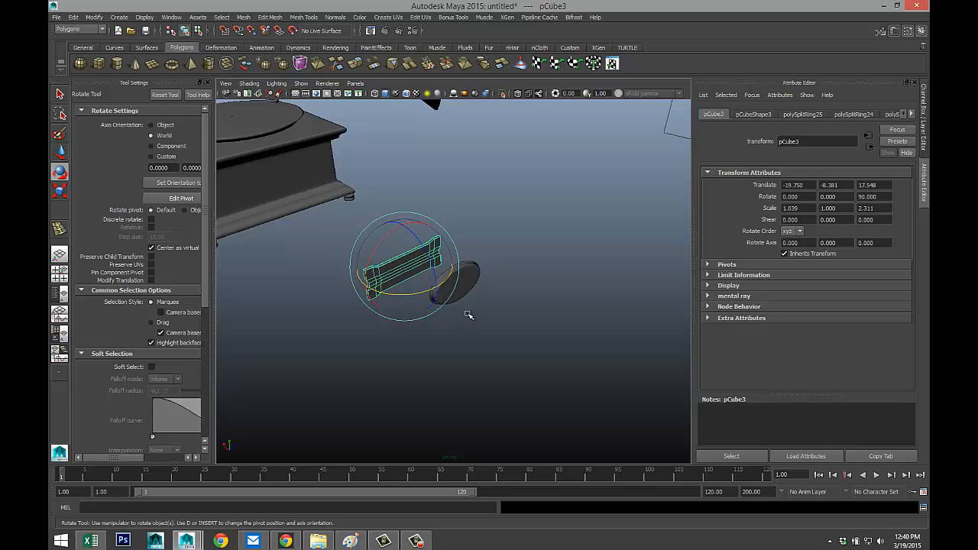
click(473, 281)
key(w)
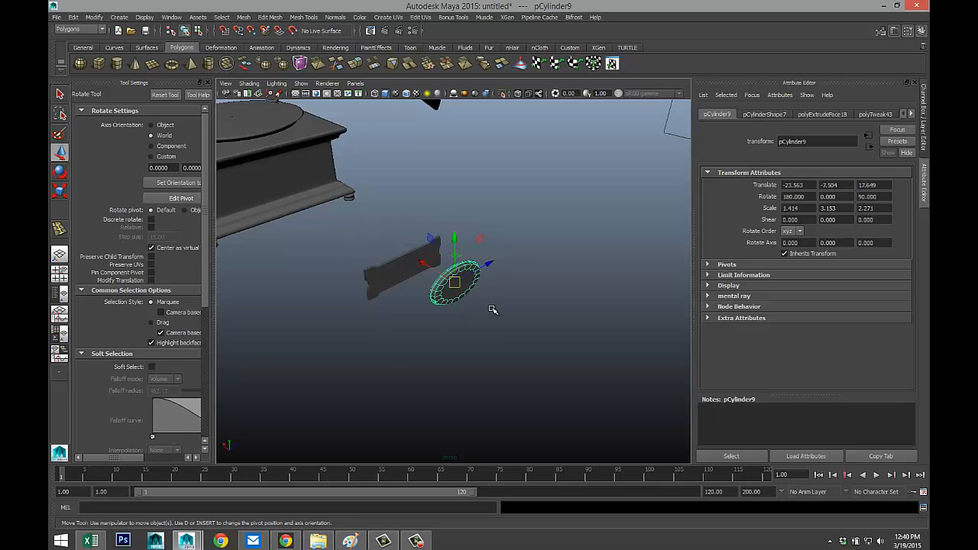
drag(424, 263, 376, 248)
drag(404, 205, 406, 221)
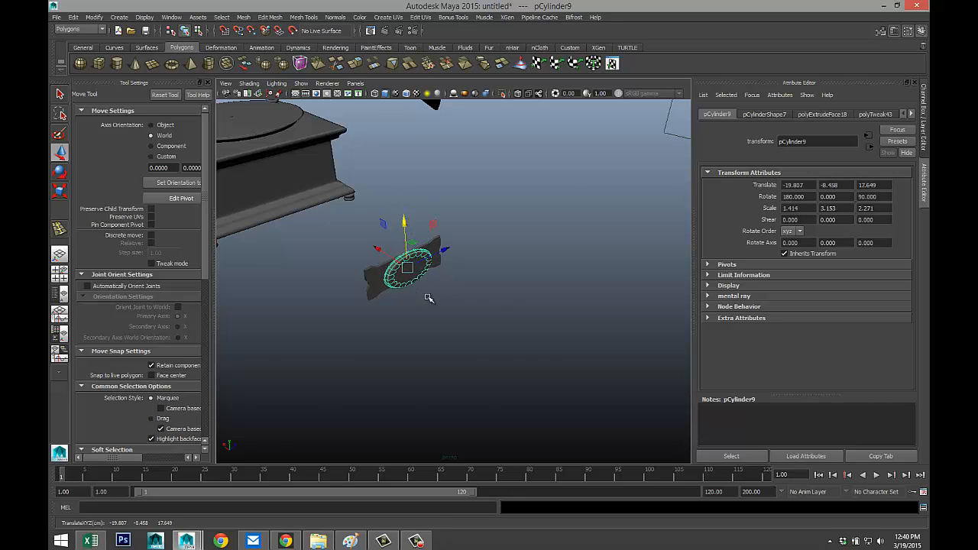
scroll(428, 298, up, 4)
scroll(433, 296, down, 3)
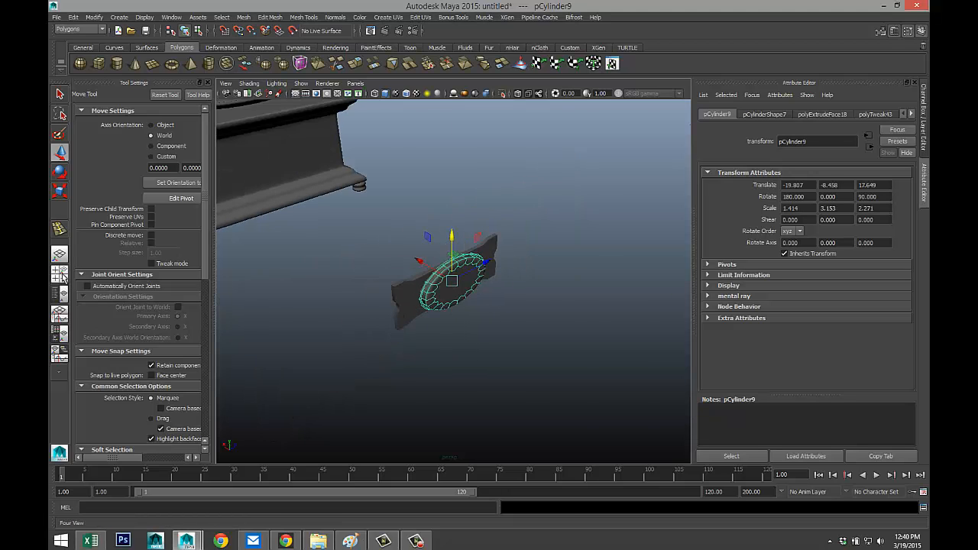
In the side view, scale the oval disc down uniformly to about 0.84, 1.86, 1.34 so it fits within the plate's height.
key(space)
key(space)
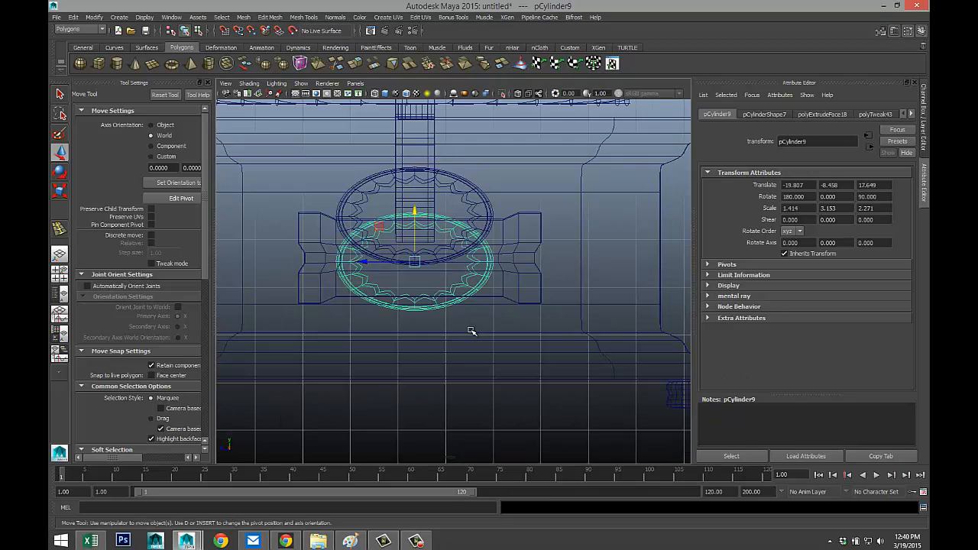
scroll(471, 330, up, 2)
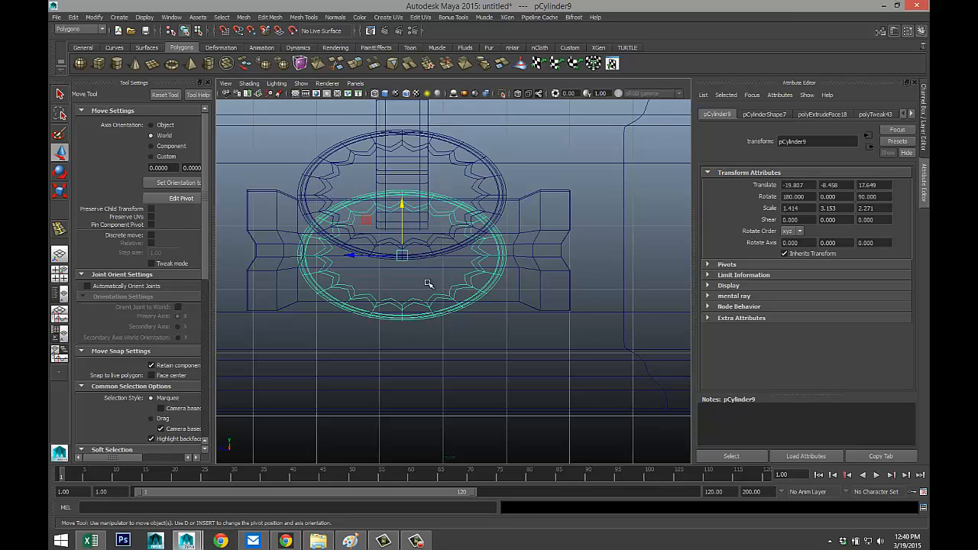
key(r)
drag(402, 254, 350, 252)
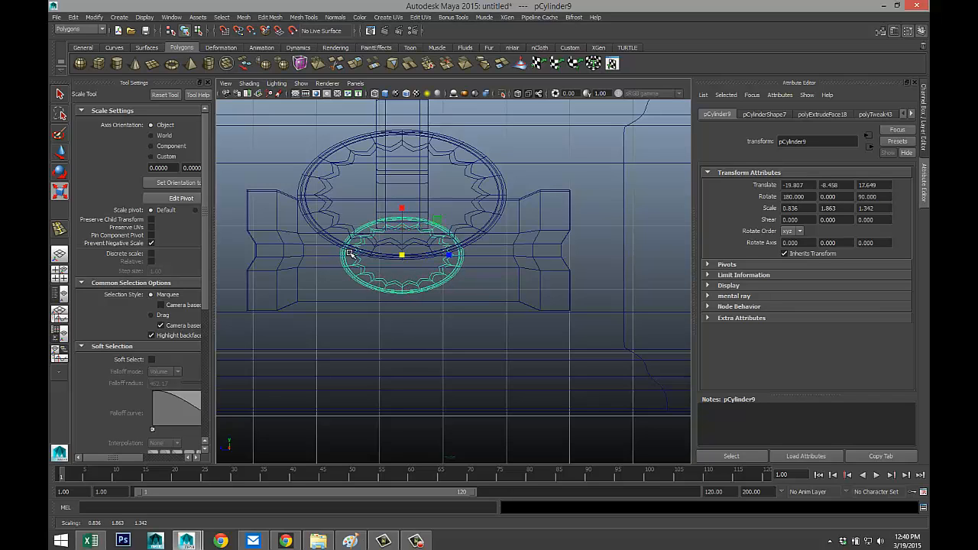
Center the oval disc on the plate at about Z 17.55 and Y -8.33, and return to the four-view layout.
key(w)
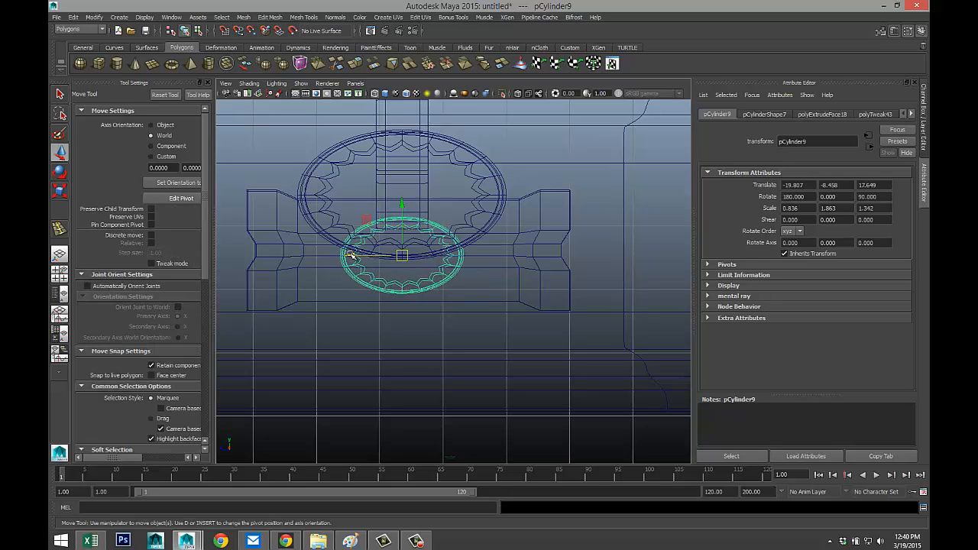
middle_drag(350, 255, 359, 257)
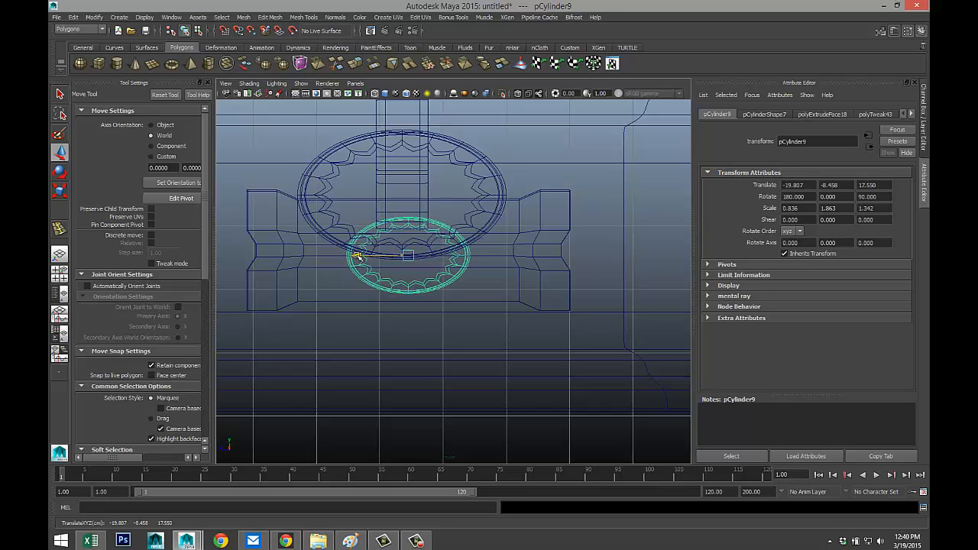
drag(409, 204, 409, 197)
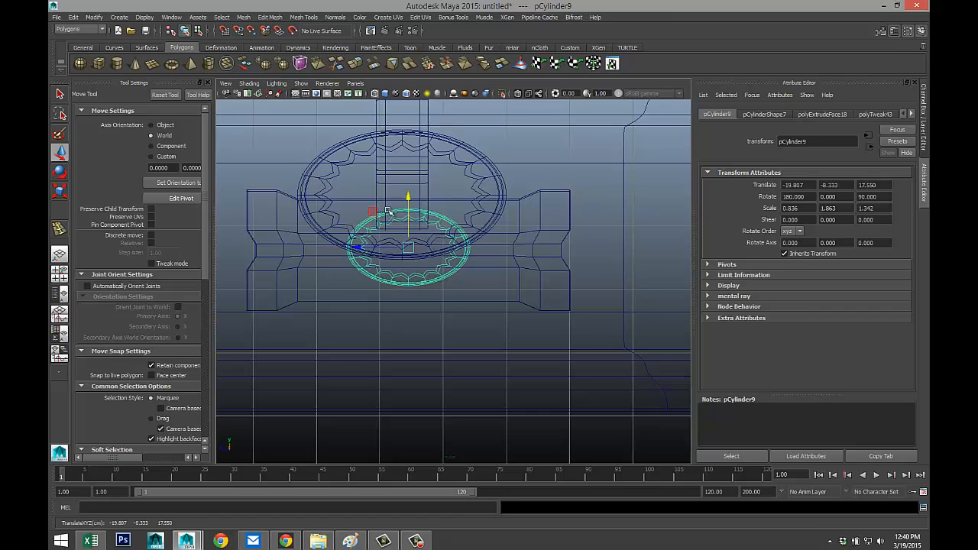
click(58, 273)
key(space)
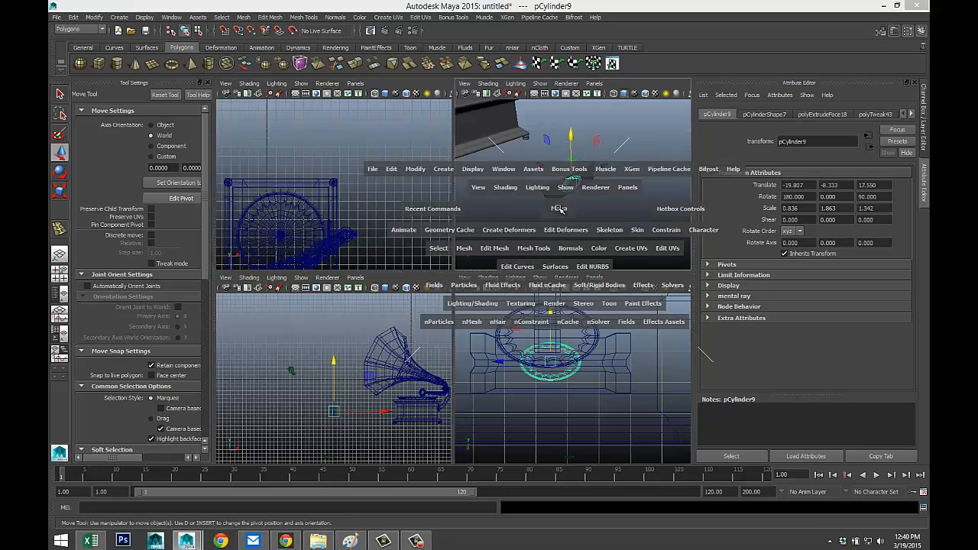
Turn on smooth mesh preview for the notched decorative plate behind the oval disc.
scroll(536, 279, up, 4)
mouse_move(535, 280)
alt+mouse_down()
mouse_move(509, 277)
mouse_move(554, 264)
mouse_move(524, 266)
mouse_move(515, 283)
mouse_move(542, 277)
mouse_move(535, 273)
alt+mouse_up()
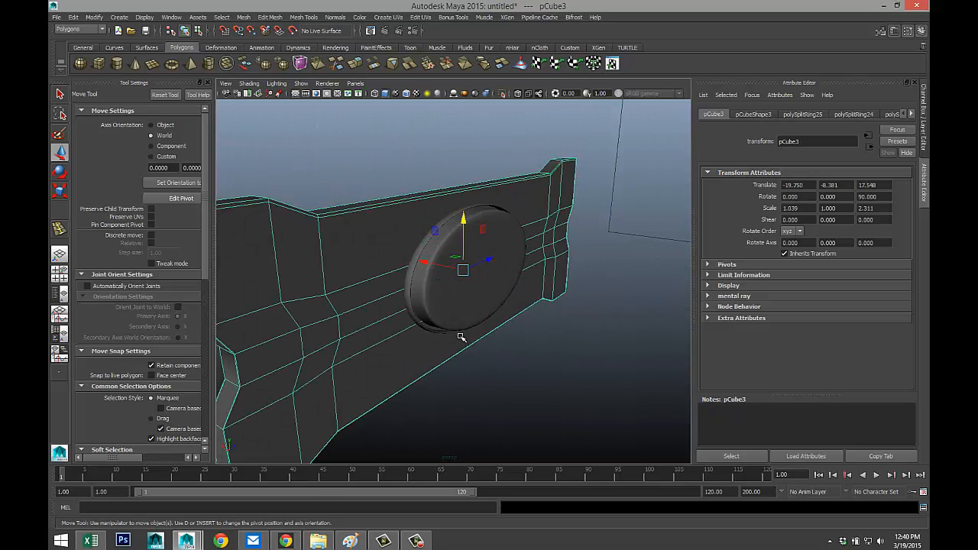
alt+drag(459, 338, 412, 326)
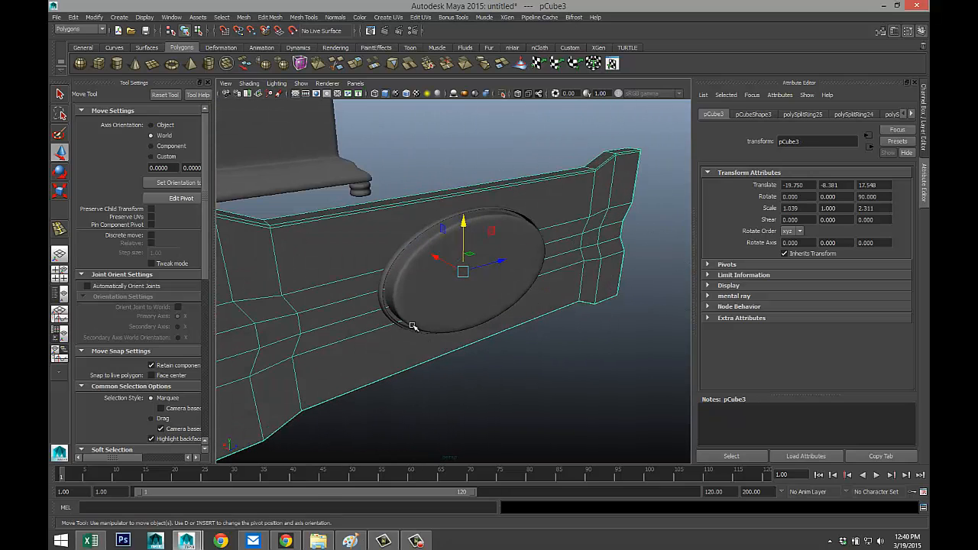
key(3)
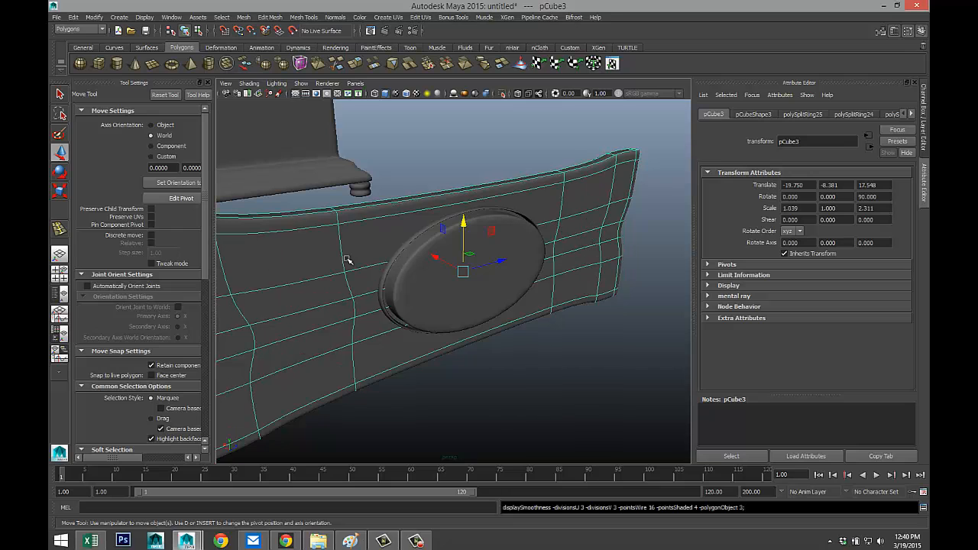
click(496, 362)
alt+drag(491, 360, 449, 348)
Select the oval disc and plate together and move them along X onto the side of the gramophone's base, with the plate at about X -3.77.
click(456, 283)
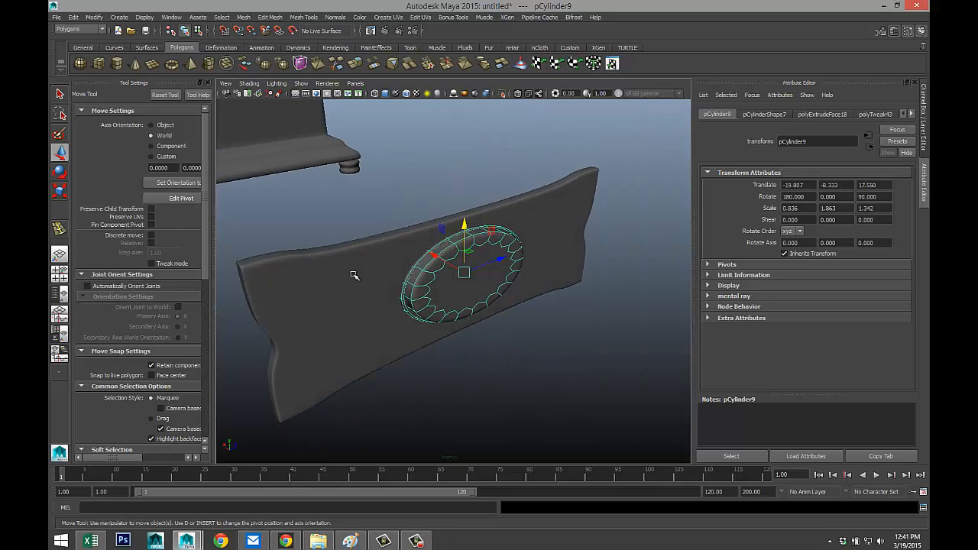
shift+click(329, 288)
scroll(291, 319, down, 6)
alt+drag(261, 319, 333, 311)
alt+middle_drag(333, 311, 599, 307)
drag(654, 270, 299, 251)
scroll(449, 277, down, 4)
alt+drag(479, 282, 406, 265)
key(f)
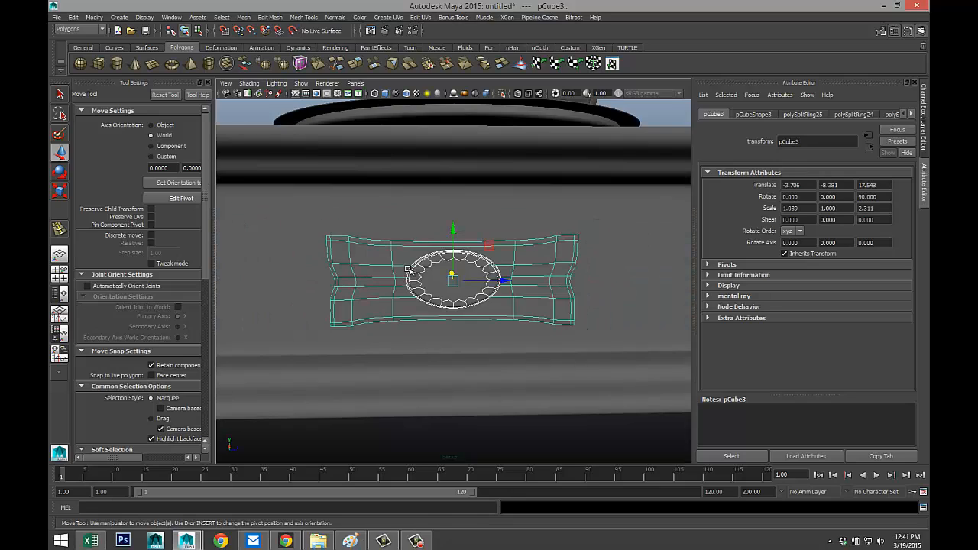
alt+drag(331, 275, 405, 273)
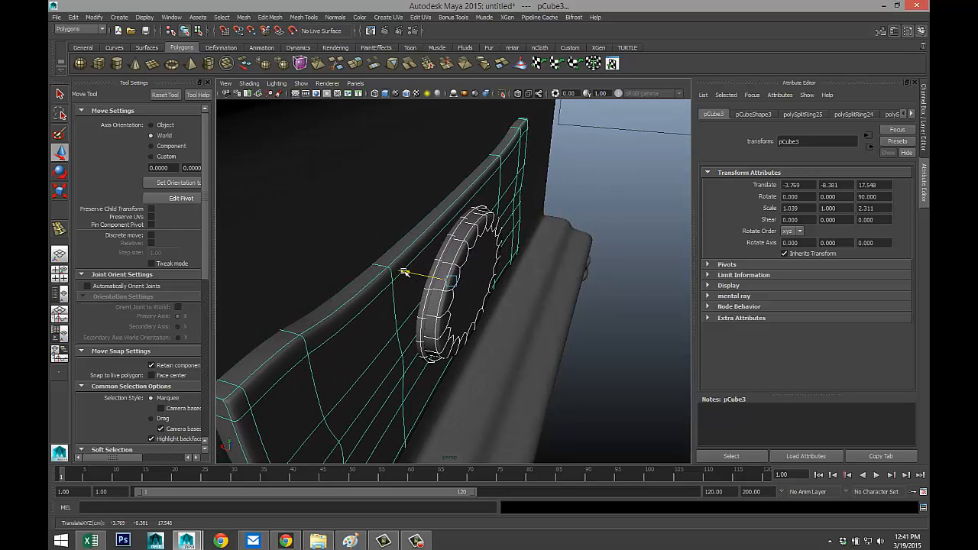
scroll(564, 325, down, 5)
click(599, 329)
Combine all the gramophone parts into a single mesh and center its pivot.
alt+drag(600, 329, 525, 349)
scroll(514, 310, down, 10)
scroll(527, 348, down, 5)
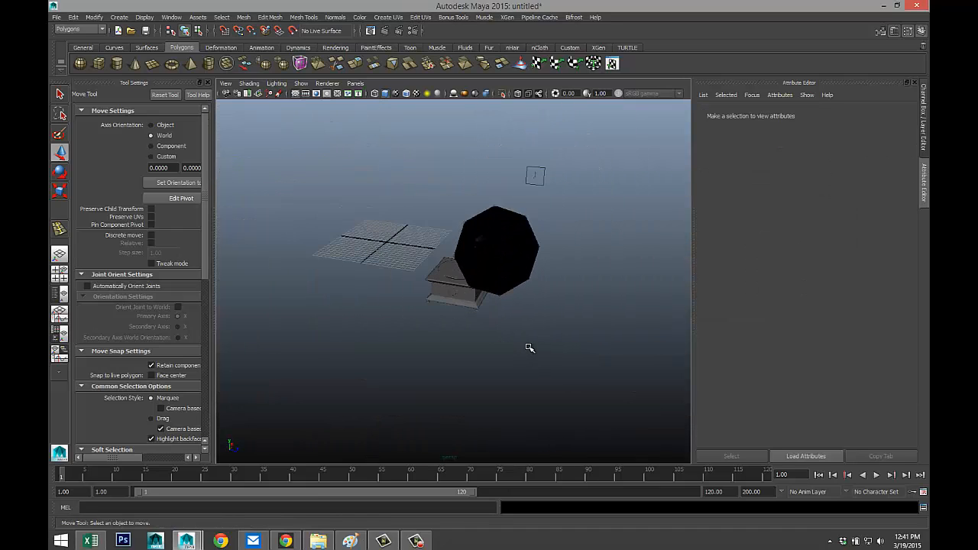
drag(380, 188, 628, 382)
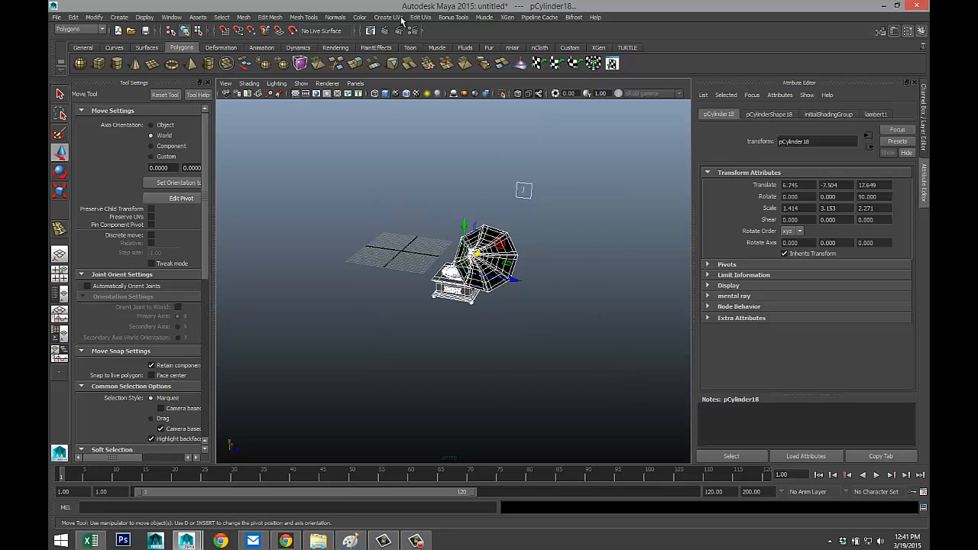
click(243, 16)
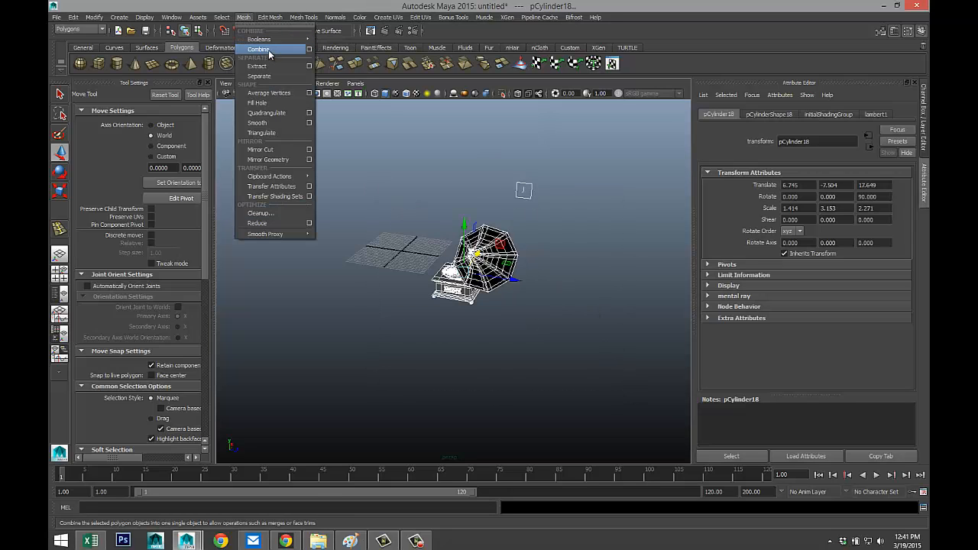
click(268, 49)
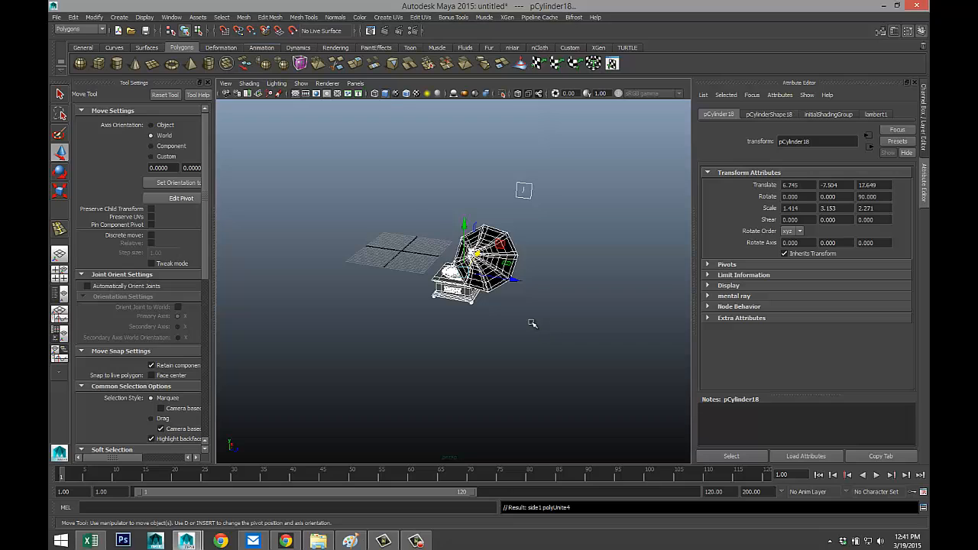
click(94, 17)
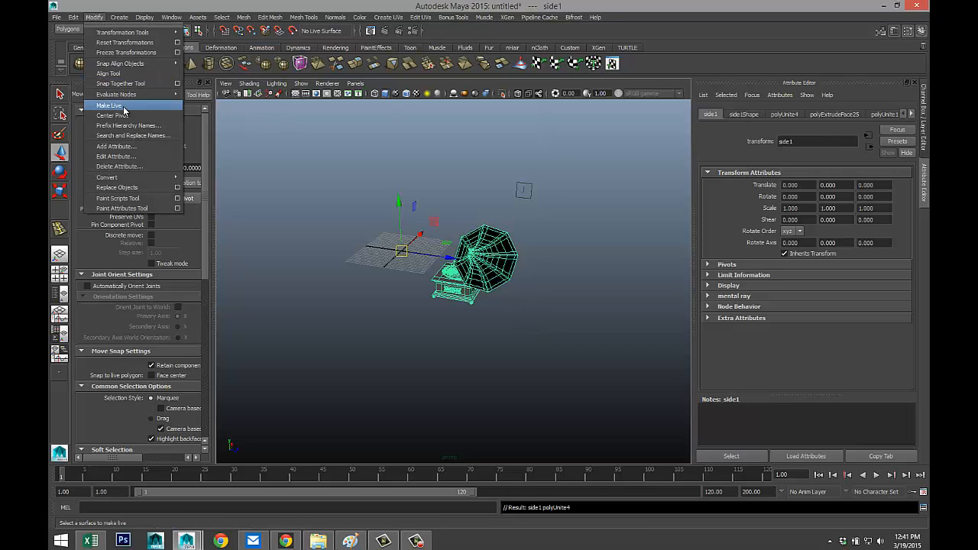
click(127, 117)
Delete all construction history in the scene and freeze the combined gramophone's transformations.
click(72, 17)
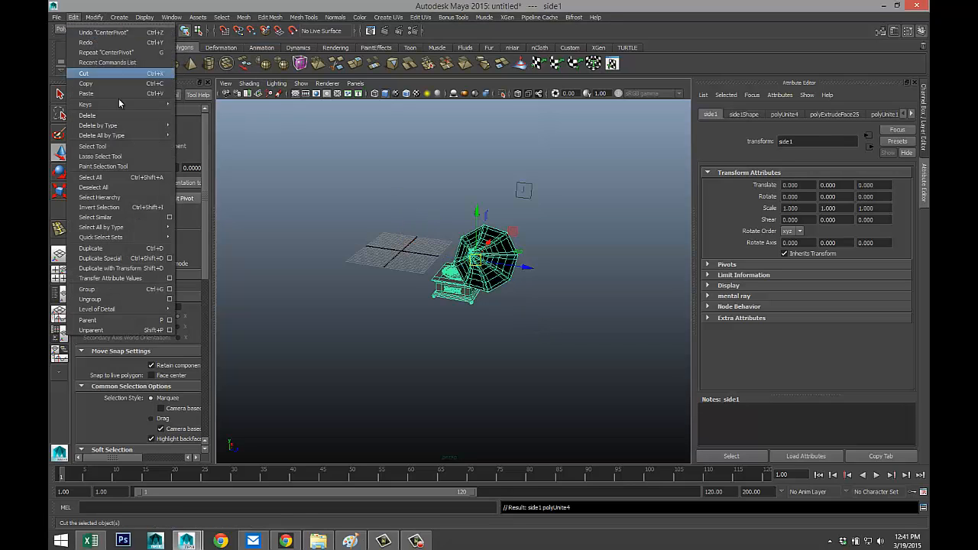
mouse_move(136, 134)
click(189, 135)
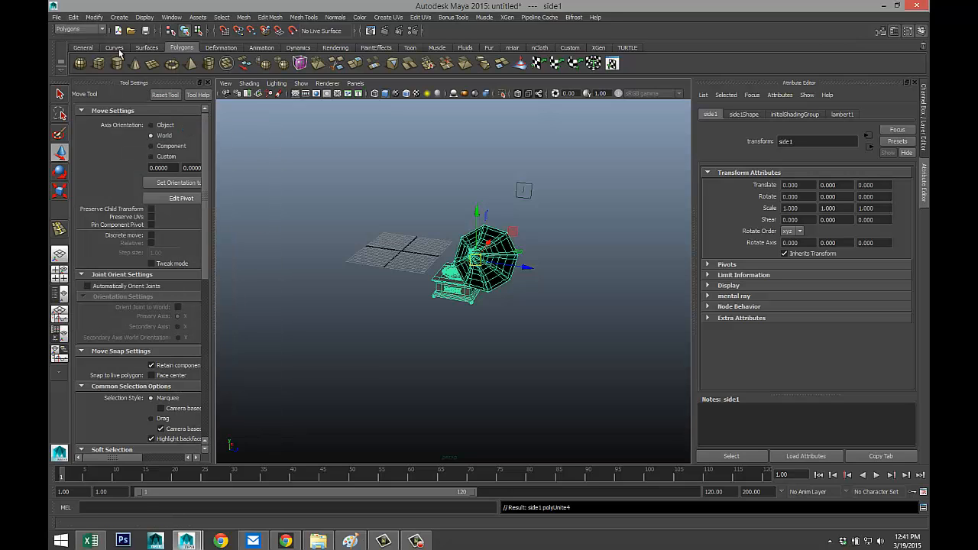
click(94, 17)
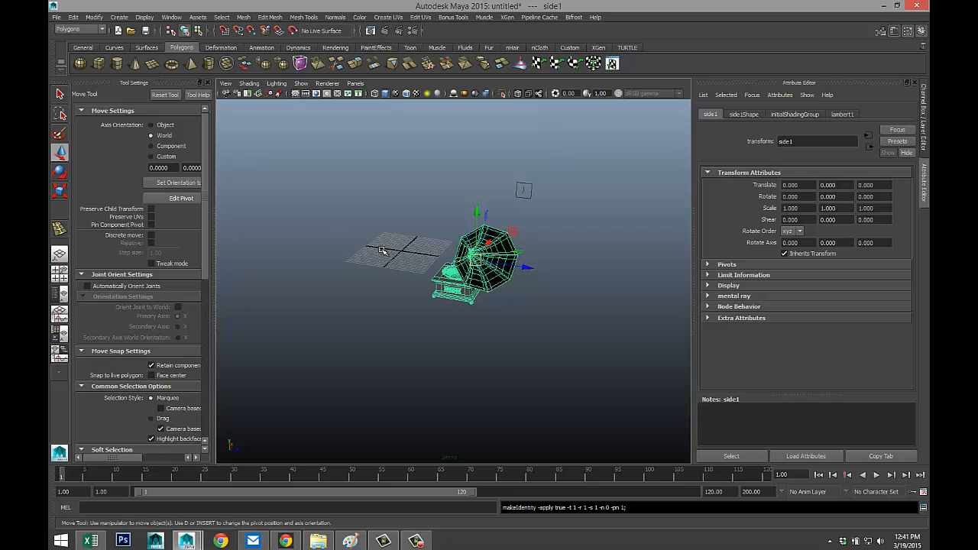
Move the gramophone over the grid to about X 3.34, Y 12.95, Z -22.70.
drag(526, 267, 449, 268)
alt+drag(485, 307, 413, 308)
drag(497, 234, 509, 233)
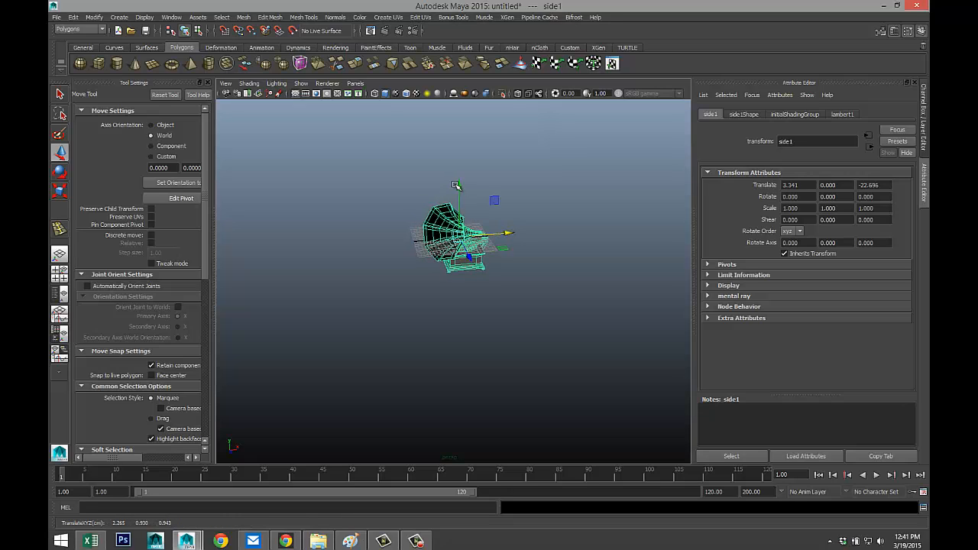
drag(459, 191, 459, 146)
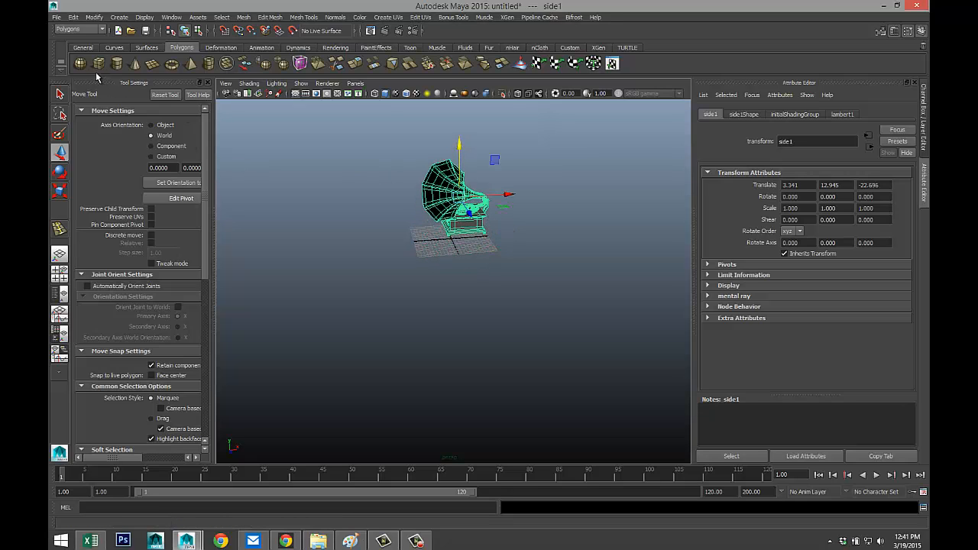
Create a large polygon ground plane under the gramophone and scale it to about 4.91 in X and 4.45 in Z.
click(152, 64)
drag(344, 221, 742, 316)
scroll(513, 339, down, 3)
key(r)
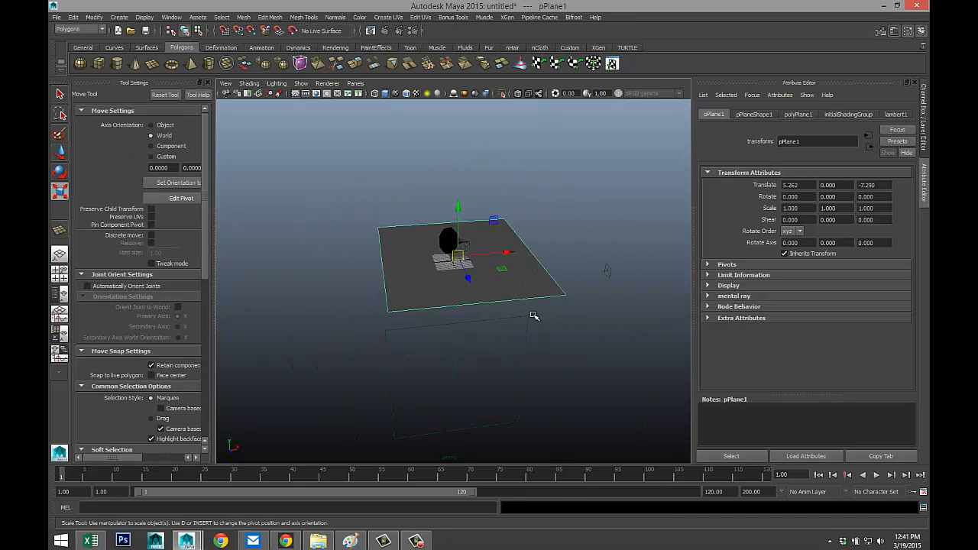
drag(506, 253, 569, 252)
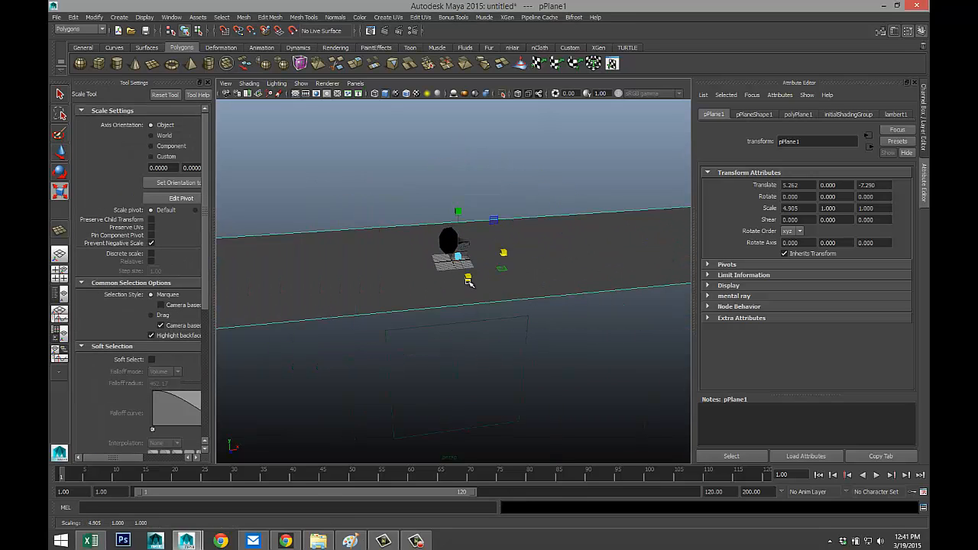
drag(467, 277, 525, 395)
scroll(492, 371, up, 3)
scroll(478, 341, up, 2)
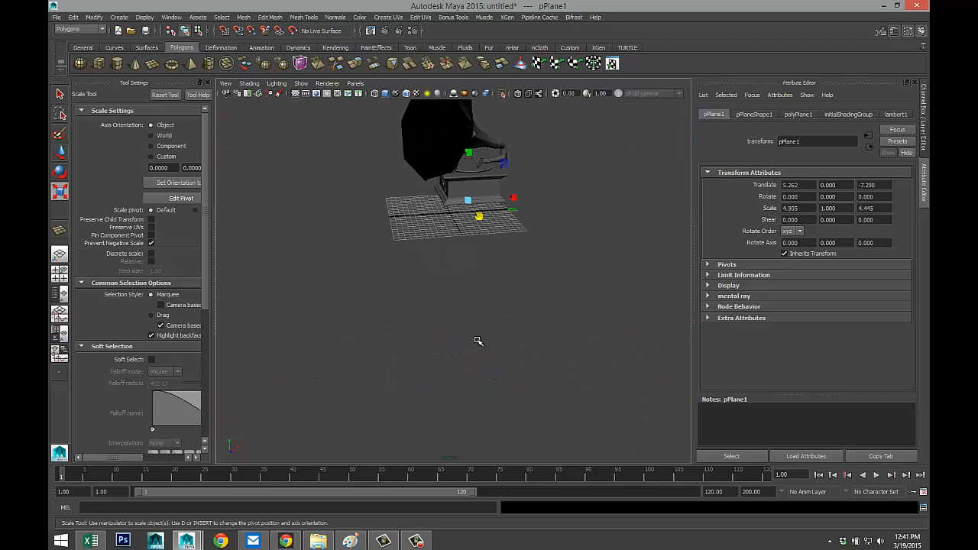
alt+drag(449, 287, 428, 321)
In the front view, lower the gramophone to about Y 11.69 so its feet rest on the ground plane, and return to the perspective view.
click(60, 273)
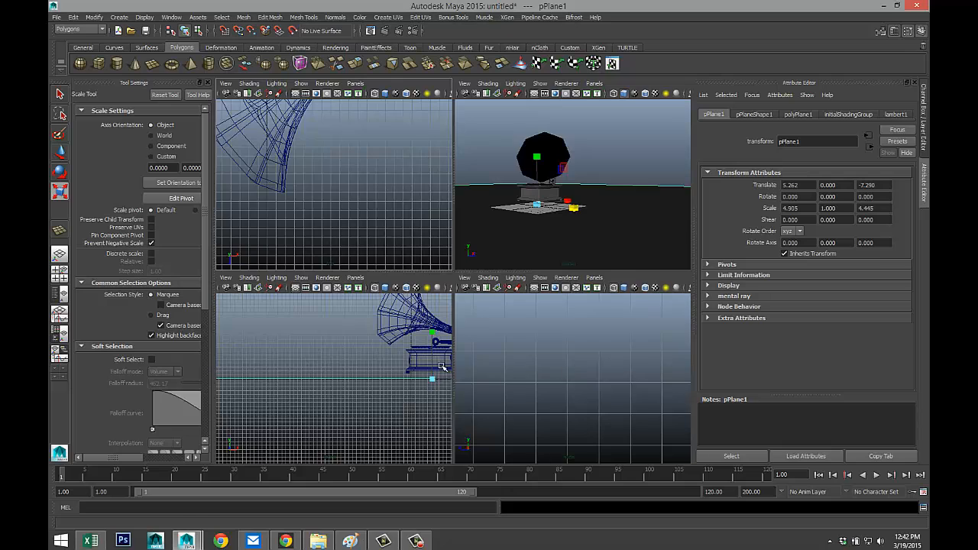
key(space)
scroll(518, 275, down, 2)
click(592, 201)
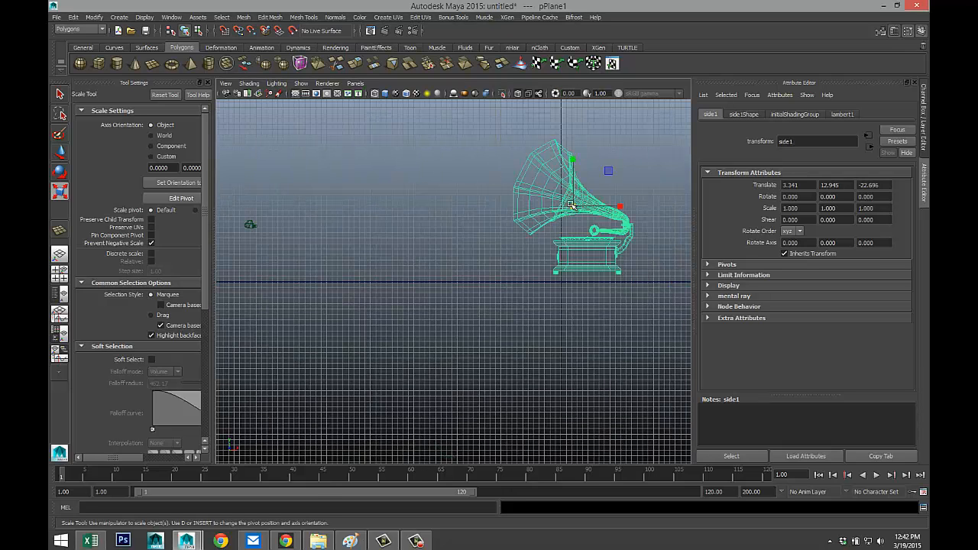
key(w)
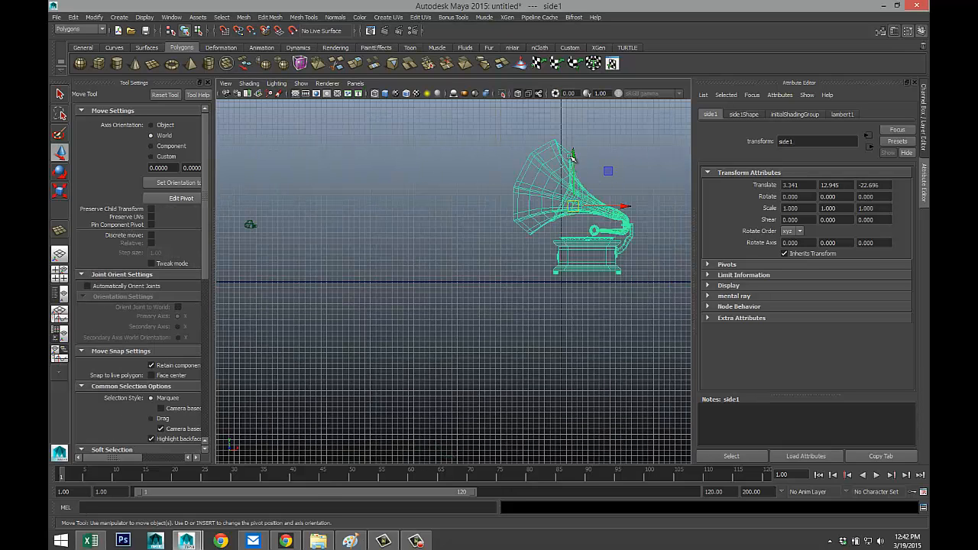
drag(573, 156, 577, 162)
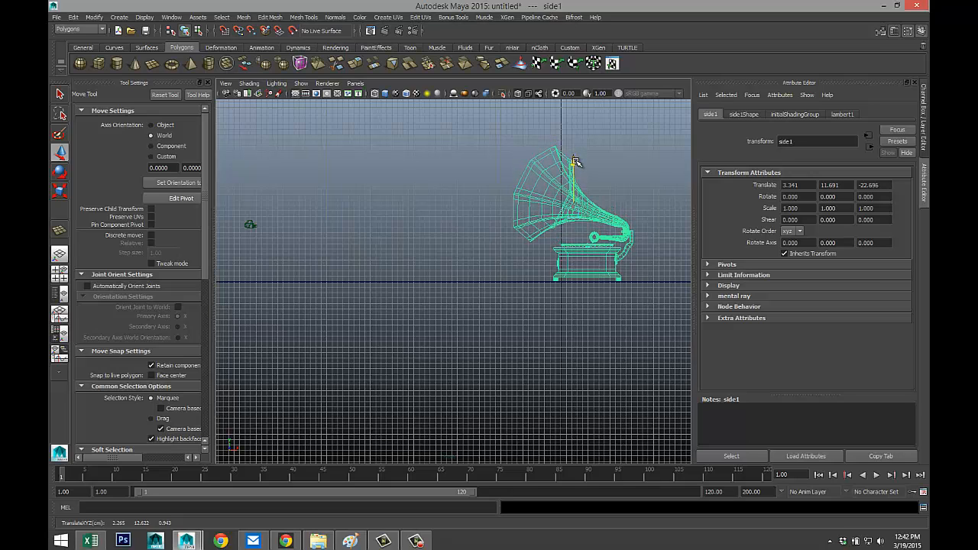
click(59, 273)
key(space)
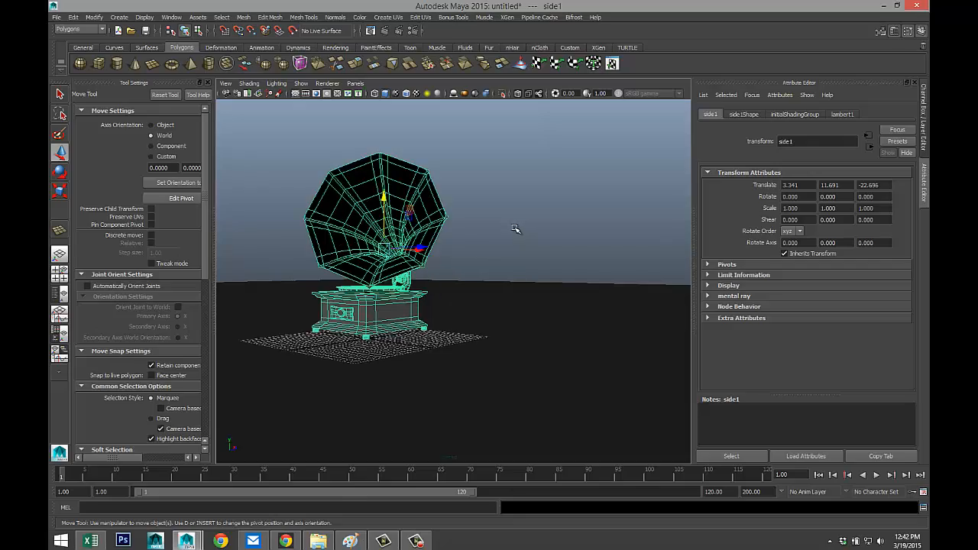
Close the tool settings, show the resolution gate, and frame the gramophone at a three-quarter angle inside it.
alt+drag(516, 229, 586, 253)
alt+middle_drag(585, 253, 589, 258)
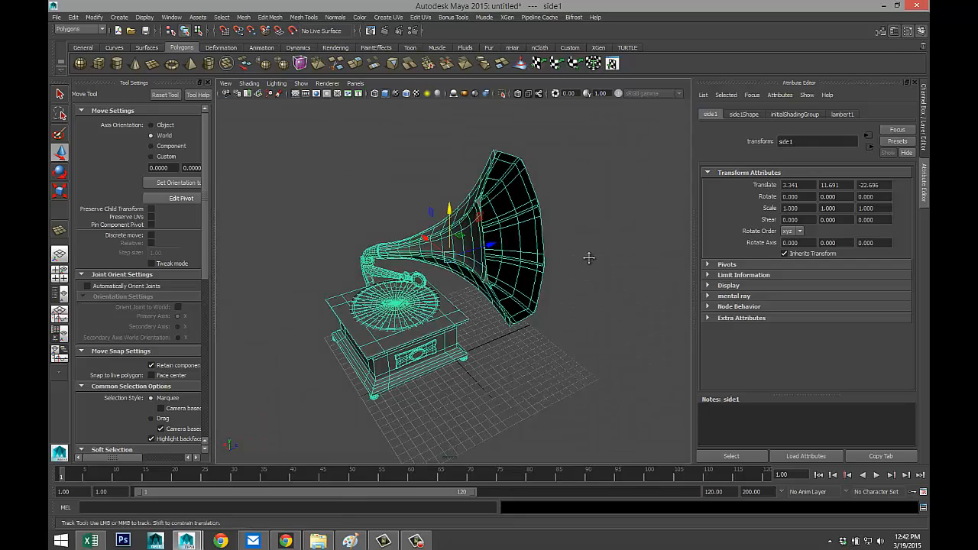
alt+drag(589, 257, 594, 253)
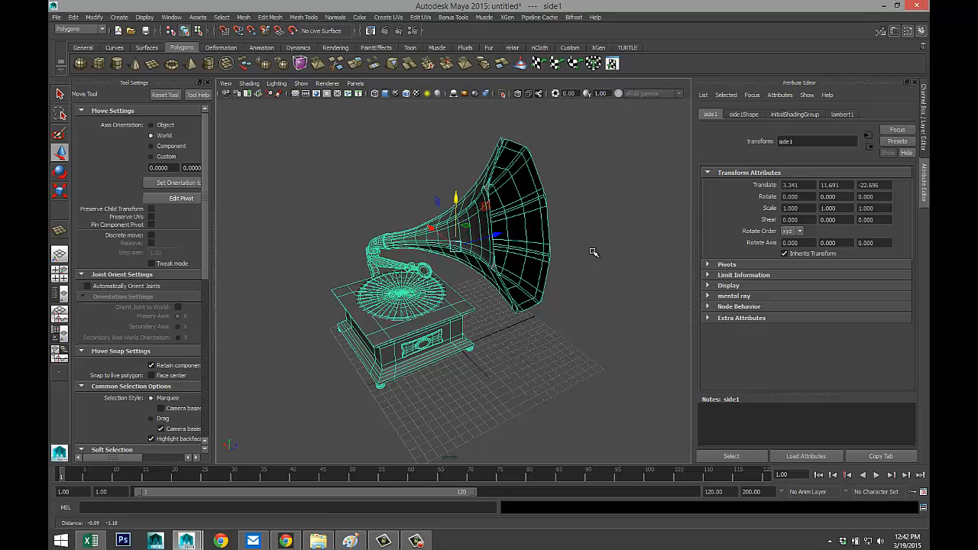
click(205, 82)
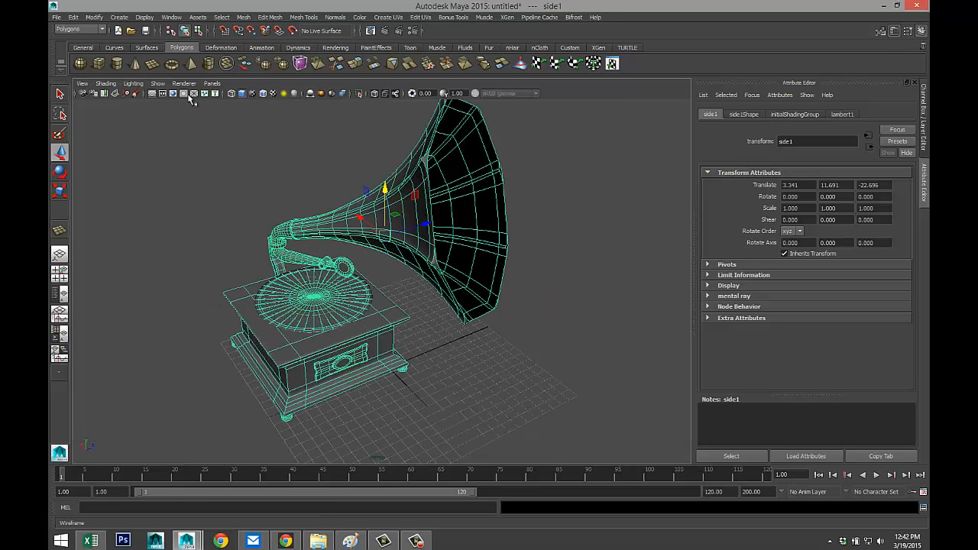
click(173, 93)
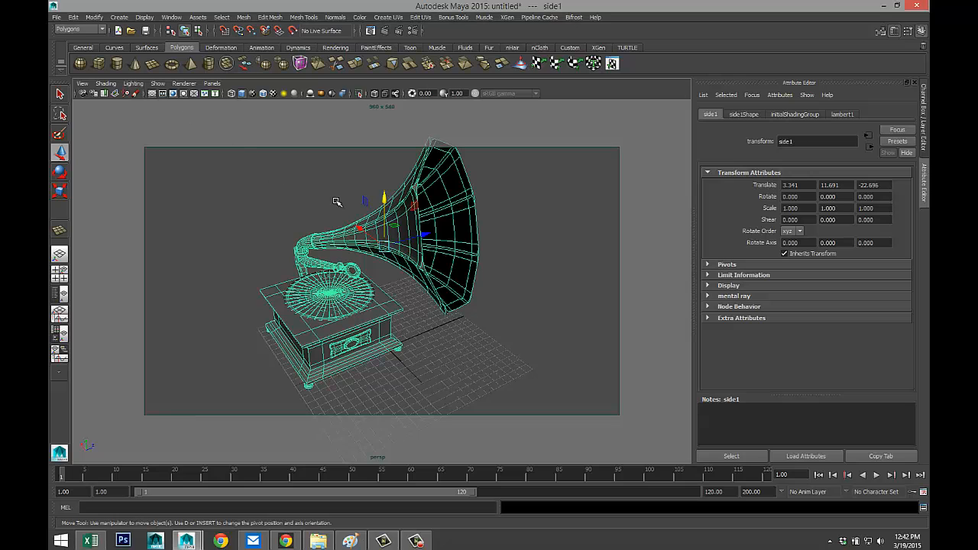
alt+middle_drag(336, 202, 367, 215)
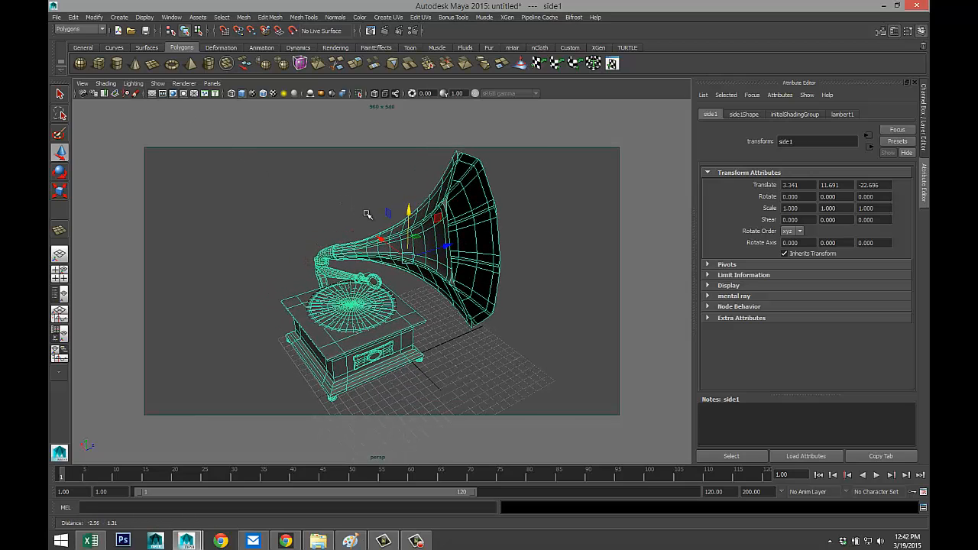
Assign a new Lambert material to the gramophone and set its color to white.
right_drag(369, 327, 377, 502)
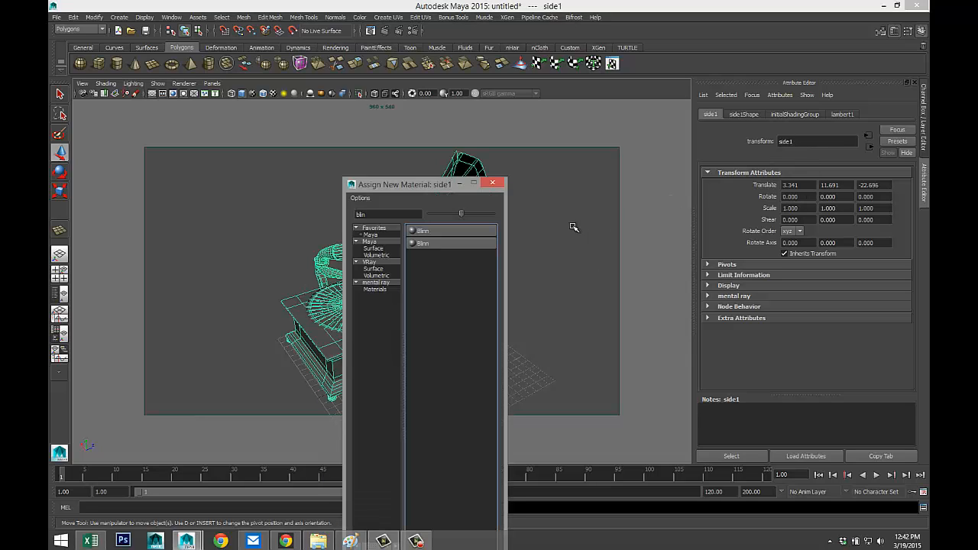
double_click(391, 216)
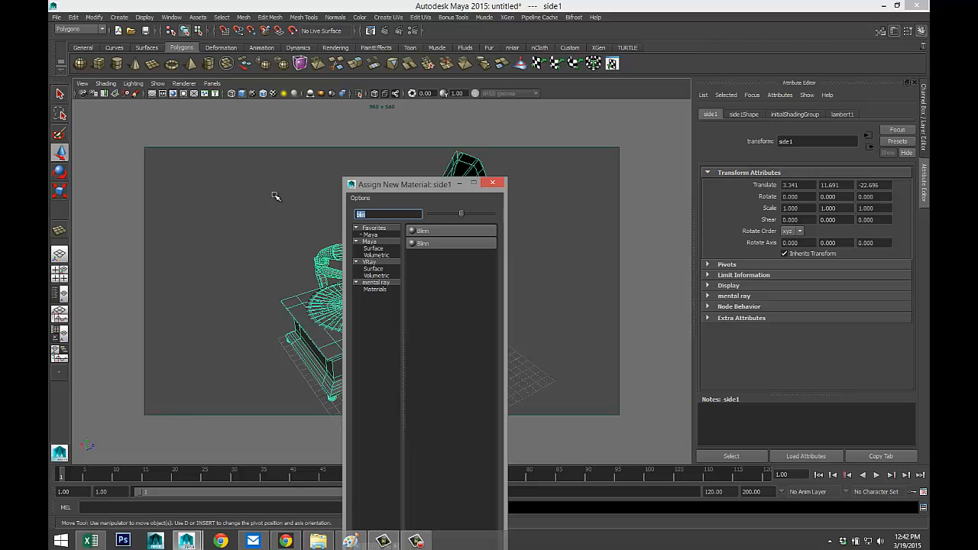
text(la)
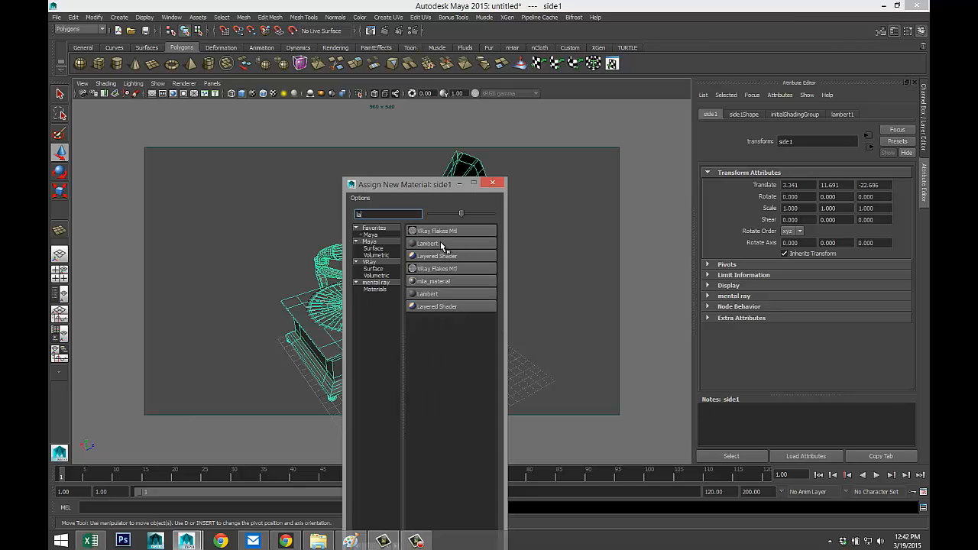
click(438, 244)
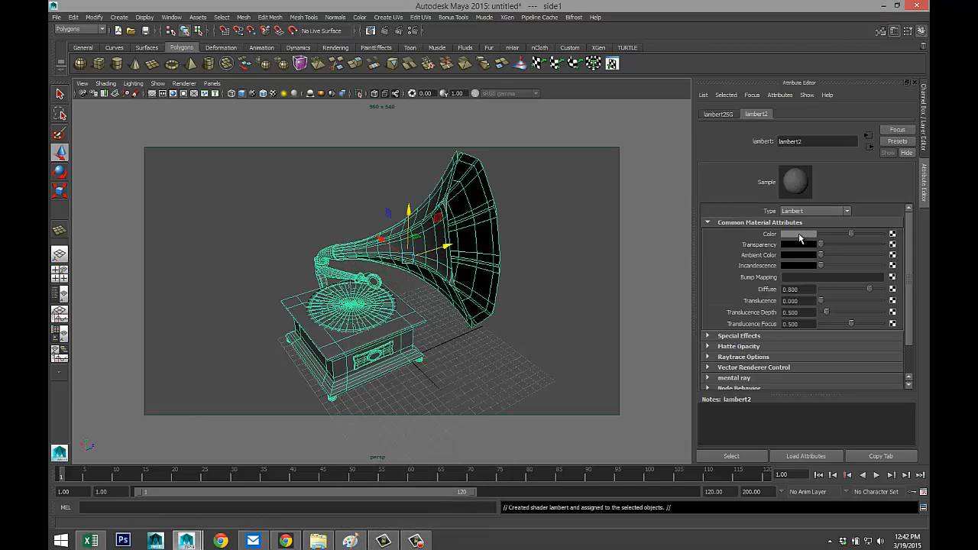
click(798, 234)
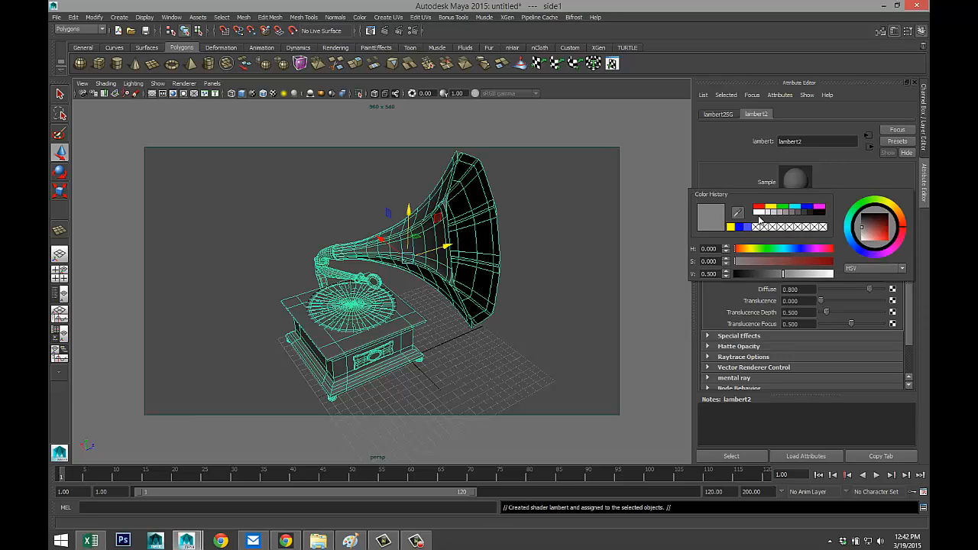
click(759, 216)
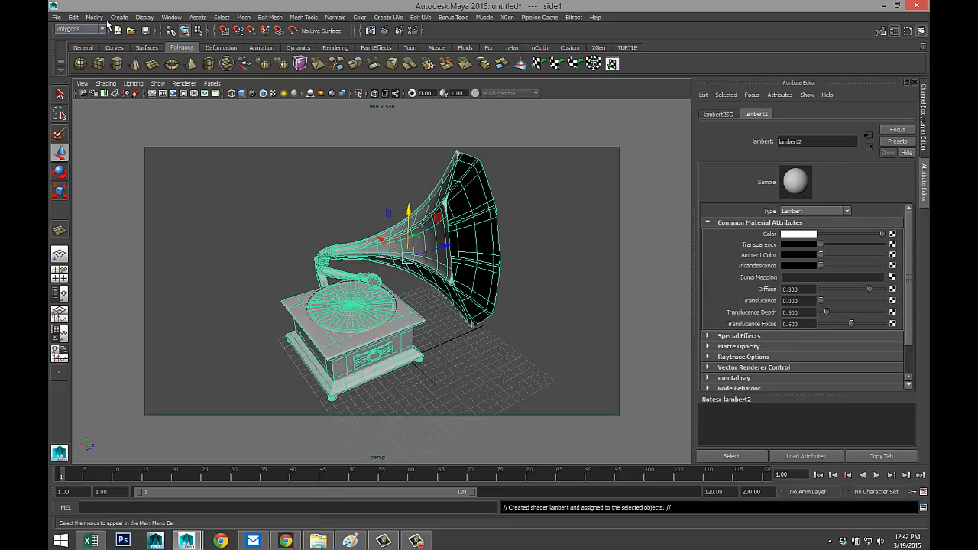
Open the render settings and set the renderer to mental ray.
click(411, 31)
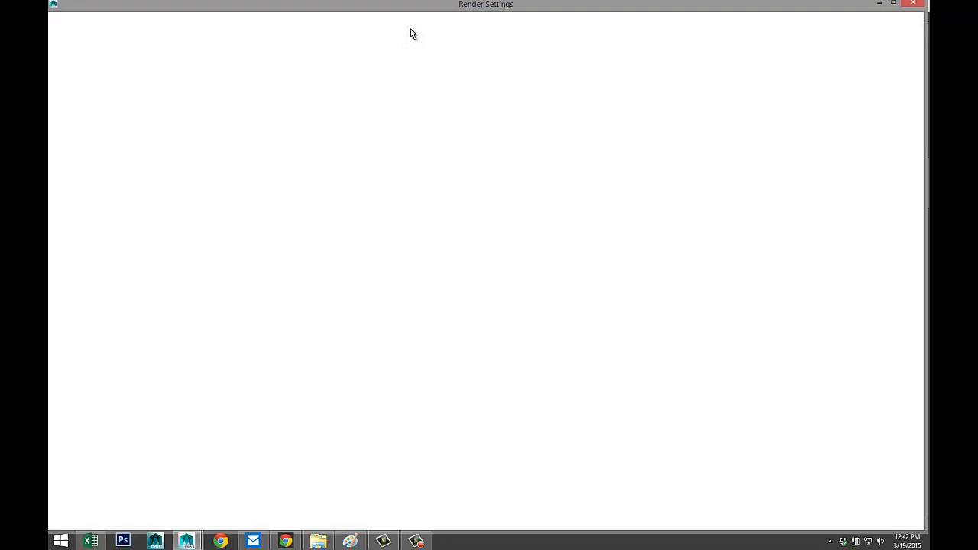
click(145, 46)
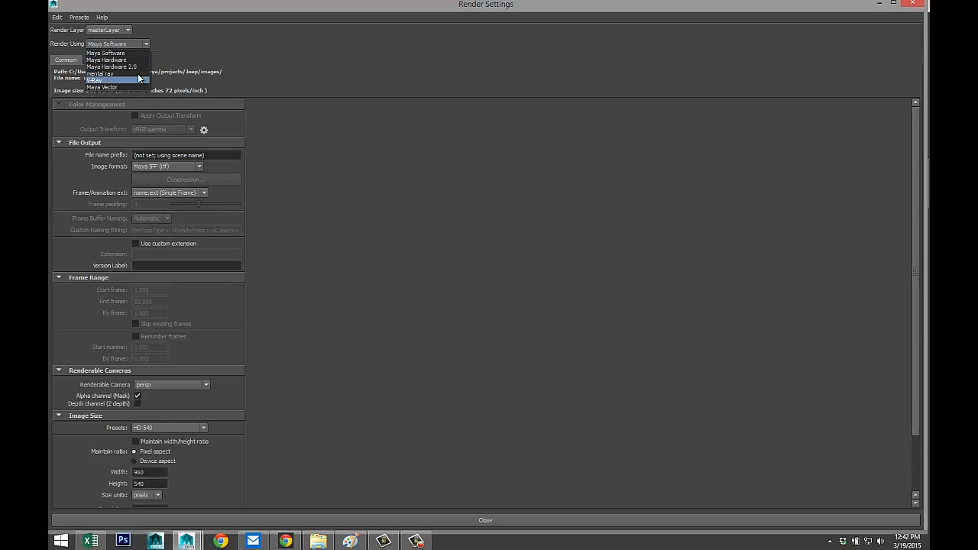
click(138, 74)
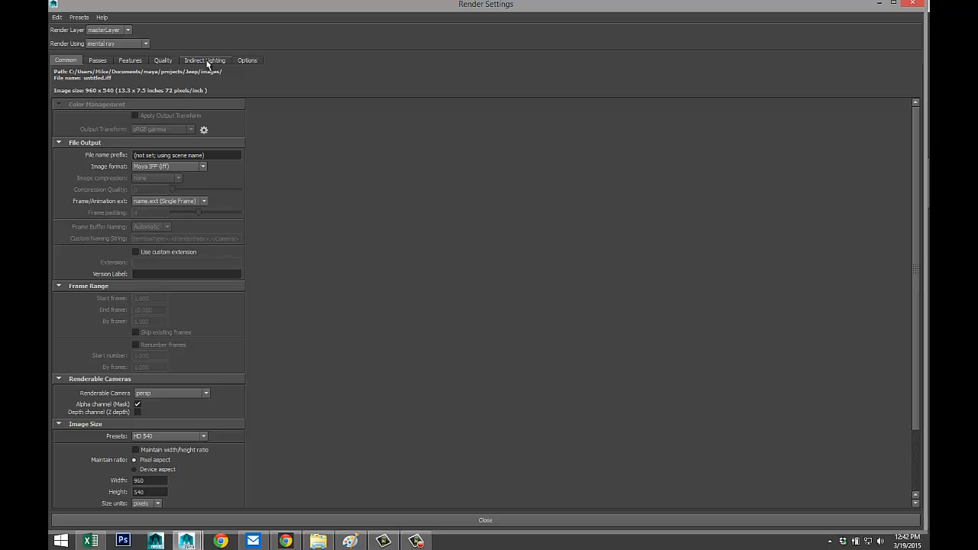
Enable Global Illumination and Final Gathering in the indirect lighting settings, and create a Physical Sun and Sky environment.
click(206, 61)
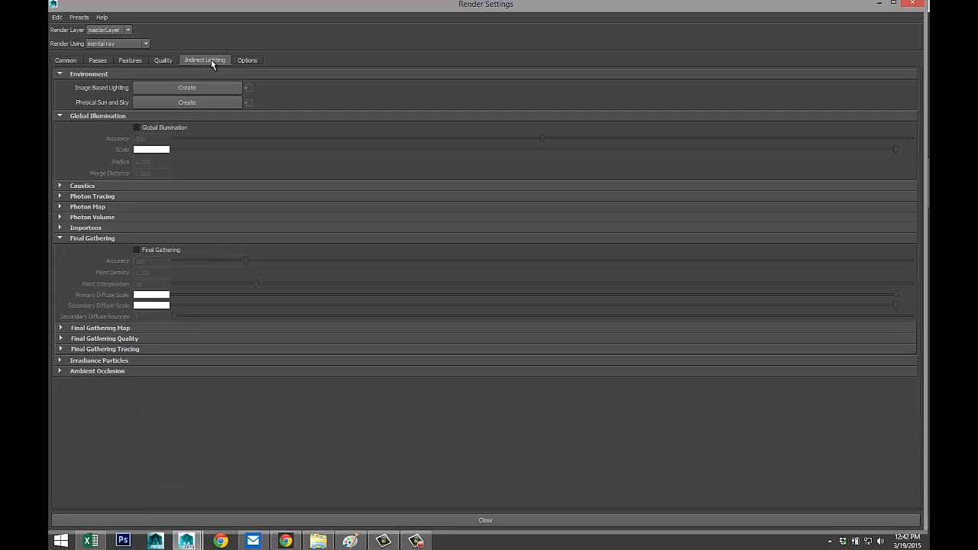
click(137, 128)
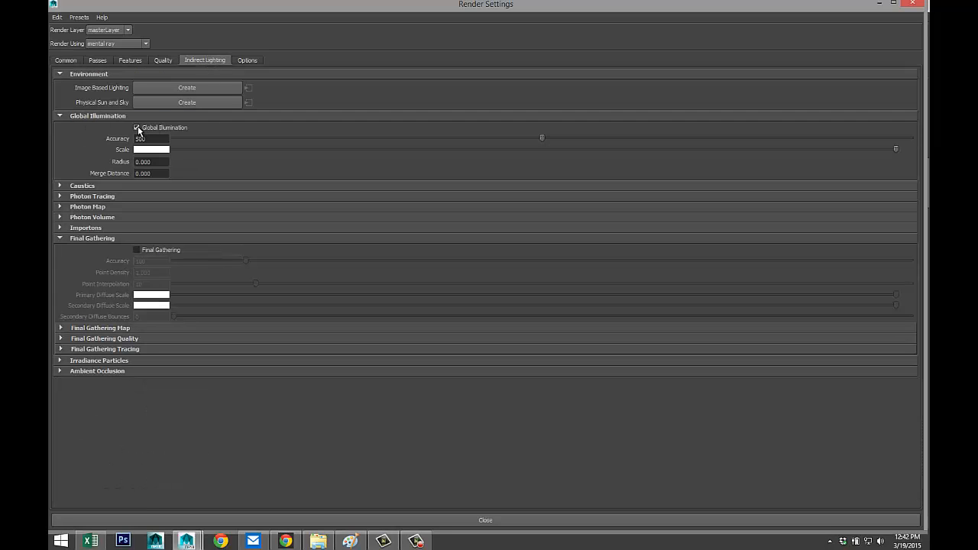
click(178, 103)
click(136, 250)
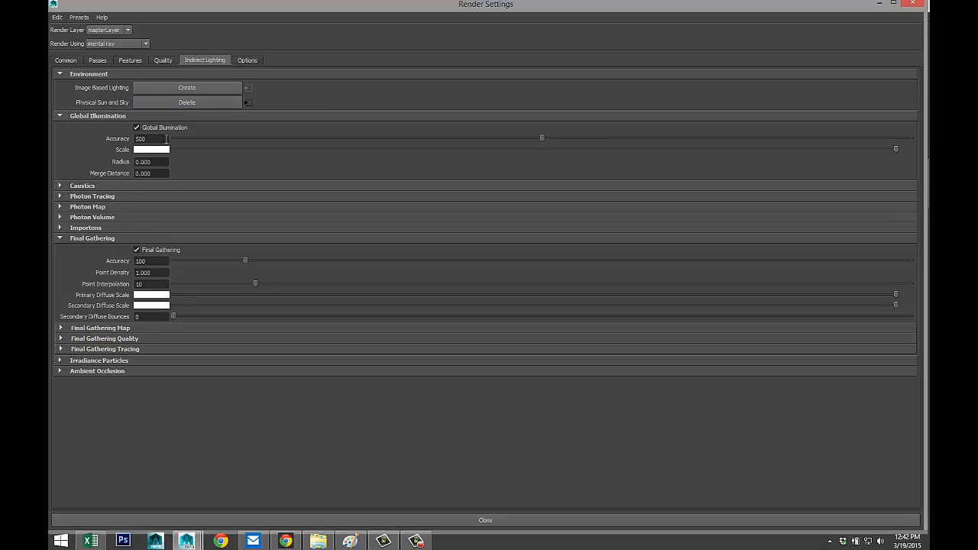
Adjust the unified sampling quality, set the image size preset to HD 1080, and minimize the render settings.
click(163, 60)
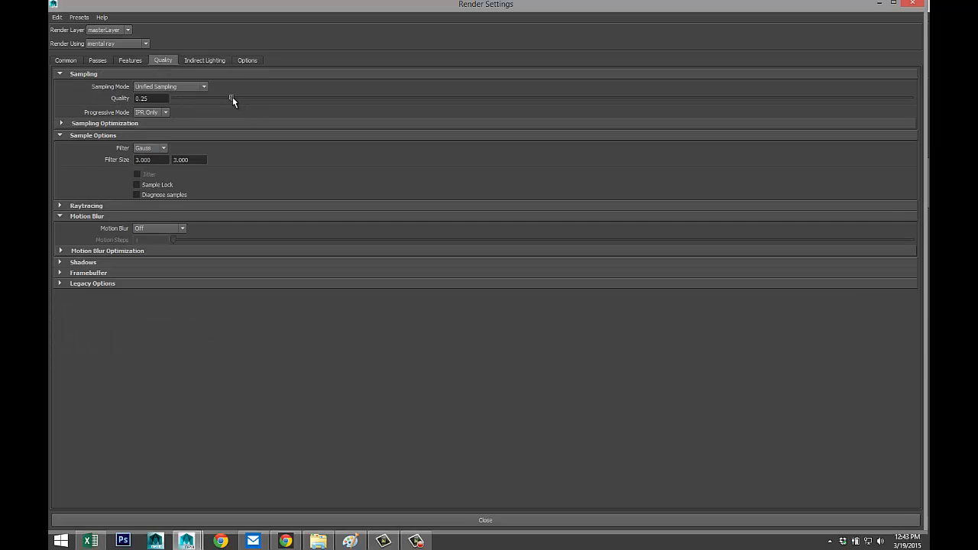
drag(635, 80, 707, 84)
click(66, 61)
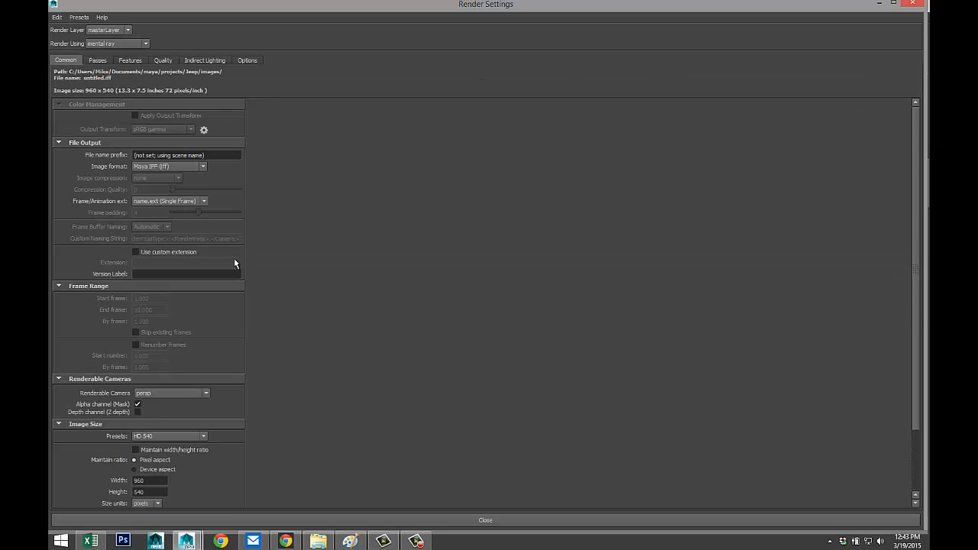
scroll(253, 308, down, 3)
click(203, 361)
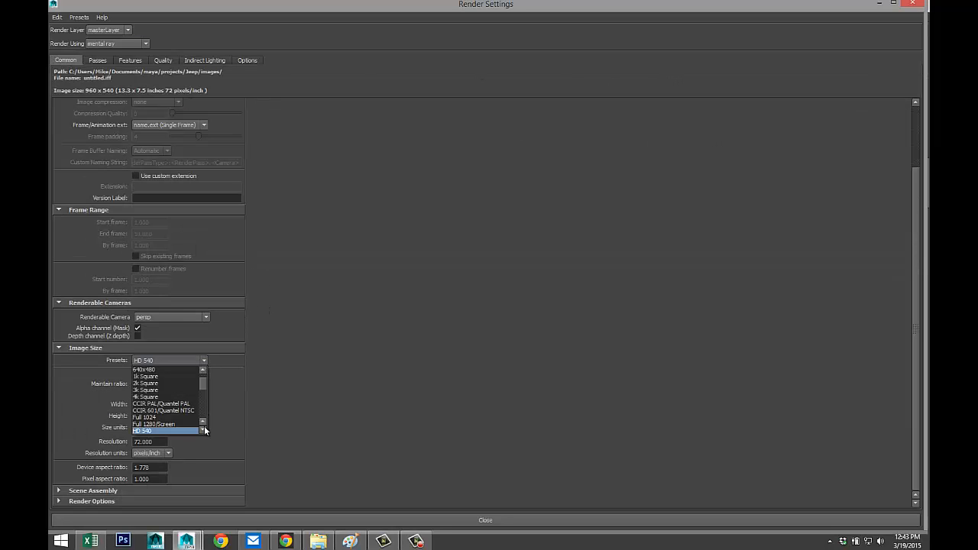
scroll(203, 428, down, 3)
click(189, 430)
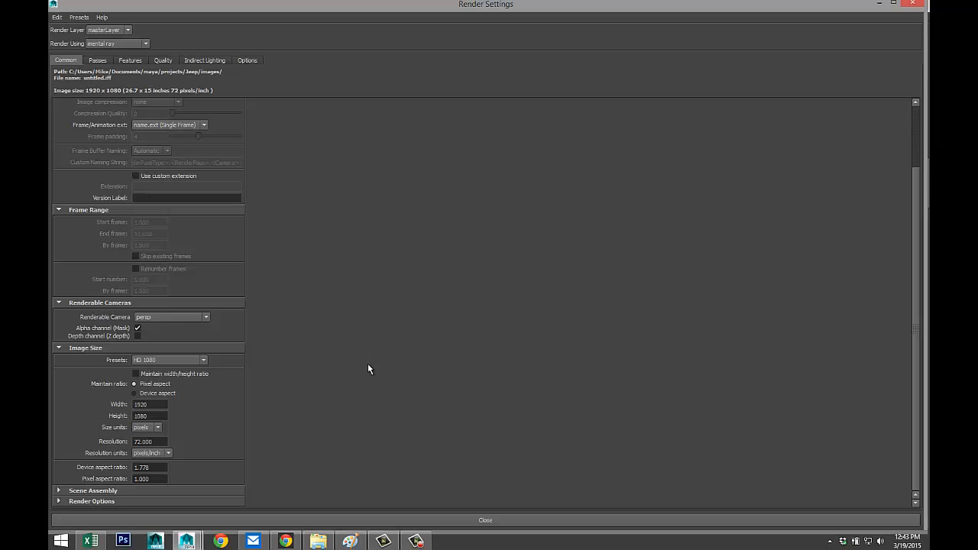
click(879, 3)
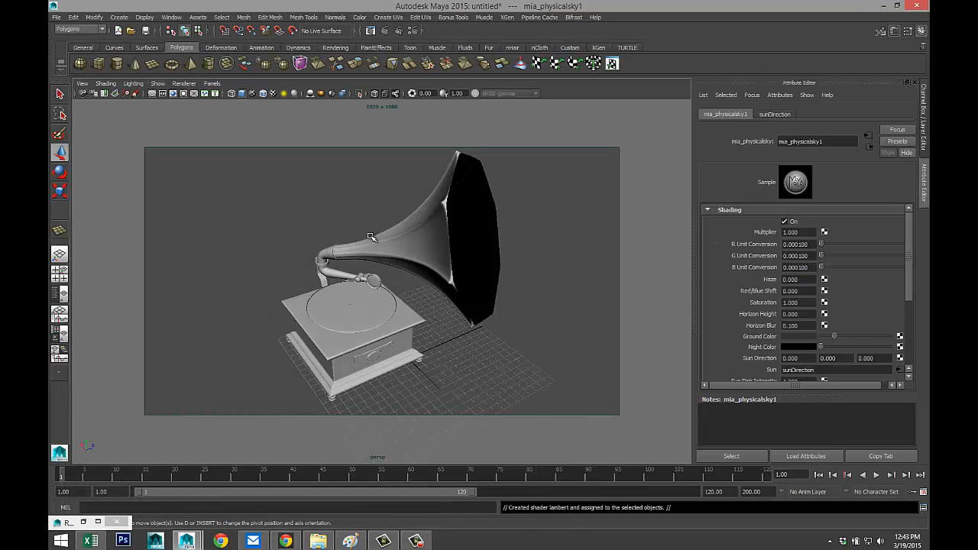
Display scene lighting in the viewport, create a point light, and move it to about Y 18.92, Z -25.55.
key(7)
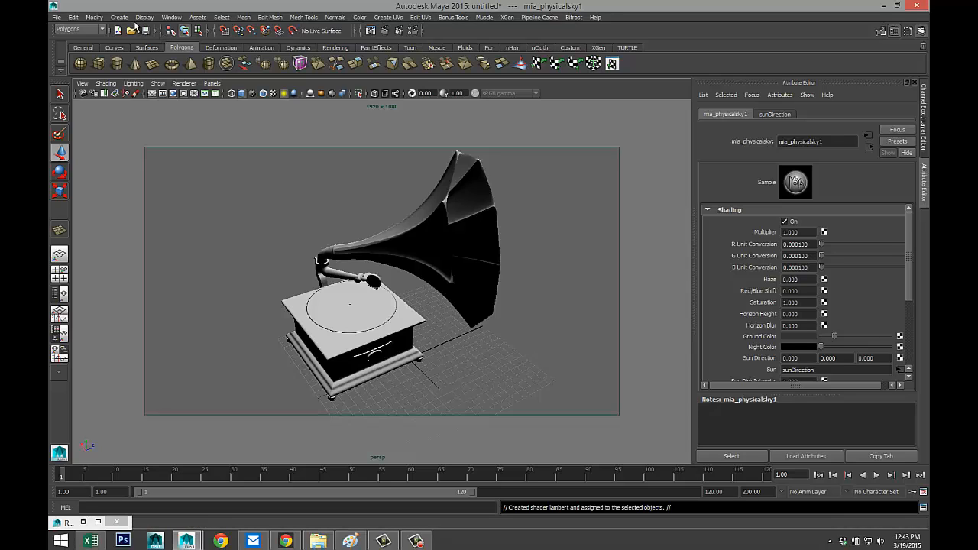
click(116, 17)
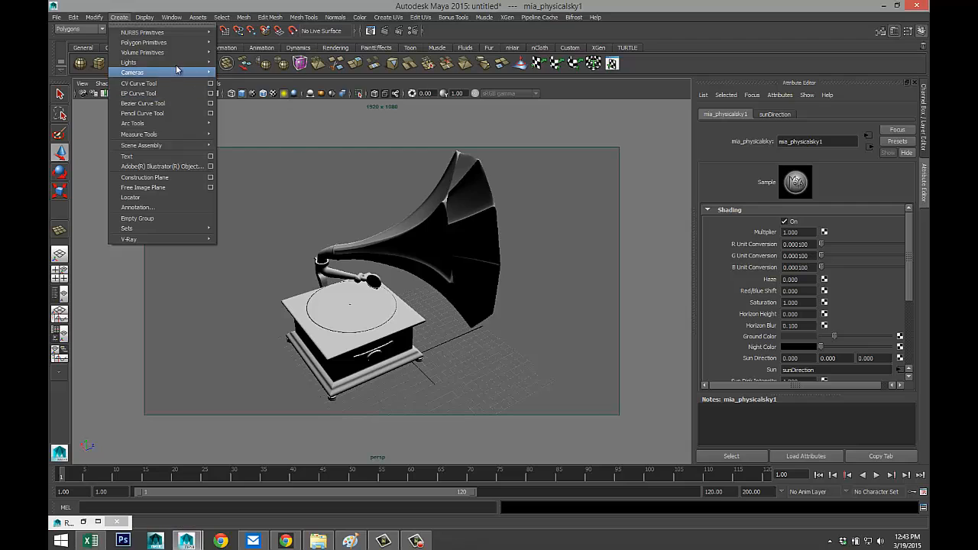
mouse_move(183, 61)
click(246, 88)
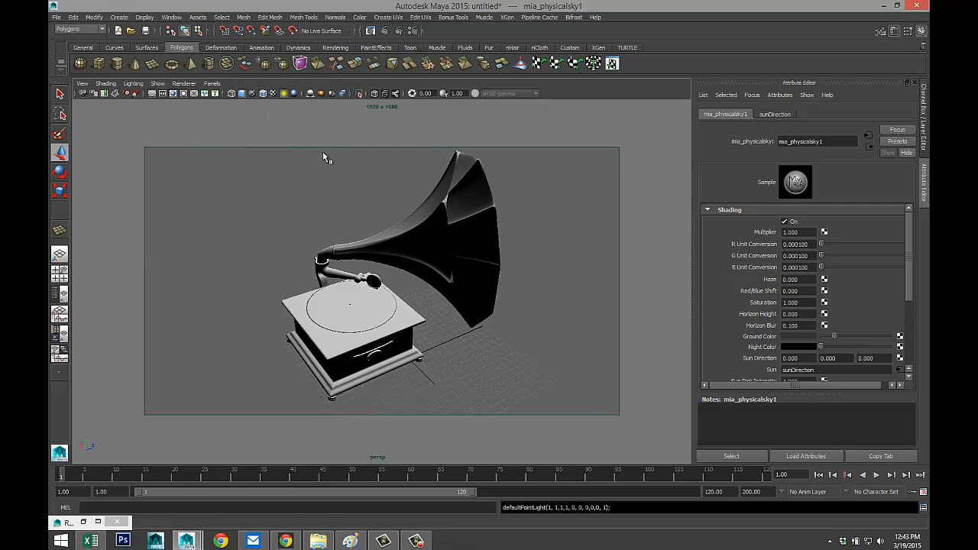
drag(408, 317, 395, 162)
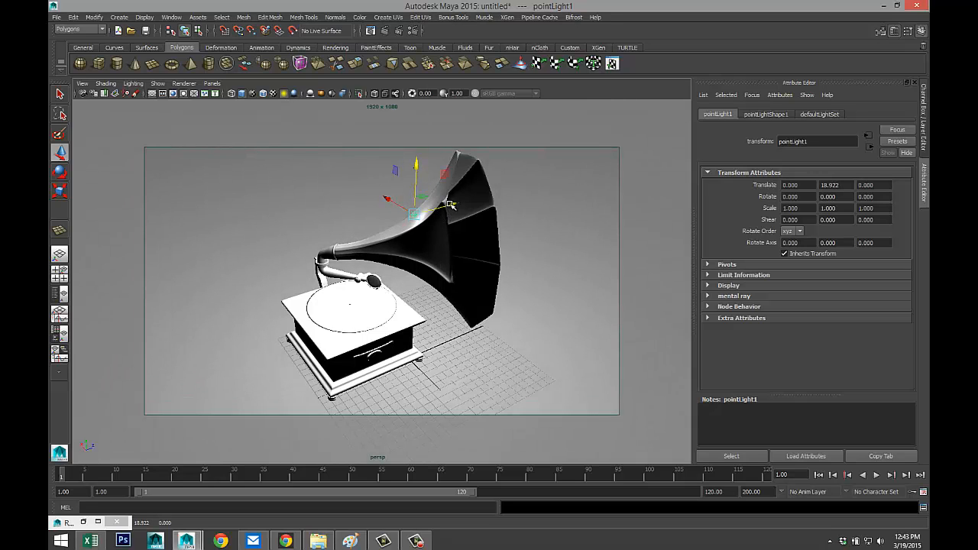
drag(451, 205, 121, 246)
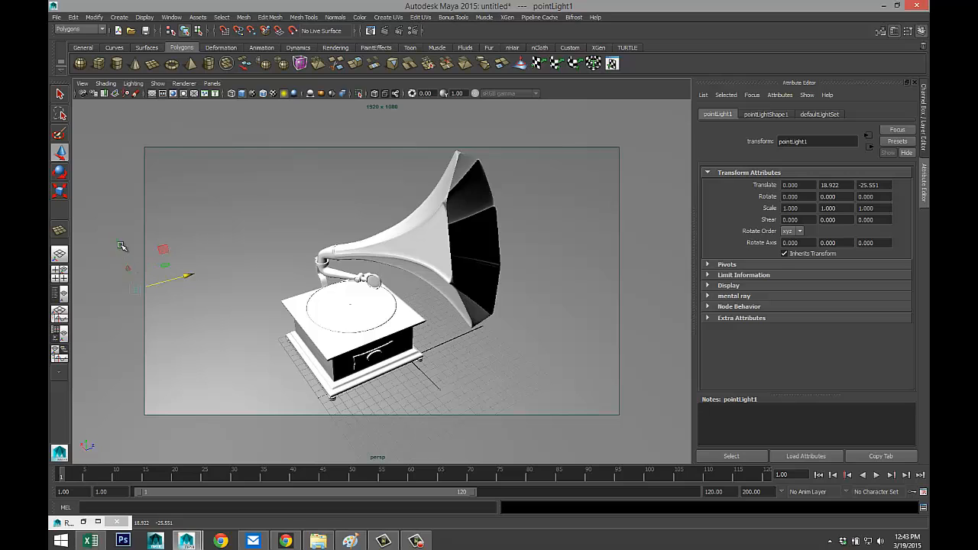
Reposition the point light to about X -14.23, Y 29.05, Z -27.87 and render the current frame from the perspective camera.
click(159, 291)
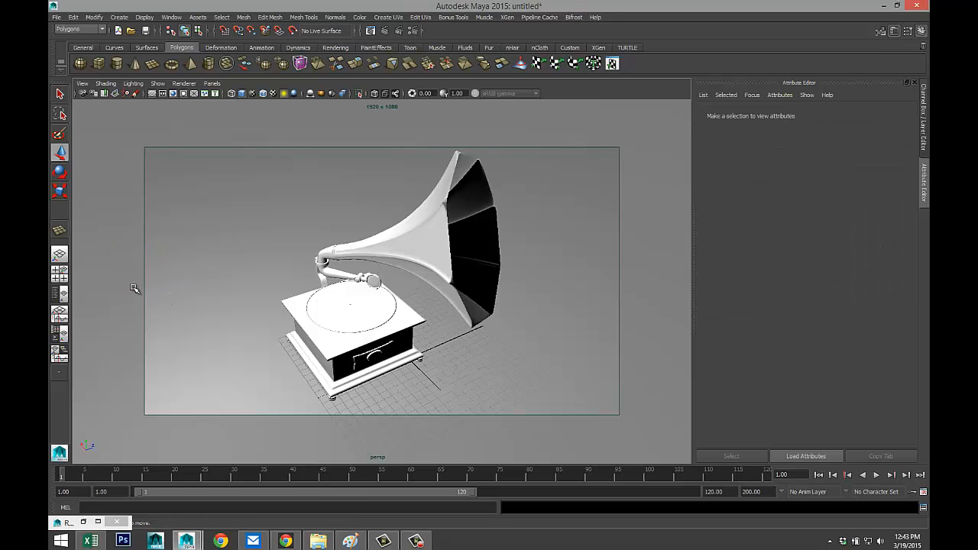
click(135, 289)
drag(184, 276, 241, 266)
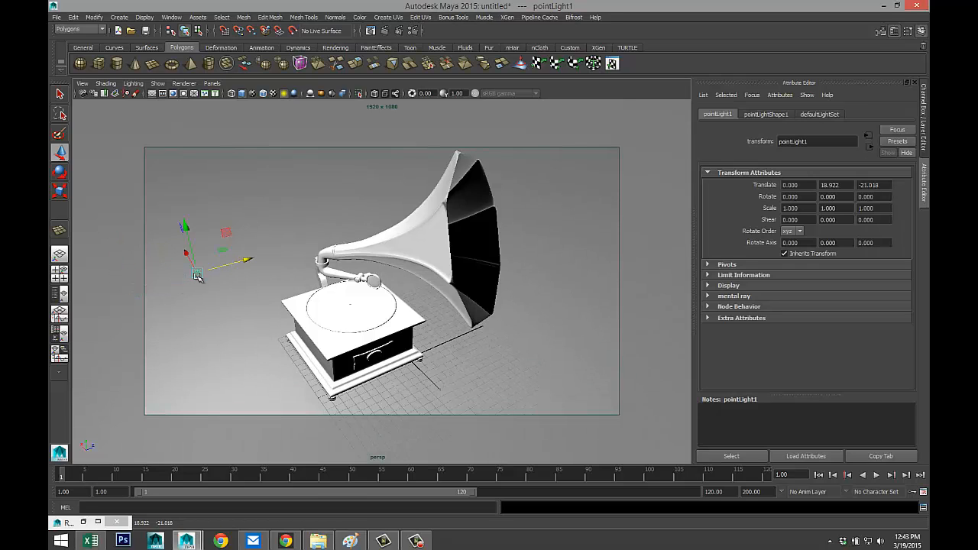
drag(186, 255, 223, 180)
drag(275, 211, 130, 287)
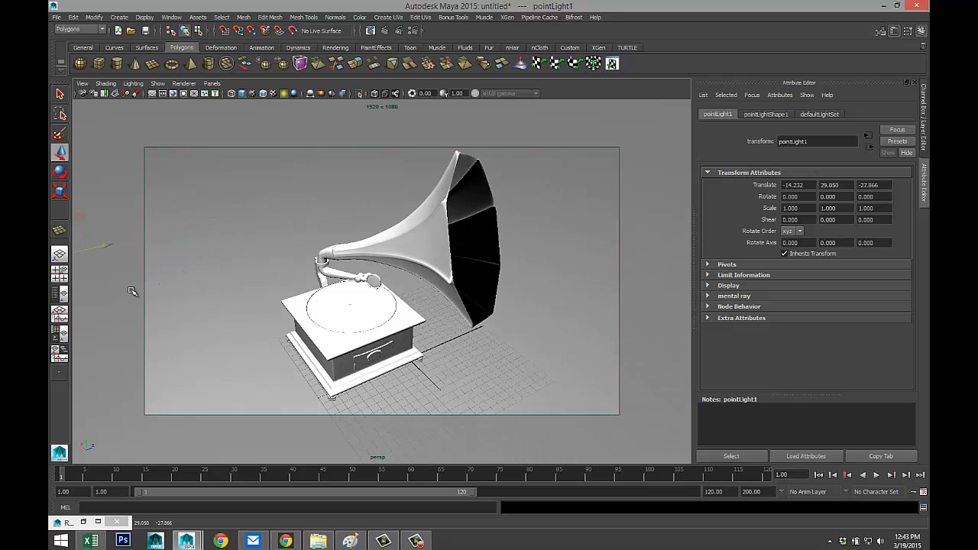
click(386, 32)
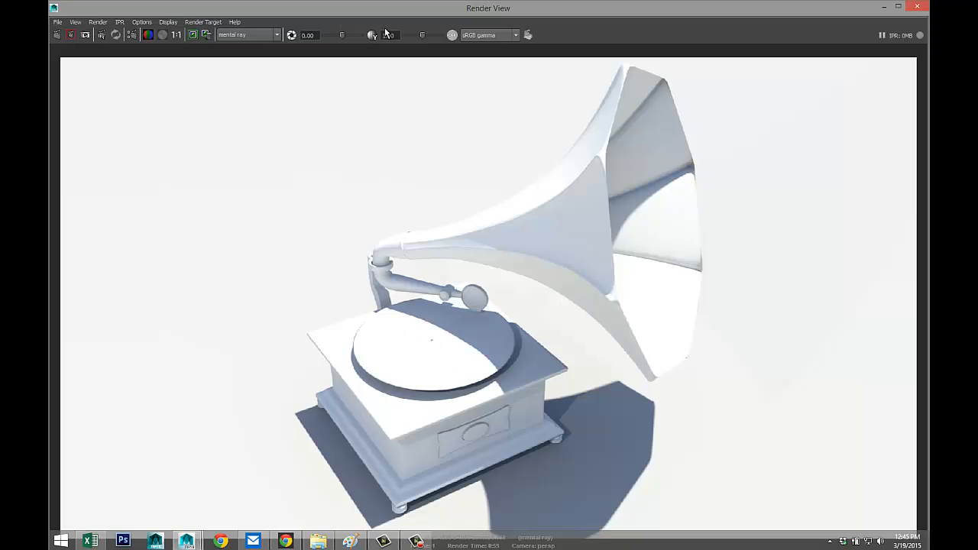